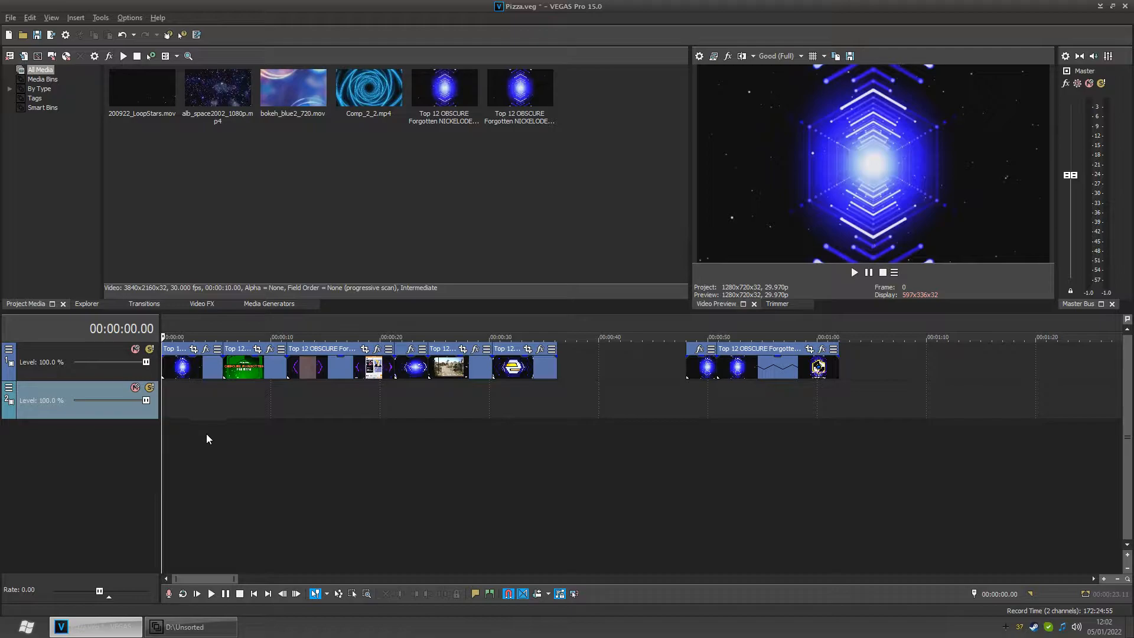
- Play the project preview from the start, then step frame by frame through the opening intro
click(210, 593)
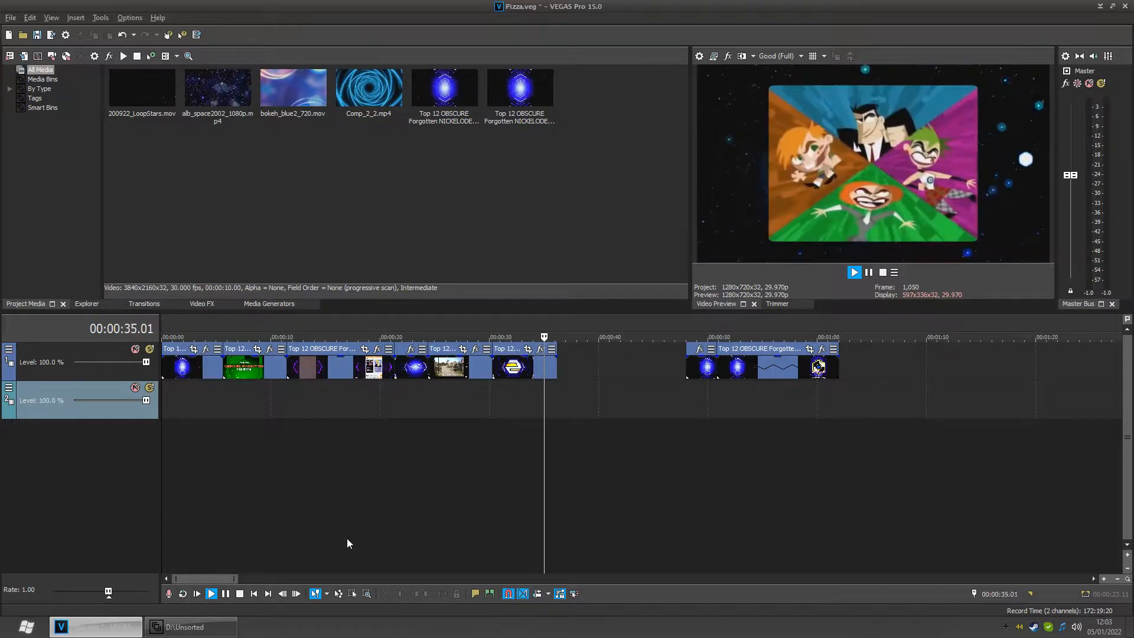
key(space)
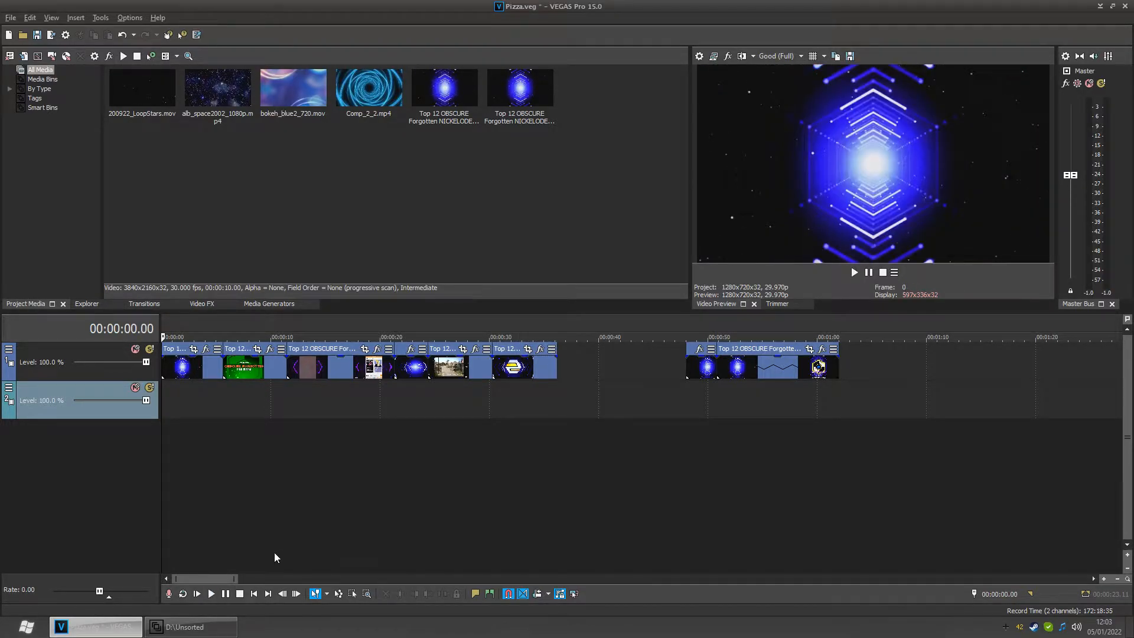
scroll(171, 464, up, 2)
click(175, 465)
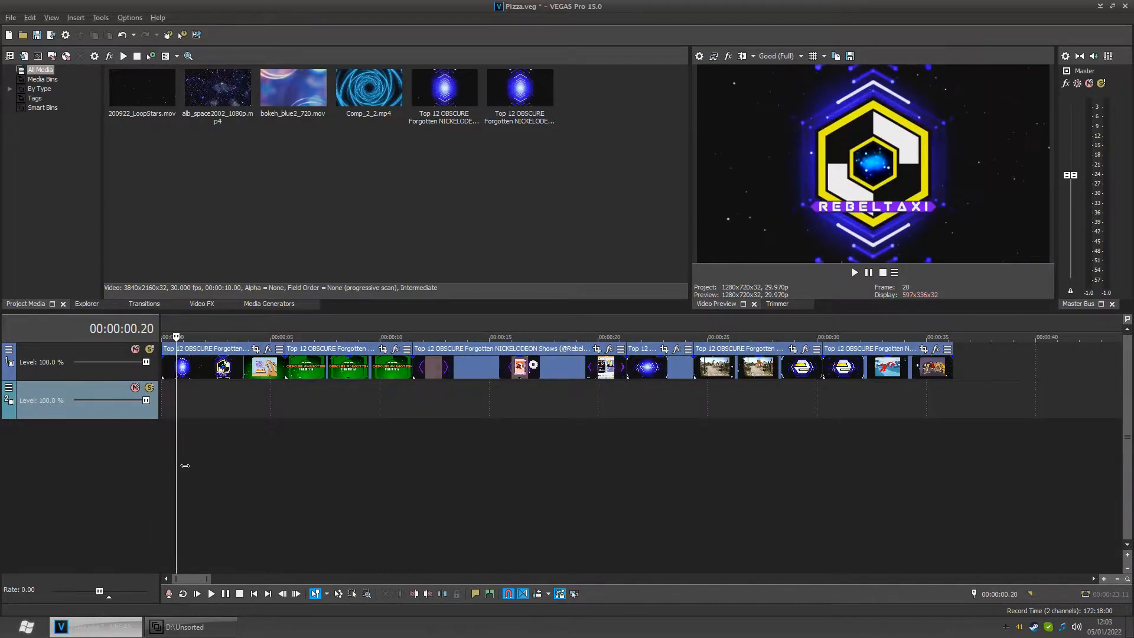
key(Right)
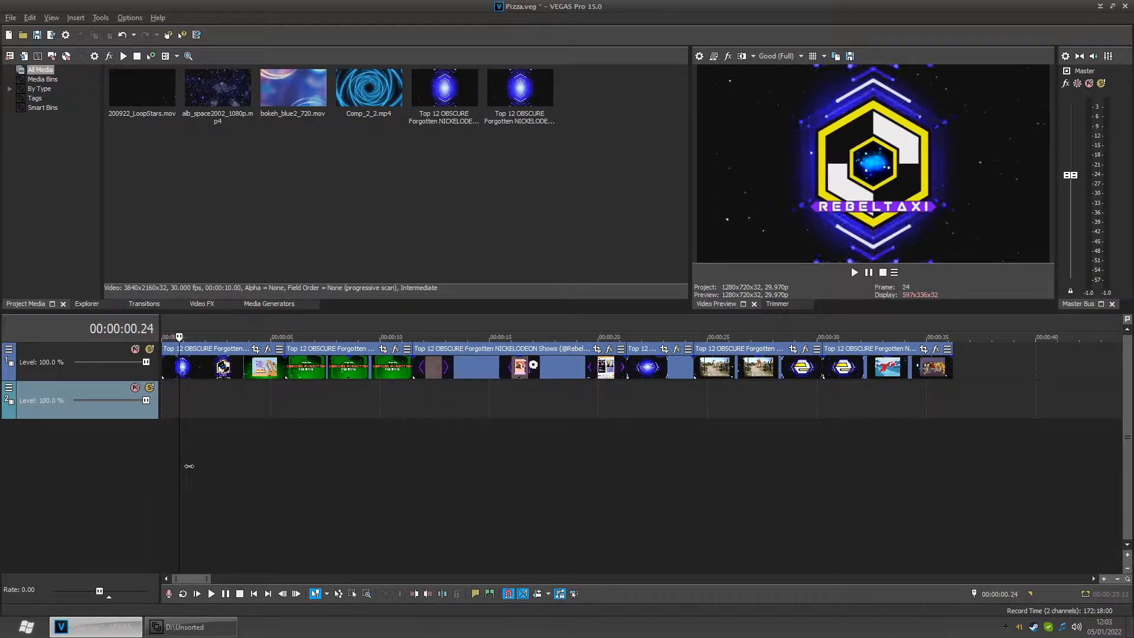
key(Left)
key(Left)
key(Left)
key(Left)
key(Left)
key(Left)
key(Left)
key(Left)
key(Left)
key(Left)
key(Left)
key(Left)
key(Left)
key(Left)
key(Left)
key(Left)
key(Left)
key(Left)
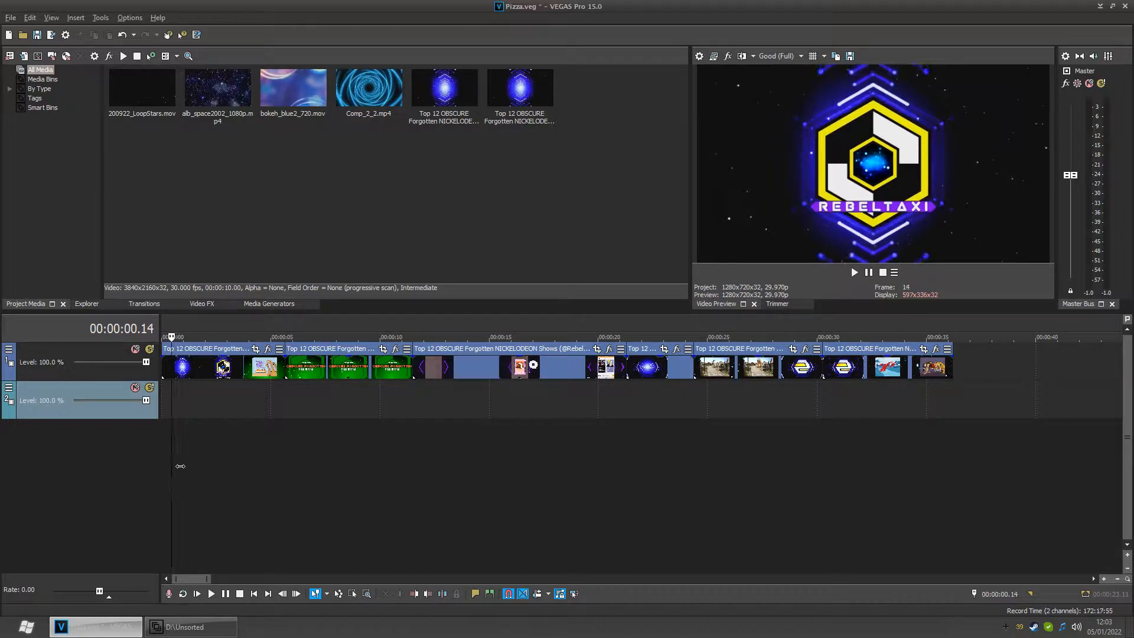
key(Right)
key(Right)
key(Right)
key(Right)
key(Right)
key(Right)
key(Right)
key(Right)
key(Right)
key(Right)
key(Right)
key(Right)
key(Right)
key(Right)
key(Right)
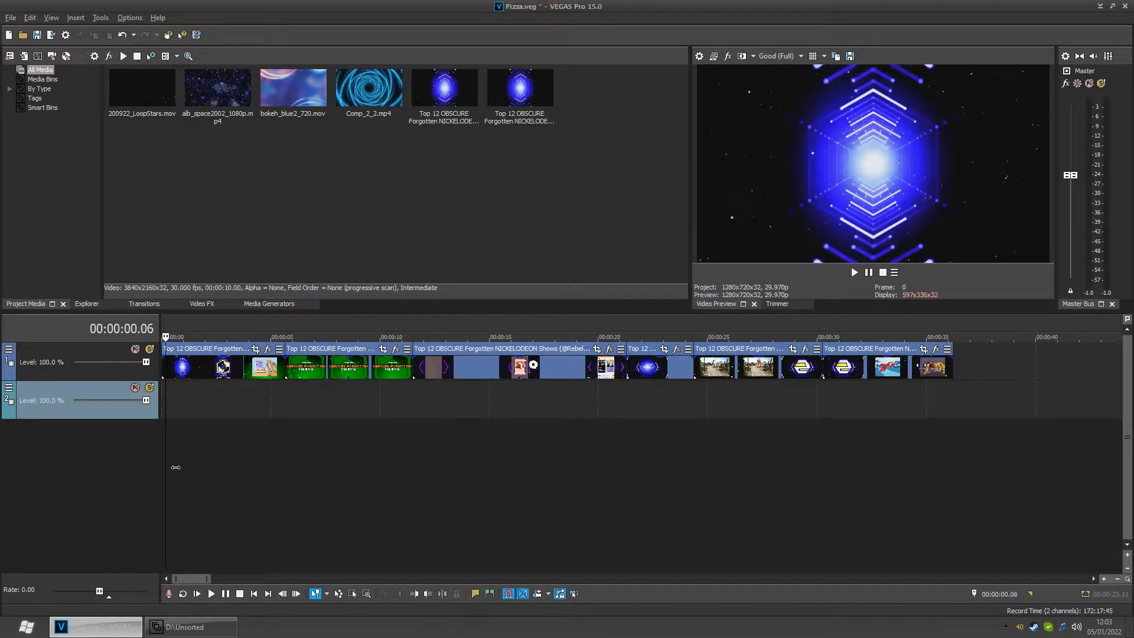
key(Right)
key(Right)
key(Right)
key(Right)
key(Right)
key(Right)
key(Right)
key(Right)
key(Right)
key(Right)
key(Right)
key(Right)
key(Right)
key(Right)
key(Right)
key(Right)
key(Right)
key(Right)
key(Right)
key(Right)
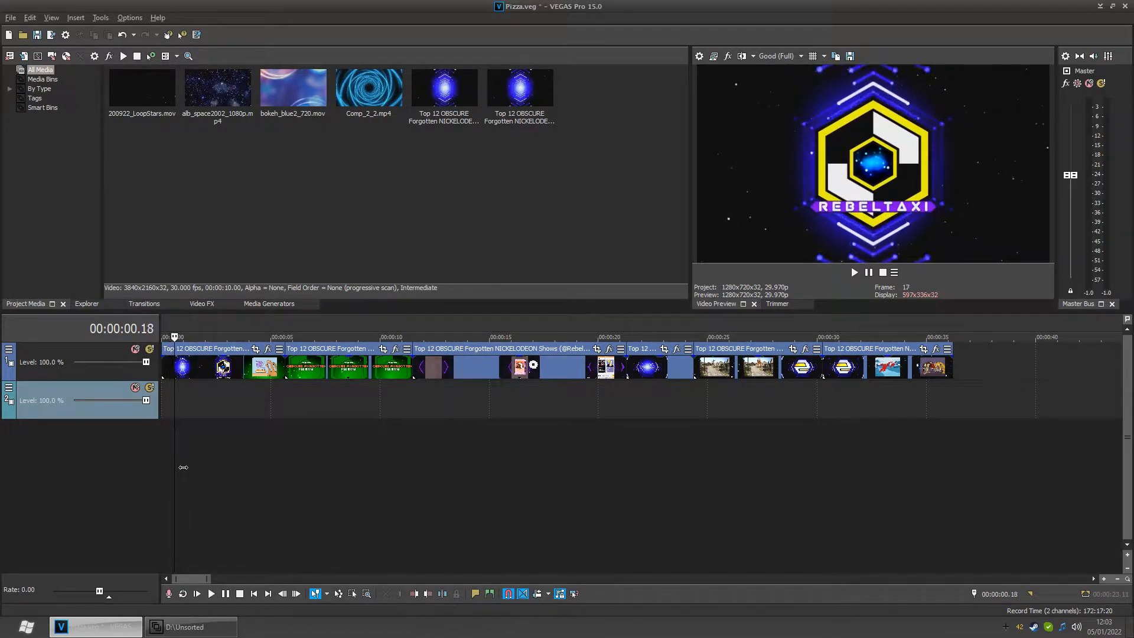
key(Right)
key(Right)
key(Right)
key(Right)
key(Right)
key(Right)
key(Right)
key(Right)
key(Right)
key(Right)
key(Right)
key(Right)
key(Right)
key(Right)
key(Right)
key(Right)
key(Right)
key(Right)
key(Right)
key(Right)
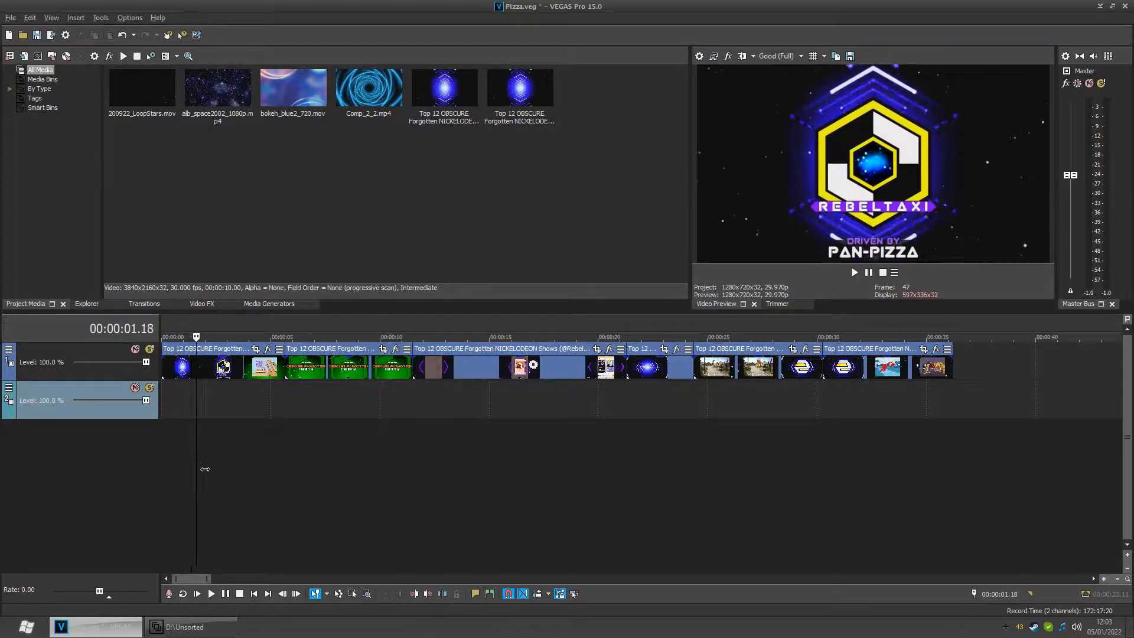
- Scrub the playhead across the timeline to review the intro and the transitions between clips
drag(223, 471, 172, 476)
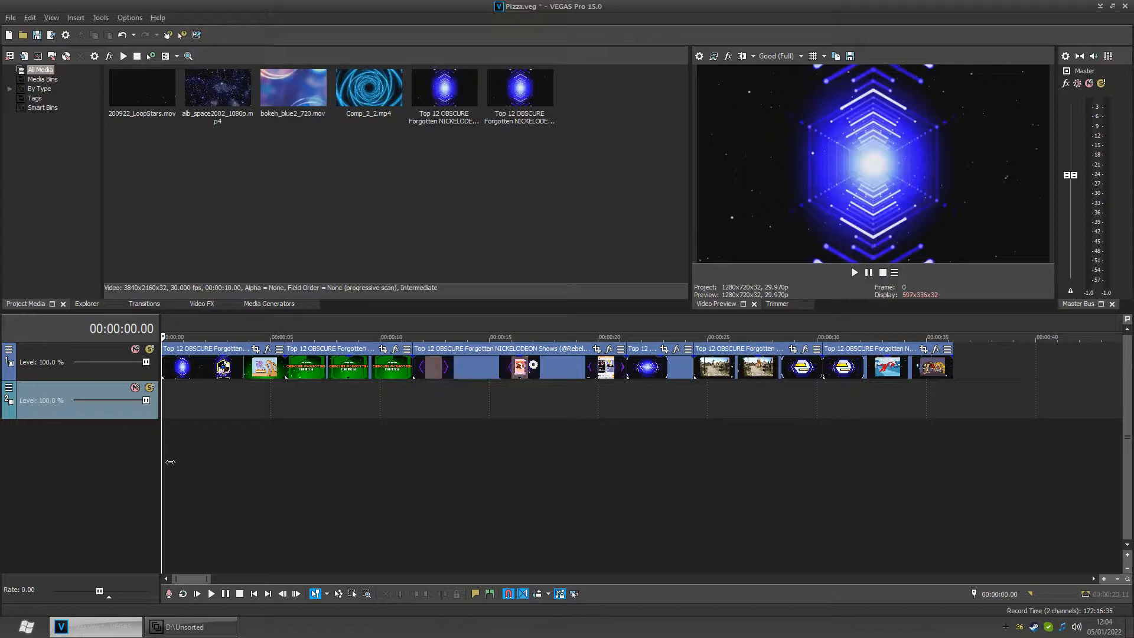
key(space)
drag(180, 461, 207, 461)
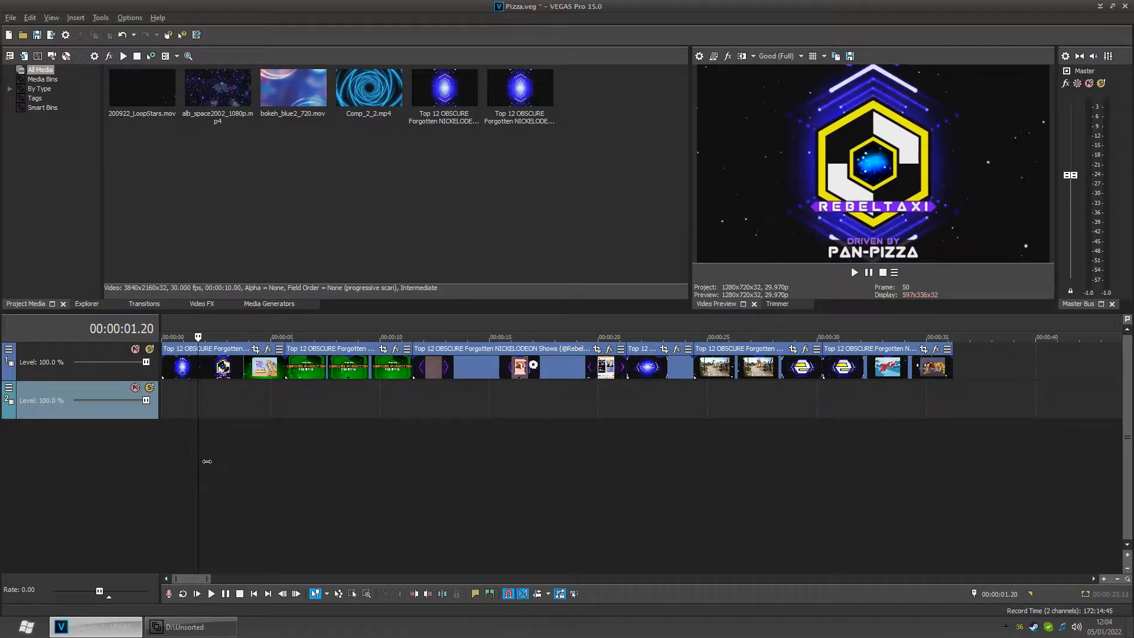
drag(207, 461, 238, 462)
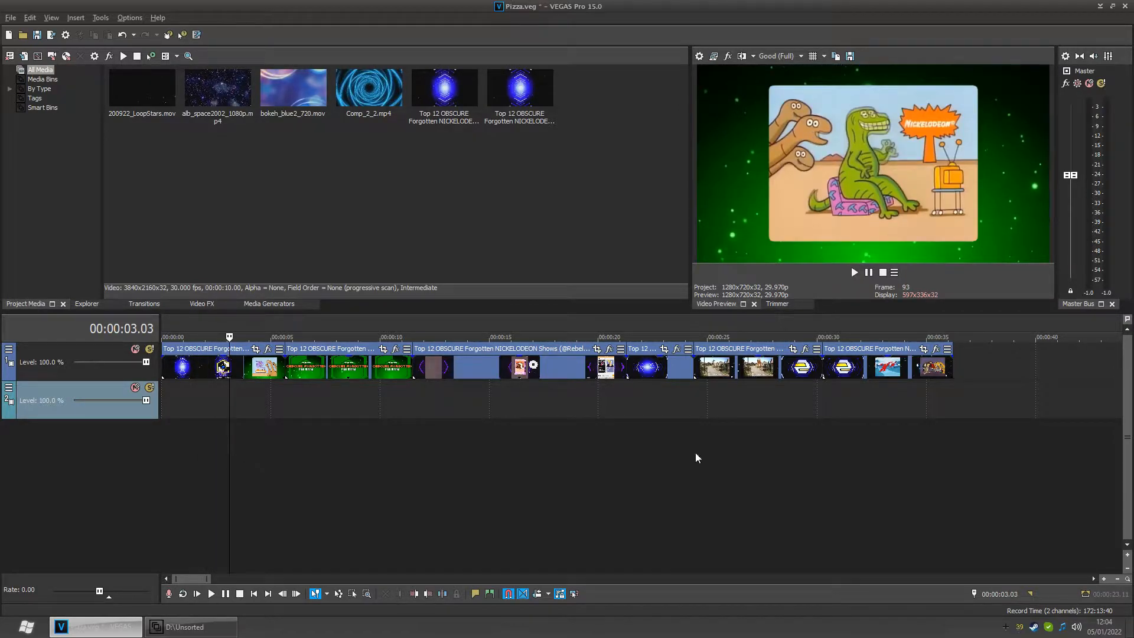
click(665, 427)
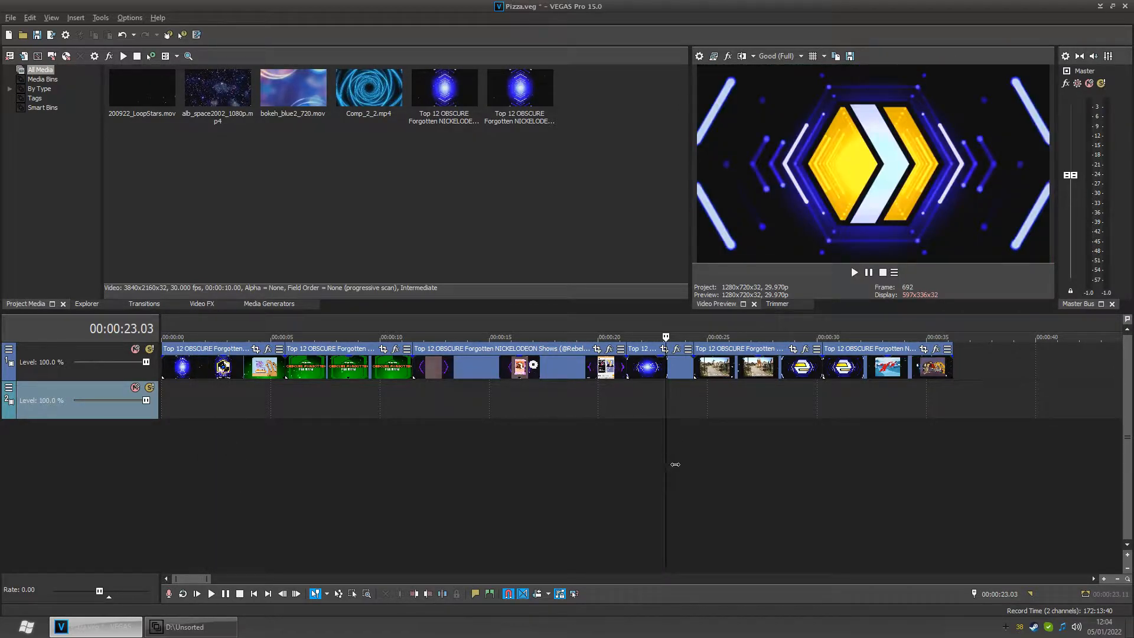
mouse_move(671, 465)
mouse_down()
mouse_move(634, 467)
mouse_move(691, 471)
mouse_move(657, 472)
mouse_up()
drag(185, 425, 208, 457)
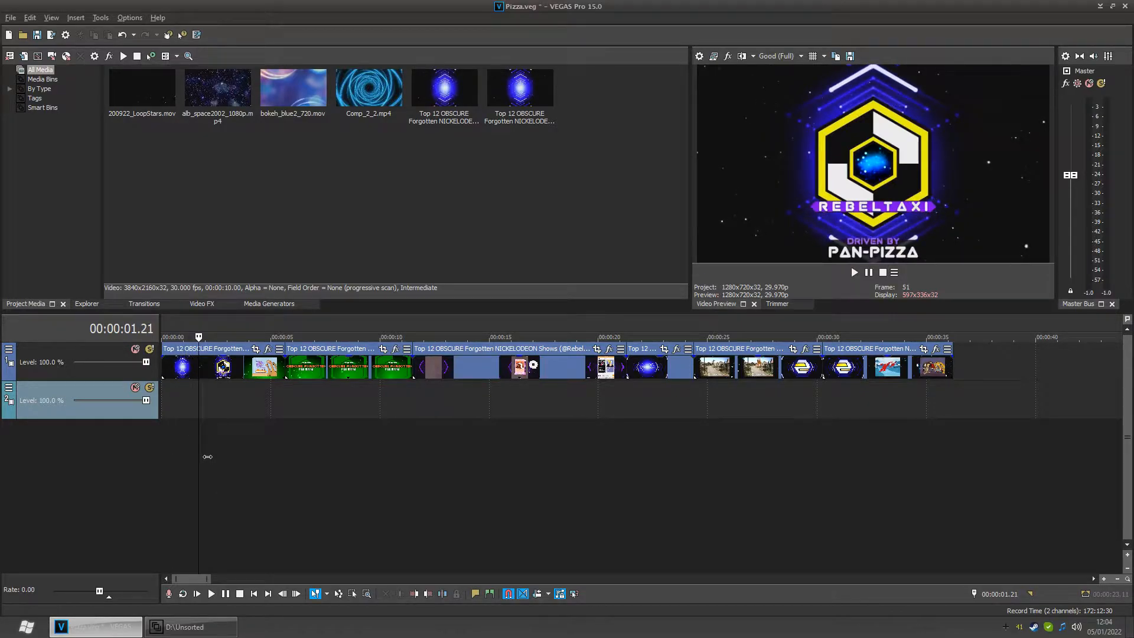
click(681, 424)
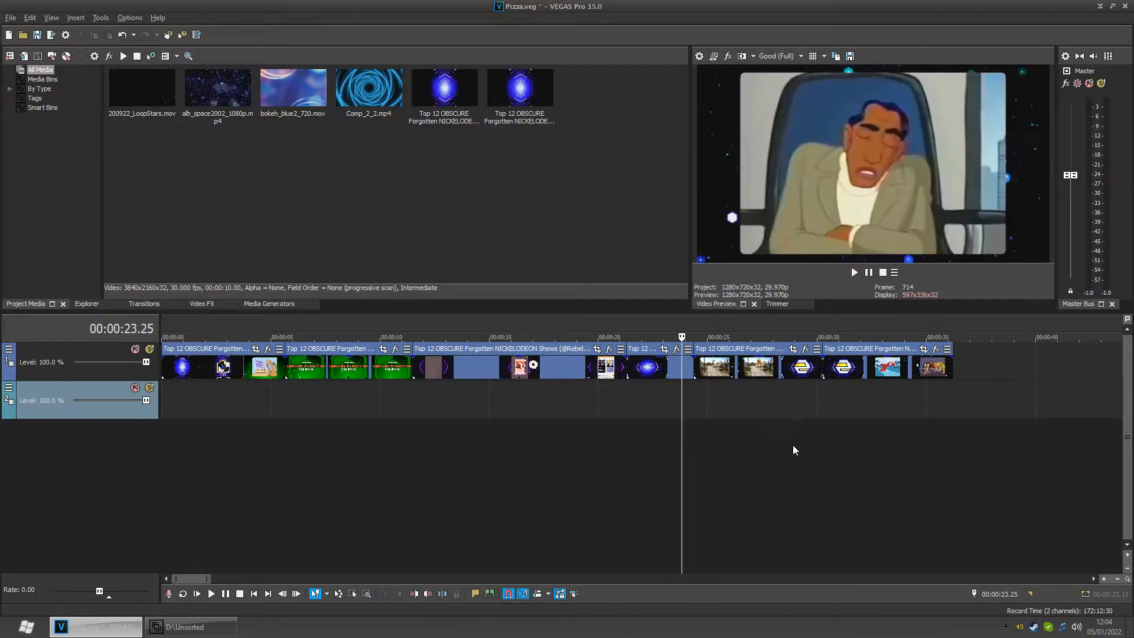
drag(683, 447, 656, 452)
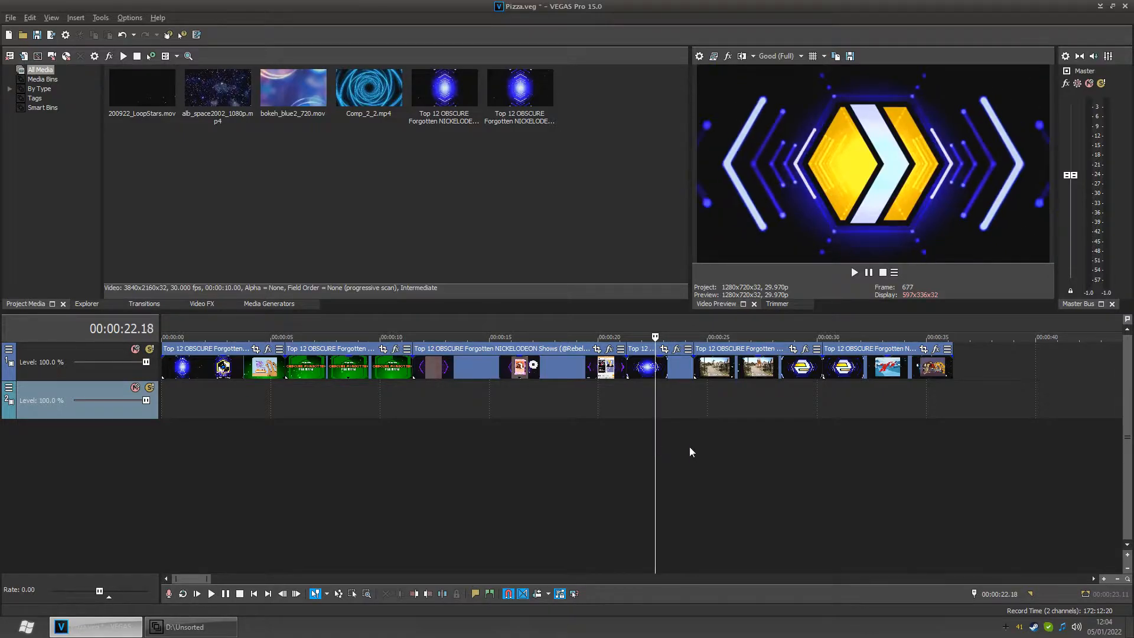
click(807, 445)
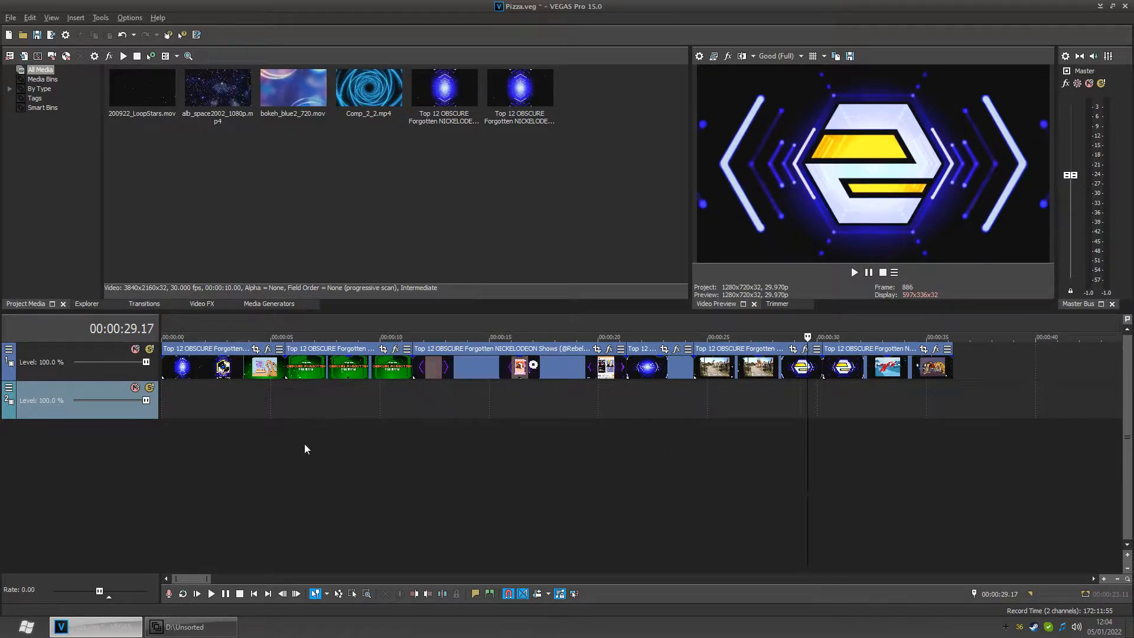
click(258, 443)
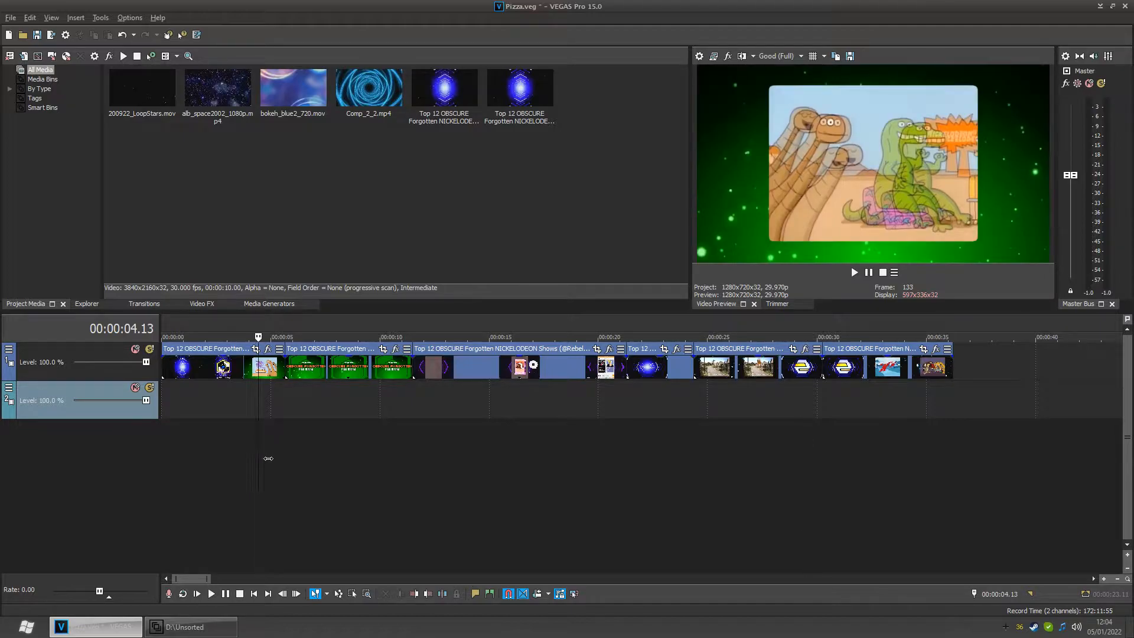
mouse_move(268, 458)
mouse_down()
mouse_move(259, 459)
mouse_move(272, 459)
mouse_up()
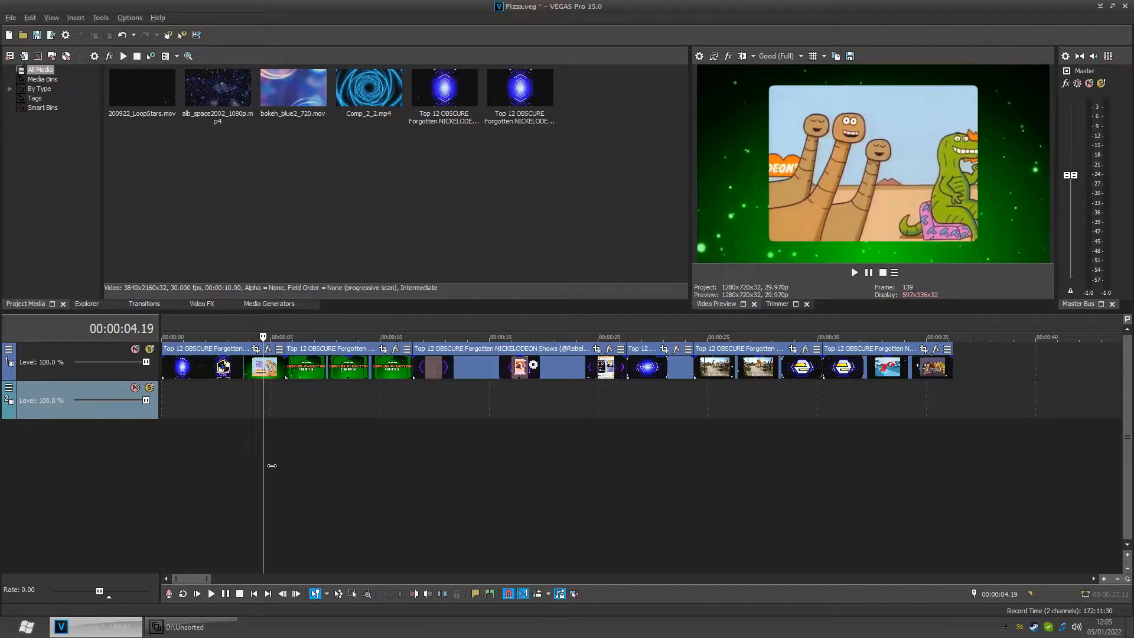
drag(272, 465, 260, 467)
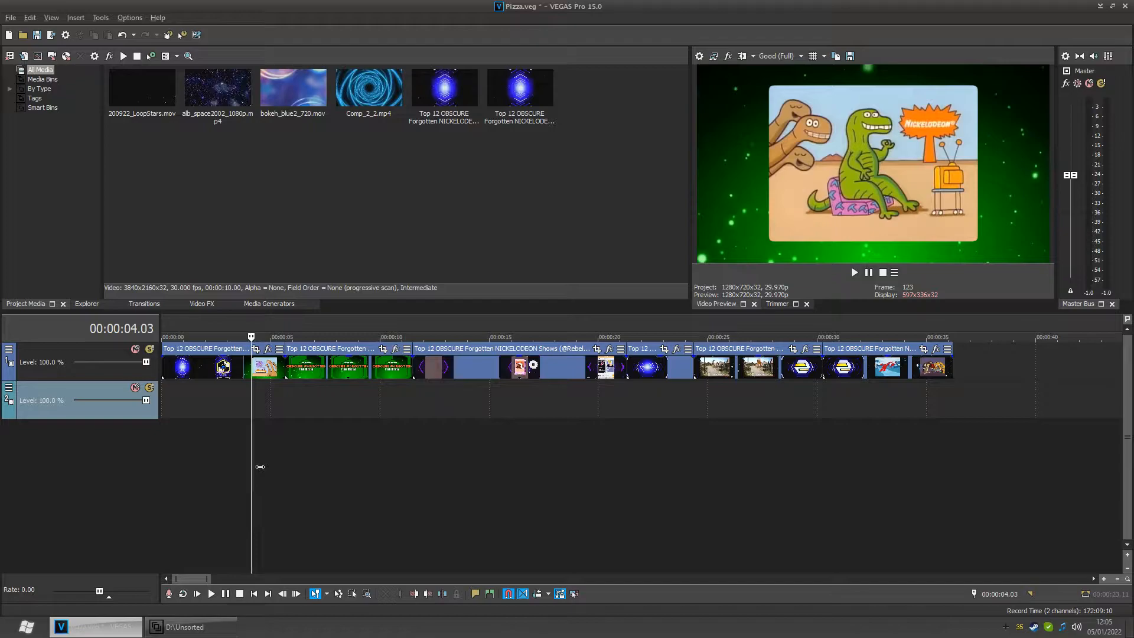
drag(260, 467, 277, 464)
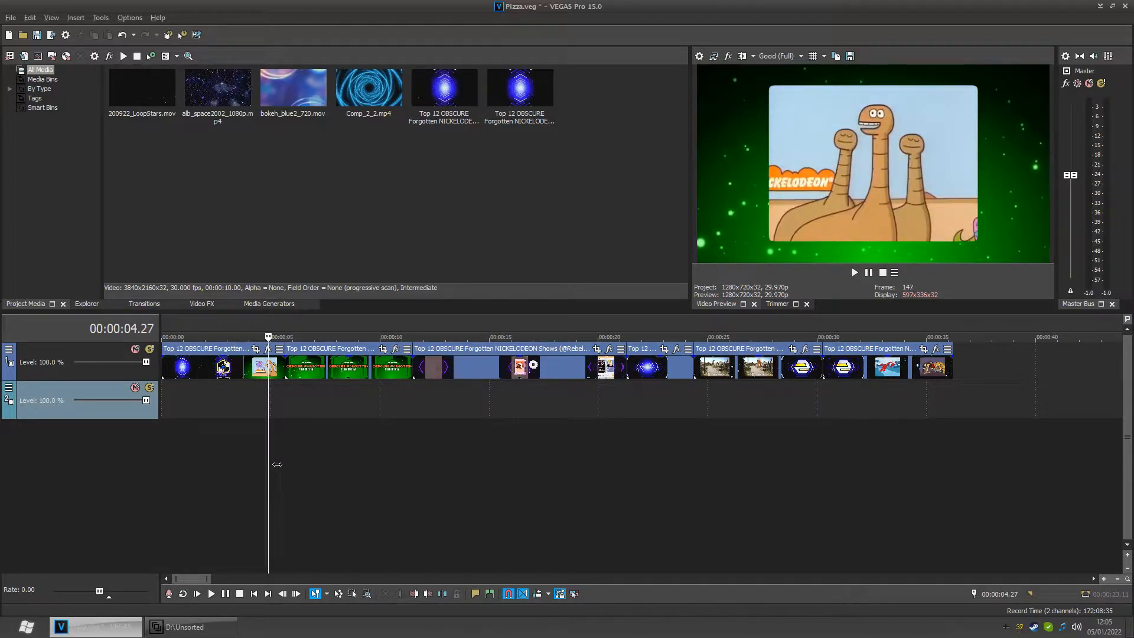
mouse_move(276, 464)
mouse_down()
mouse_move(254, 465)
mouse_move(284, 462)
mouse_up()
drag(286, 461, 271, 464)
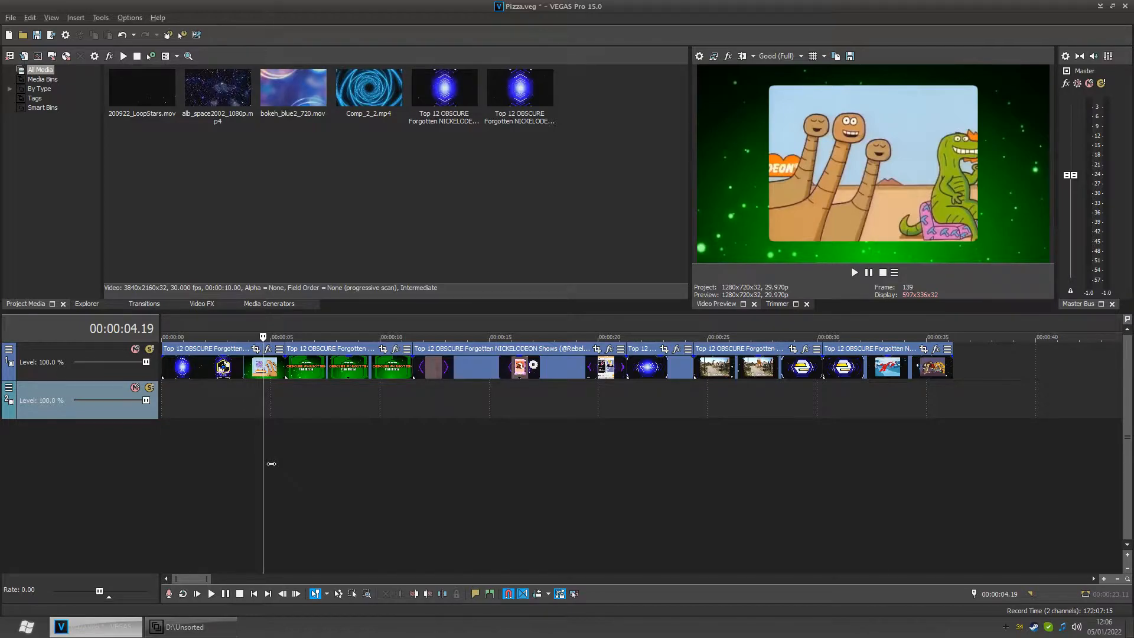
drag(270, 463, 297, 462)
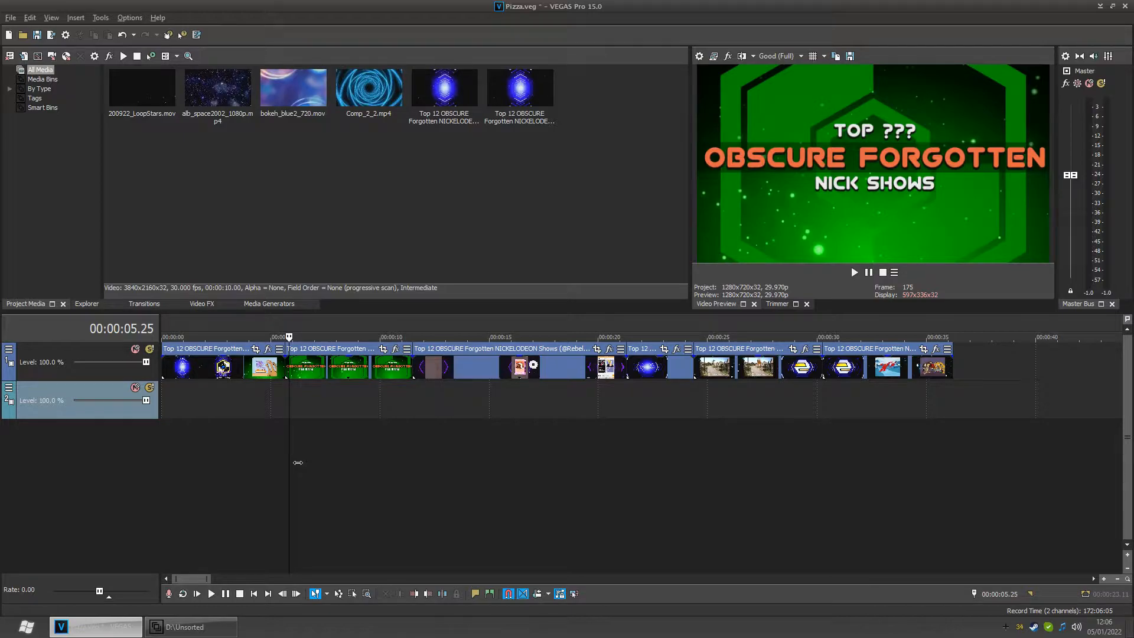
drag(299, 462, 733, 454)
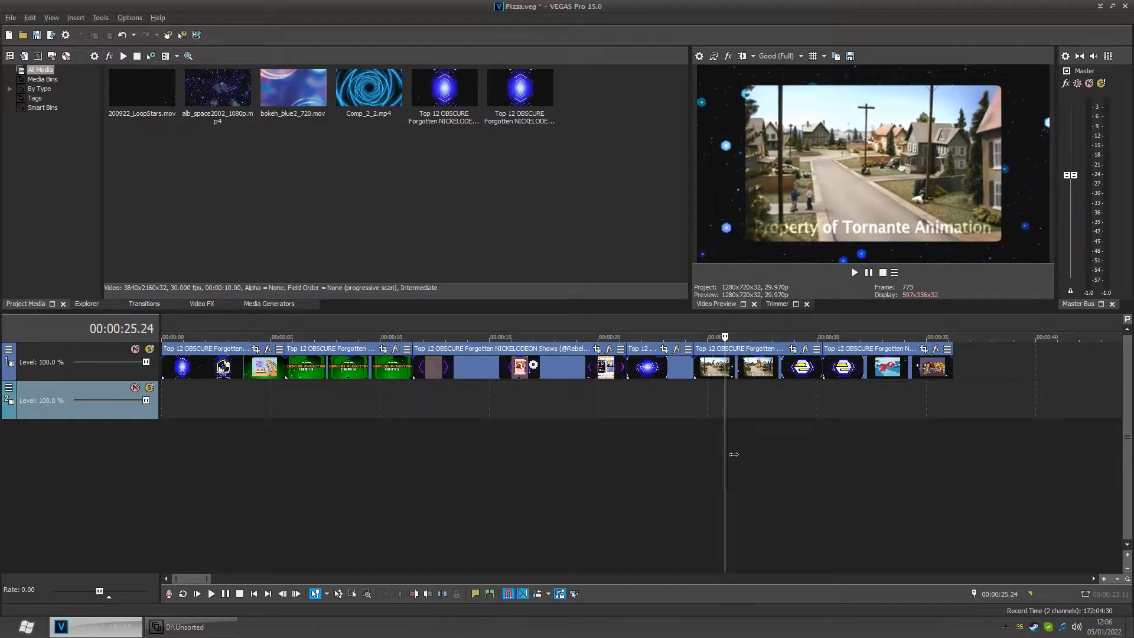
drag(734, 454, 808, 446)
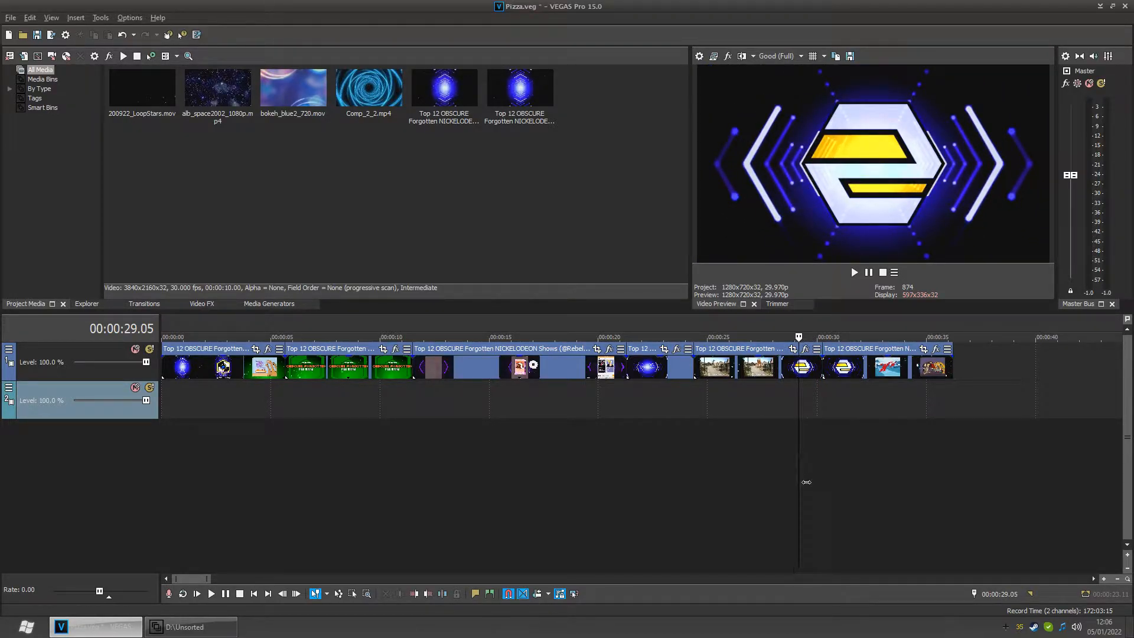
mouse_move(797, 473)
mouse_down()
mouse_move(805, 481)
mouse_move(792, 483)
mouse_move(803, 482)
mouse_up()
click(795, 473)
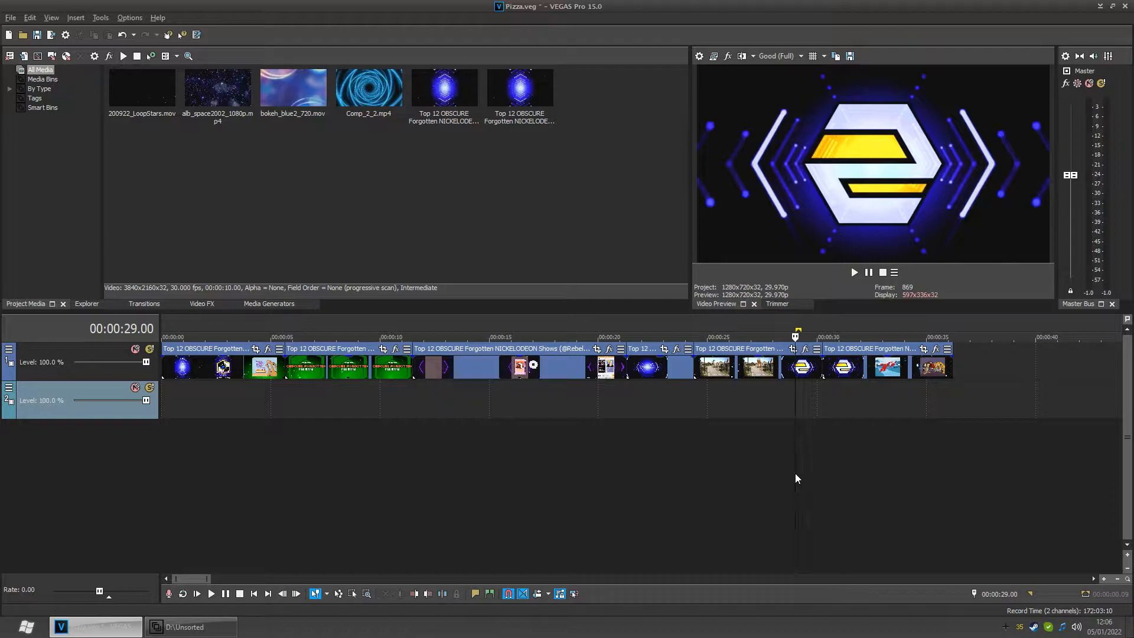
- Place 200922_LoopStars.mov on the video track at about 1:10 and extend it to end near 1:30
scroll(841, 456, down, 5)
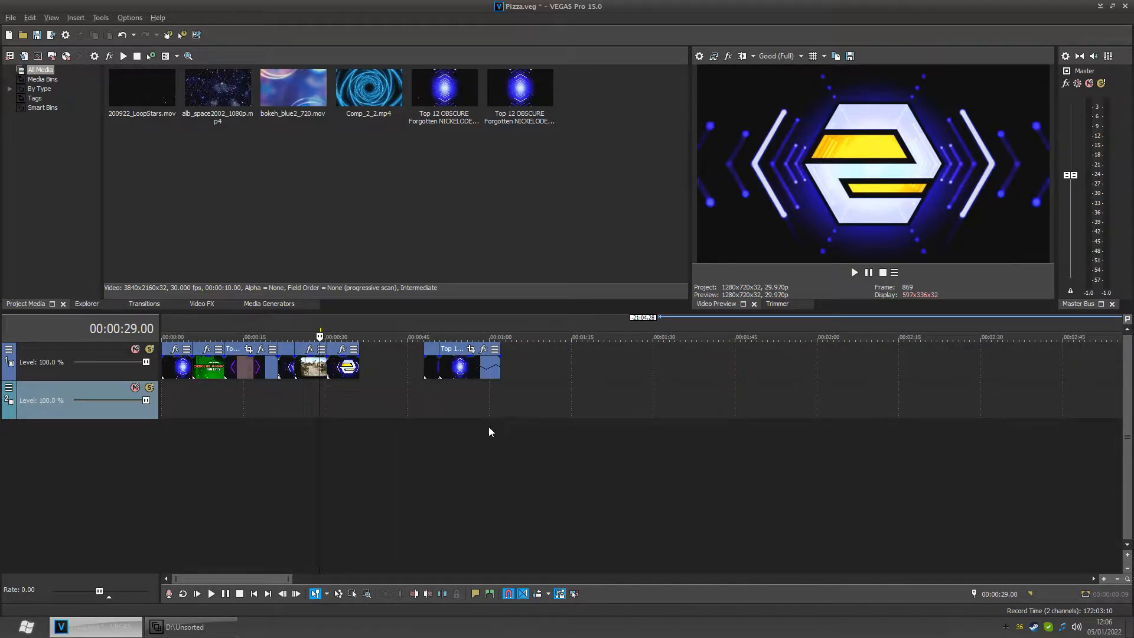
drag(146, 90, 556, 378)
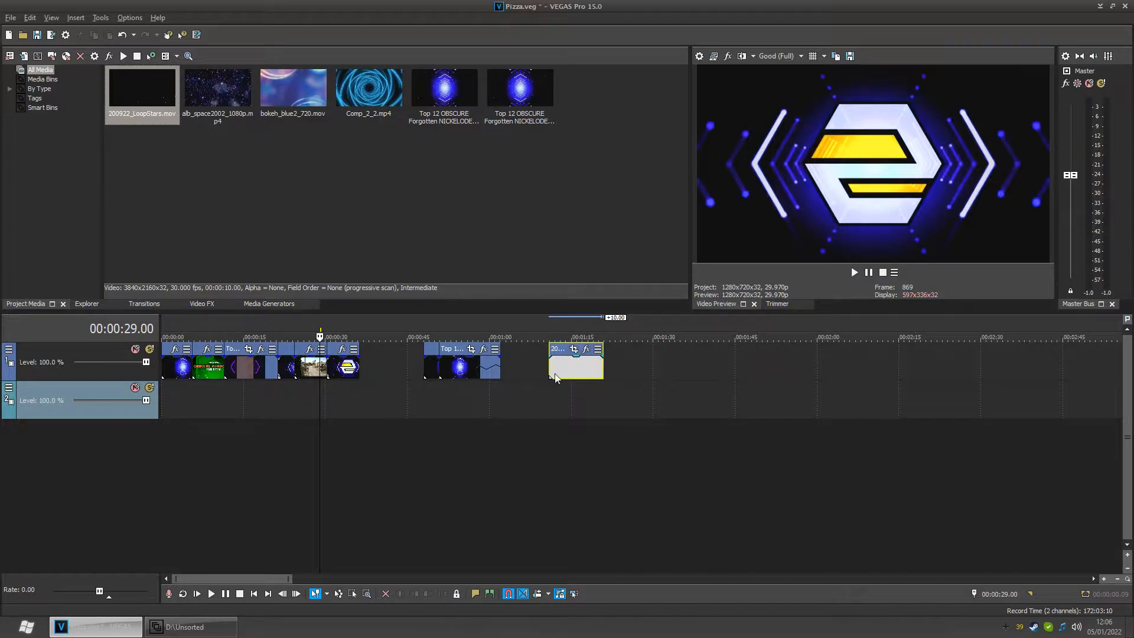
click(549, 426)
click(561, 450)
drag(570, 450, 595, 448)
drag(609, 369, 668, 376)
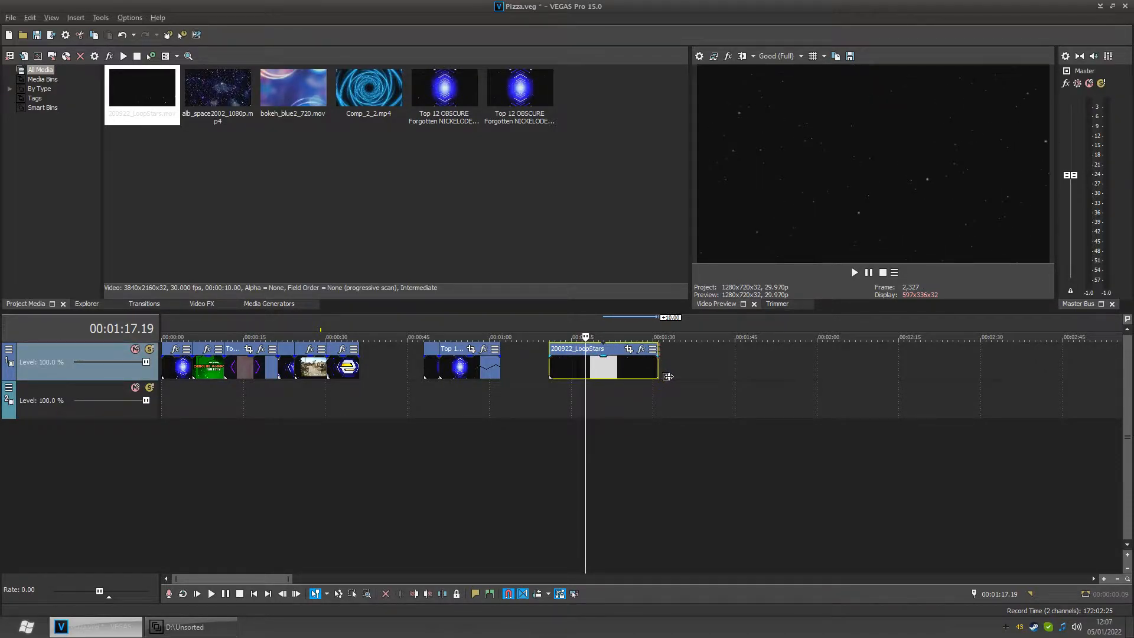
- Play back the LoopStars clip to preview the starfield background
click(554, 387)
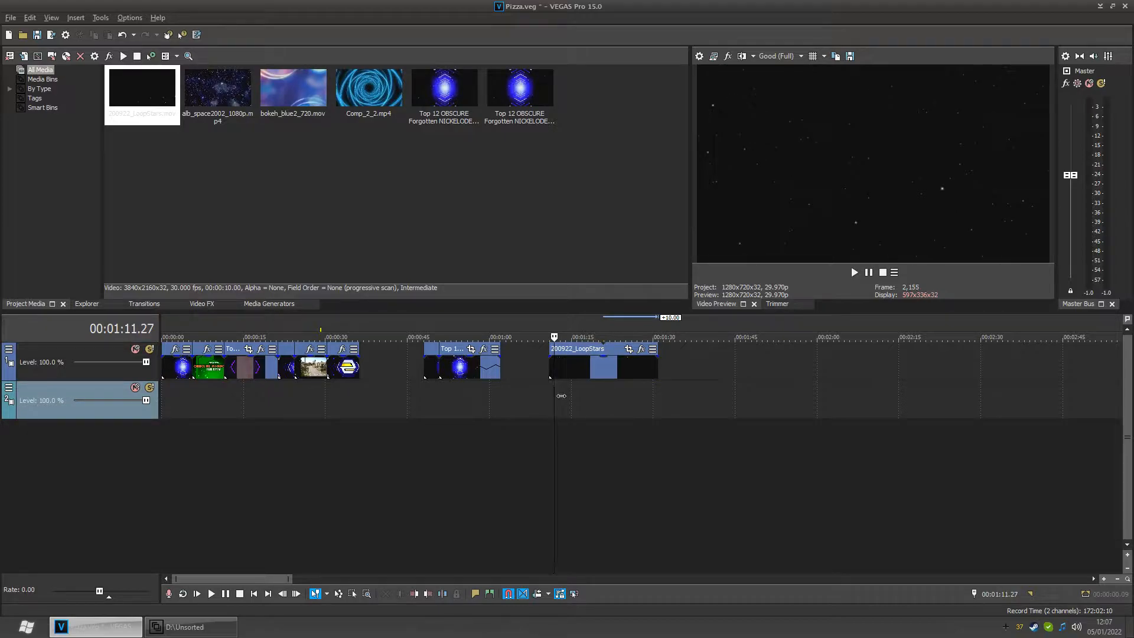
key(space)
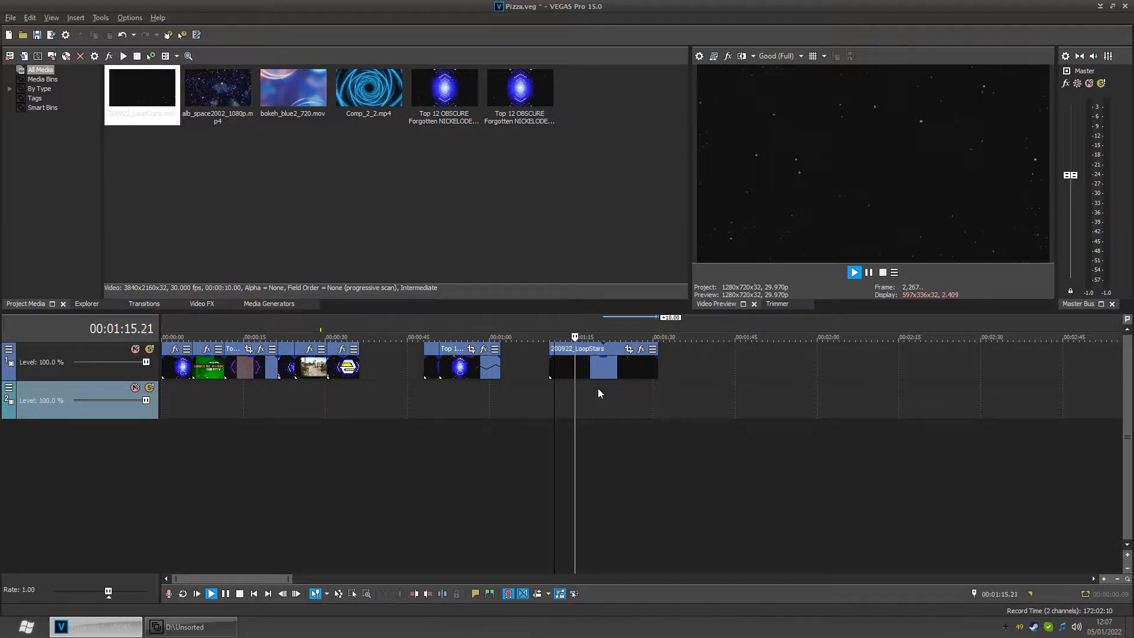
key(space)
key(space)
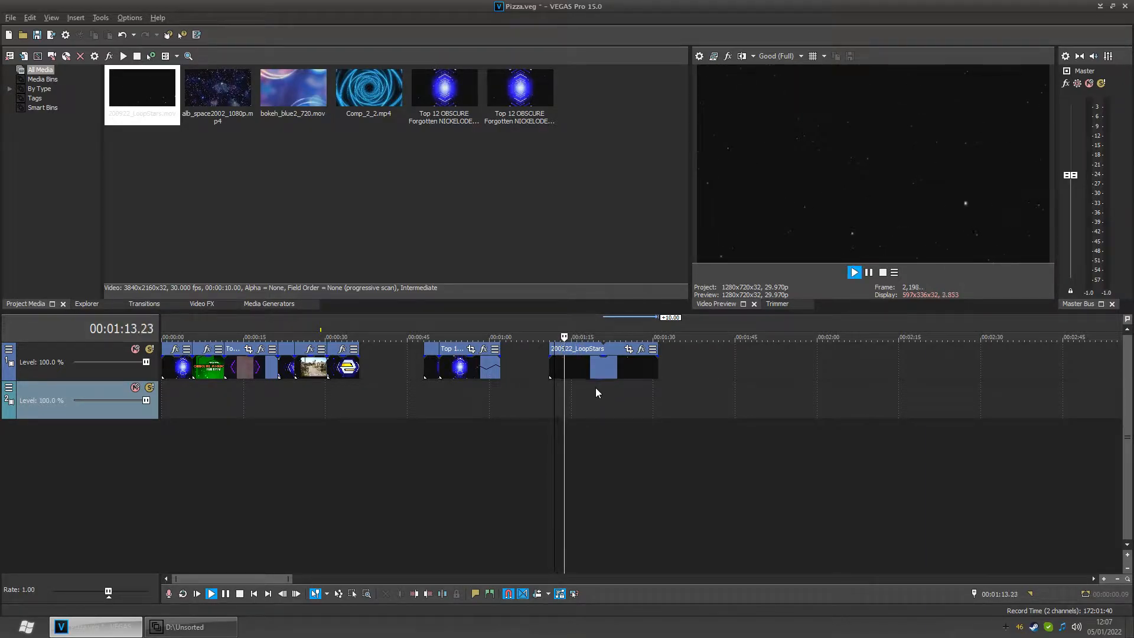
click(594, 393)
key(space)
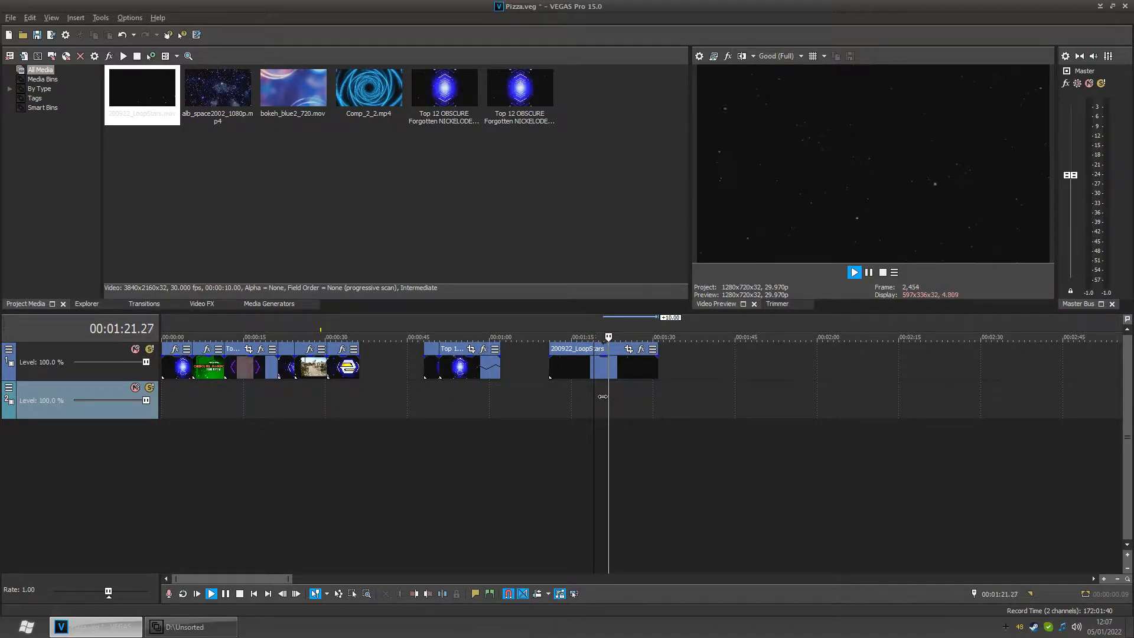
key(space)
- Extend the LoopStars clip so it ends at about 1:40
scroll(604, 378, up, 5)
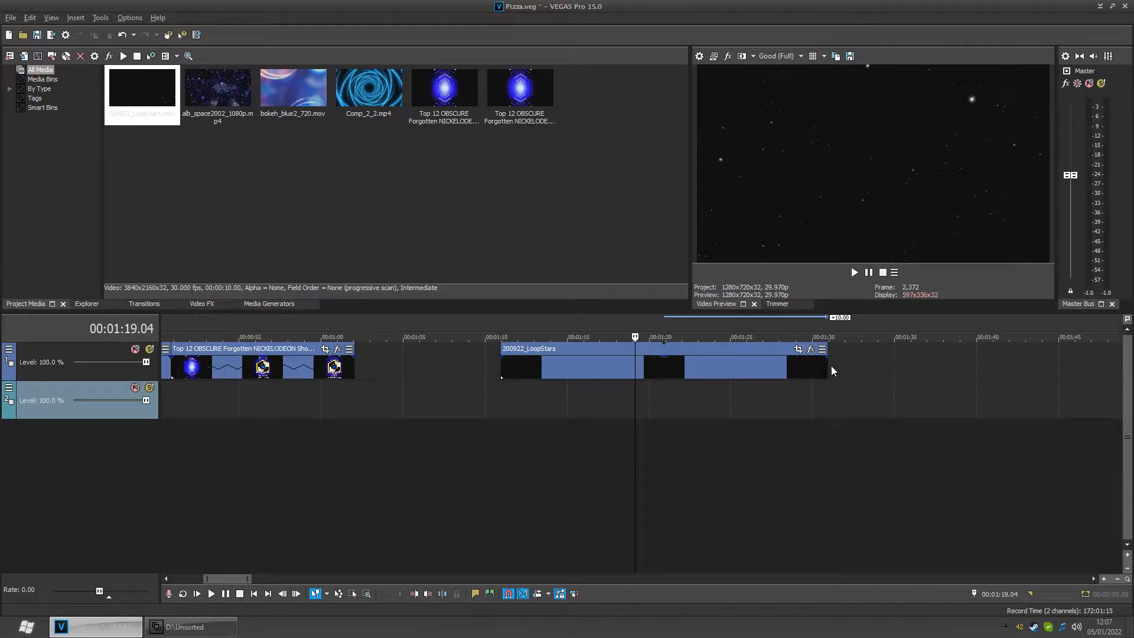
drag(835, 376, 1003, 378)
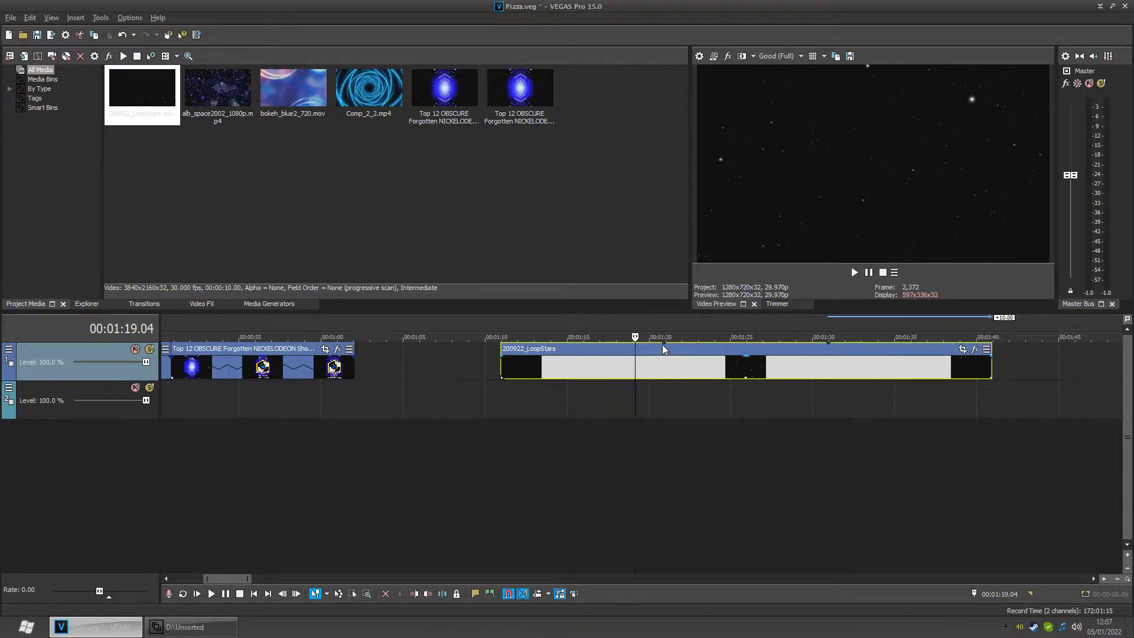
drag(643, 444, 551, 442)
drag(637, 439, 737, 415)
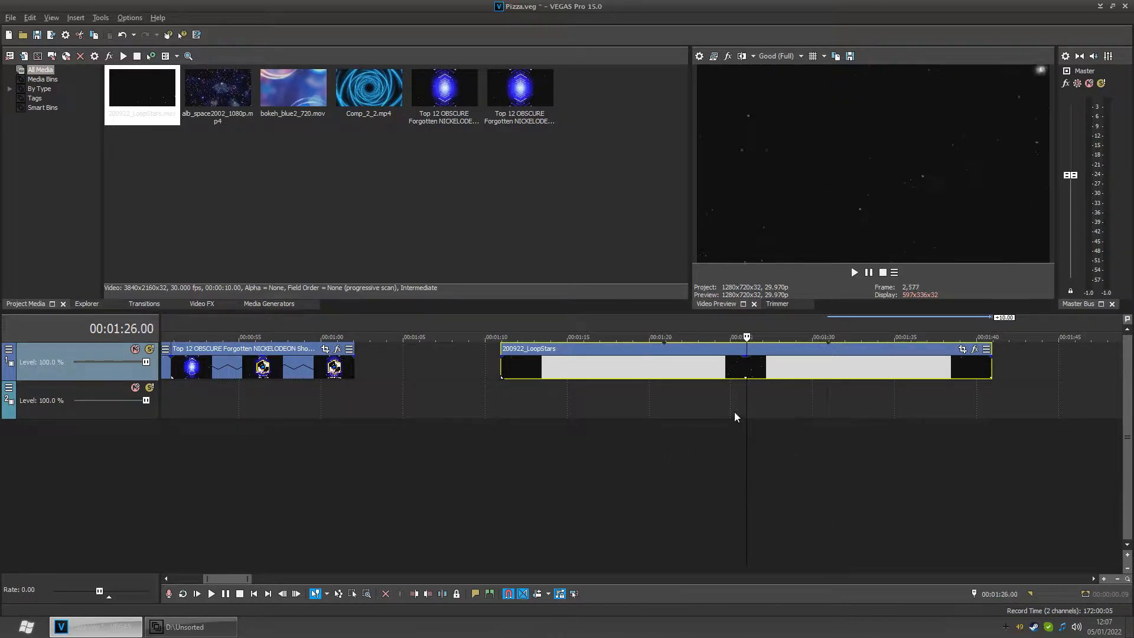
- Delete the LoopStars clip from the video track
key(Delete)
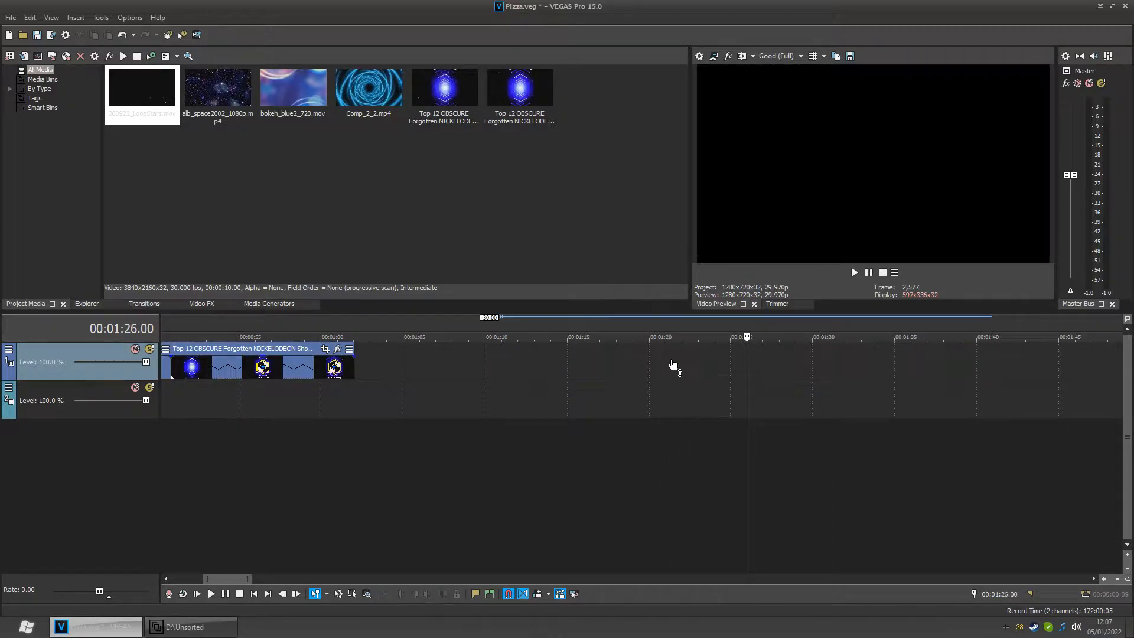
- Place alb_space2002_1080p.mp4 on the video track at about 1:08 and play it back to preview
drag(211, 92, 466, 401)
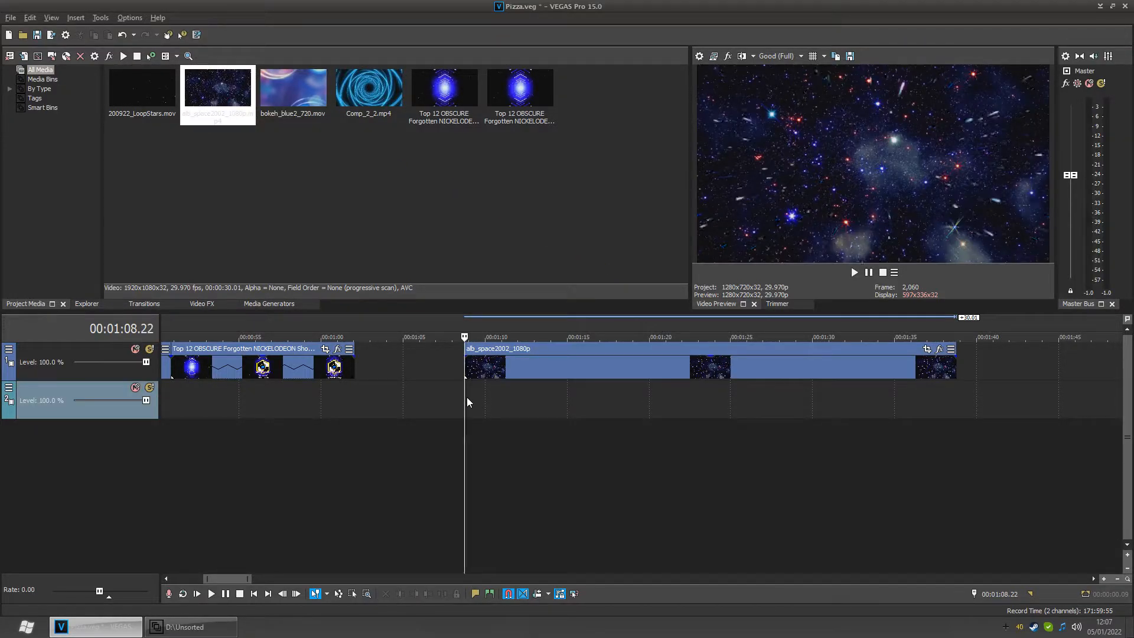
key(space)
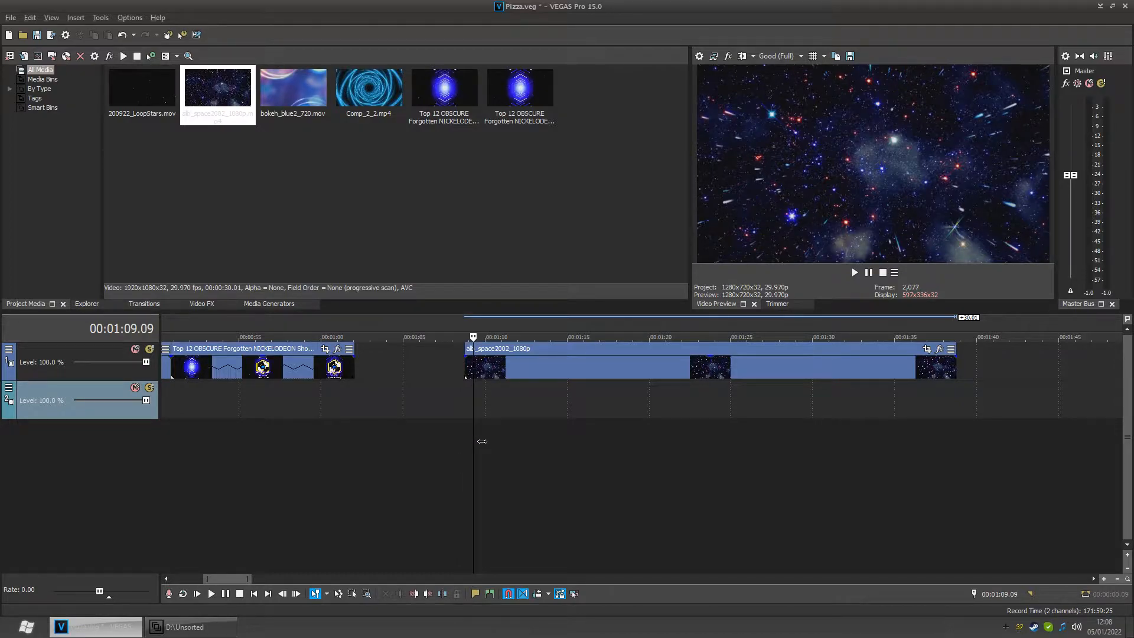
key(space)
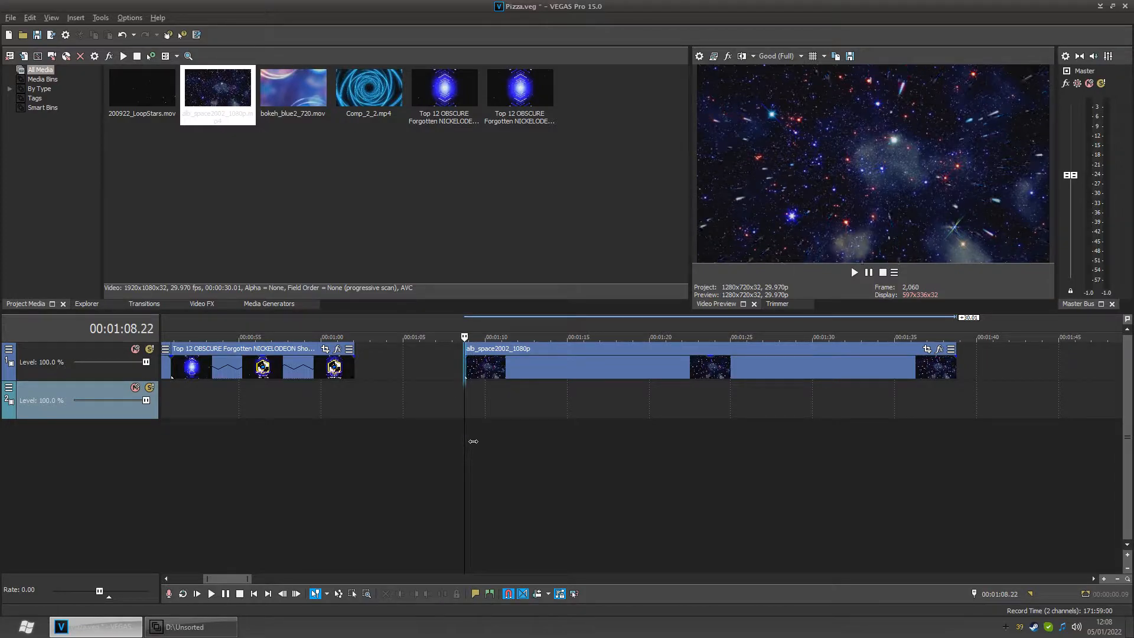
key(space)
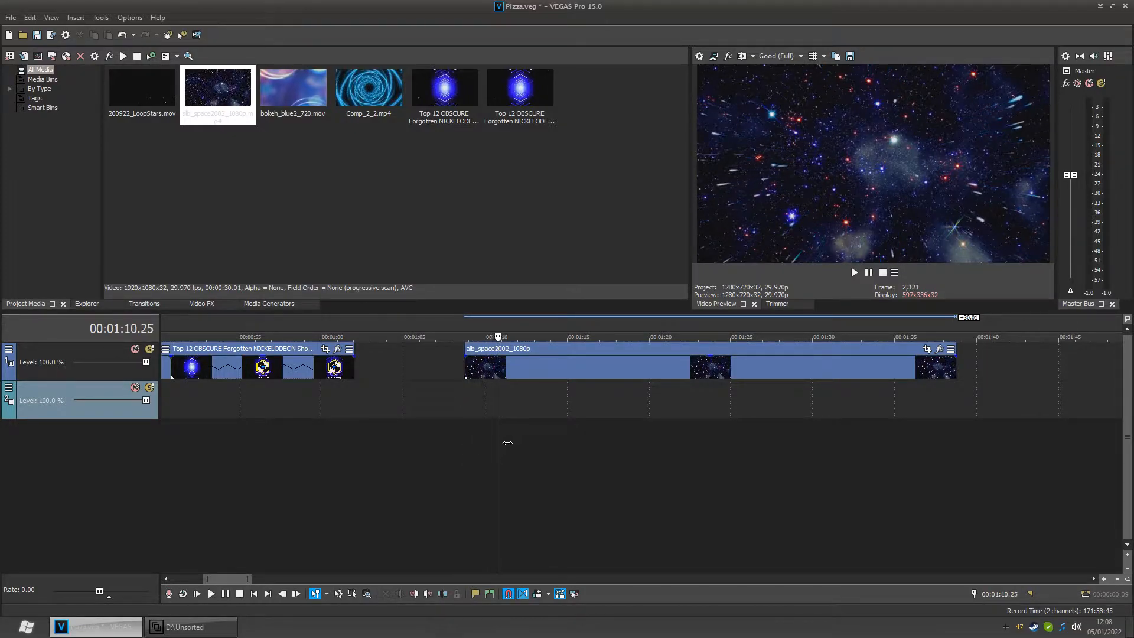
- Scrub through the alb_space clip and extend its end to about 2:08
drag(517, 444, 754, 442)
drag(839, 435, 893, 436)
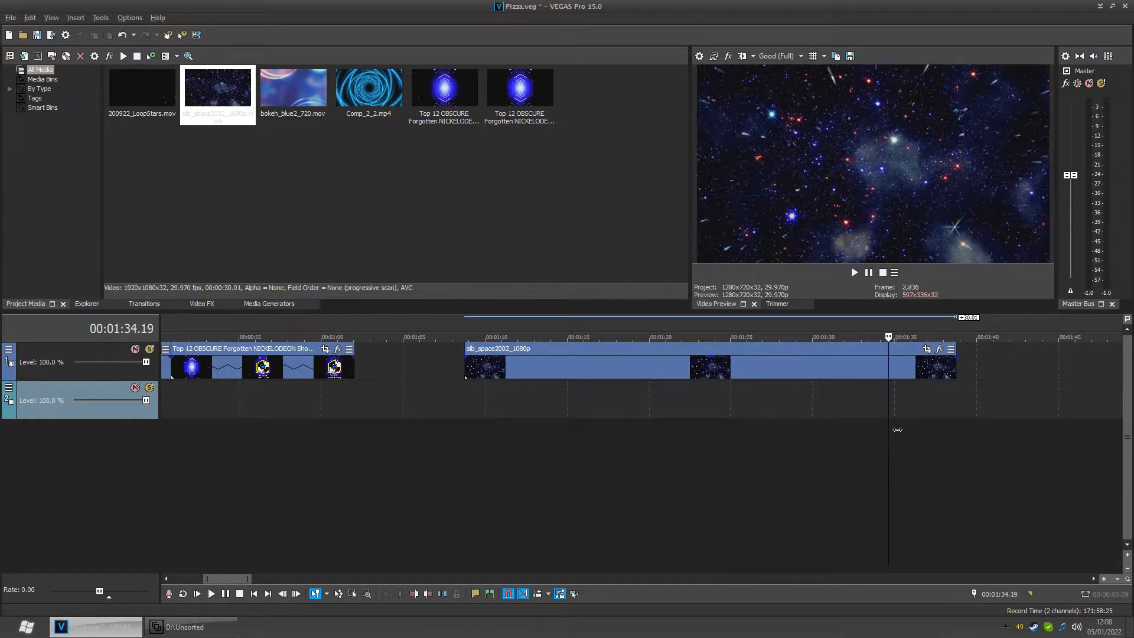
scroll(925, 402, down, 2)
drag(683, 367, 1020, 383)
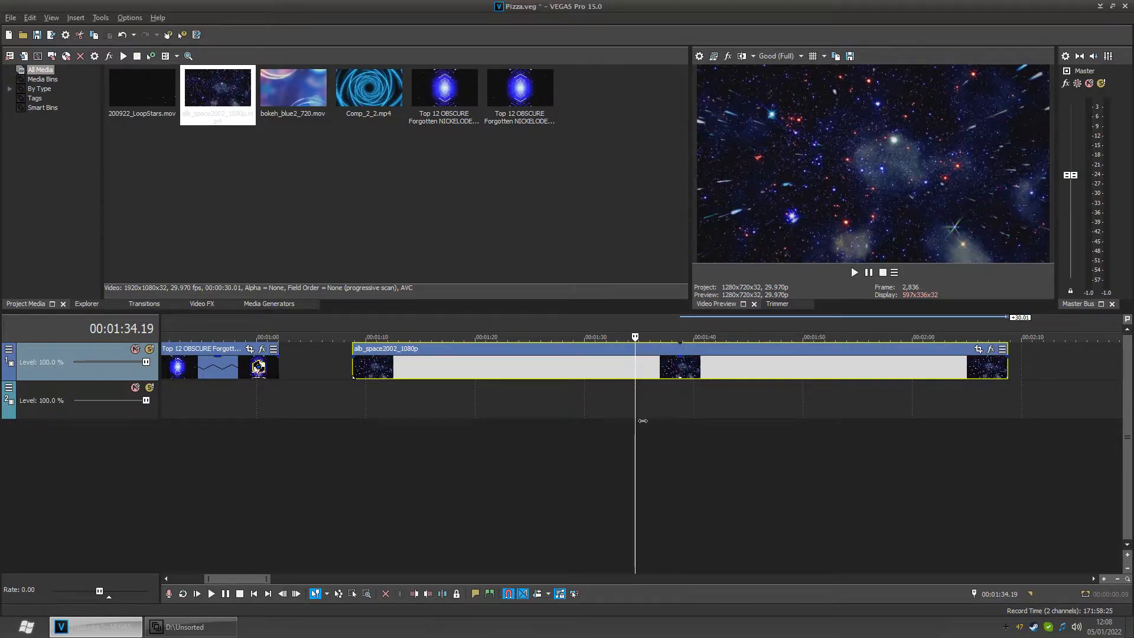
- Delete the alb_space2002_1080p clip from the timeline
mouse_move(645, 421)
mouse_down()
mouse_move(756, 421)
mouse_move(602, 433)
mouse_move(712, 434)
mouse_move(654, 433)
mouse_up()
scroll(628, 431, down, 3)
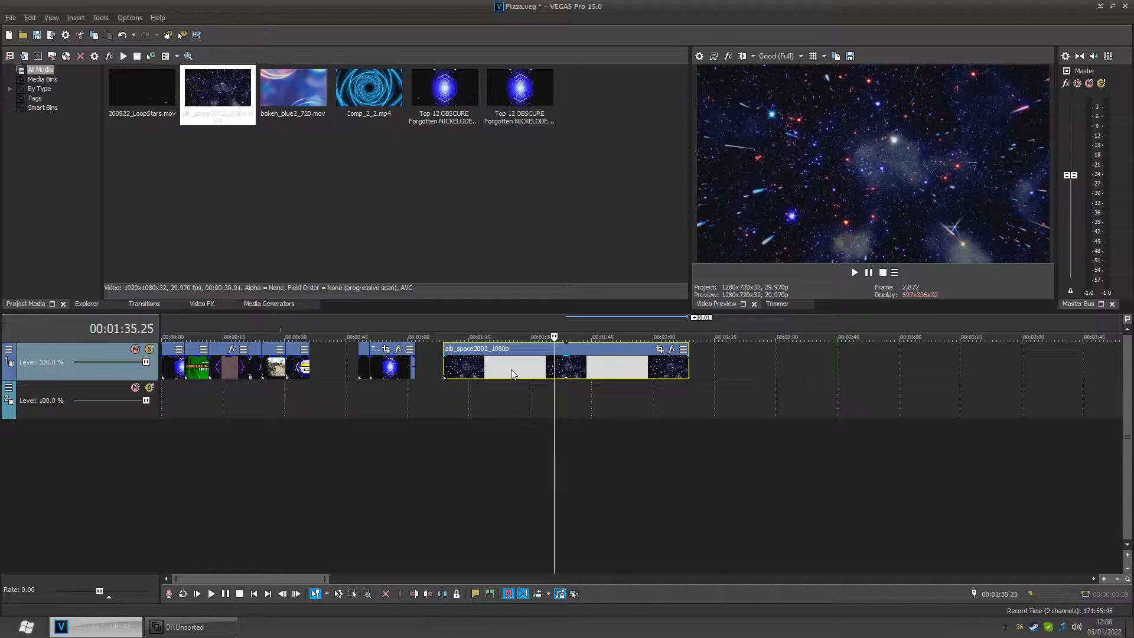
key(Delete)
- Place bokeh_blue2_720.mov on the video track at about 1:17 and extend it to end near 1:37
drag(294, 87, 486, 391)
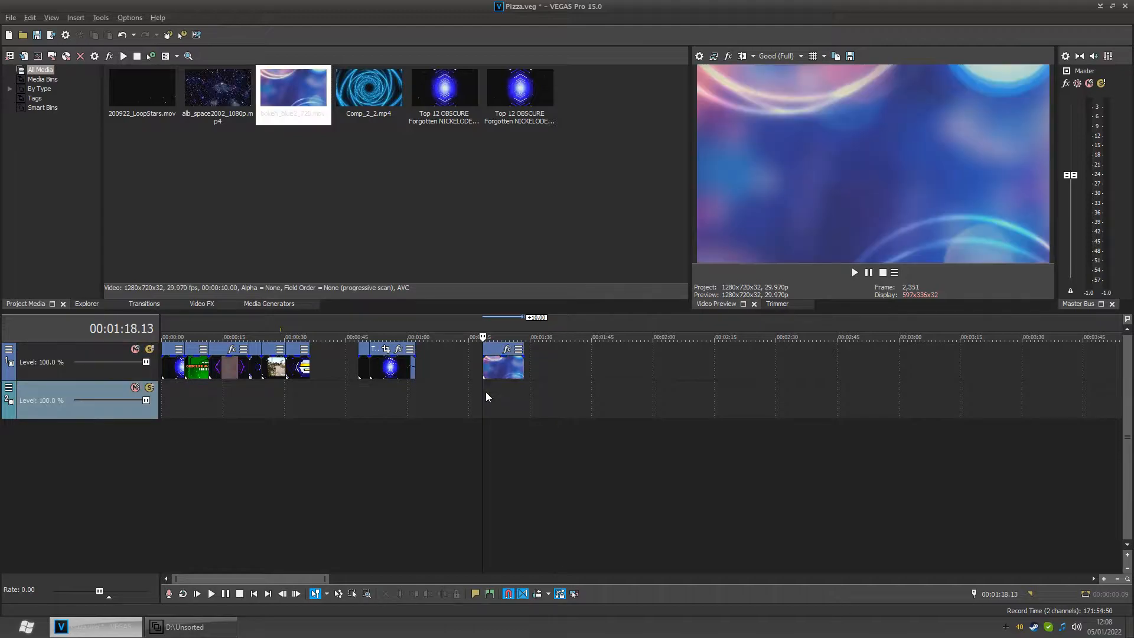
scroll(502, 437, up, 2)
drag(643, 463, 677, 462)
drag(725, 376, 814, 384)
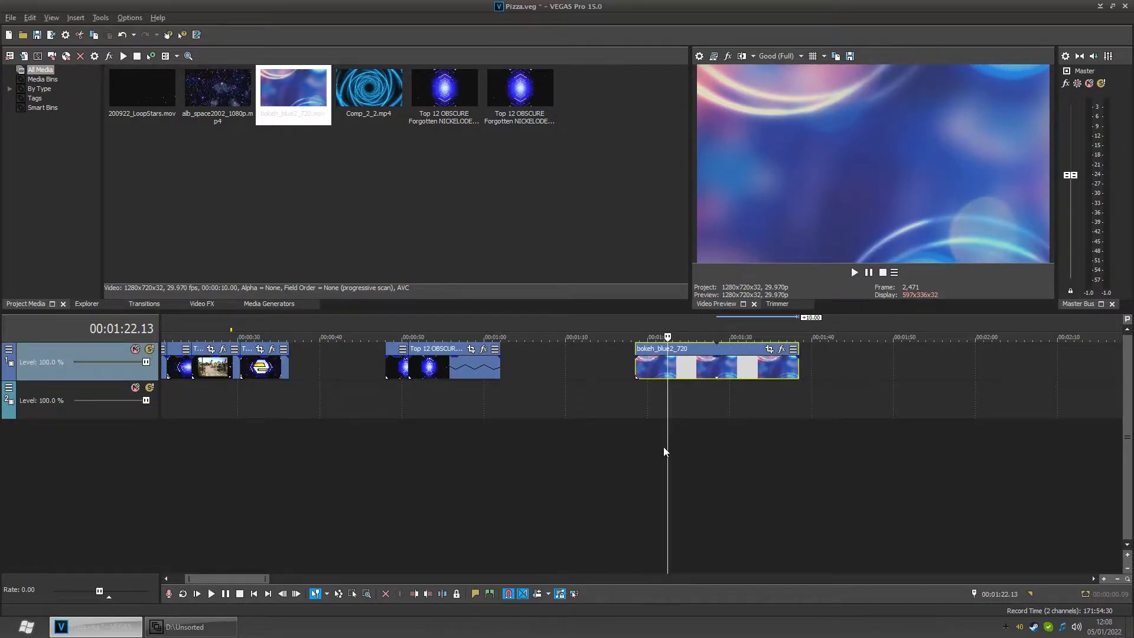
- Select the bokeh_blue2_720 clip and delete it from the timeline
drag(677, 458, 692, 393)
click(666, 374)
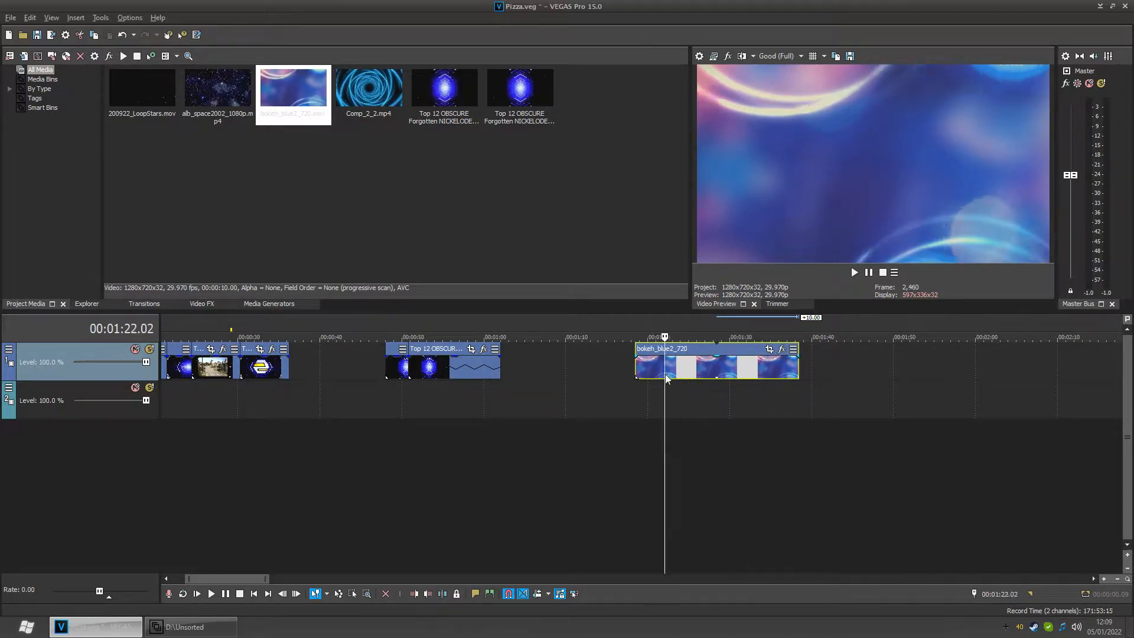
key(Delete)
- Place Comp_2_2.mp4 on the video track at about 1:11, play it, and extend it to end near 1:30
drag(369, 94, 630, 405)
key(space)
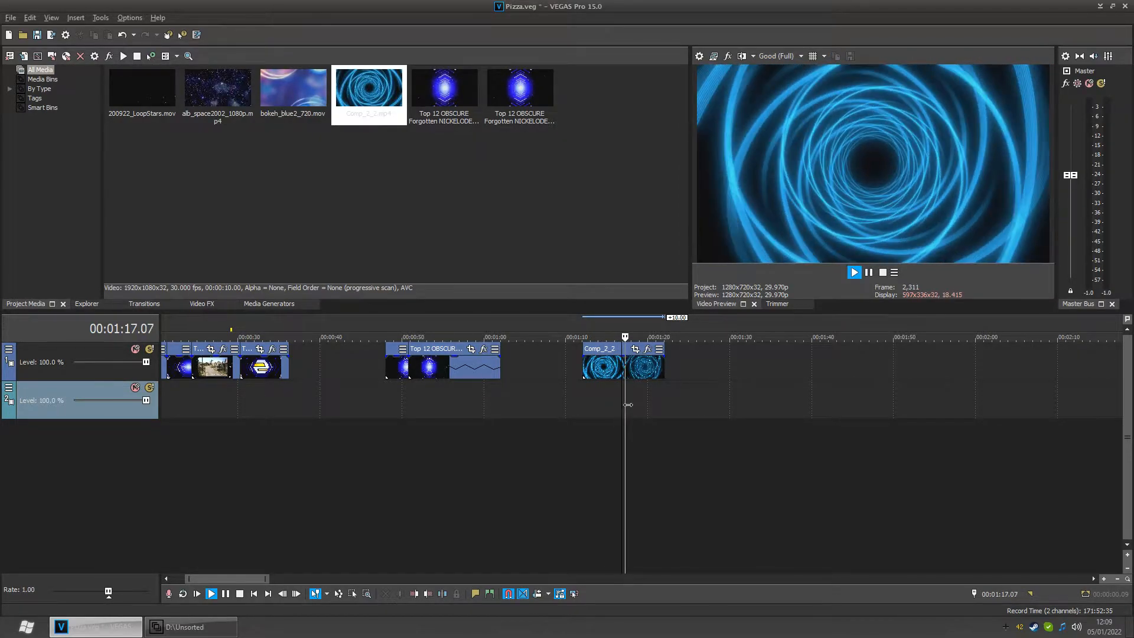
drag(664, 368, 753, 369)
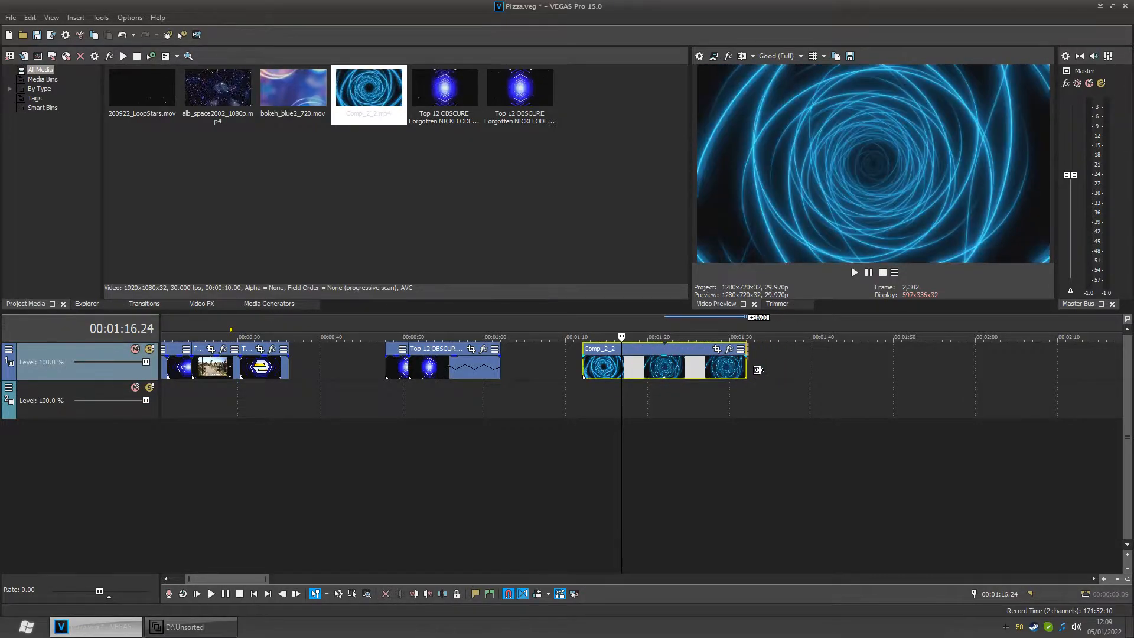
- Zoom in and scrub through the Comp_2_2 clip to review its loop
drag(631, 407, 673, 404)
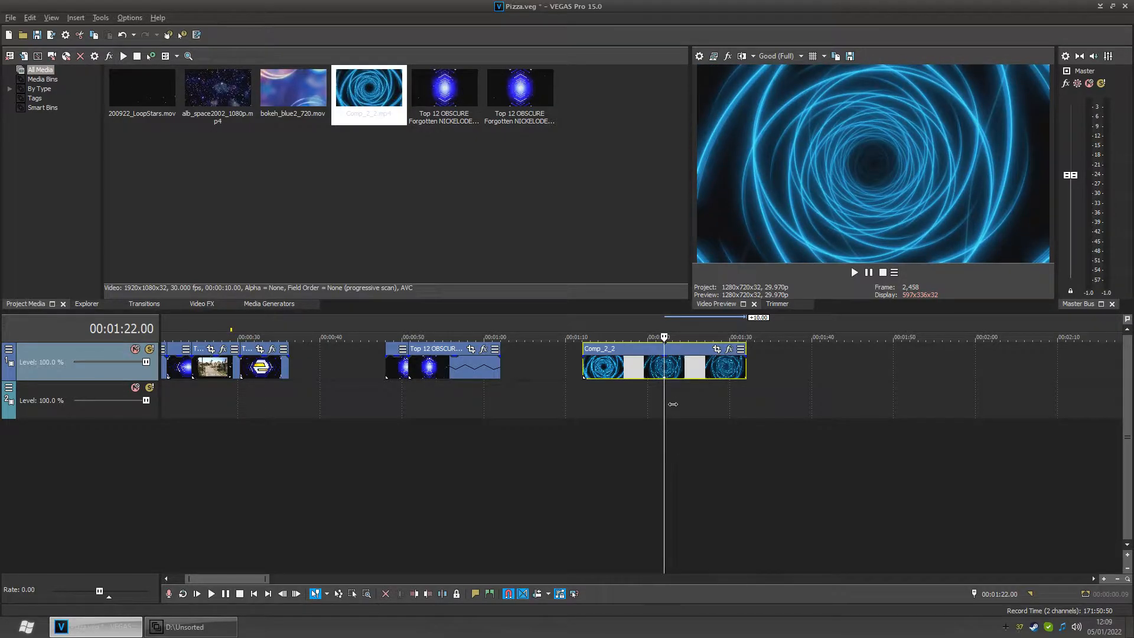
mouse_move(672, 404)
mouse_down()
mouse_move(710, 400)
mouse_move(639, 405)
mouse_move(664, 403)
mouse_up()
scroll(664, 403, up, 3)
scroll(663, 404, up, 2)
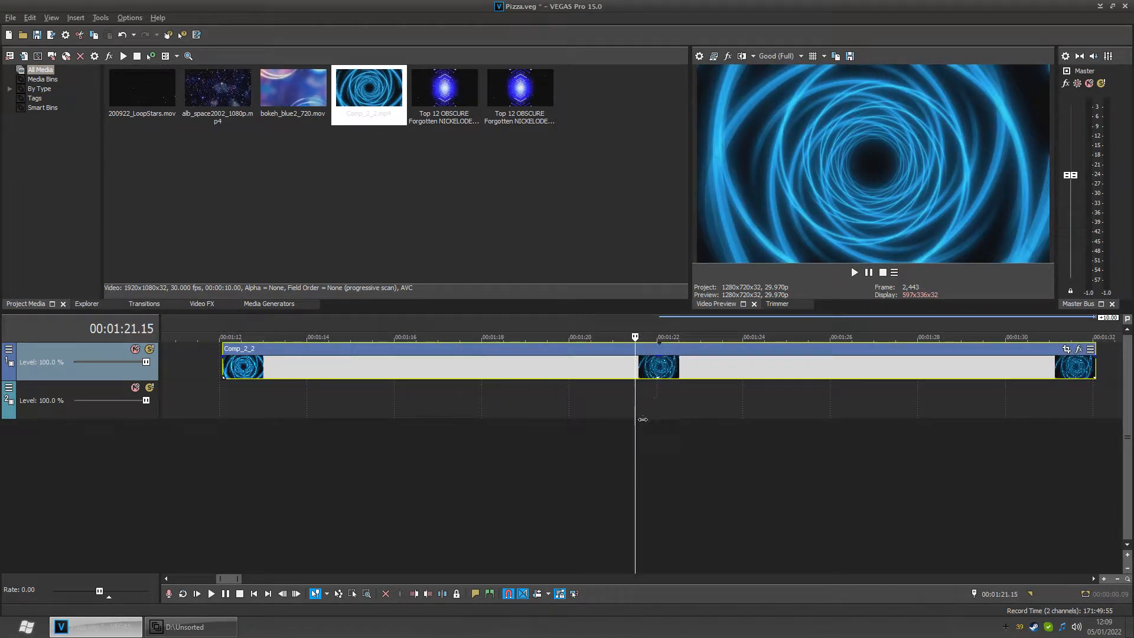
drag(647, 416, 545, 423)
scroll(544, 424, down, 3)
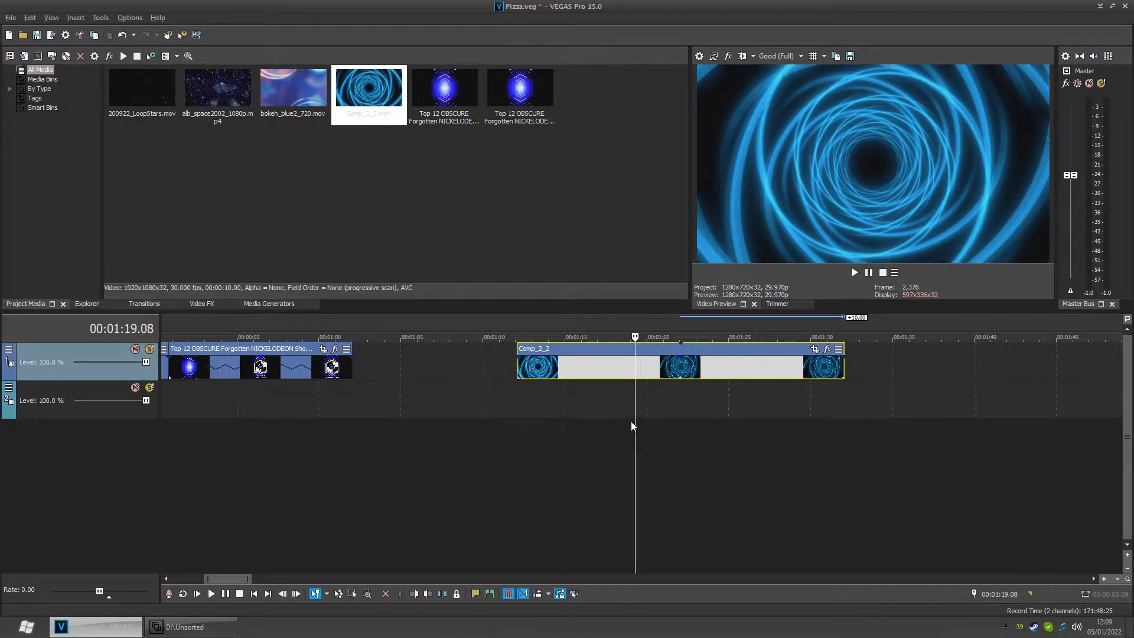
drag(643, 440, 554, 442)
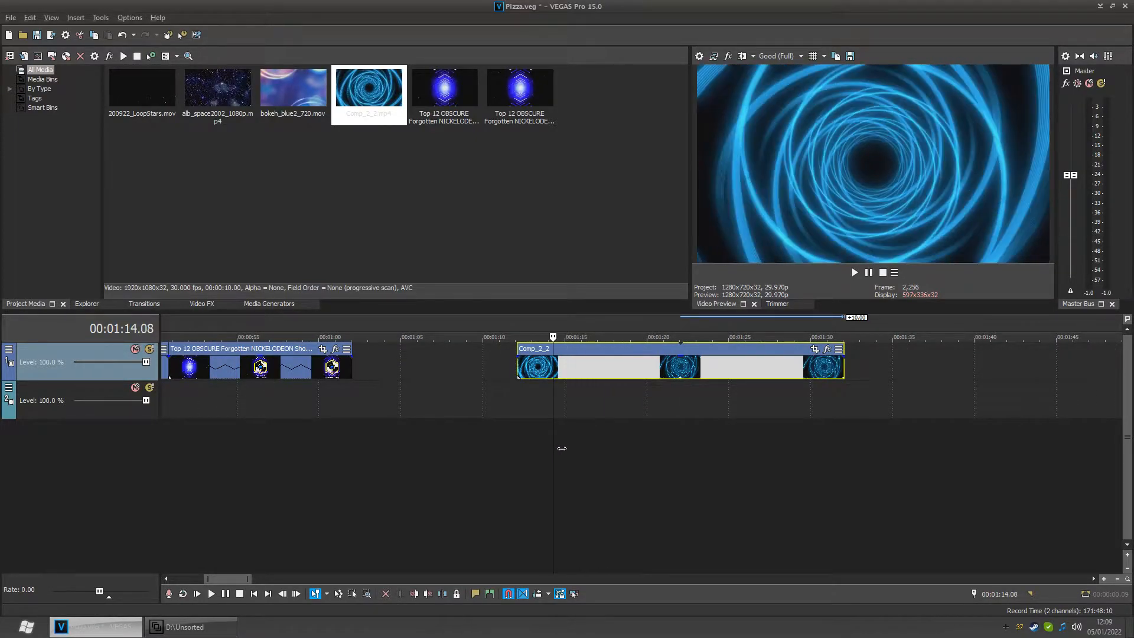
- Select the Comp_2_2 clip and delete it from the timeline
click(784, 376)
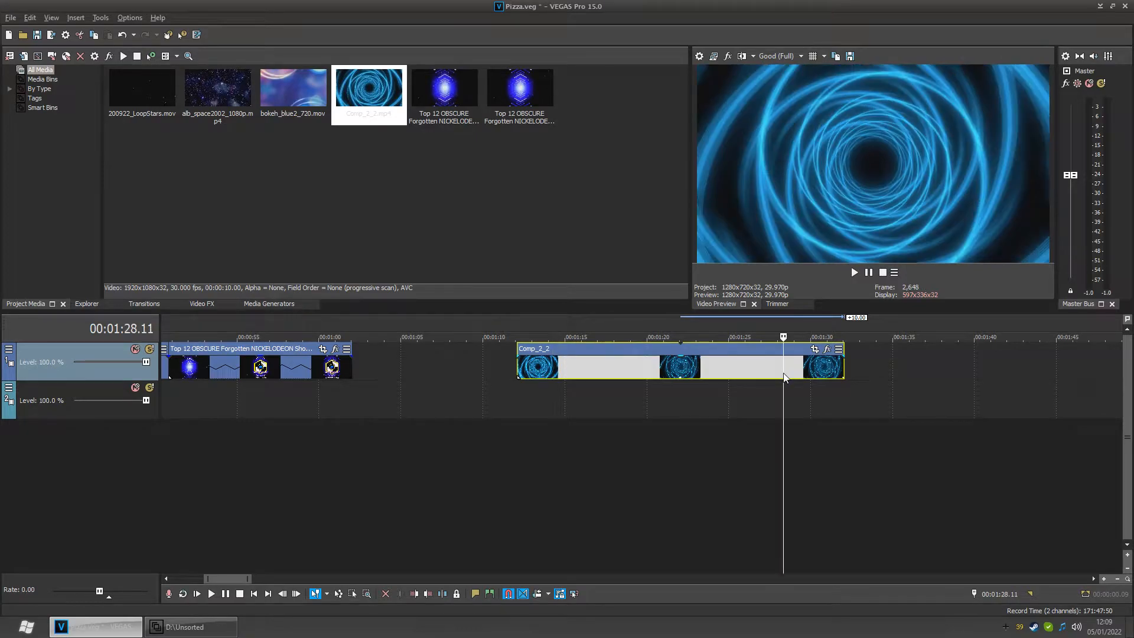
key(Delete)
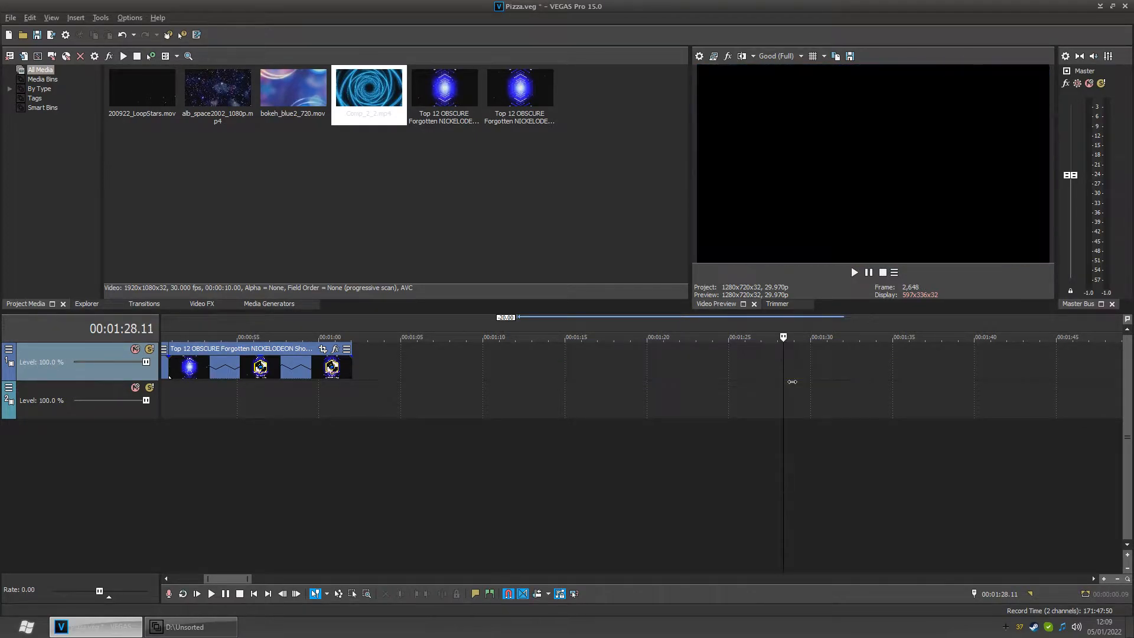
- Play the intro from 0:48 to review the logo animation
scroll(319, 466, down, 2)
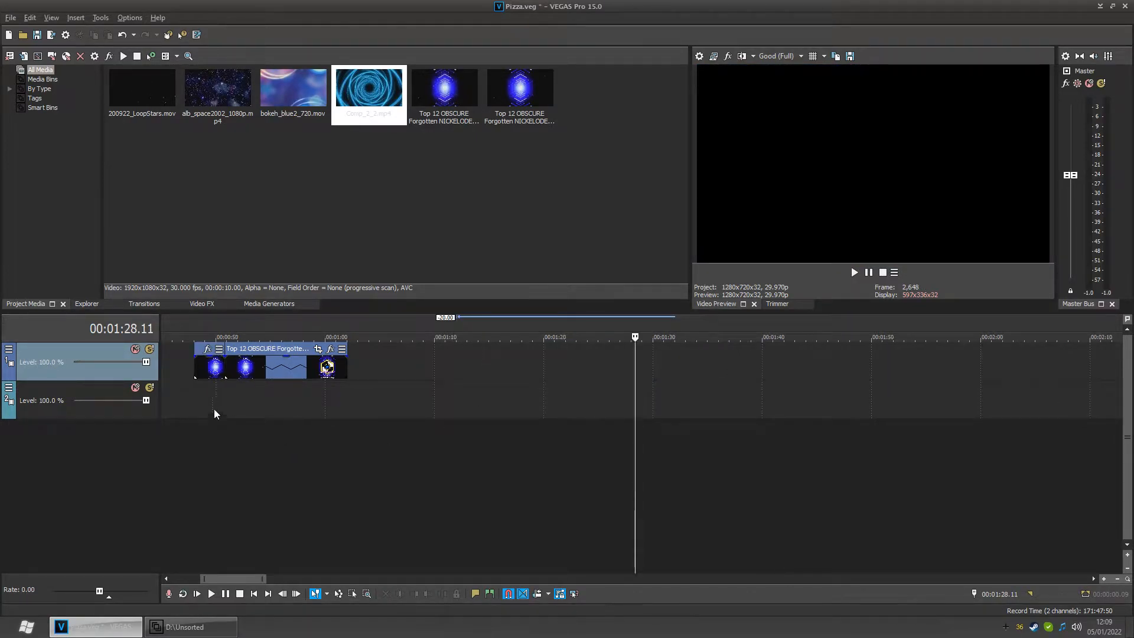
click(201, 389)
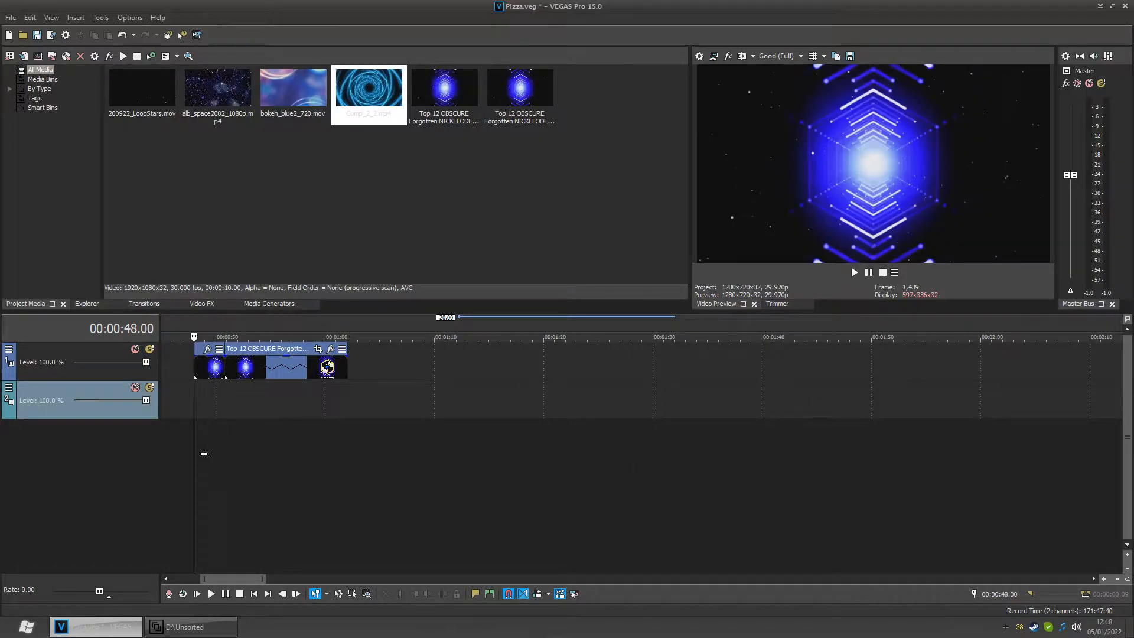
key(space)
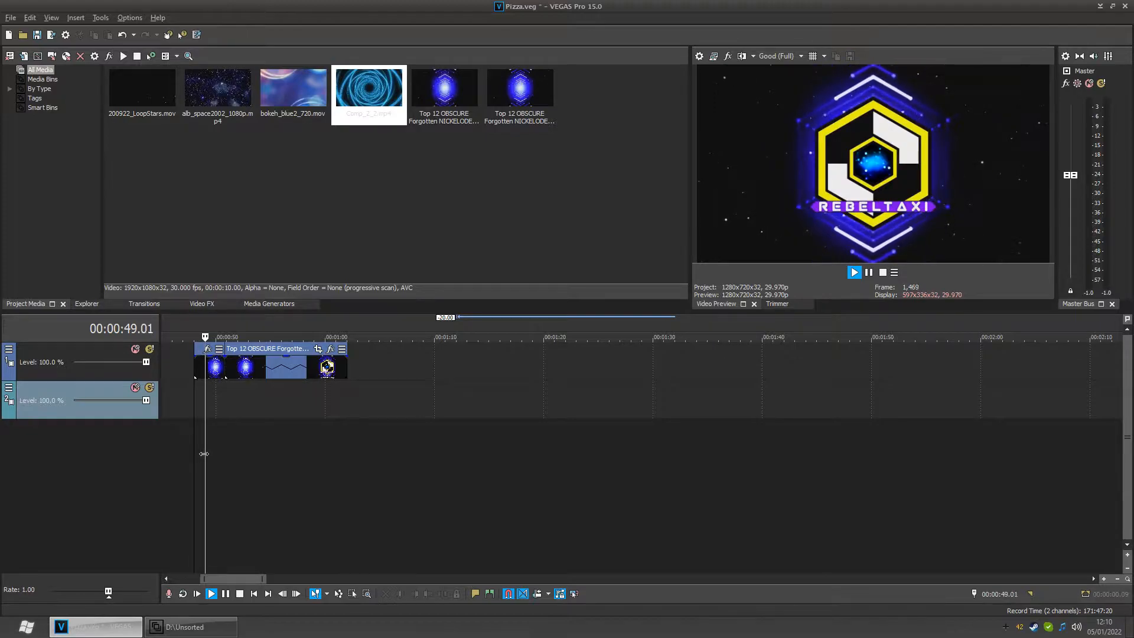
key(space)
key(space)
key(space)
- Set a loop region from 0:48 to about 0:50.24 and play it with looping turned on
drag(201, 401, 223, 407)
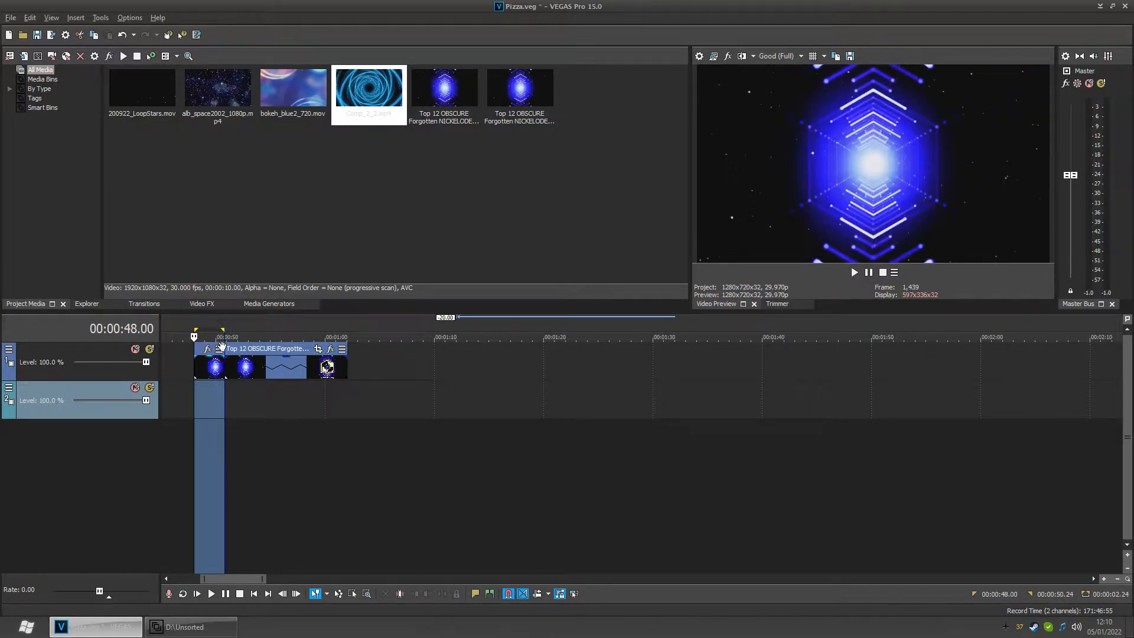
click(182, 593)
click(211, 594)
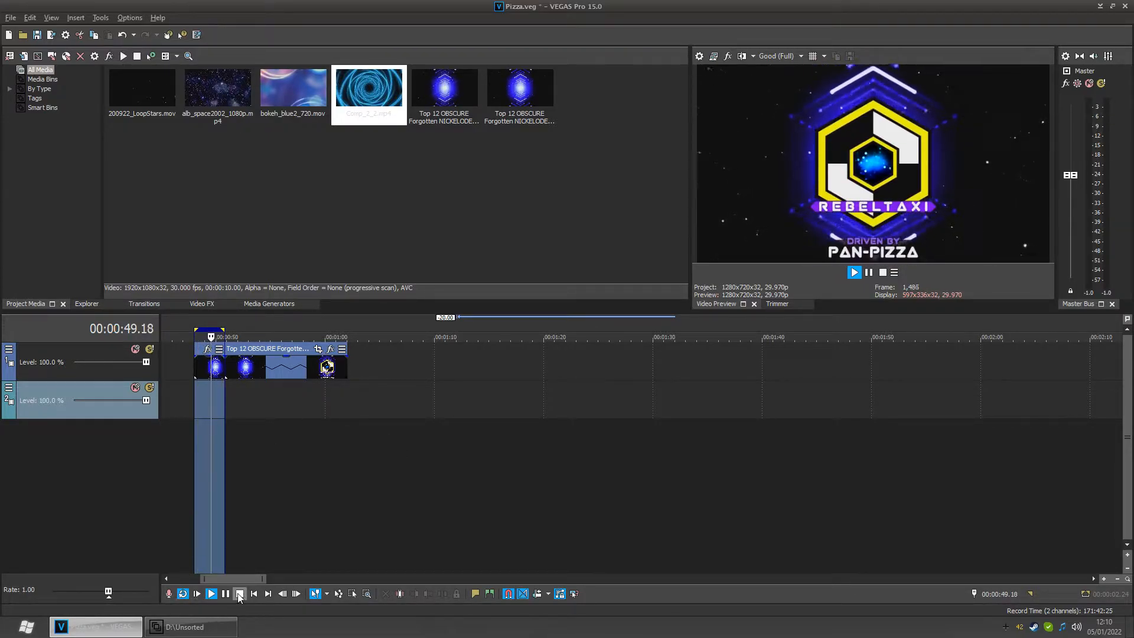
- Play back repeatedly from 0:50.24 to review the cut at the end of the loop region
key(space)
click(186, 595)
click(222, 437)
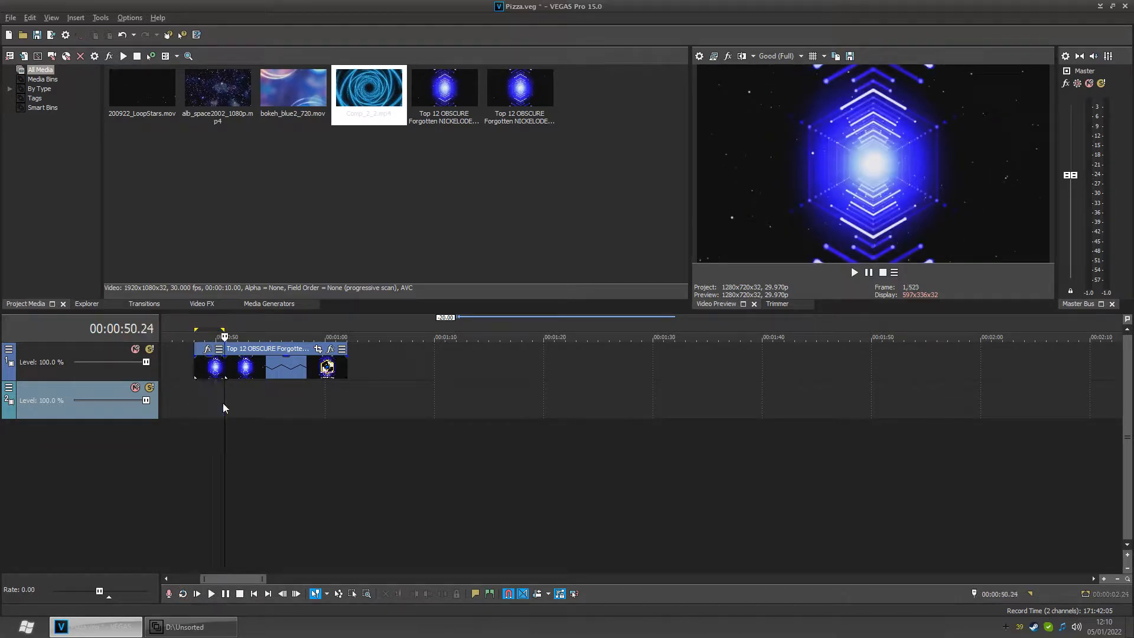
key(space)
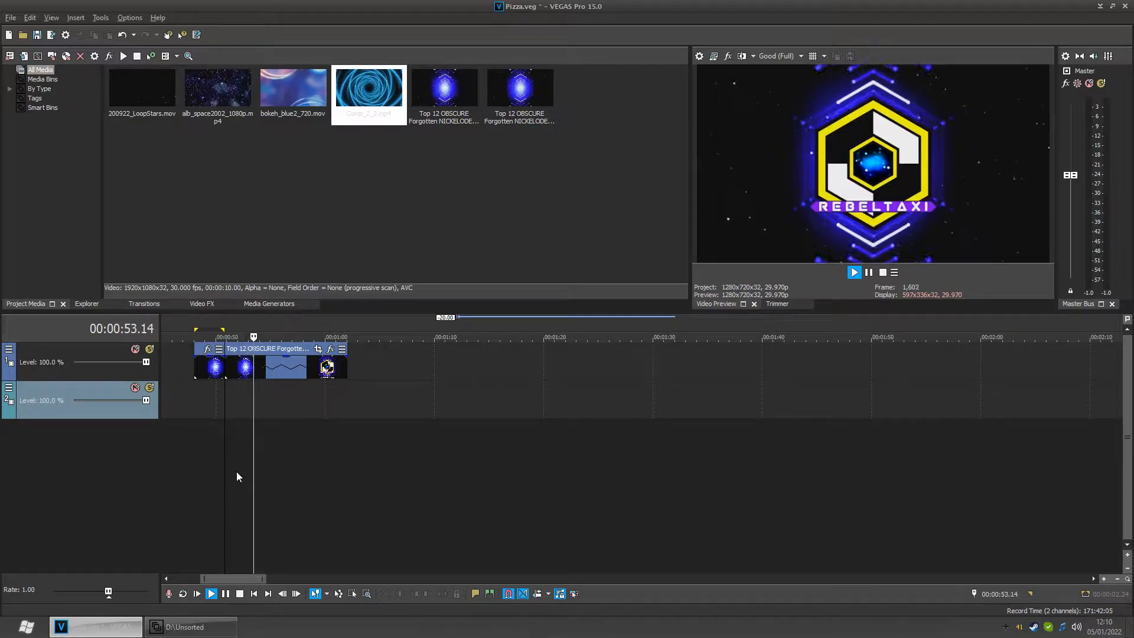
key(space)
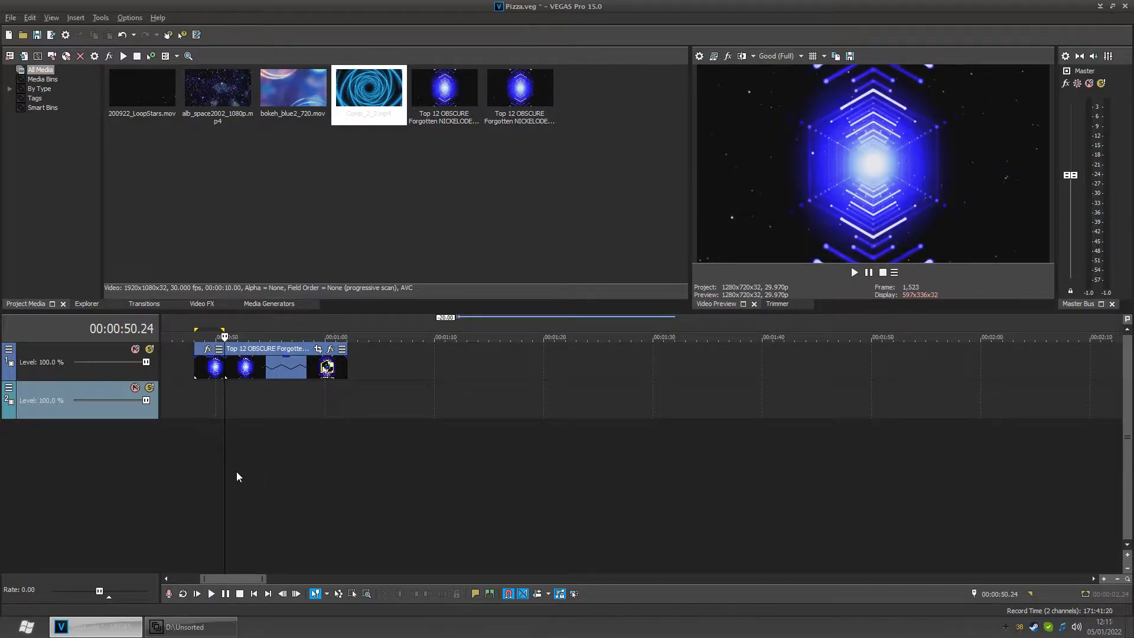
key(space)
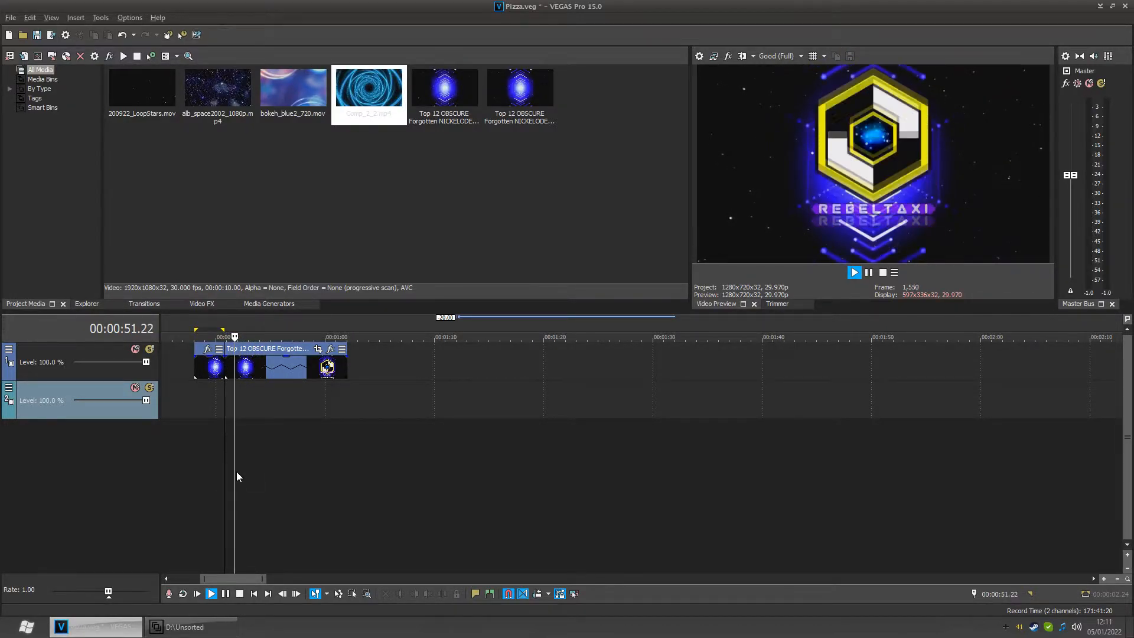
key(space)
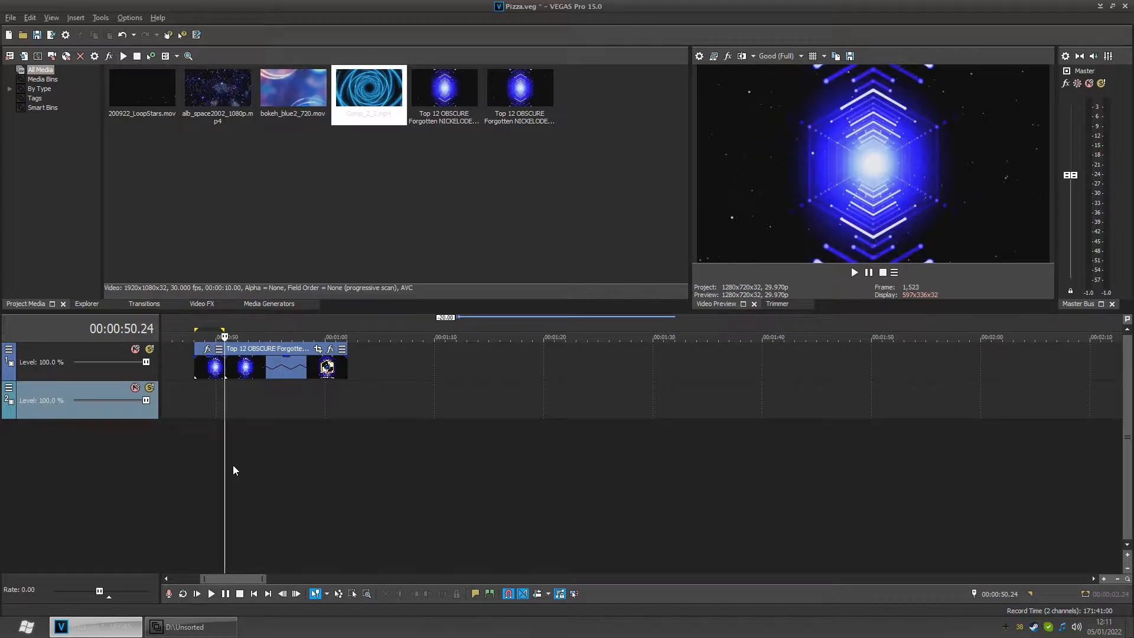
key(space)
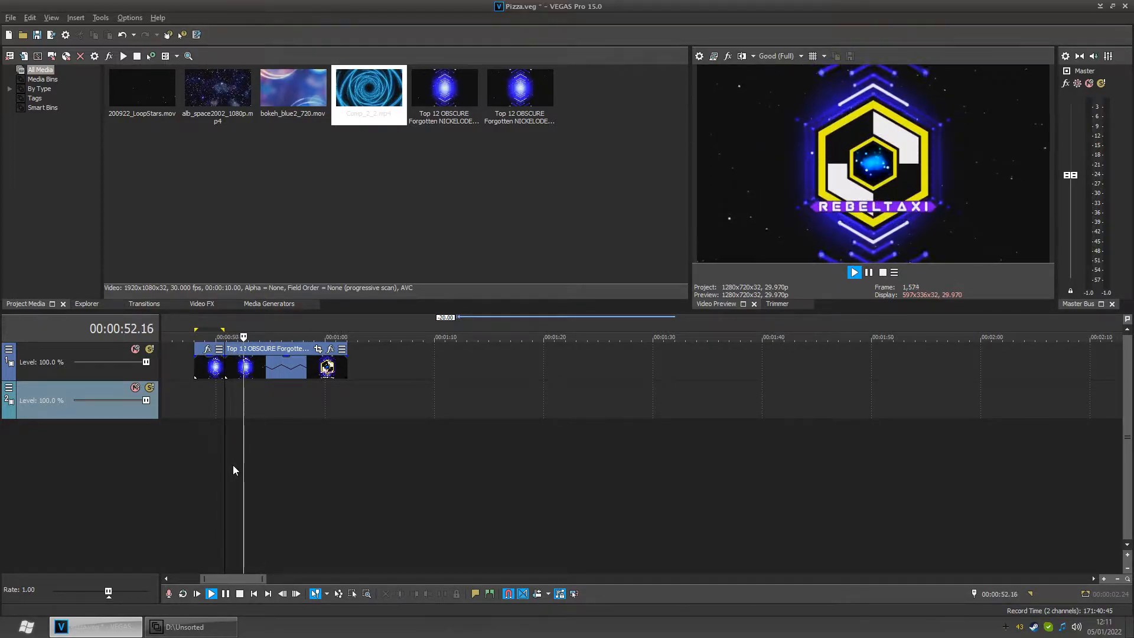
key(space)
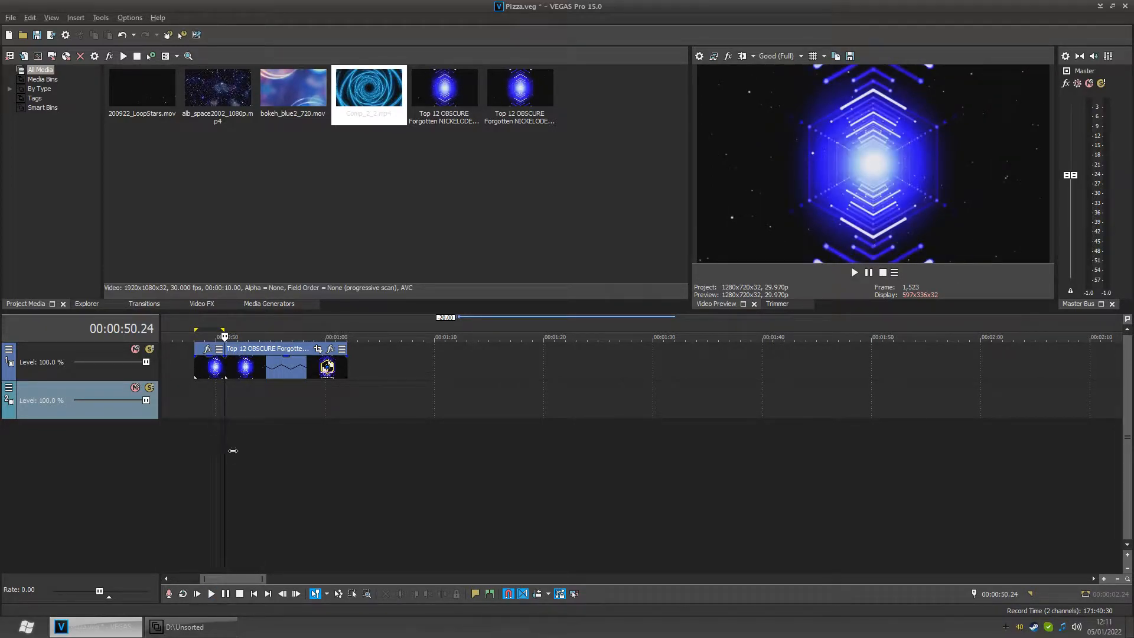
mouse_move(234, 452)
mouse_down()
mouse_move(258, 451)
mouse_move(230, 453)
mouse_up()
- Zoom into the timeline around 0:50 and scrub across the cut between the two intro clips
scroll(289, 450, up, 4)
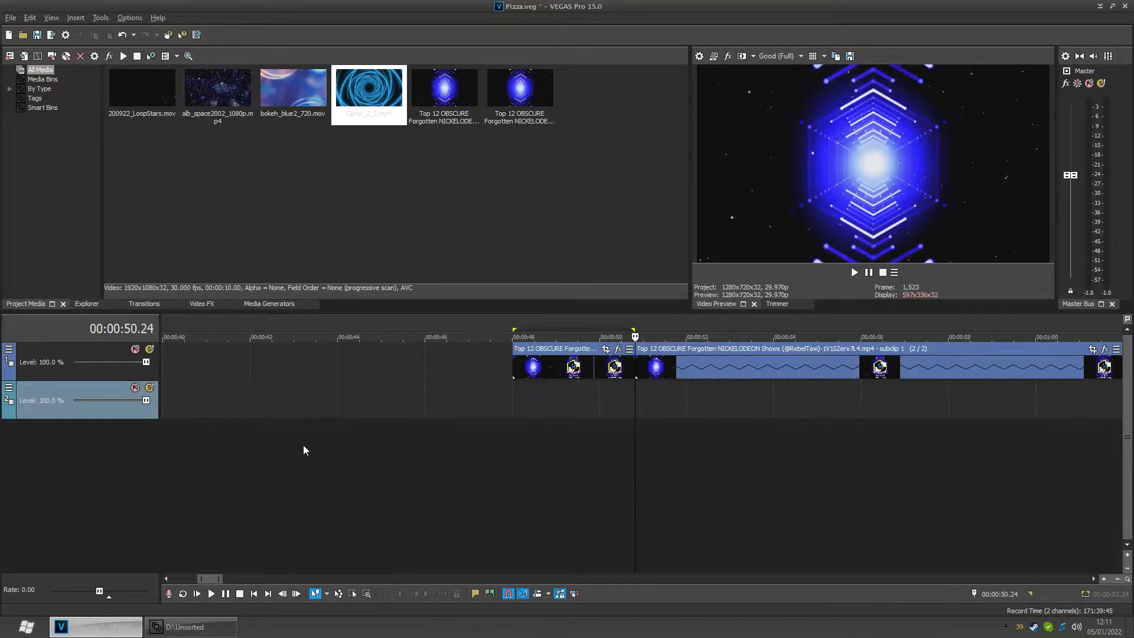
key(space)
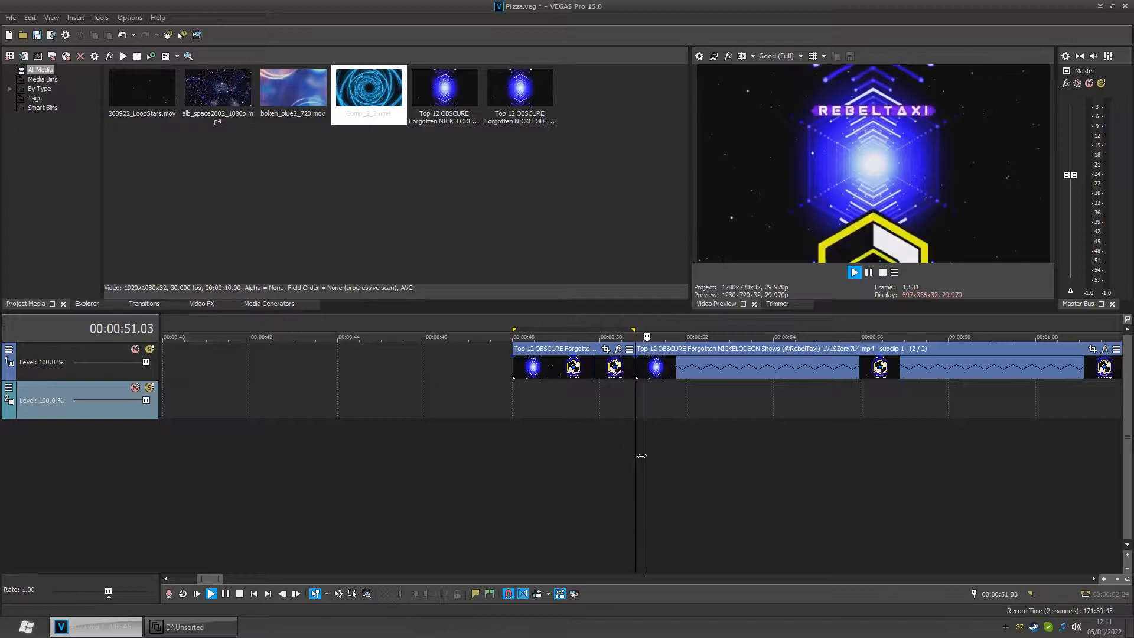
key(space)
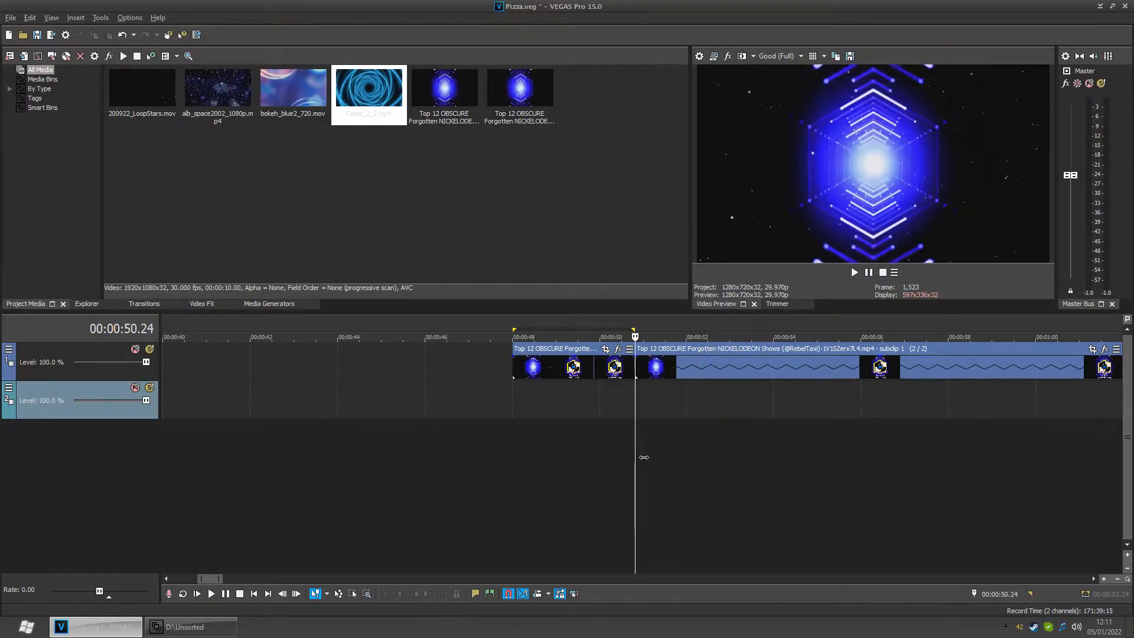
click(651, 458)
drag(650, 458, 707, 458)
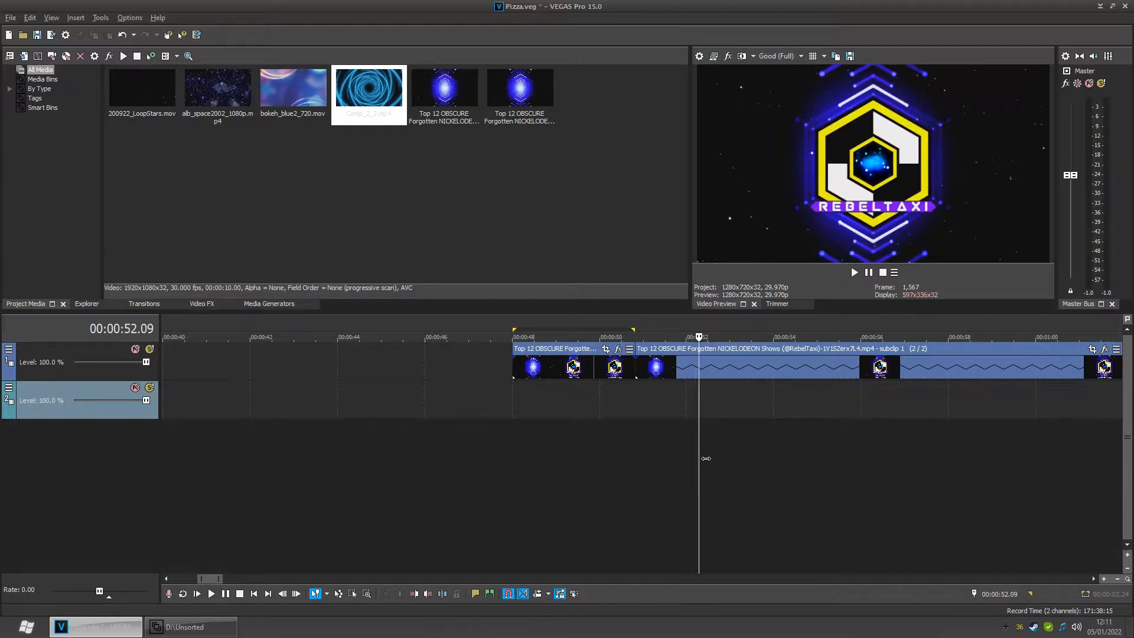
- Move the playhead just past the cut to about 0:53.11 and zoom the timeline out
scroll(705, 458, down, 2)
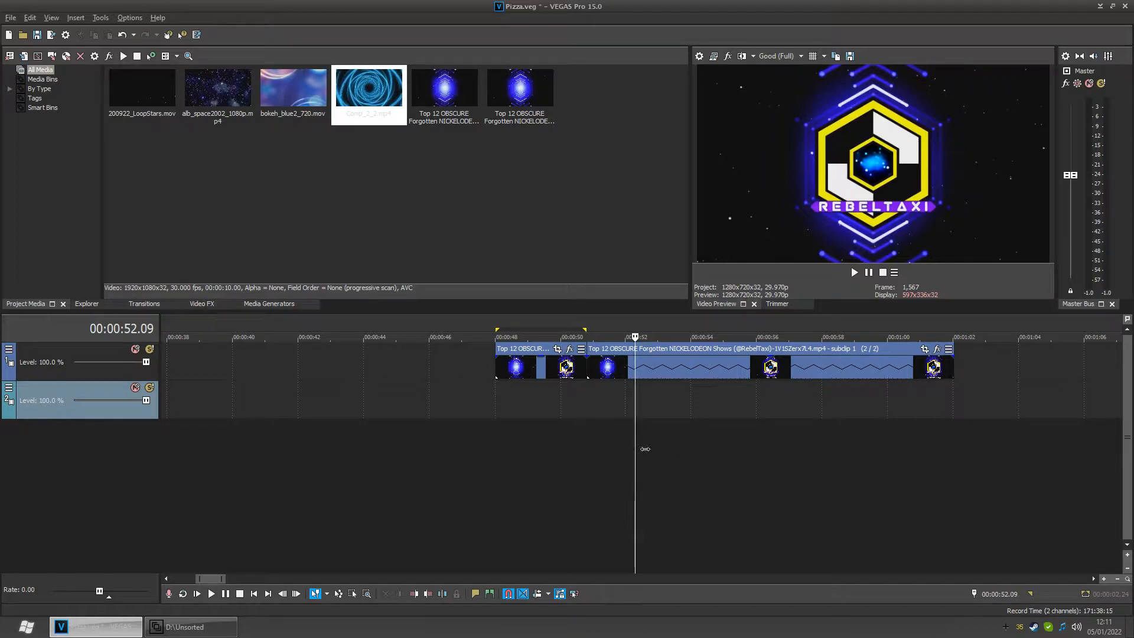
drag(646, 449, 678, 442)
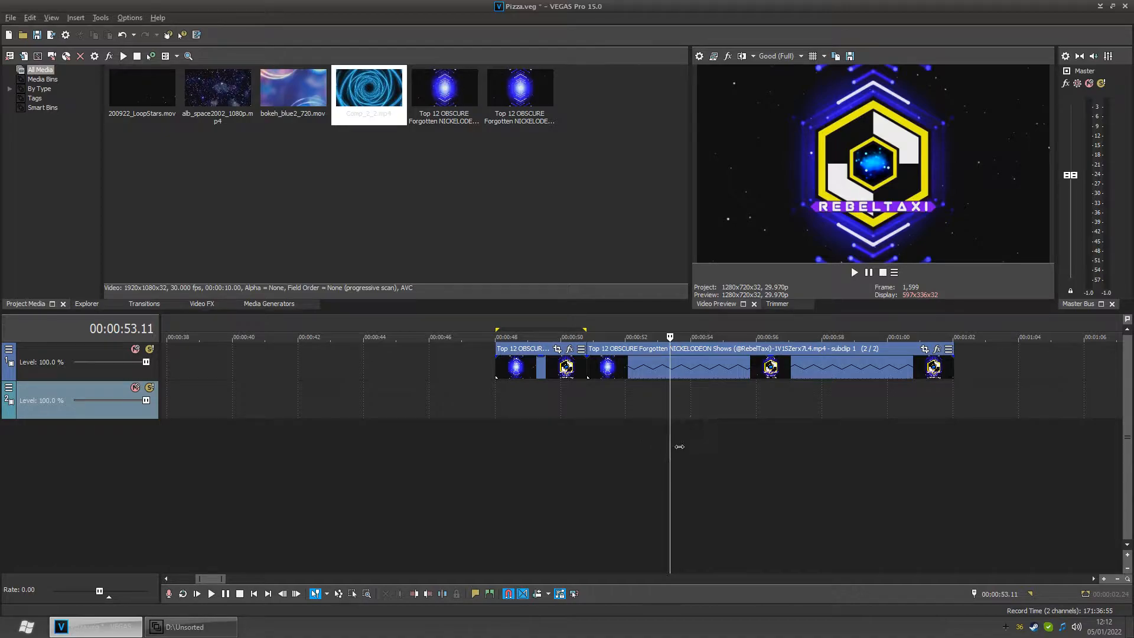
scroll(669, 441, down, 3)
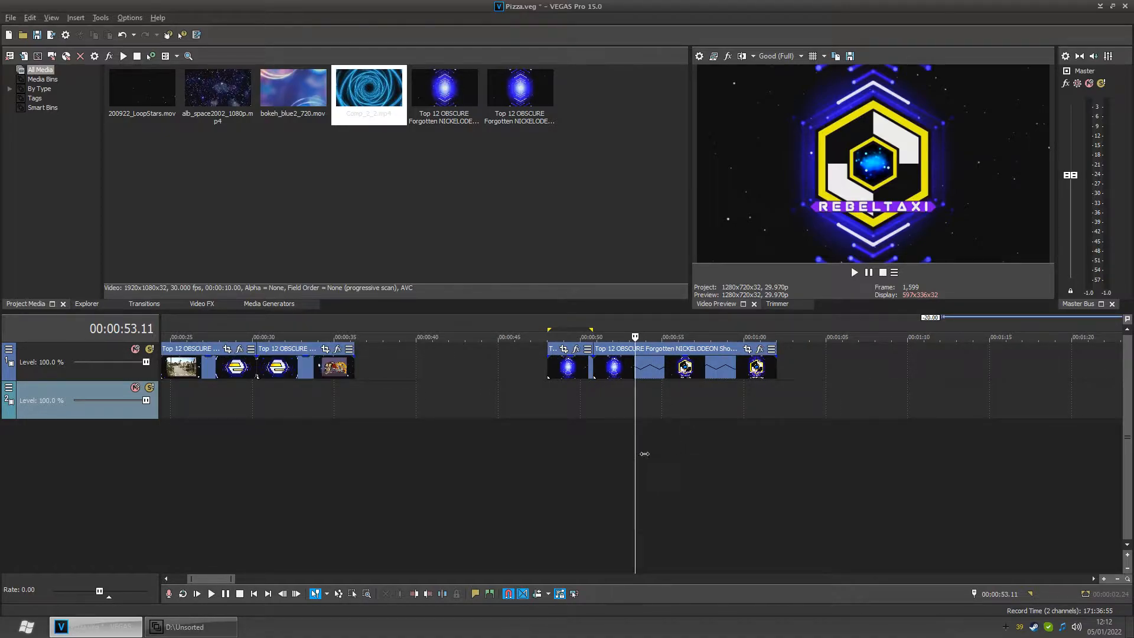
- Open the project properties to review the video settings and close them without changes
click(10, 18)
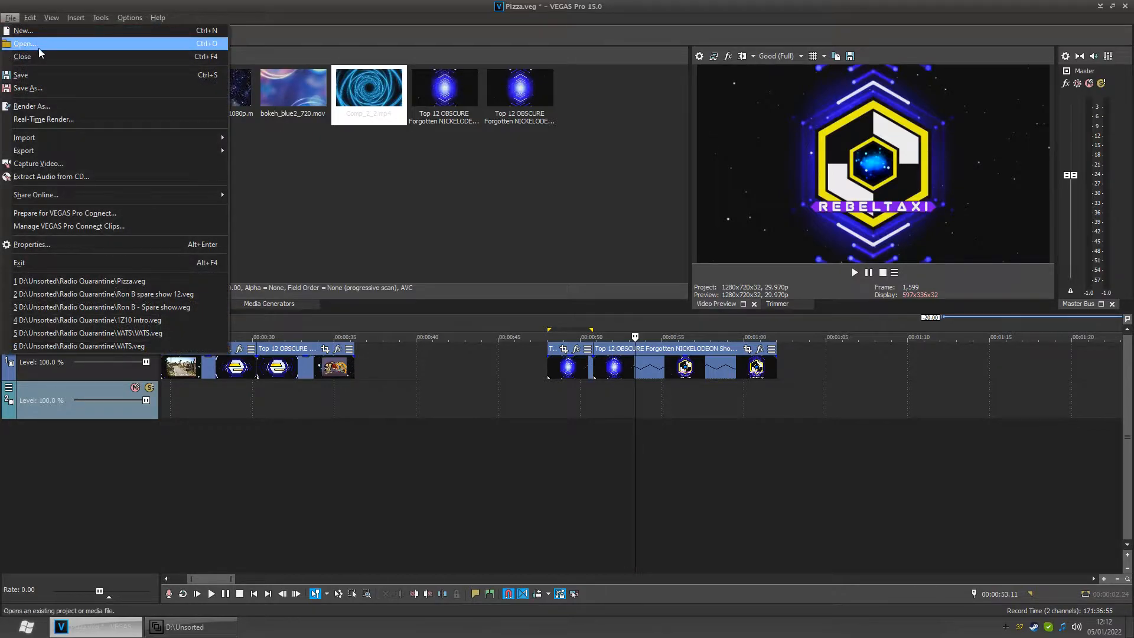
click(65, 243)
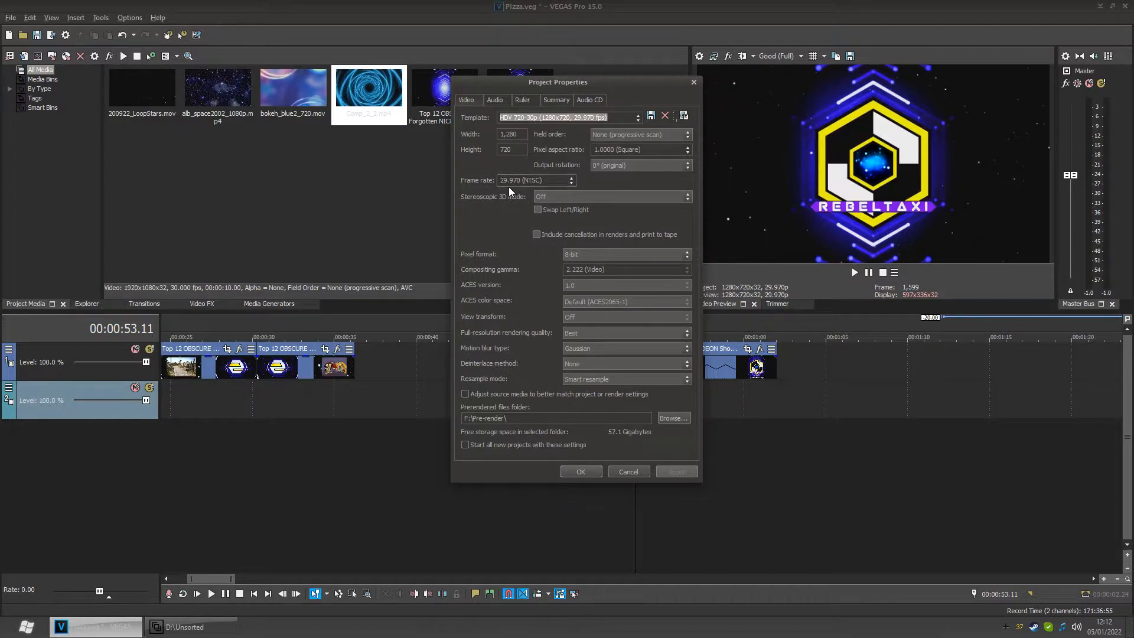
click(622, 472)
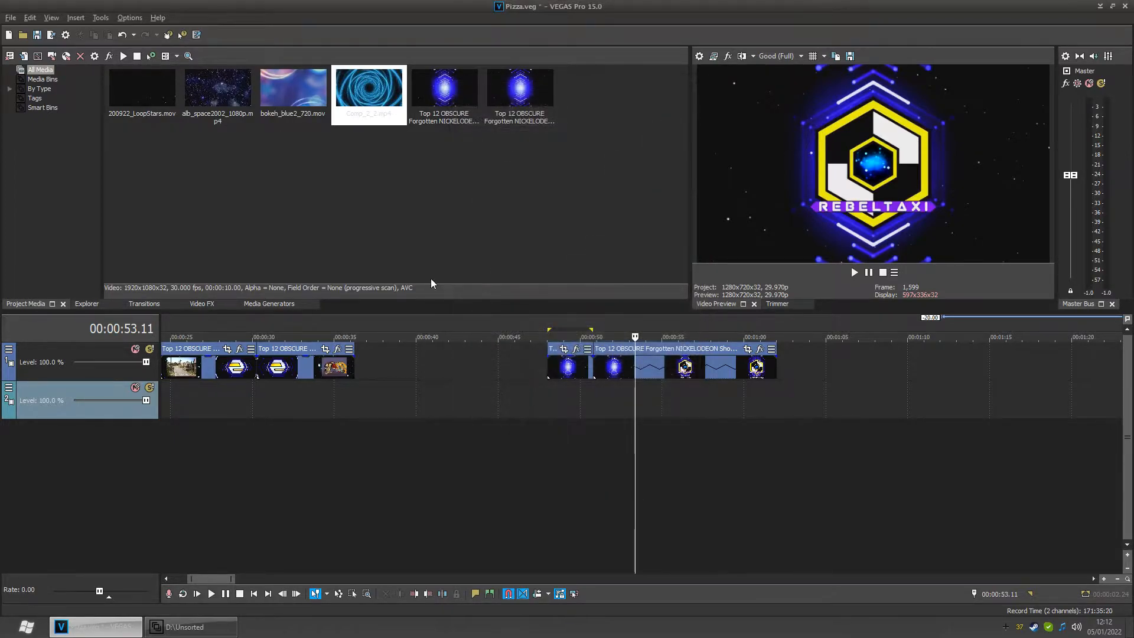
- Select each media file in the project media in turn to check its resolution and frame rate
click(434, 105)
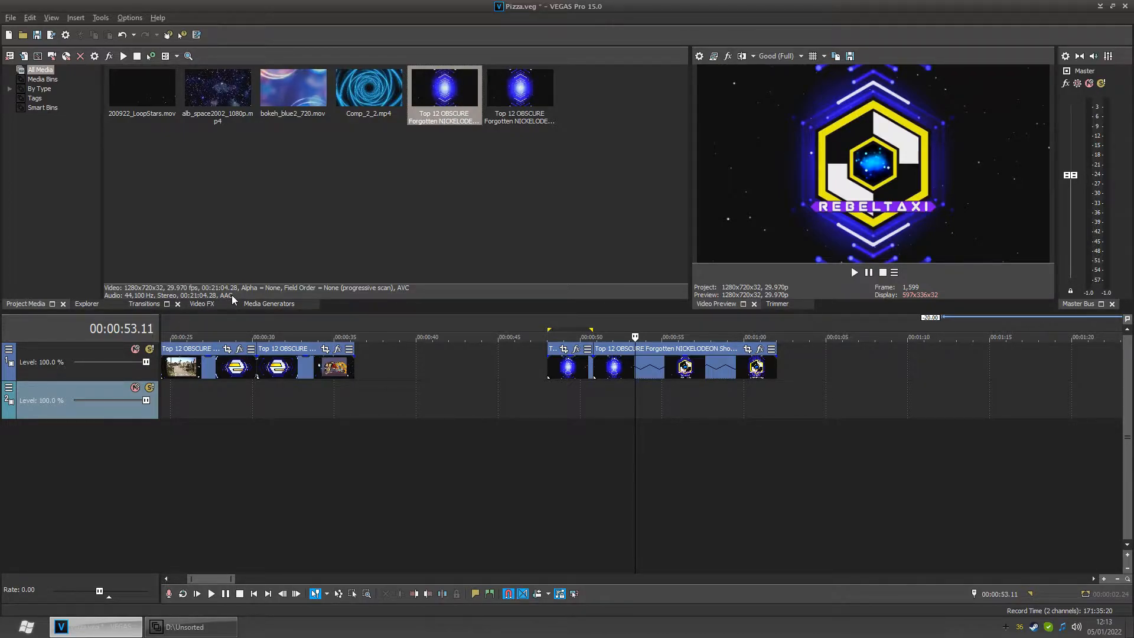
click(154, 93)
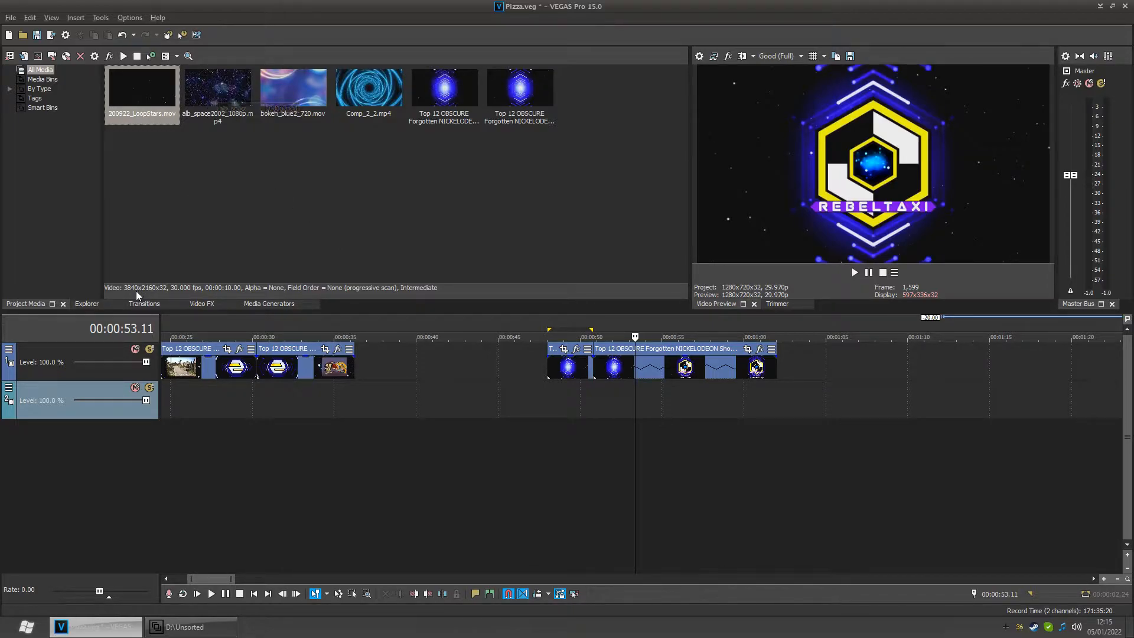
click(217, 96)
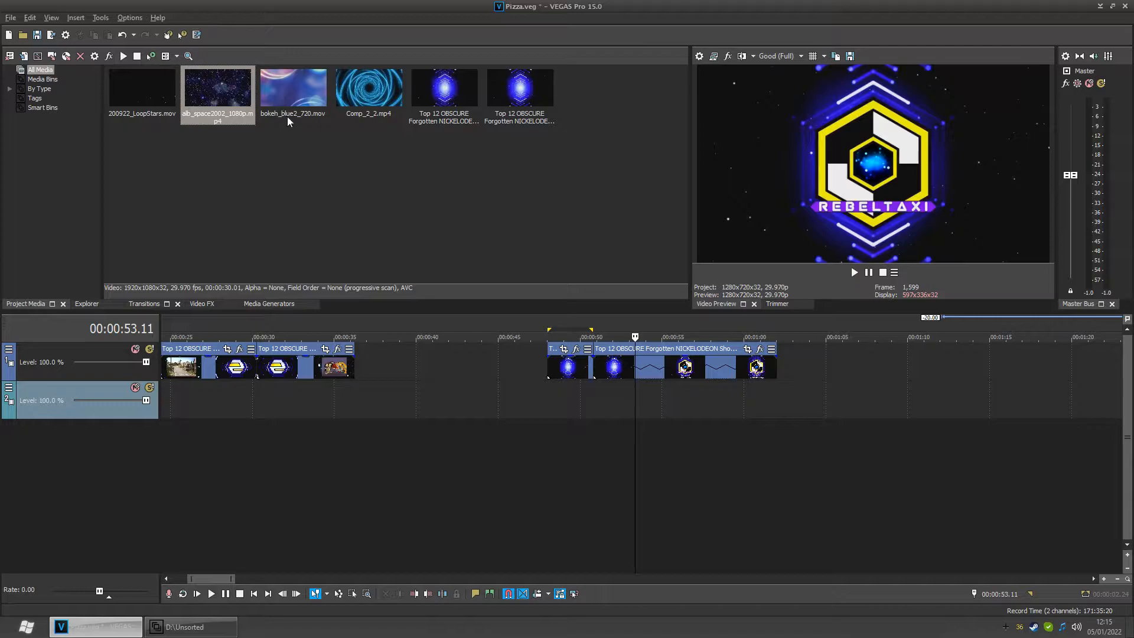
click(287, 91)
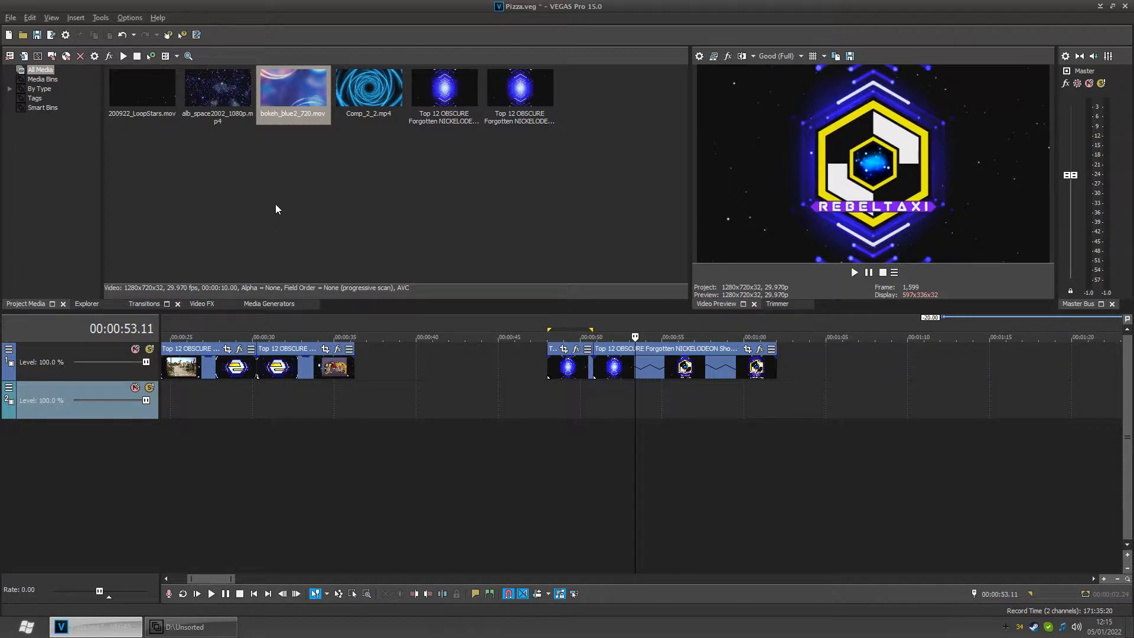
click(372, 101)
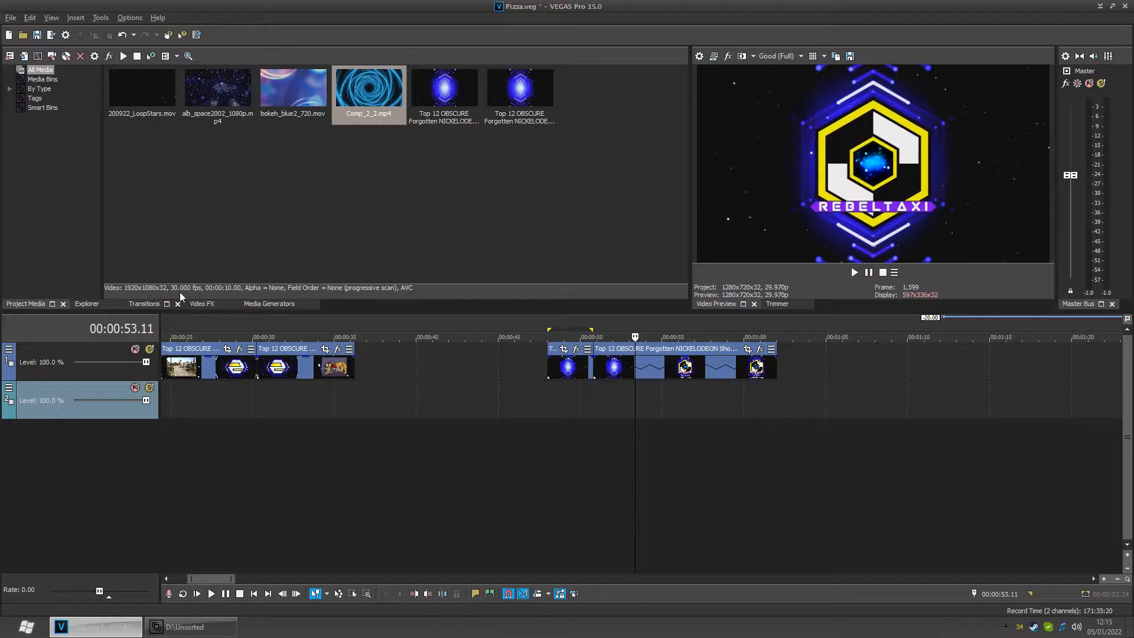
- Open the project properties and apply the HD 1080-24p (1920x1080, 23.976 fps) template
click(11, 17)
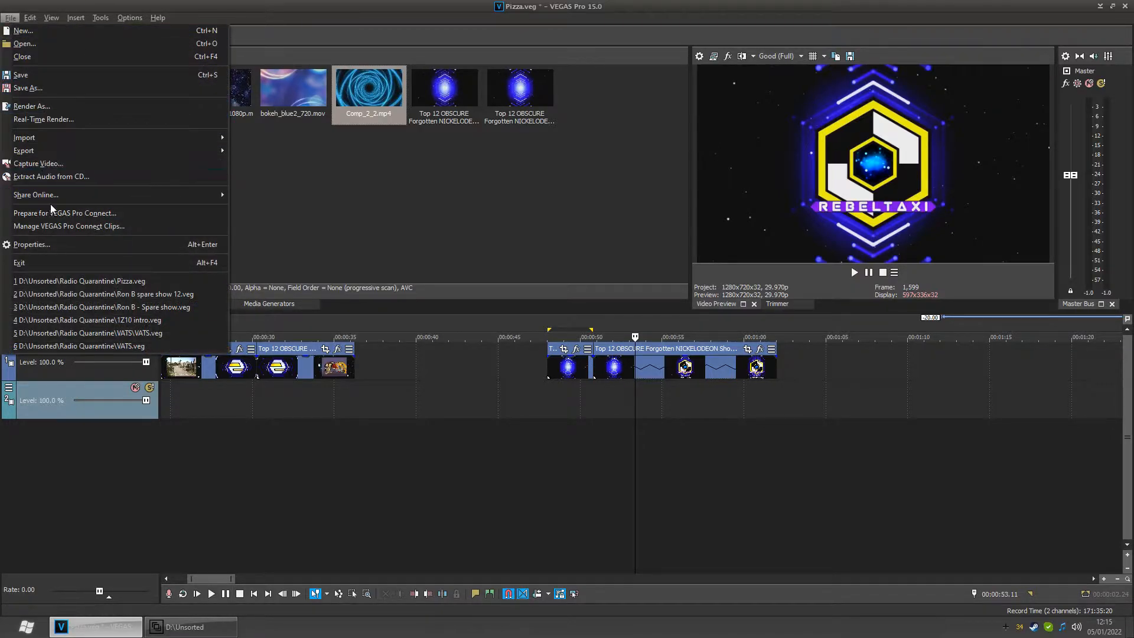
click(44, 243)
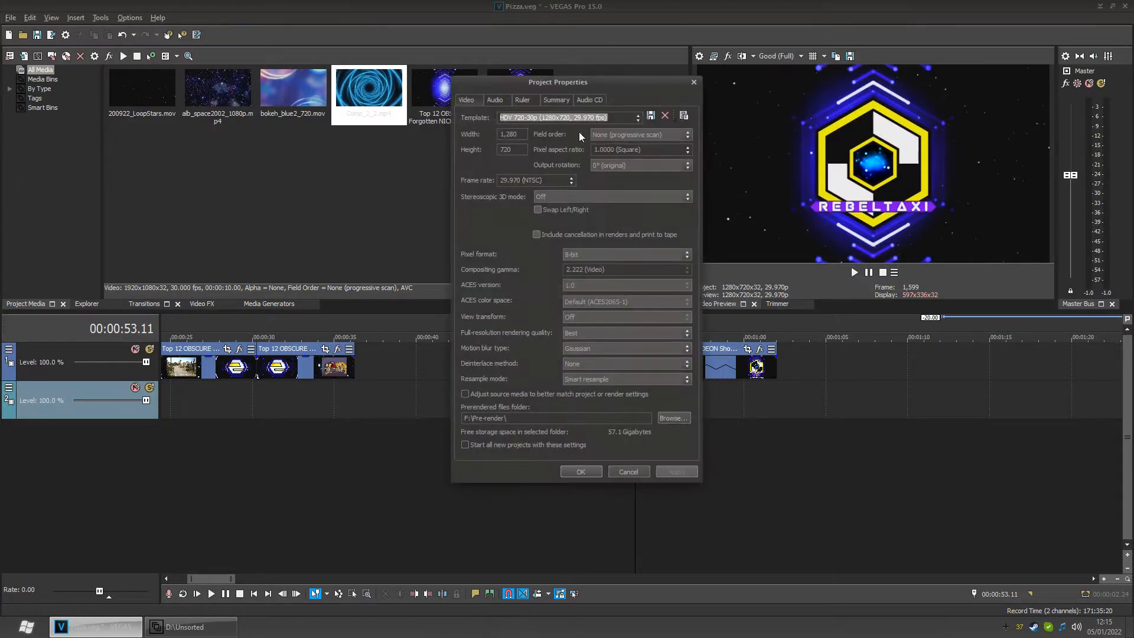
click(638, 117)
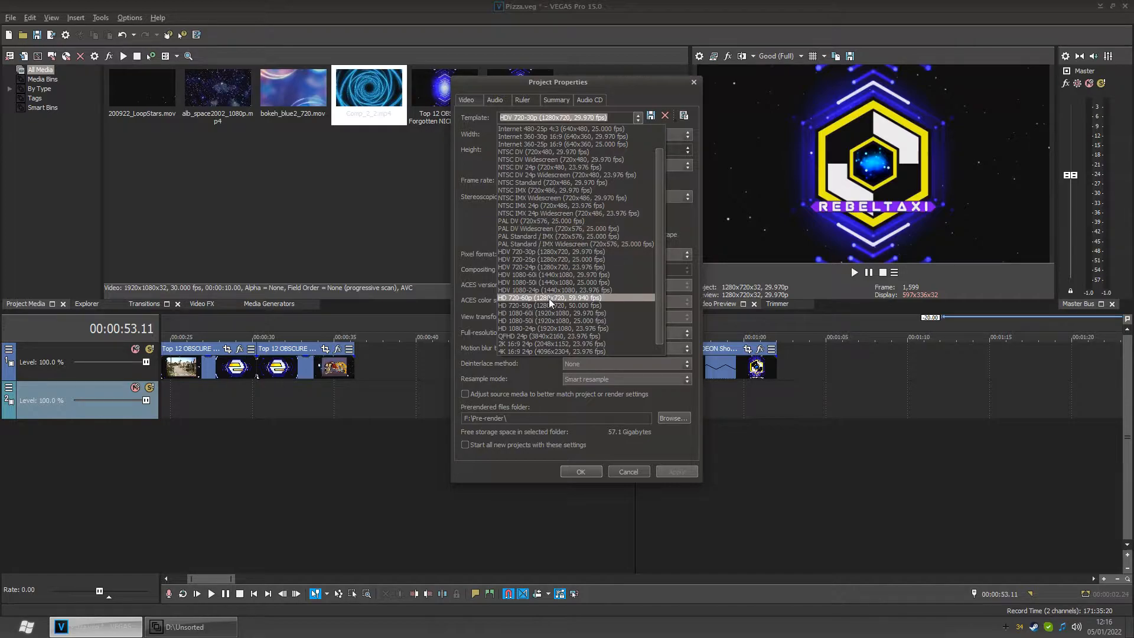
click(517, 329)
- Set the project frame rate to 60
click(565, 183)
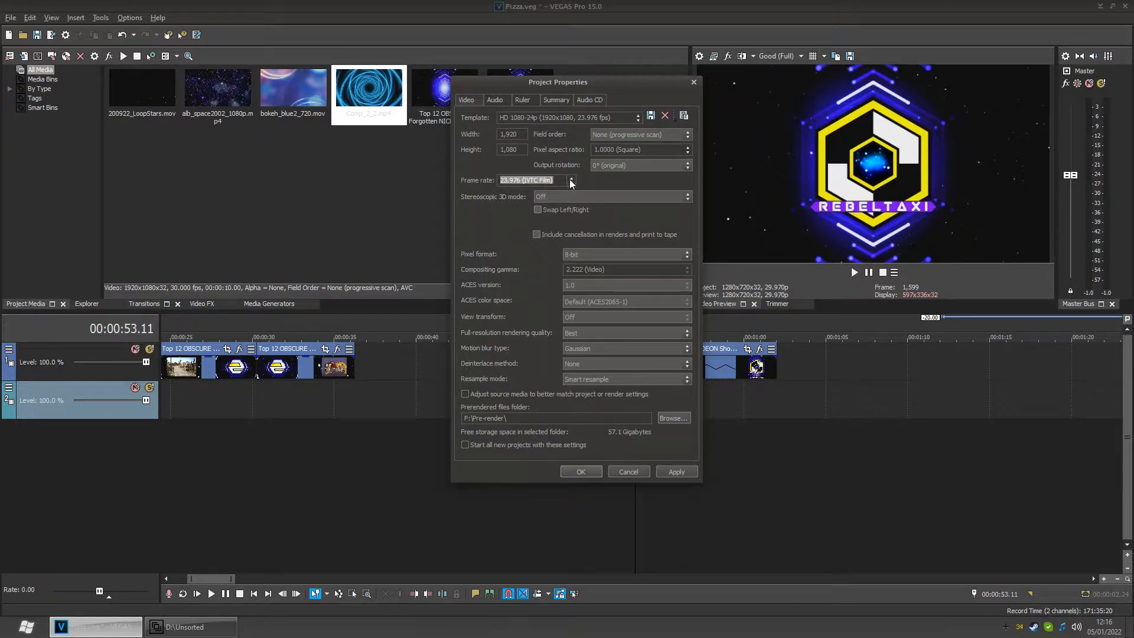
click(571, 180)
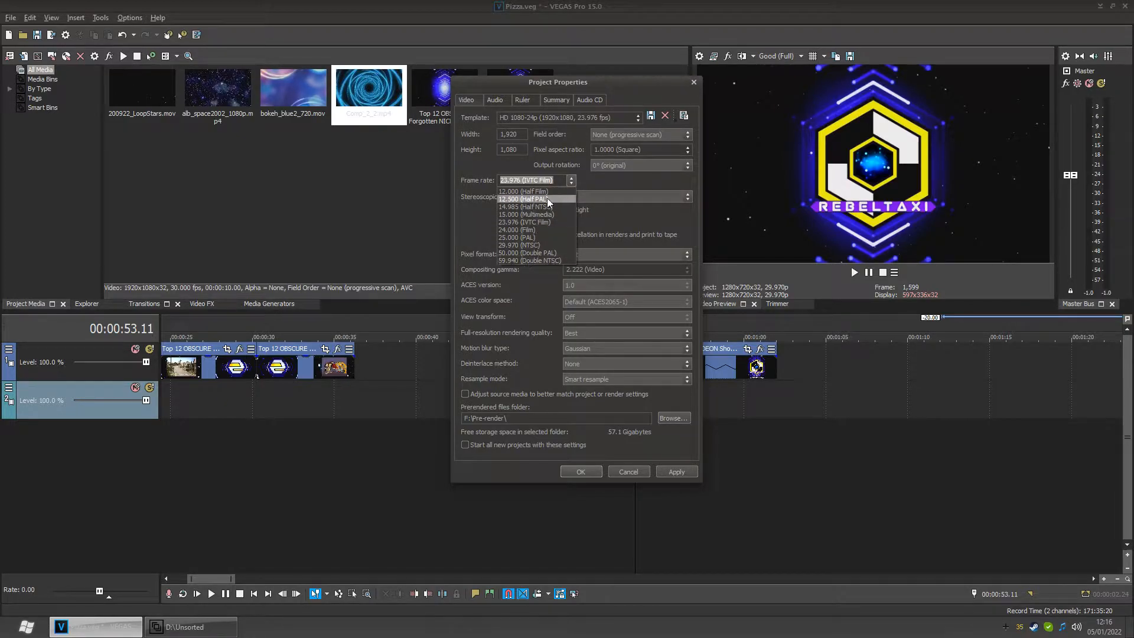
click(558, 182)
text(60)
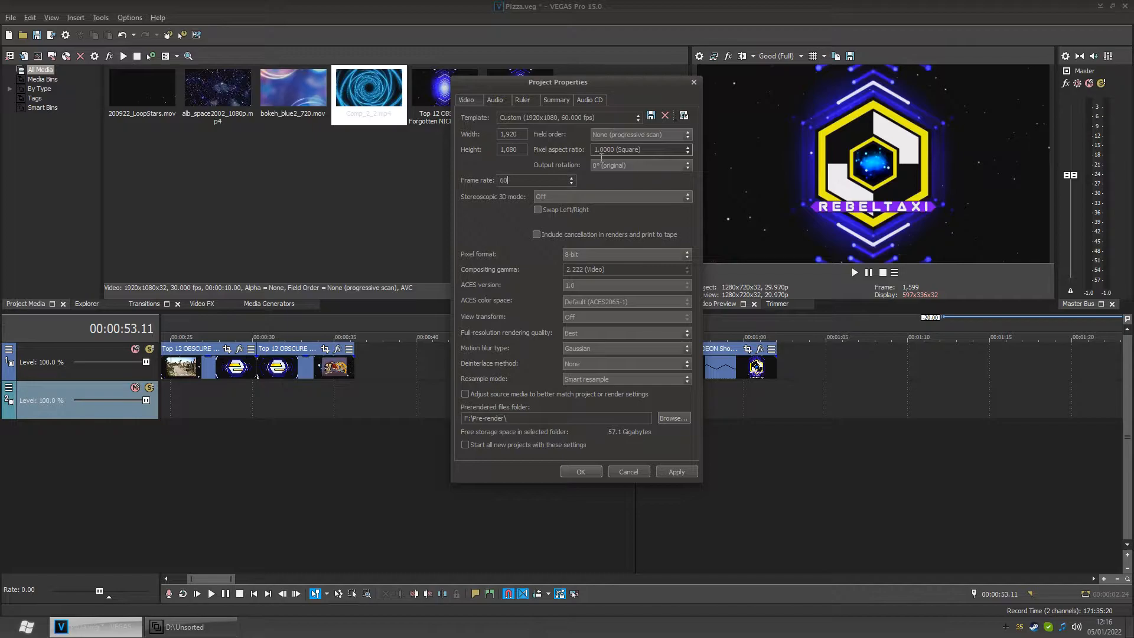
- Review the pixel aspect ratio, pixel format, full-resolution rendering quality and resample mode options, keeping 1.0000 (Square), 8-bit, Best and Smart resample
click(686, 152)
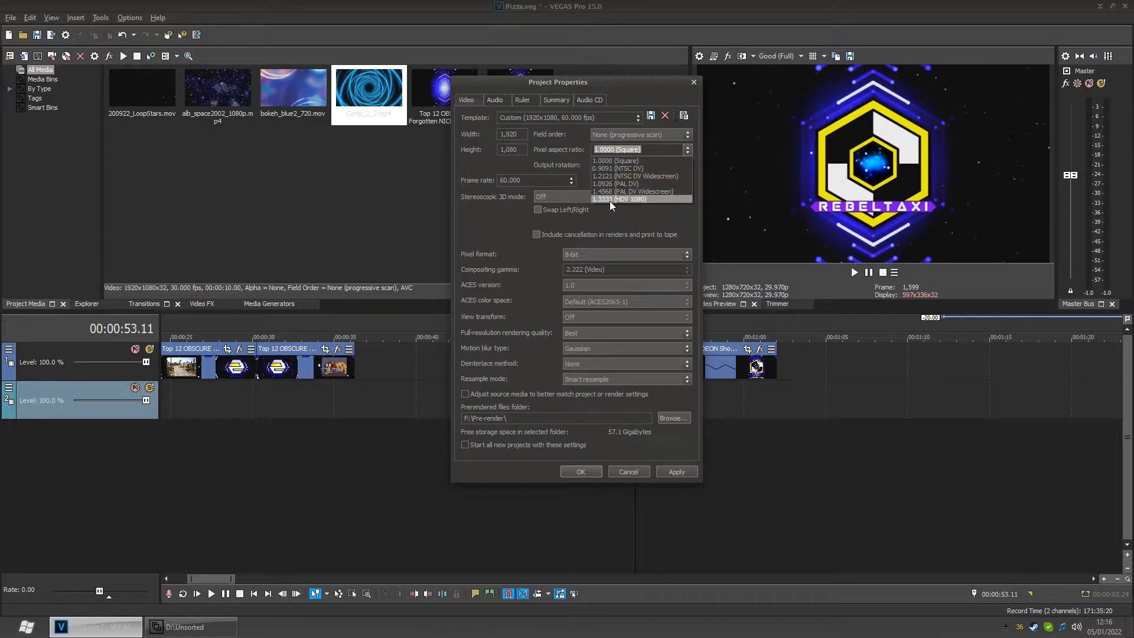
click(628, 162)
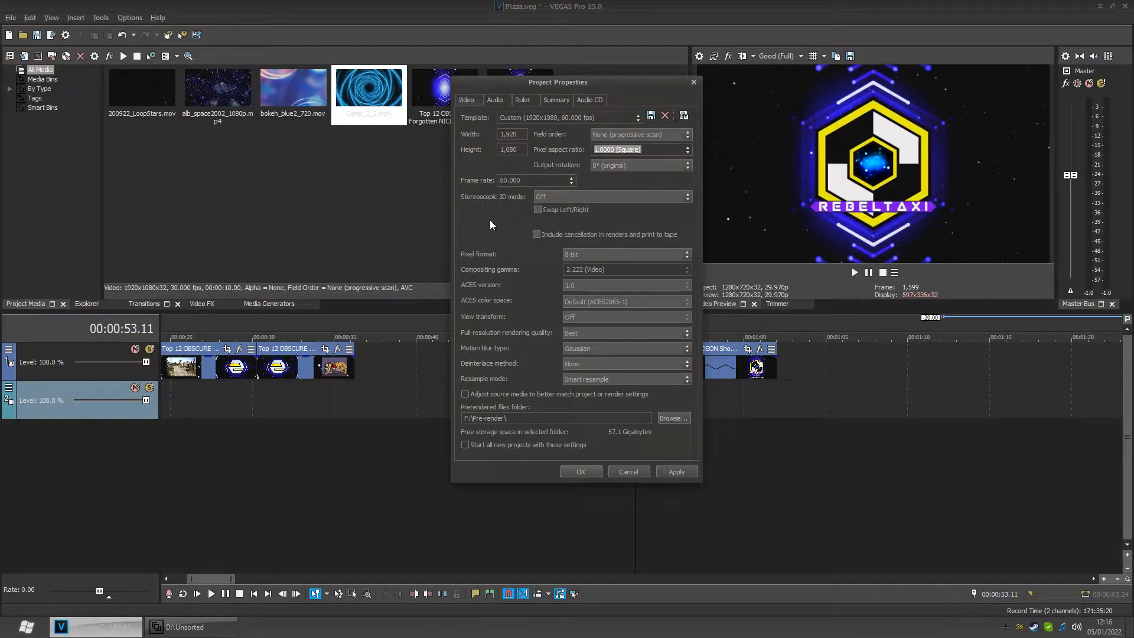
click(666, 256)
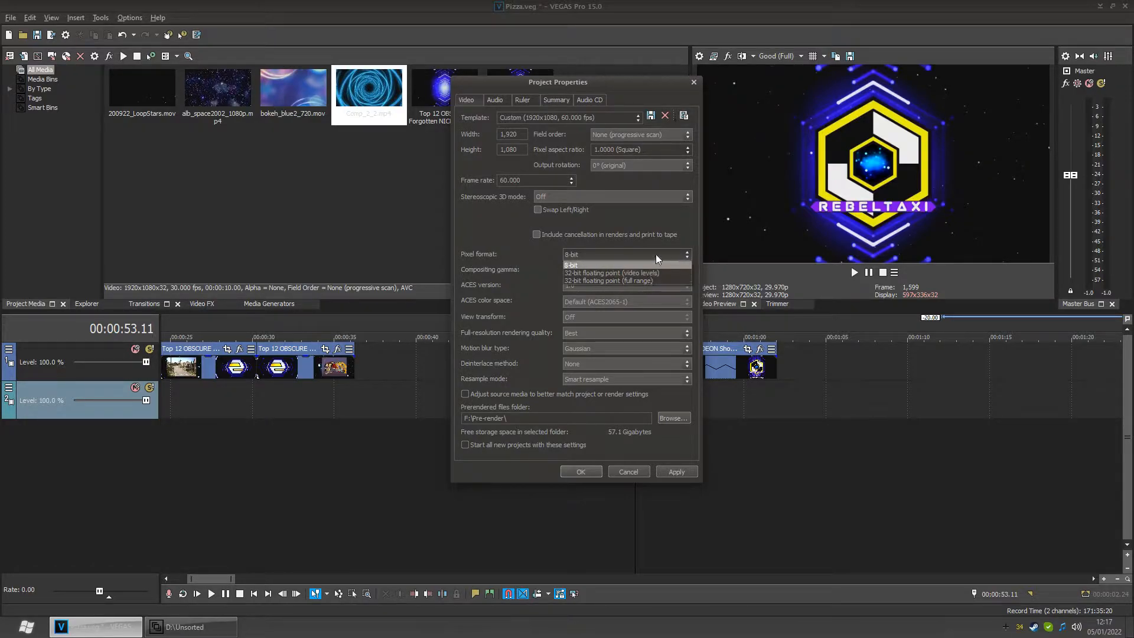
click(655, 254)
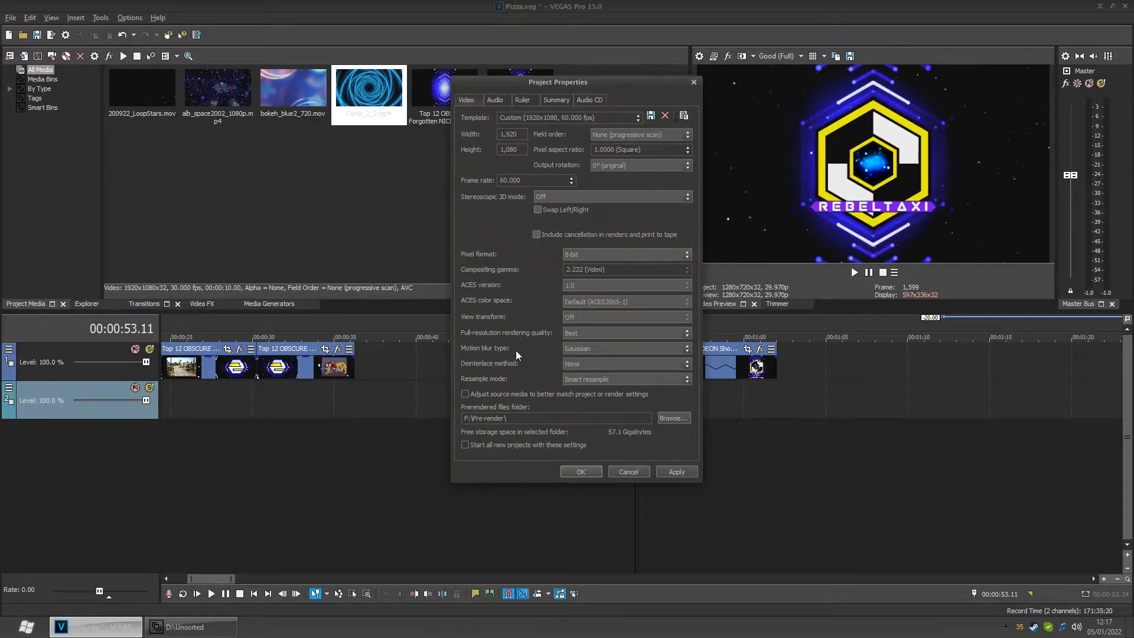
click(570, 332)
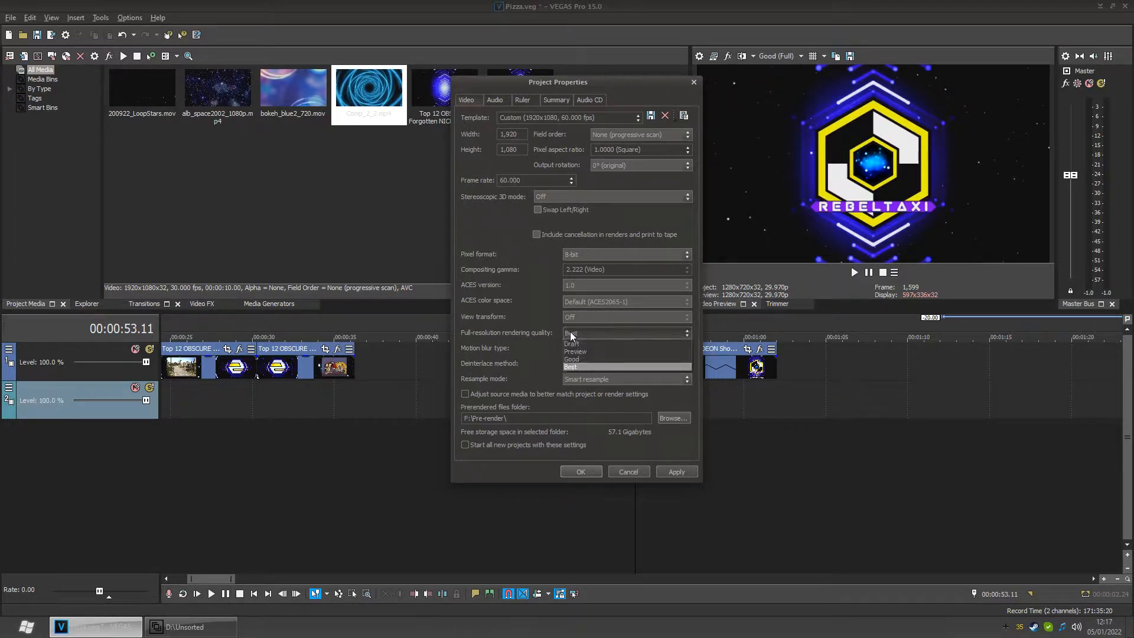
click(570, 332)
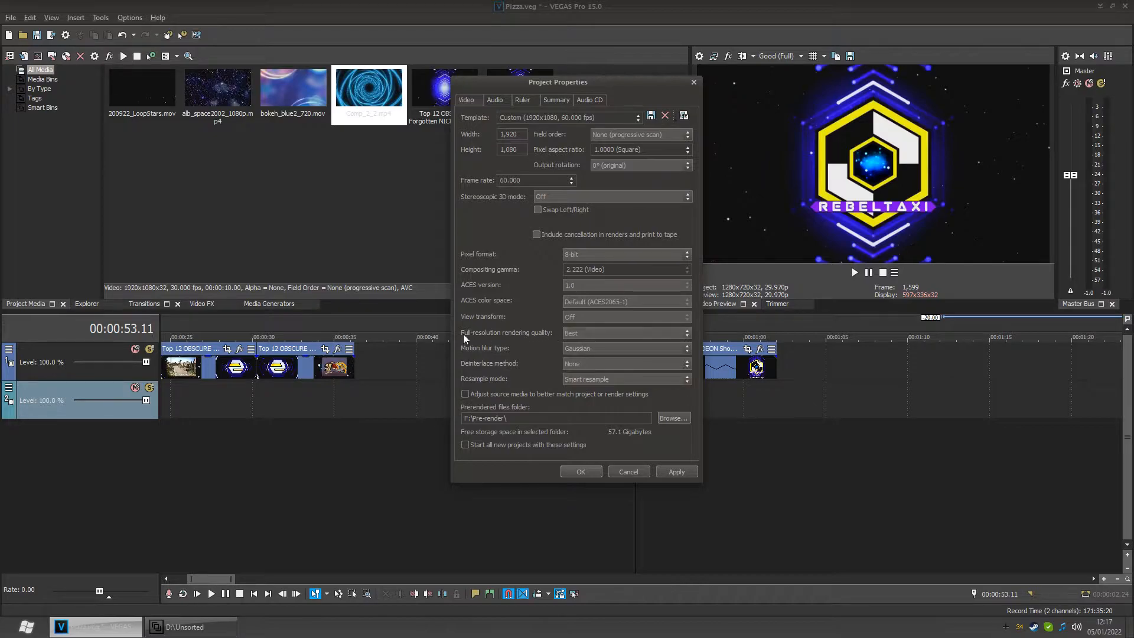
click(622, 378)
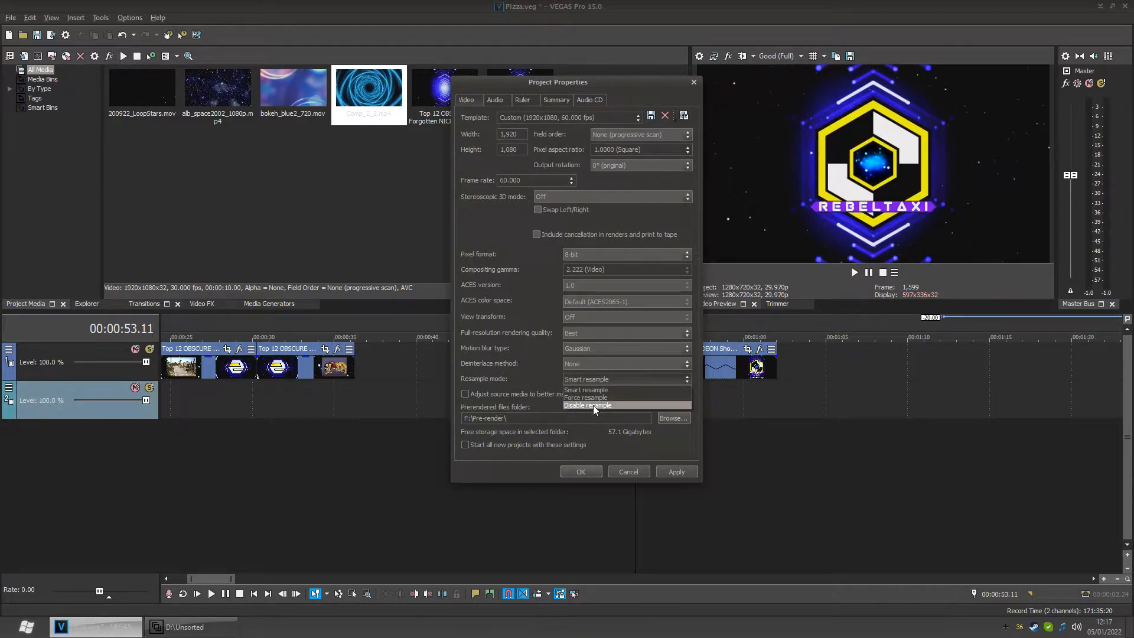
click(617, 377)
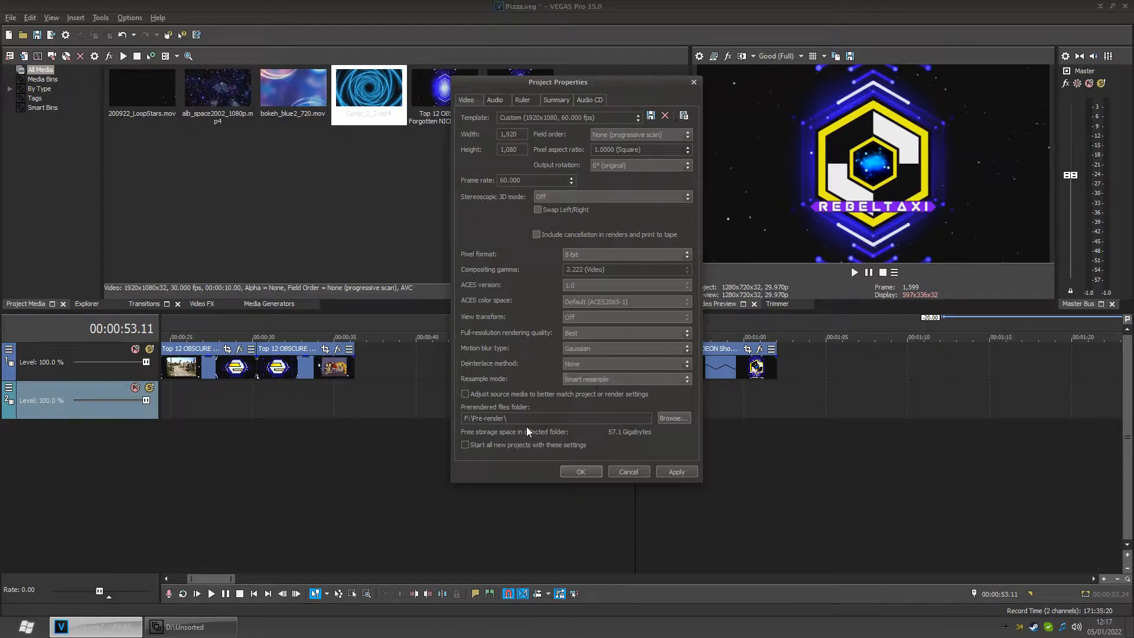
- Check the prerendered files folder and the project's audio settings
drag(464, 420, 472, 419)
click(539, 420)
click(496, 97)
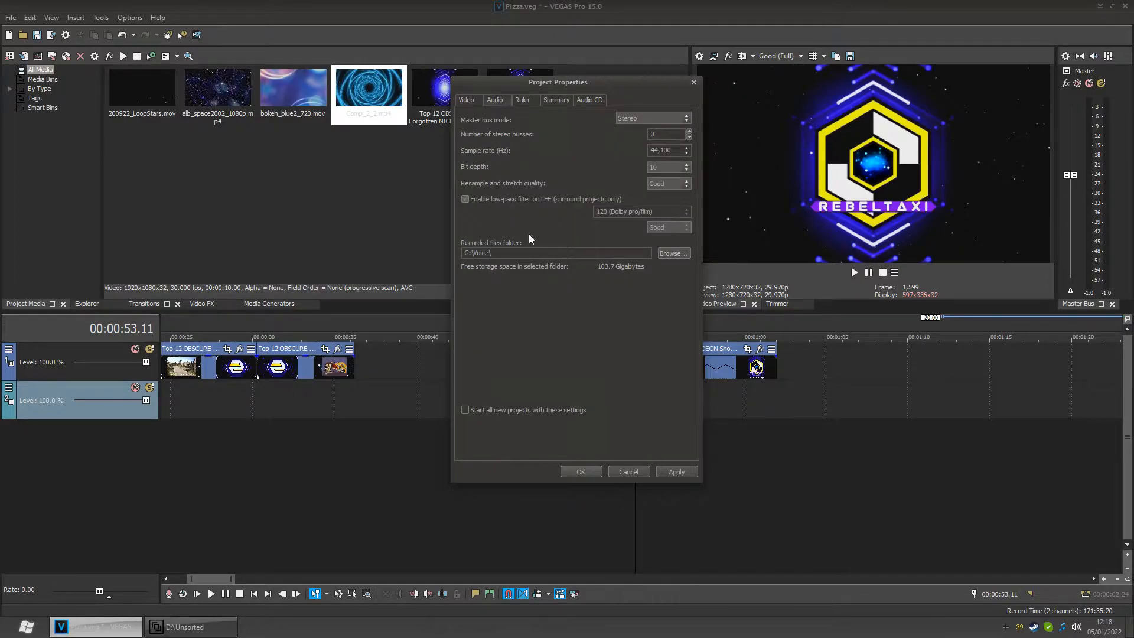
click(473, 99)
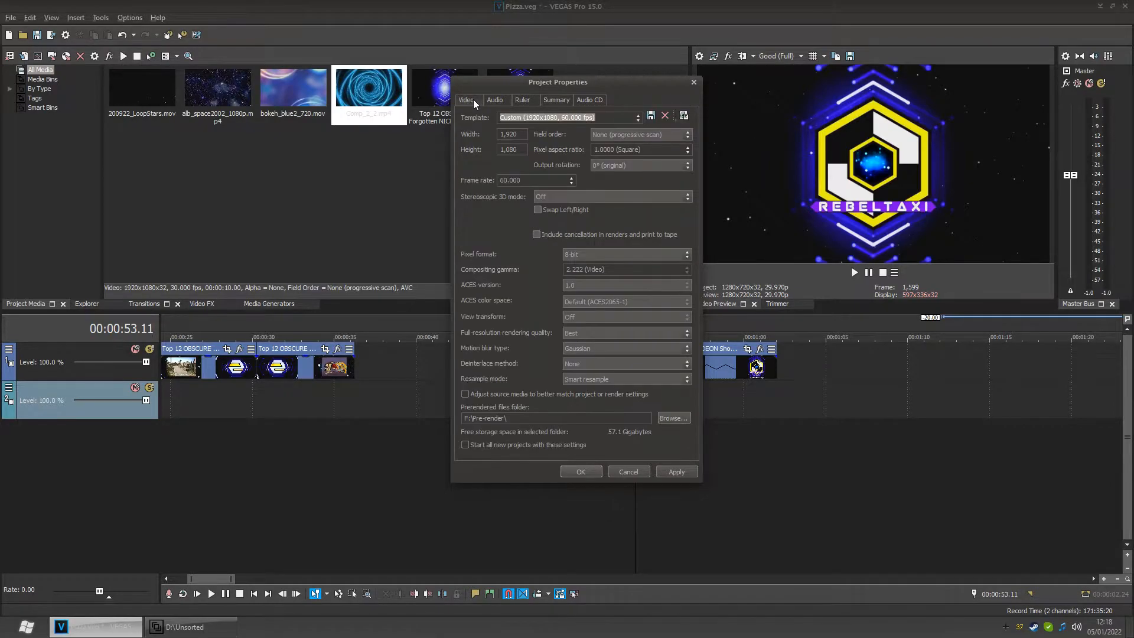
- Try the Samples ruler time format, restore Time & Frames, and confirm the project properties
click(523, 98)
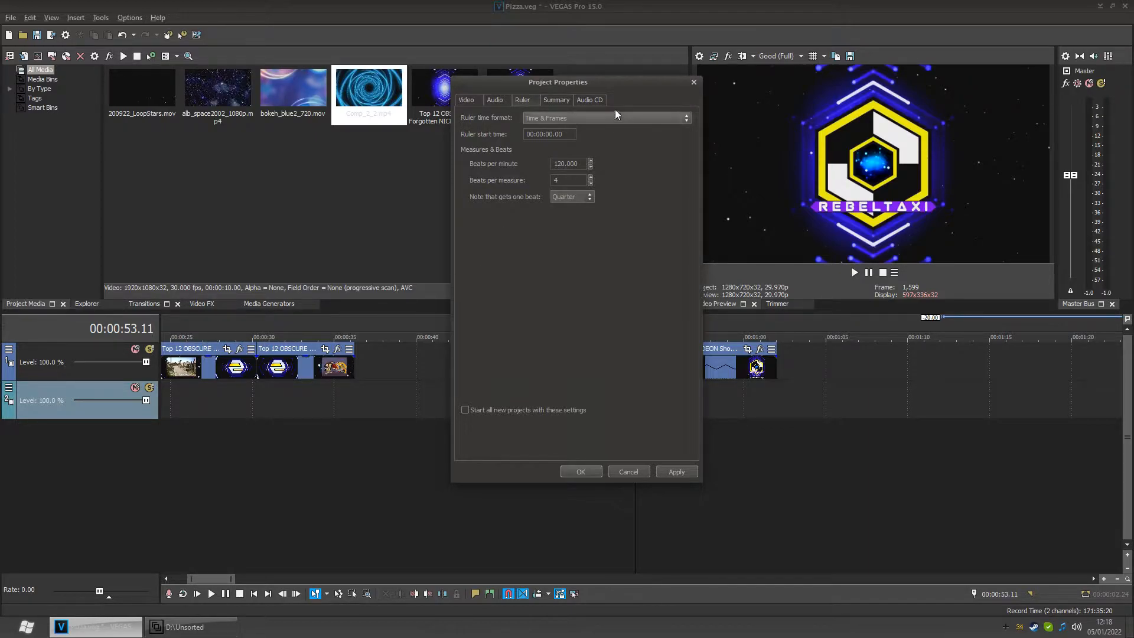
click(590, 117)
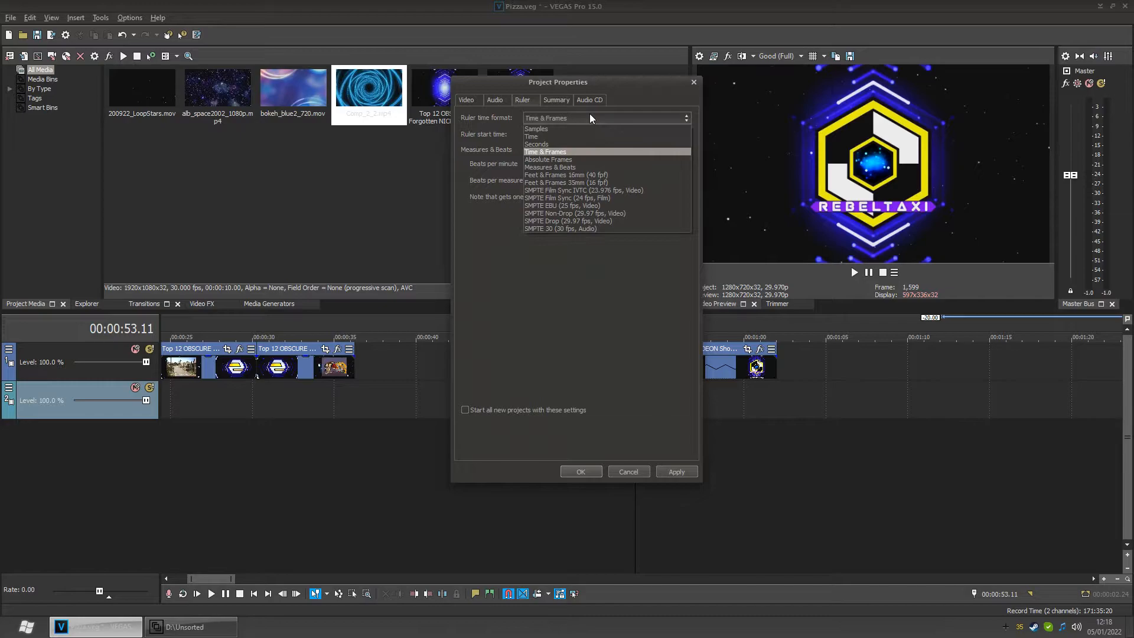
click(580, 127)
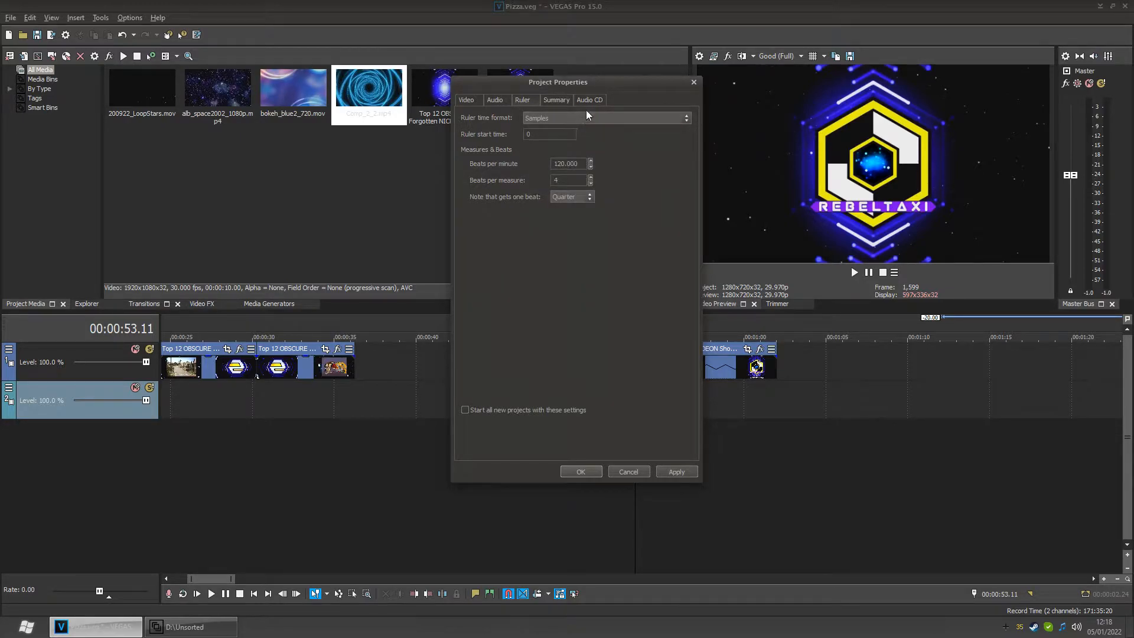
click(584, 117)
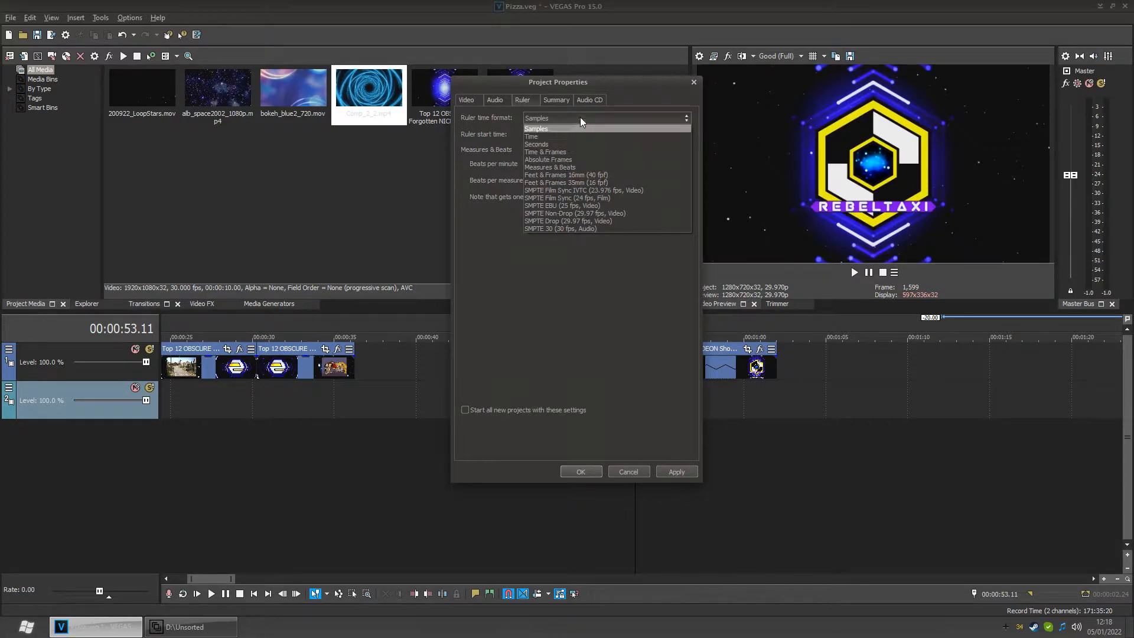
click(568, 151)
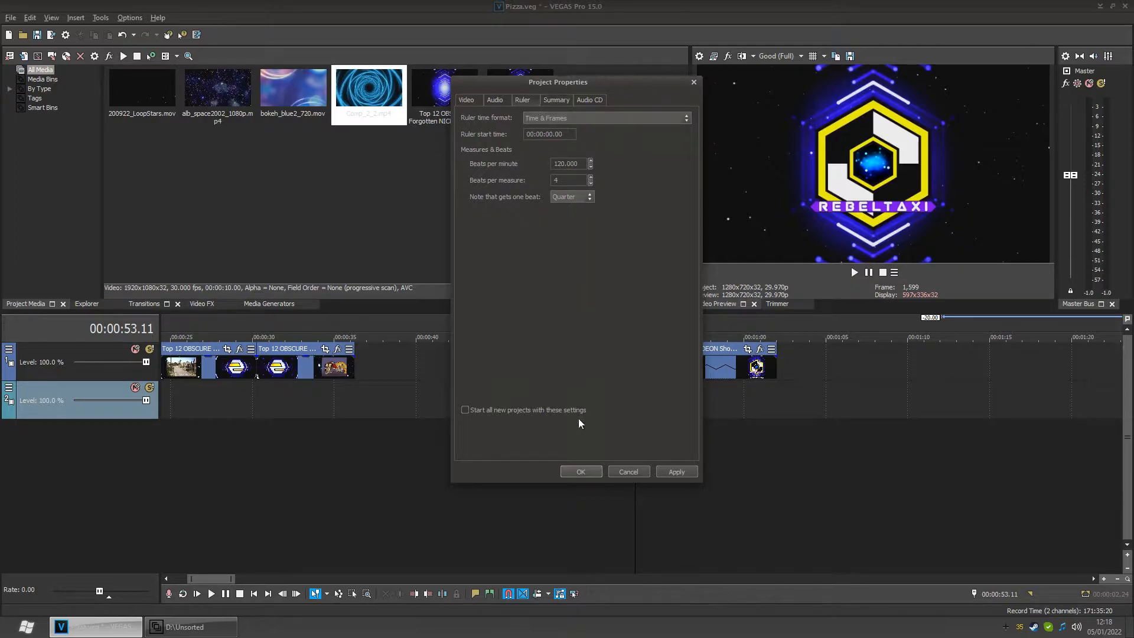
click(473, 100)
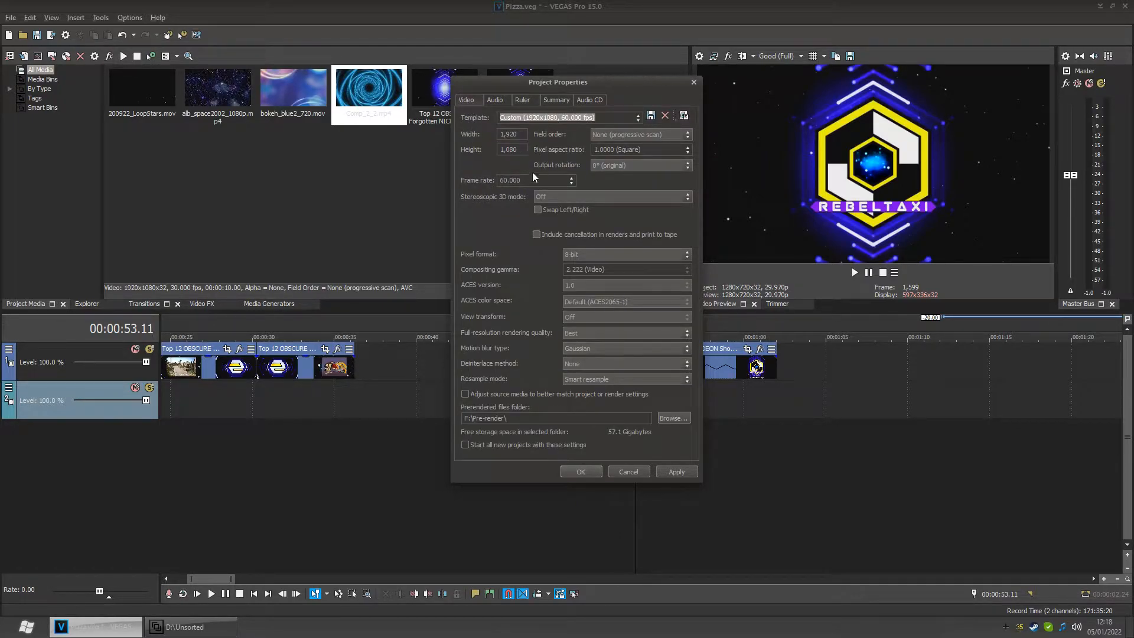
click(578, 472)
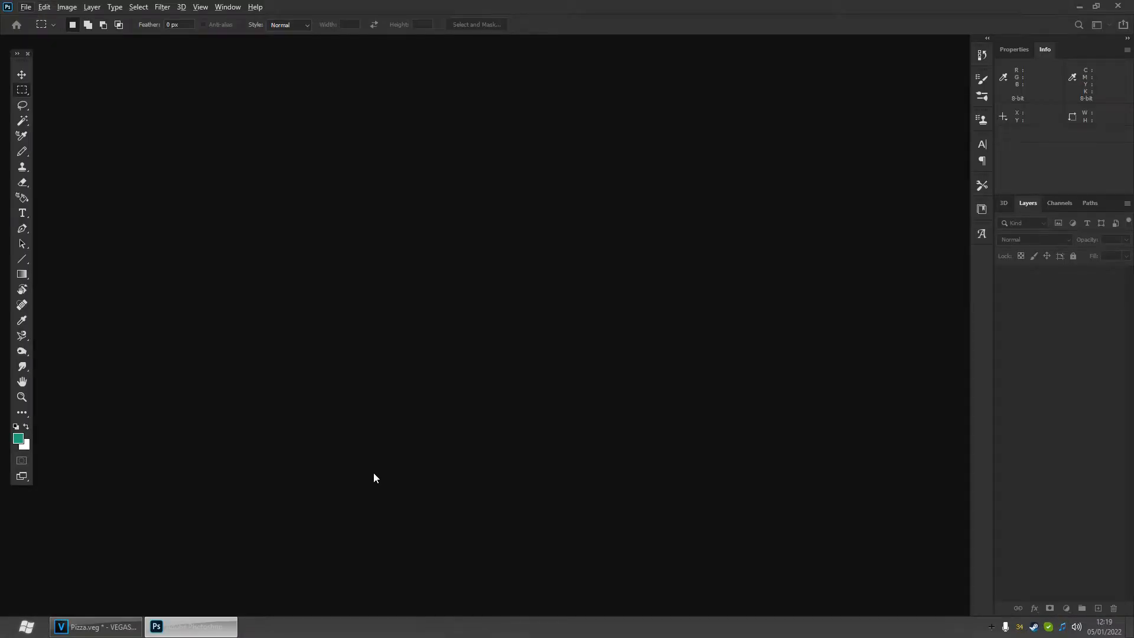
- Create a new 1920 x 1080 px document with a transparent background
click(29, 8)
click(37, 19)
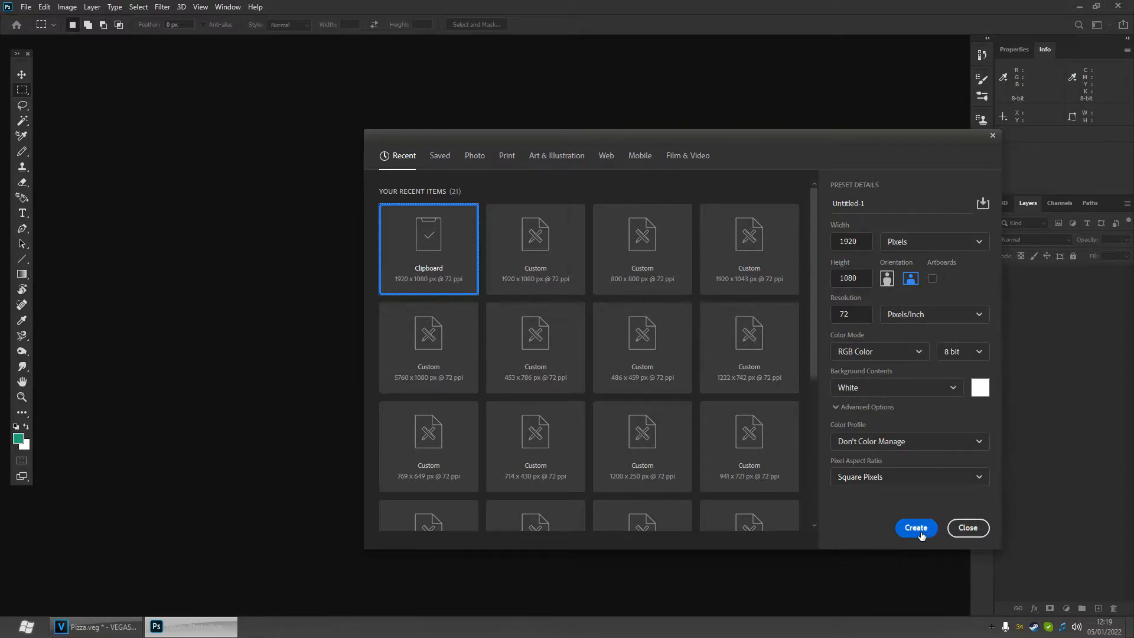
click(889, 390)
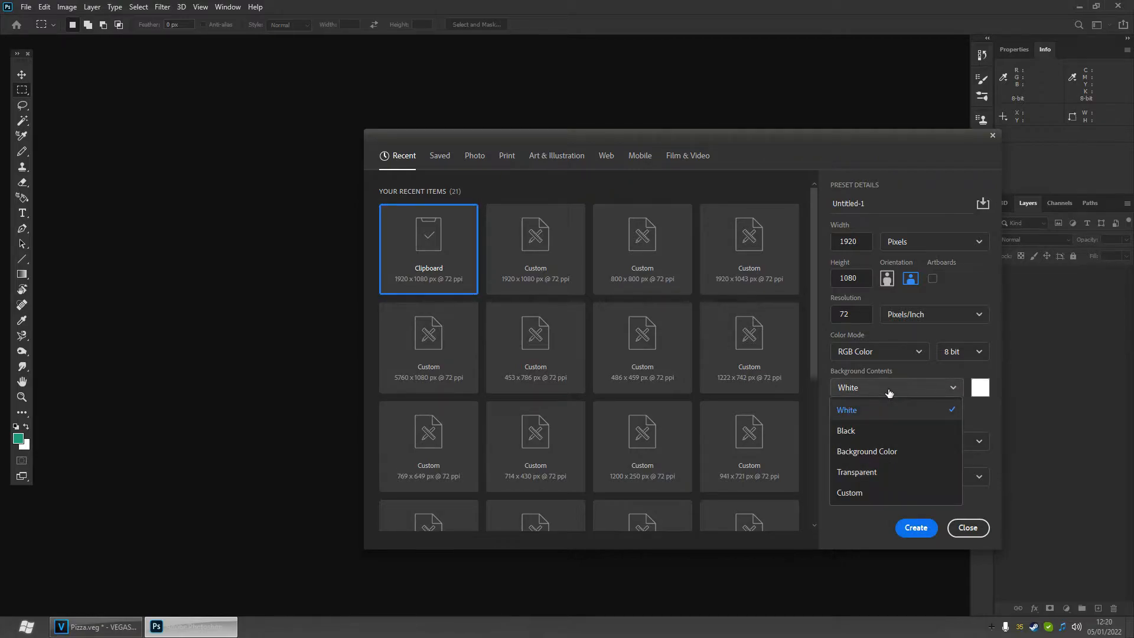
click(868, 472)
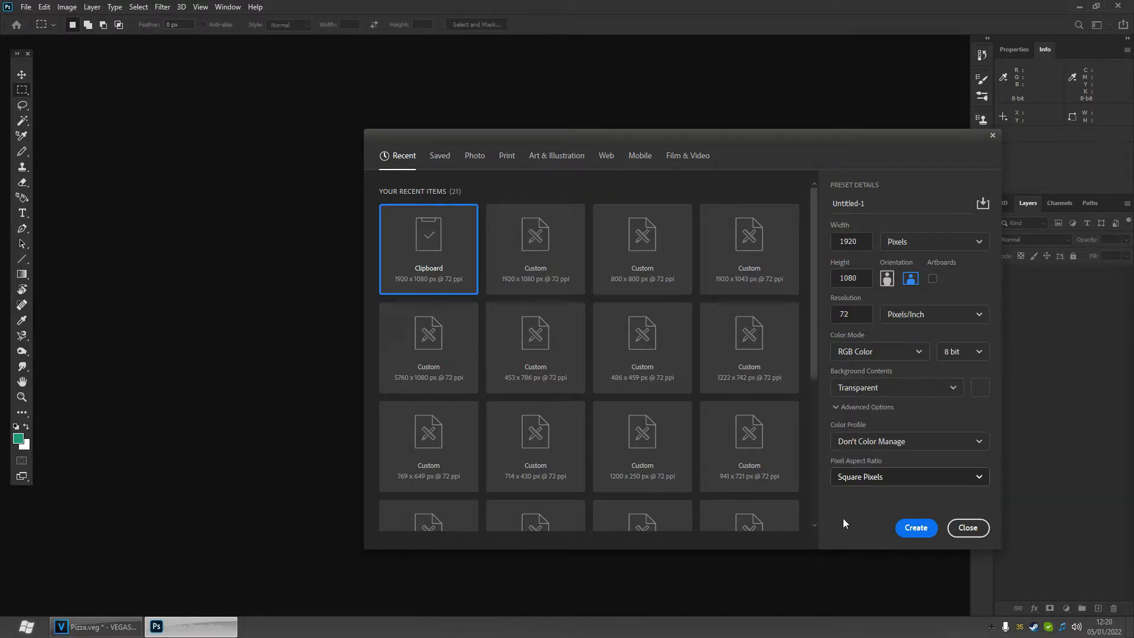
click(913, 534)
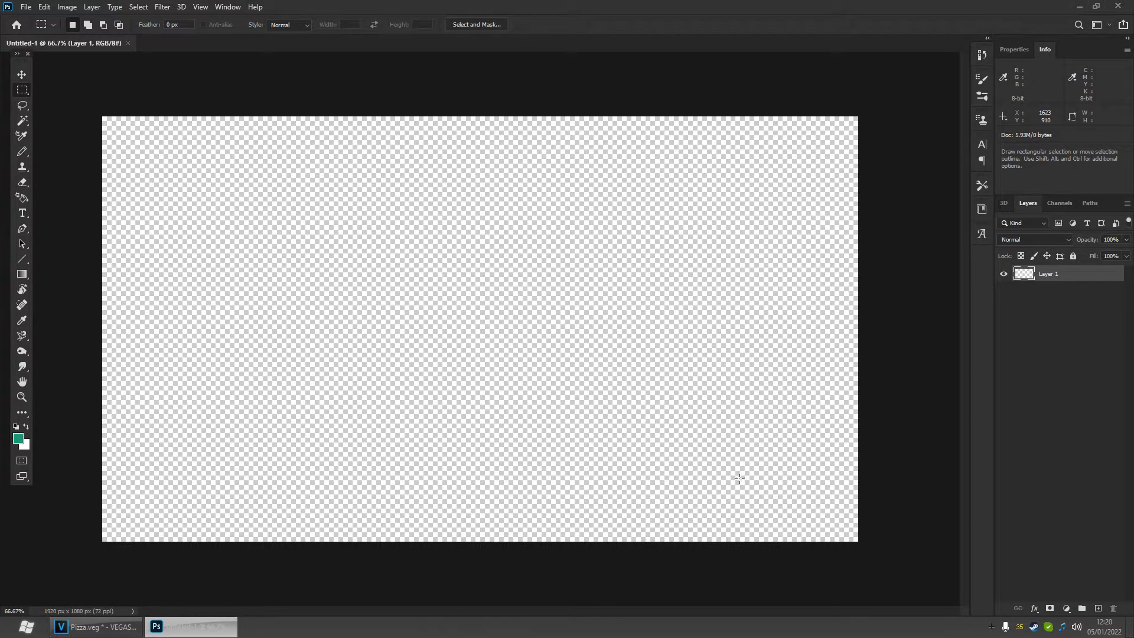
- Copy a snapshot of the logo frame from the VEGAS preview and paste it into the new document
click(99, 627)
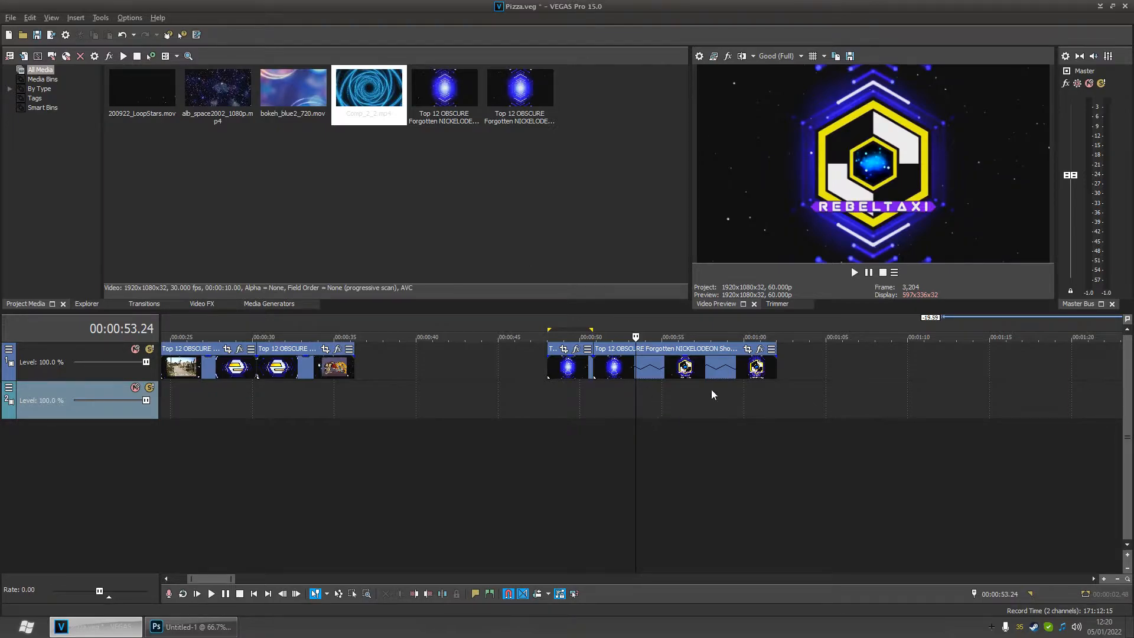
click(834, 58)
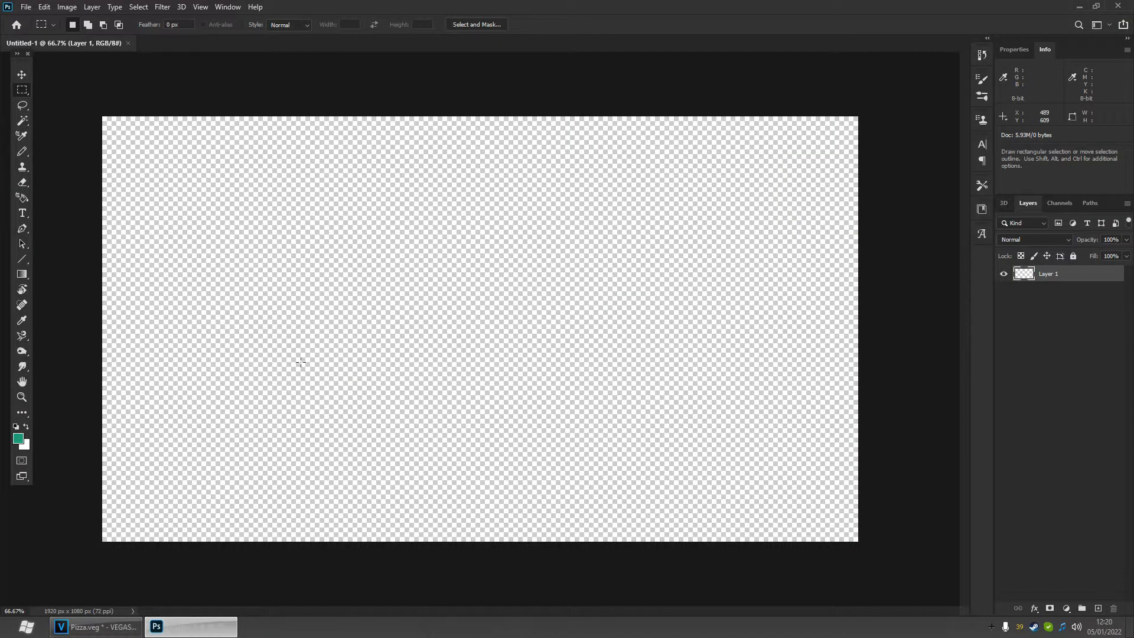
key(ctrl+v)
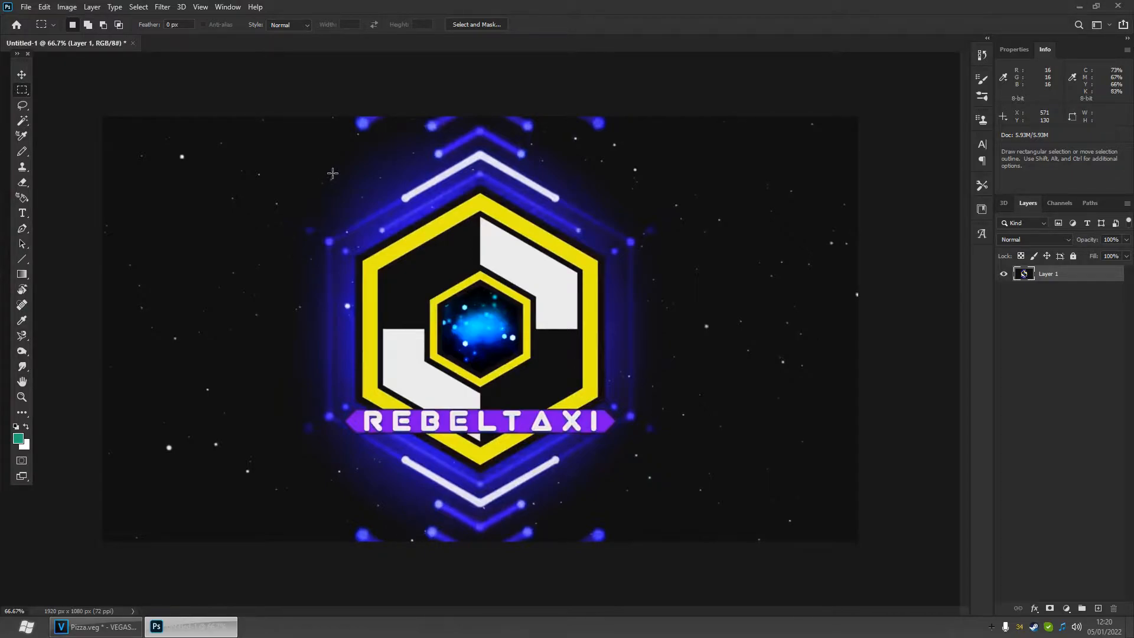
- Place the Comp_2_2 tunnel clip on the timeline and paste a snapshot of its frame into the document as a new layer
click(99, 630)
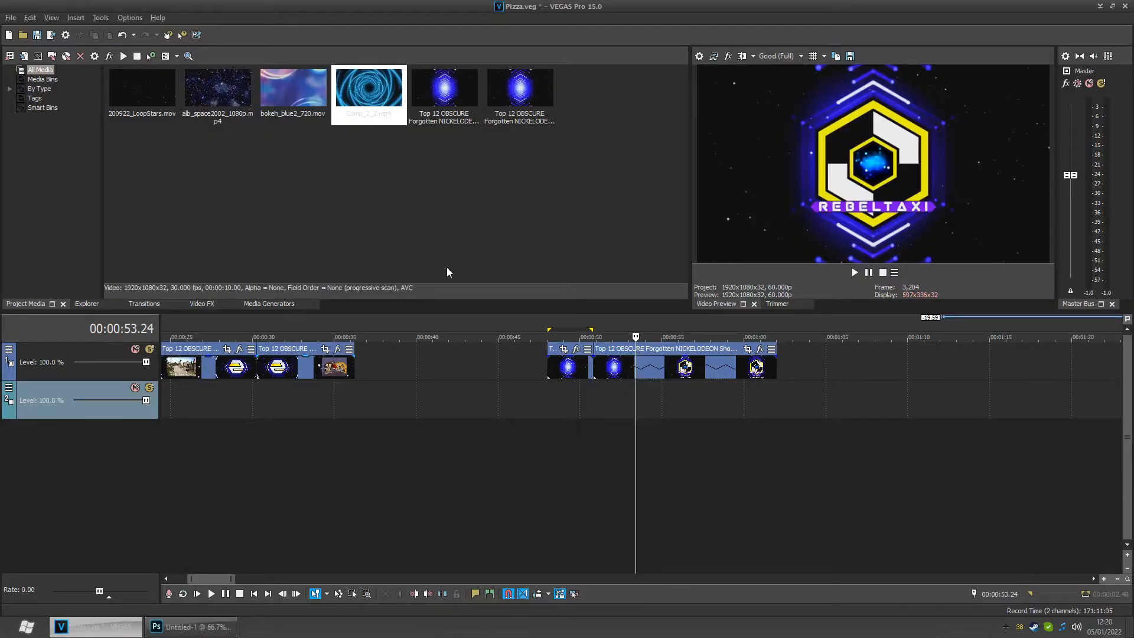
drag(377, 107, 827, 384)
click(860, 394)
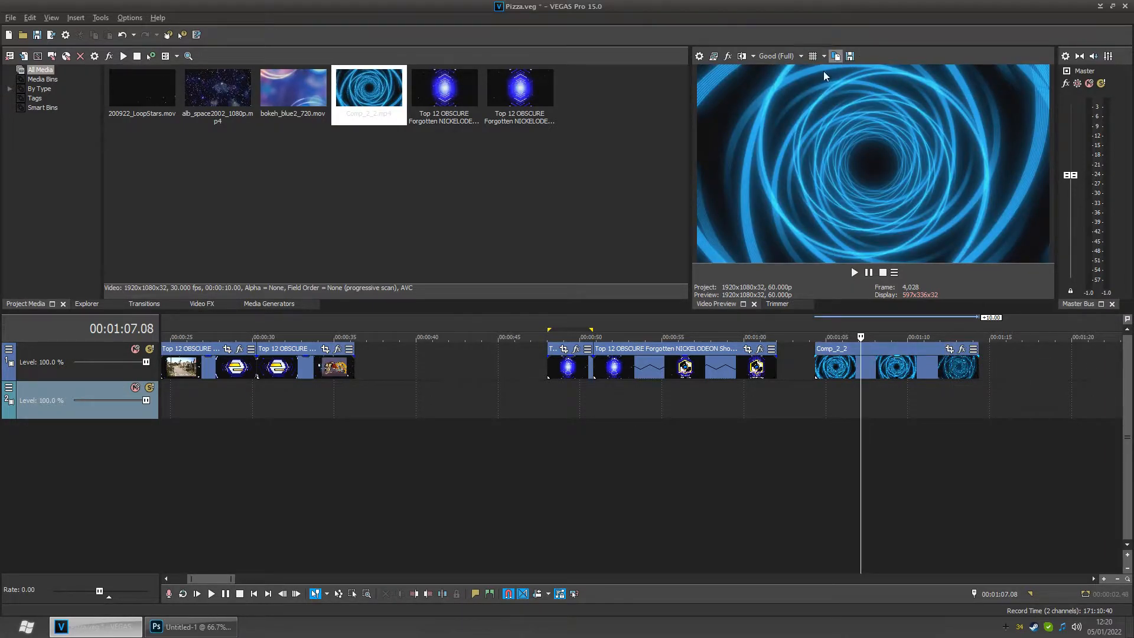
click(192, 627)
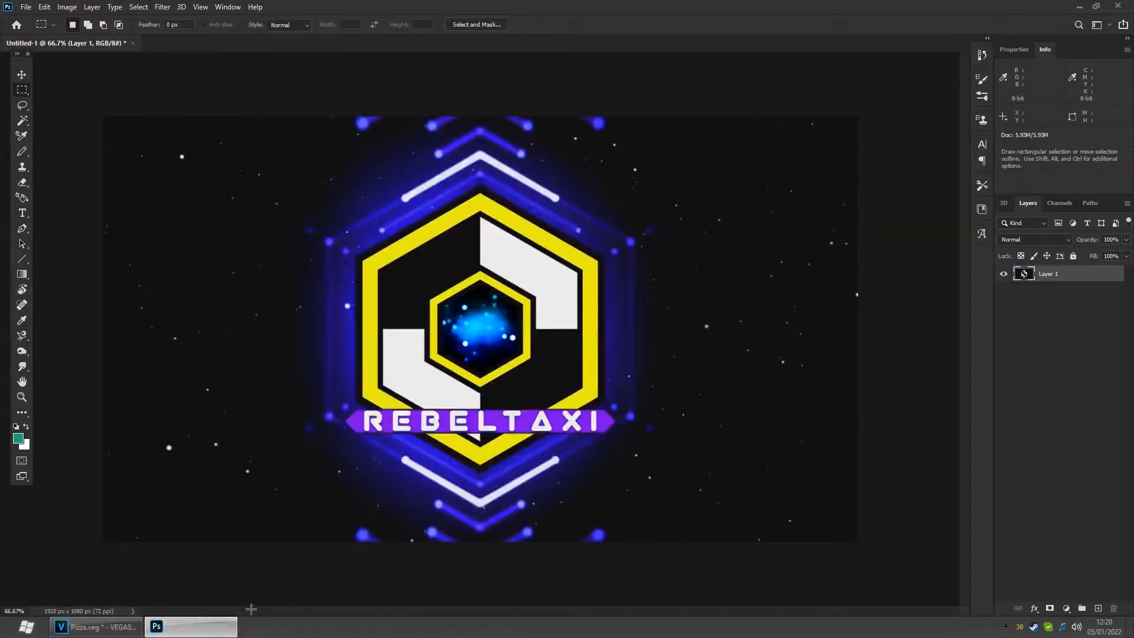
key(ctrl+v)
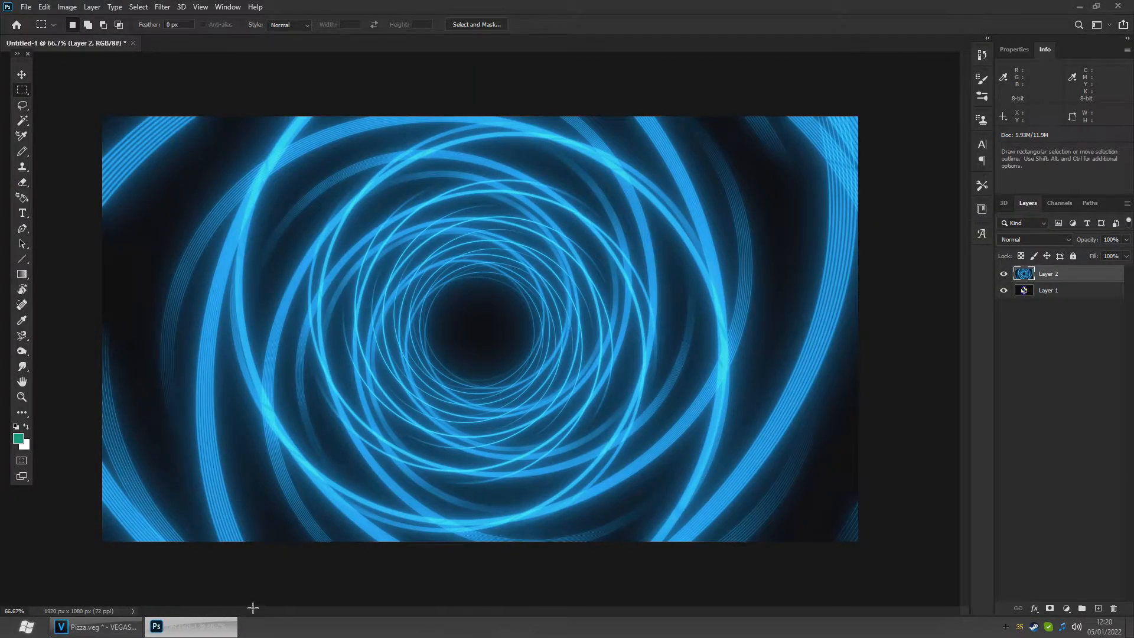
- Draw a circular selection about 800 x 800 px centred on the tunnel layer with the Elliptical Marquee tool
click(1003, 273)
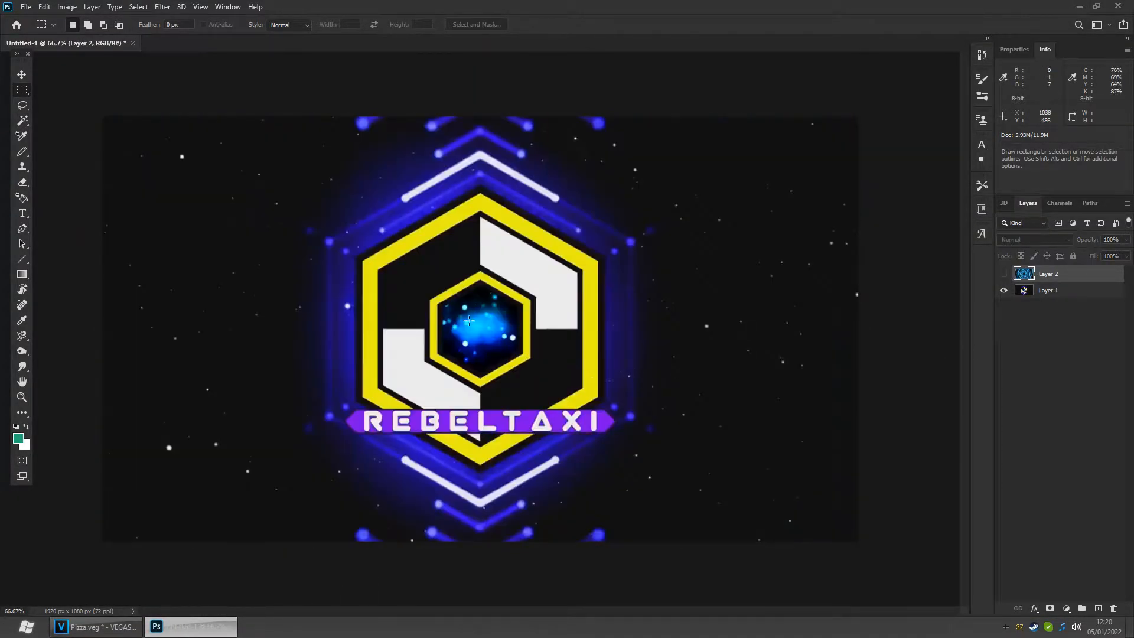
click(1004, 274)
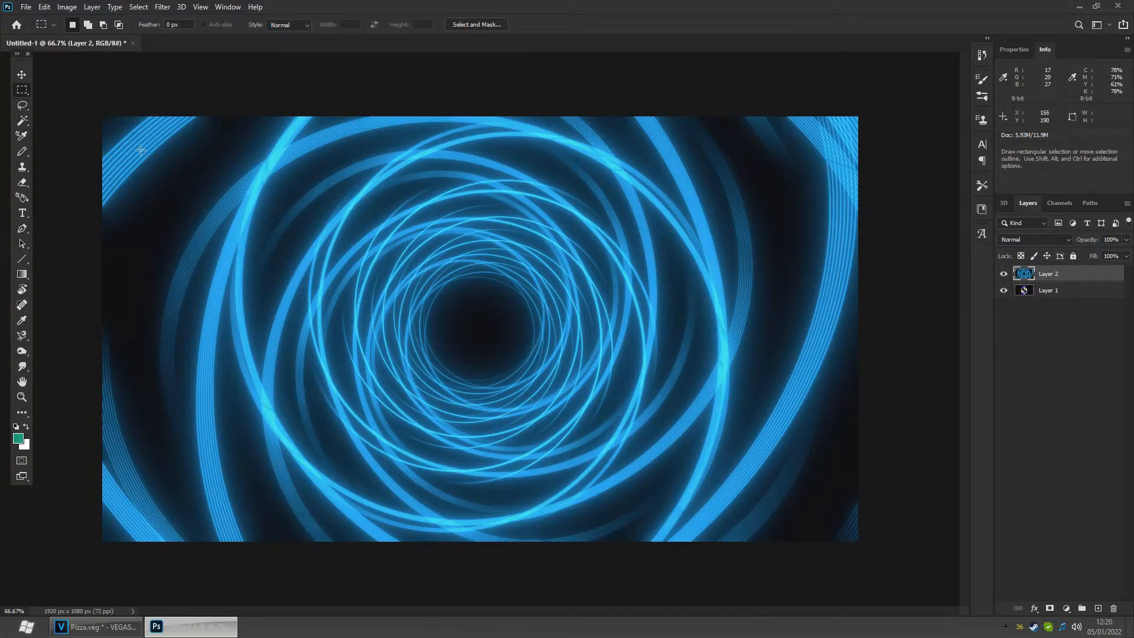
right_click(21, 90)
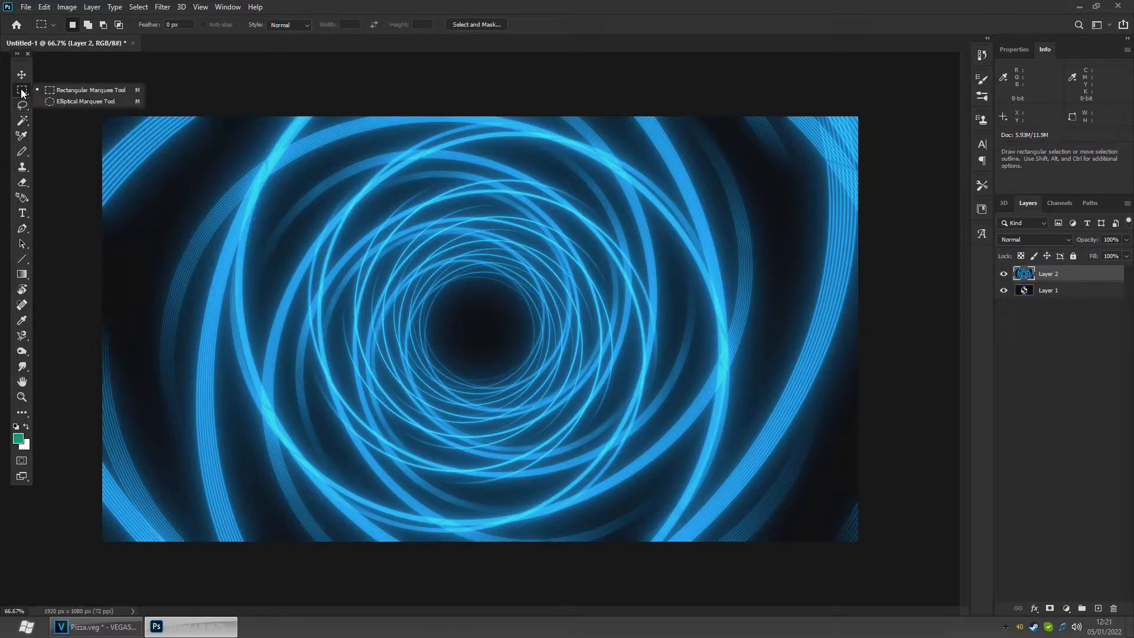
click(72, 102)
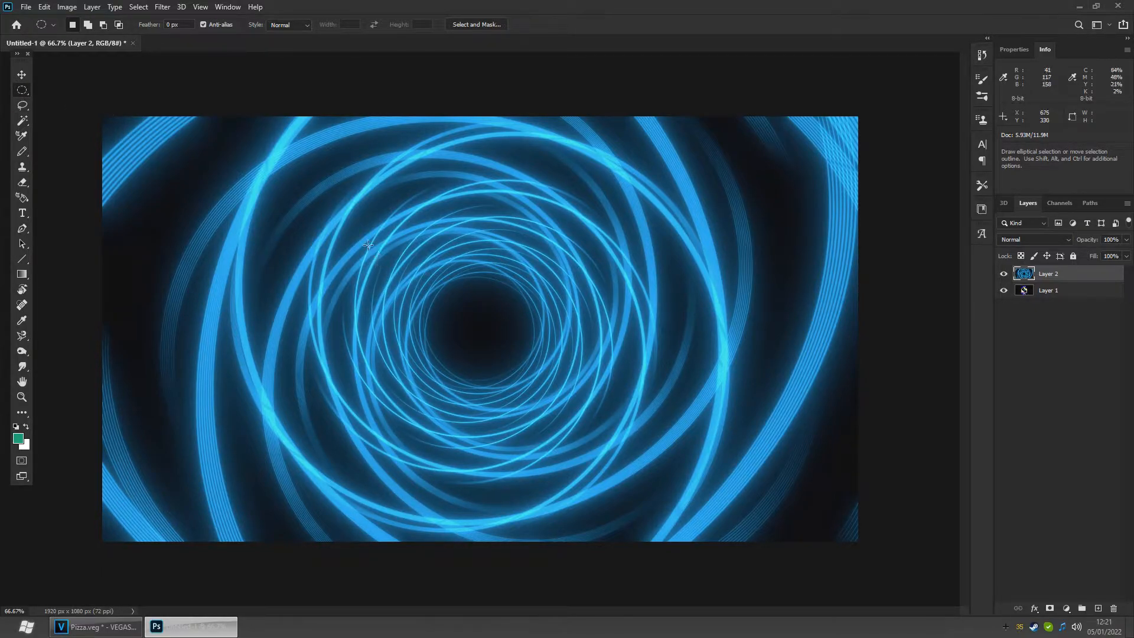
drag(329, 197, 871, 518)
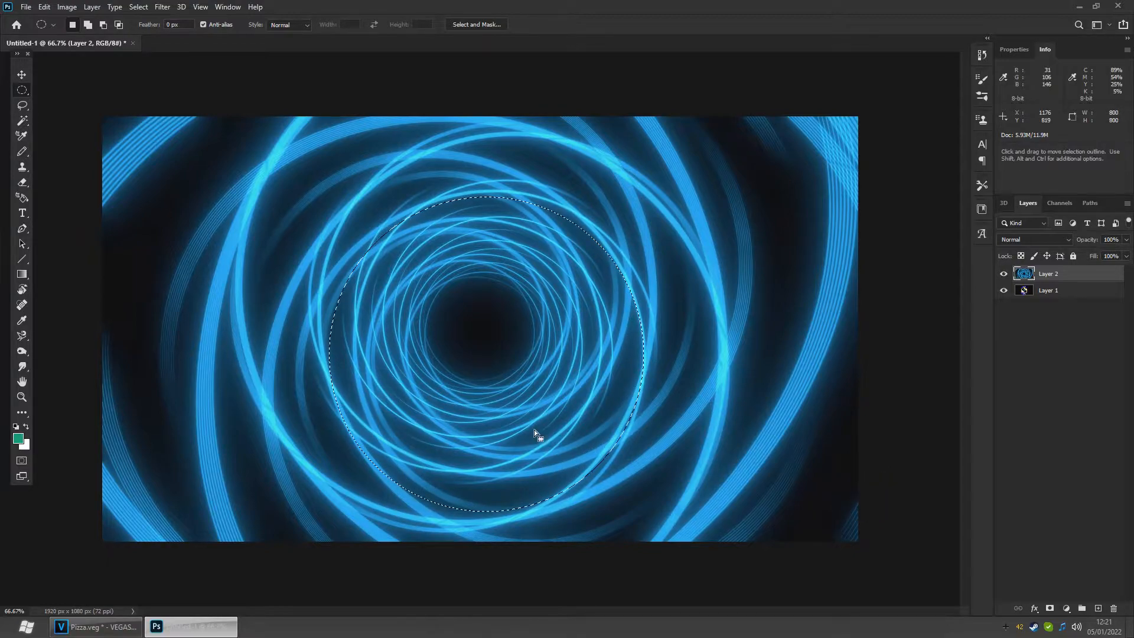
mouse_move(477, 403)
mouse_down()
mouse_move(480, 377)
mouse_move(469, 418)
mouse_move(473, 380)
mouse_move(423, 385)
mouse_move(406, 375)
mouse_move(385, 404)
mouse_move(388, 371)
mouse_move(473, 381)
mouse_up()
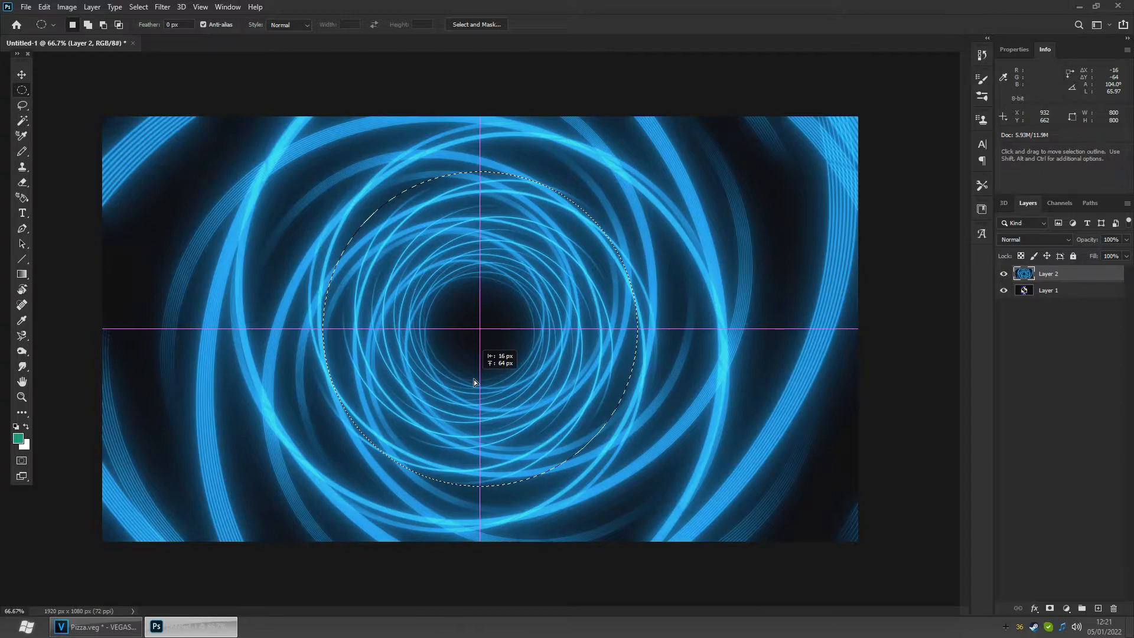
drag(474, 379, 474, 379)
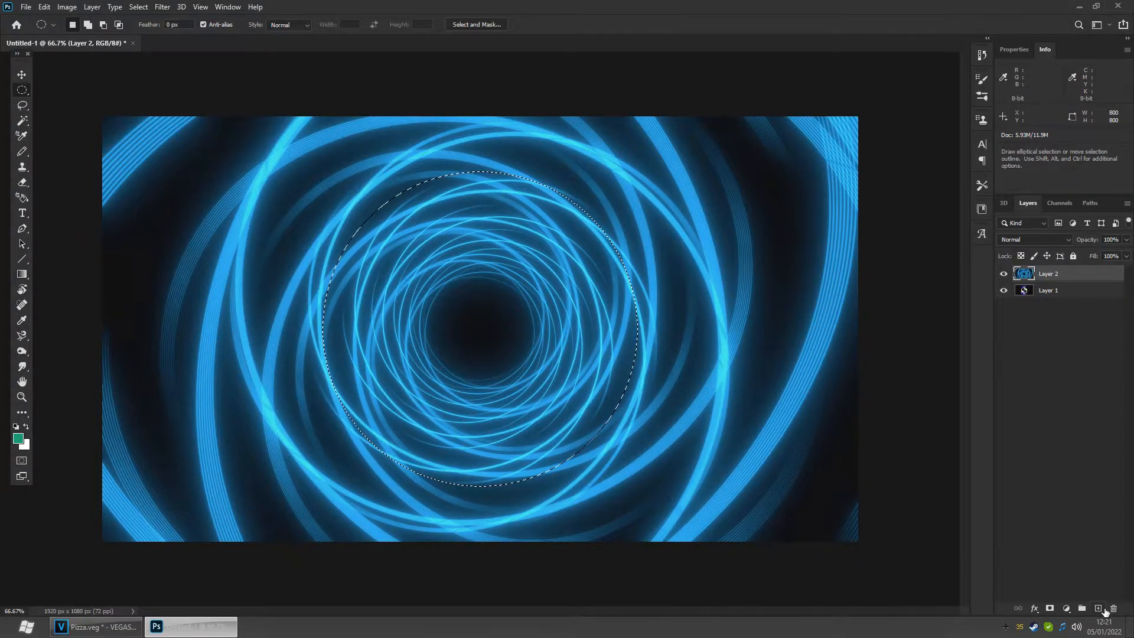
- On a new layer, fill the circular selection with the foreground color and deselect it
click(1102, 609)
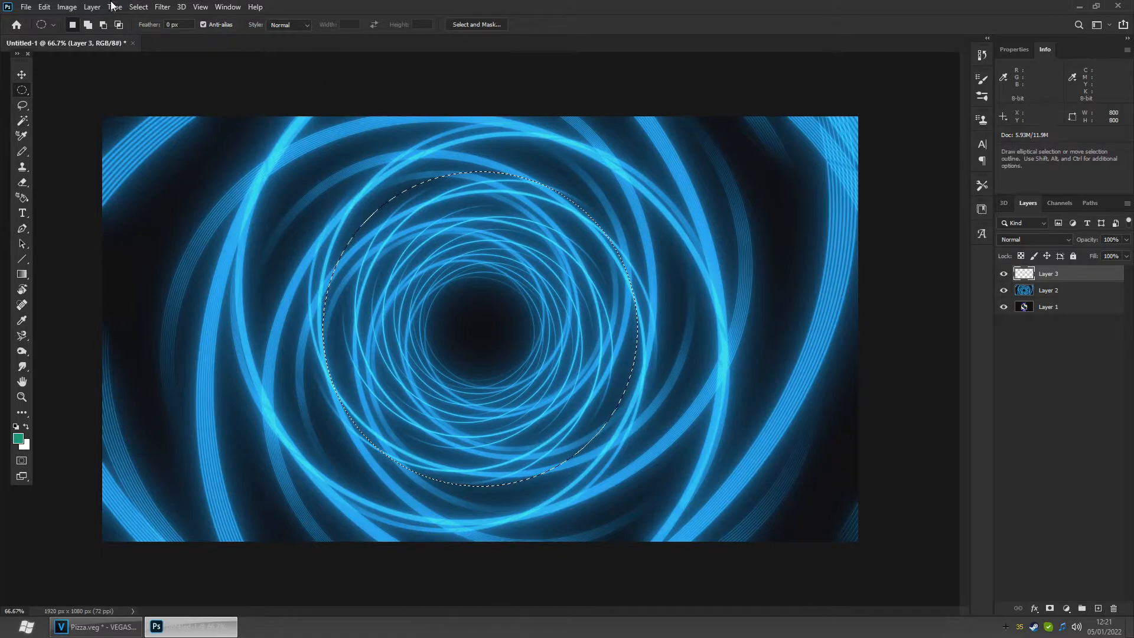
click(44, 6)
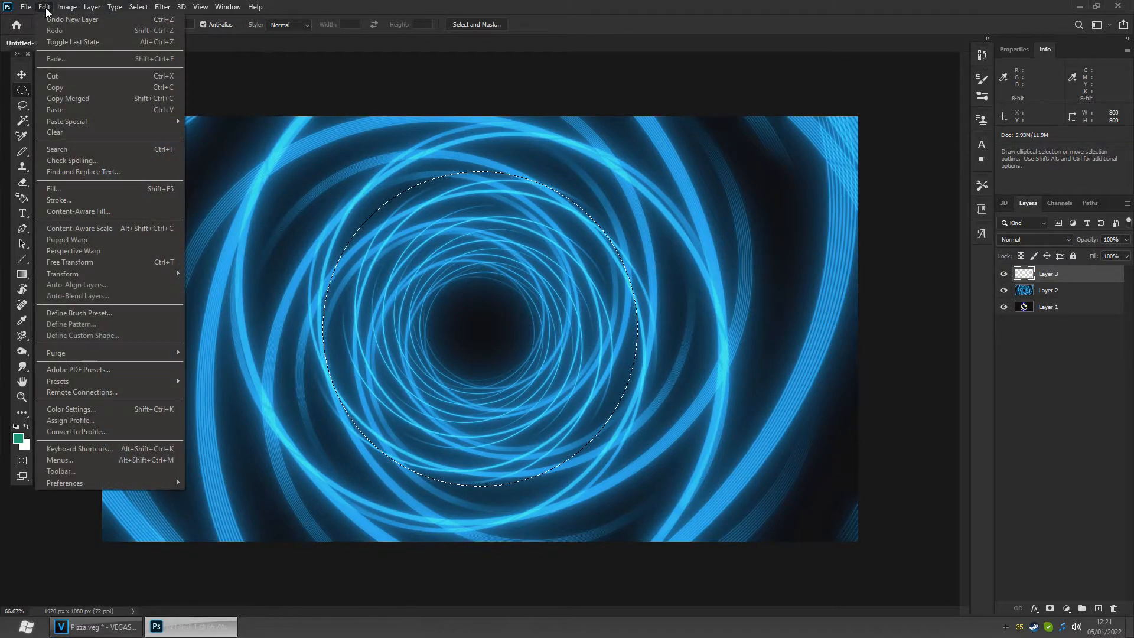
click(79, 189)
click(821, 306)
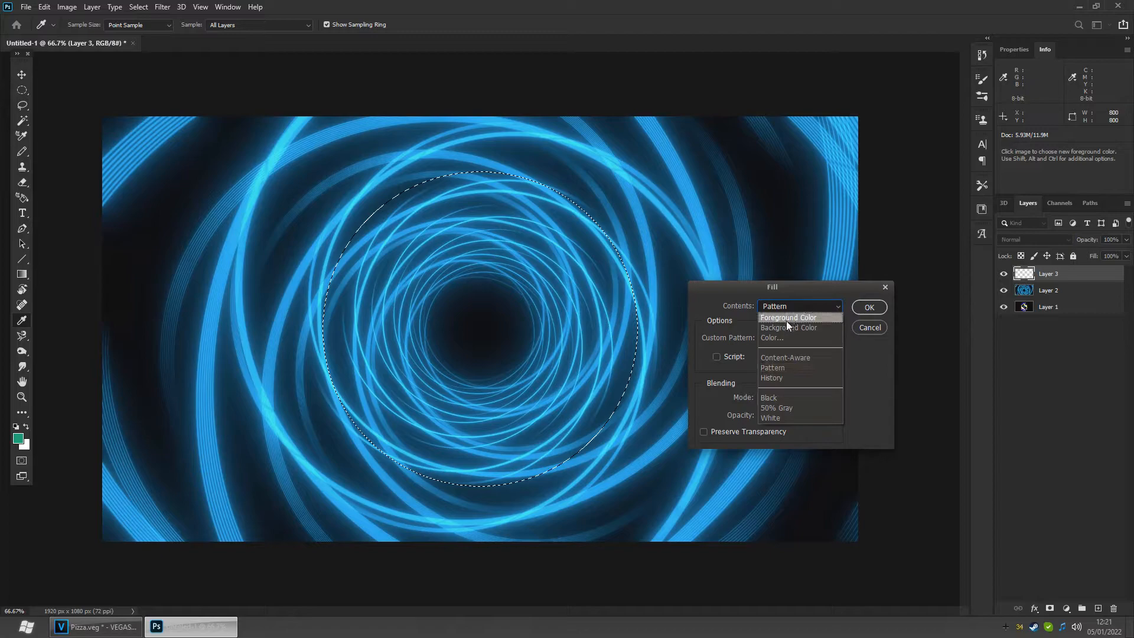
click(785, 319)
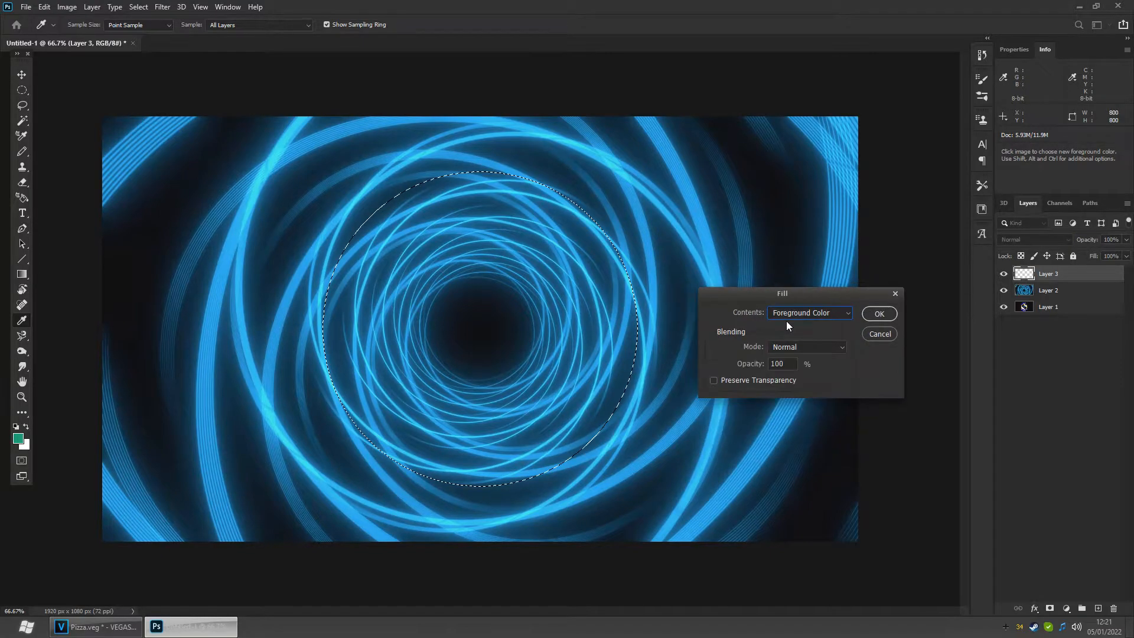
click(880, 314)
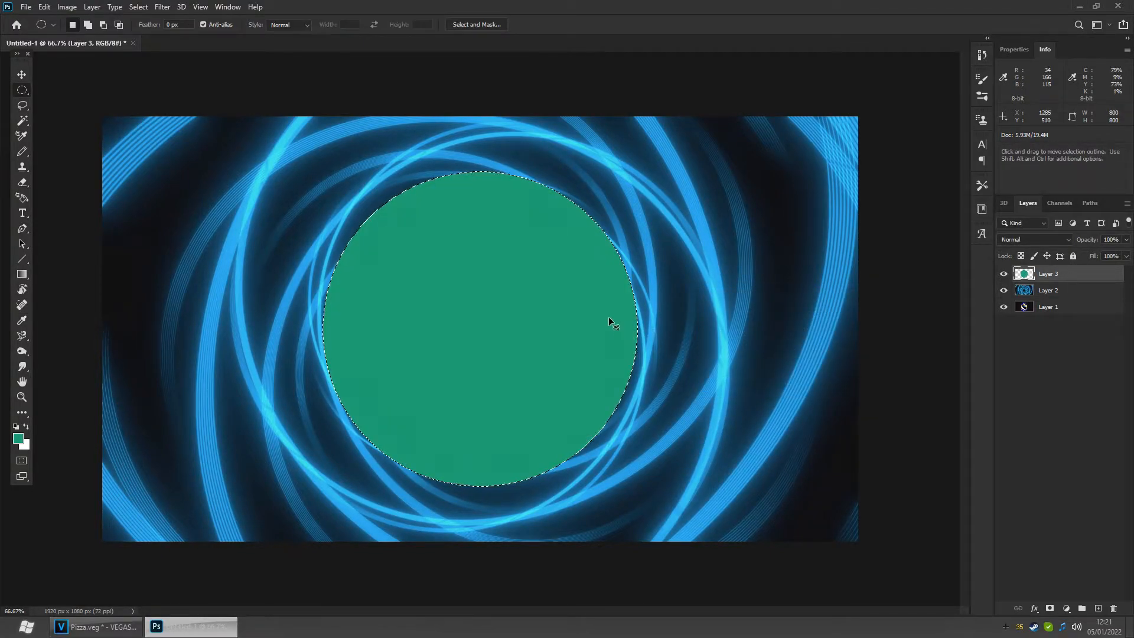
key(ctrl+d)
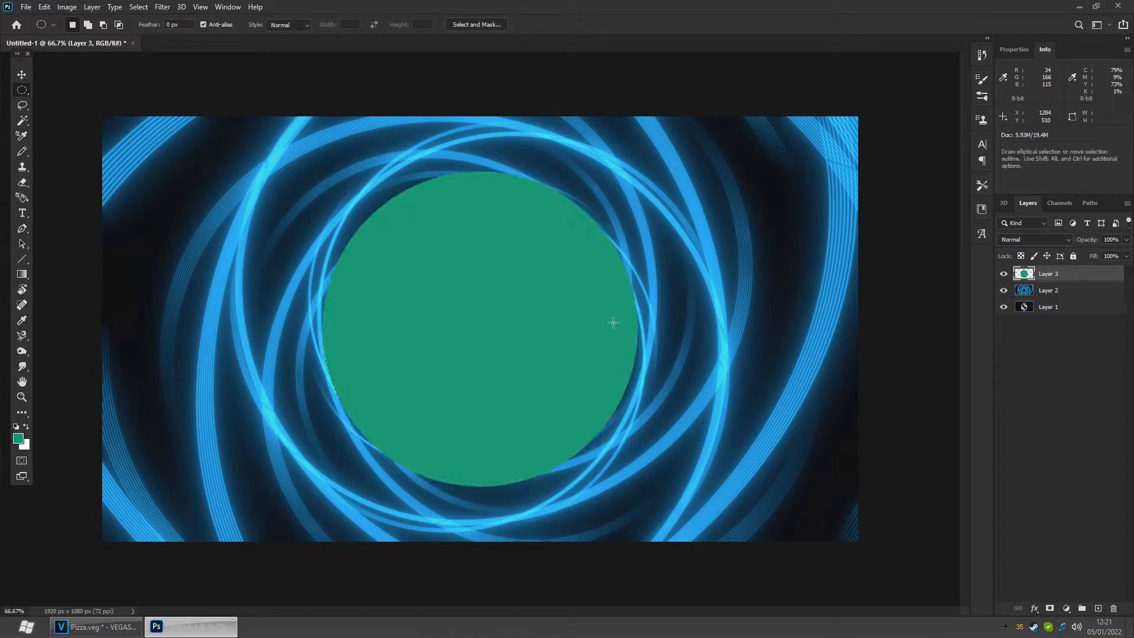
- Hide the tunnel layer so the filled circle sits over the logo
click(1005, 275)
click(1005, 276)
drag(1004, 273, 1003, 290)
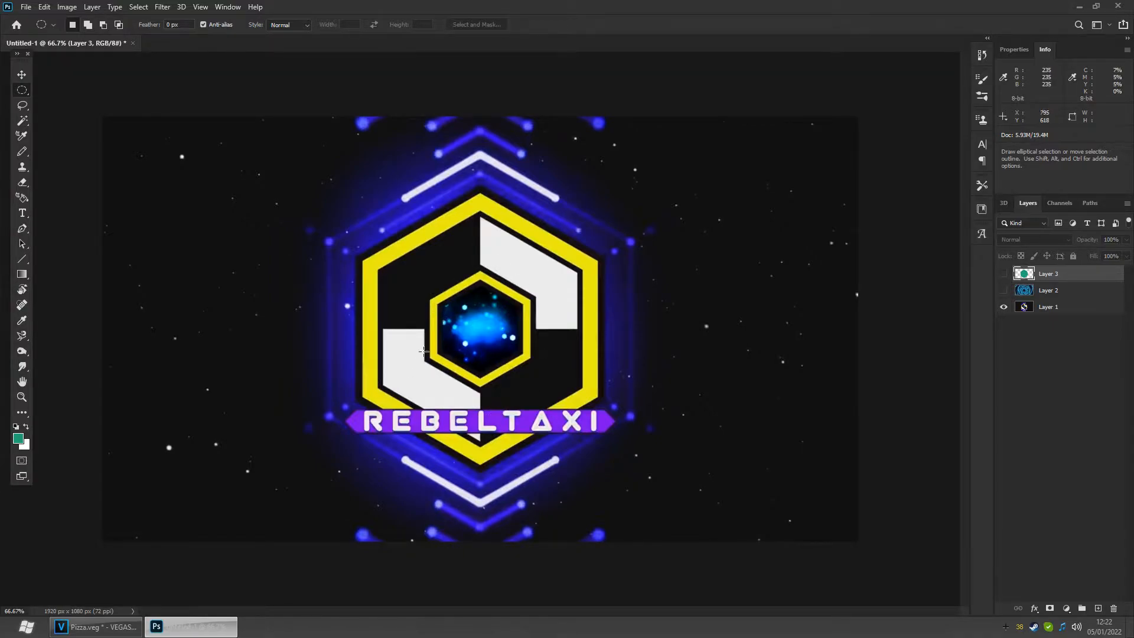
click(1004, 274)
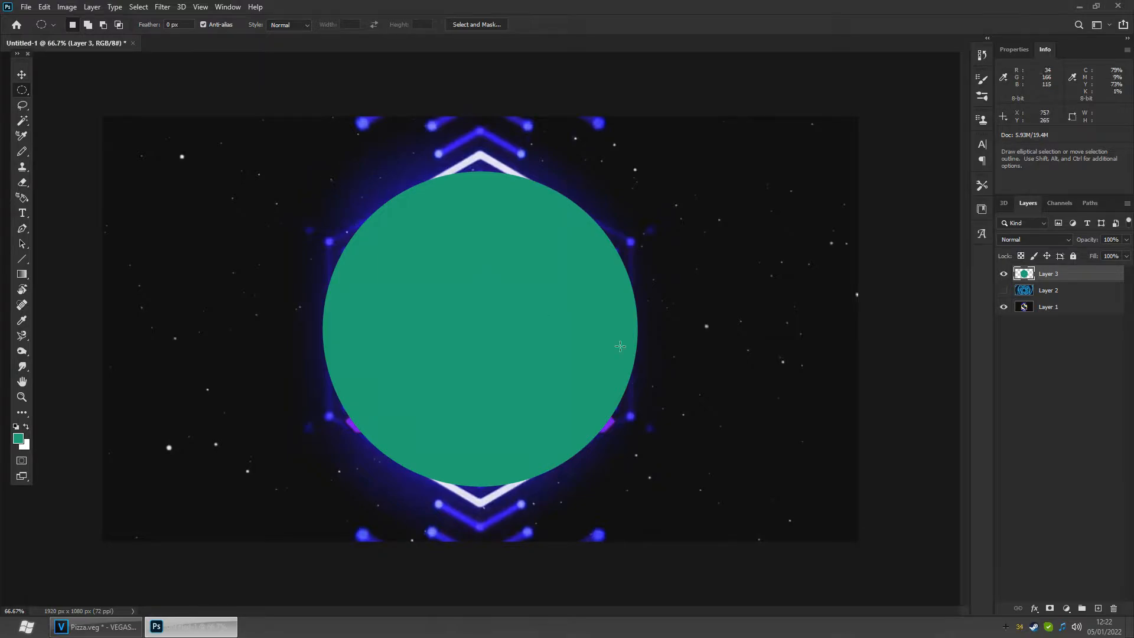
- On another new layer, fill a smaller centred circle about 718 px wide with the foreground color and invert its color
click(1098, 608)
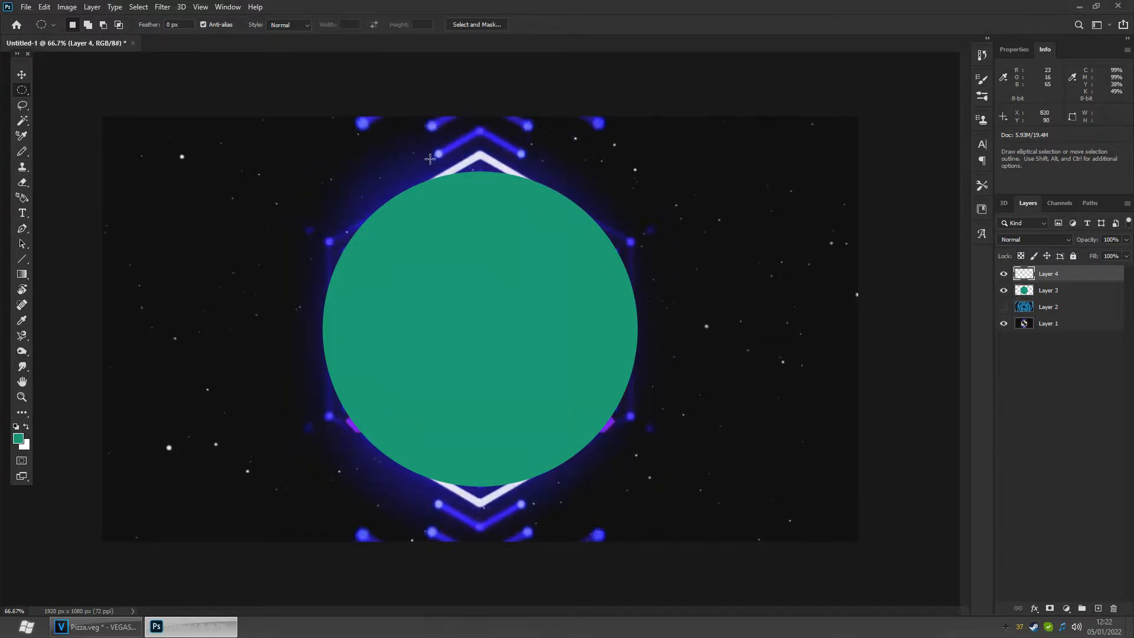
drag(293, 155, 573, 435)
drag(425, 287, 471, 316)
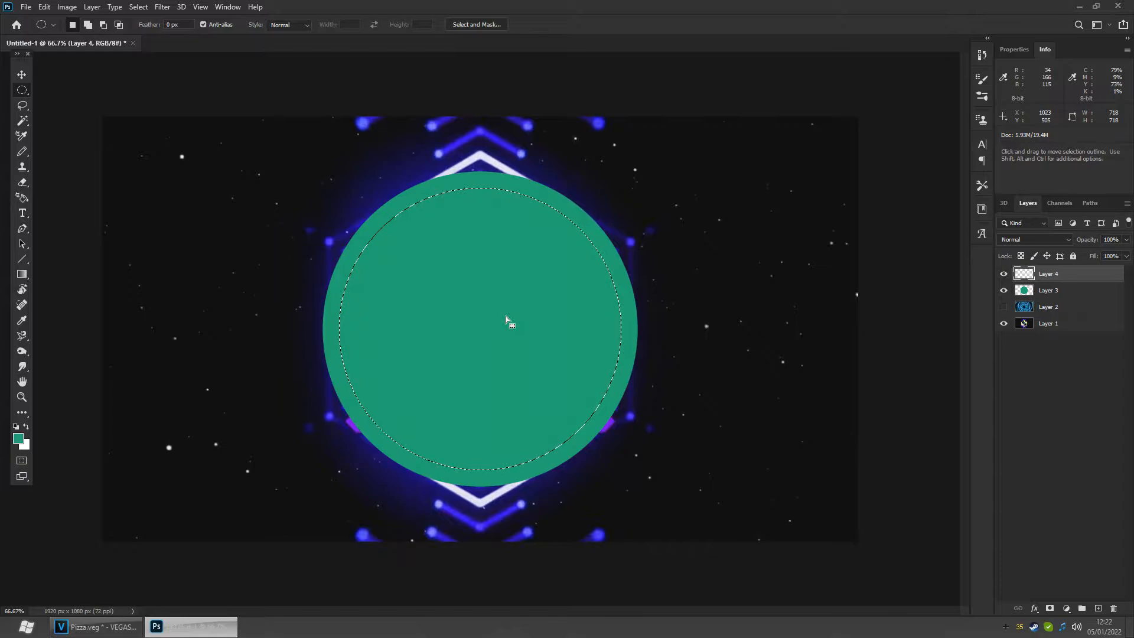
click(44, 7)
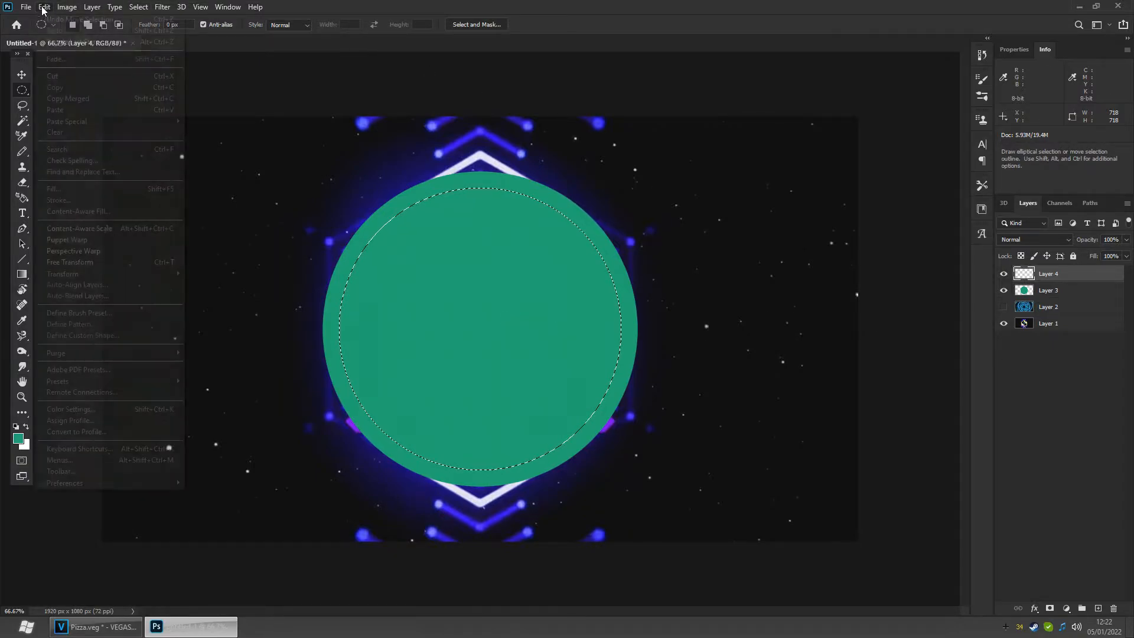
click(73, 188)
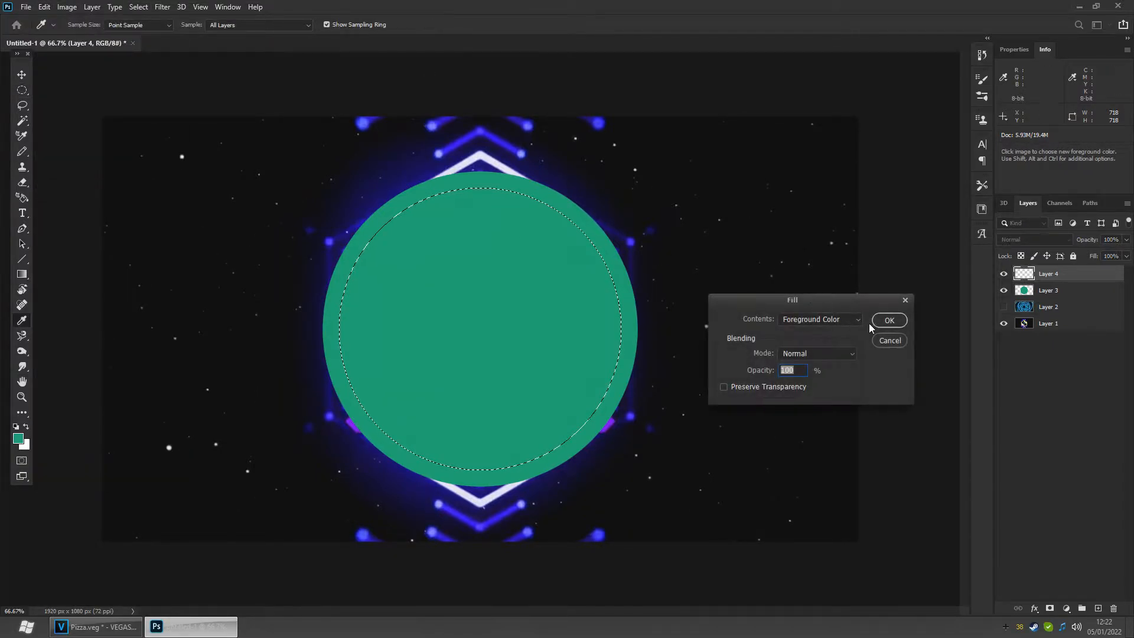
click(889, 320)
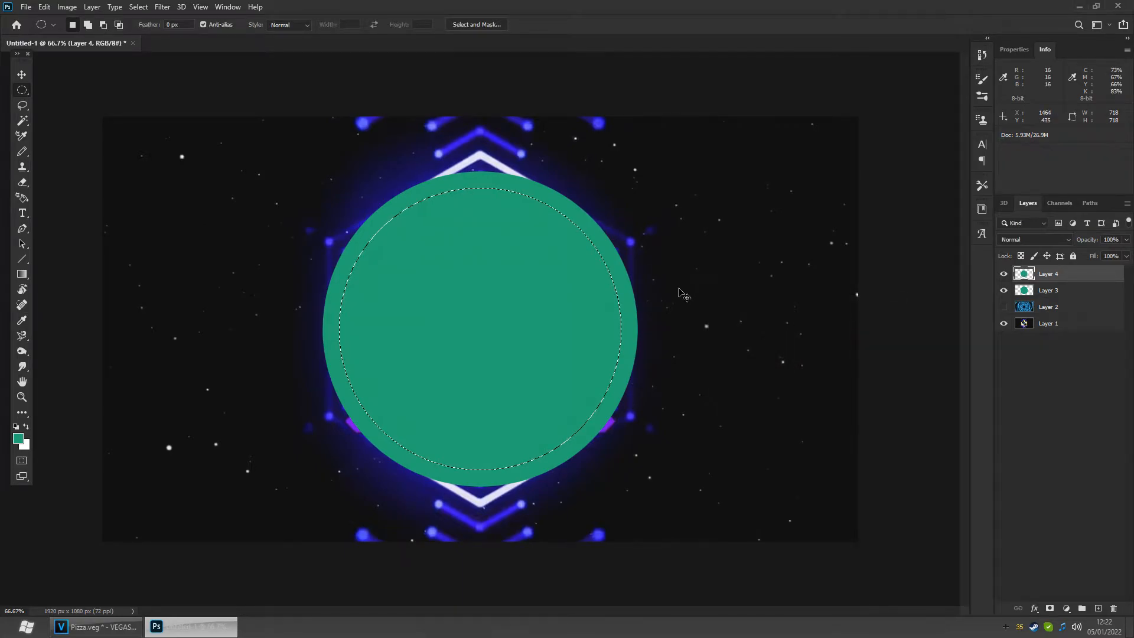
key(ctrl+d)
key(ctrl+i)
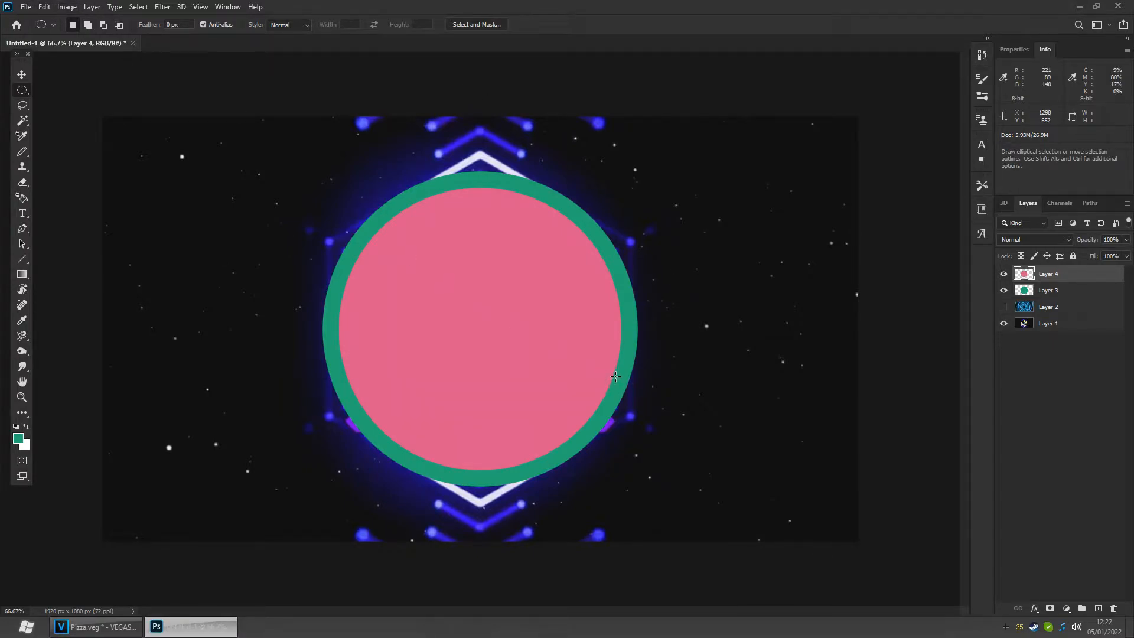
- Hide both circle layers and make the tunnel layer visible again
click(1004, 275)
click(1004, 290)
click(1004, 290)
click(1004, 274)
click(1049, 293)
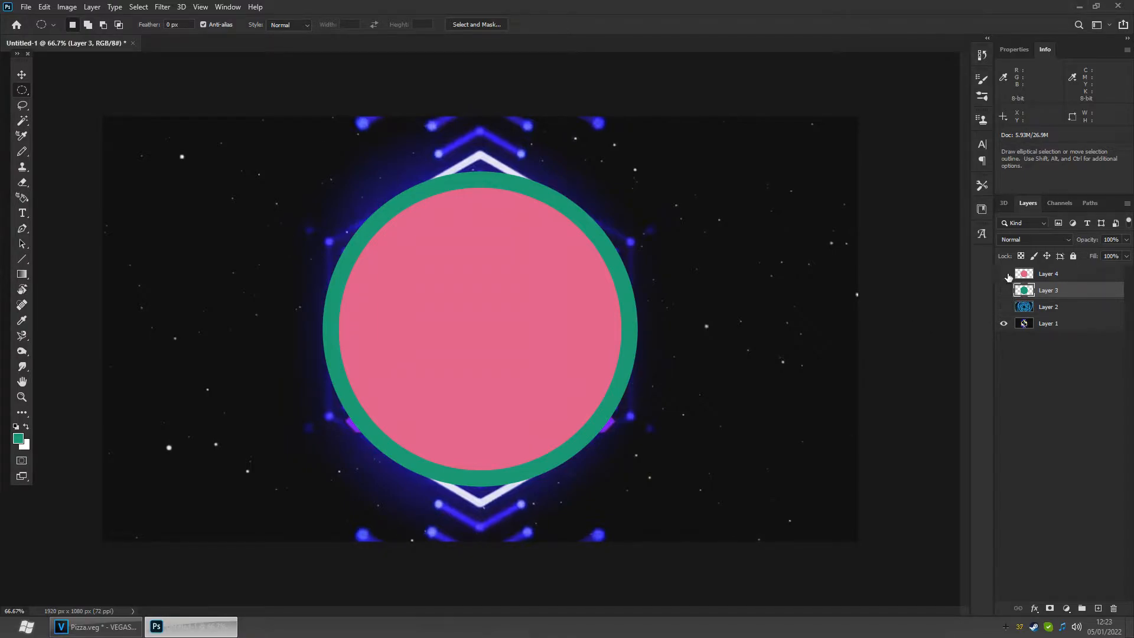
drag(1004, 274, 1004, 290)
click(1004, 306)
click(1028, 308)
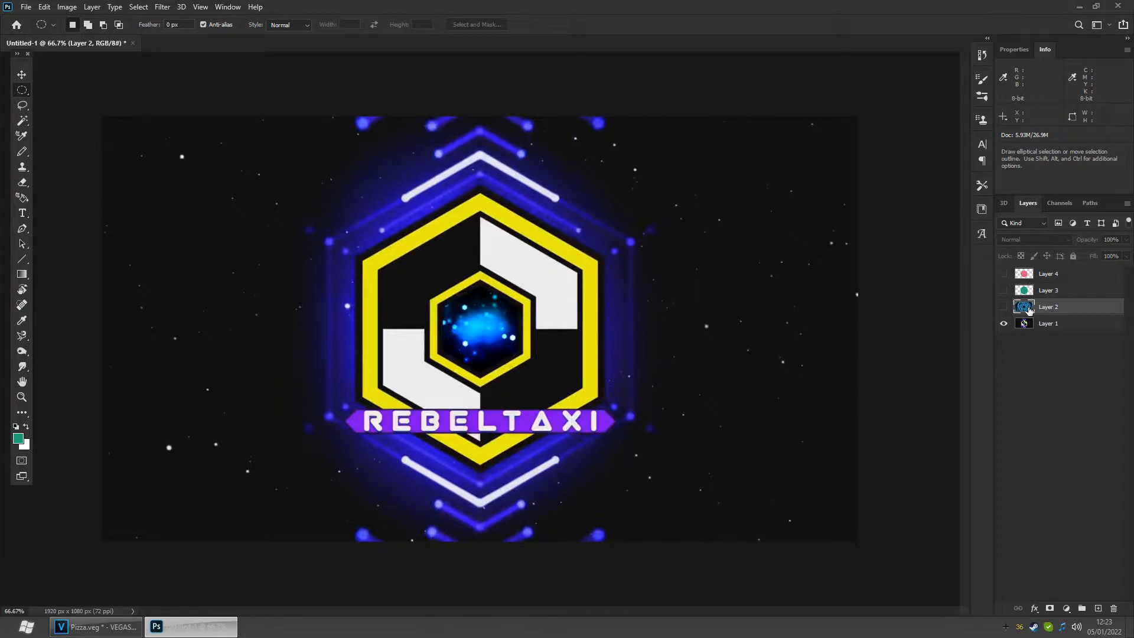
click(1007, 308)
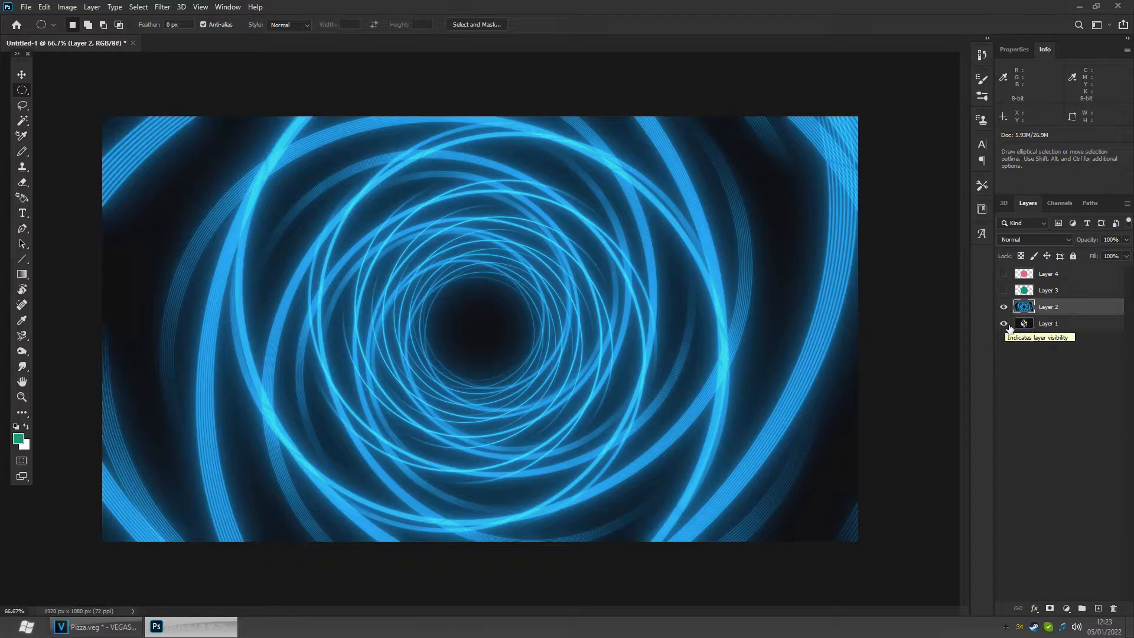
- Hide the tunnel layer and show both circle layers over the logo
click(1006, 310)
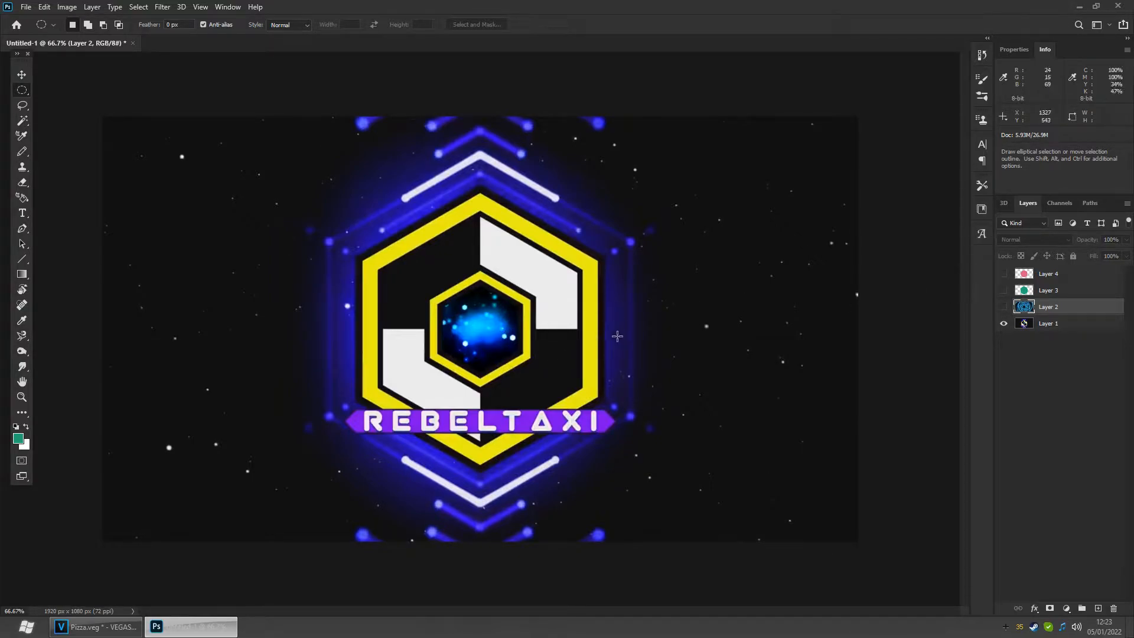
click(1005, 290)
click(1004, 274)
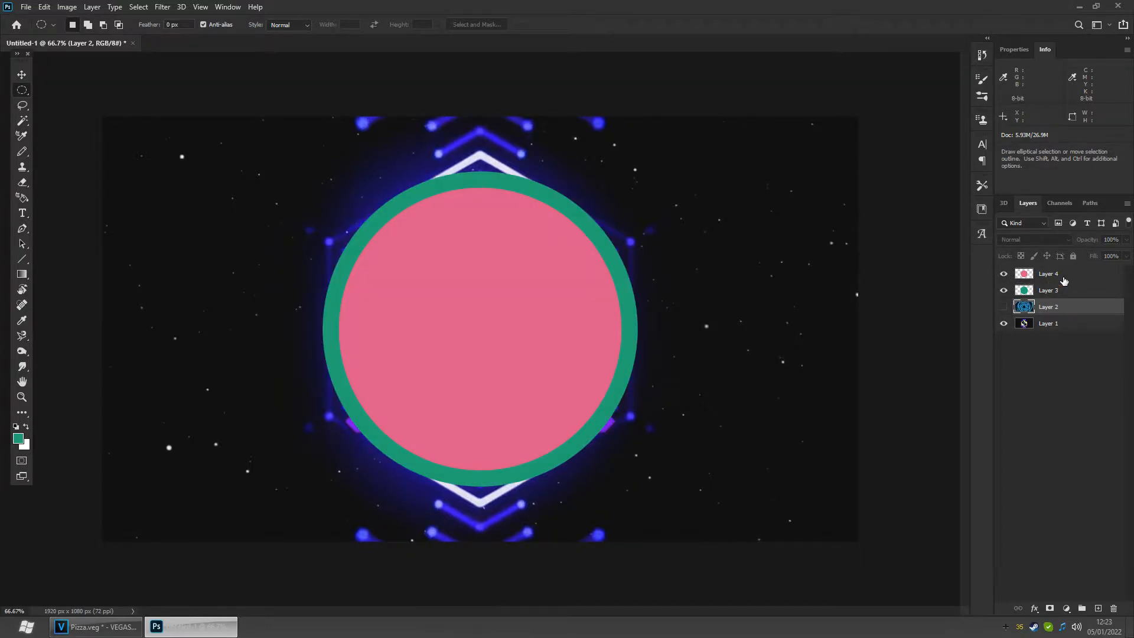
click(1064, 278)
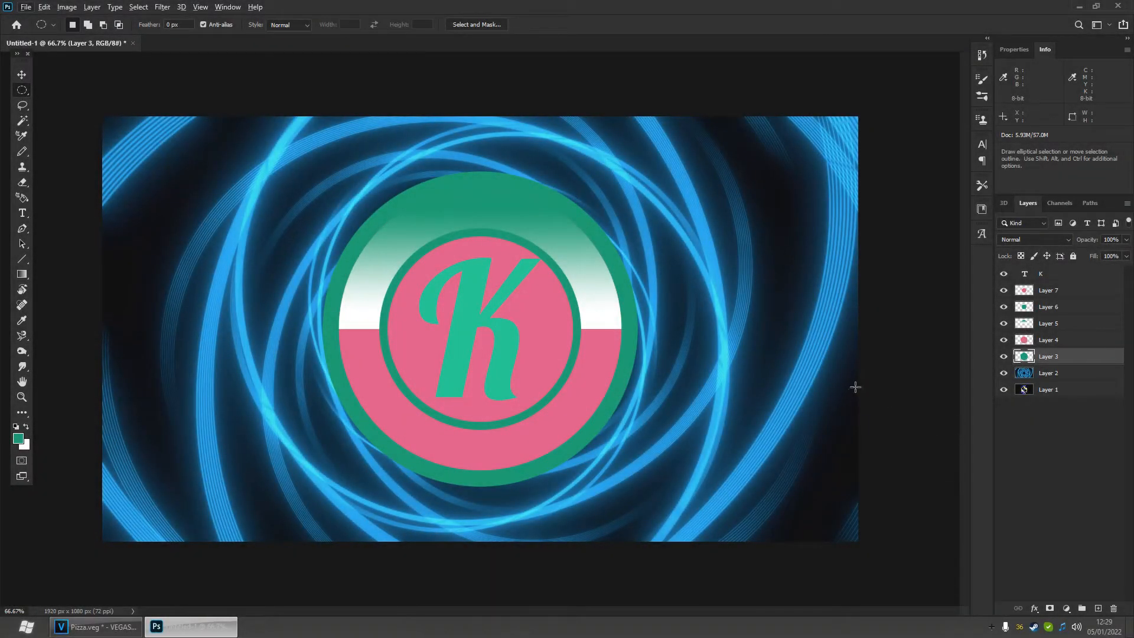
- Toggle the layers' visibility to compare the circle design against the tunnel background
click(1004, 374)
click(1005, 373)
drag(1003, 290, 1004, 356)
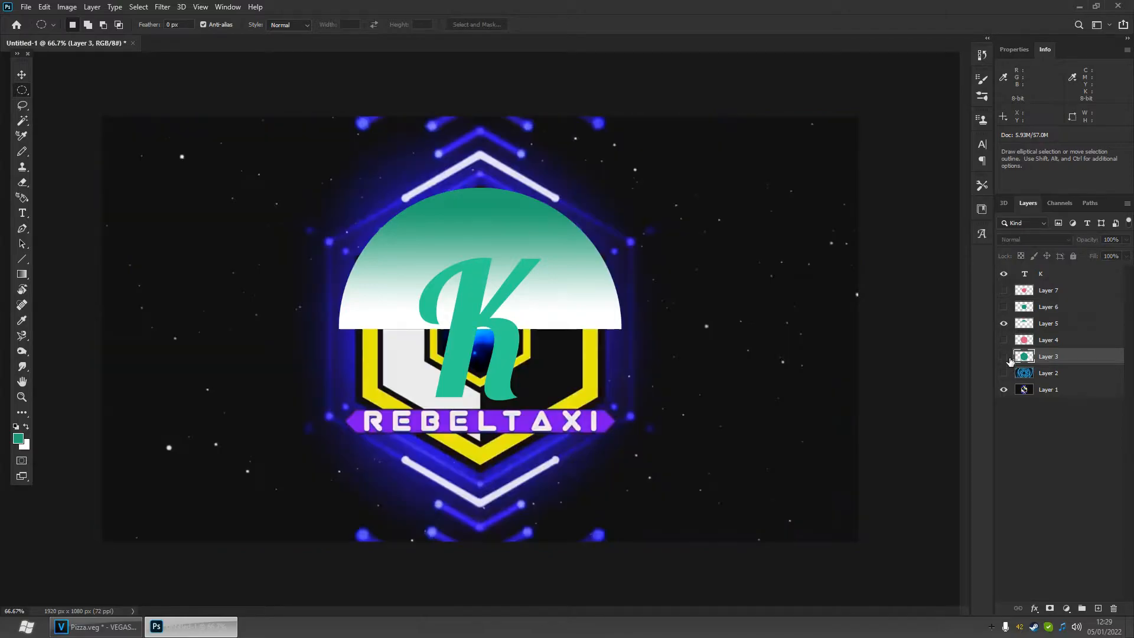
click(1004, 373)
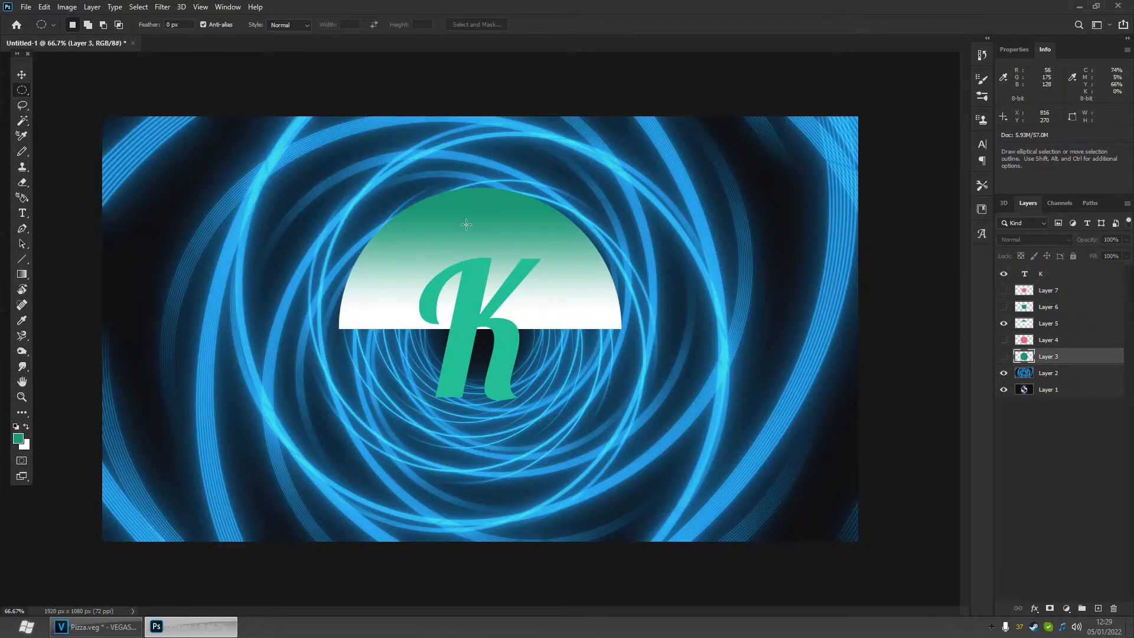
click(22, 275)
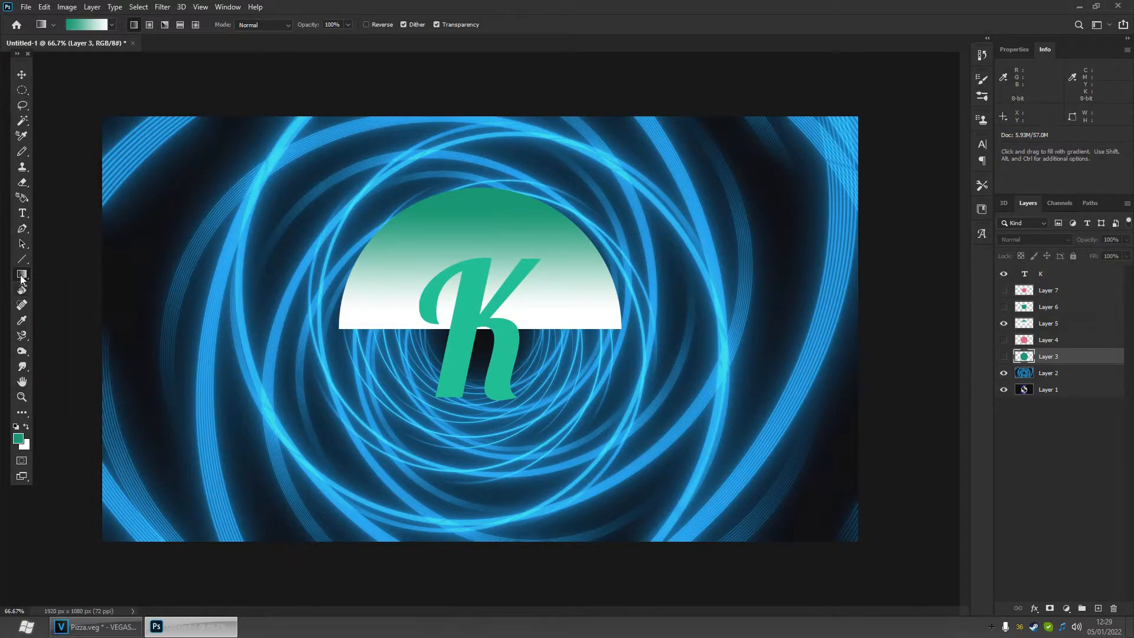
drag(1004, 356, 1007, 298)
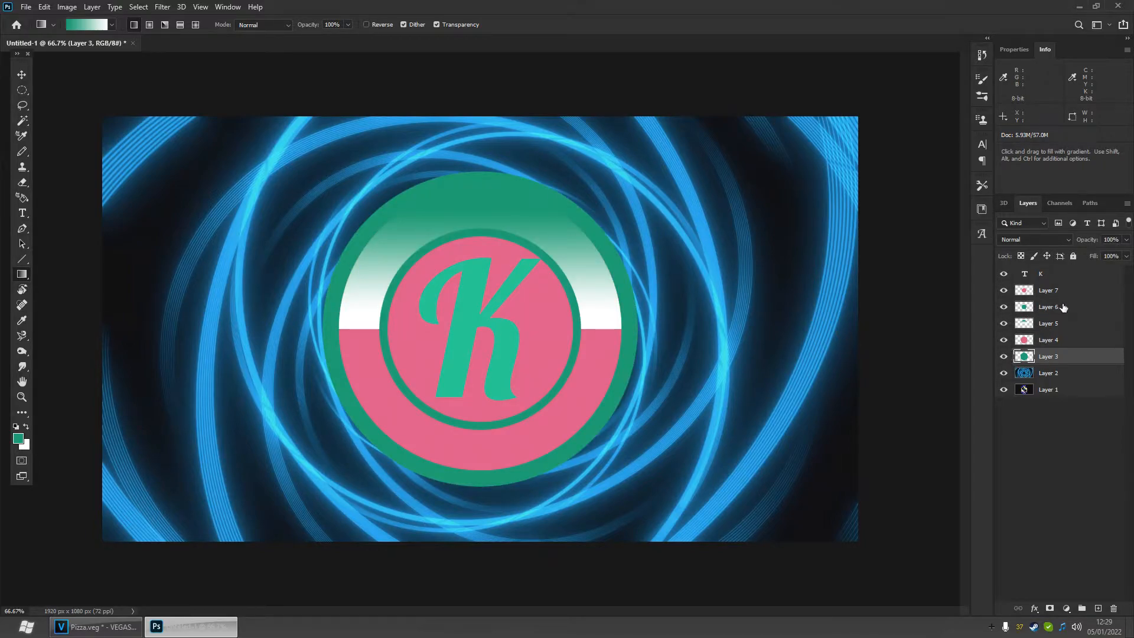
- Turn the outer ring layer black with Hue/Saturation, enabling Colorize and setting lightness to -100
click(1059, 346)
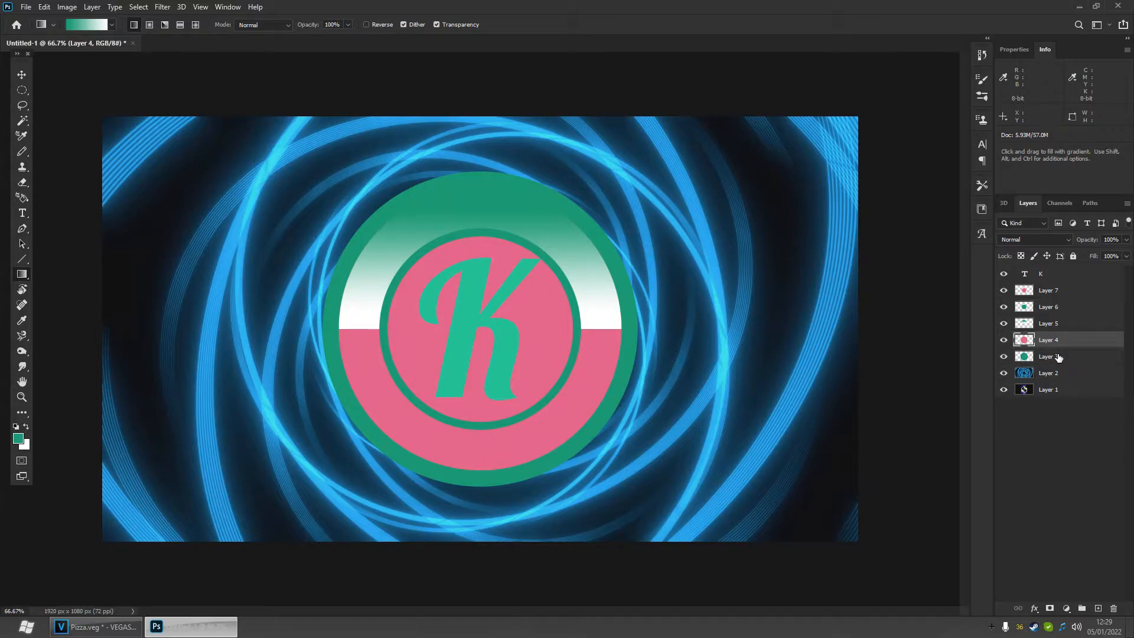
click(1059, 358)
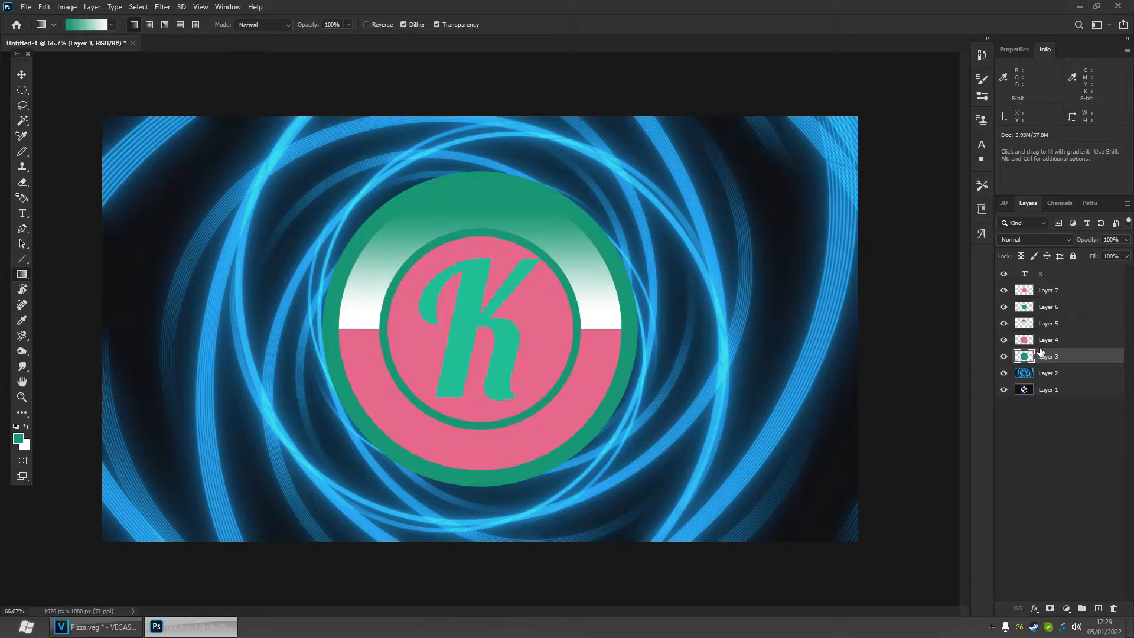
click(1004, 356)
click(1004, 357)
click(1004, 357)
click(1004, 357)
click(45, 7)
mouse_move(67, 7)
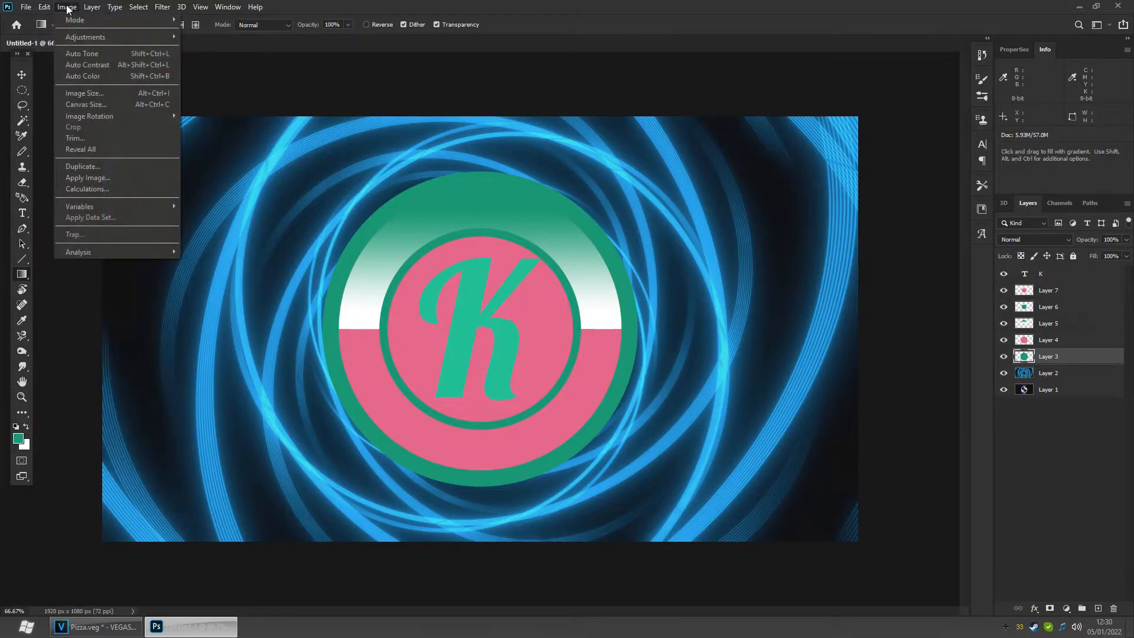
mouse_move(76, 35)
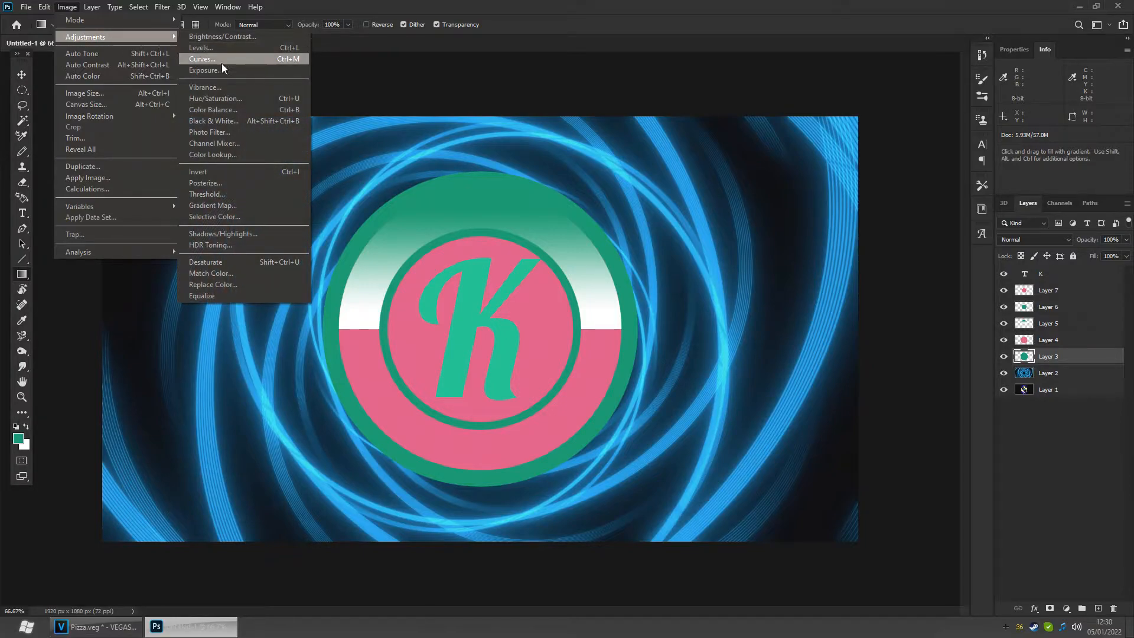
click(247, 101)
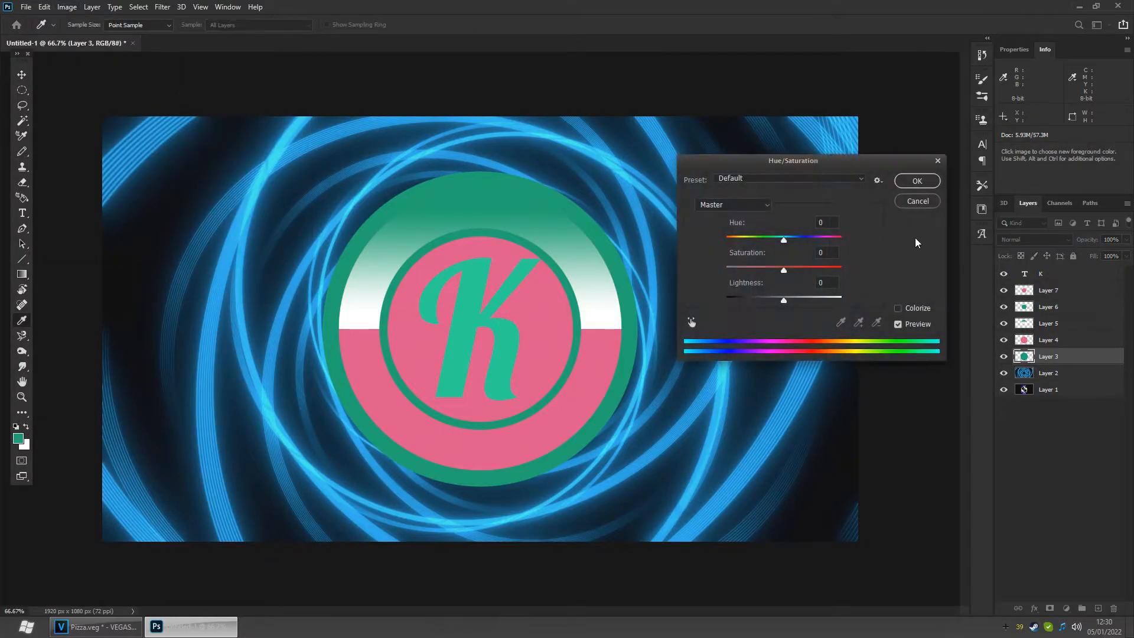
drag(782, 242, 725, 242)
click(899, 309)
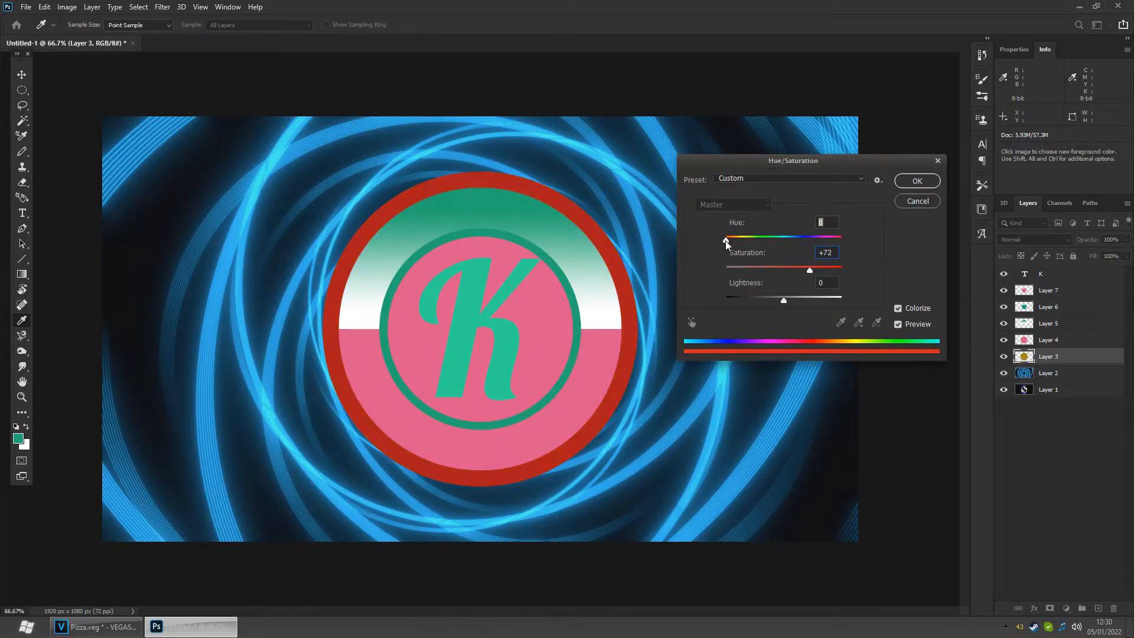
drag(740, 299, 716, 300)
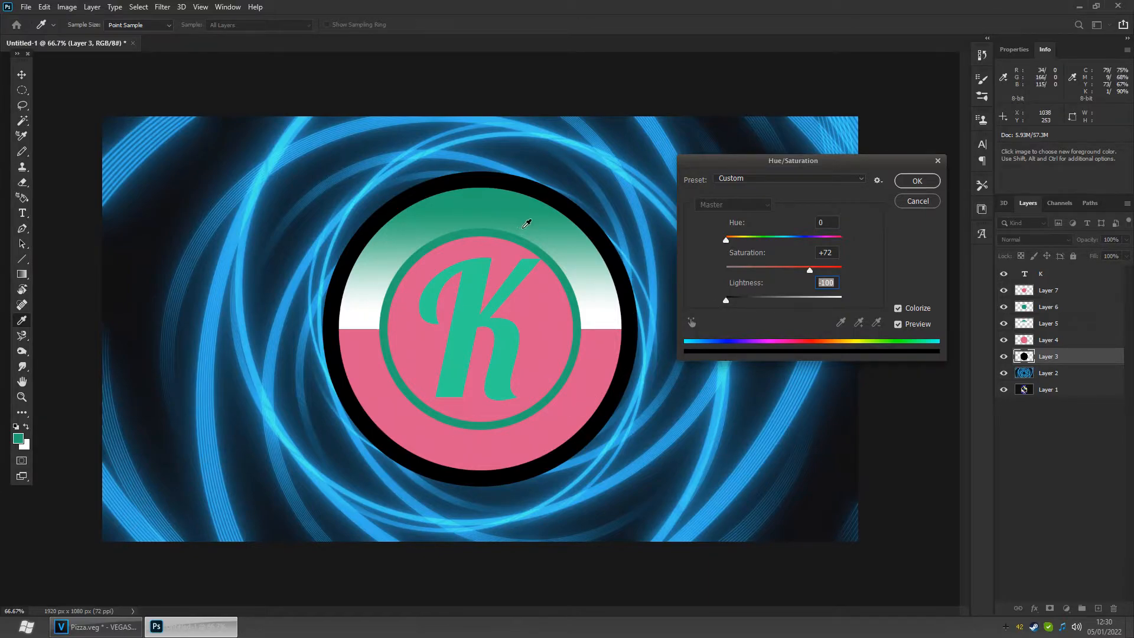
click(915, 181)
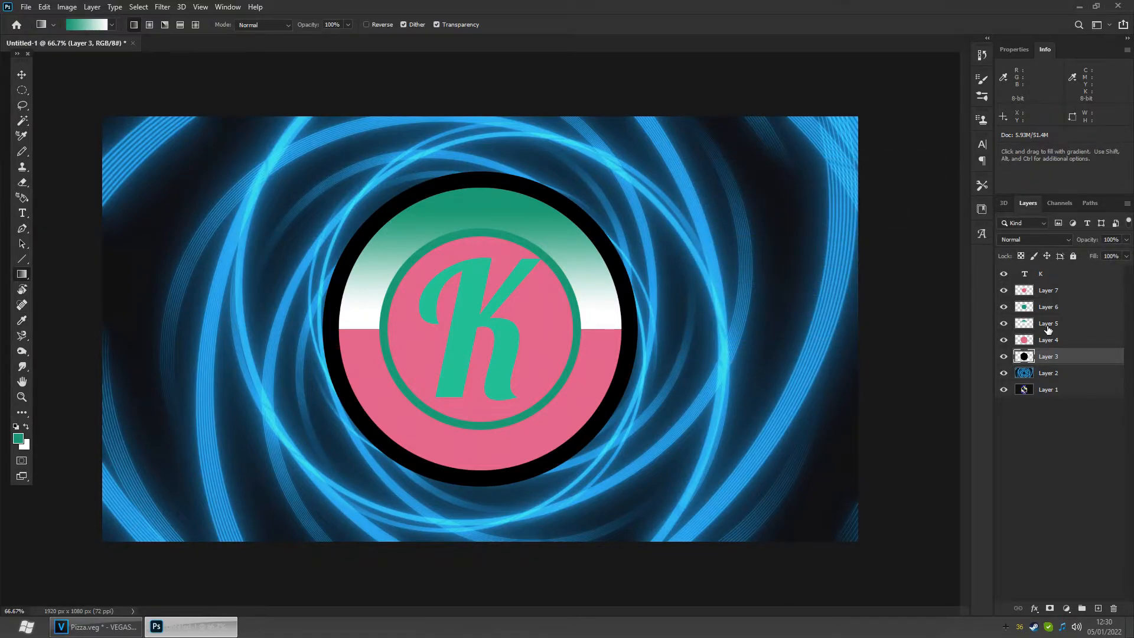
- Turn the inner ring layer black with Hue/Saturation: Colorize, hue +268, saturation +100, lightness -100
click(1055, 310)
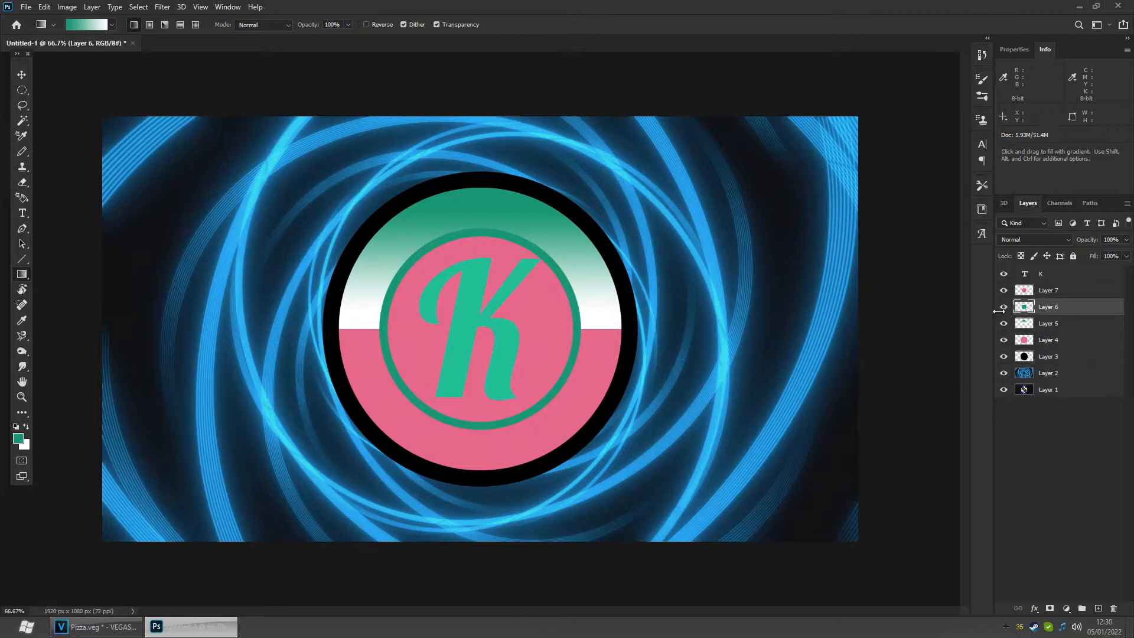
click(1005, 308)
click(1004, 307)
key(ctrl+u)
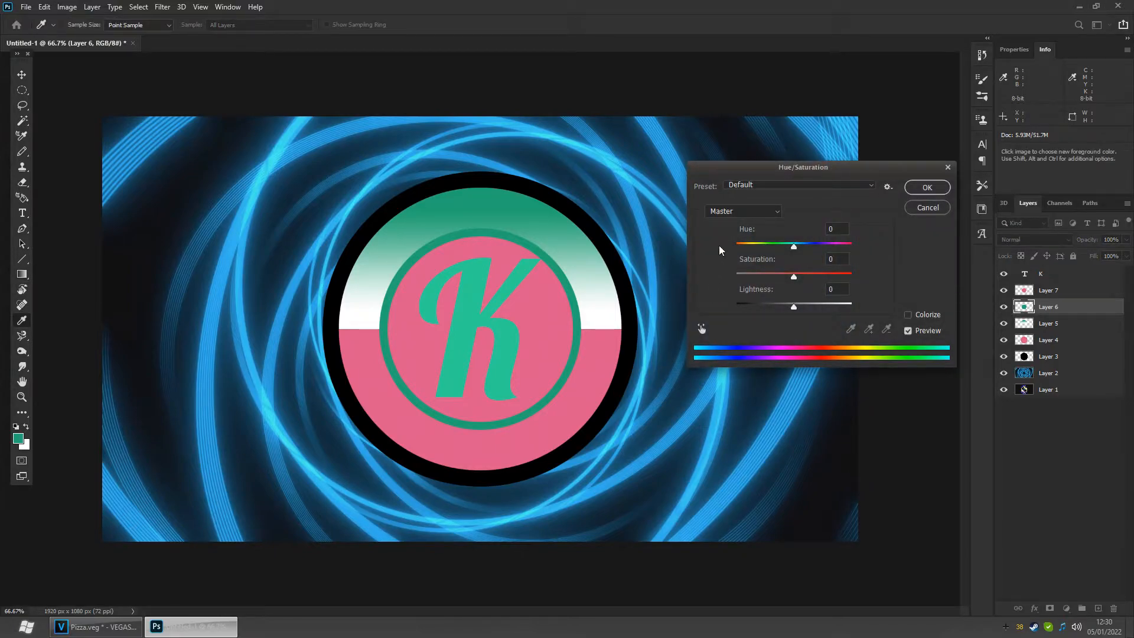
click(909, 315)
drag(795, 306, 723, 306)
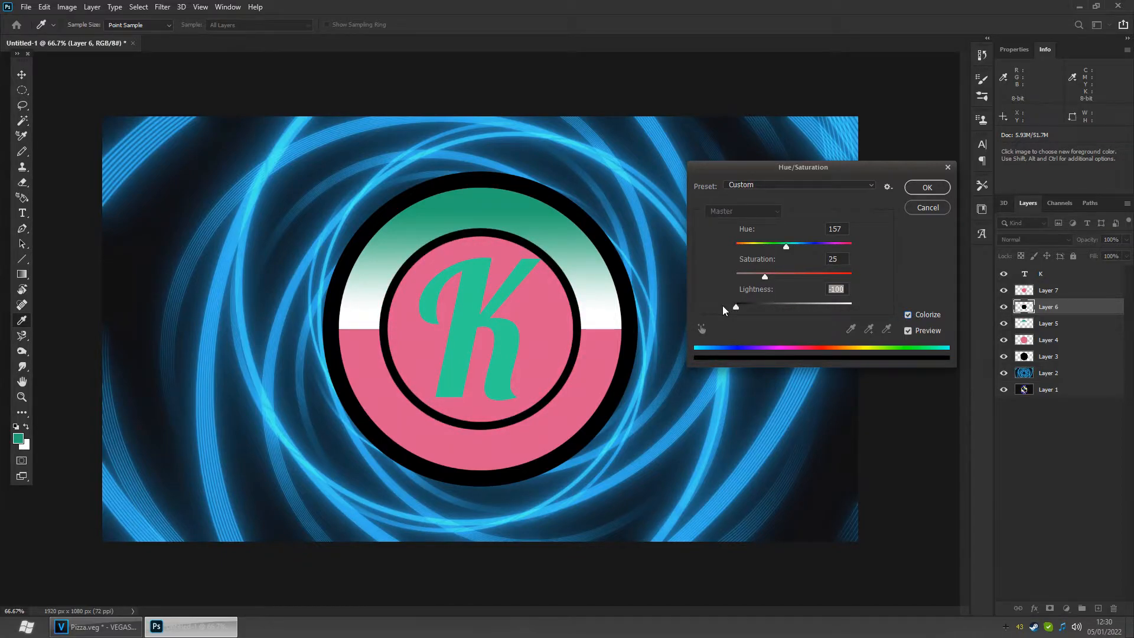
drag(741, 306, 713, 307)
mouse_move(827, 253)
mouse_down()
mouse_move(850, 248)
mouse_move(825, 253)
mouse_up()
drag(737, 308, 848, 287)
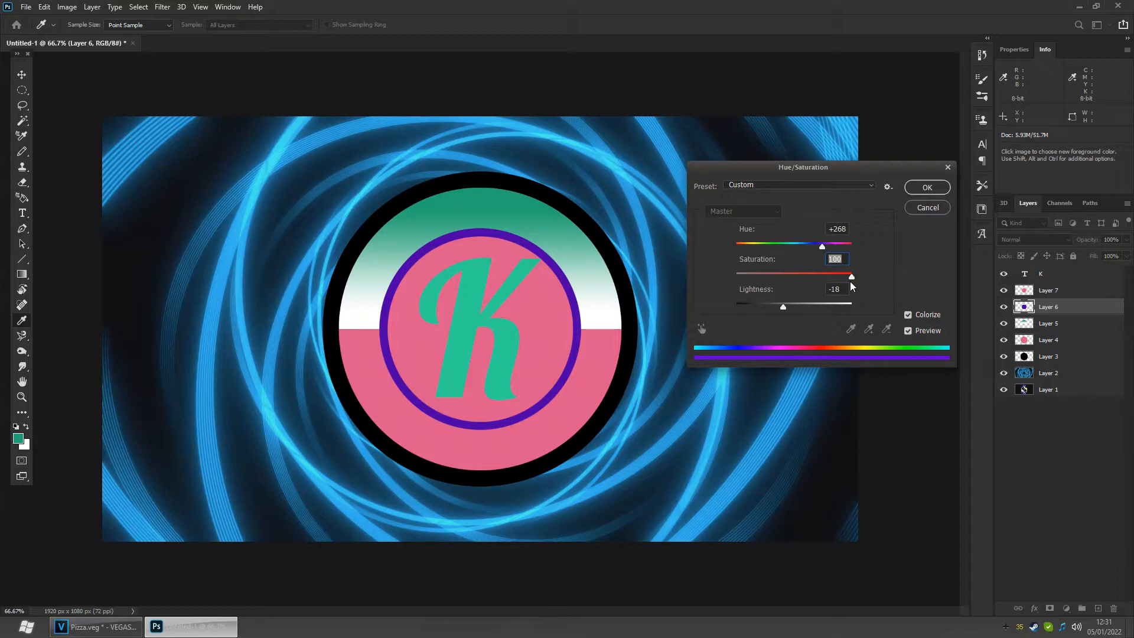
drag(852, 278, 888, 280)
drag(783, 306, 724, 307)
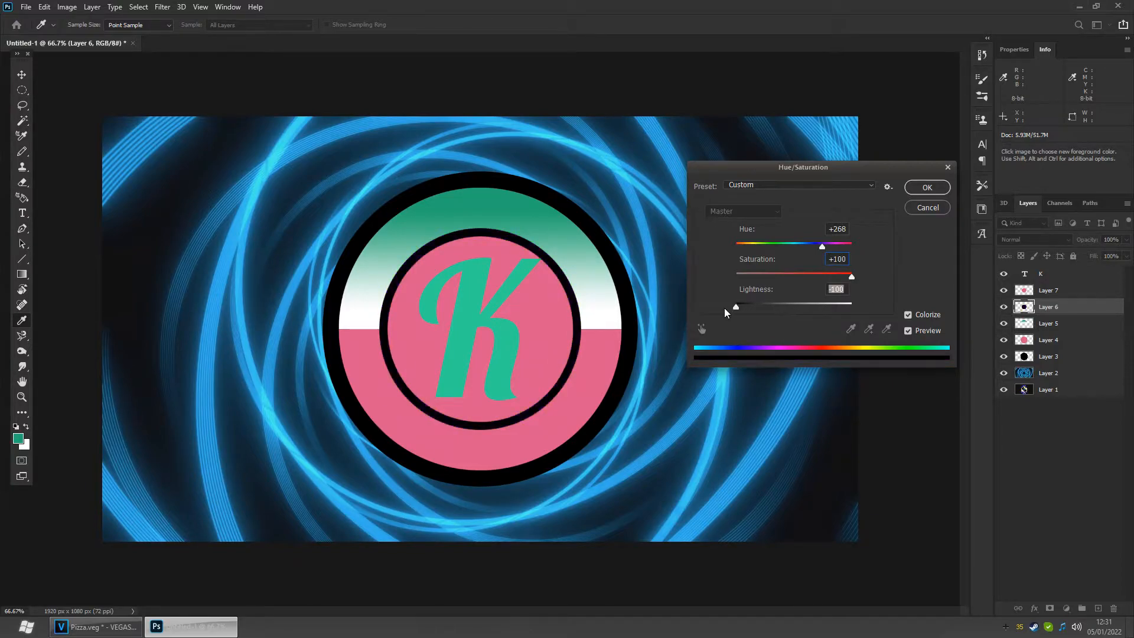
click(926, 187)
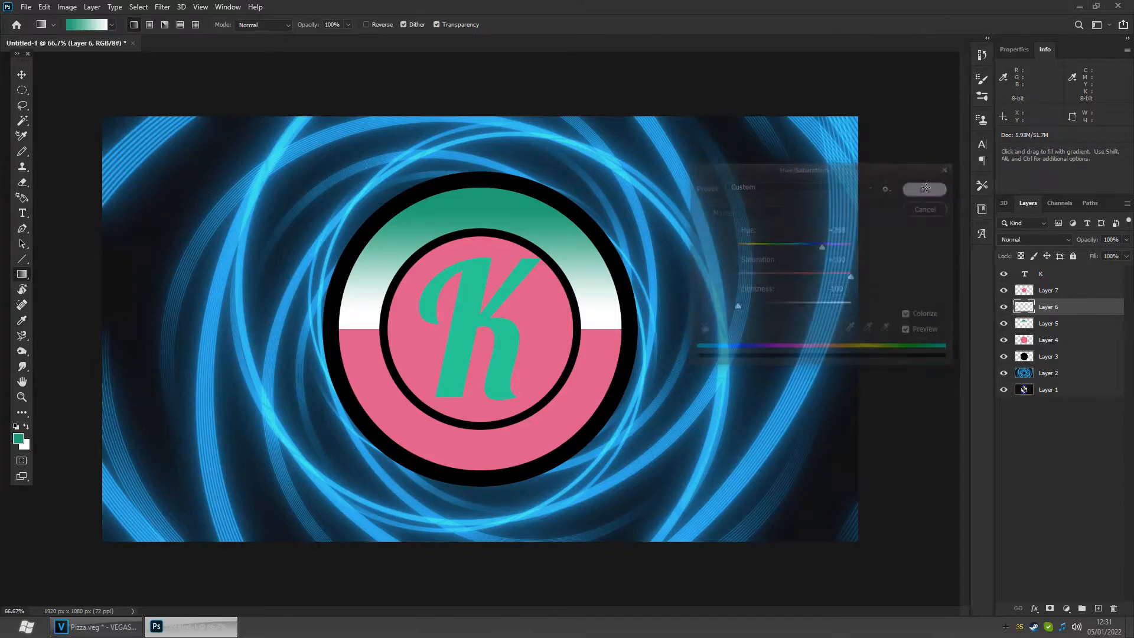
click(1005, 324)
click(1005, 325)
click(1004, 324)
click(1005, 324)
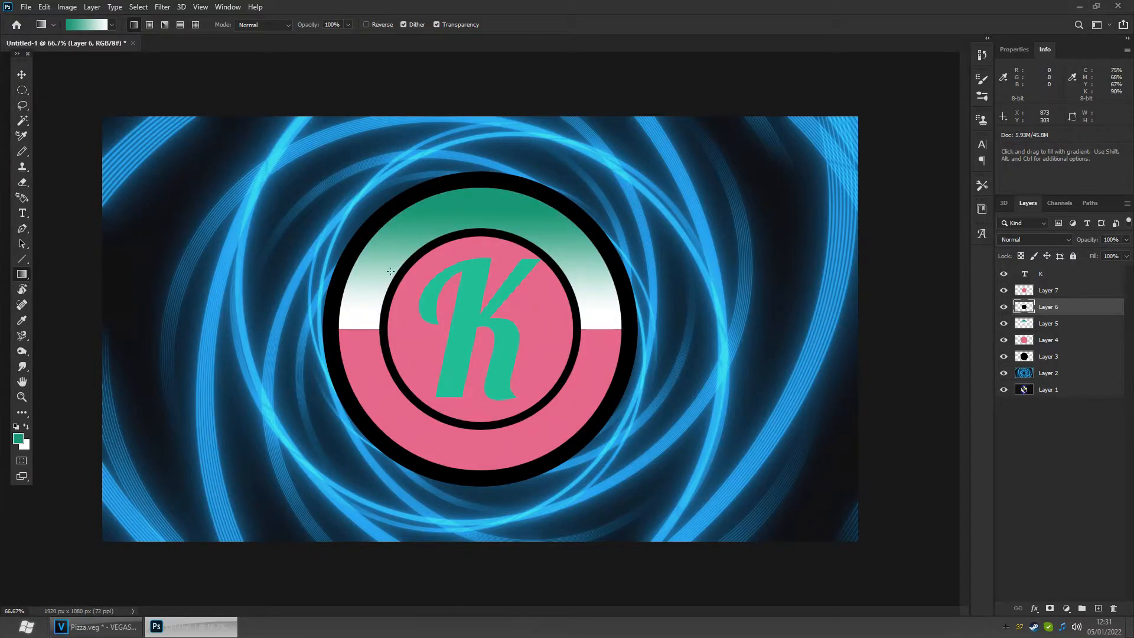
- Apply a Drop Shadow layer style to the K text layer
click(1050, 278)
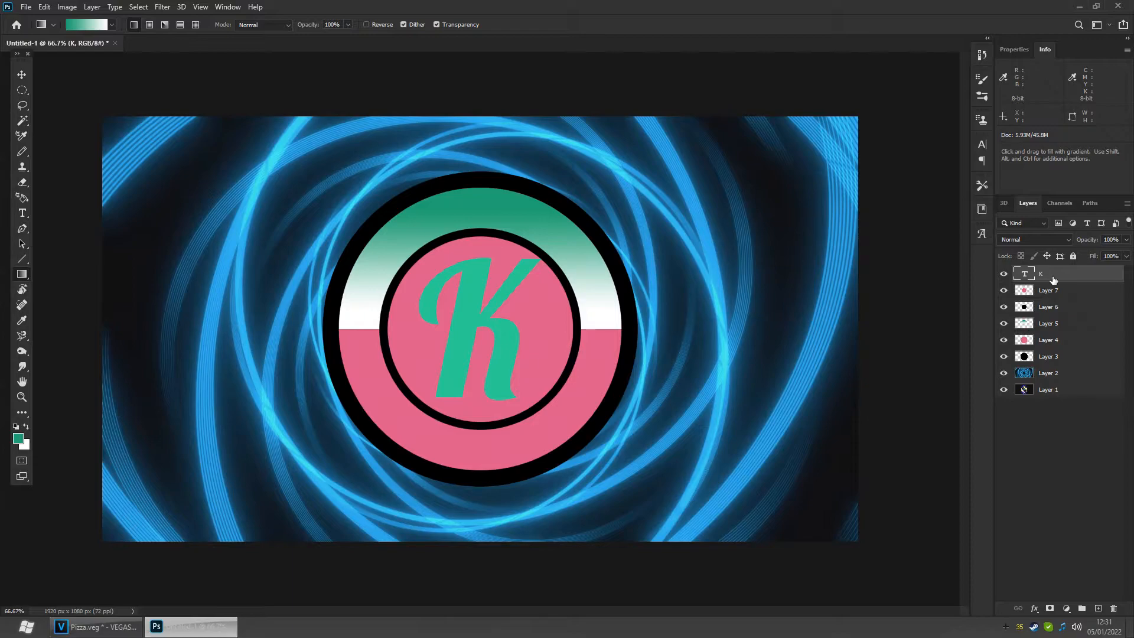
right_click(1053, 278)
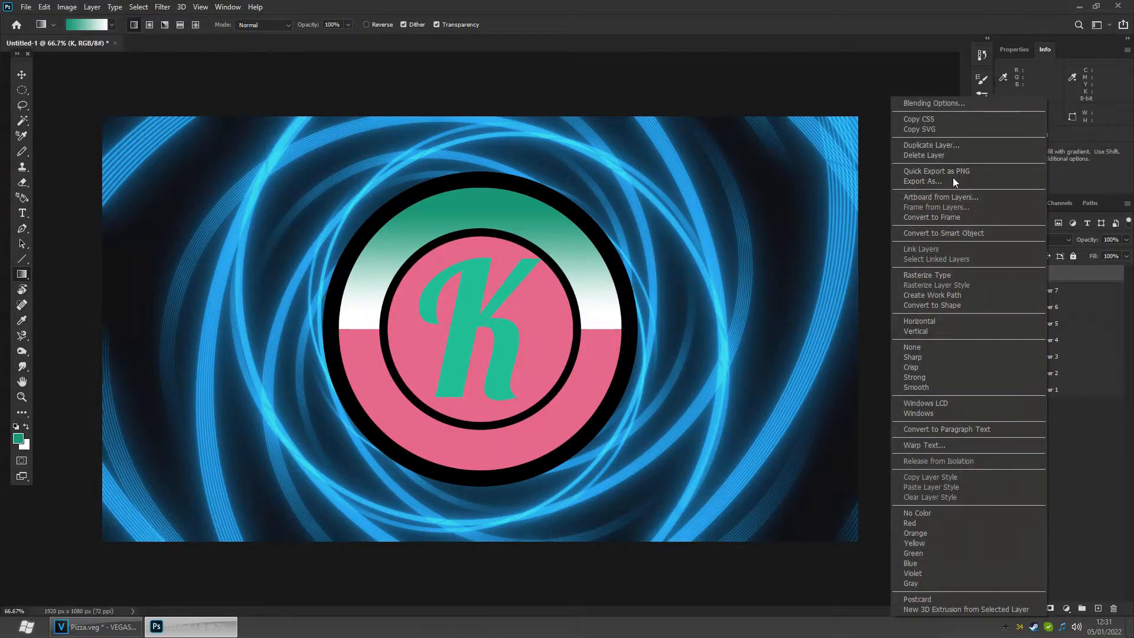
click(950, 103)
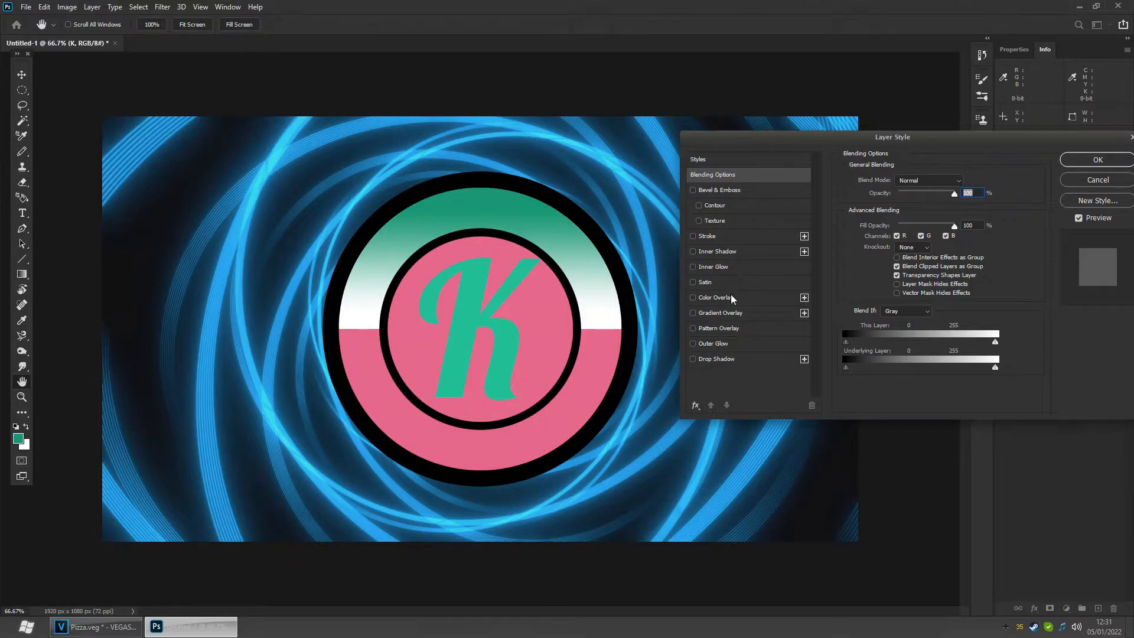
click(734, 359)
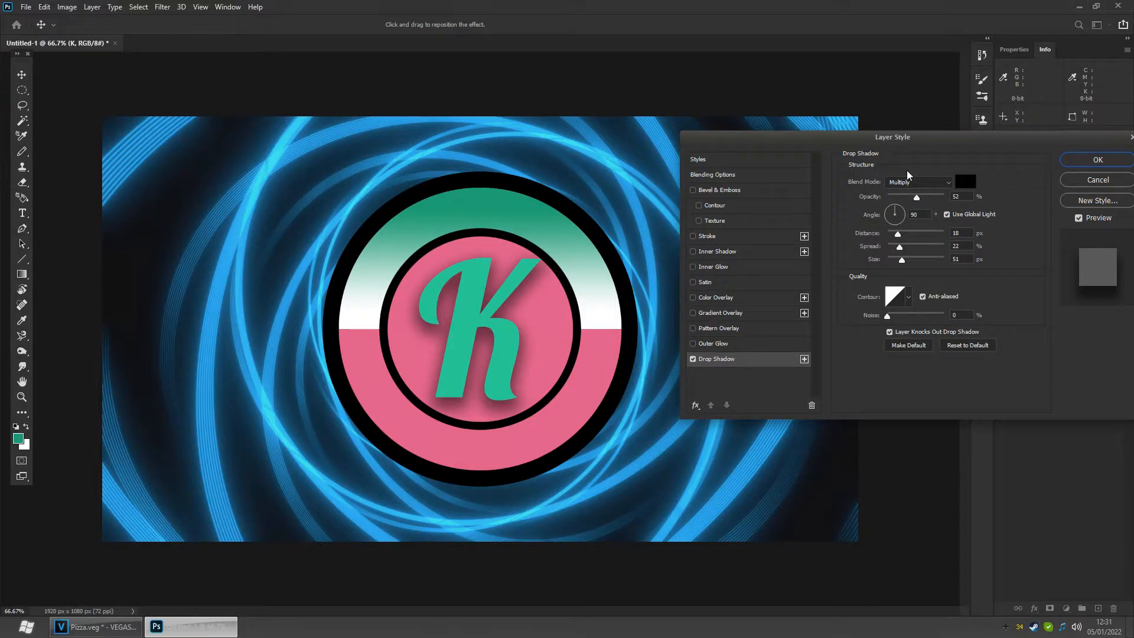
click(694, 359)
click(693, 359)
drag(1079, 143, 997, 120)
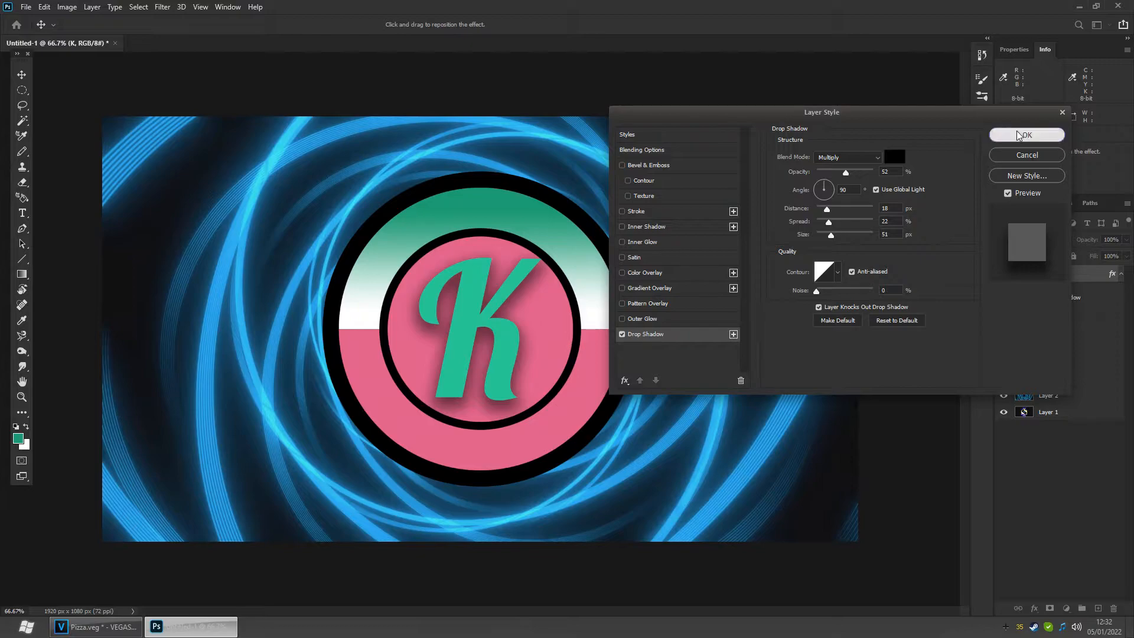
click(1018, 135)
- Hide the tunnel and logo layers and save the graphic as a PNG file named lo
click(1003, 395)
click(1003, 412)
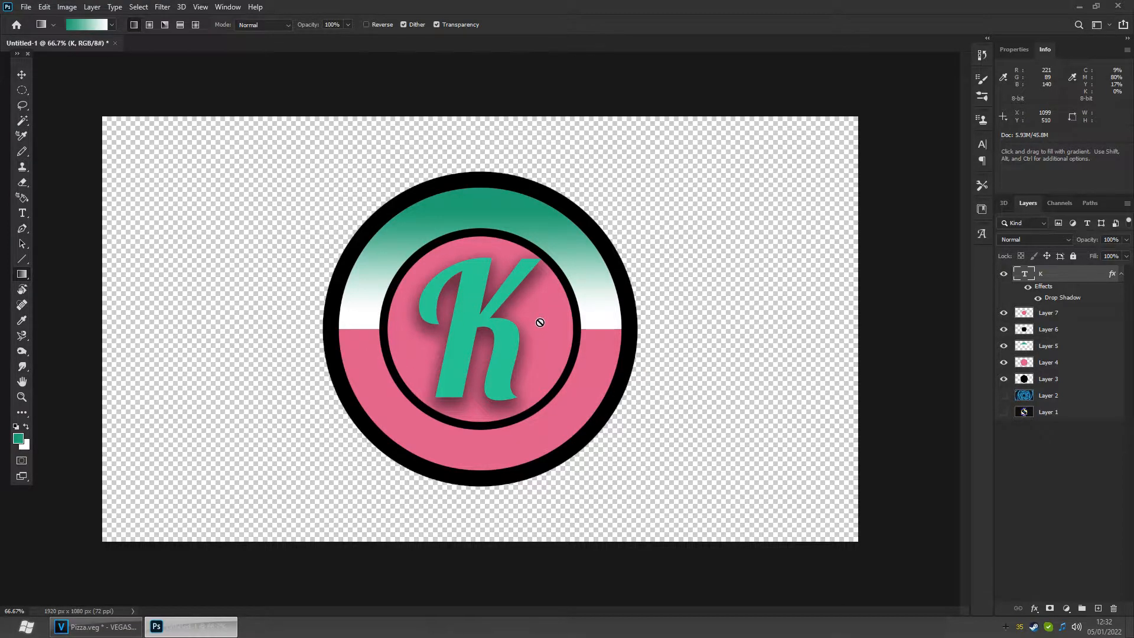
click(26, 7)
mouse_move(107, 180)
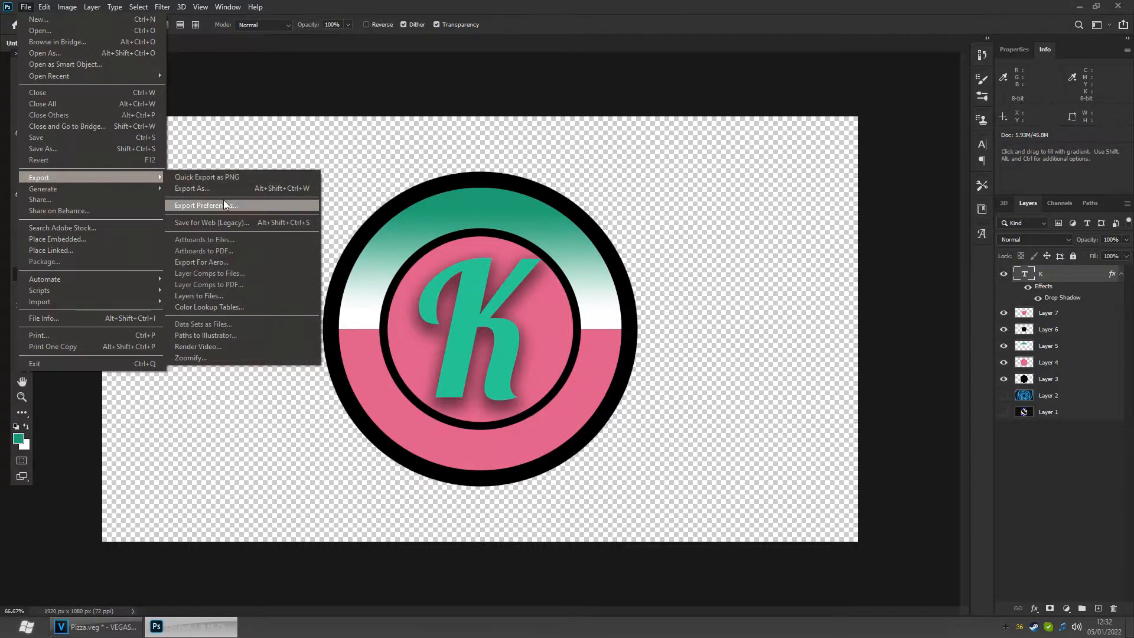
click(71, 148)
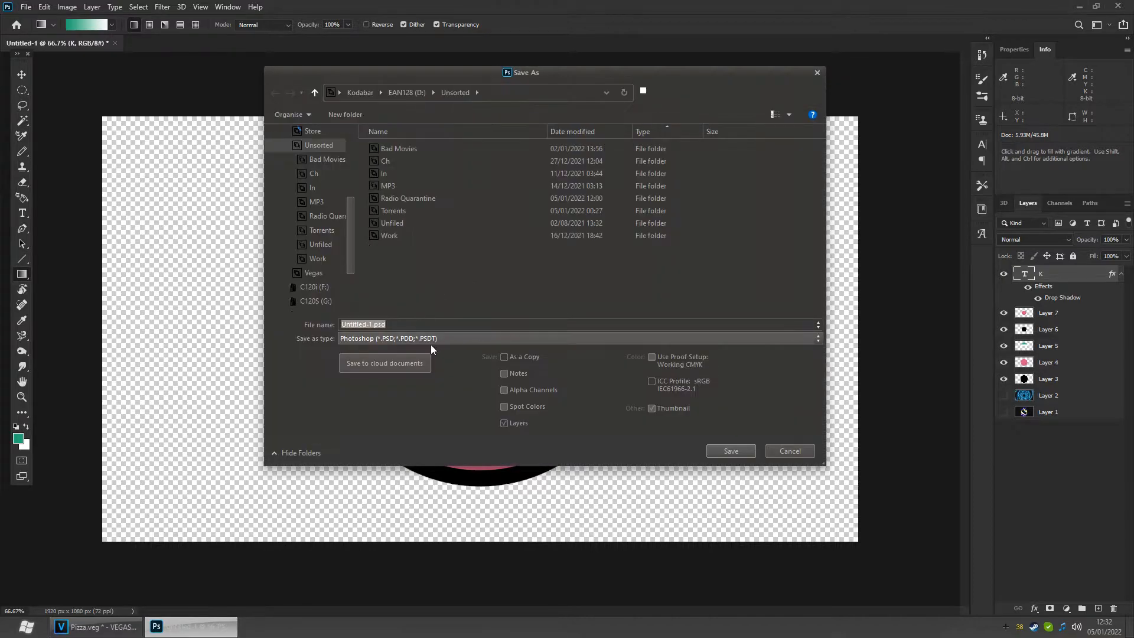
click(423, 339)
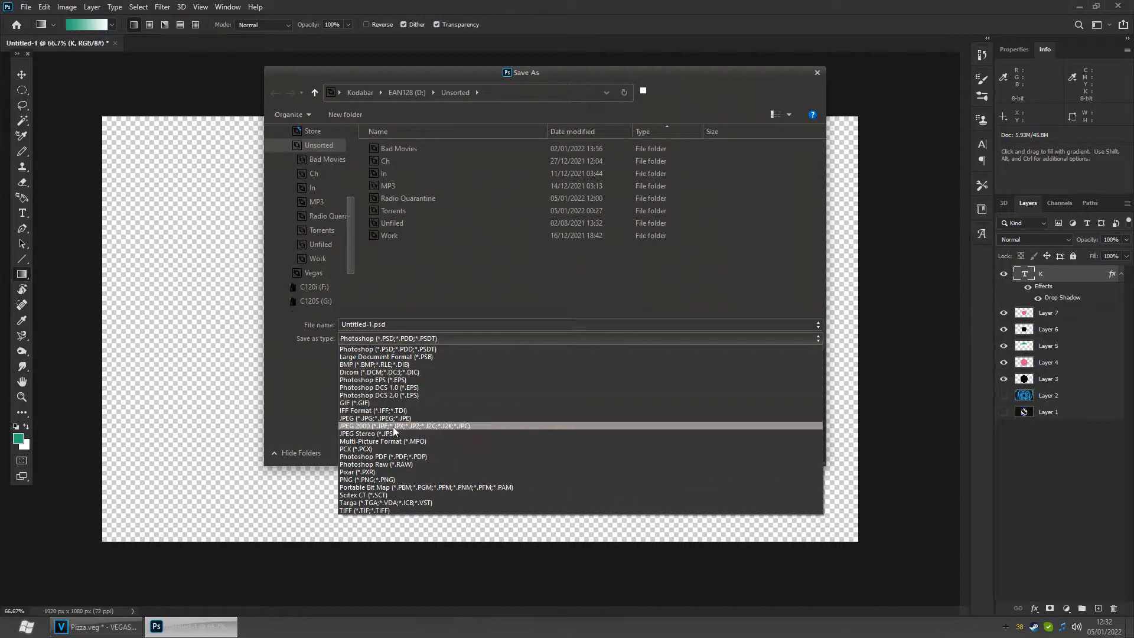
click(366, 479)
click(406, 330)
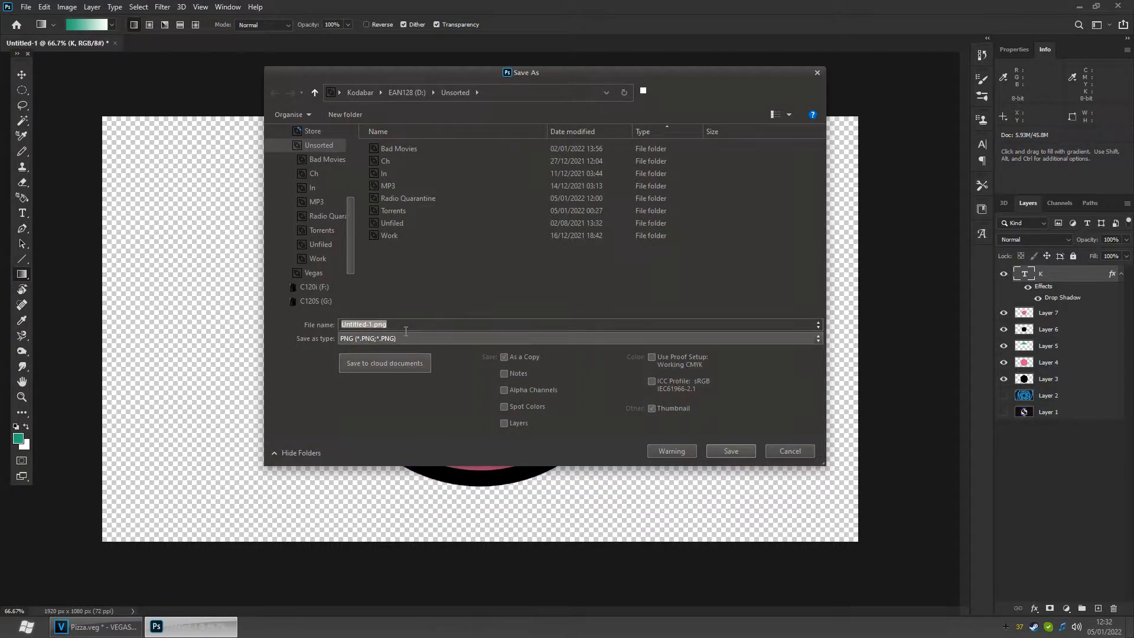
text(logo 1)
click(727, 452)
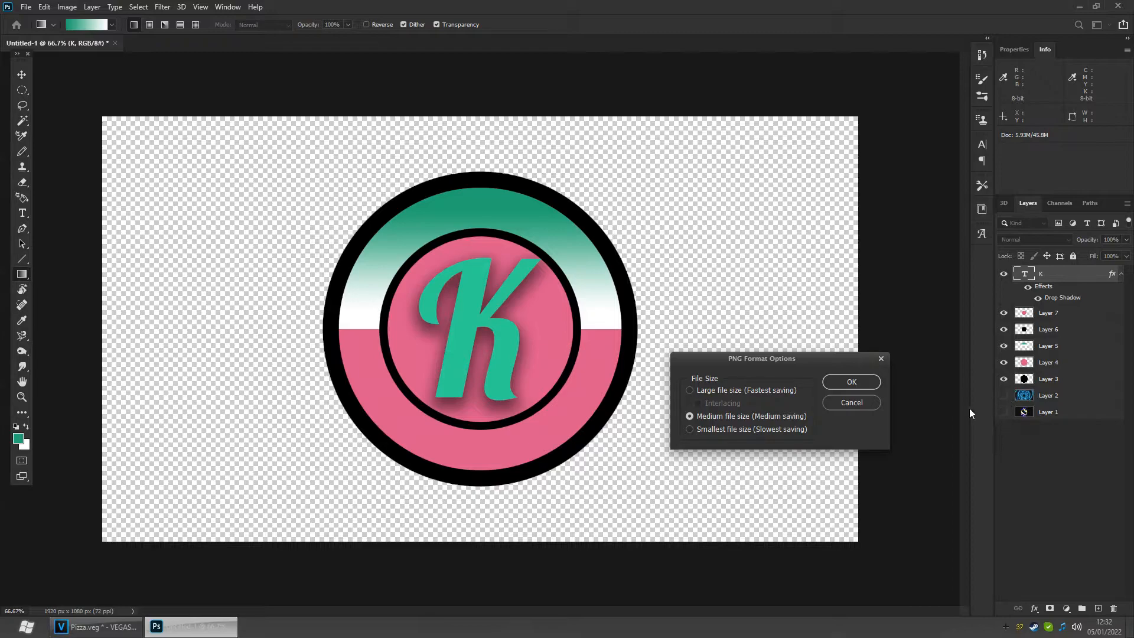
click(851, 383)
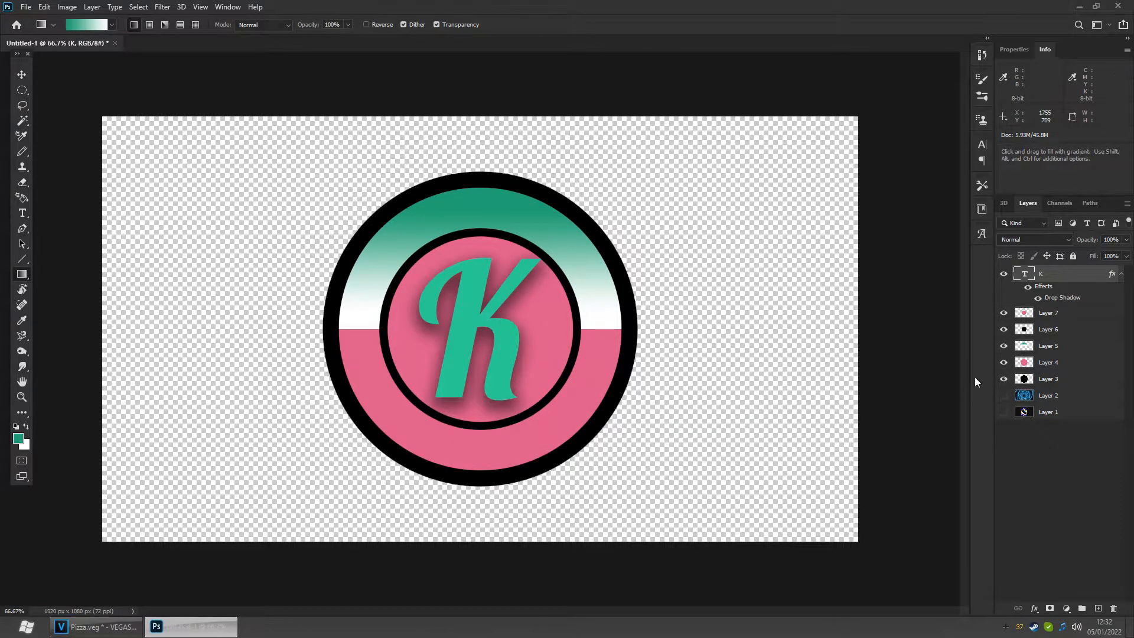
- Select Layer 7 and switch to the Rectangular Marquee tool
click(1060, 317)
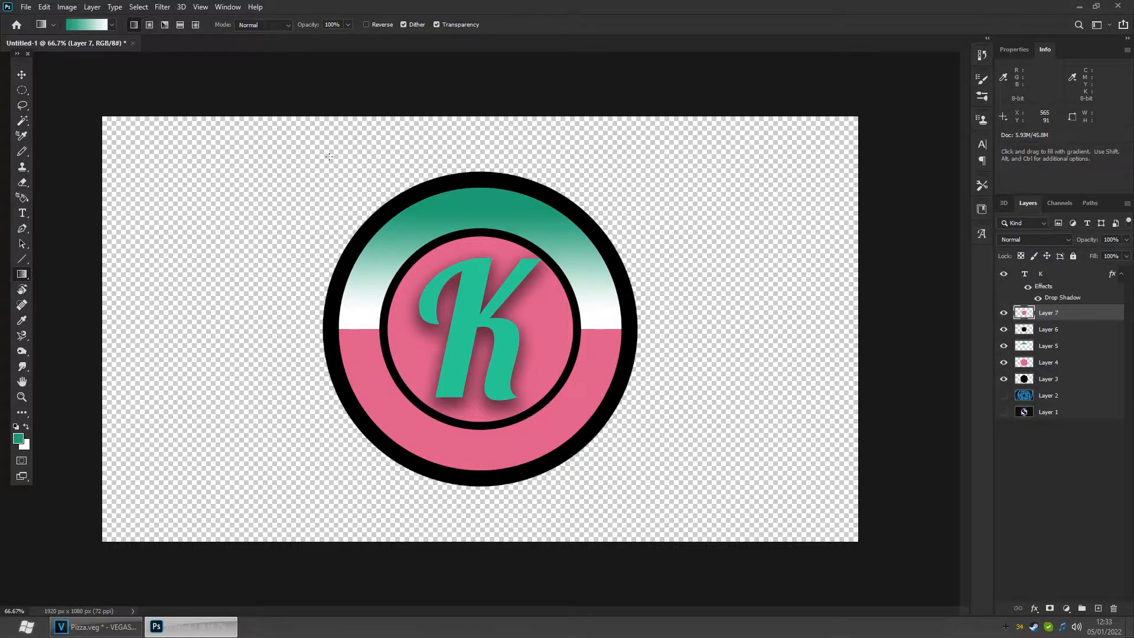
click(22, 92)
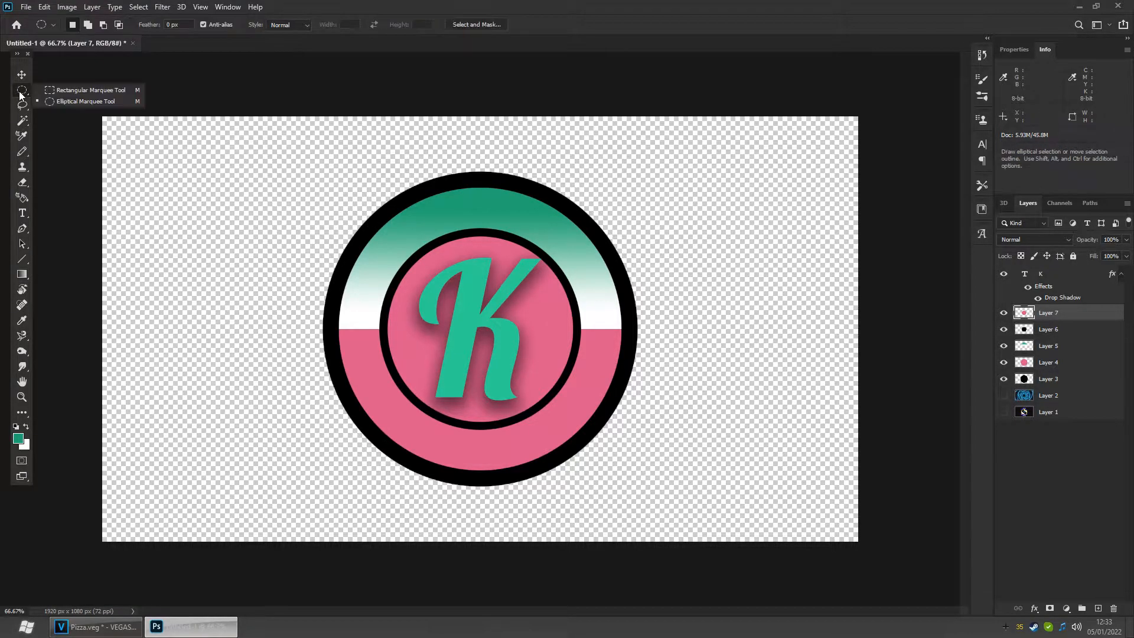
click(49, 92)
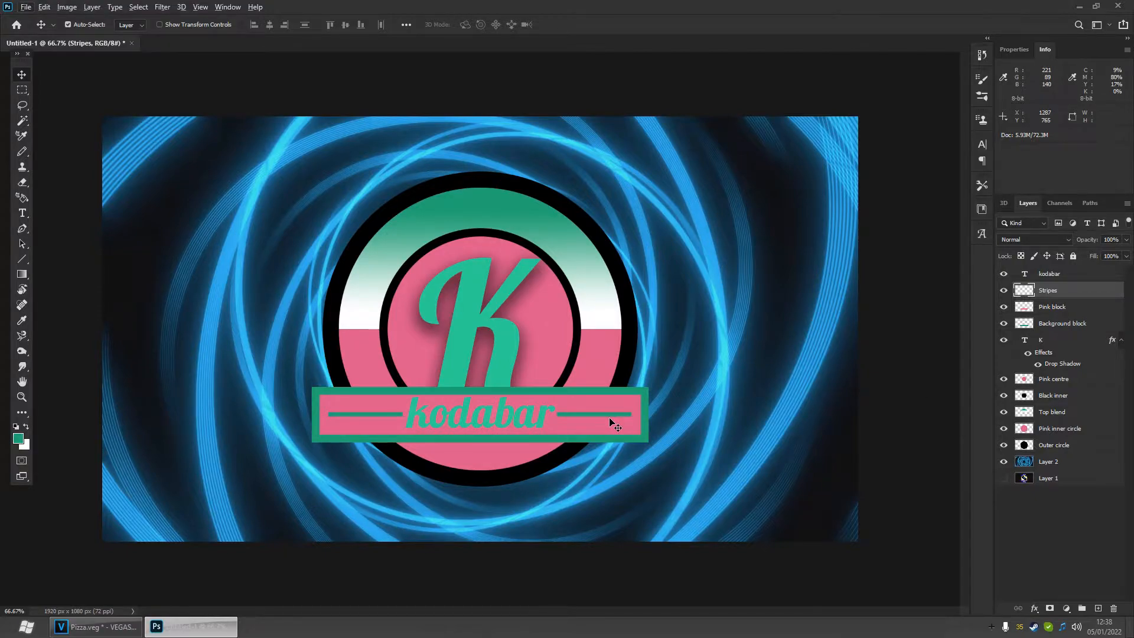
- Toggle the visibility of the banner layers on and off to compare the design with and without them
click(1010, 293)
click(1010, 294)
click(1008, 274)
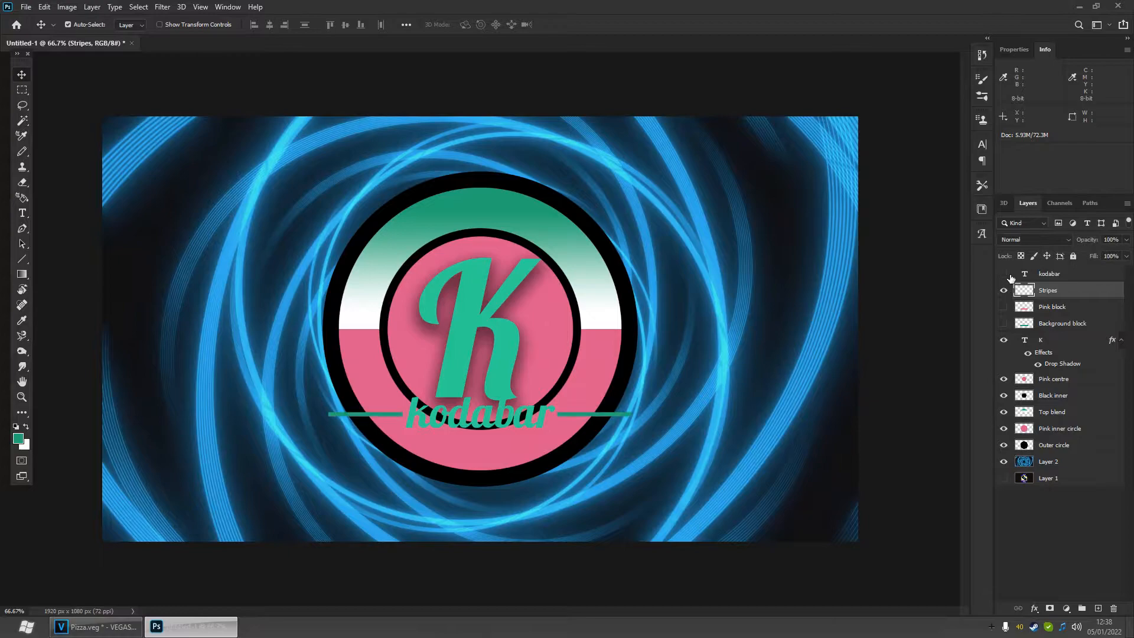
click(1005, 294)
drag(1007, 325, 1011, 277)
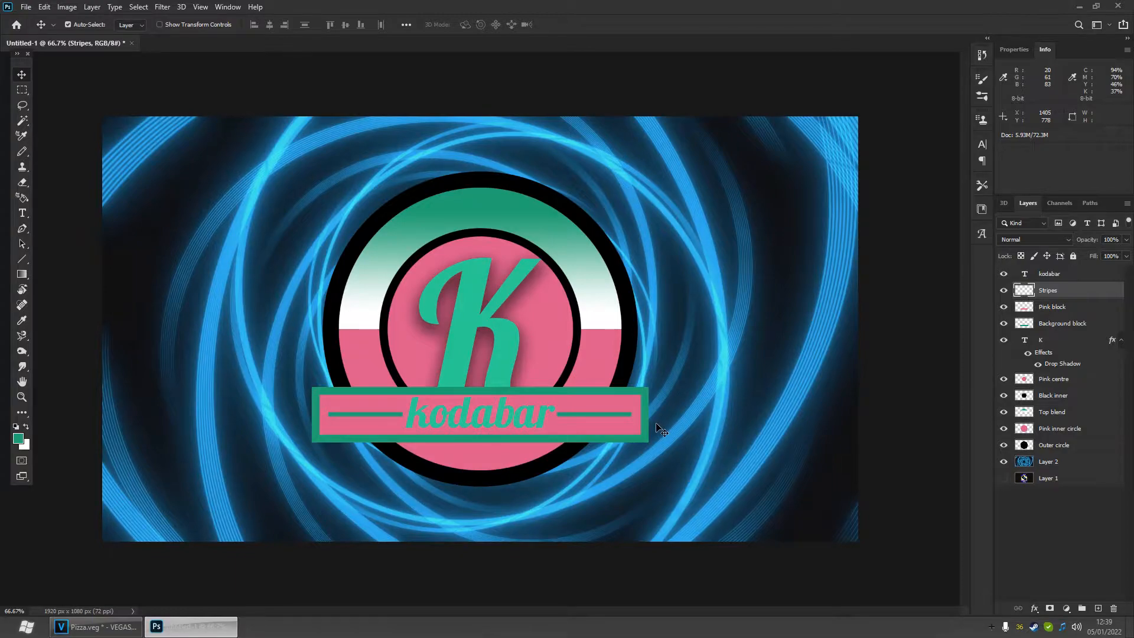
- Add a Drop Shadow to the kodabar text layer with distance 8 px, spread 9% and size 18 px
click(1066, 277)
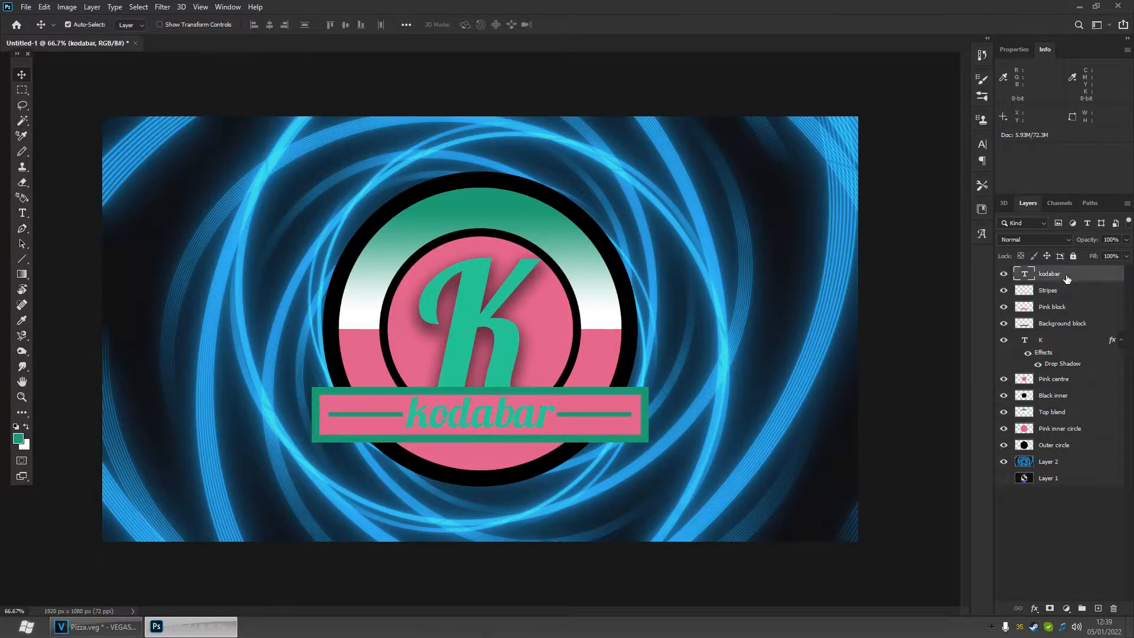
right_click(1061, 273)
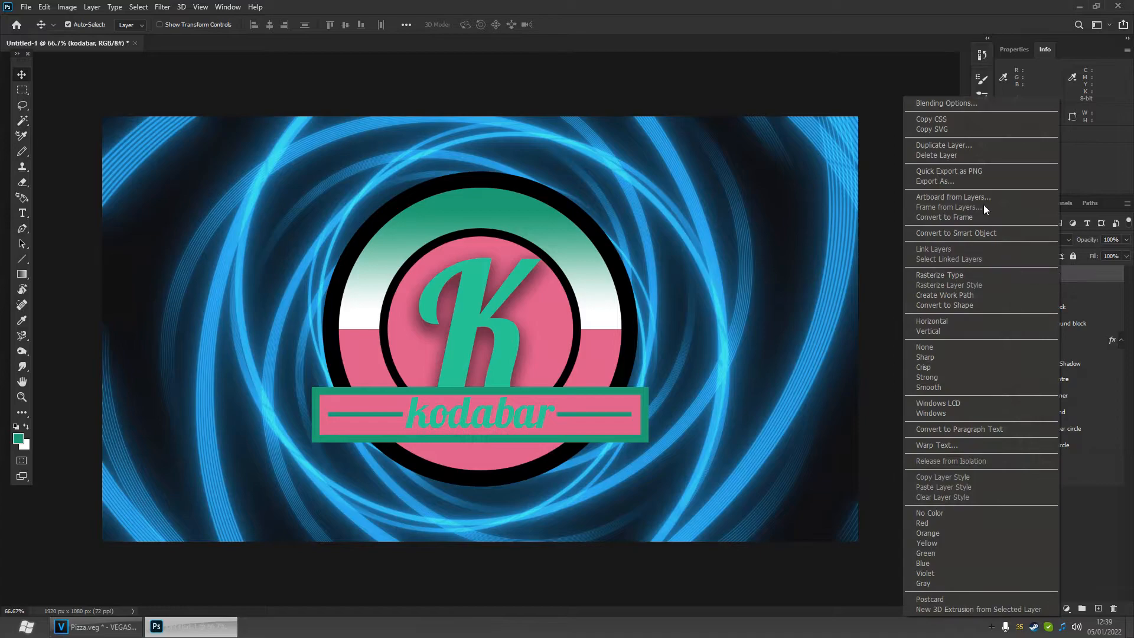
click(956, 103)
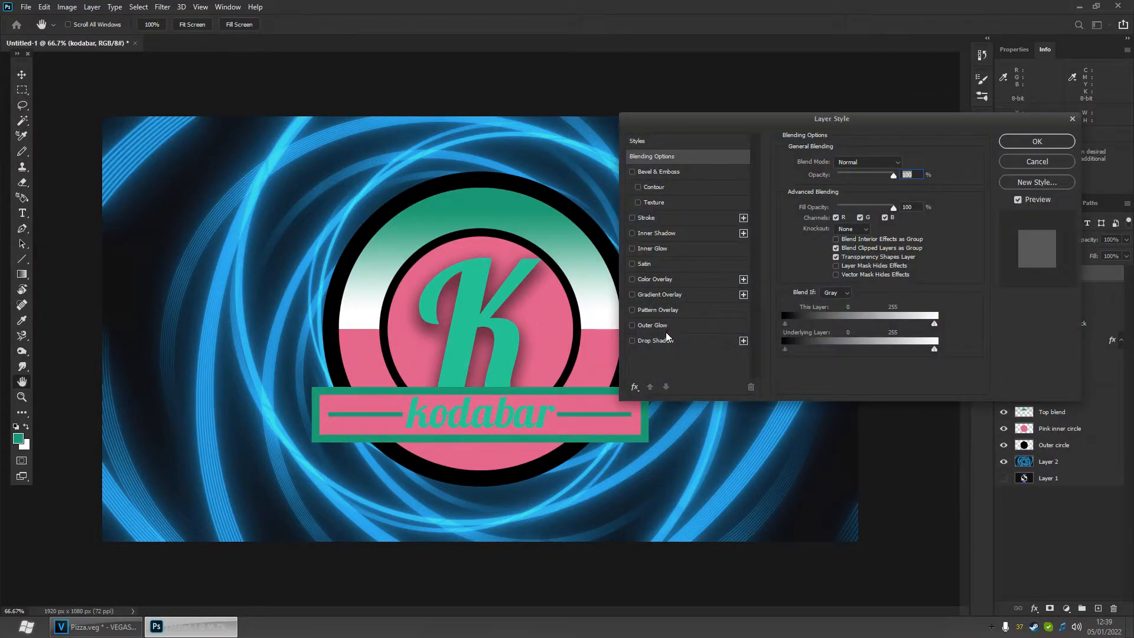
click(632, 341)
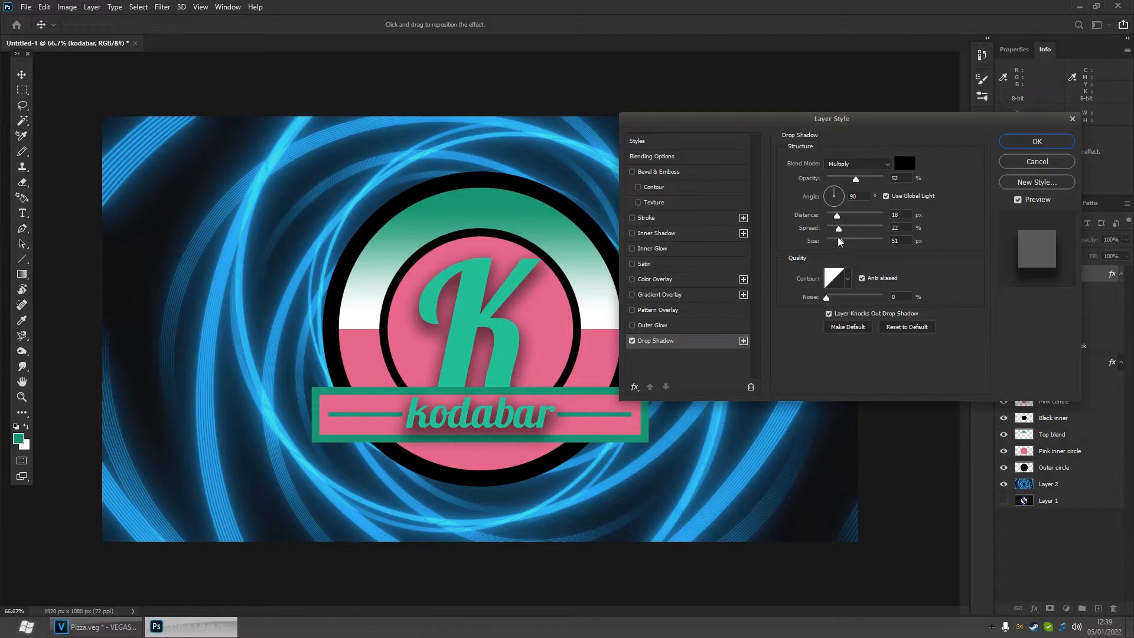
mouse_move(842, 221)
mouse_down()
mouse_move(822, 223)
mouse_move(833, 220)
mouse_up()
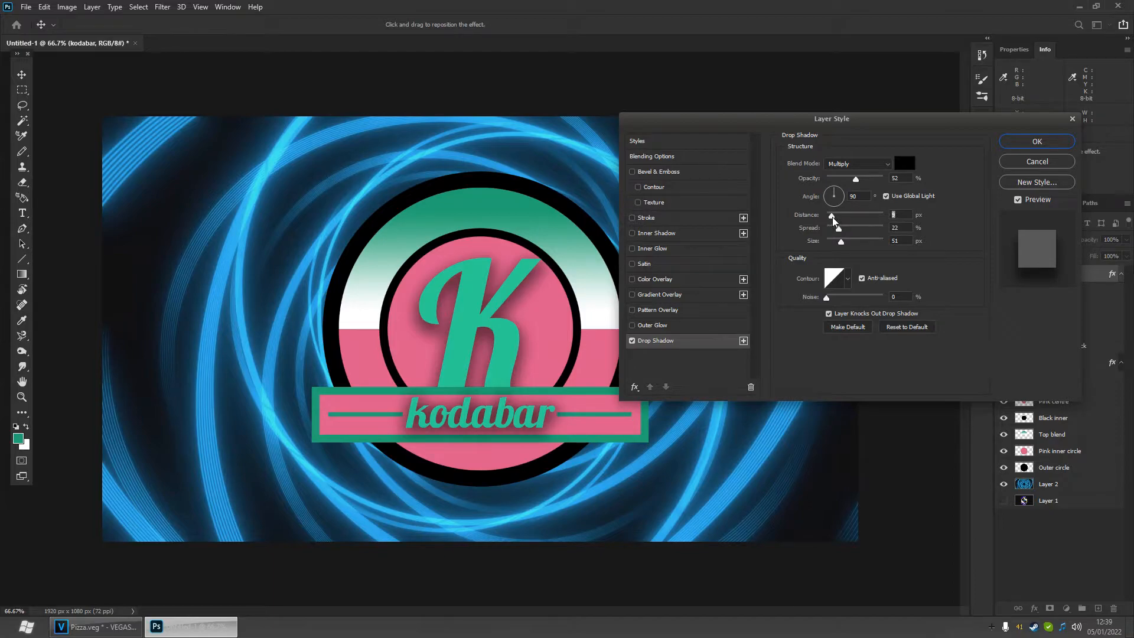
drag(841, 235, 834, 234)
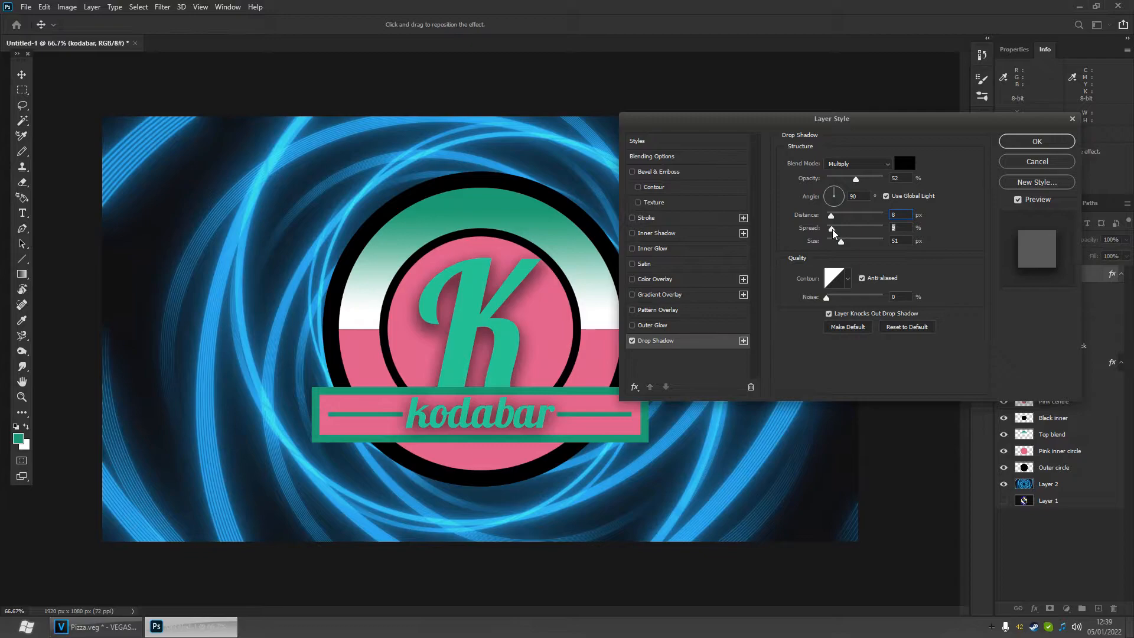
drag(841, 242, 835, 244)
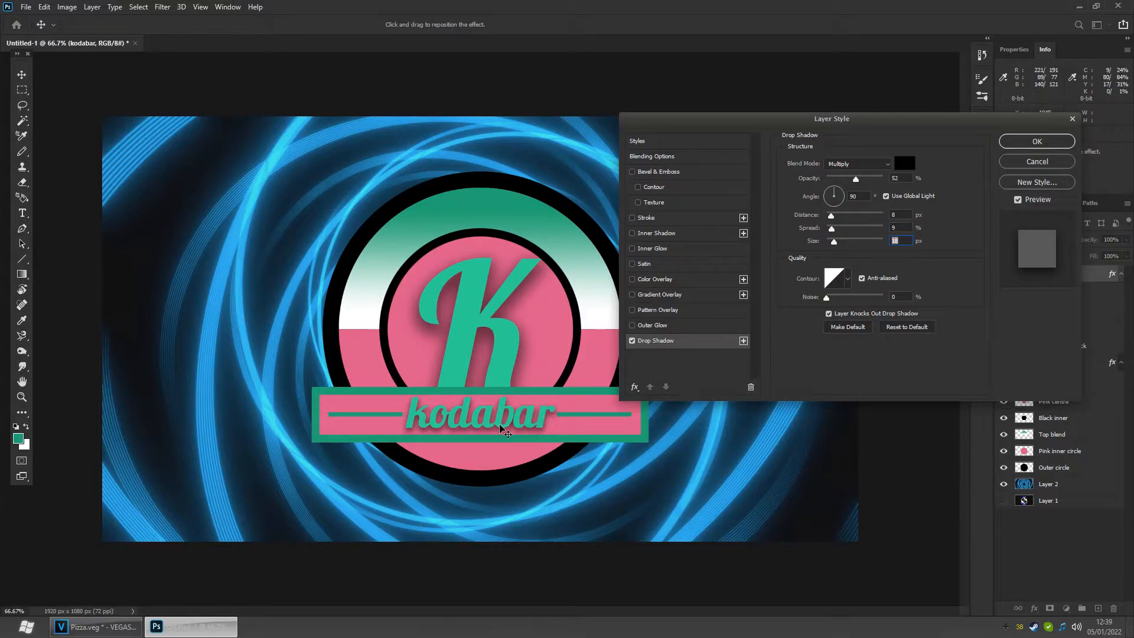
click(1036, 142)
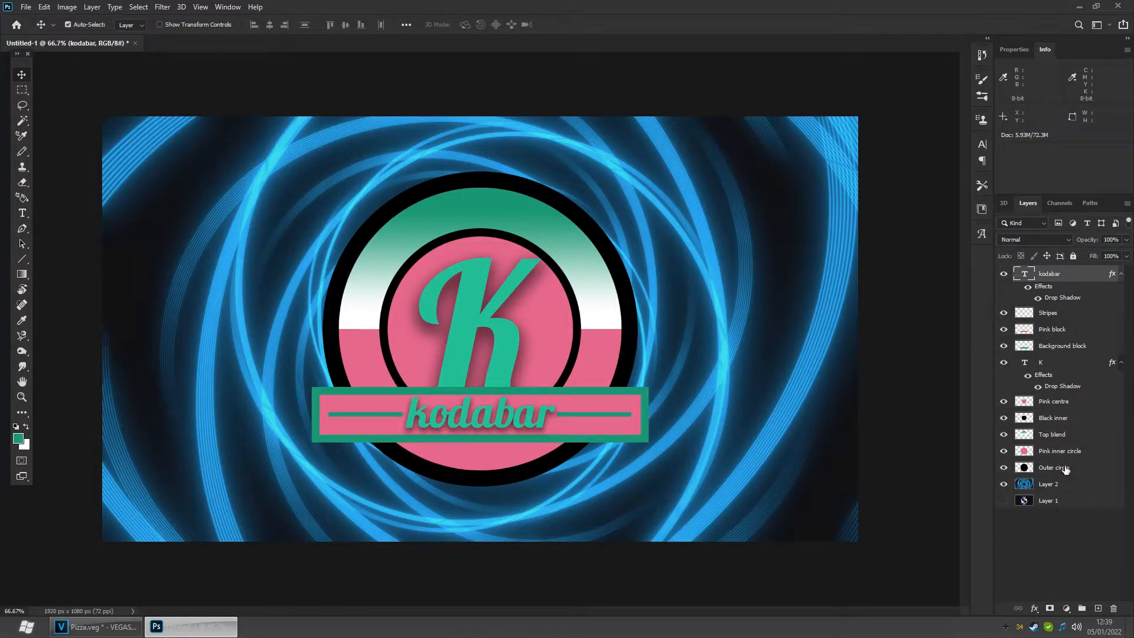
- Check the outer circle, background block, pink block and stripes layers by toggling their visibility
click(1061, 469)
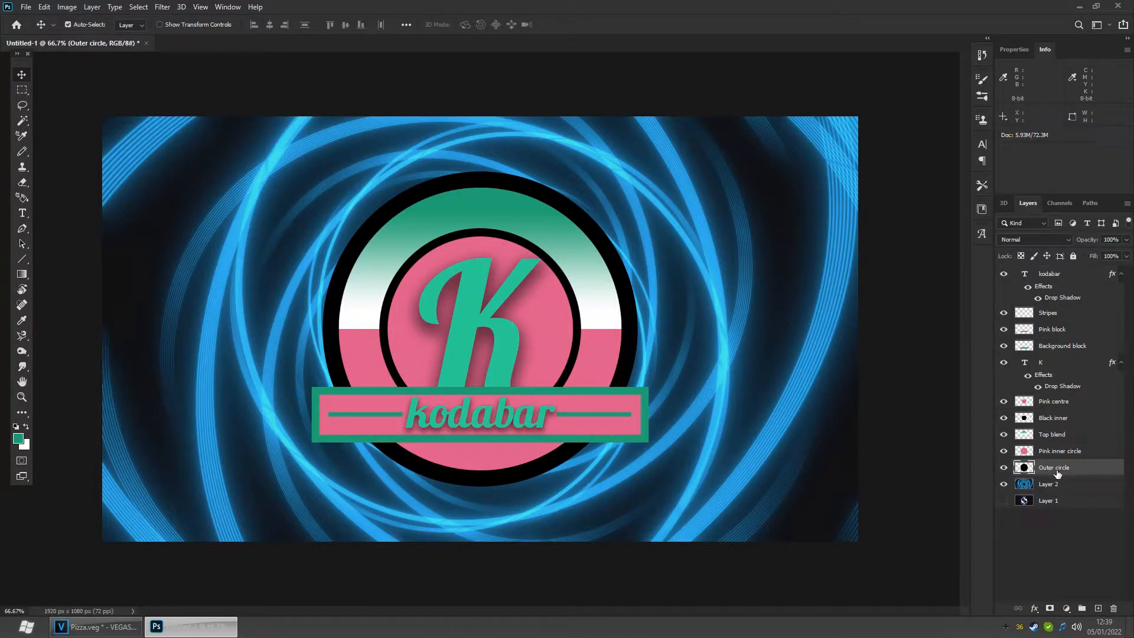
click(1004, 467)
click(1004, 467)
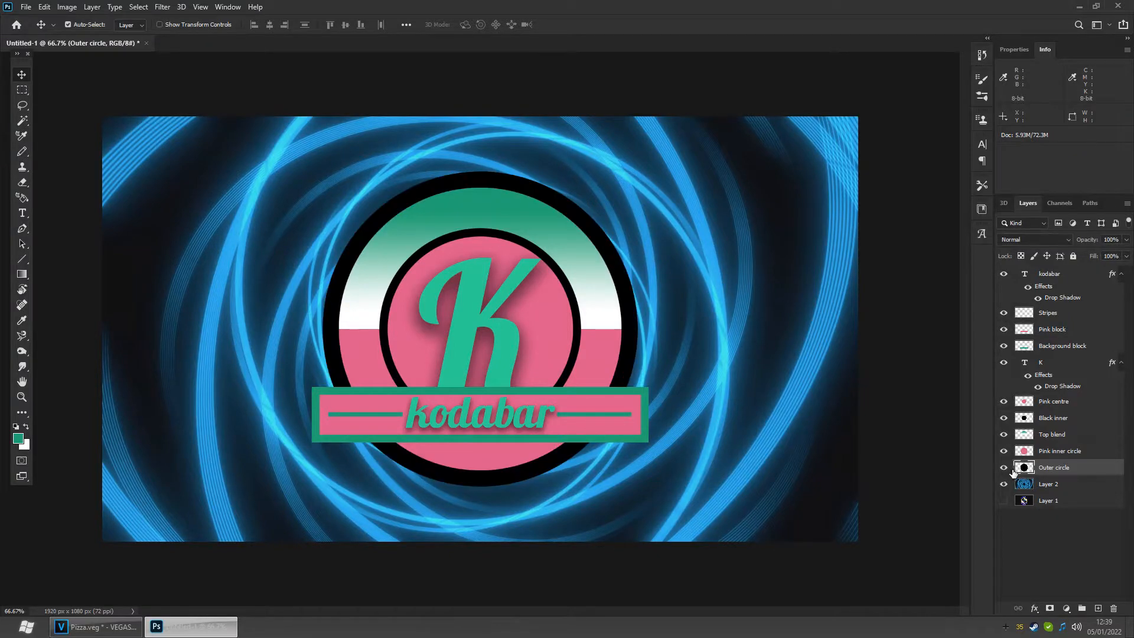
click(1099, 454)
click(1073, 469)
click(1053, 348)
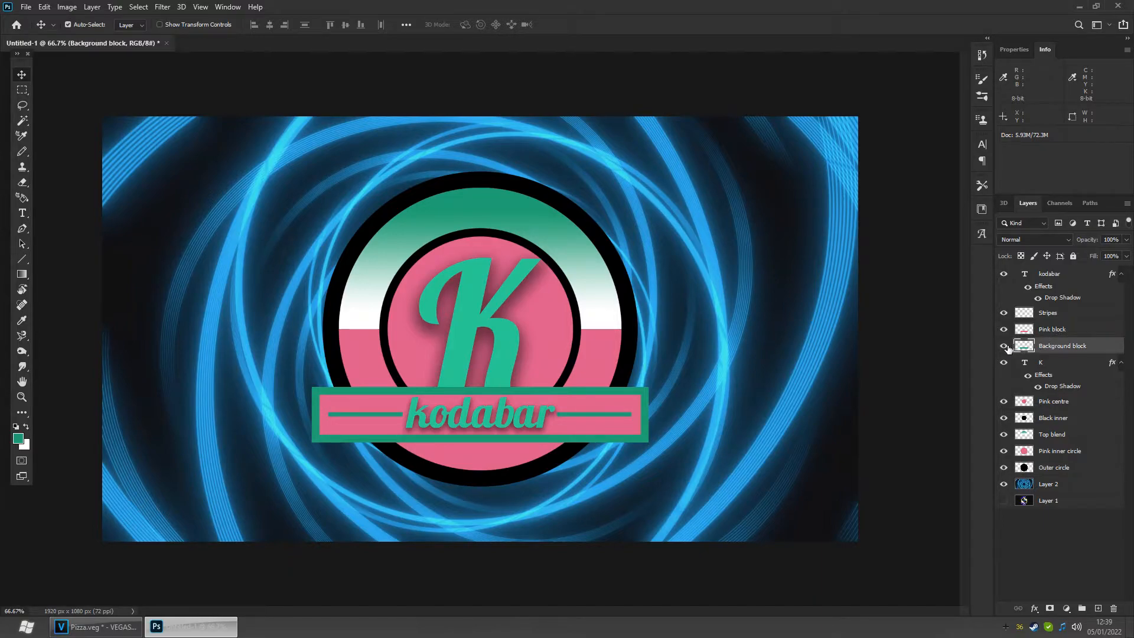
click(1005, 346)
click(1005, 346)
click(1071, 333)
click(1004, 329)
click(1004, 329)
click(1014, 317)
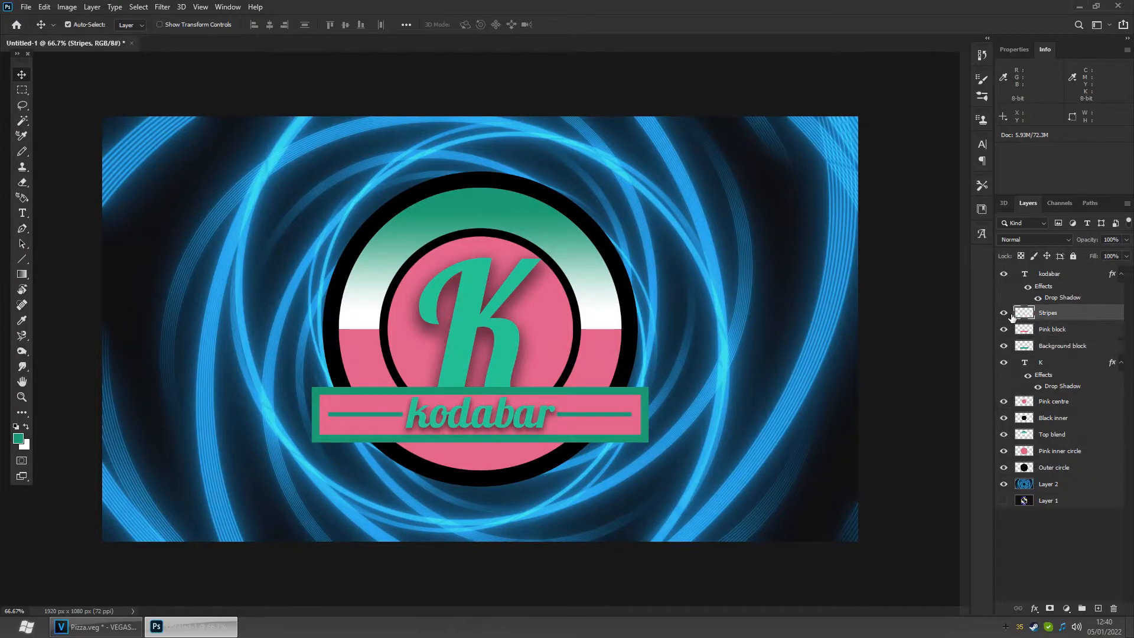
click(1004, 313)
click(1003, 313)
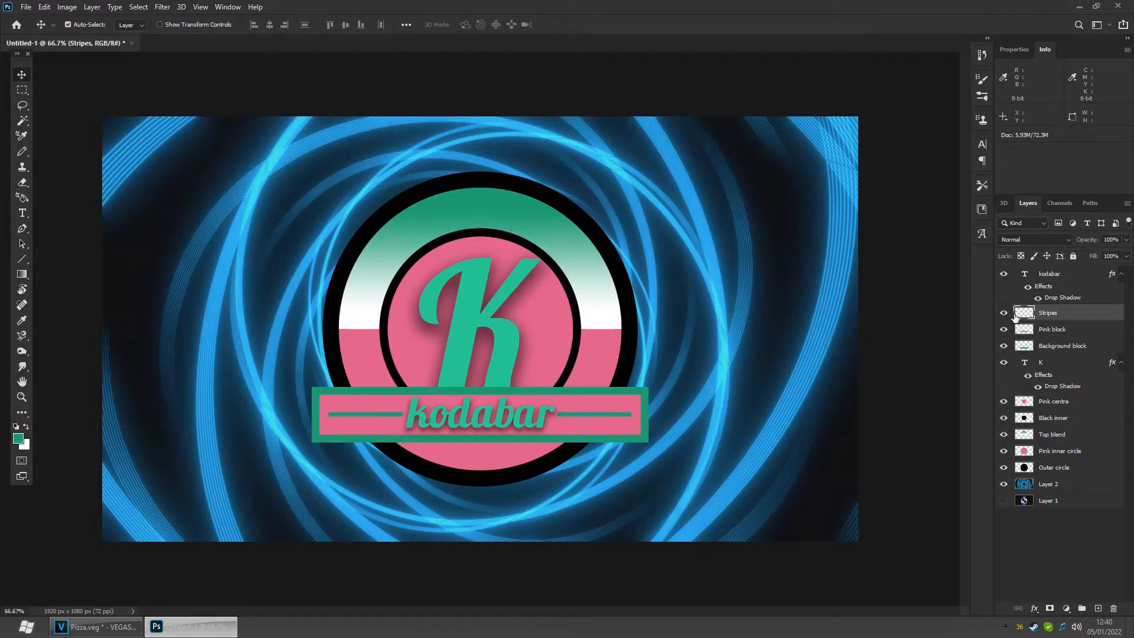
- Turn the background block layer black with Hue/Saturation, enabling Colorize and setting lightness to -100
click(1056, 348)
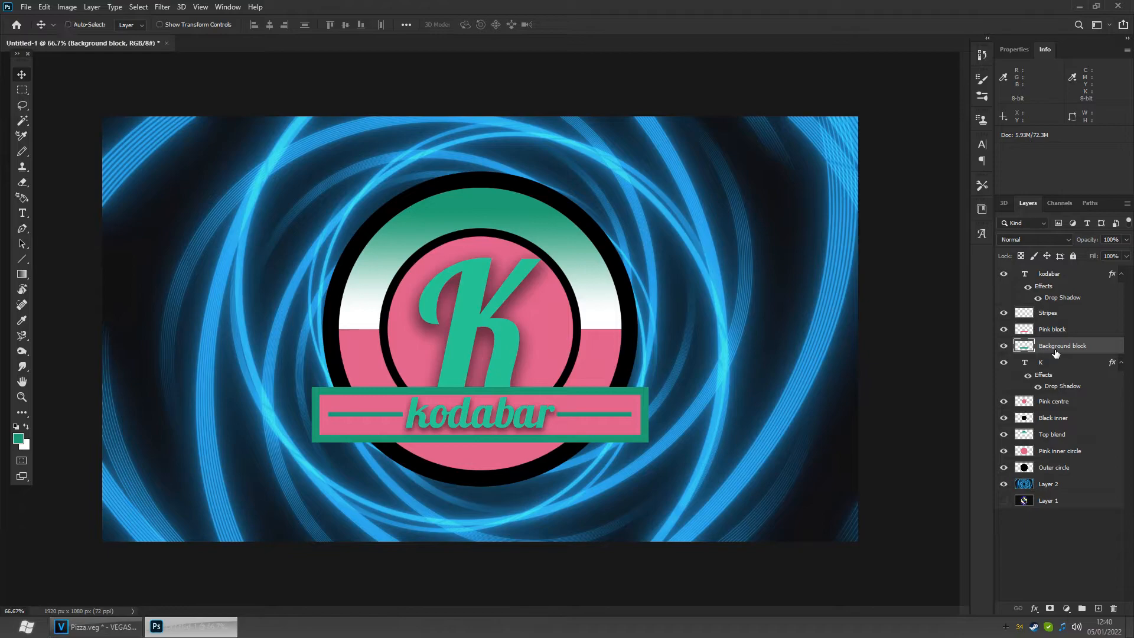
key(ctrl+u)
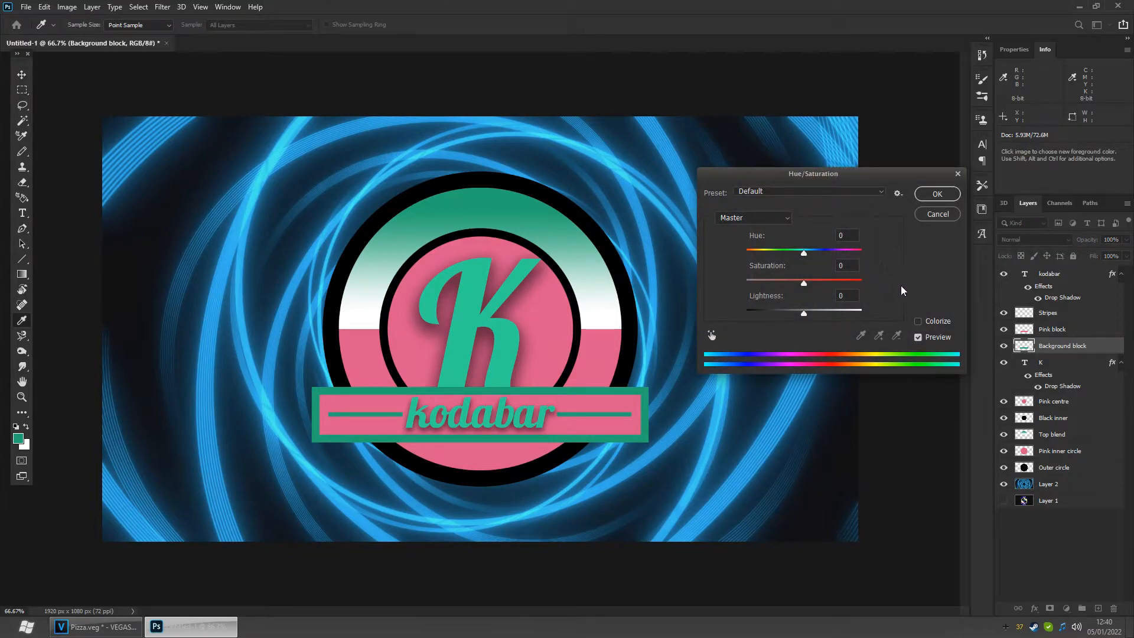
click(918, 321)
drag(802, 312, 745, 315)
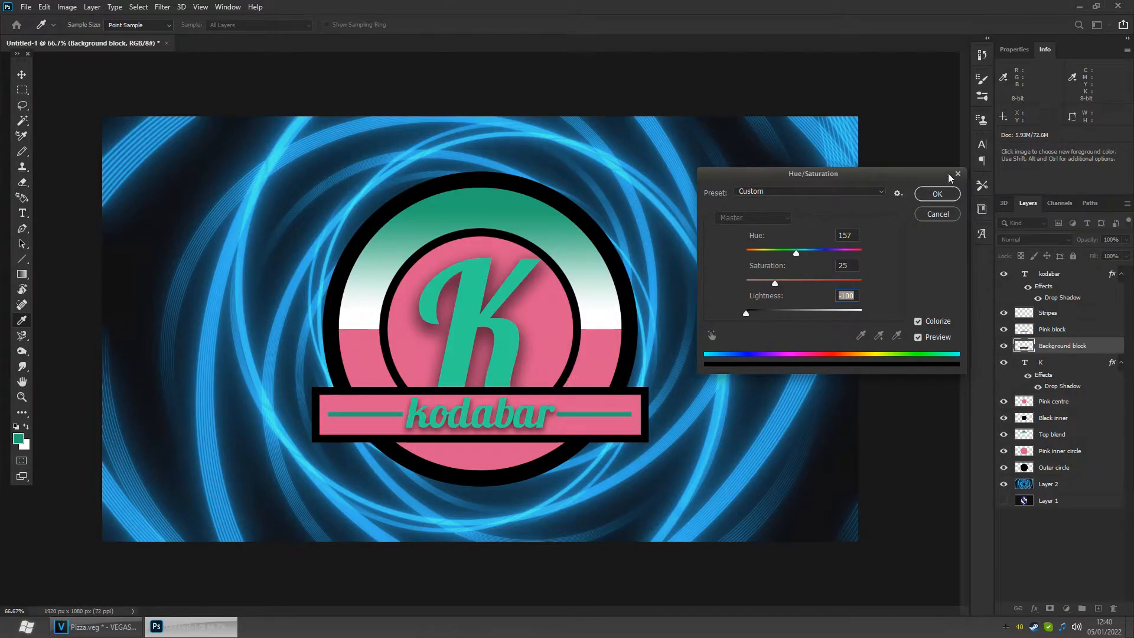
click(938, 193)
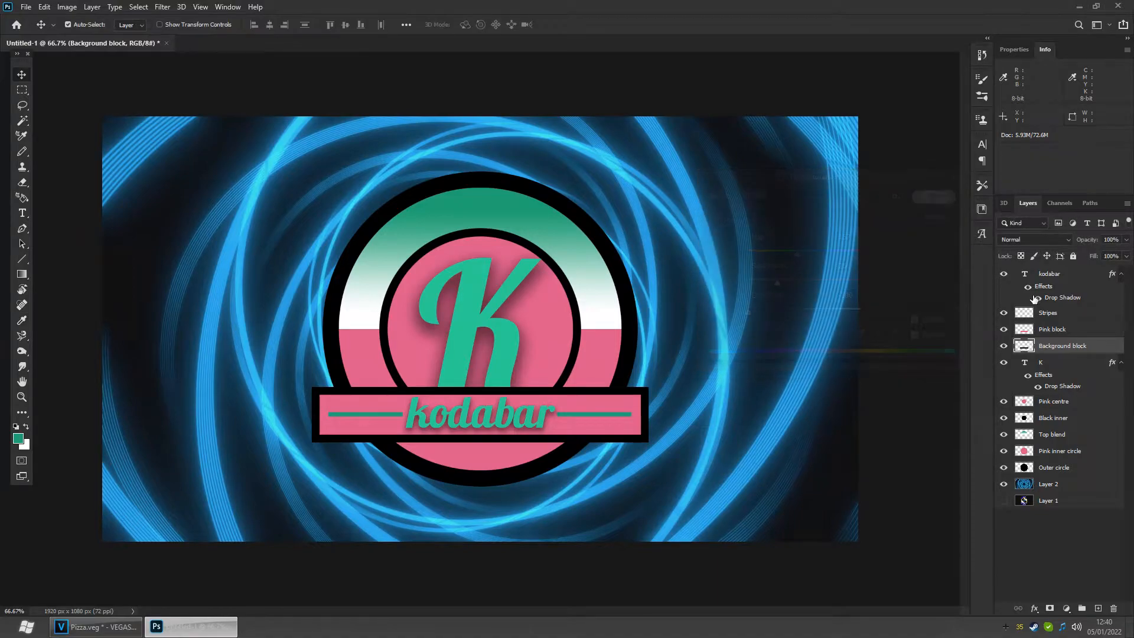
- Apply a Drop Shadow layer style to the background block layer
right_click(1067, 344)
click(971, 141)
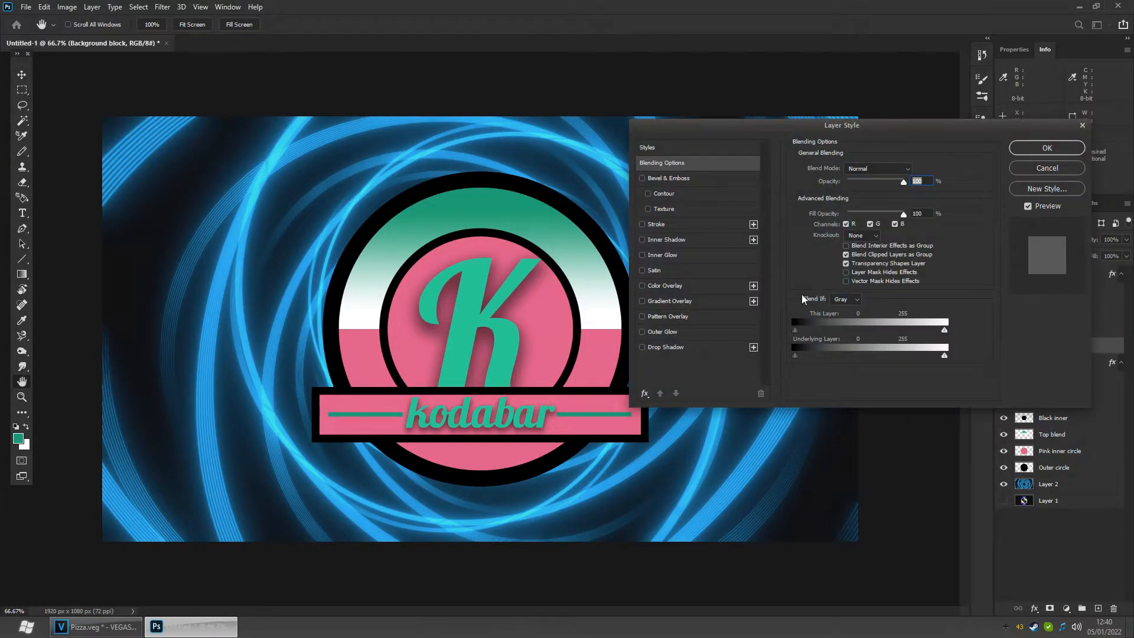
click(666, 347)
click(642, 348)
click(643, 348)
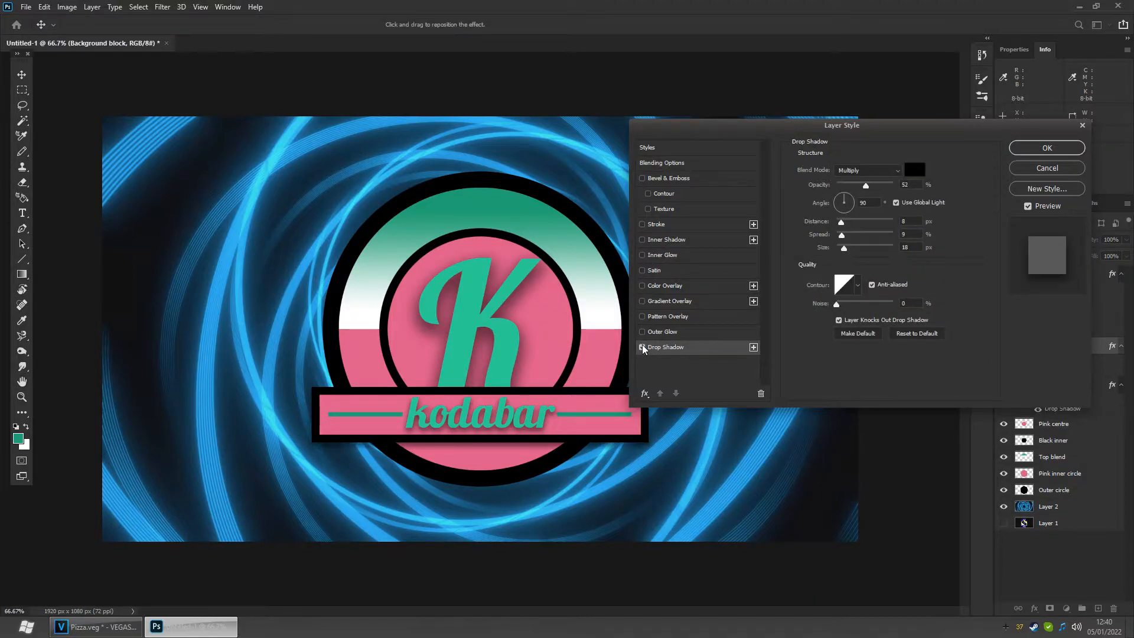
click(643, 347)
click(642, 347)
click(642, 347)
click(643, 348)
click(1030, 149)
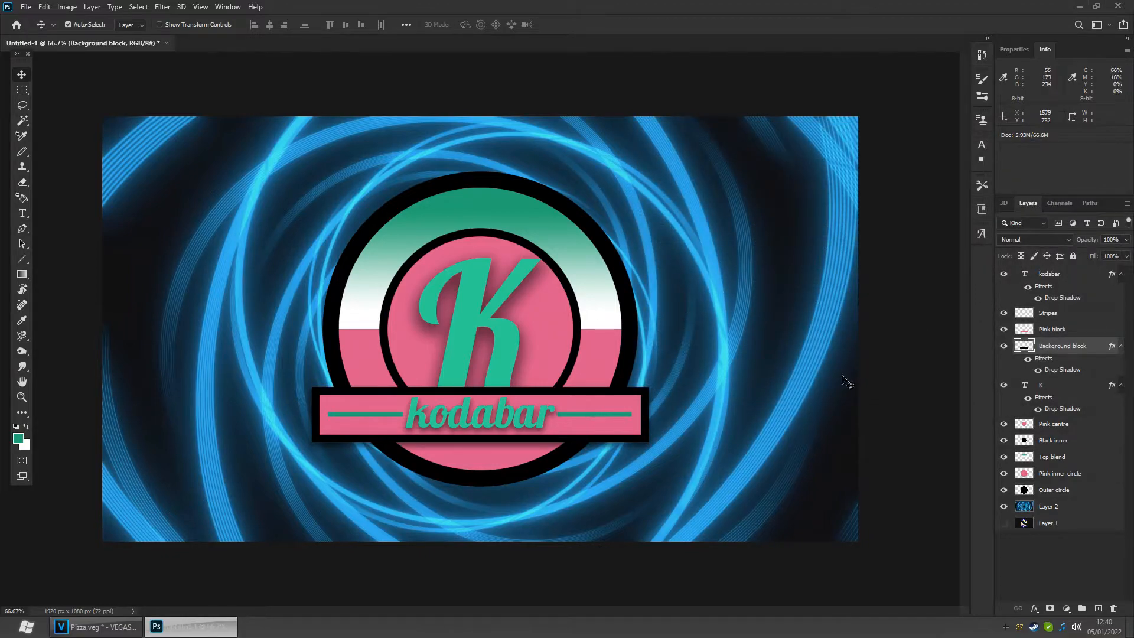
- Colorize the stripes layer with Hue/Saturation: hue +149, saturation +100, and raise the lightness
click(1057, 319)
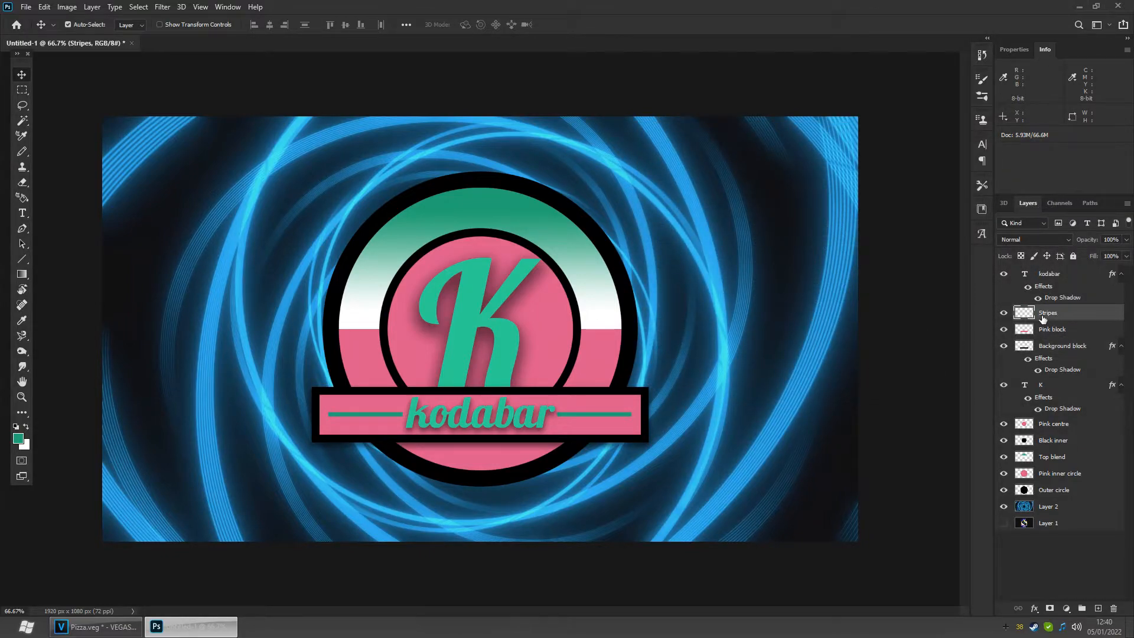
key(ctrl+u)
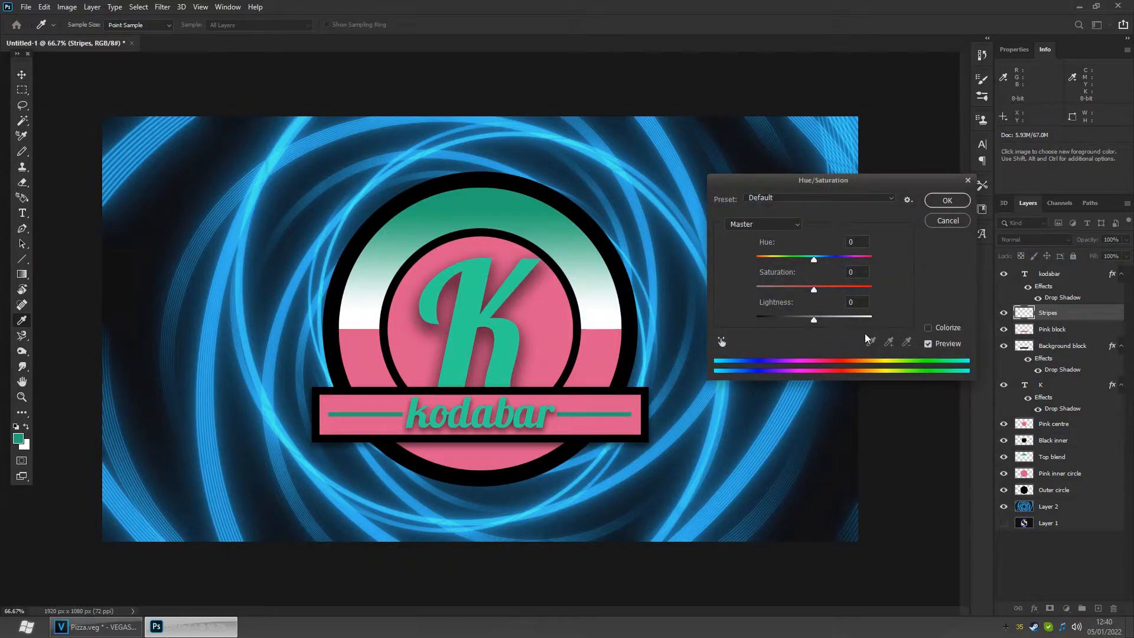
click(928, 328)
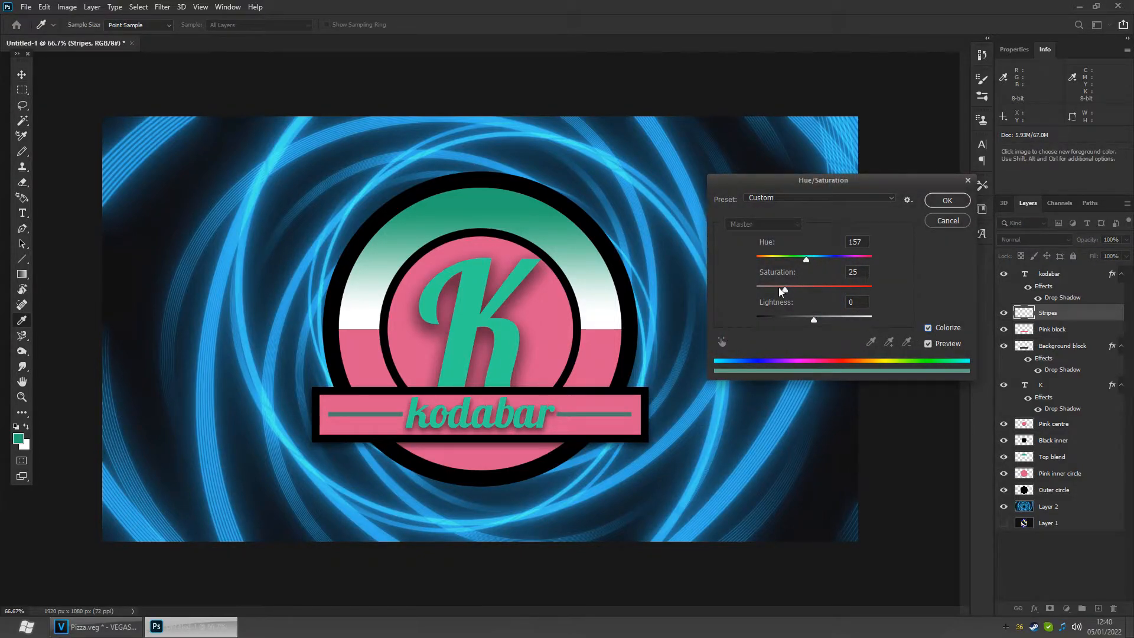
drag(787, 290, 787, 264)
drag(847, 289, 918, 295)
drag(785, 263, 807, 265)
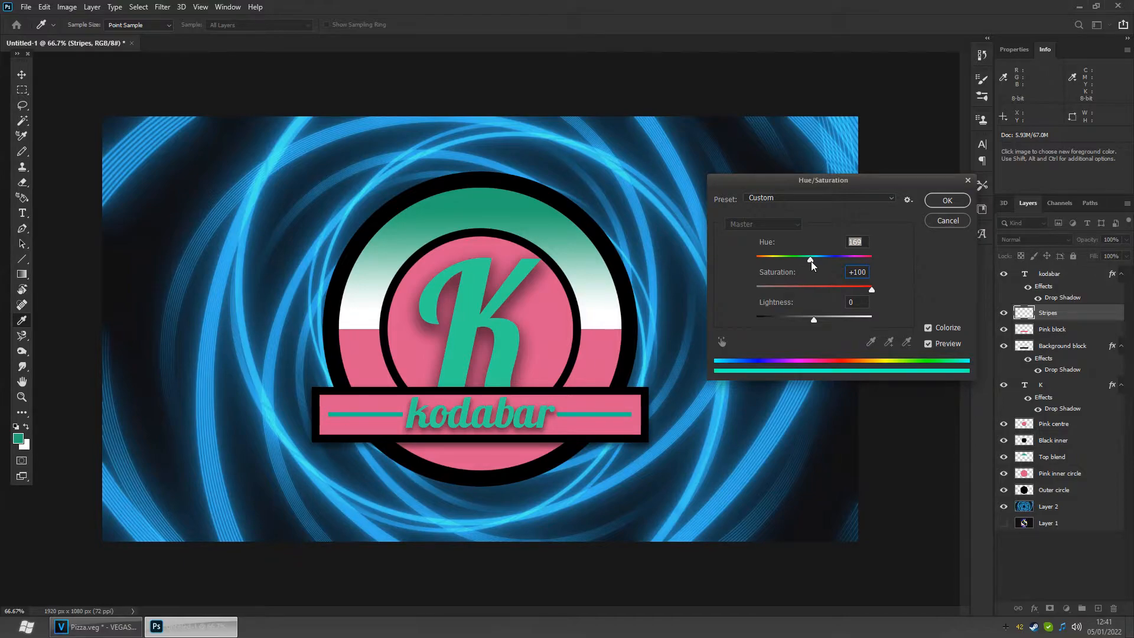
mouse_move(811, 261)
mouse_down()
mouse_move(821, 260)
mouse_move(805, 262)
mouse_up()
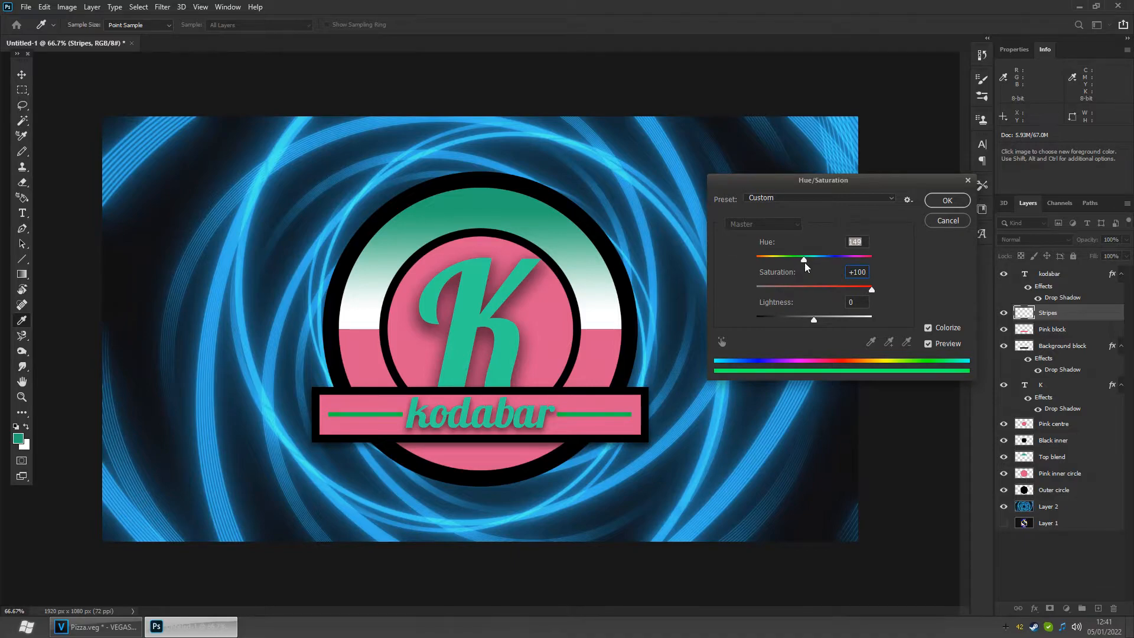
drag(814, 317, 845, 317)
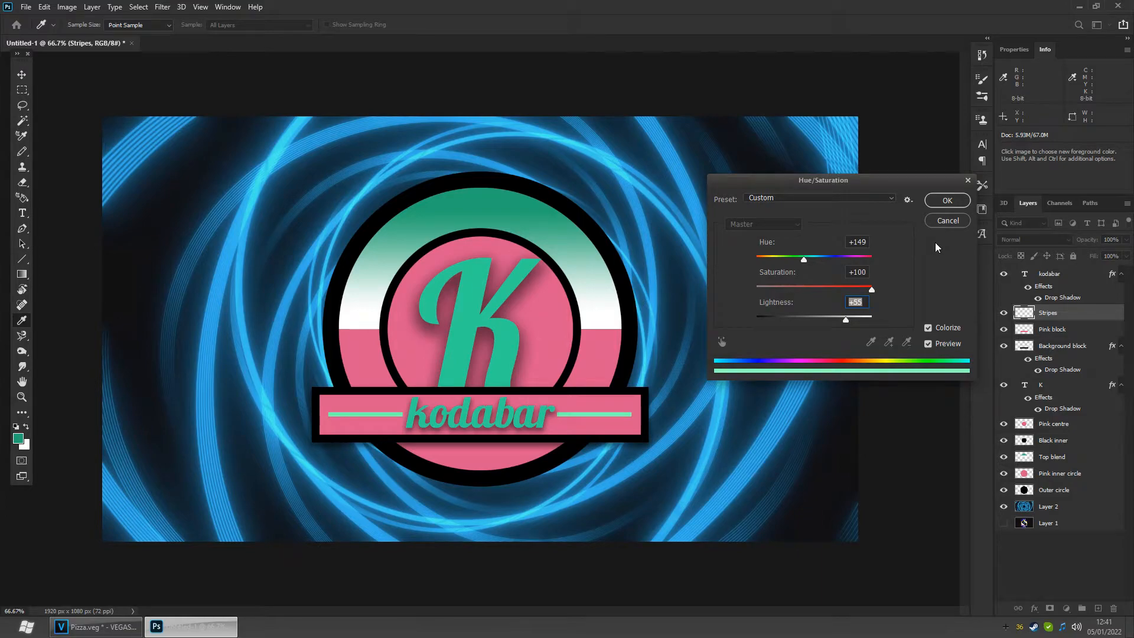
click(946, 201)
- Hide every layer below the background block and save the banner as a PNG named 'logo 2' with medium file size
key(v)
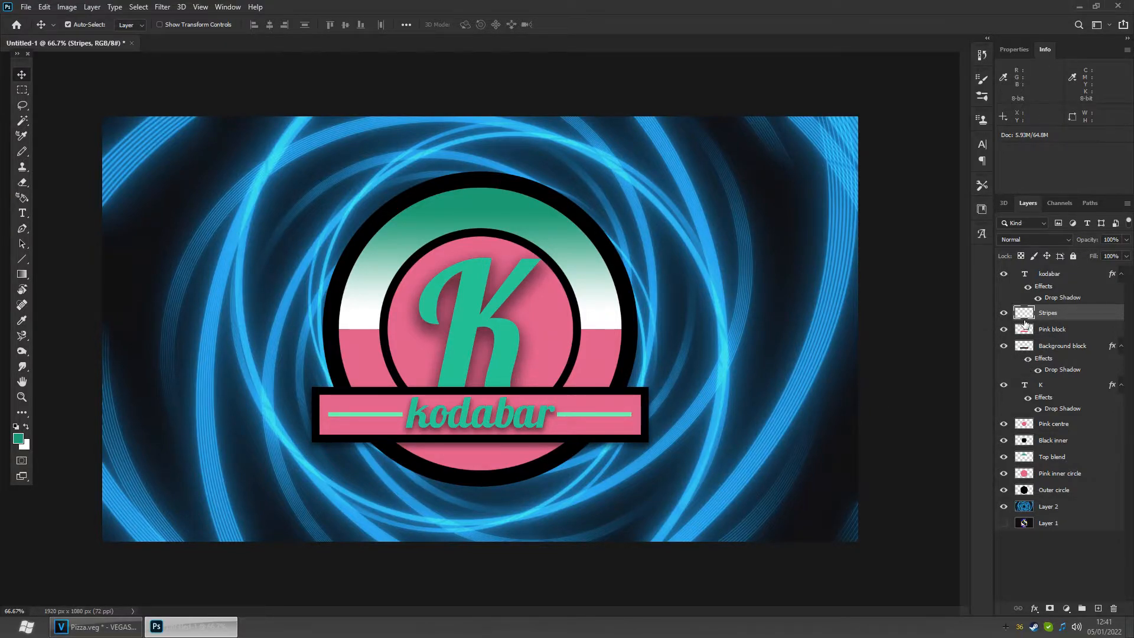
drag(1008, 388, 1007, 509)
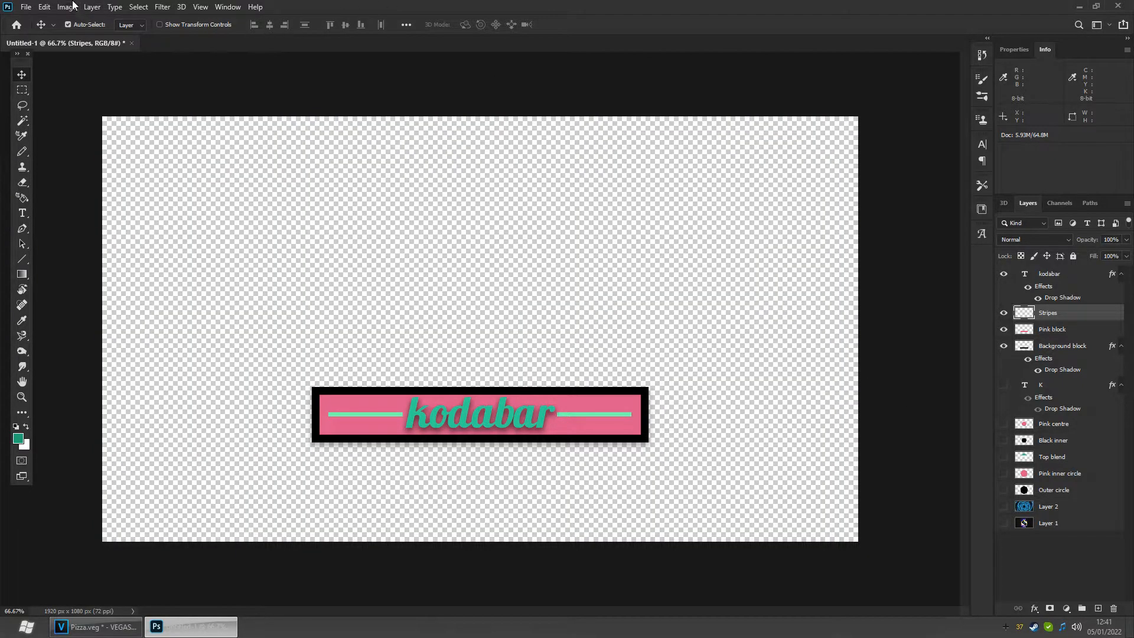
click(26, 7)
click(48, 147)
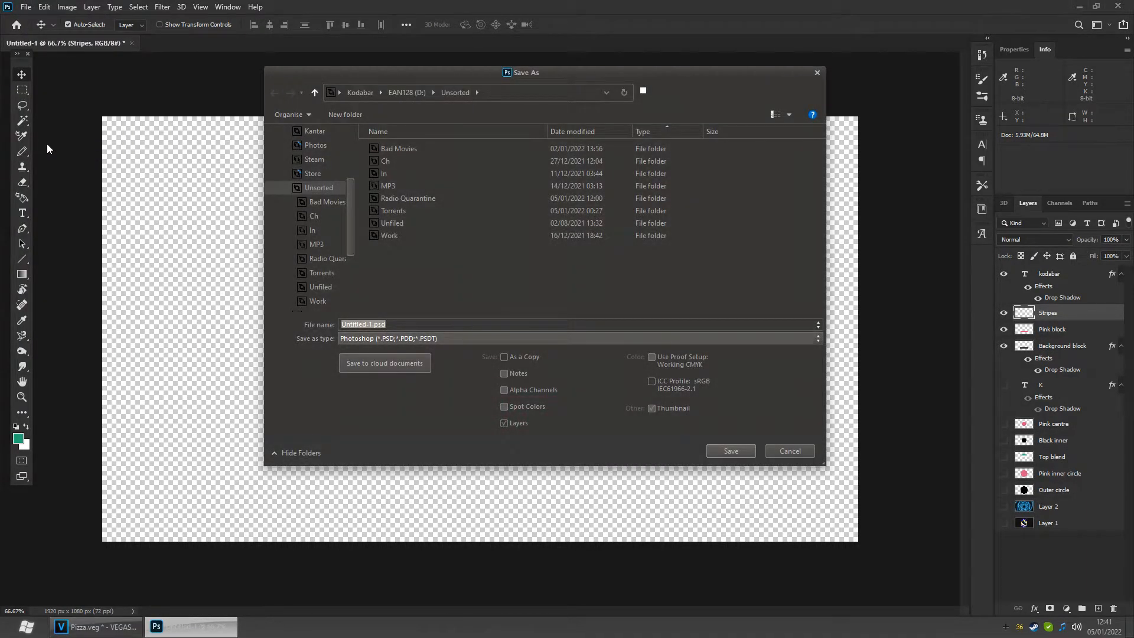
text(logo 2)
click(426, 339)
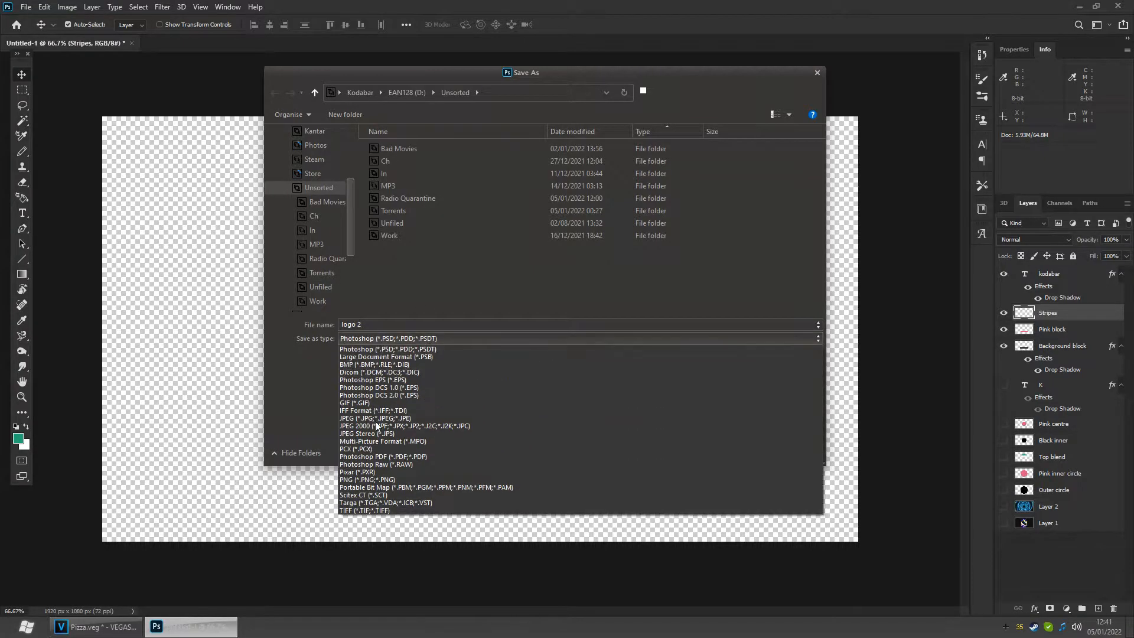
click(355, 479)
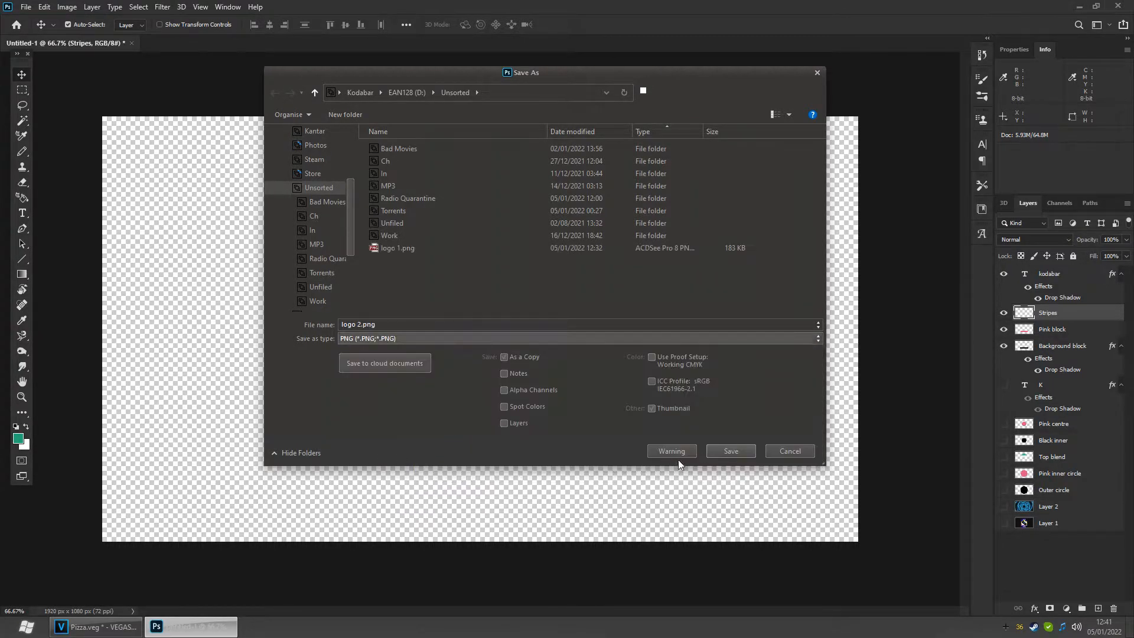
click(731, 451)
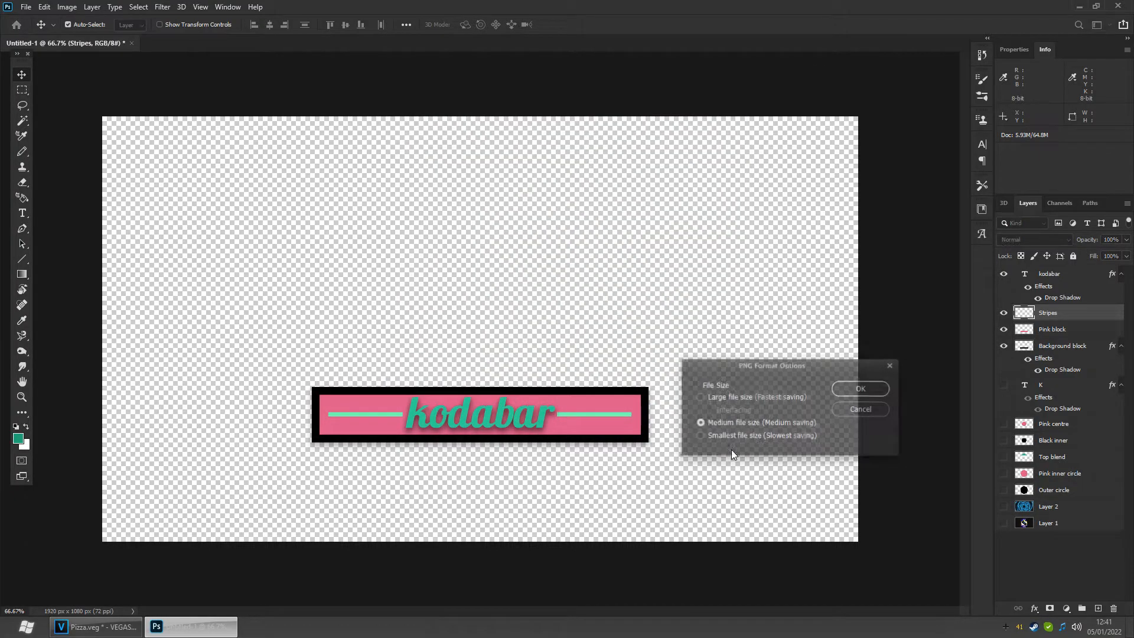
click(857, 389)
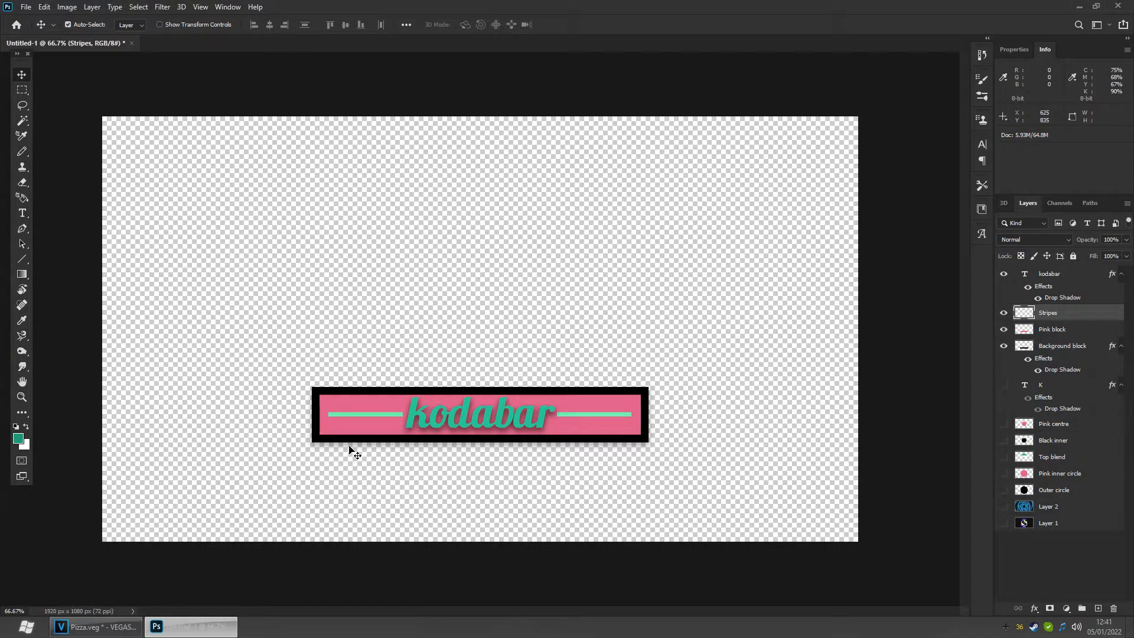
- Zoom in on the banner's lower edge and toggle the background block's drop shadow effect to inspect it
click(22, 397)
drag(462, 473, 531, 534)
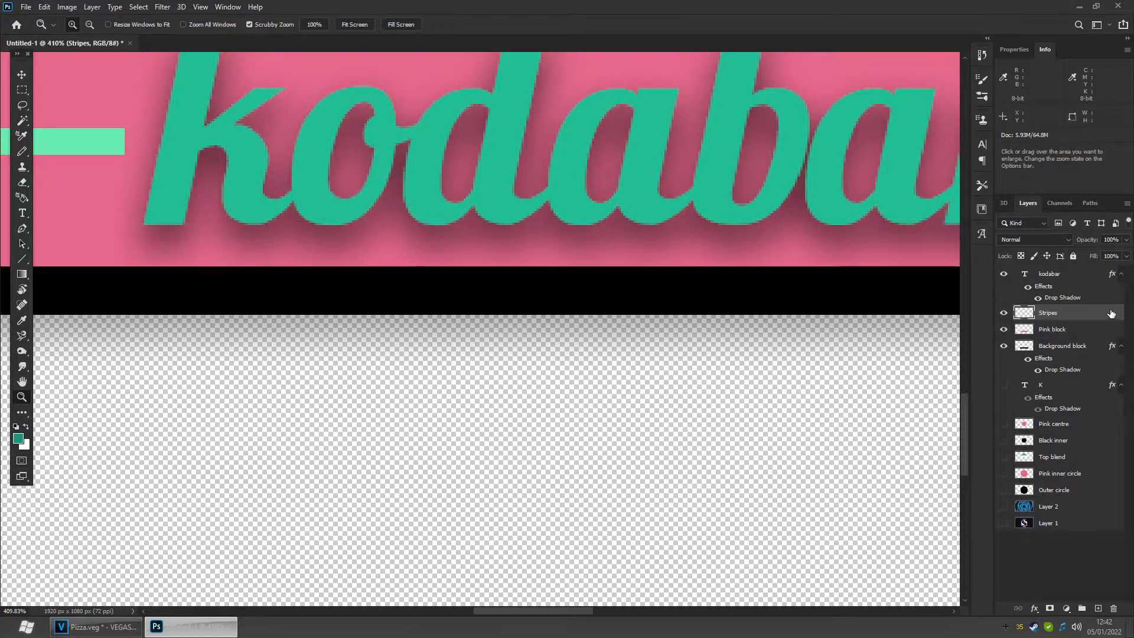
click(1073, 289)
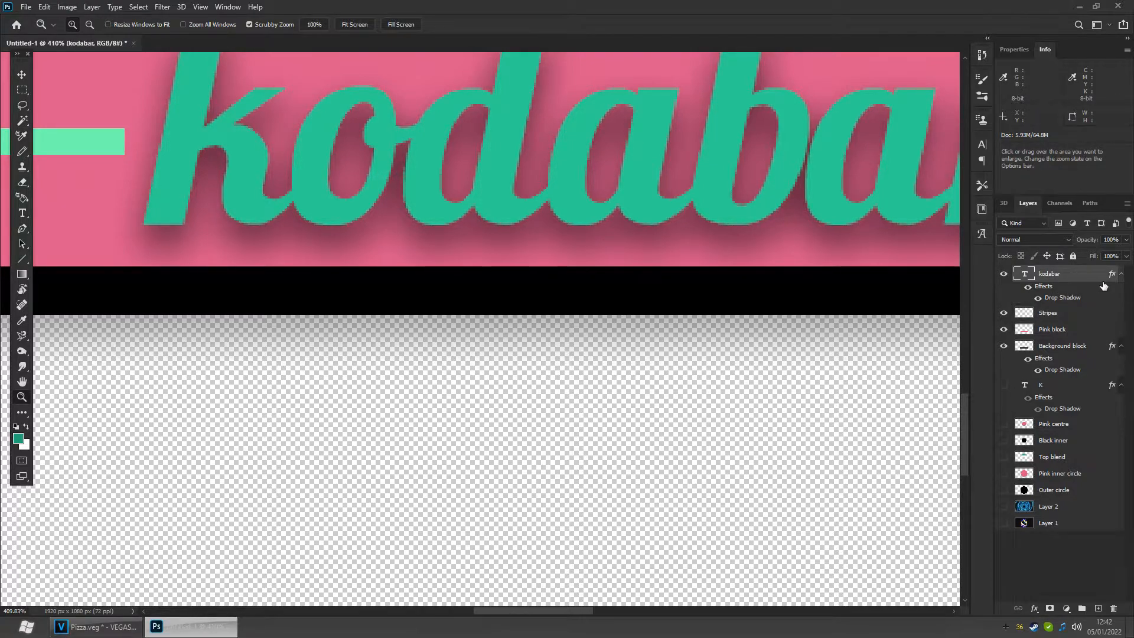
click(1069, 348)
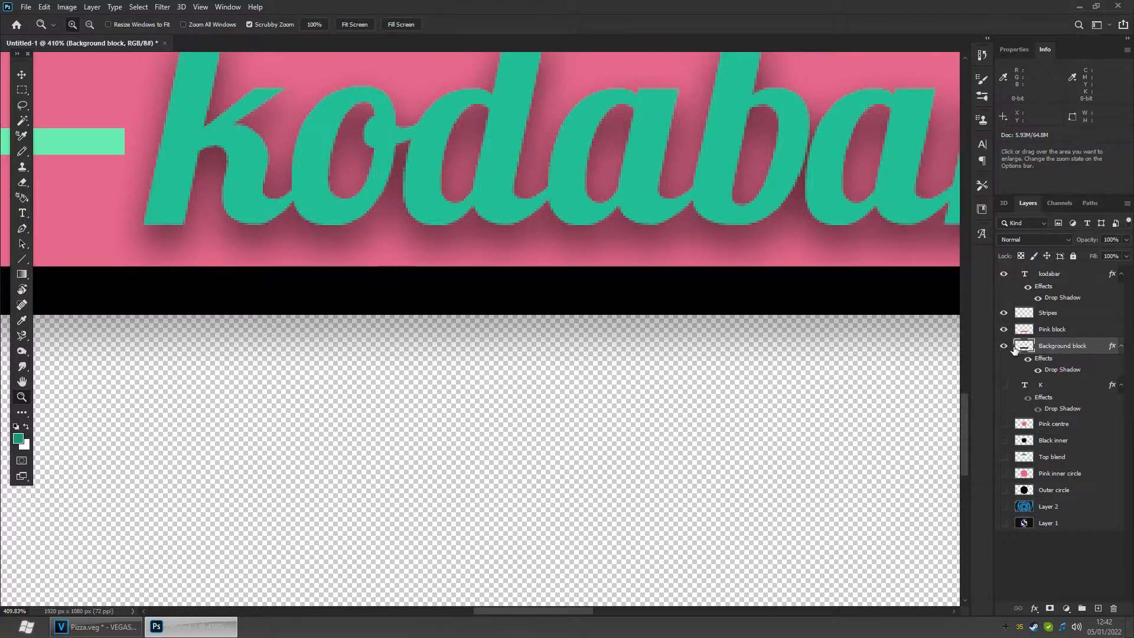
click(1033, 359)
click(1033, 360)
click(1033, 359)
click(1033, 359)
click(1033, 359)
click(1033, 359)
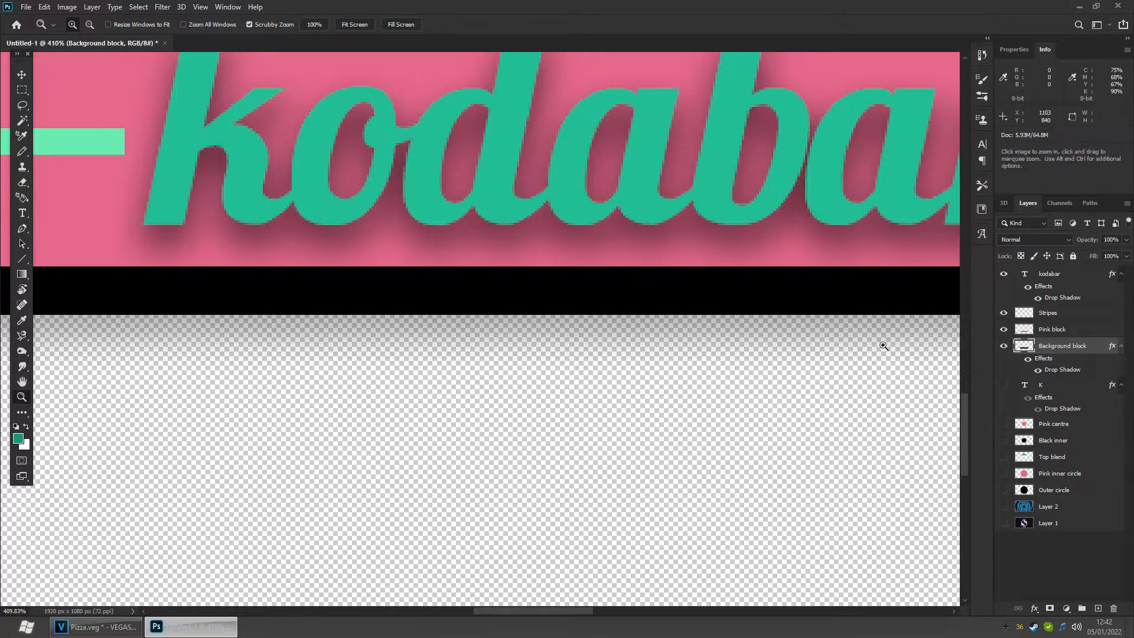
double_click(20, 384)
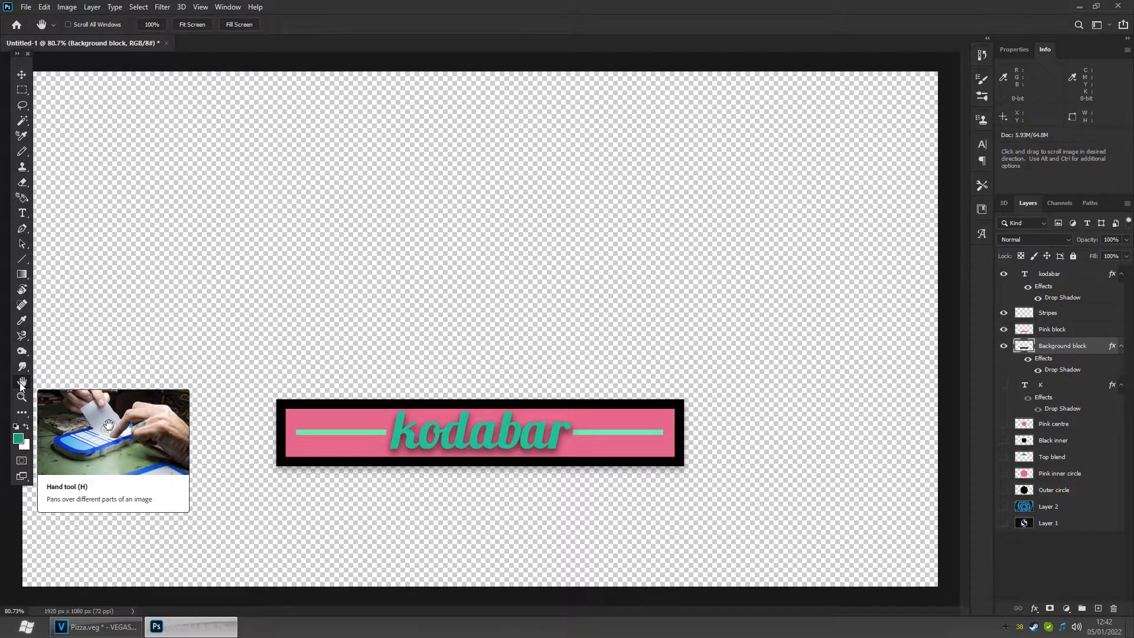
key(ctrl+minus)
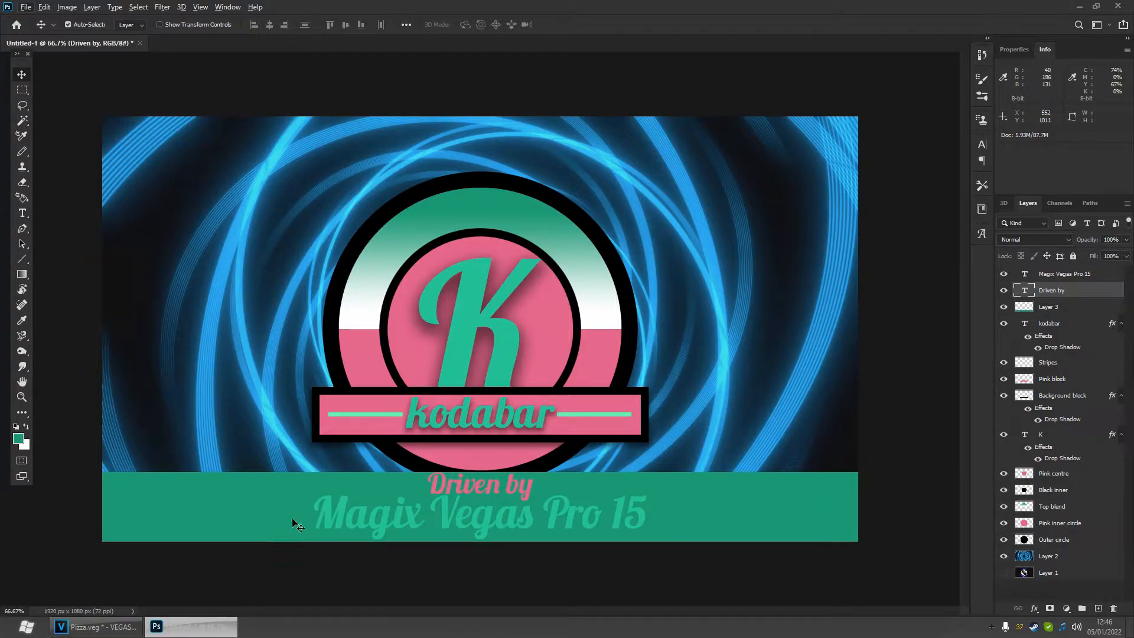
- Switch to VEGAS Pro to review the intro in the timeline preview, then return to Photoshop
mouse_move(90, 634)
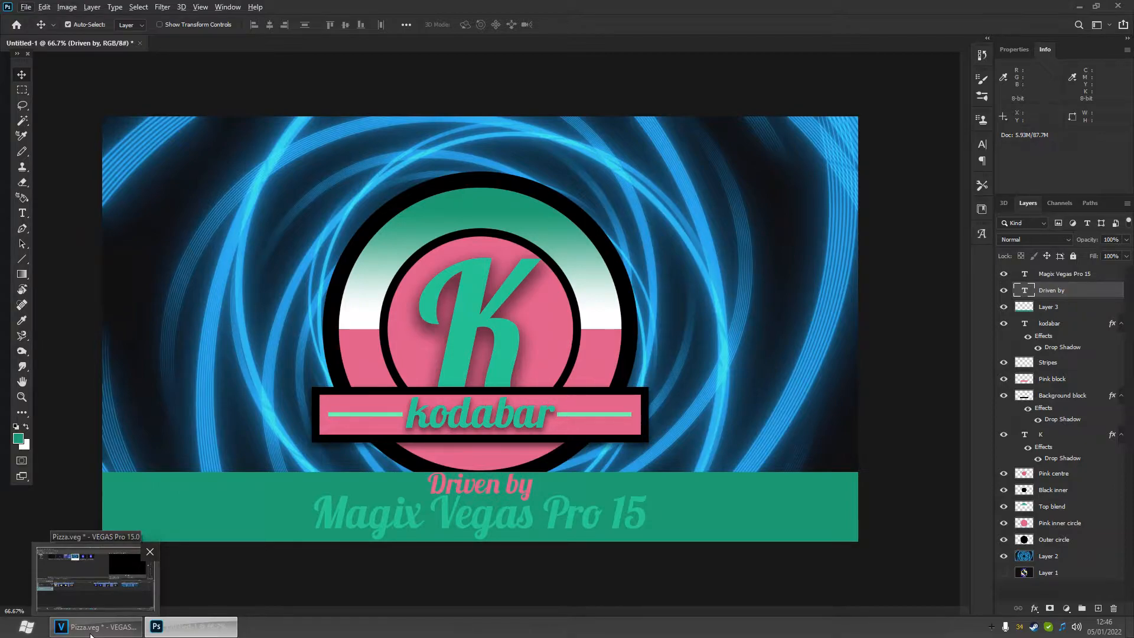
click(91, 634)
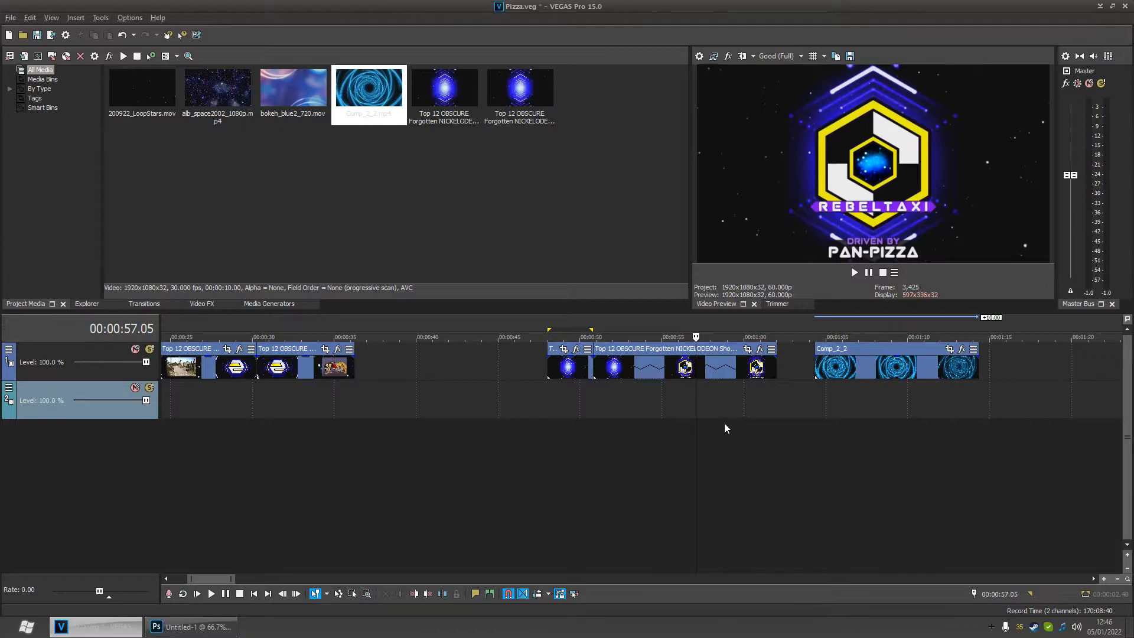
mouse_move(701, 445)
mouse_down()
mouse_move(666, 451)
mouse_move(709, 452)
mouse_up()
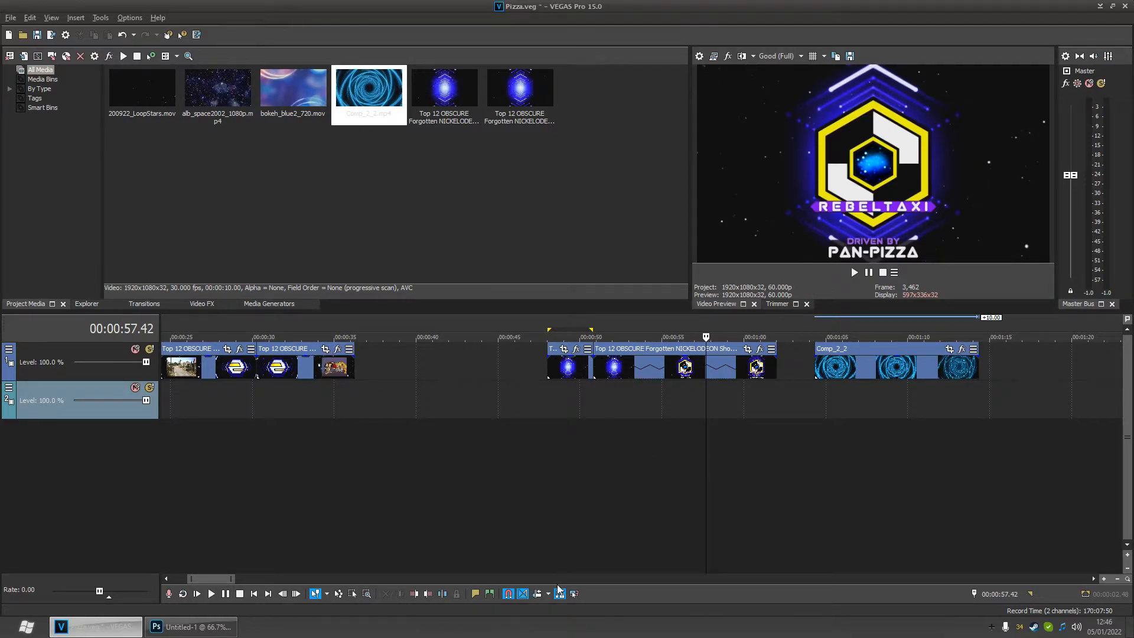
click(194, 626)
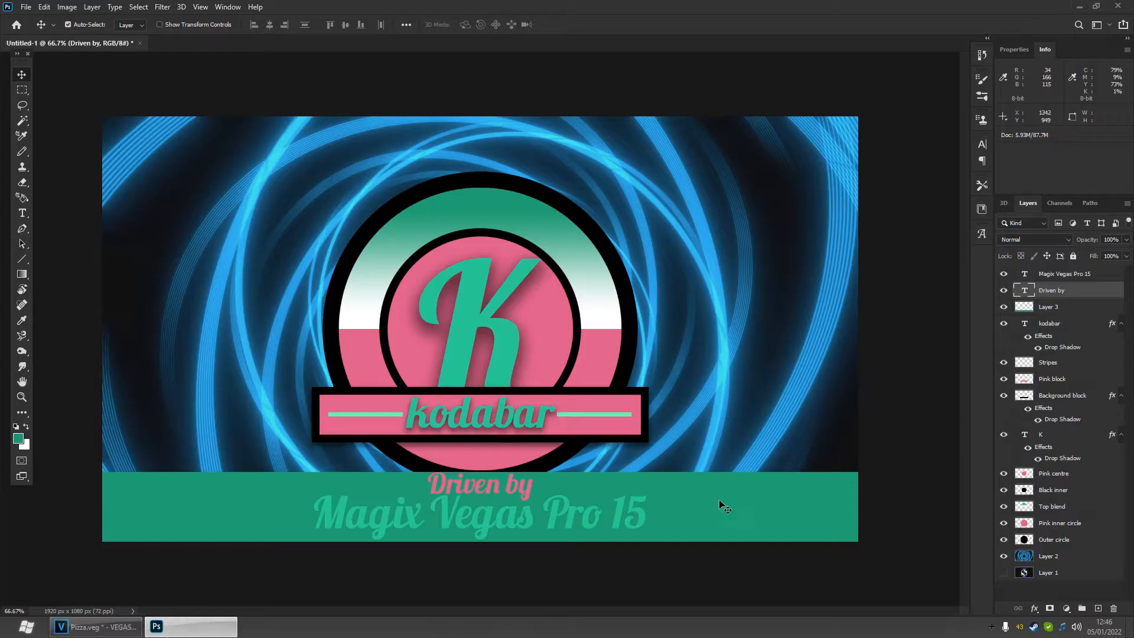
- Turn Layer 3 black with Hue/Saturation, enabling Colorize and setting lightness to -100
click(1060, 312)
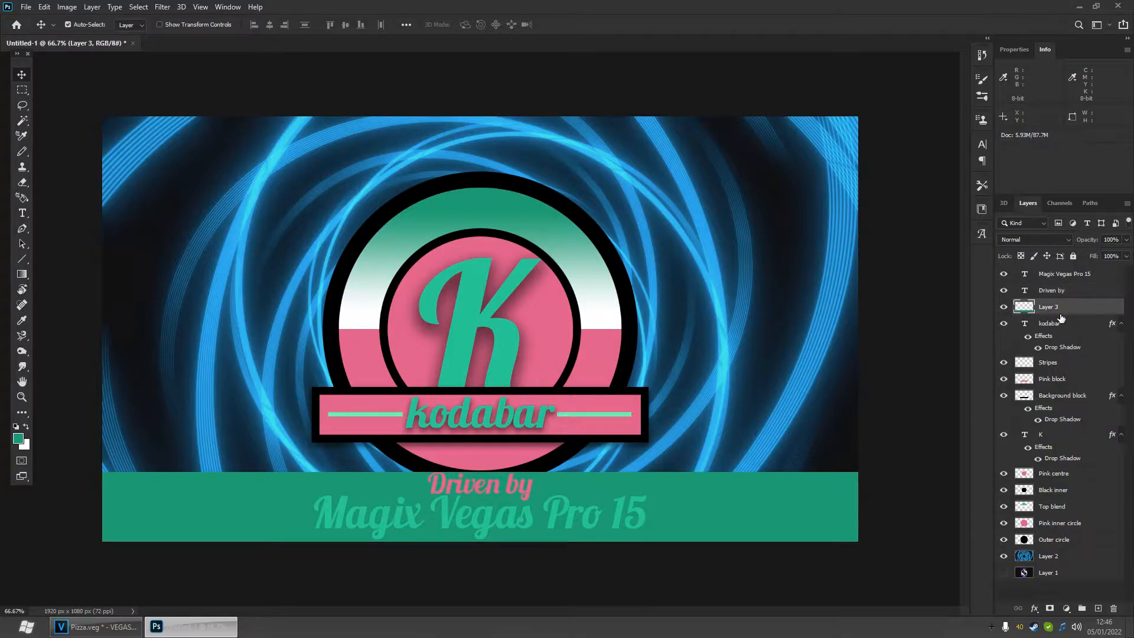
key(ctrl+u)
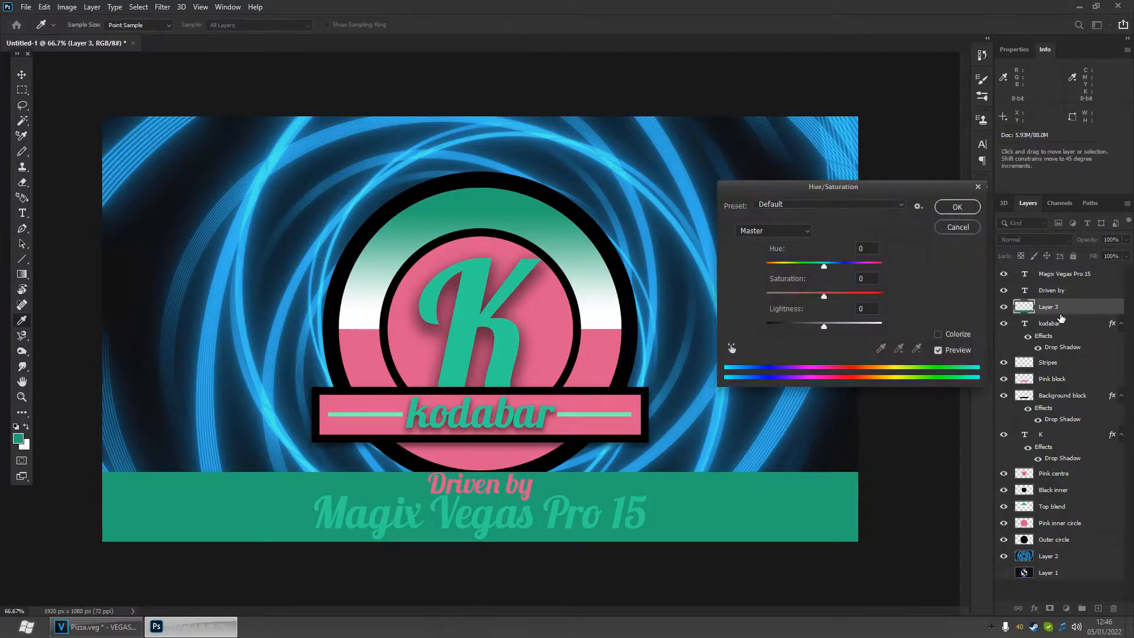
click(940, 335)
drag(824, 328, 753, 327)
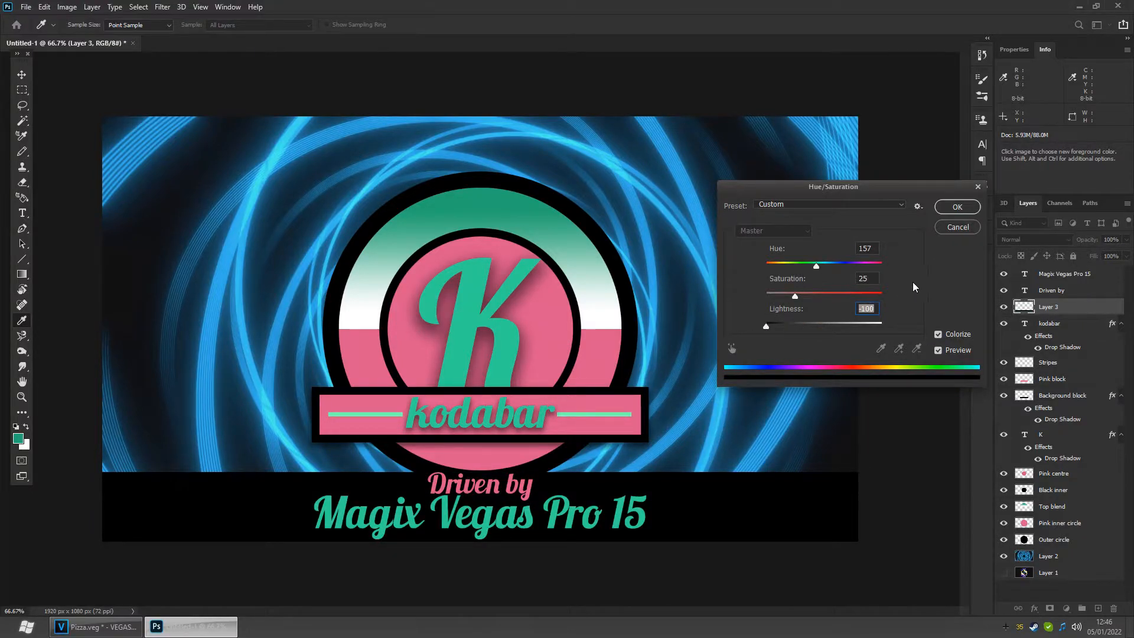
click(955, 208)
- Set Layer 3's opacity to 80%
click(1126, 239)
drag(1105, 253, 1099, 255)
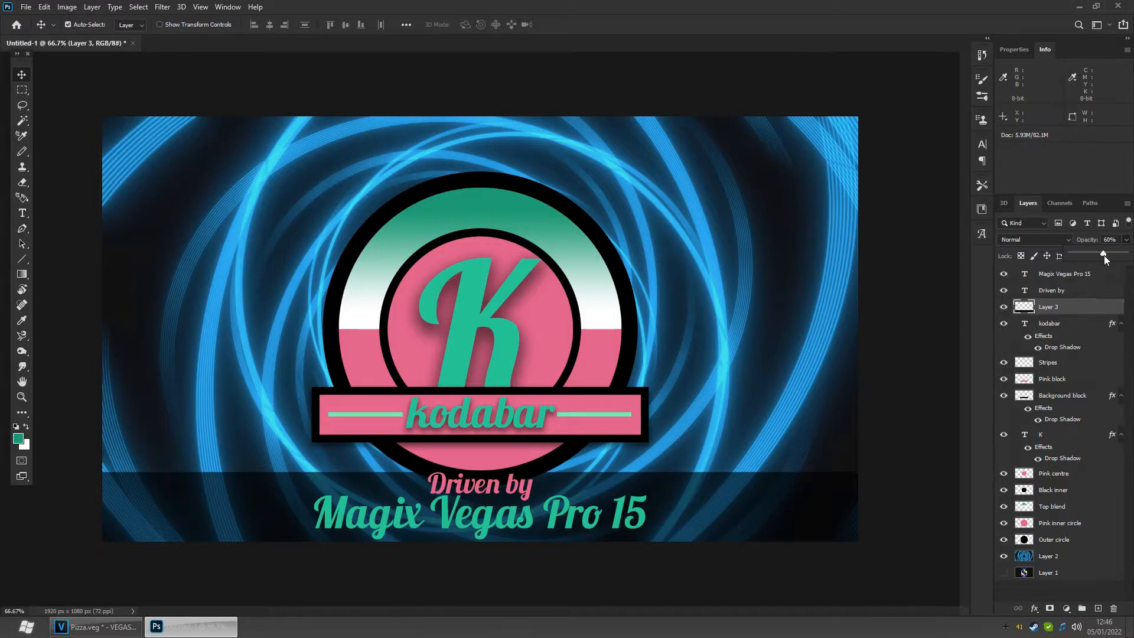
drag(1116, 254, 1118, 254)
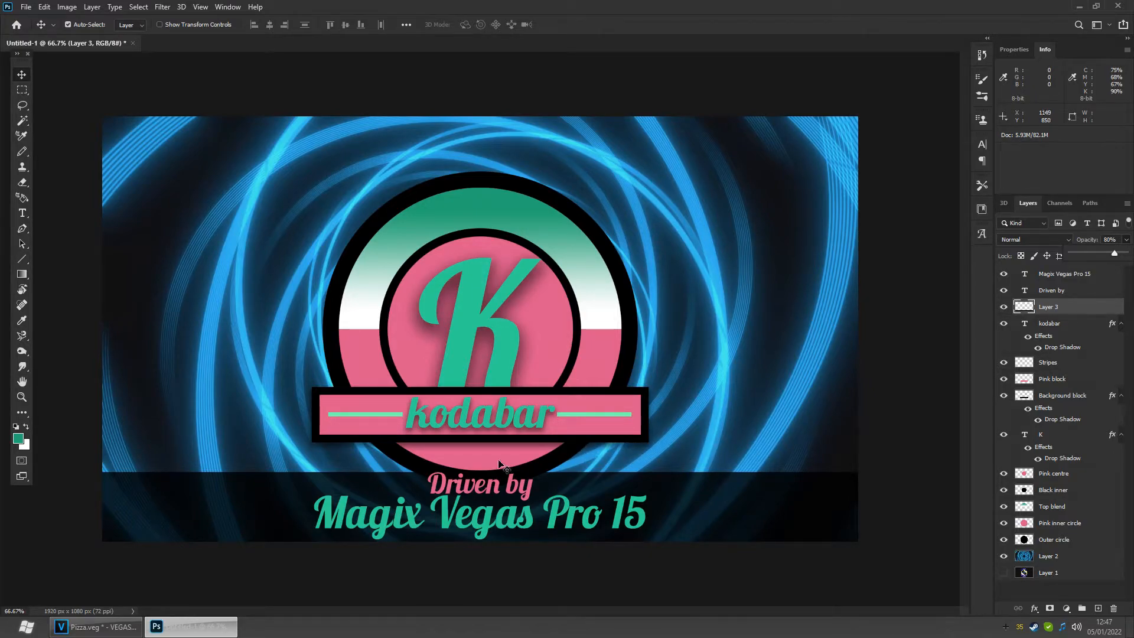
- Move the Magix Vegas Pro 15 text slightly down with Free Transform and commit it
click(92, 629)
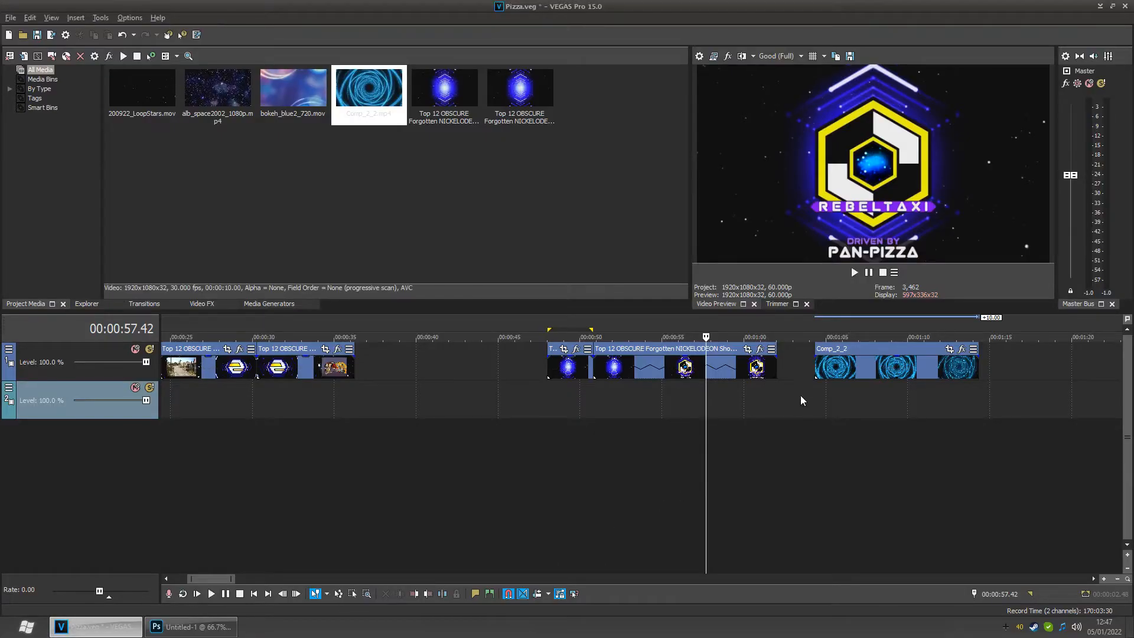
click(192, 632)
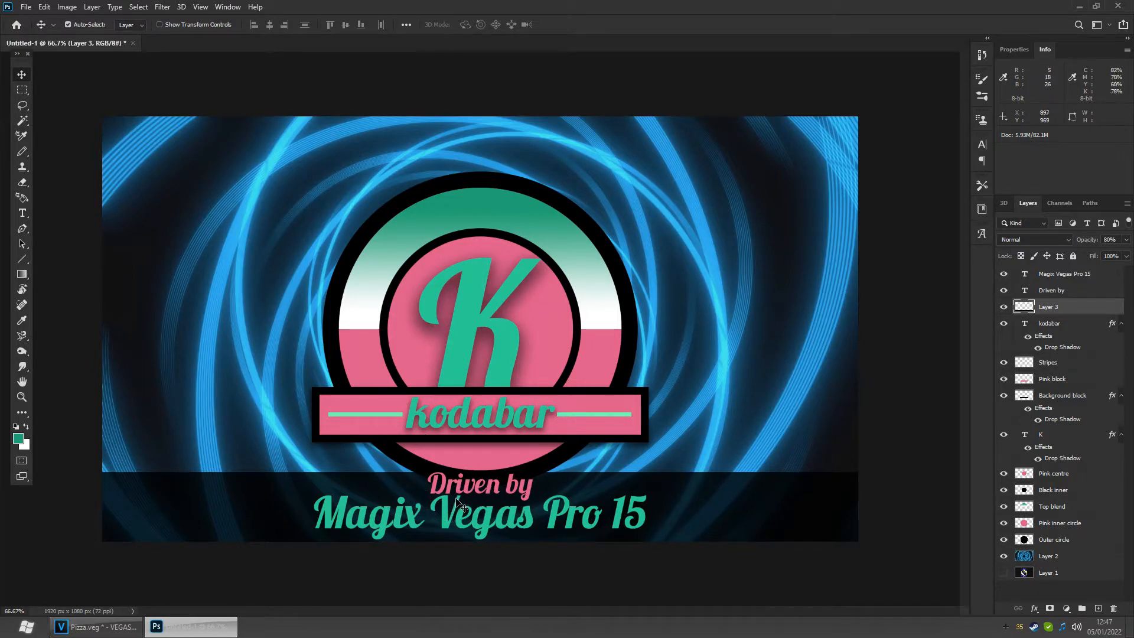
click(1065, 274)
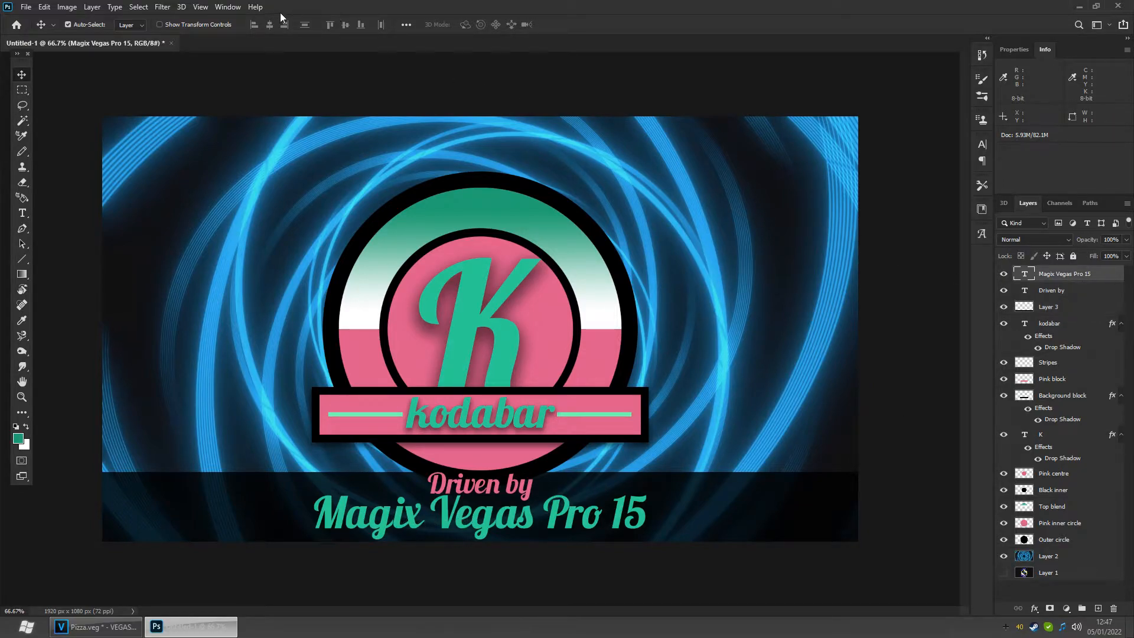
click(44, 7)
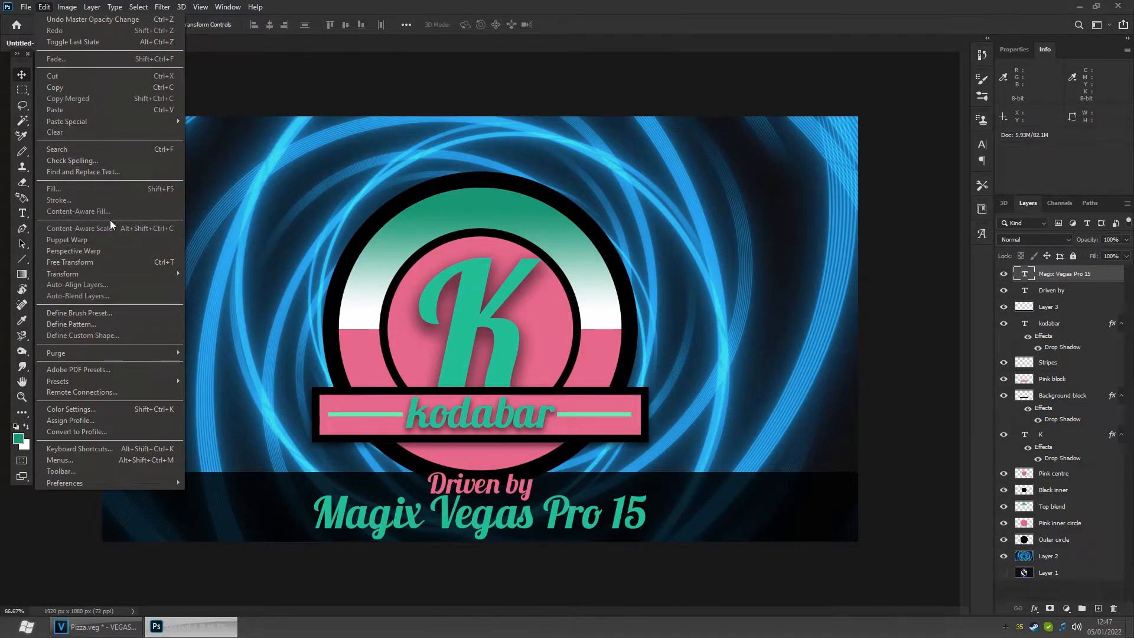
mouse_move(105, 275)
click(212, 289)
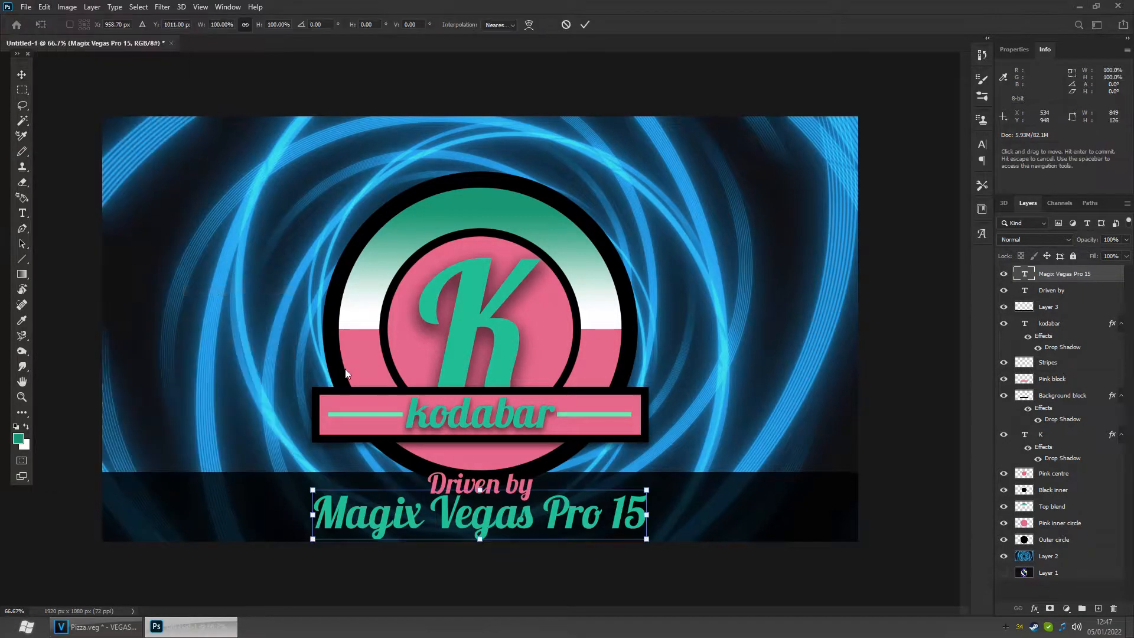
drag(480, 490, 484, 505)
key(Return)
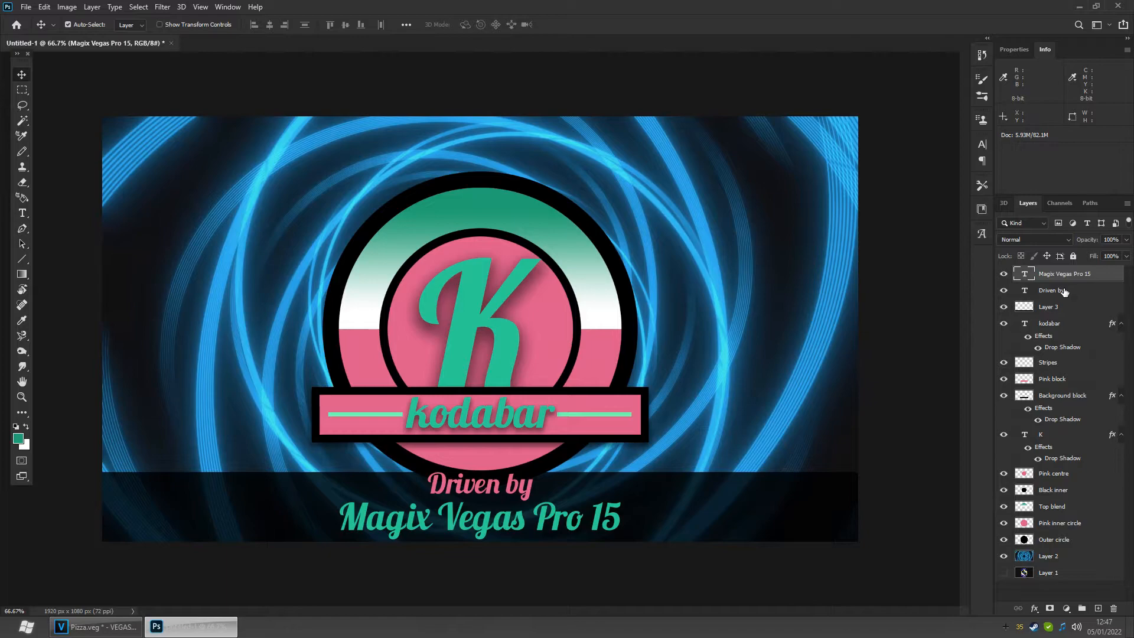
- Nudge the Driven by text layer down by five pixels
click(1064, 291)
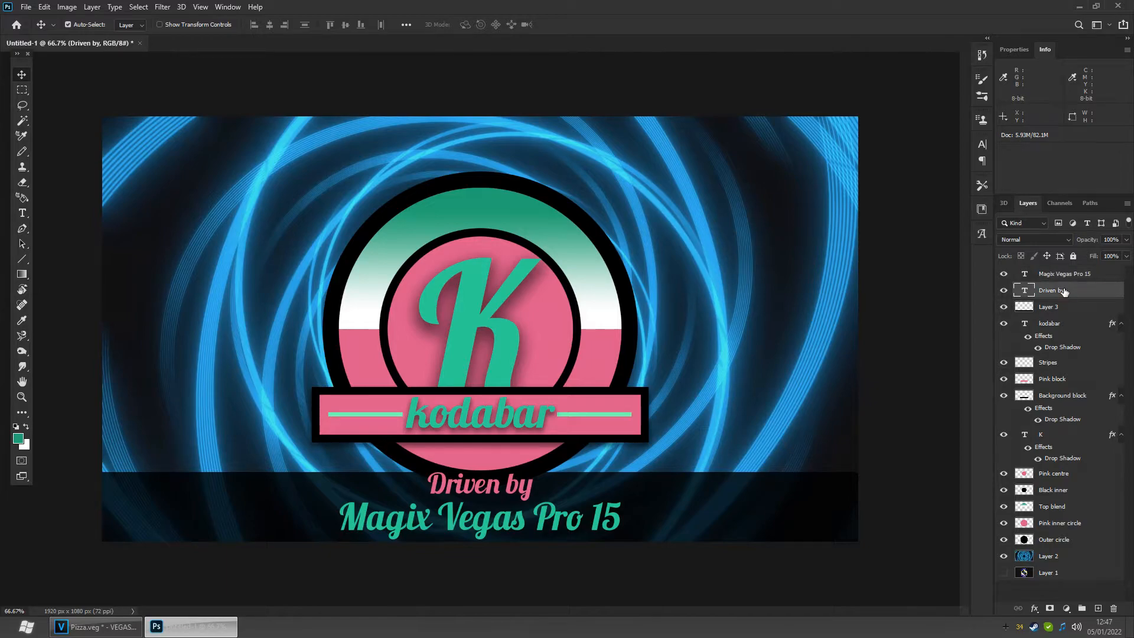
key(Down)
key(Down)
key(Down)
key(Down)
key(Down)
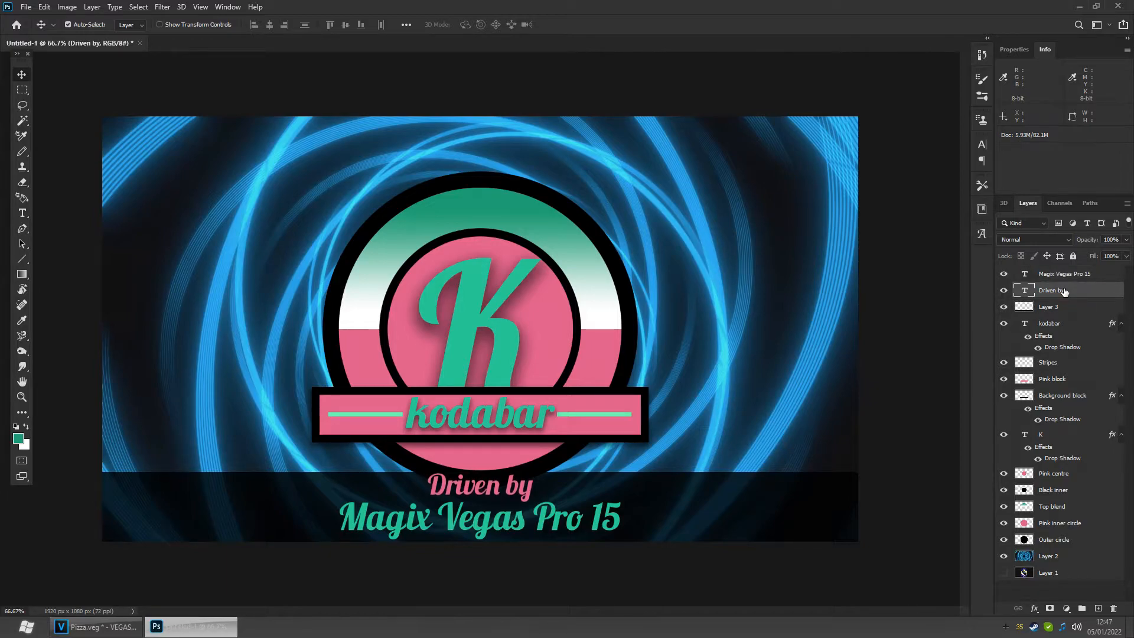
key(Down)
key(Down)
- Check the font set for the Driven by text with the Type tool
click(22, 213)
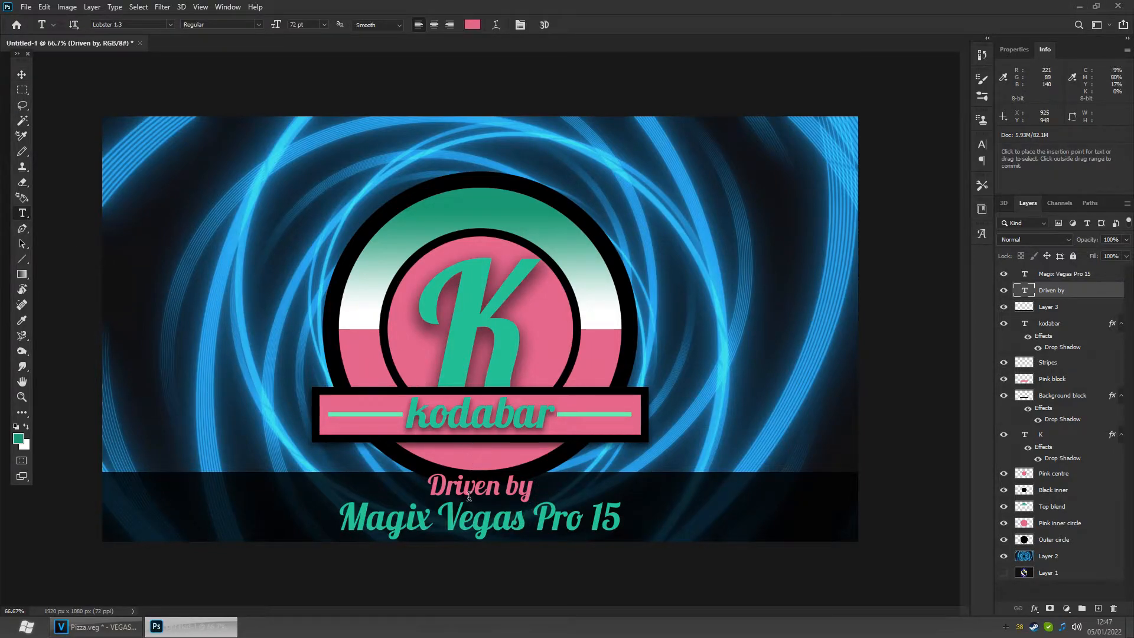
click(129, 26)
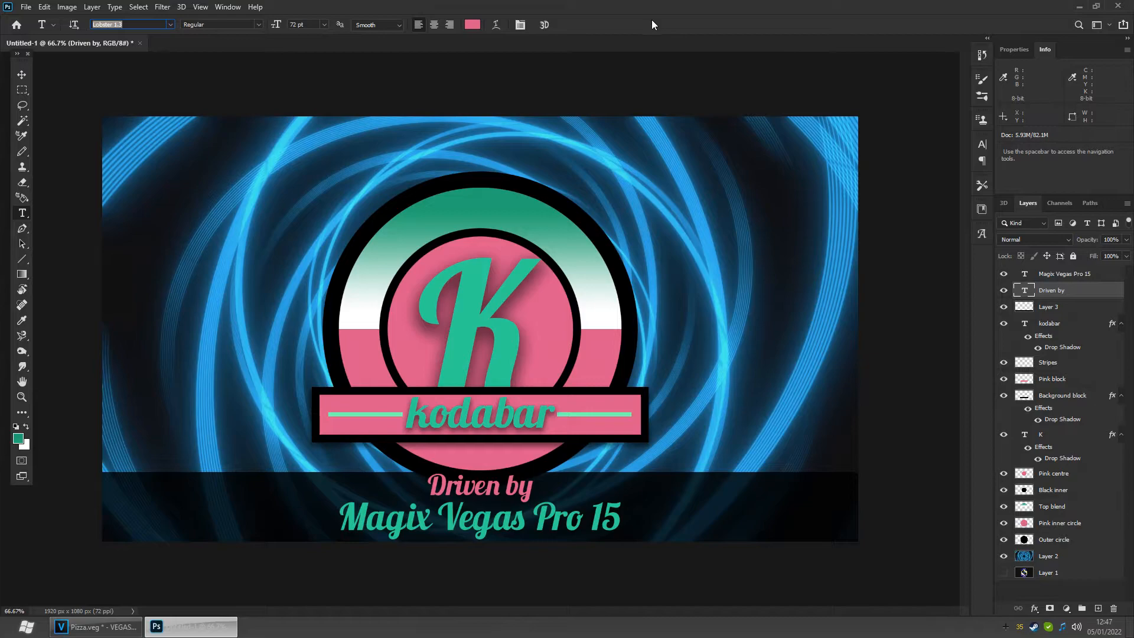
click(21, 75)
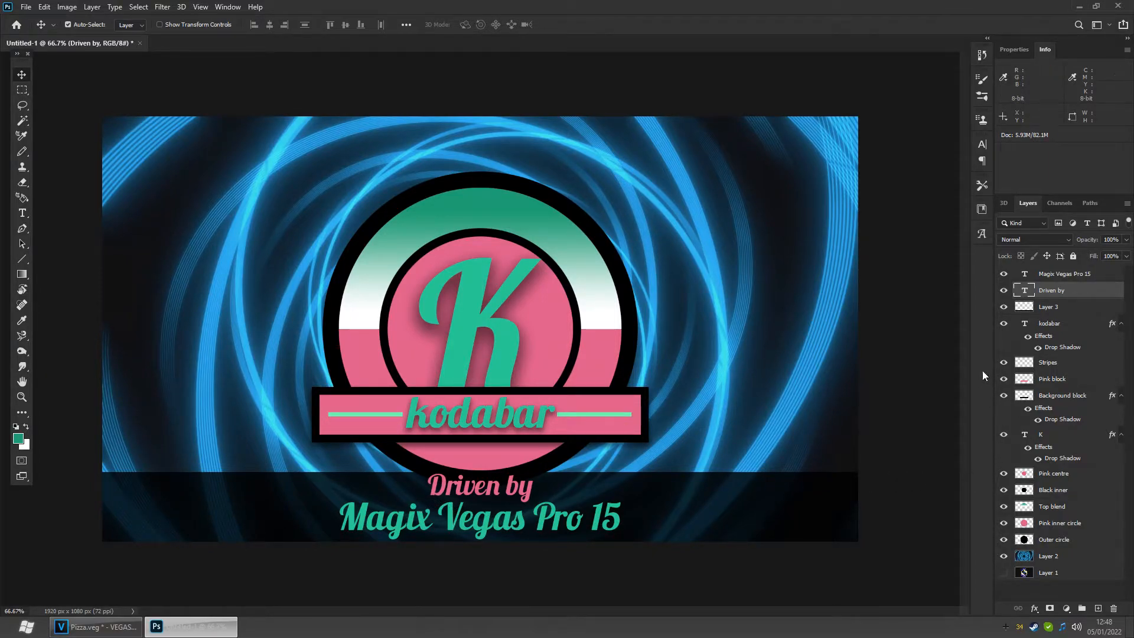
- Rename Layer 3 as Lower third
click(1058, 311)
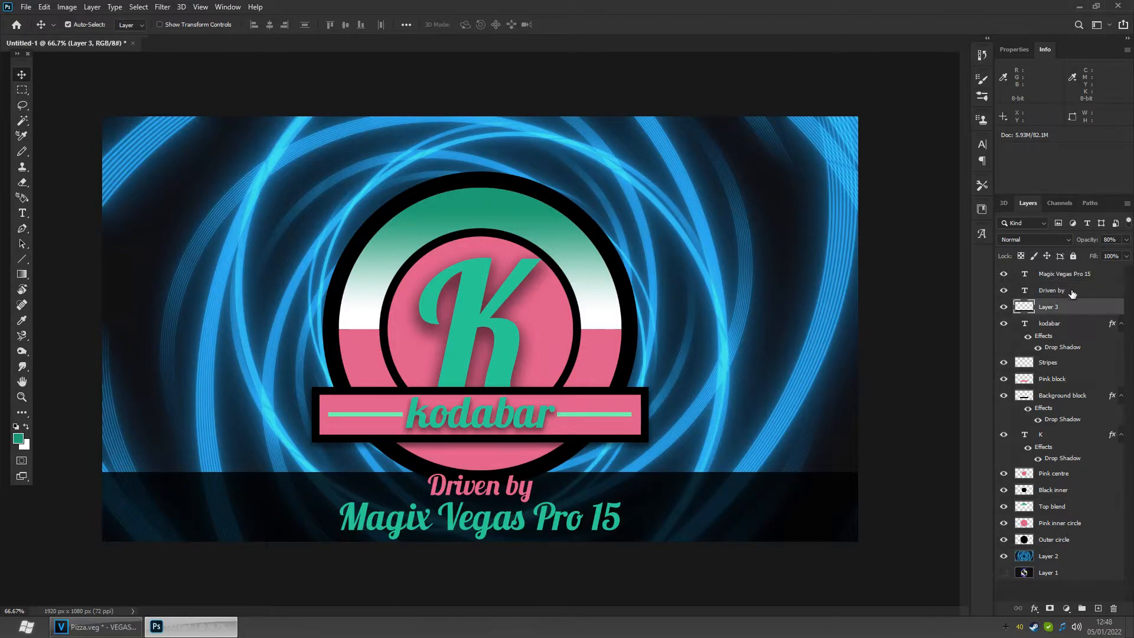
double_click(1058, 308)
text(L)
key(Return)
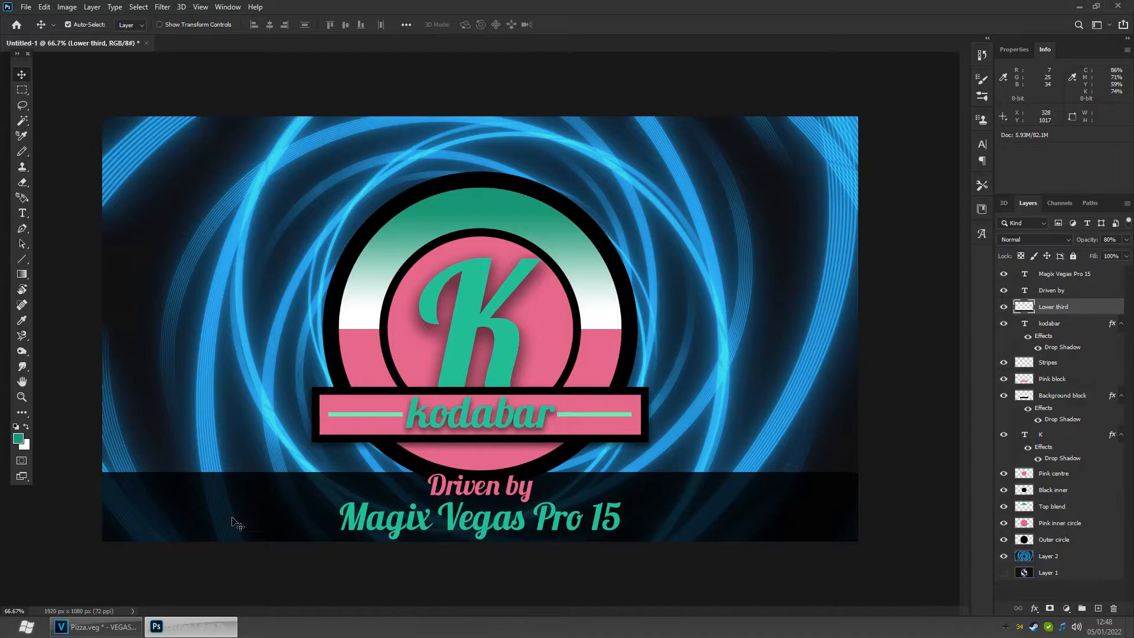
click(24, 89)
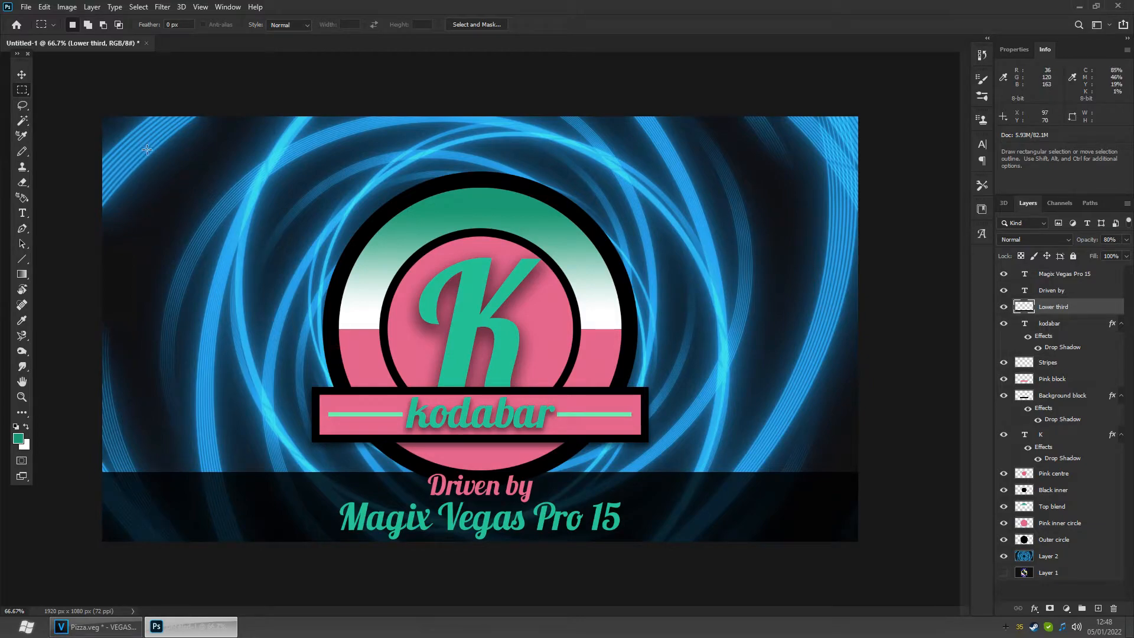
drag(140, 150, 824, 509)
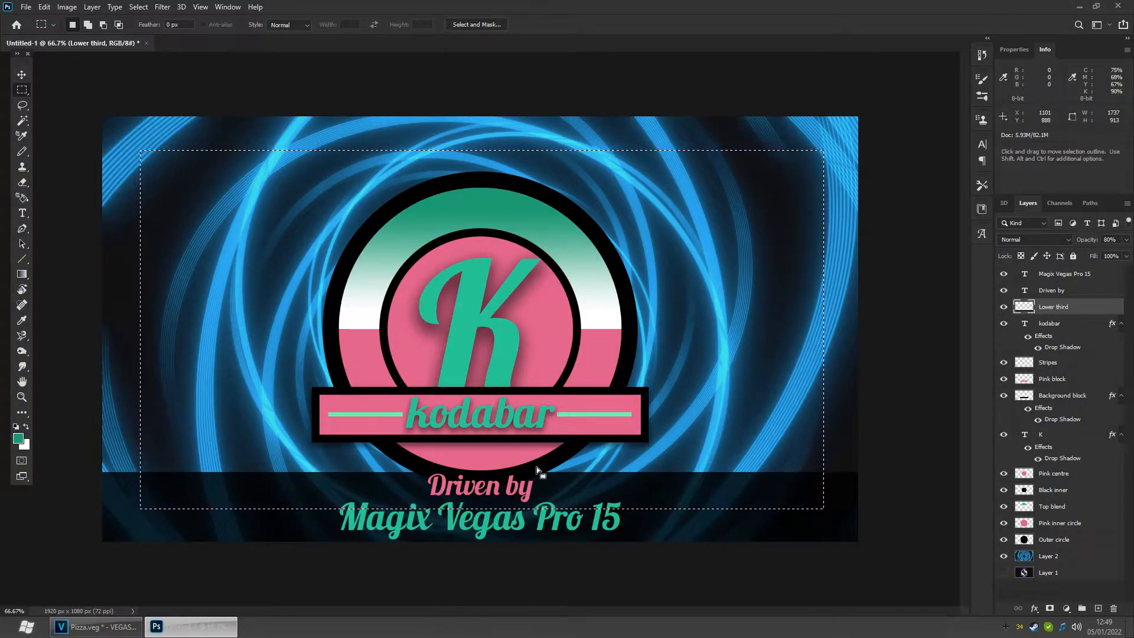
click(699, 413)
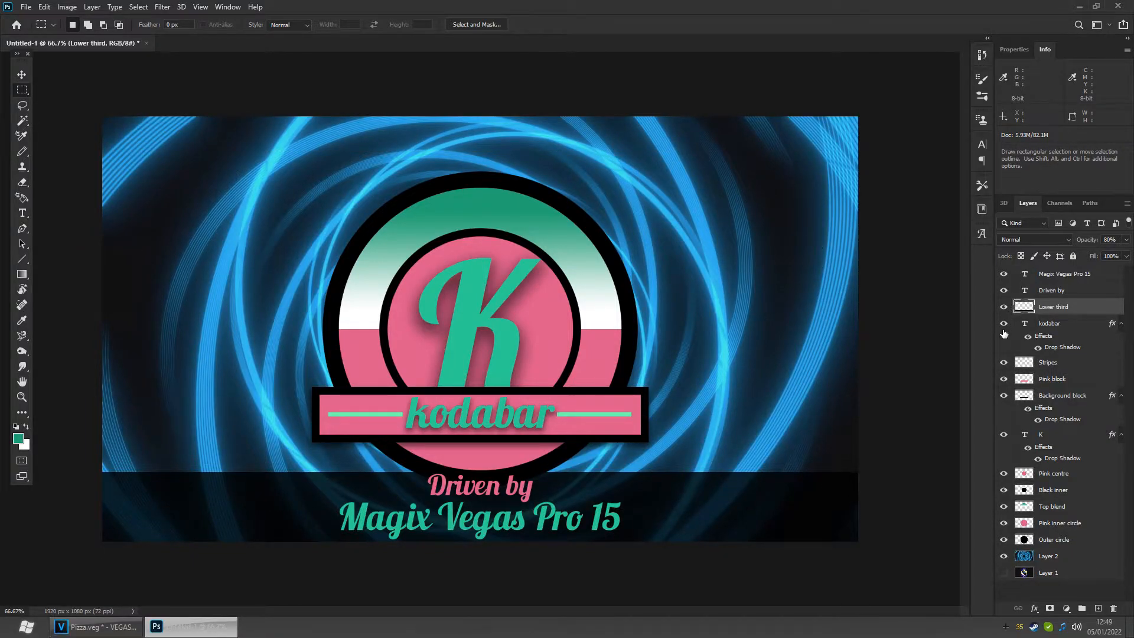
- Hide every layer except the lower third and credit text, and save the image as PNG logo 3.png
drag(1006, 326, 1006, 558)
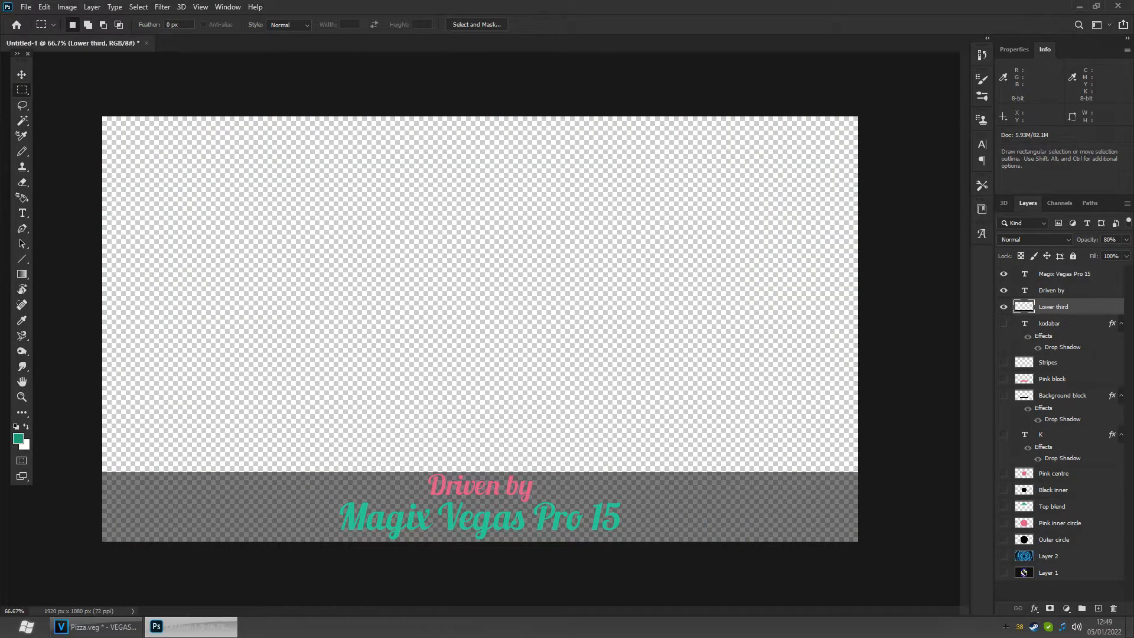
click(30, 10)
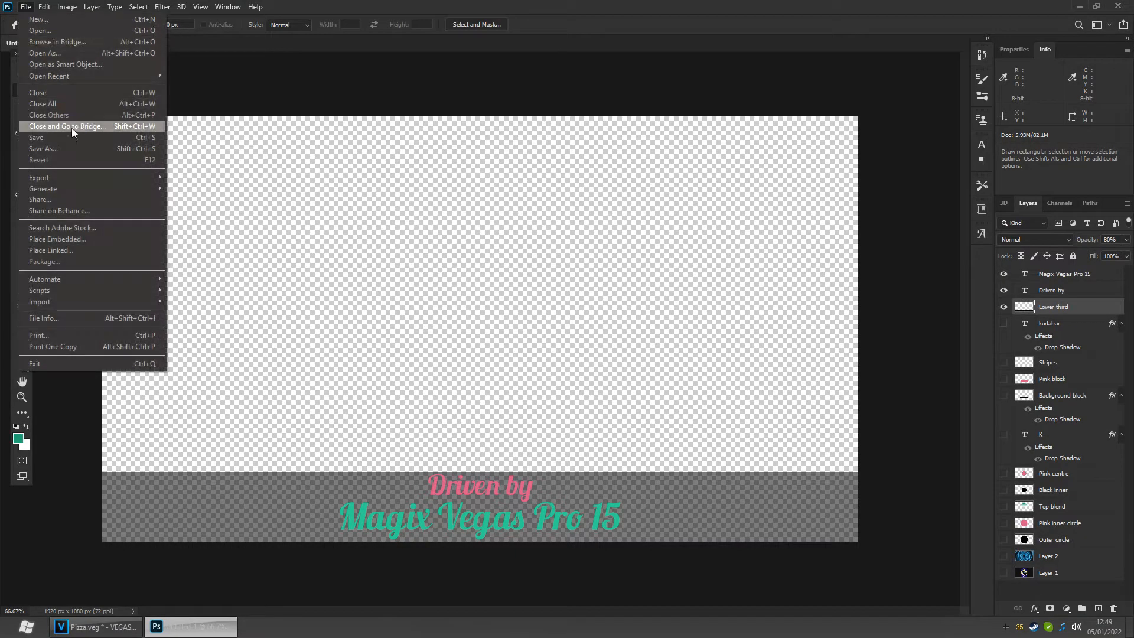
click(69, 146)
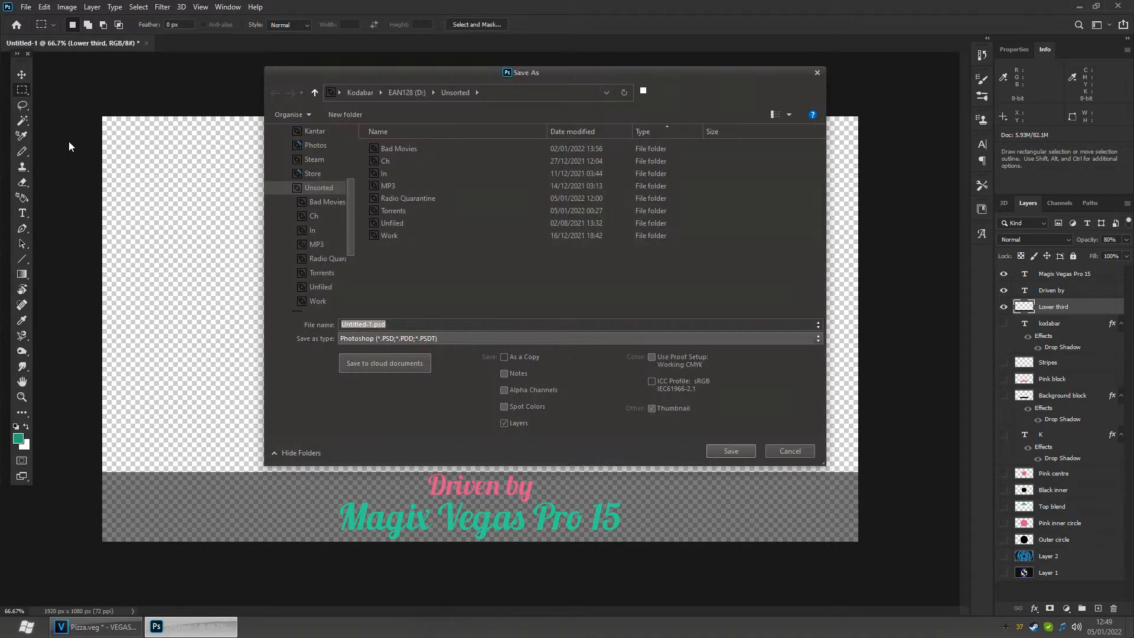
text(logo 3)
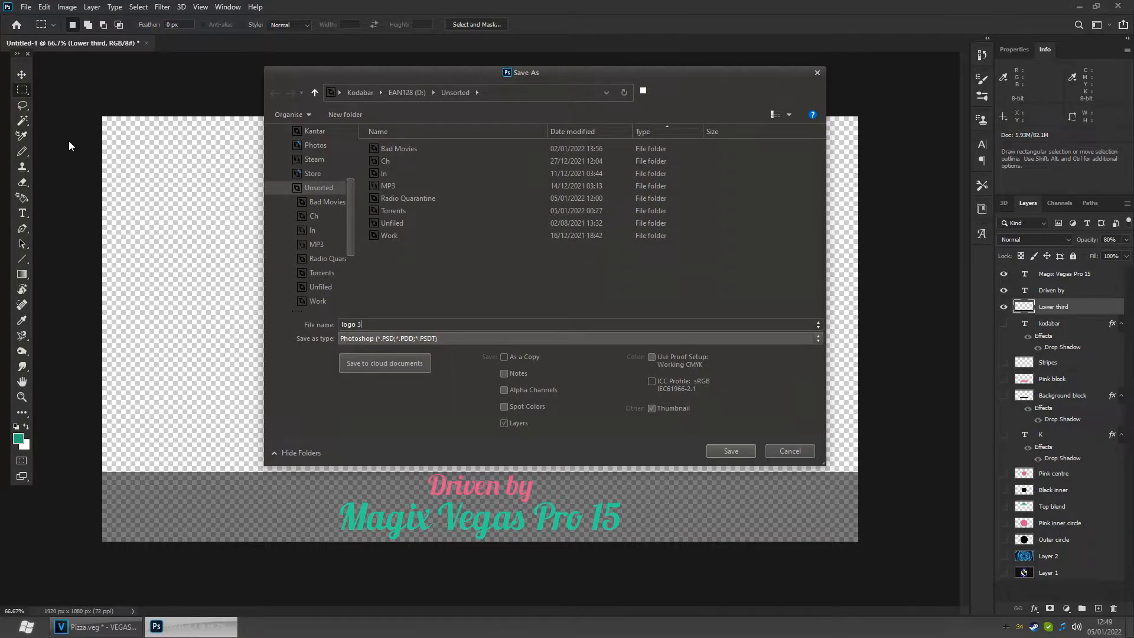
click(491, 339)
click(393, 480)
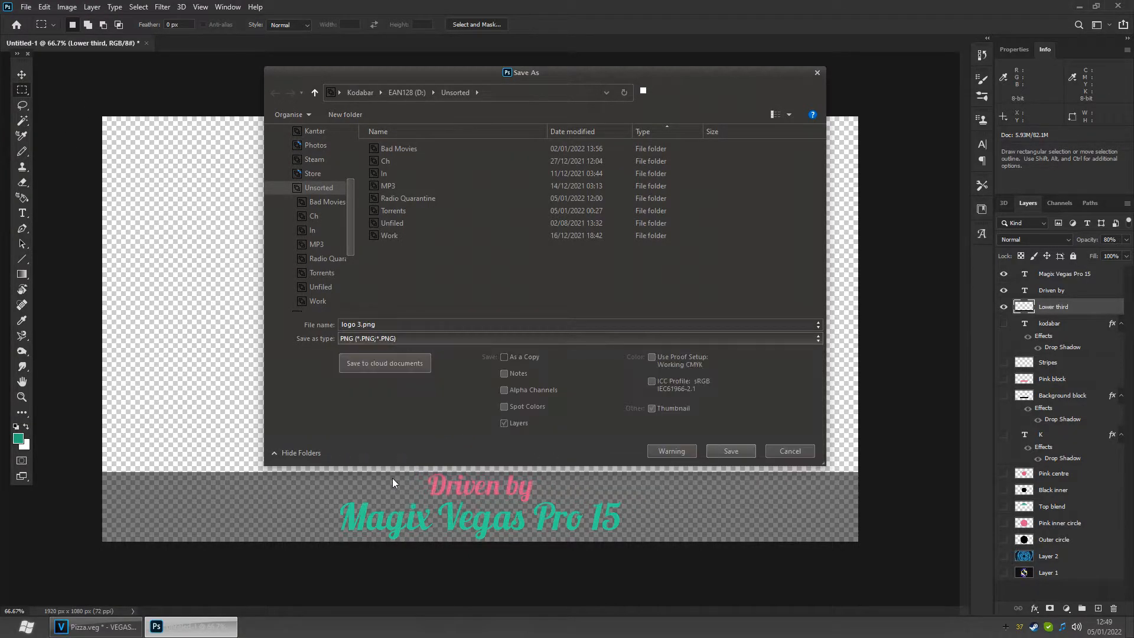
click(735, 449)
click(872, 395)
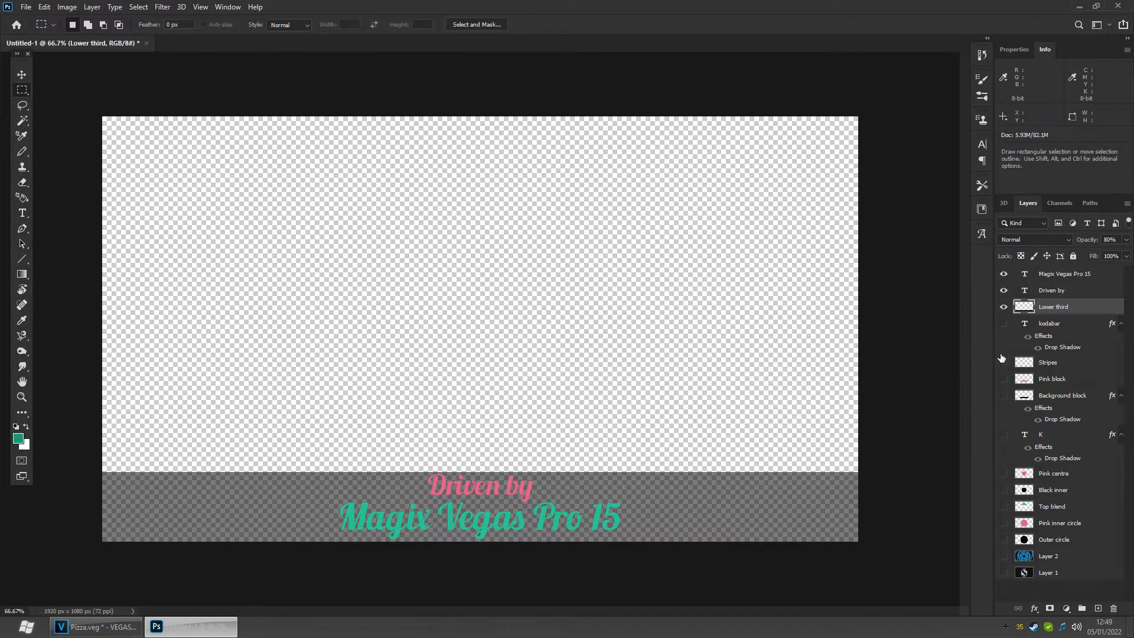
- Make all layers in the document visible again
mouse_move(1008, 324)
mouse_down()
mouse_move(1026, 537)
mouse_move(1010, 576)
mouse_move(1009, 346)
mouse_up()
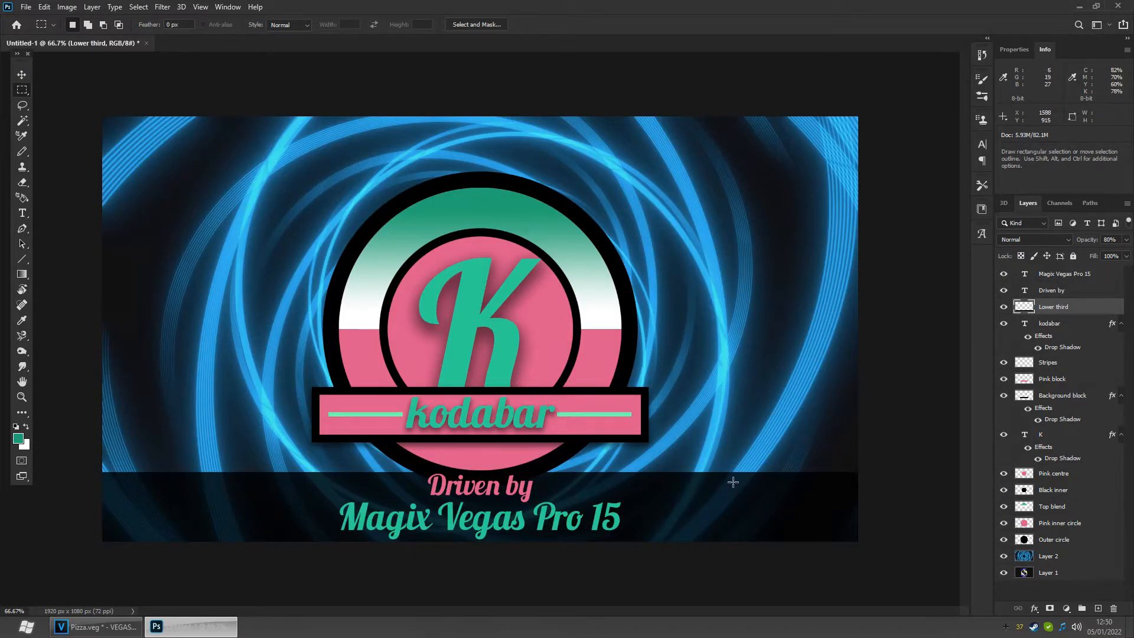
drag(1005, 557, 1006, 277)
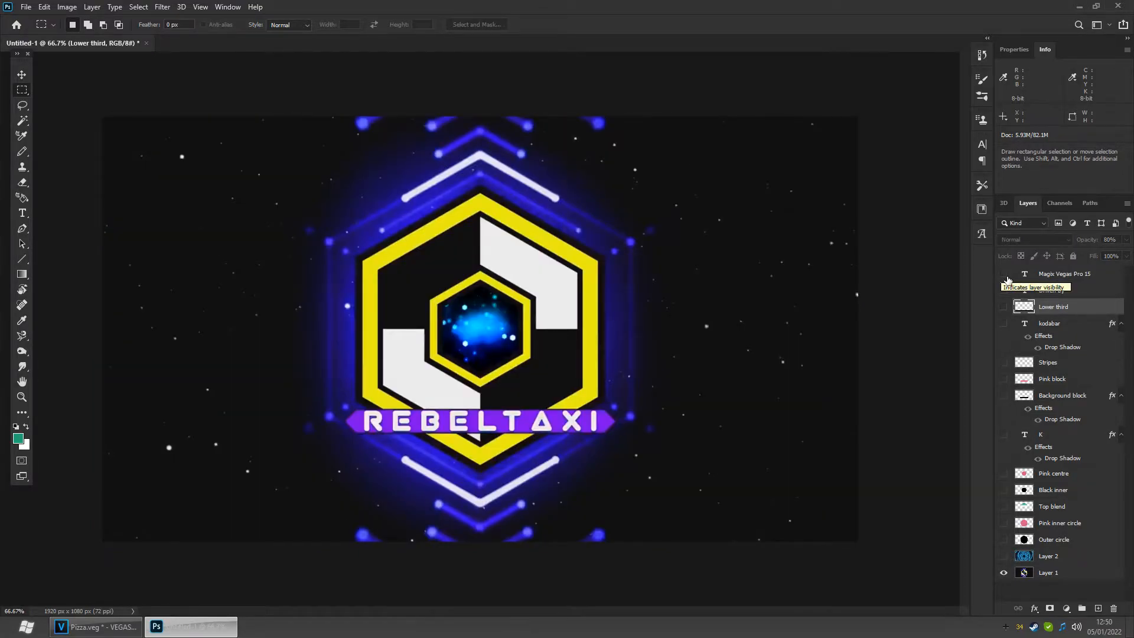
drag(1008, 278, 1010, 511)
drag(1004, 395, 1005, 379)
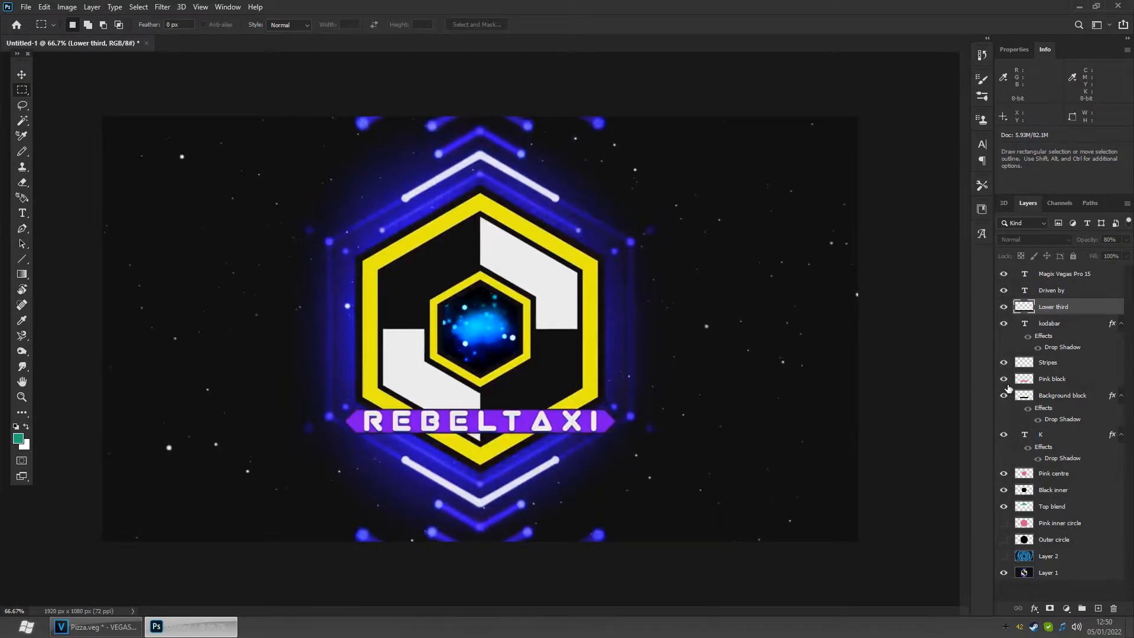
drag(1004, 523, 1003, 553)
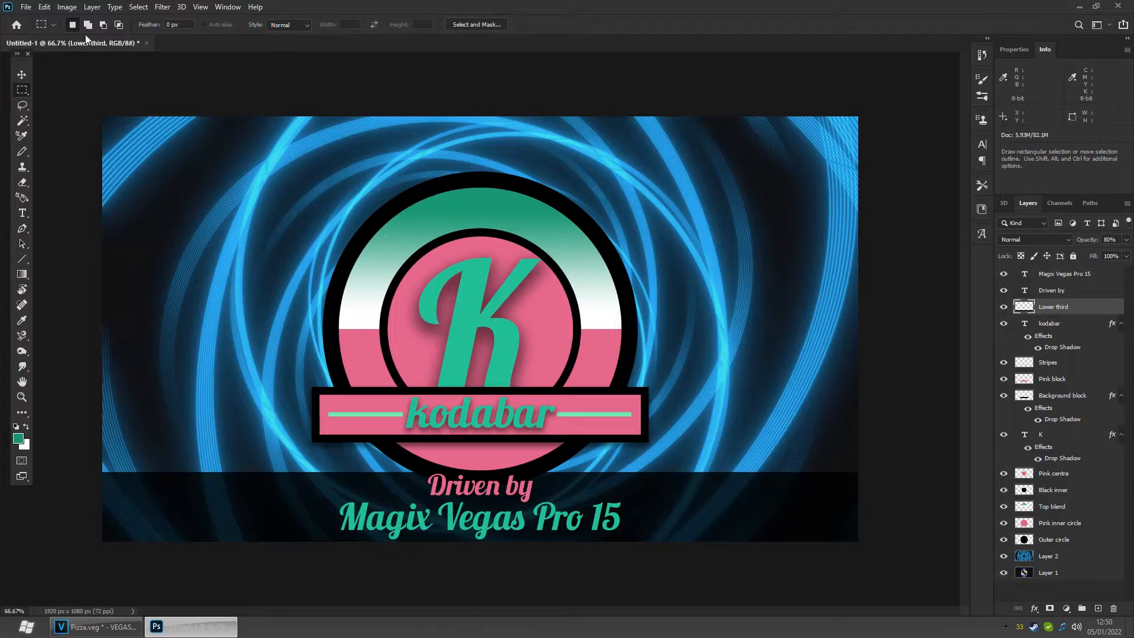
- Save the layered document as logo master in Photoshop format with Maximize Compatibility
click(28, 8)
click(71, 148)
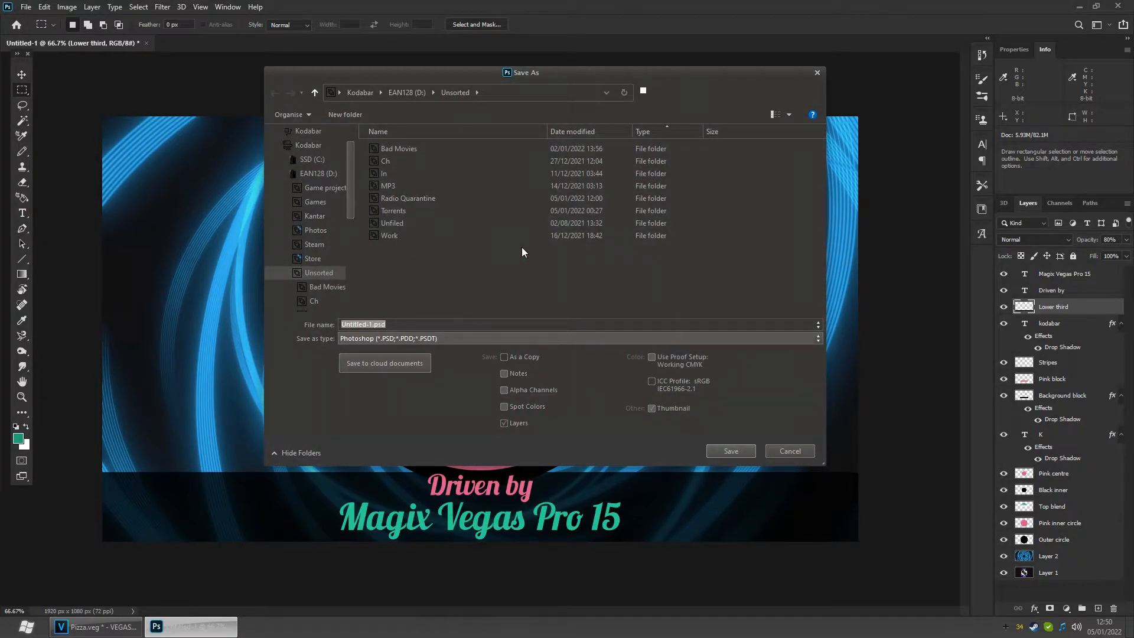
text(logo )
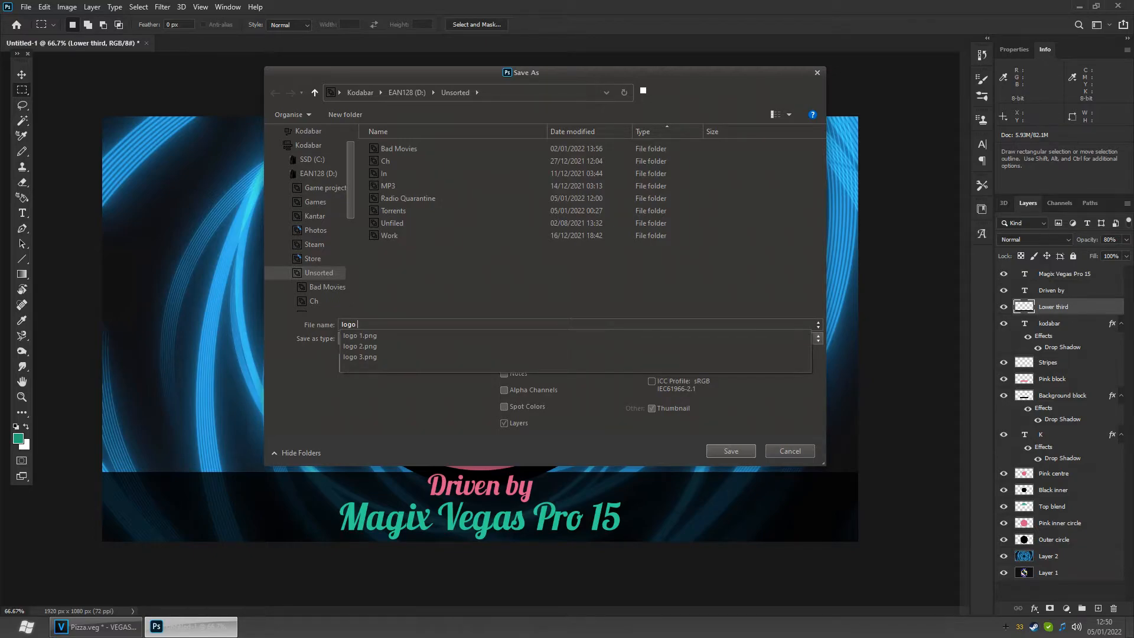
text(master)
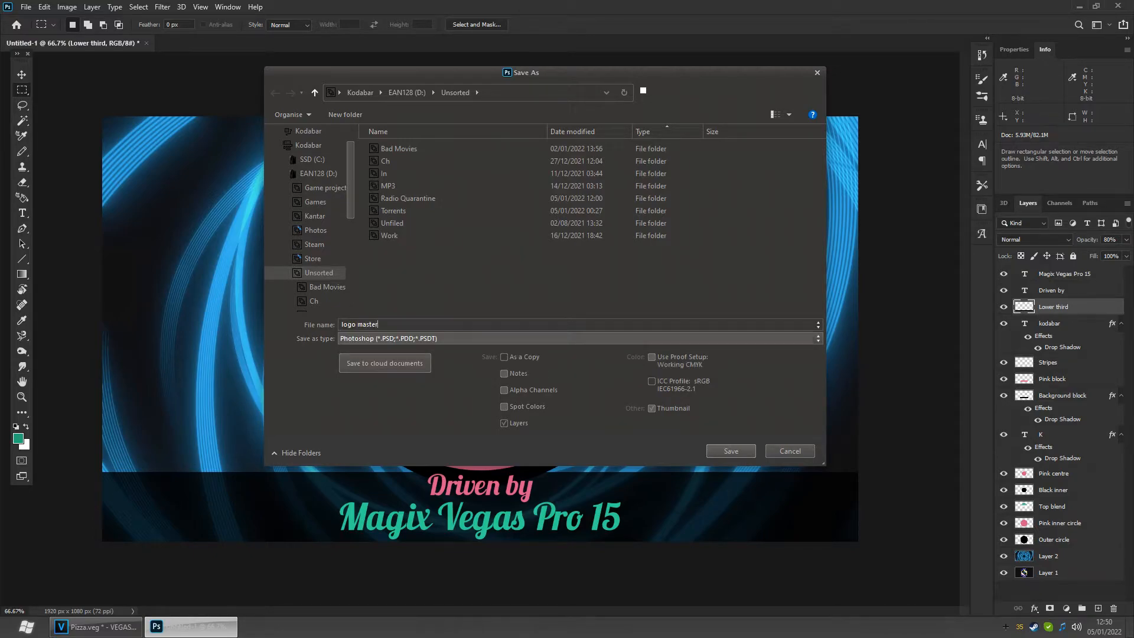
key(Return)
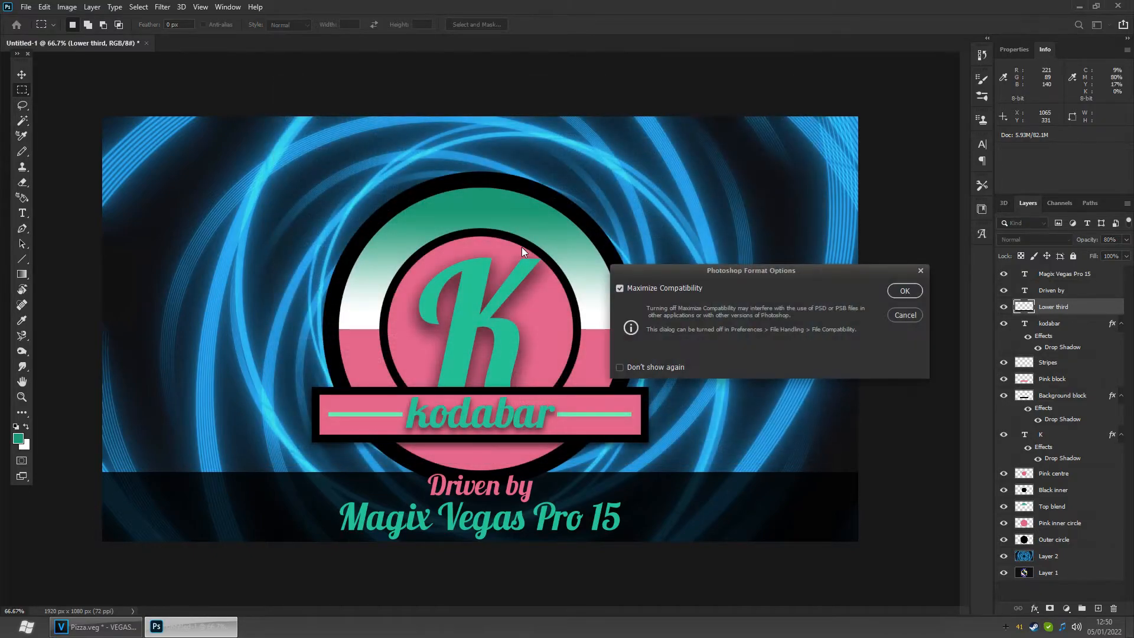
click(907, 290)
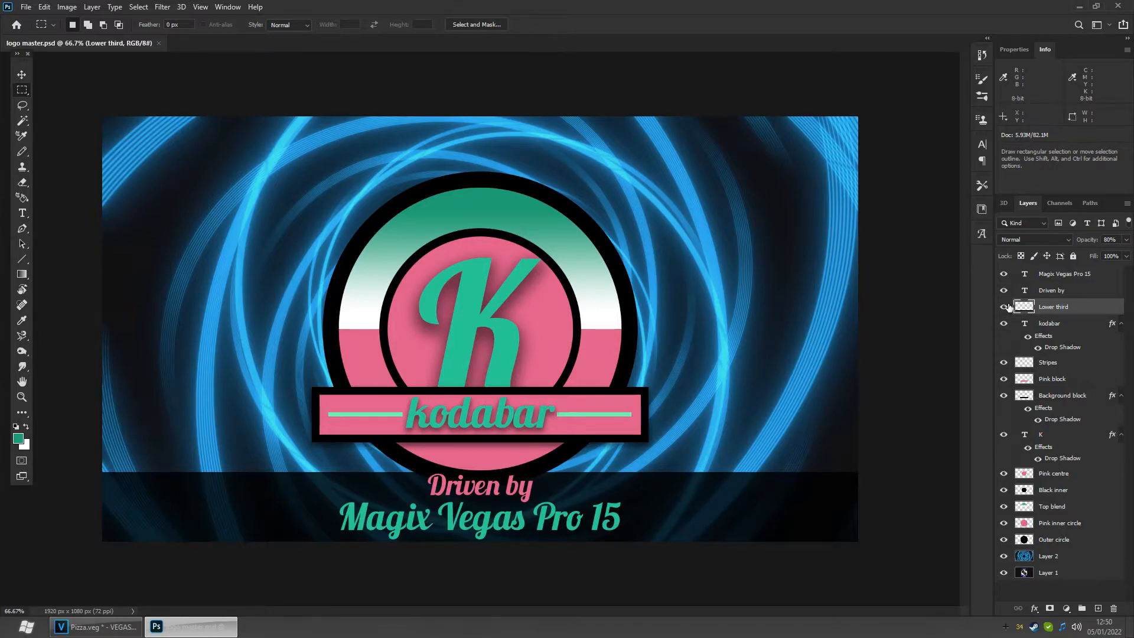
- Link the Magic Vegas Pro 15, Driven by and Lower third layers together
click(1065, 282)
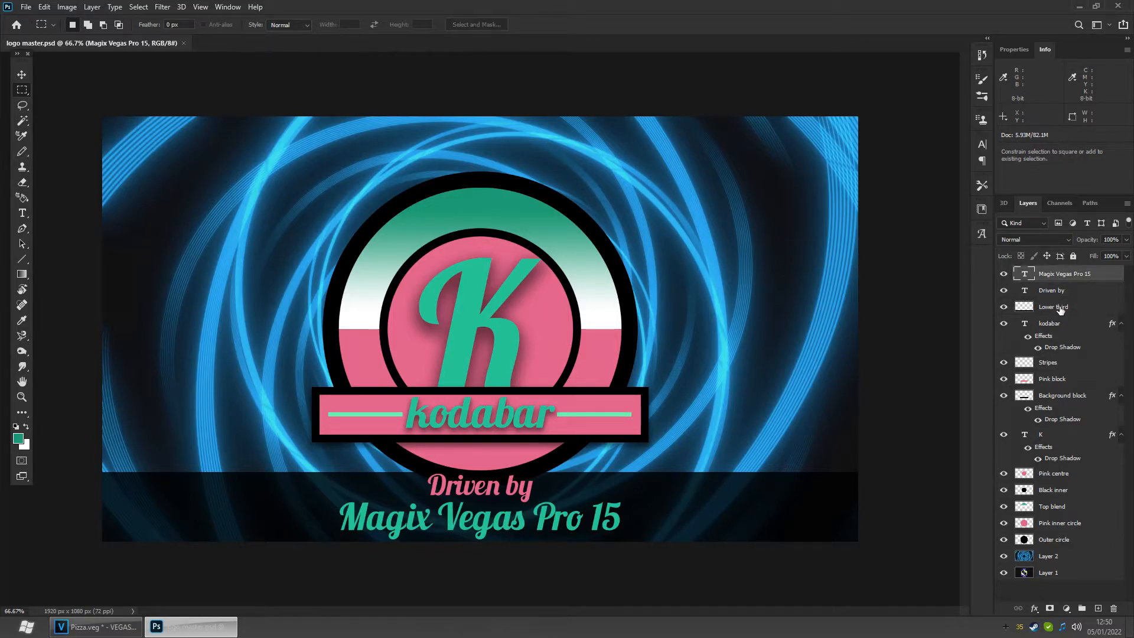
shift+click(1061, 309)
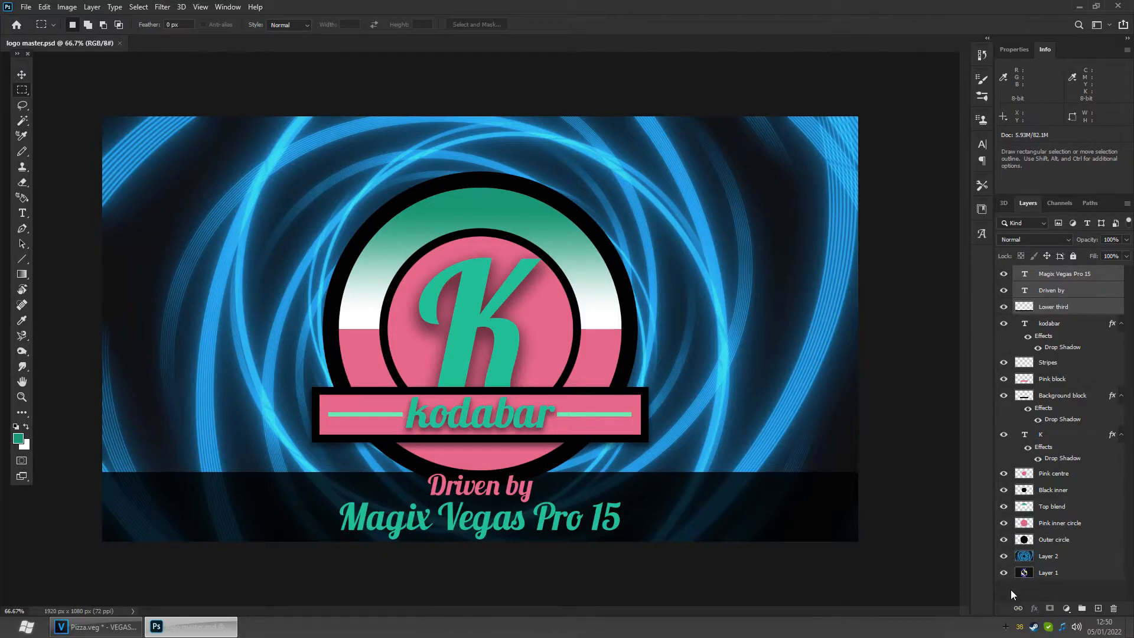
click(1018, 608)
click(23, 73)
drag(723, 529, 650, 397)
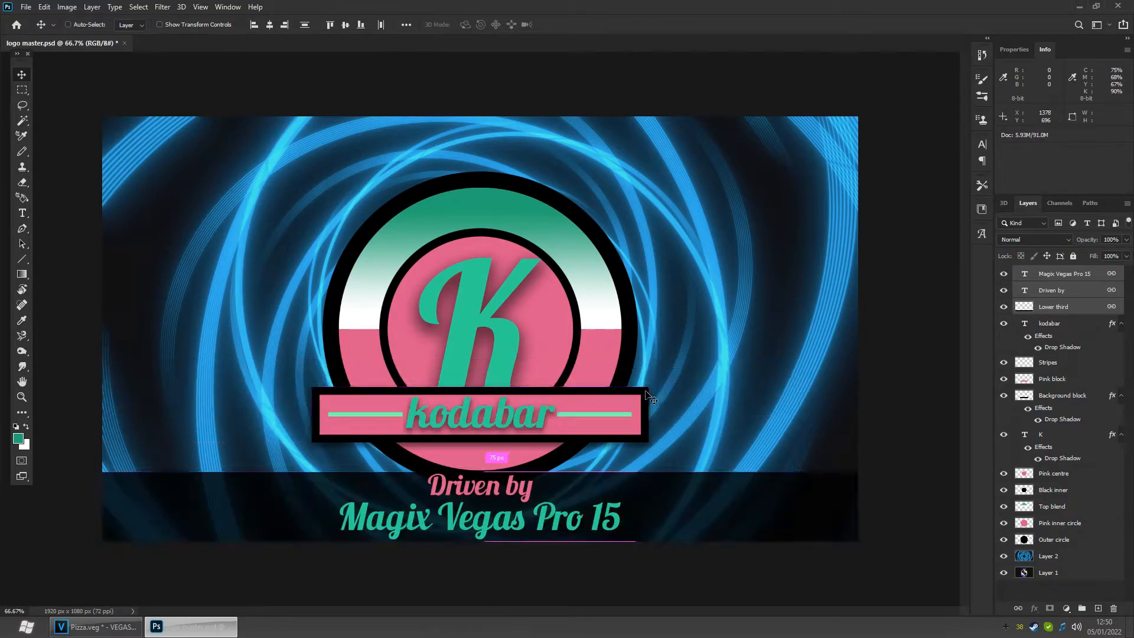
- Link the kodabar, Stripes, Pink block and Background block layers together
click(1057, 329)
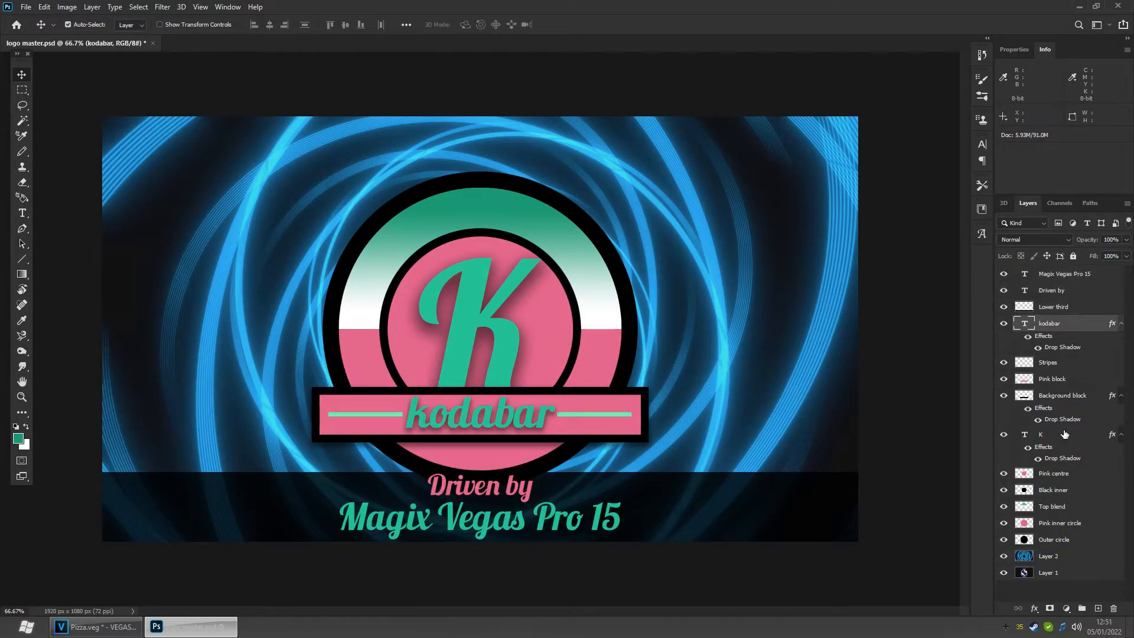
shift+click(1061, 397)
click(1018, 608)
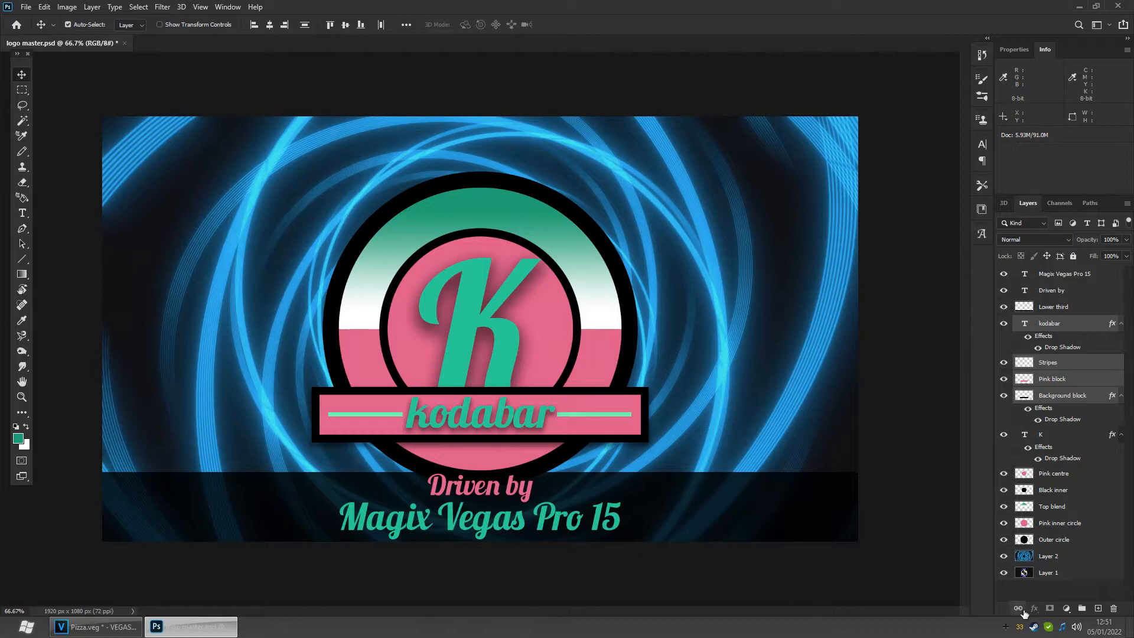
drag(508, 412, 639, 428)
drag(665, 367, 533, 385)
- Link the K layer with the layers down to Outer circle
click(1055, 444)
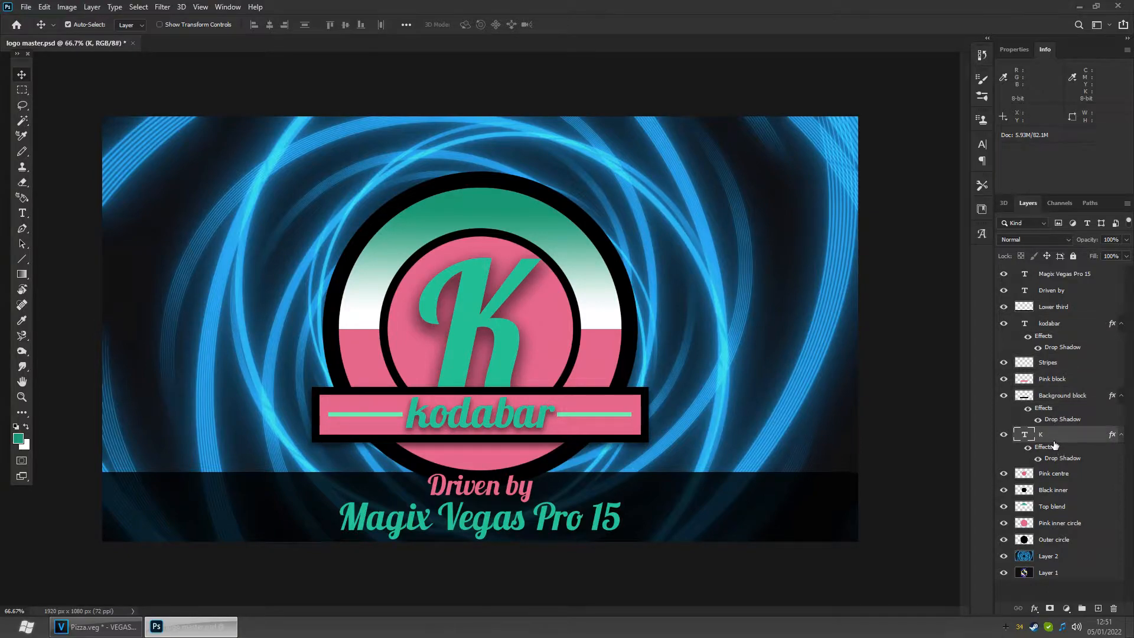
shift+click(1058, 539)
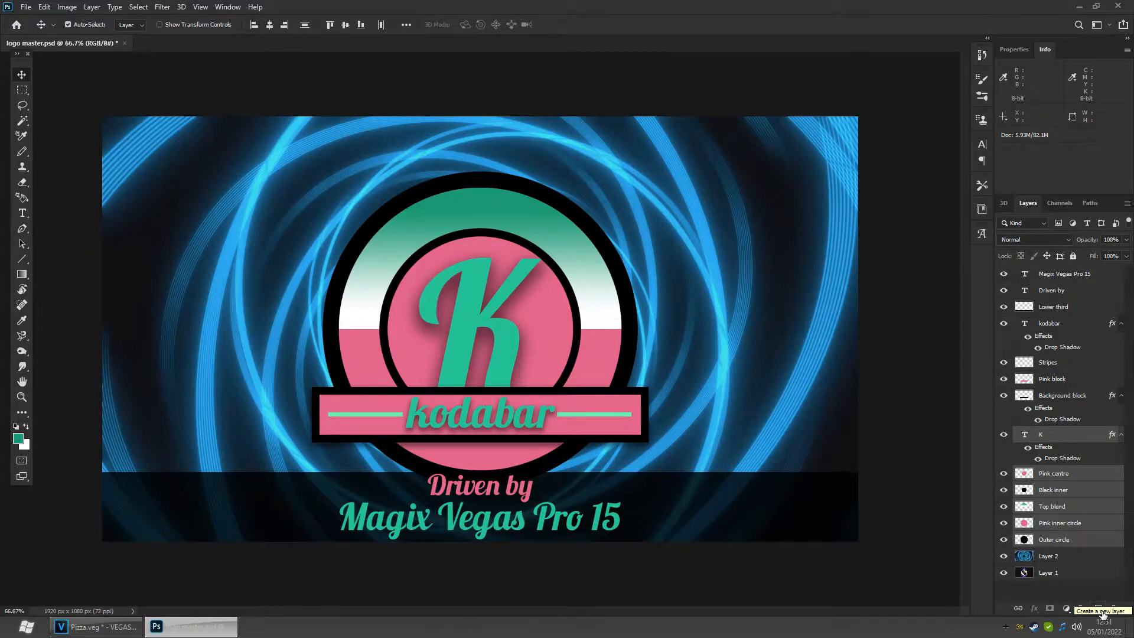
click(1018, 608)
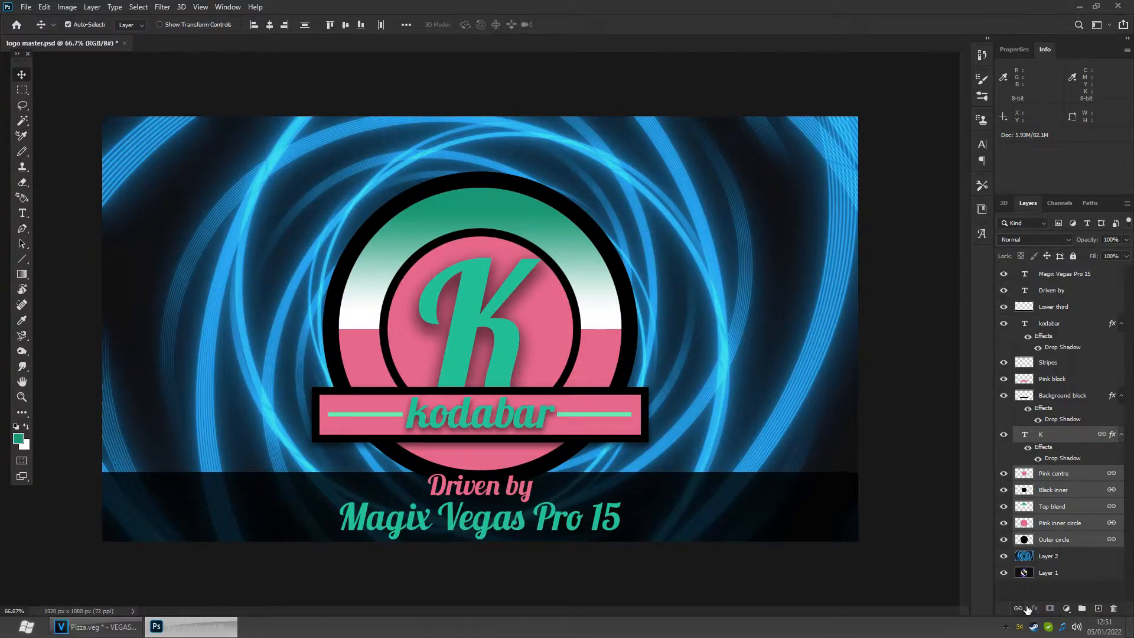
drag(407, 280, 345, 338)
key(ctrl+z)
- Rename Layer 2 as background and Layer 1 as Original
double_click(1055, 556)
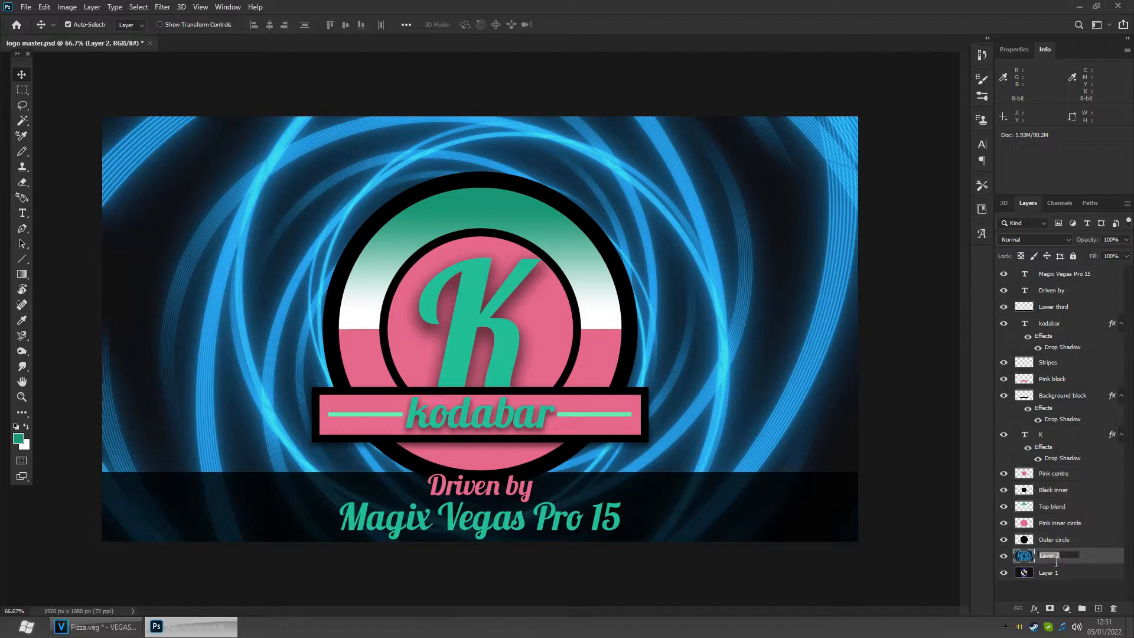
text(background)
key(Return)
click(1050, 576)
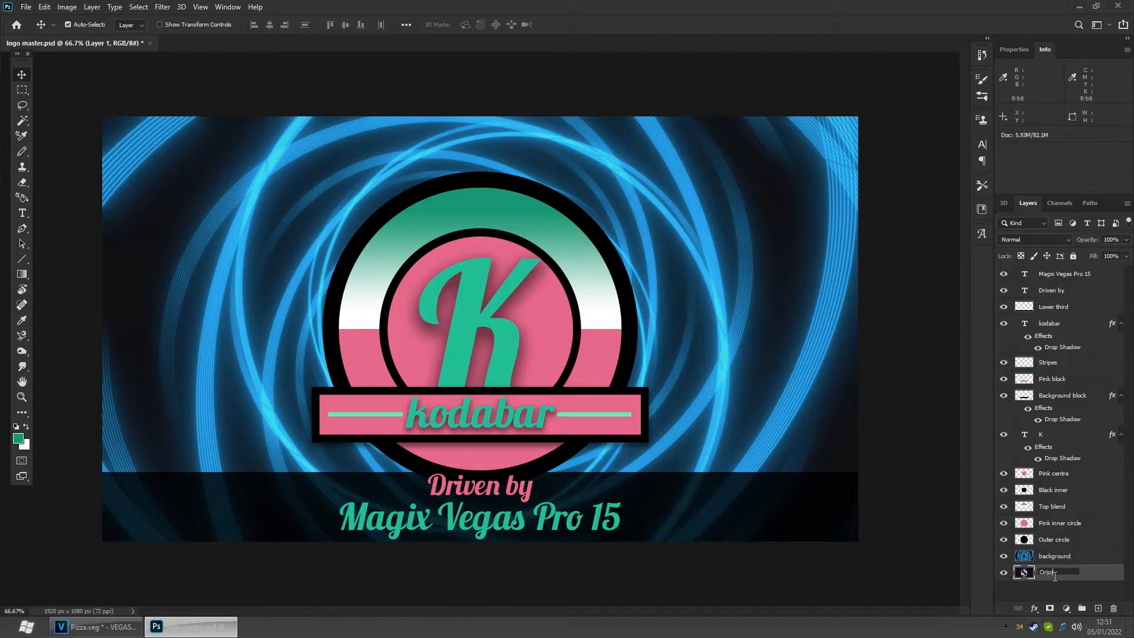
key(Return)
- Save the logo master document
click(26, 8)
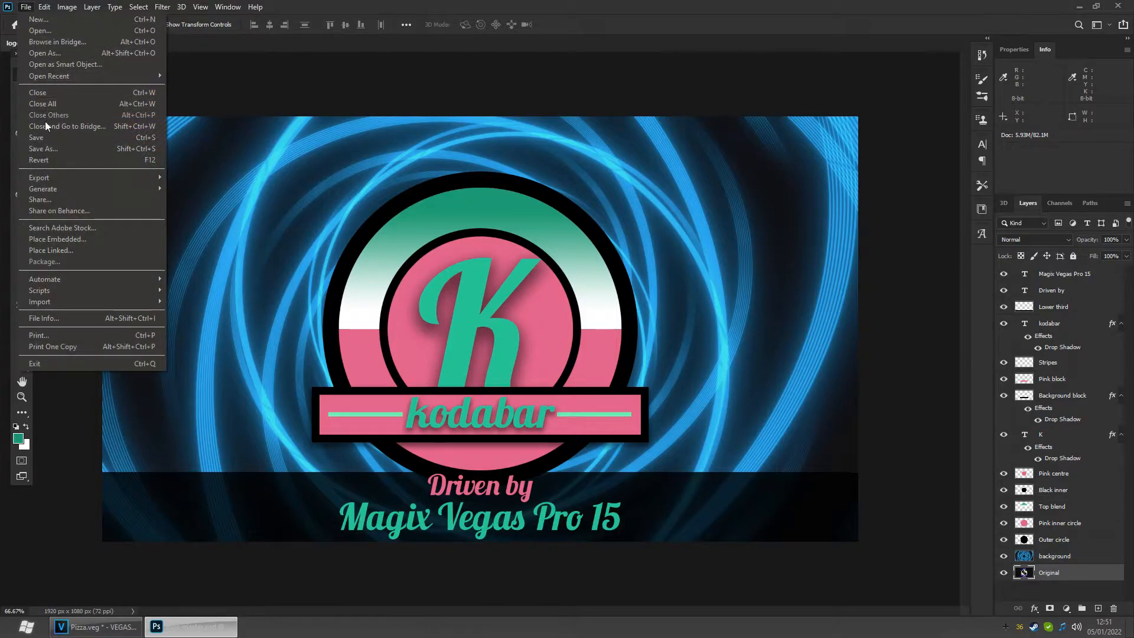
click(47, 141)
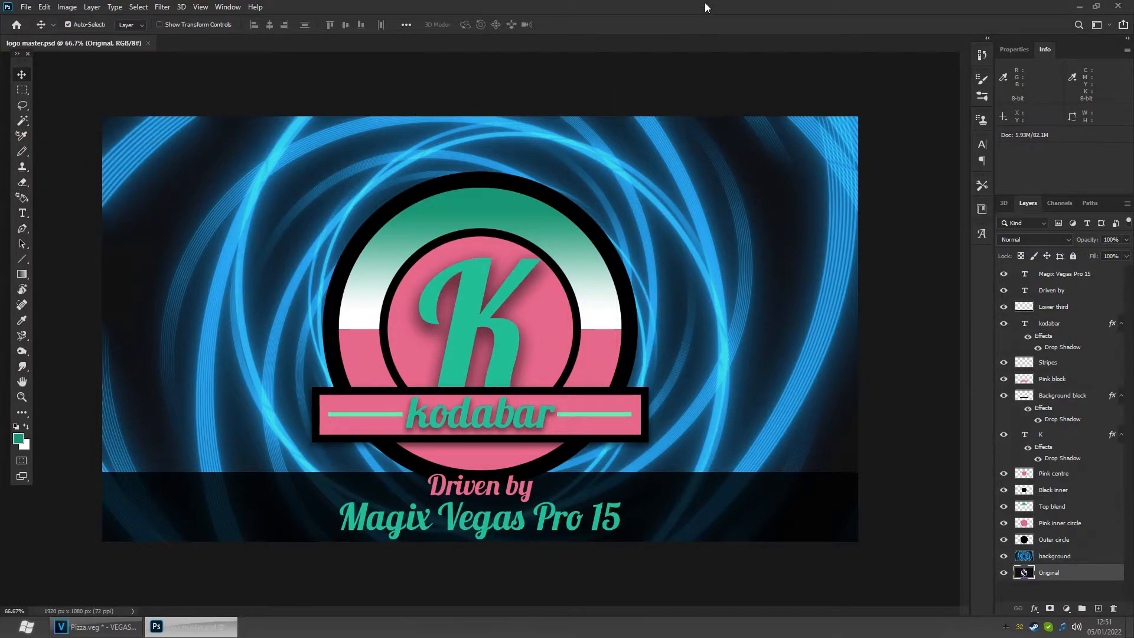
- Switch to VEGAS Pro and select the two clips near 00:00:49 on the first video track
key(alt+Tab)
click(686, 460)
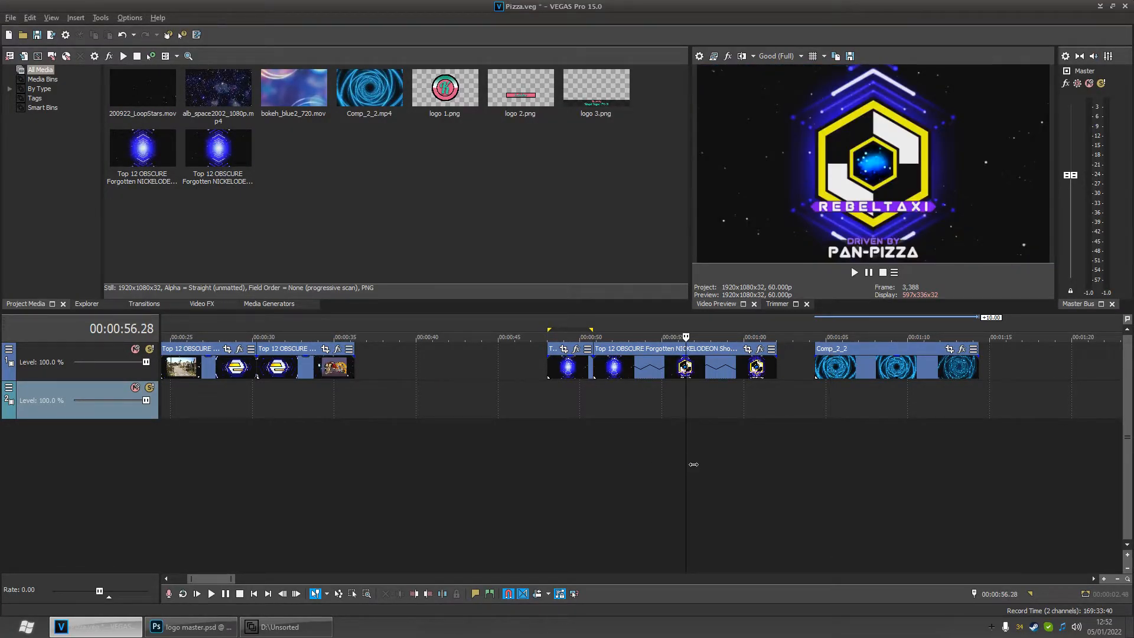
drag(694, 464, 552, 440)
click(568, 366)
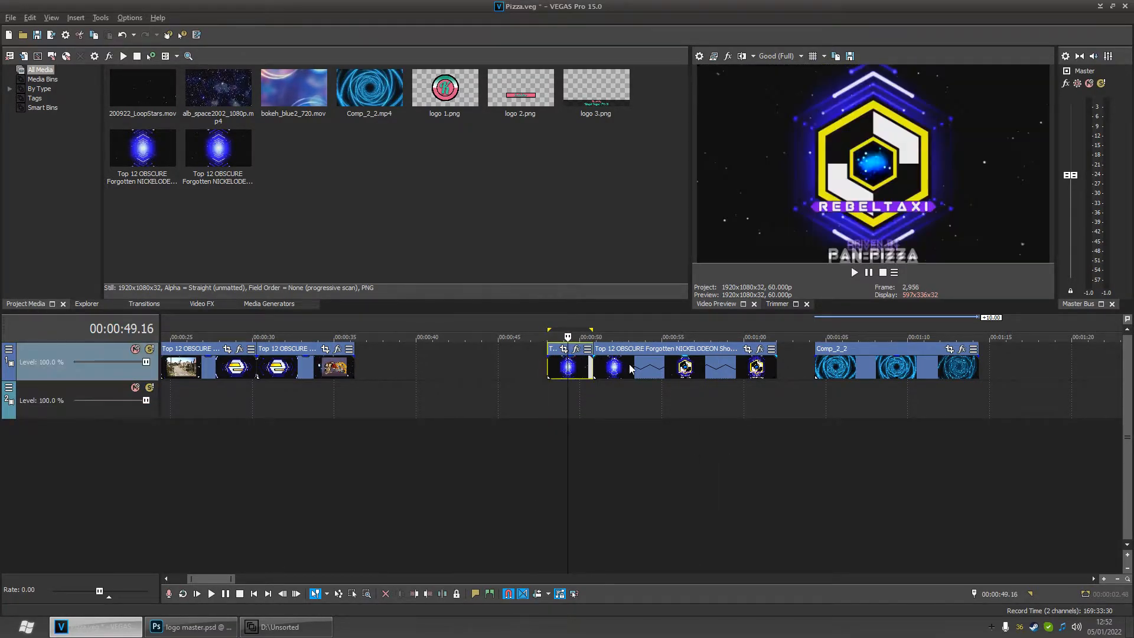
ctrl+click(638, 371)
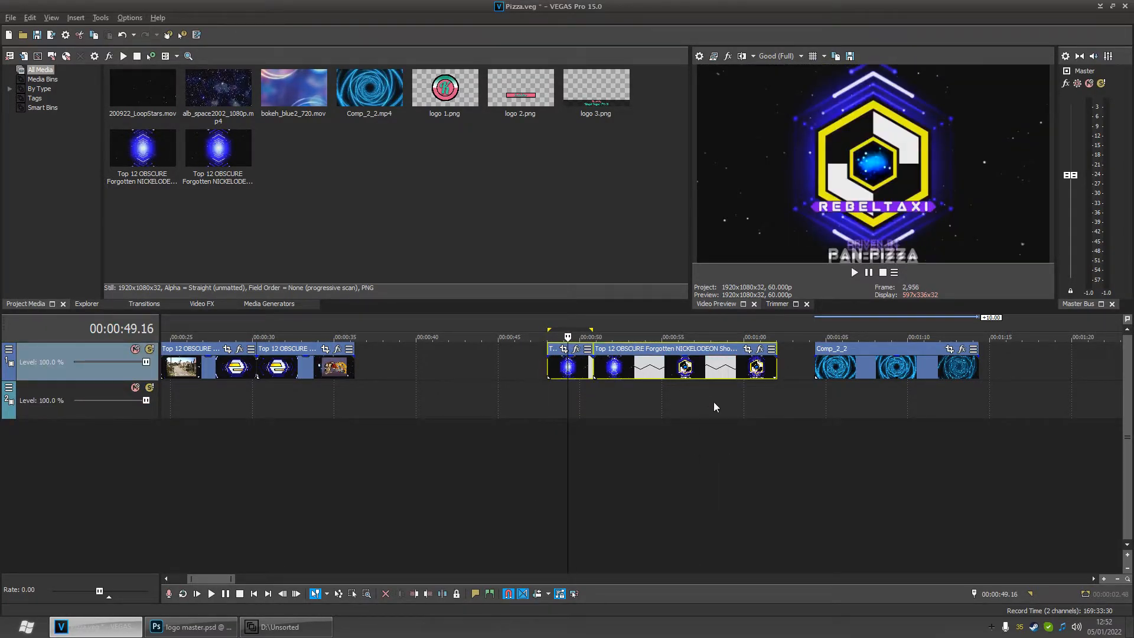
- Insert three new video tracks above the existing video track, with the cursor at the start of Comp_2_2
drag(806, 403, 992, 407)
click(834, 402)
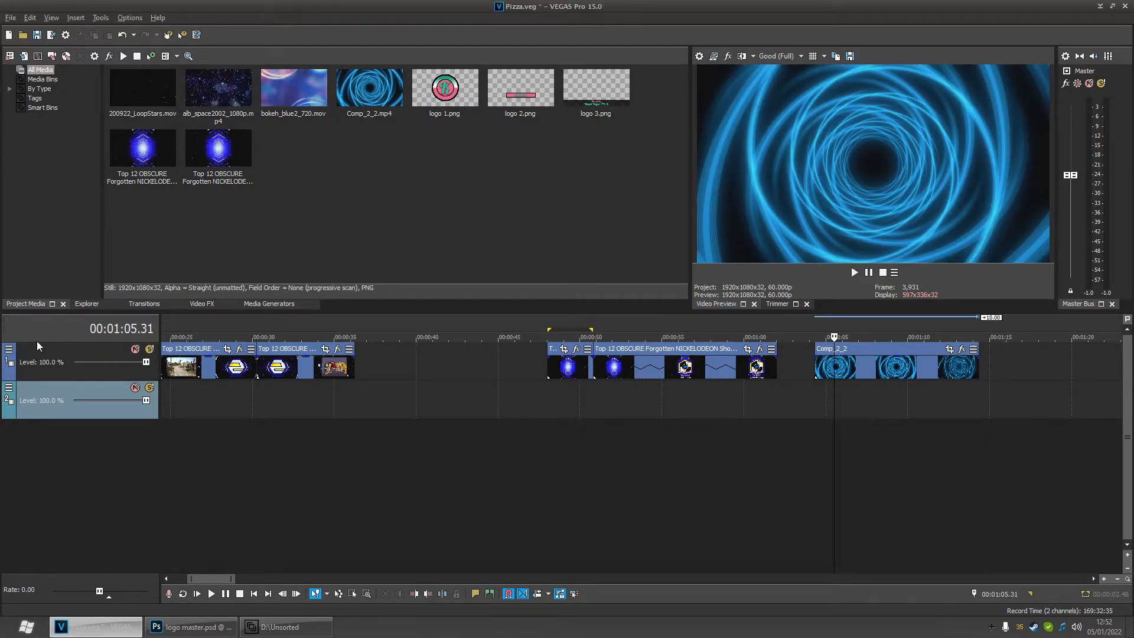
right_click(36, 359)
click(58, 391)
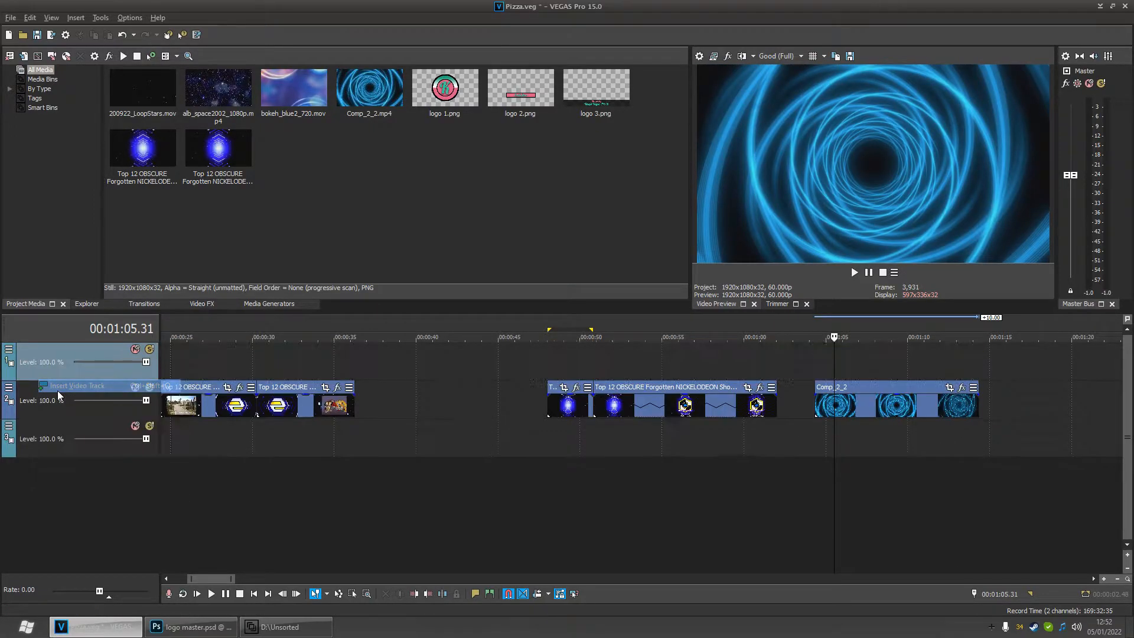
right_click(34, 368)
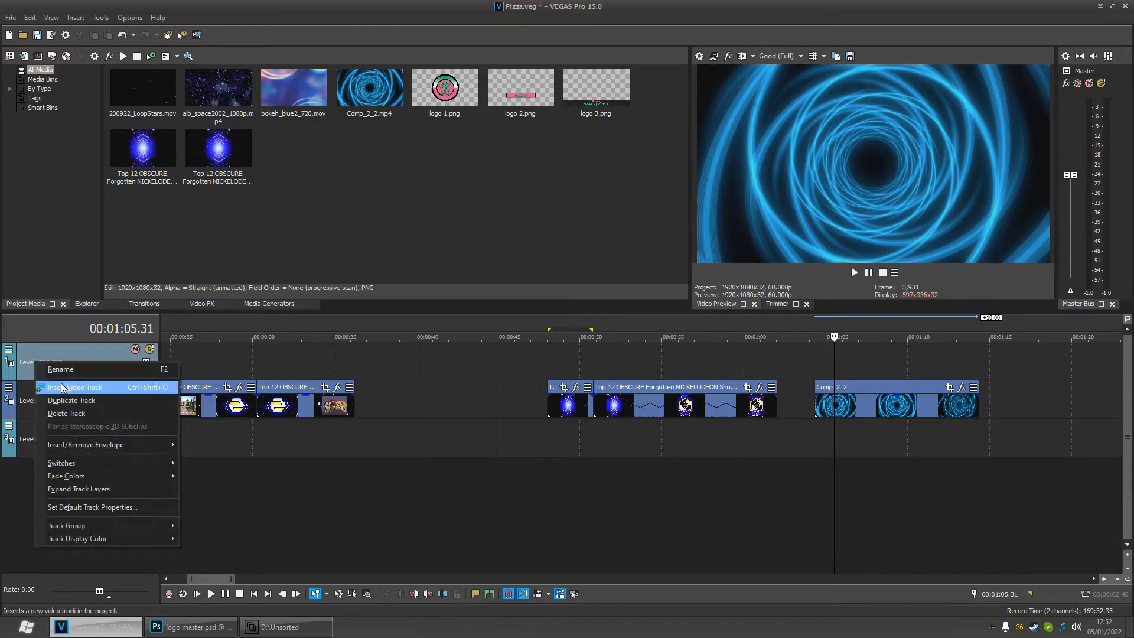
click(62, 385)
right_click(42, 369)
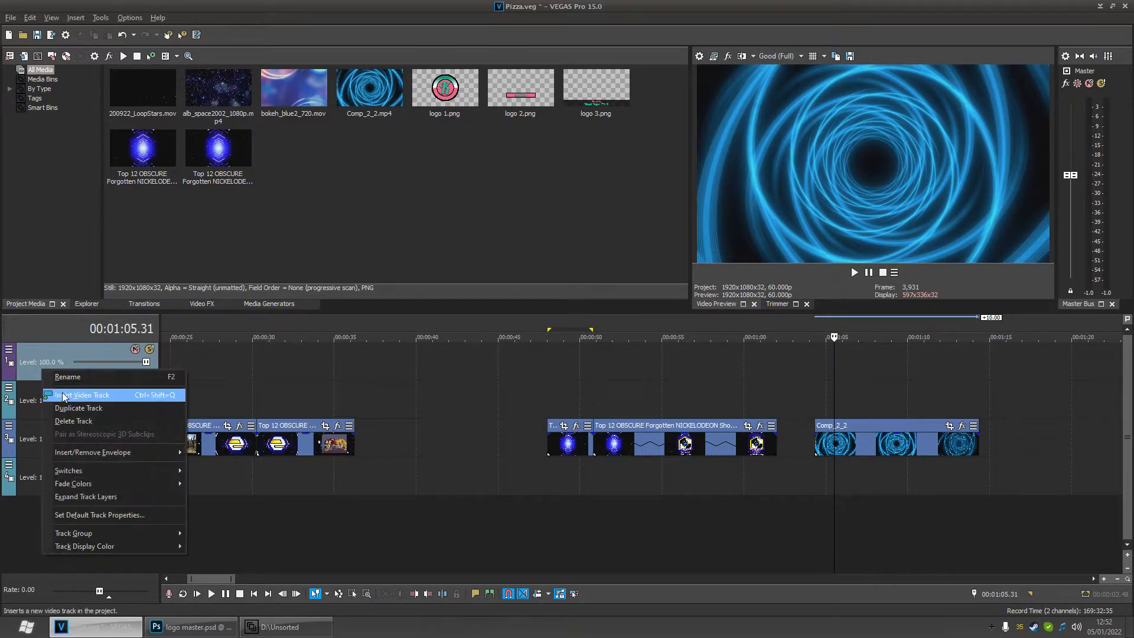
click(84, 395)
click(839, 434)
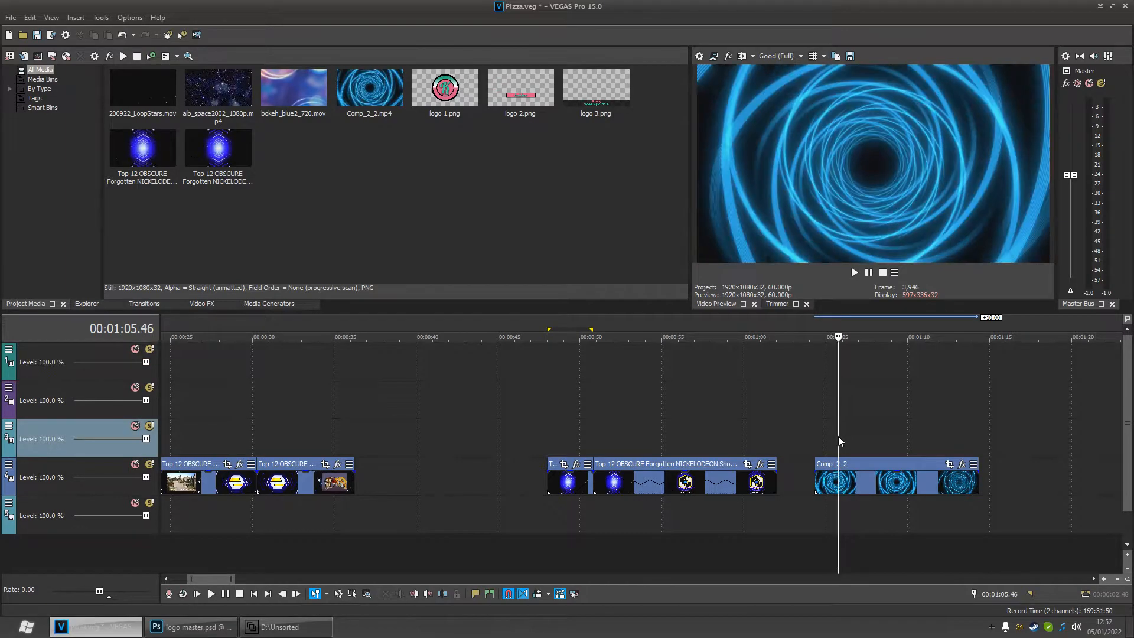
- Place logo 1.png on the third video track starting with Comp_2_2 at 01:04.20 and preview it
click(444, 99)
drag(444, 99, 717, 322)
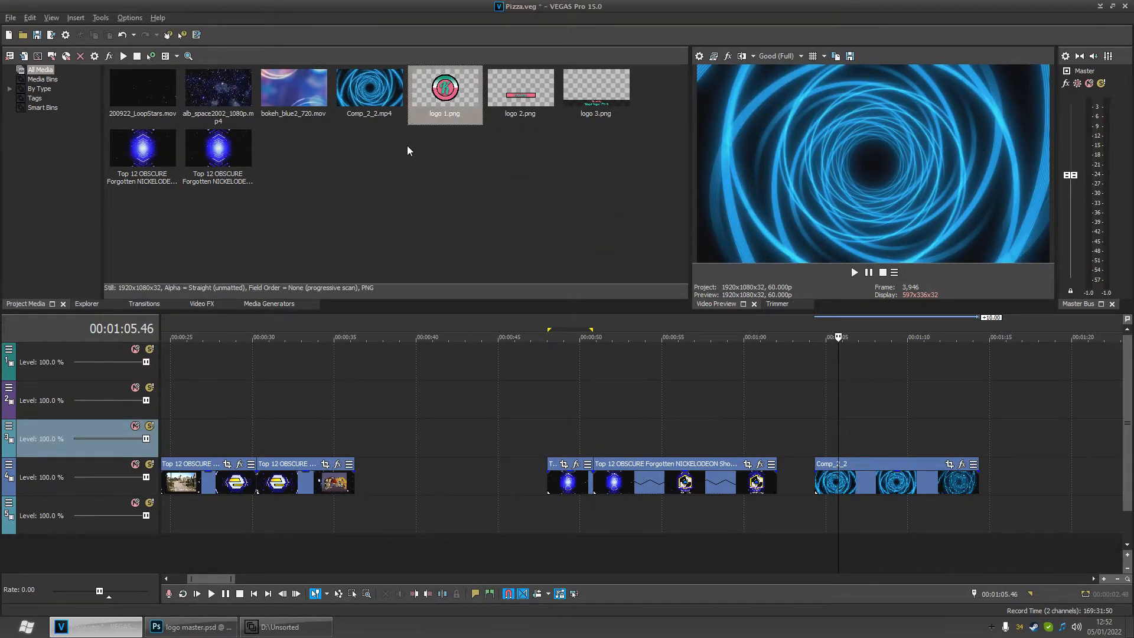
click(593, 90)
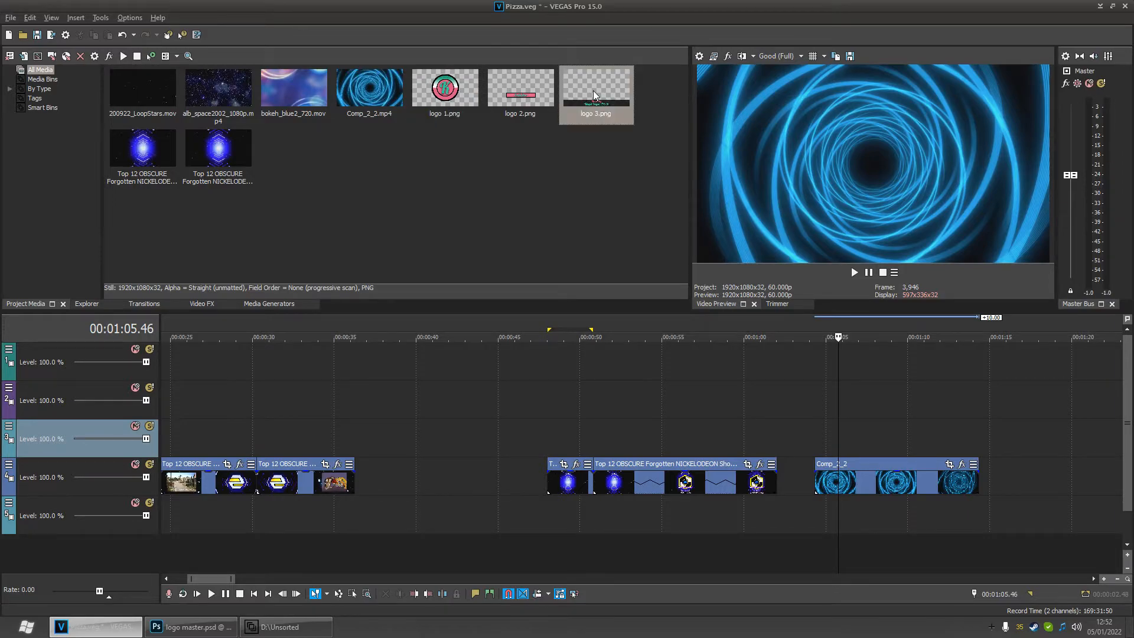
click(440, 95)
drag(692, 330, 821, 451)
drag(839, 530, 817, 523)
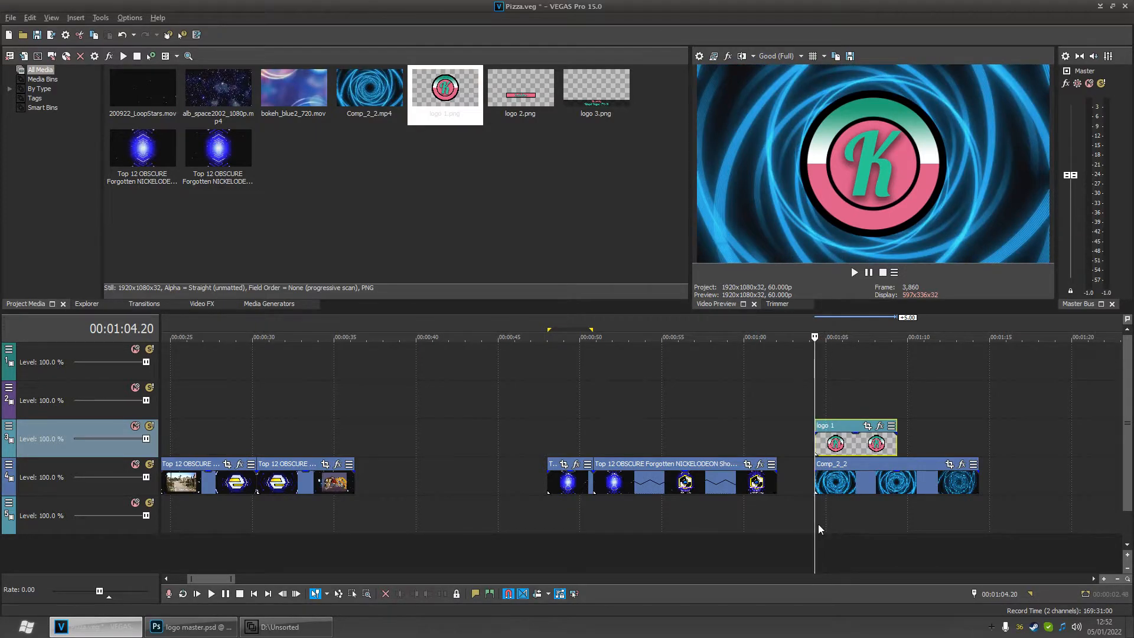
key(space)
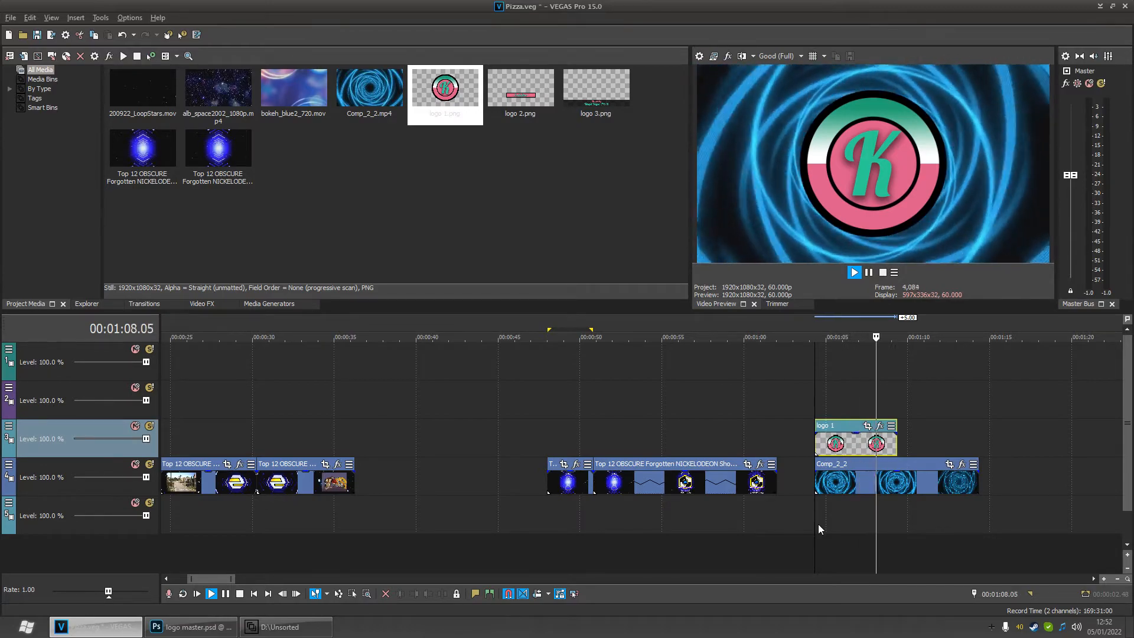
key(space)
- Add logo 2.png and logo 3.png to the two top tracks aligned with logo 1, and preview the stack
drag(515, 97, 825, 394)
drag(592, 88, 856, 364)
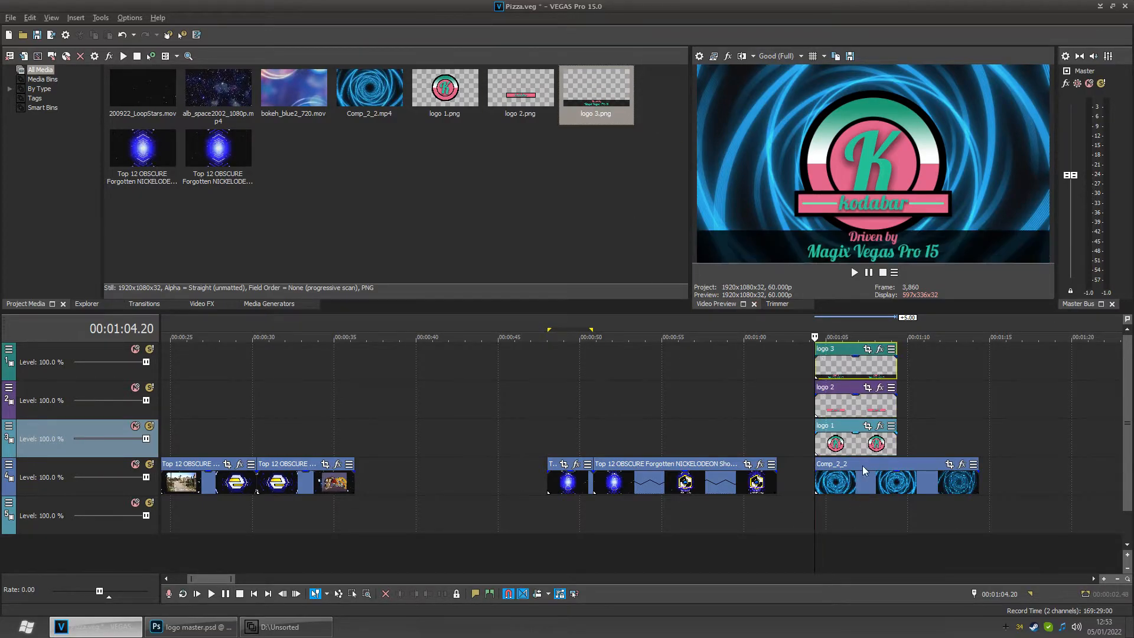
mouse_move(823, 528)
mouse_down()
mouse_move(921, 525)
mouse_move(823, 530)
mouse_up()
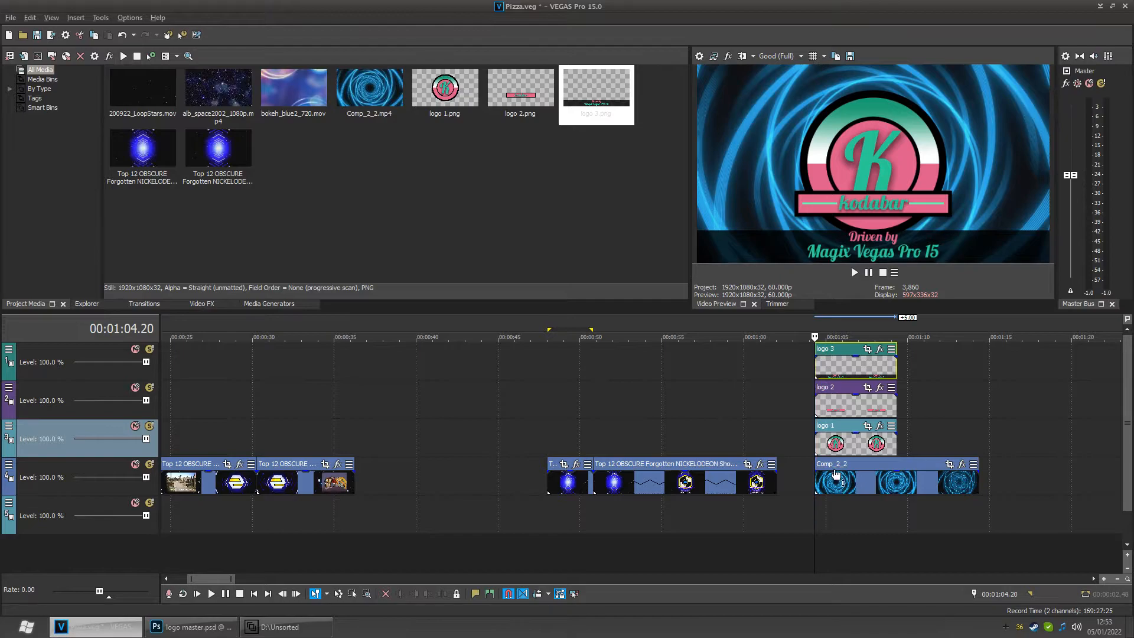
key(space)
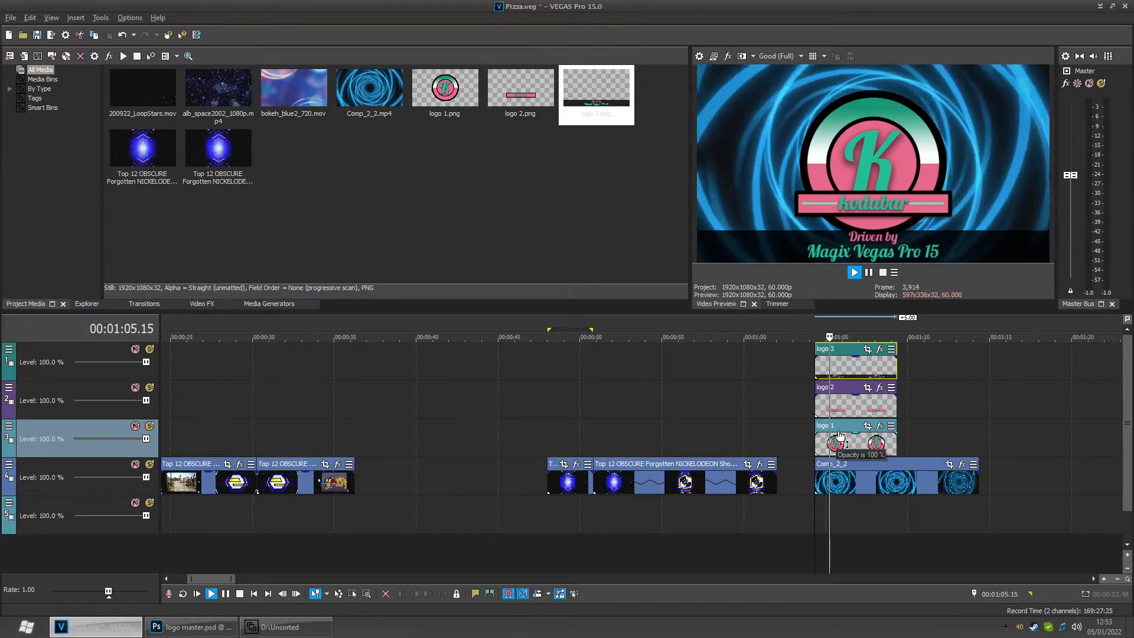
key(space)
- Trim logo 3, logo 2, logo 1 and Comp_2_2 so they all end at about 01:07.20
click(551, 437)
drag(551, 446, 593, 443)
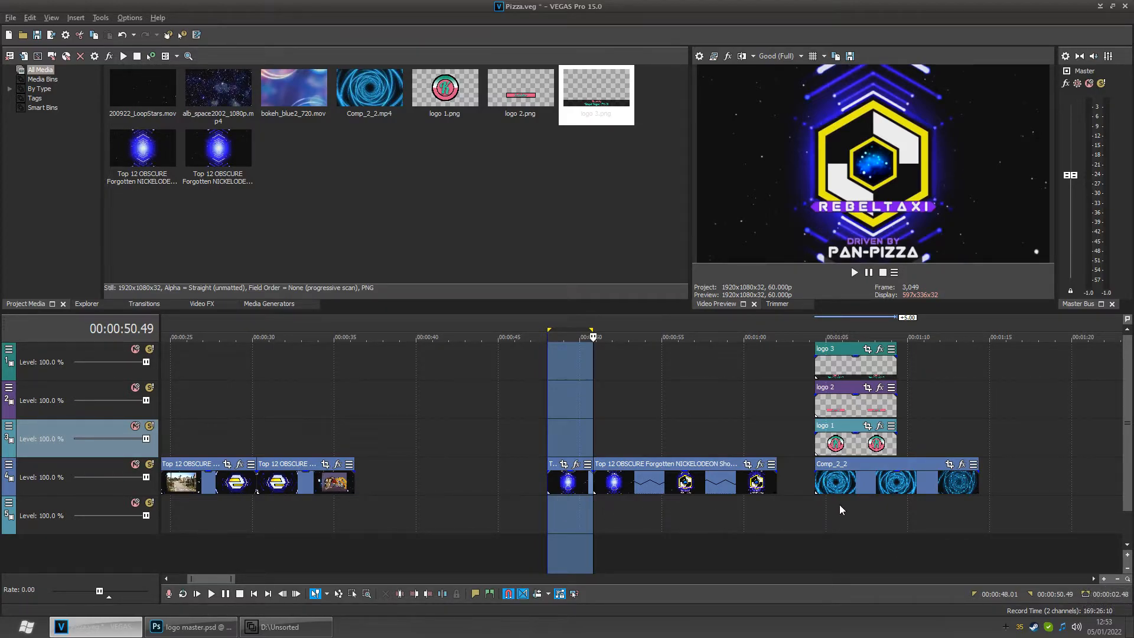
click(816, 505)
drag(831, 519, 873, 524)
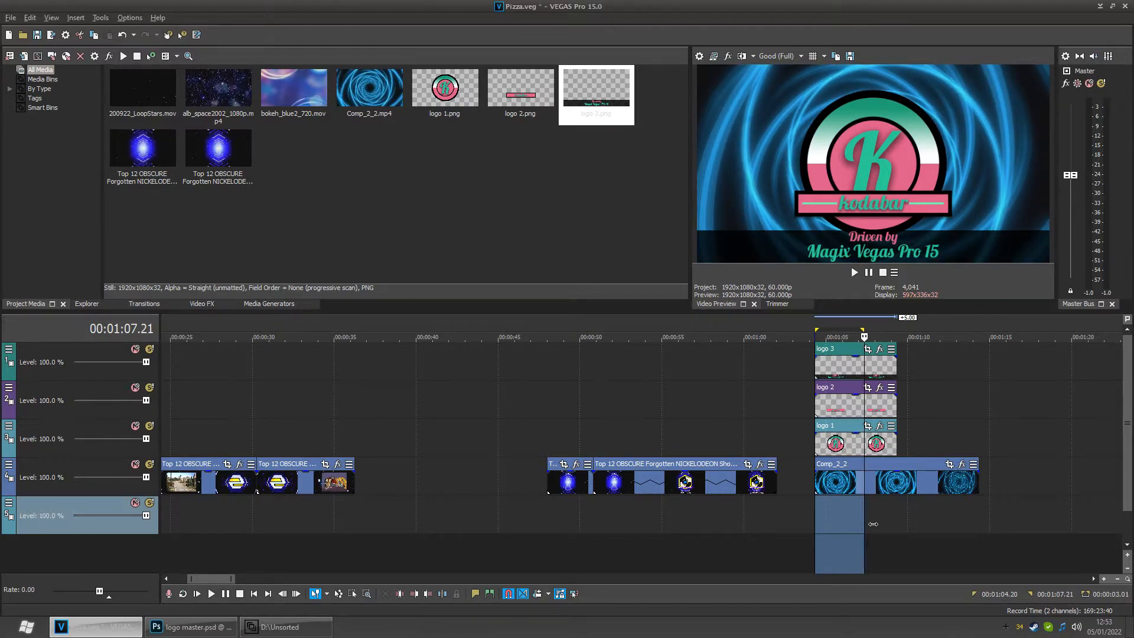
scroll(873, 524, up, 5)
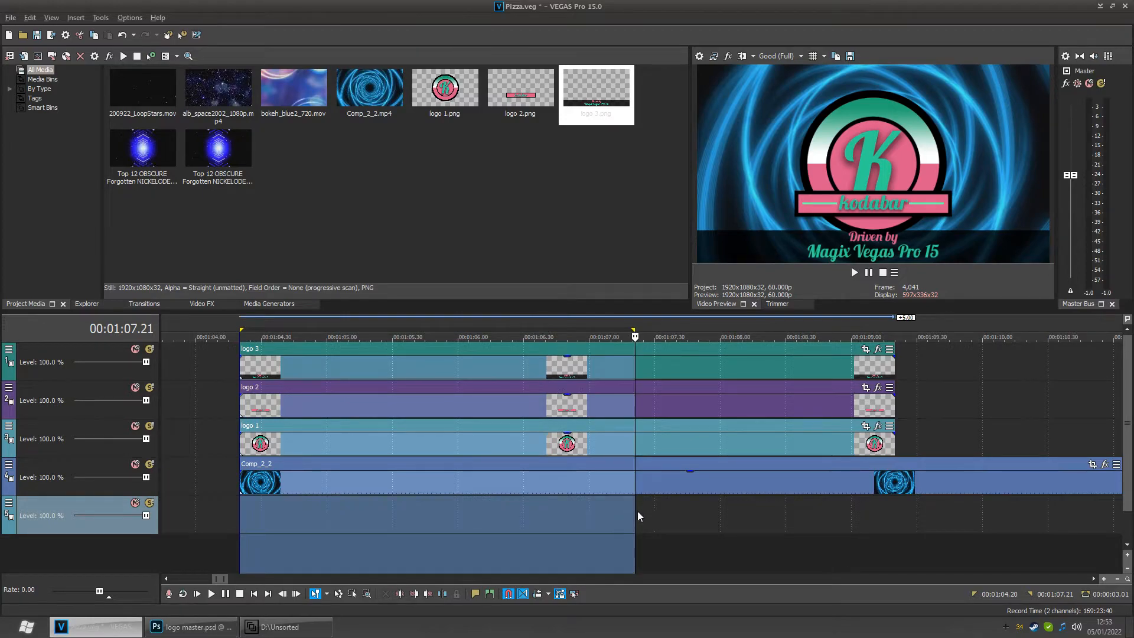
drag(643, 522, 636, 510)
scroll(636, 509, down, 4)
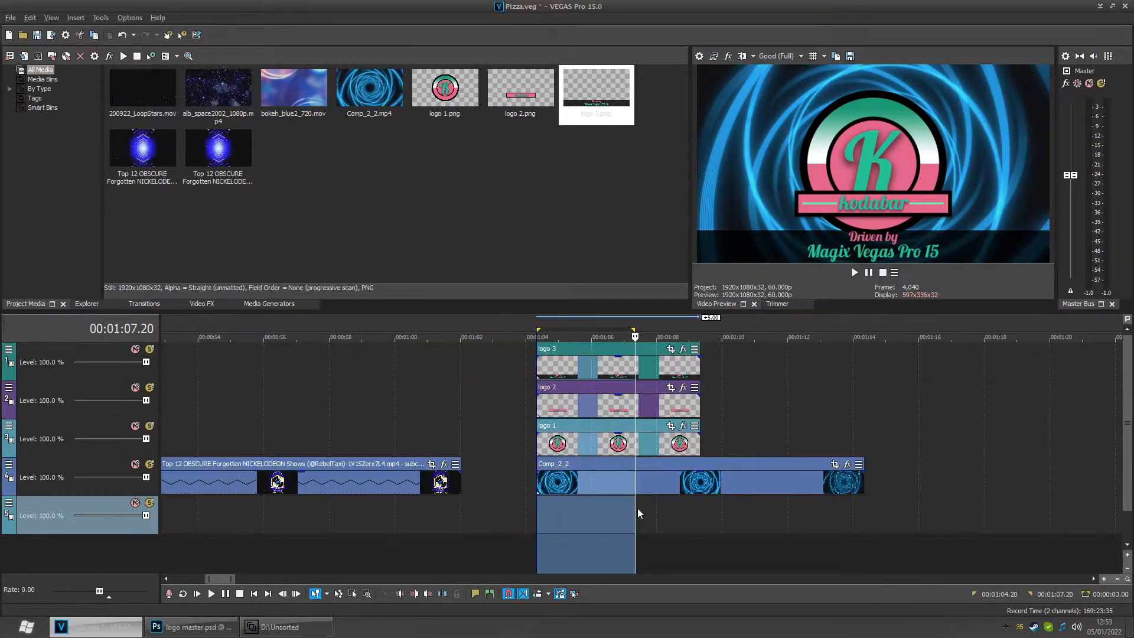
scroll(636, 508, down, 2)
drag(668, 369, 636, 369)
drag(674, 418, 635, 412)
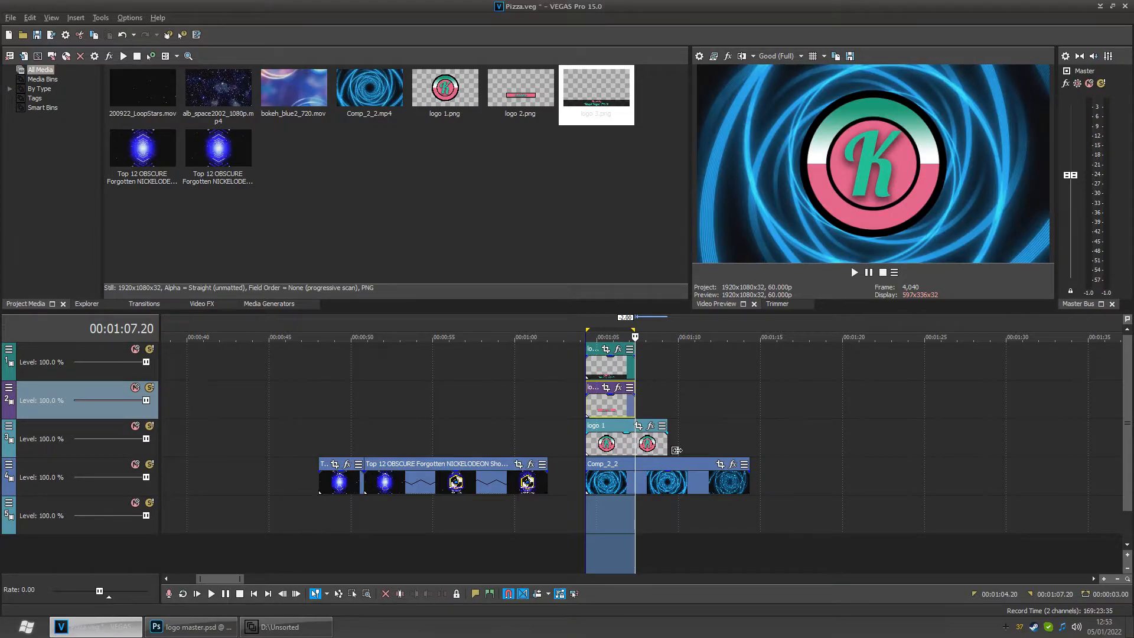
drag(676, 450, 636, 449)
drag(756, 489, 636, 489)
- Play back the shortened logo section and the original intro for comparison
click(584, 506)
key(space)
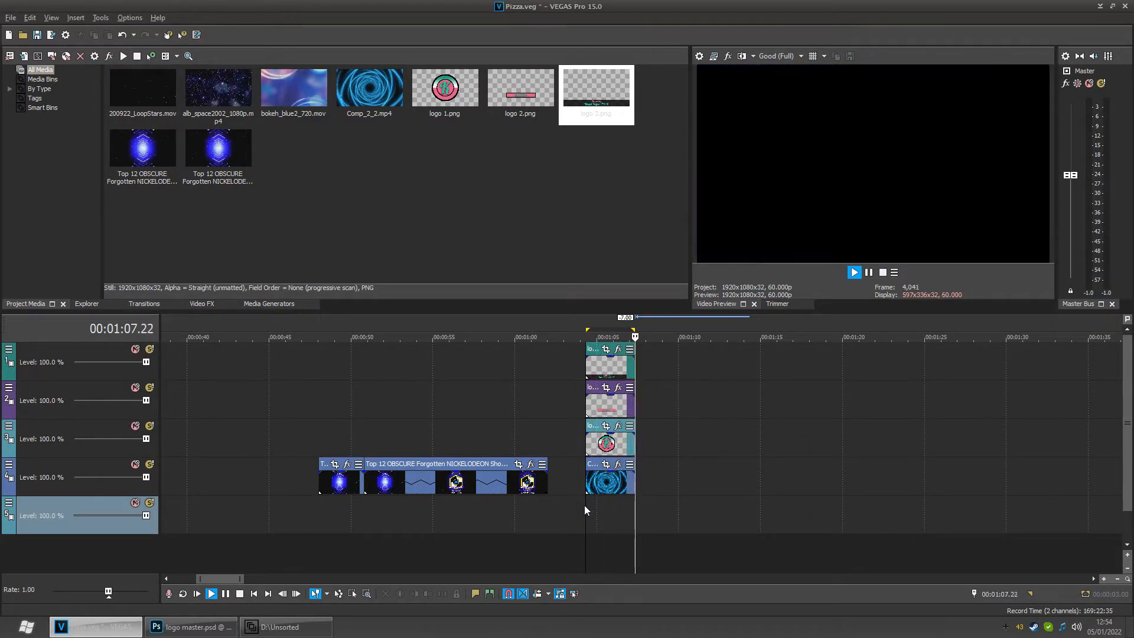
click(489, 514)
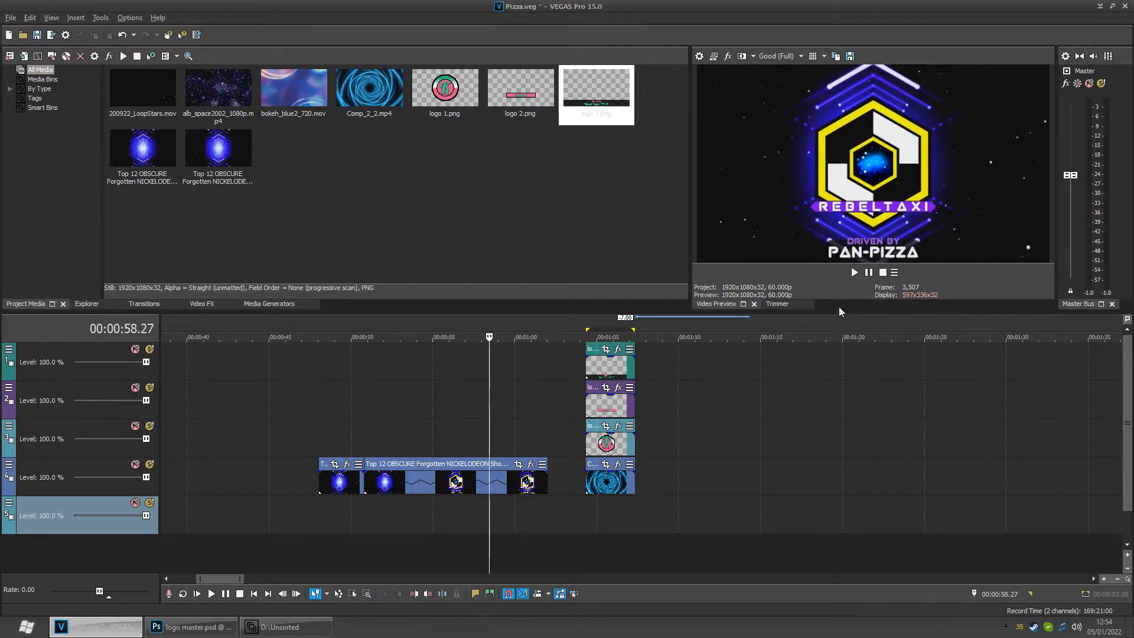
click(587, 509)
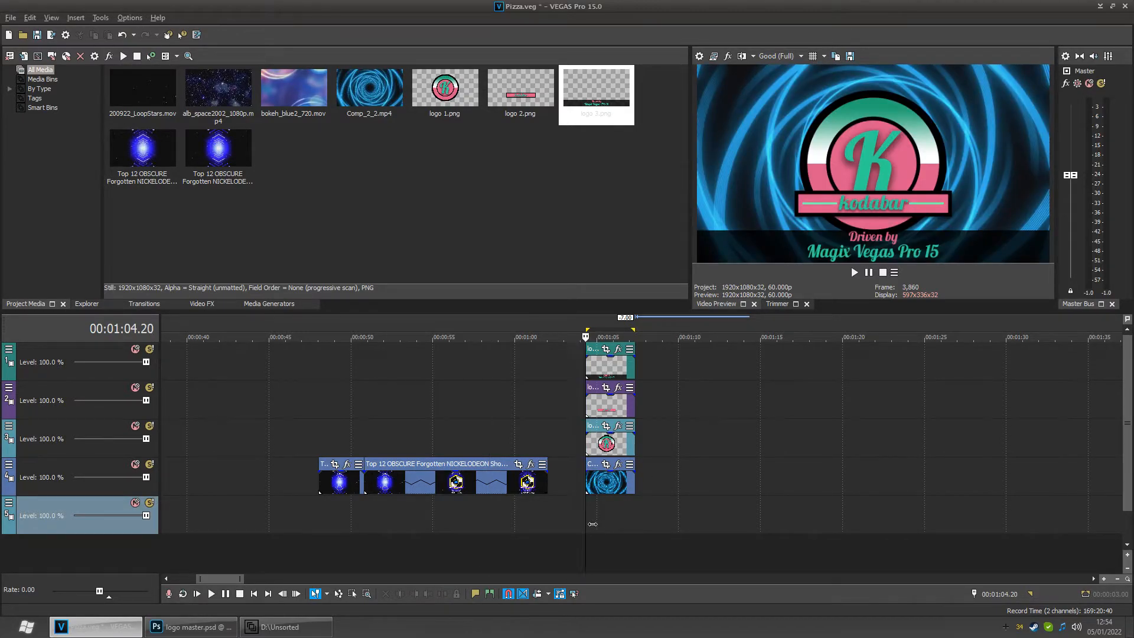
key(space)
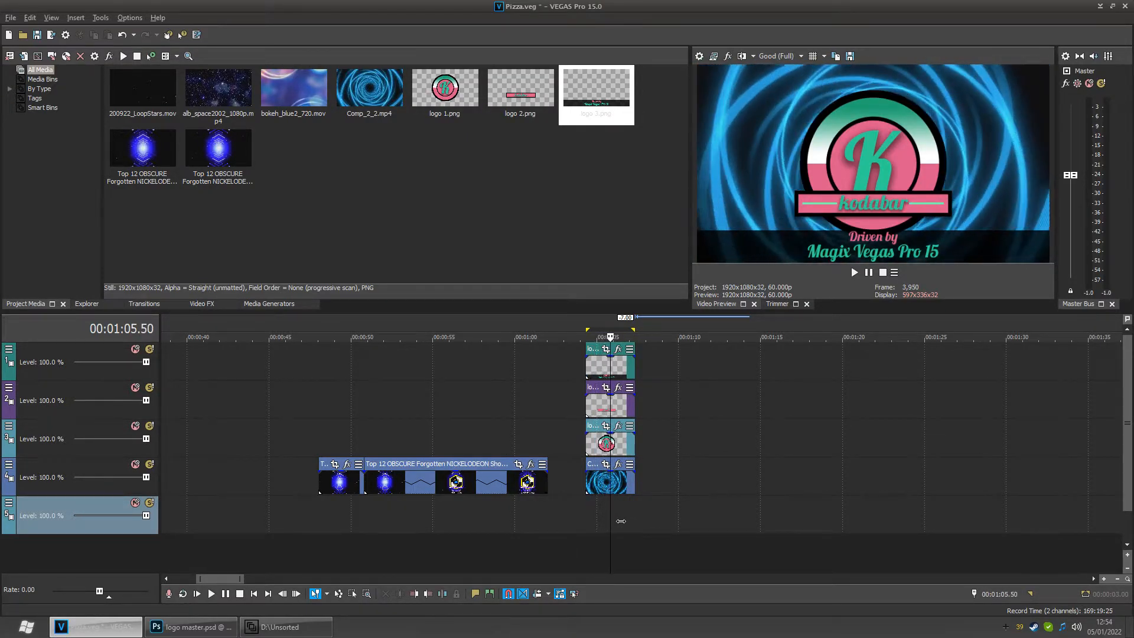
key(space)
key(space)
- Examine the timing of the original intro's logo reveal between about 00:48 and 00:49
drag(625, 521, 334, 526)
scroll(640, 521, up, 5)
scroll(334, 526, down, 6)
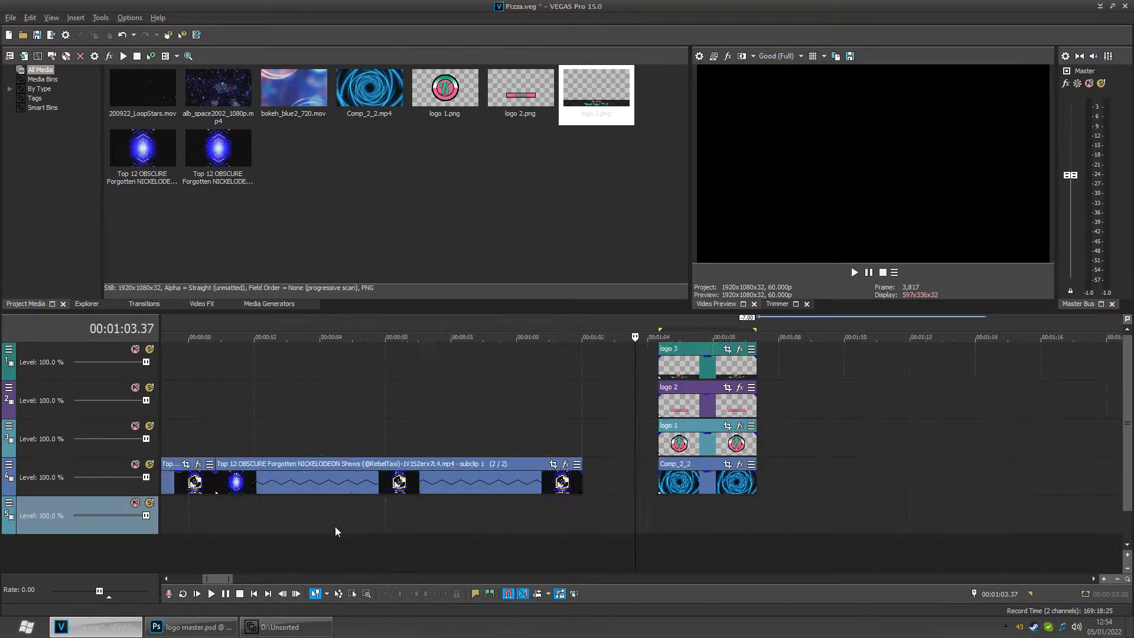
drag(644, 521, 389, 531)
scroll(437, 524, up, 4)
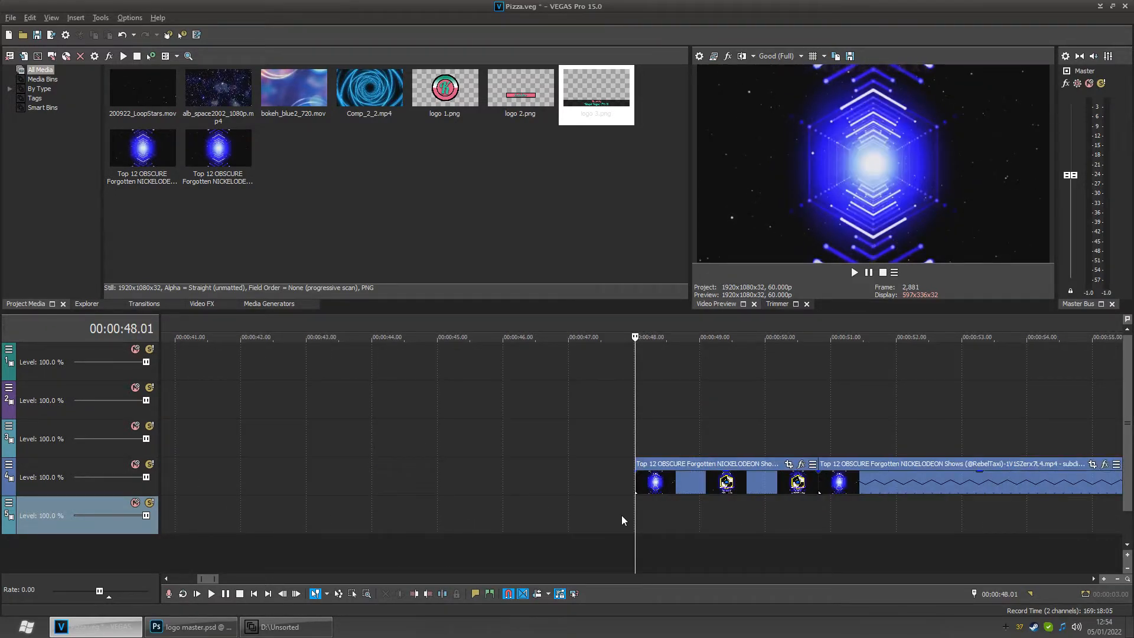
mouse_move(645, 518)
mouse_down()
mouse_move(666, 517)
mouse_move(641, 502)
mouse_move(680, 512)
mouse_move(662, 513)
mouse_up()
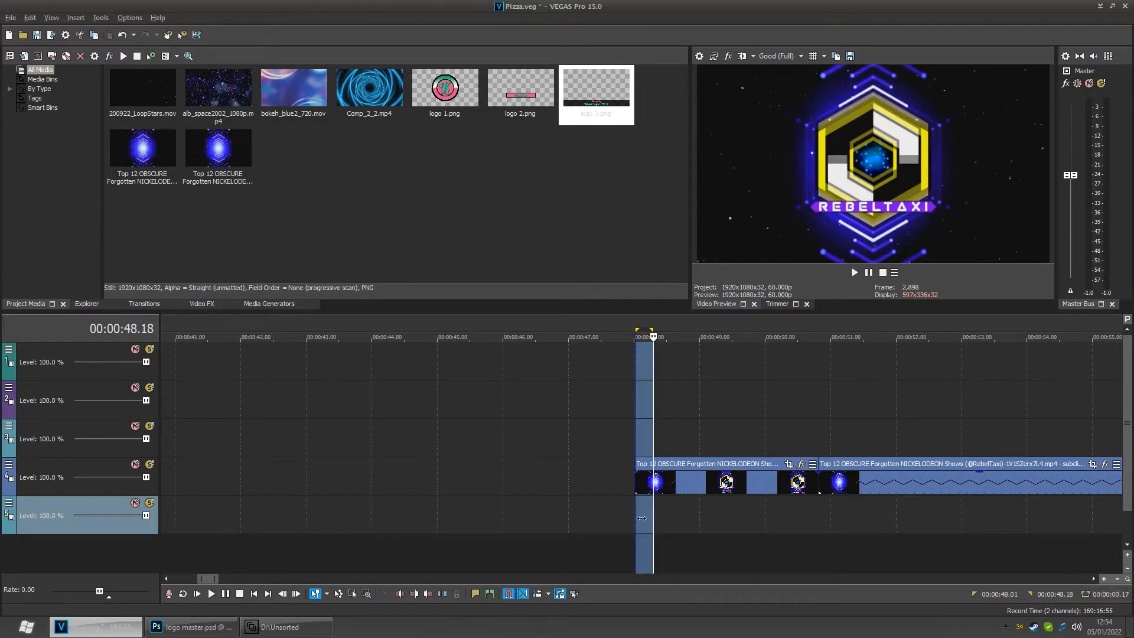
drag(661, 516, 649, 517)
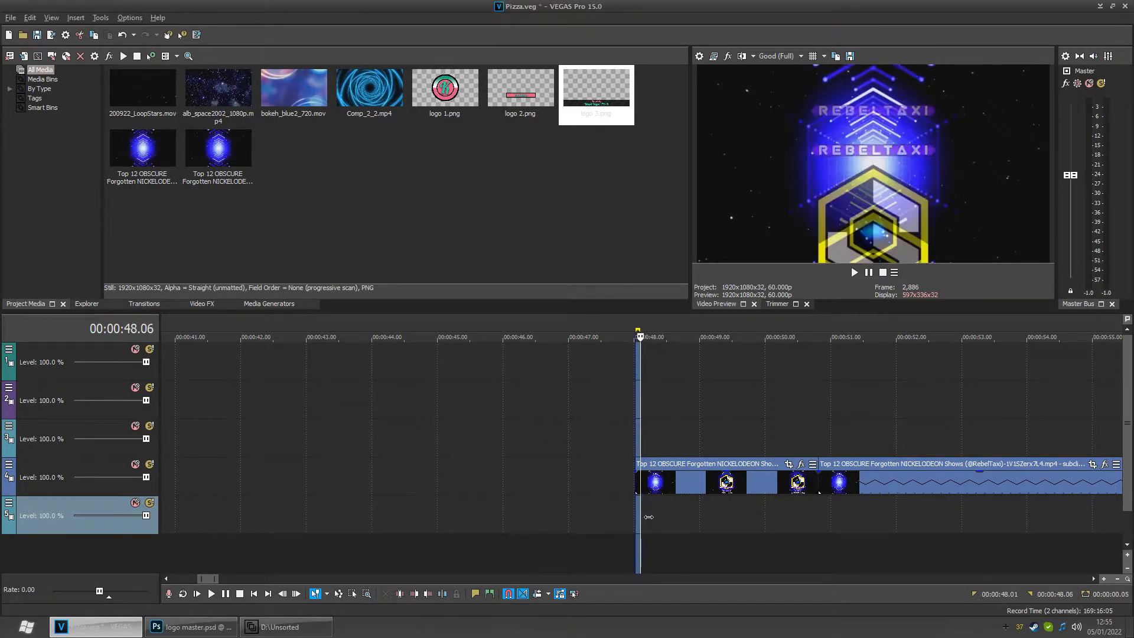
scroll(639, 509, up, 4)
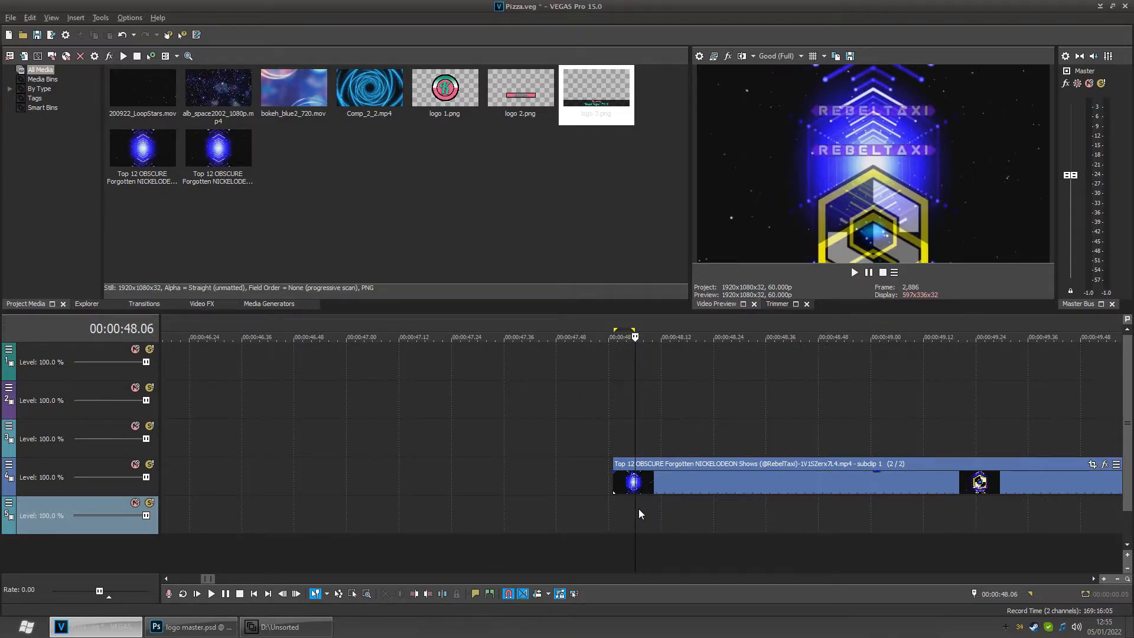
mouse_move(644, 516)
mouse_down()
mouse_move(630, 519)
mouse_move(665, 519)
mouse_up()
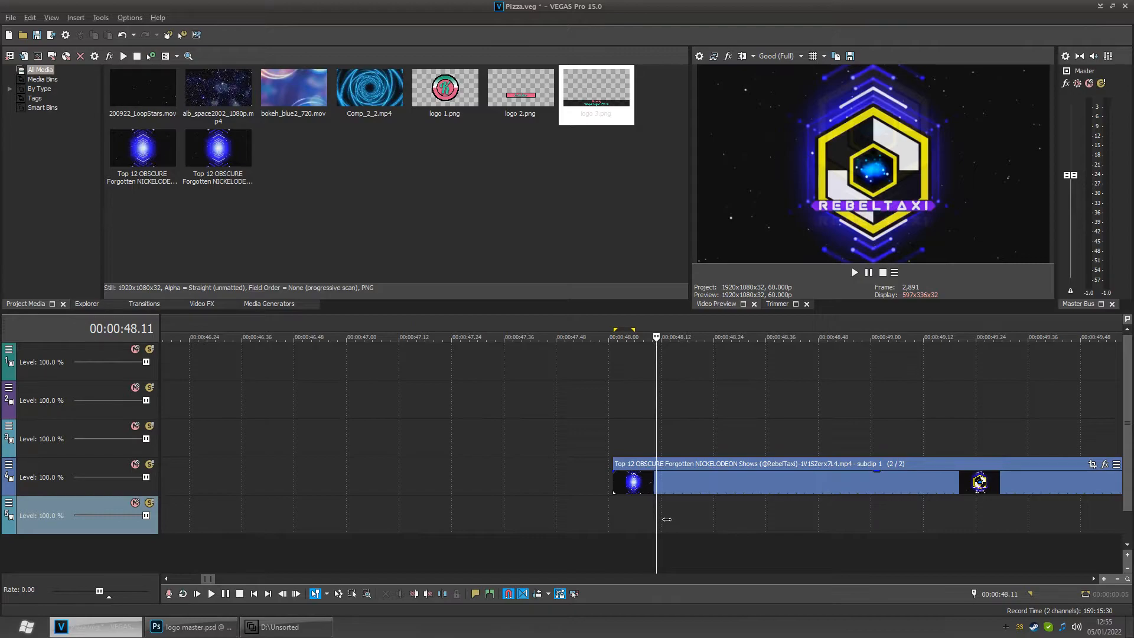
drag(615, 514, 666, 516)
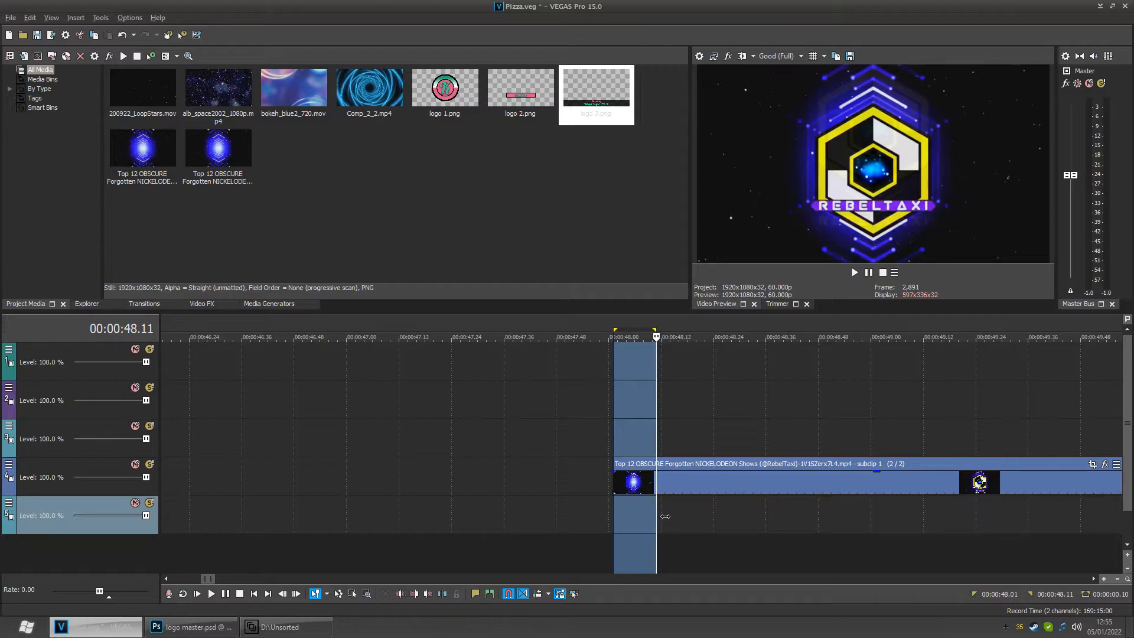
drag(666, 516, 702, 516)
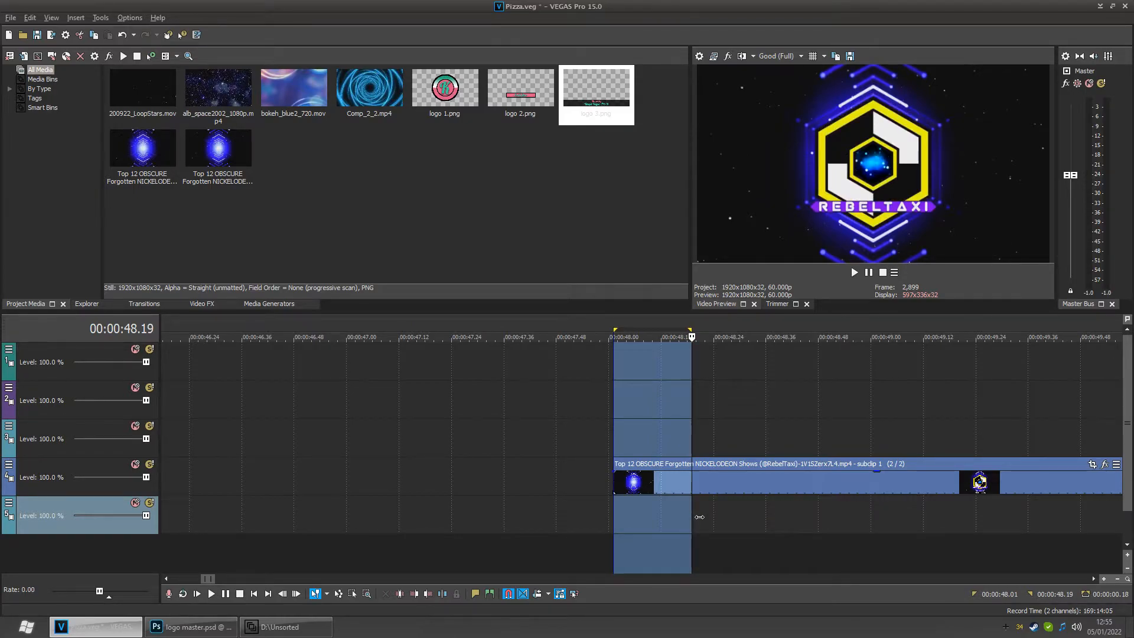
drag(699, 516, 965, 505)
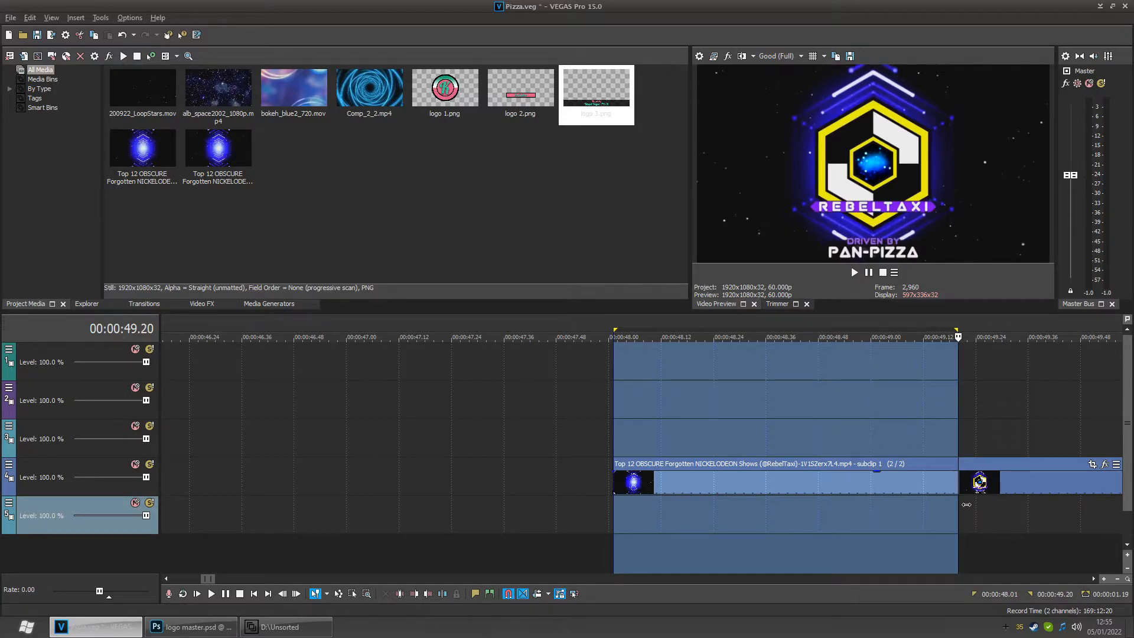
drag(969, 504, 970, 504)
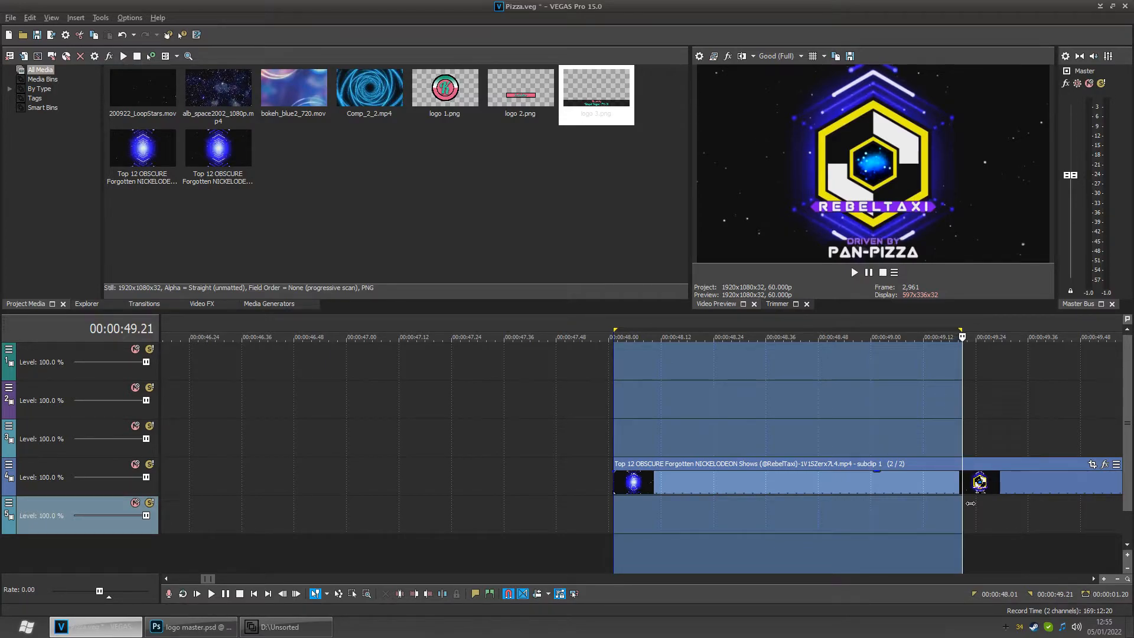
- Return to the logo section and mute the logo 3 and logo 2 tracks
scroll(927, 499, down, 2)
click(837, 503)
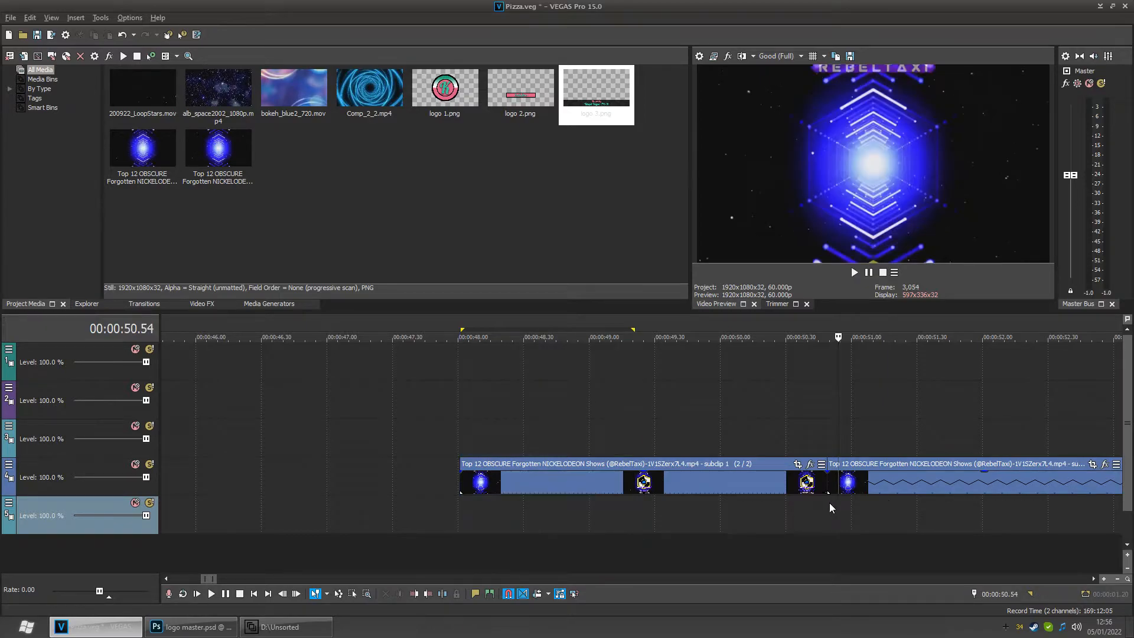
scroll(823, 502, down, 6)
click(695, 510)
scroll(695, 509, up, 8)
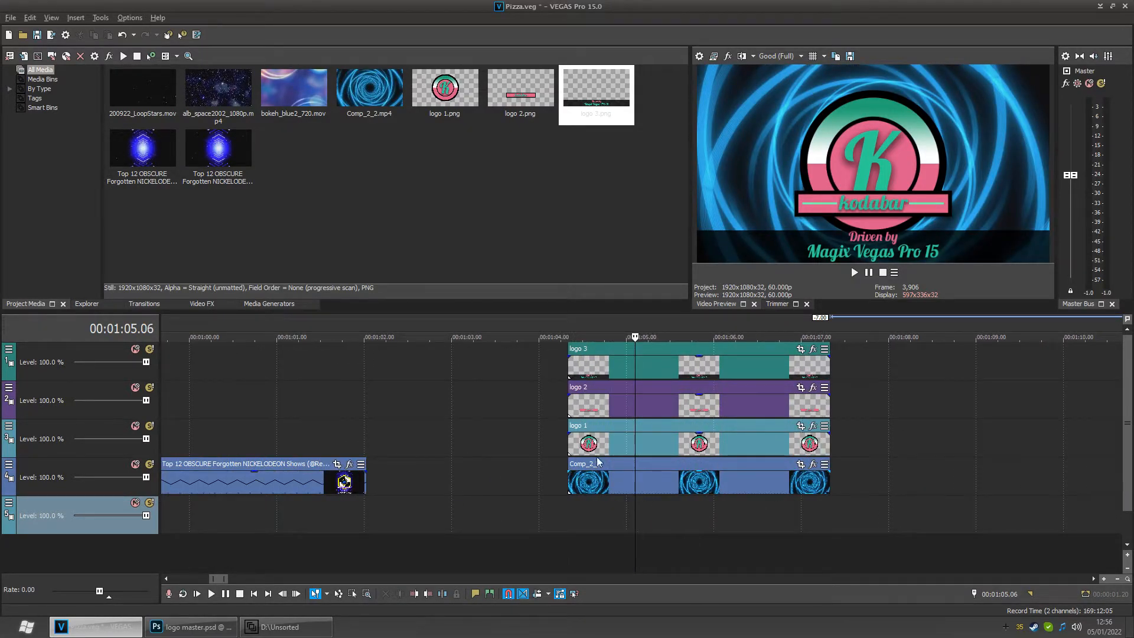
click(135, 386)
click(135, 349)
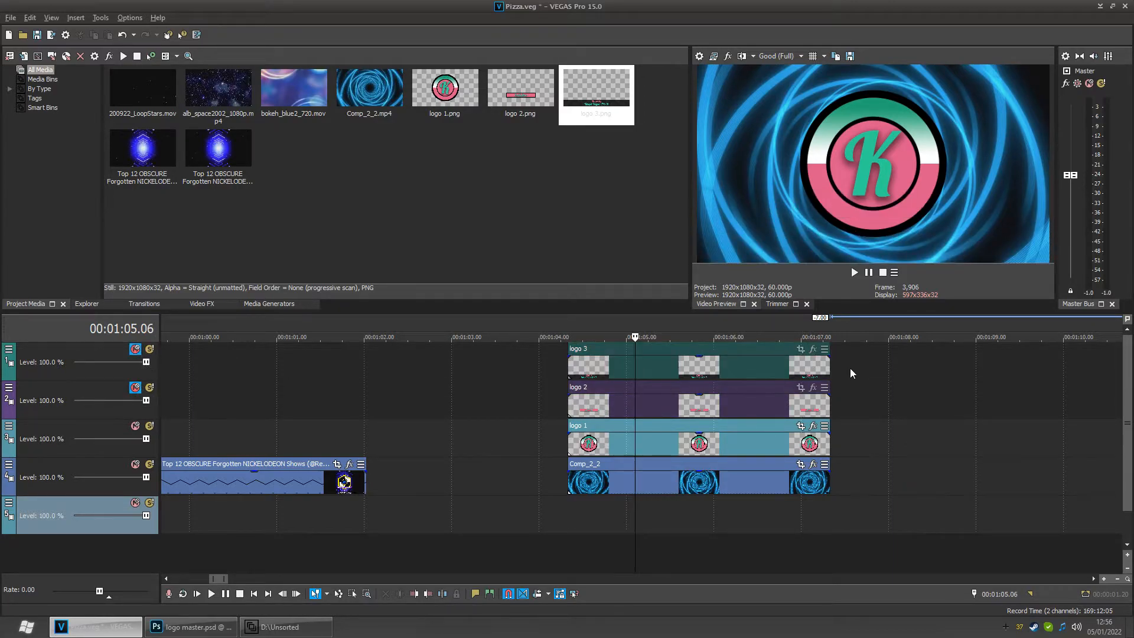
- Move the playhead near the end of the logo section and open Pan/Crop for the logo 1 event
drag(643, 530, 742, 522)
click(801, 426)
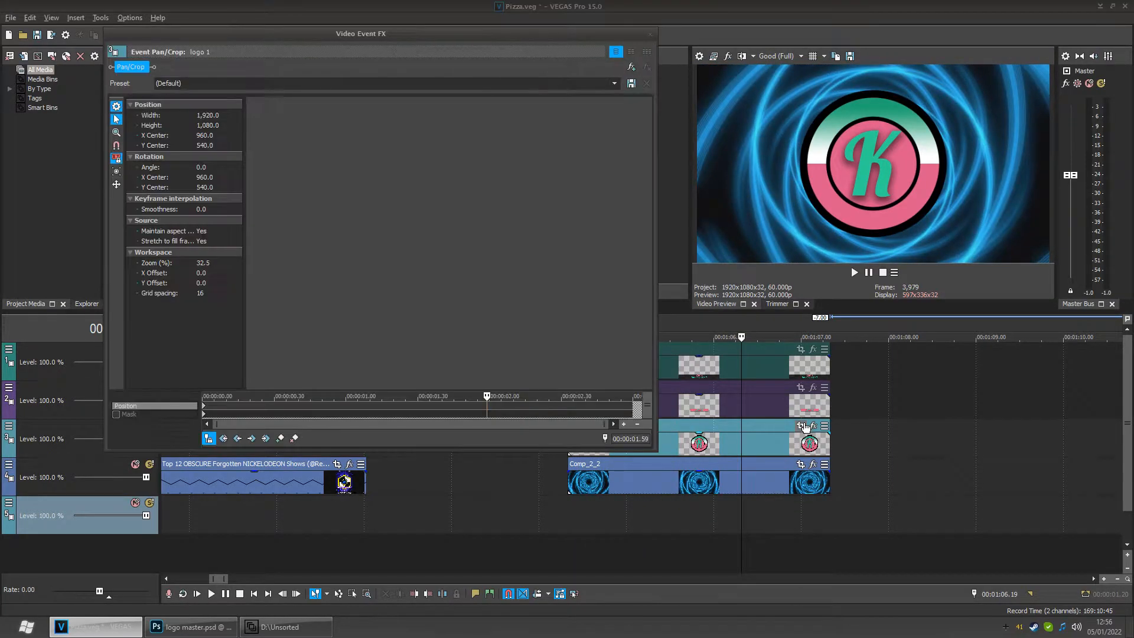
scroll(550, 252, down, 3)
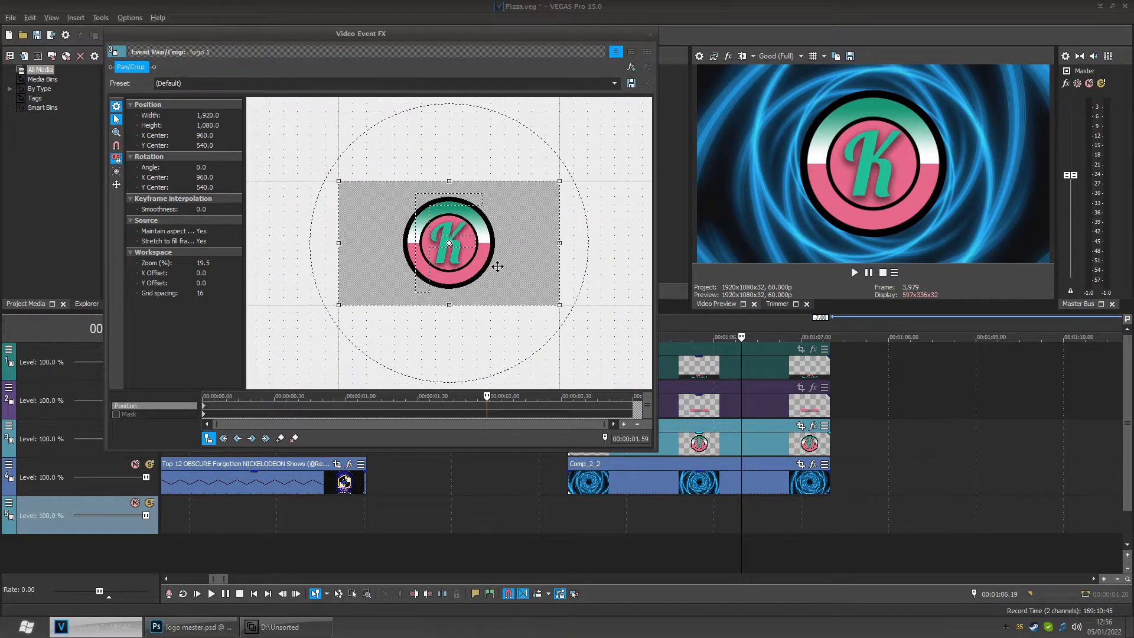
- Turn on Move in Y only for the logo 1 frame, testing vertical moves and undoing each one
drag(521, 233, 522, 277)
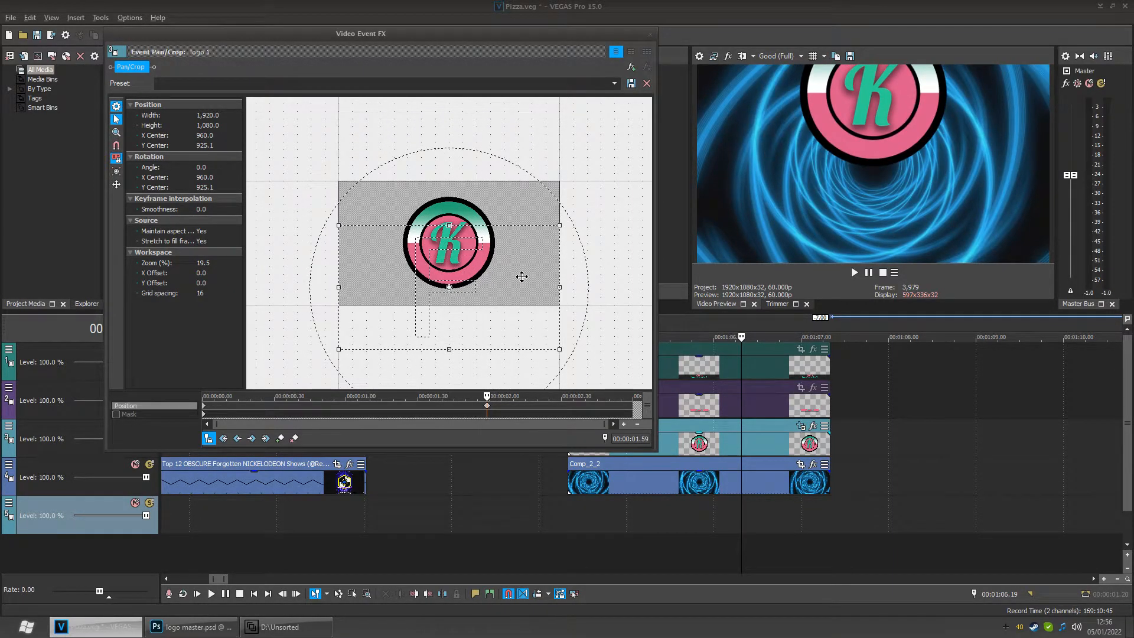
key(ctrl+z)
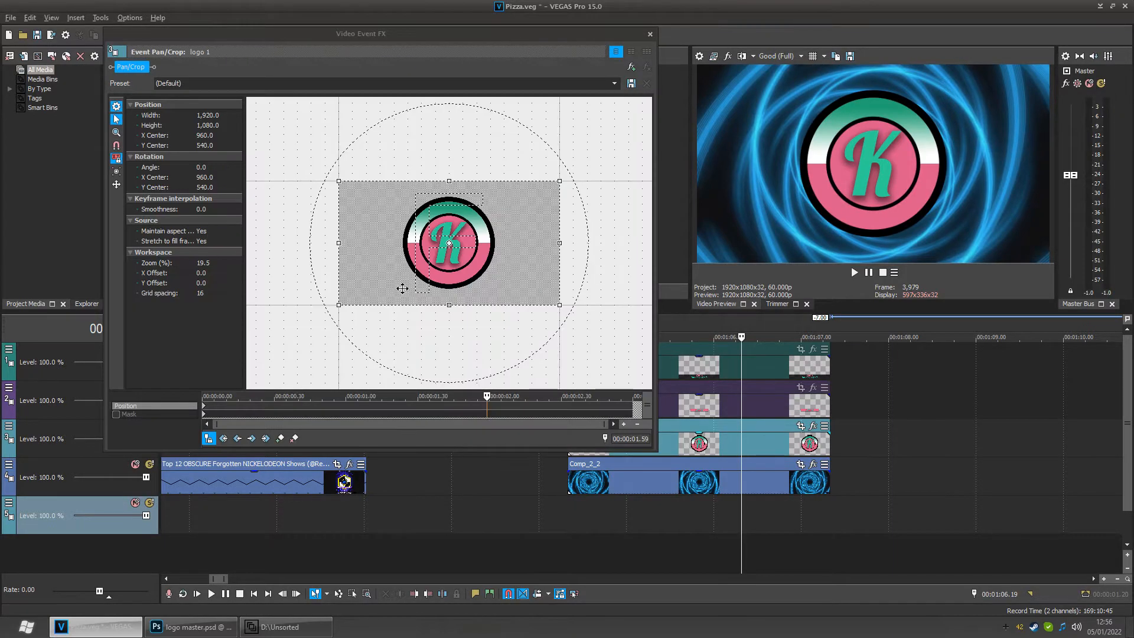
click(117, 187)
click(116, 187)
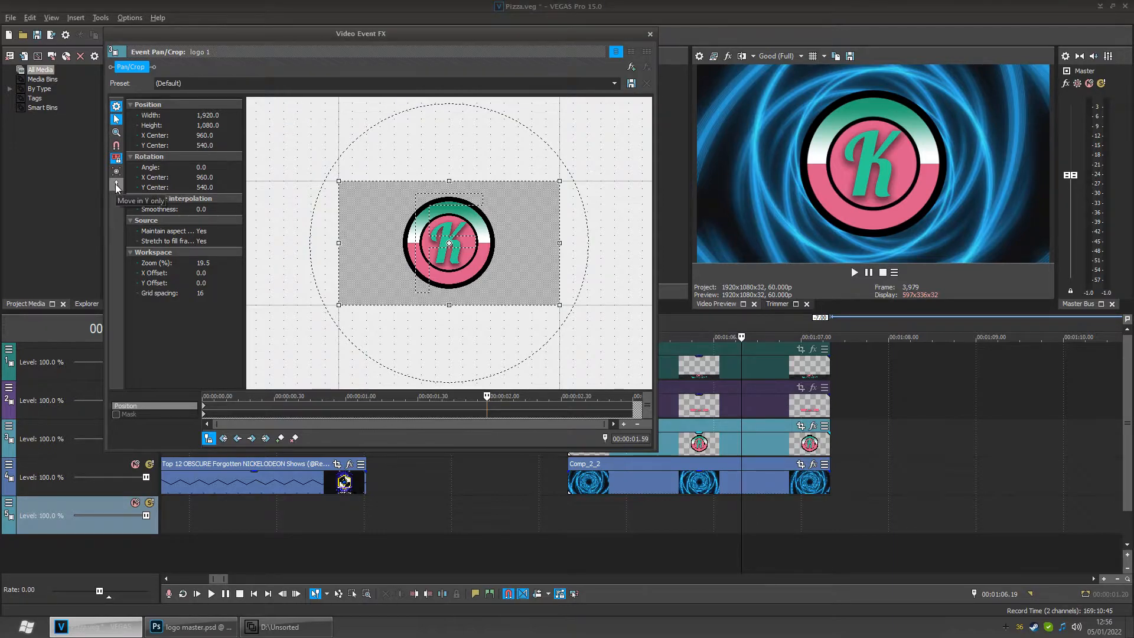
drag(461, 284, 448, 241)
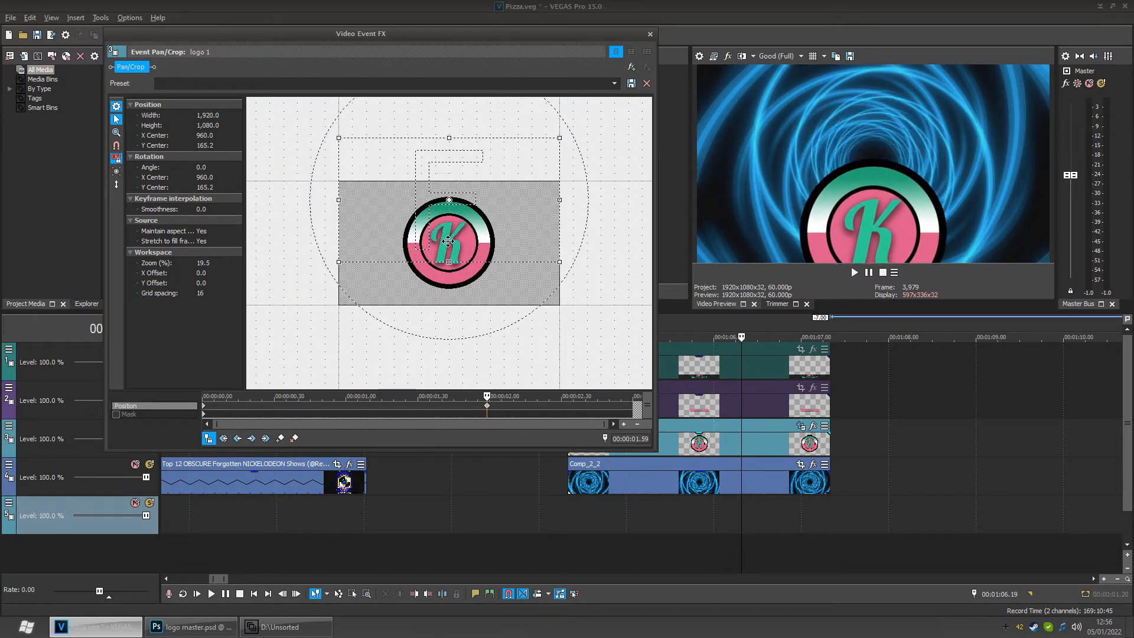
key(ctrl+z)
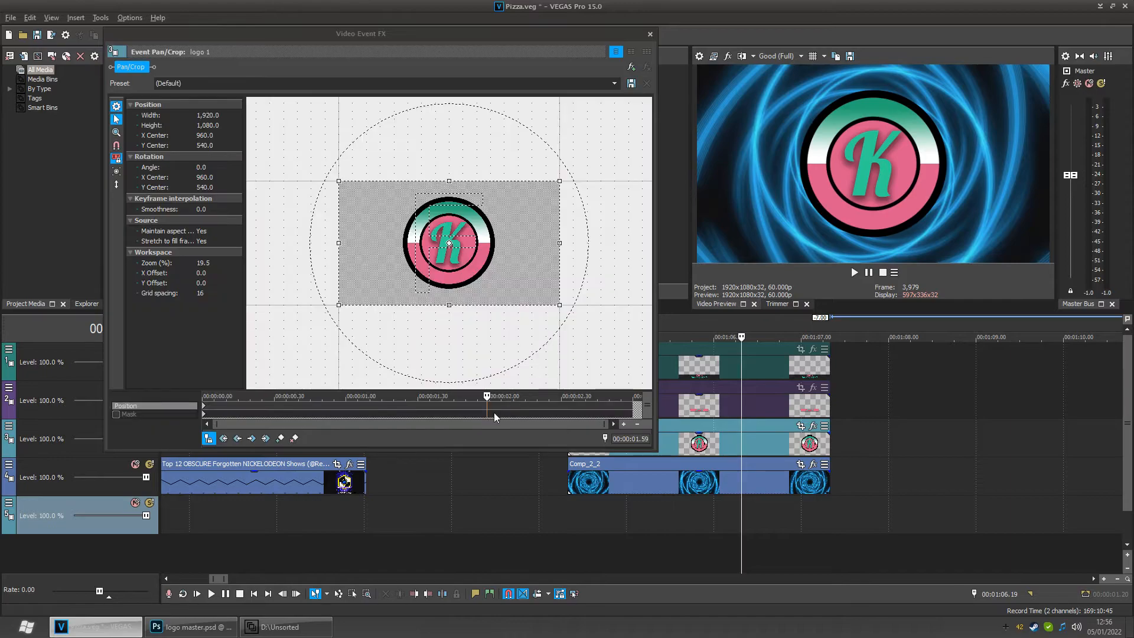
- Place the Pan/Crop cursor at 00:00:00.18 and create a position keyframe there
drag(496, 406, 283, 400)
scroll(285, 408, up, 1)
scroll(339, 406, up, 2)
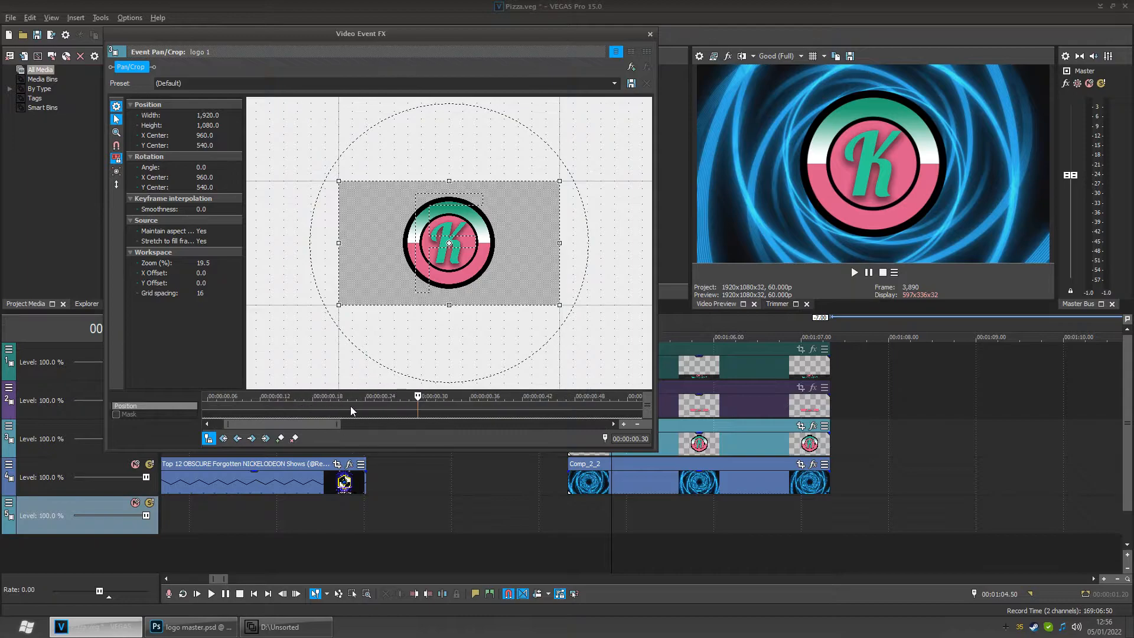
scroll(439, 410, up, 2)
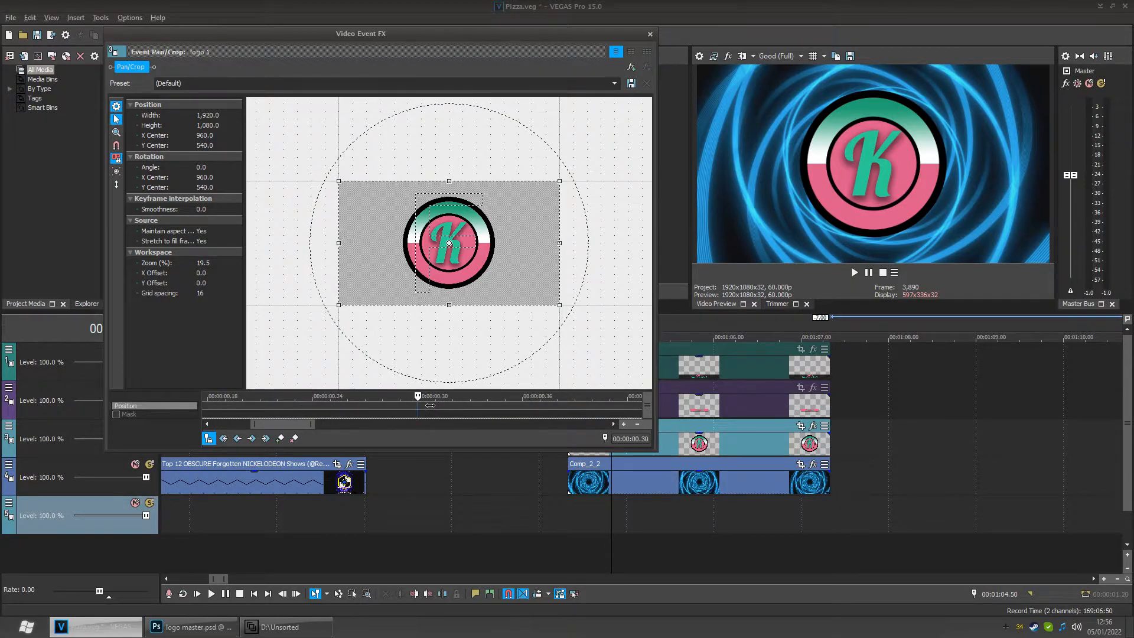
drag(416, 405, 464, 413)
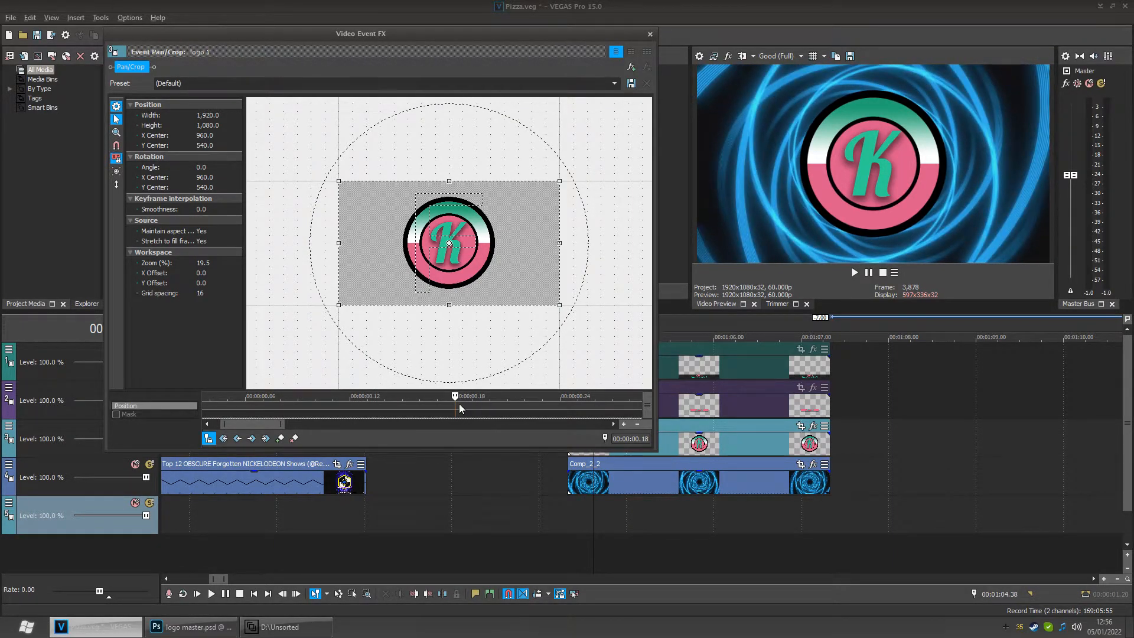
click(280, 438)
- Step between the Pan/Crop keyframes and play back, returning the cursor to the event's start
scroll(424, 407, down, 2)
scroll(424, 406, down, 2)
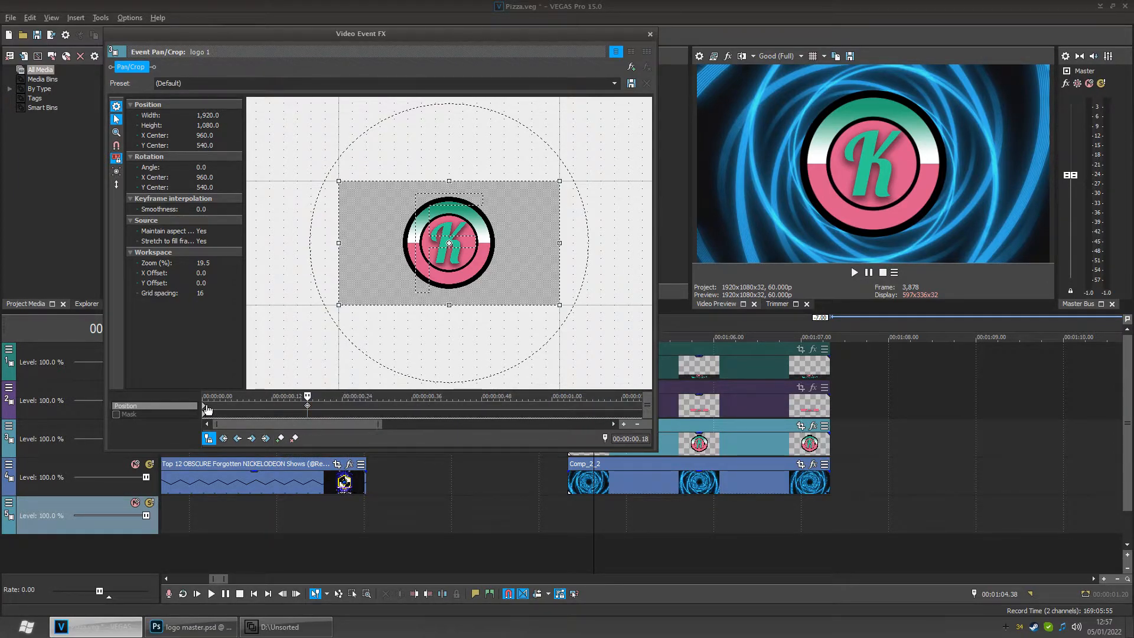
click(237, 438)
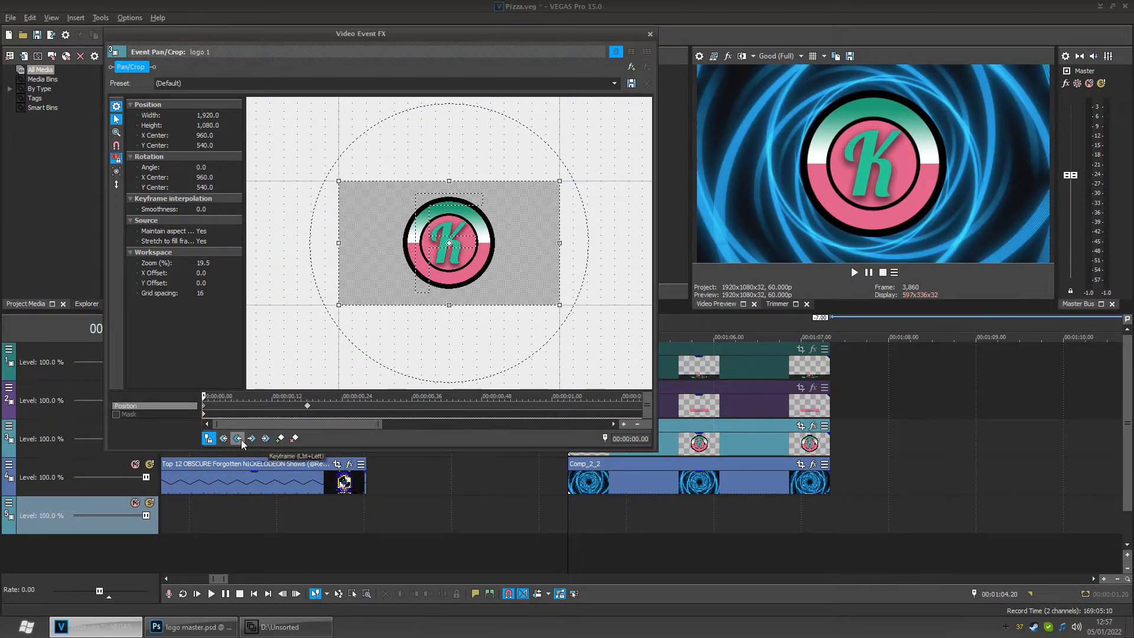
click(252, 439)
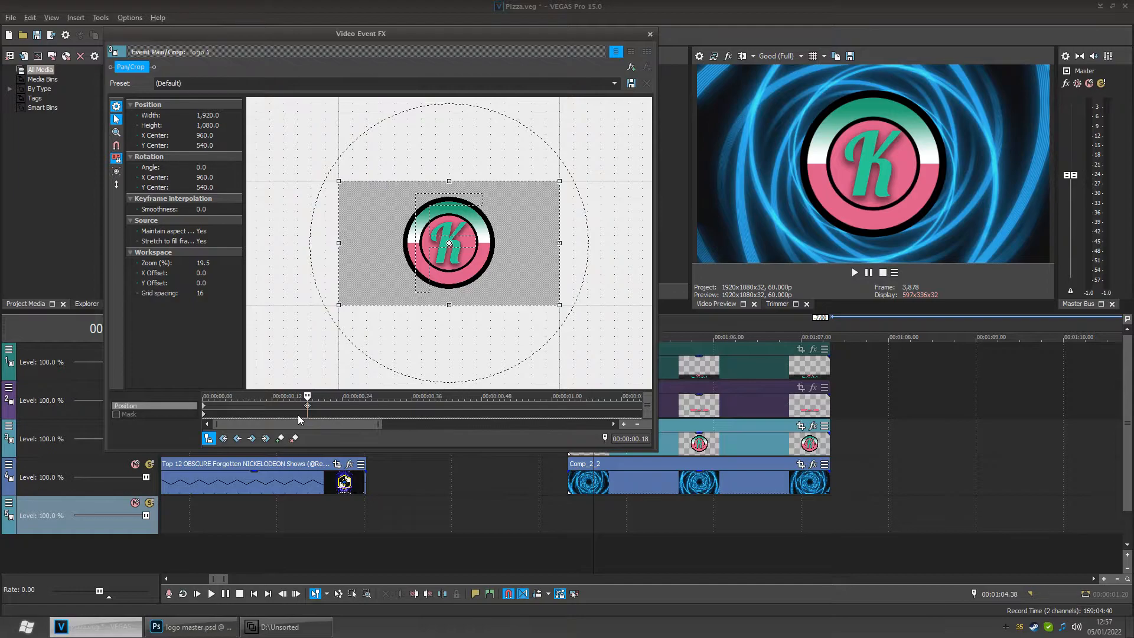
drag(308, 397, 331, 401)
scroll(332, 405, down, 4)
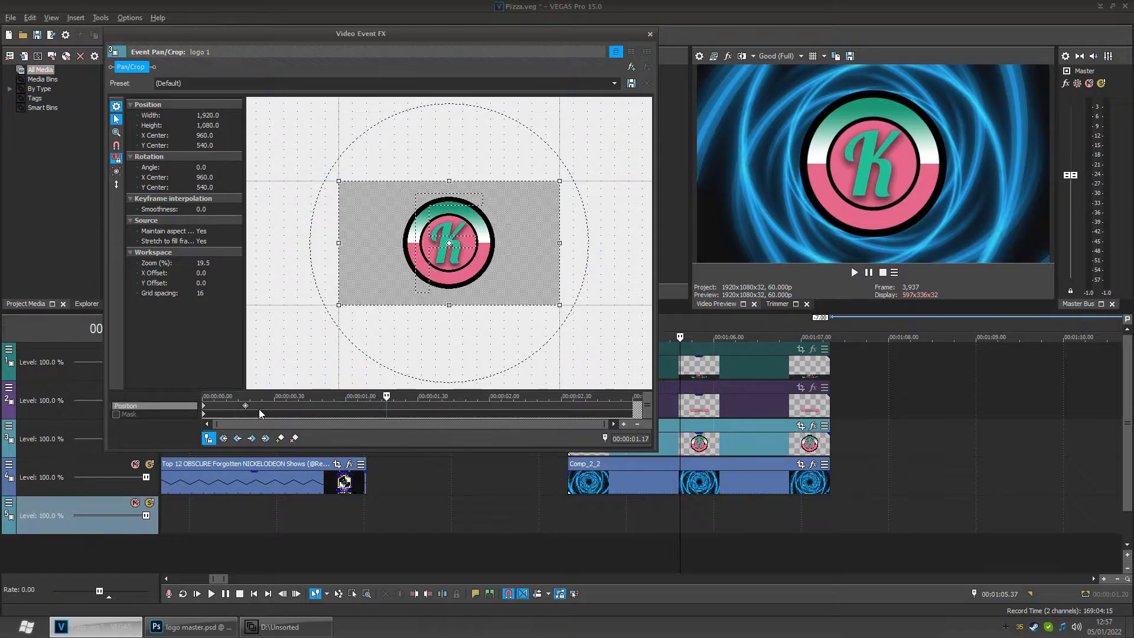
click(238, 439)
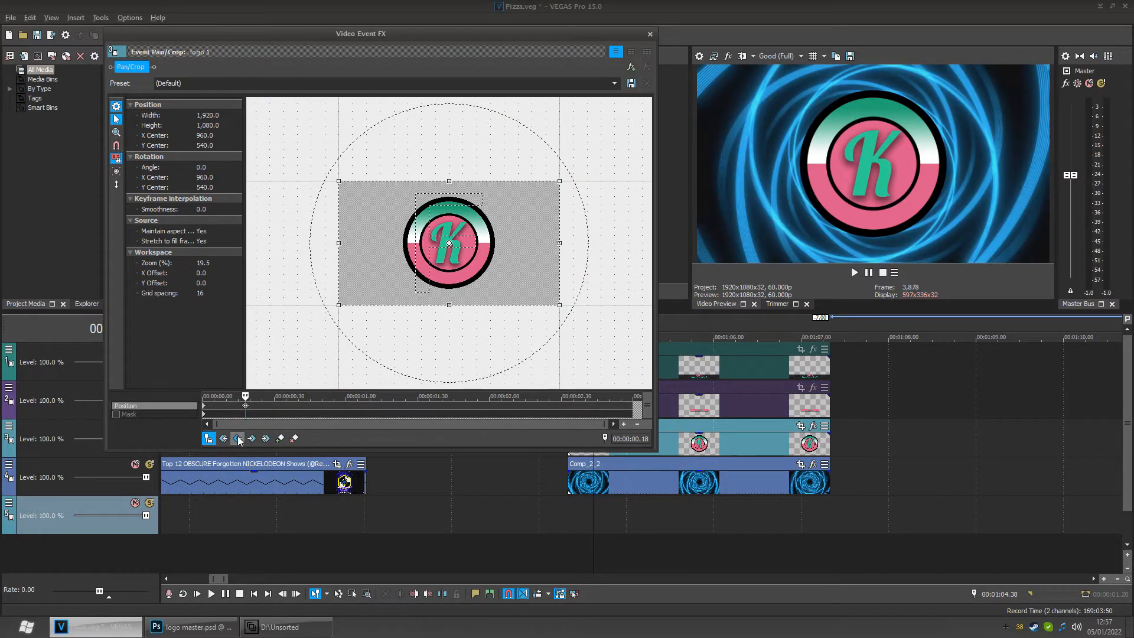
click(238, 438)
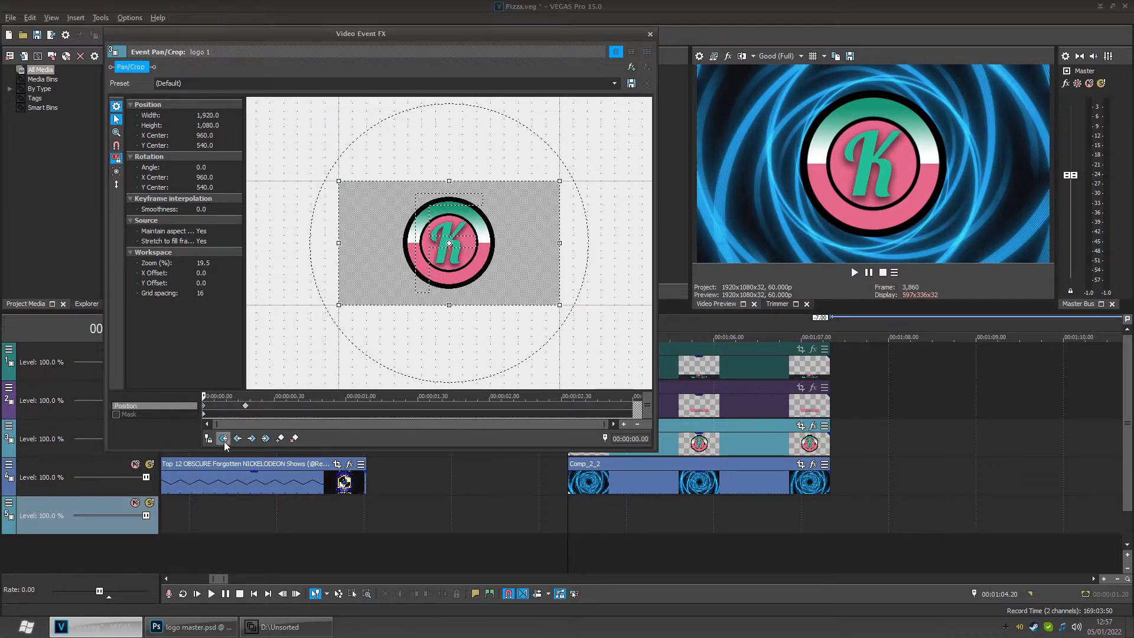
key(space)
drag(322, 406, 198, 410)
mouse_move(213, 405)
mouse_down()
mouse_move(251, 405)
mouse_move(196, 409)
mouse_up()
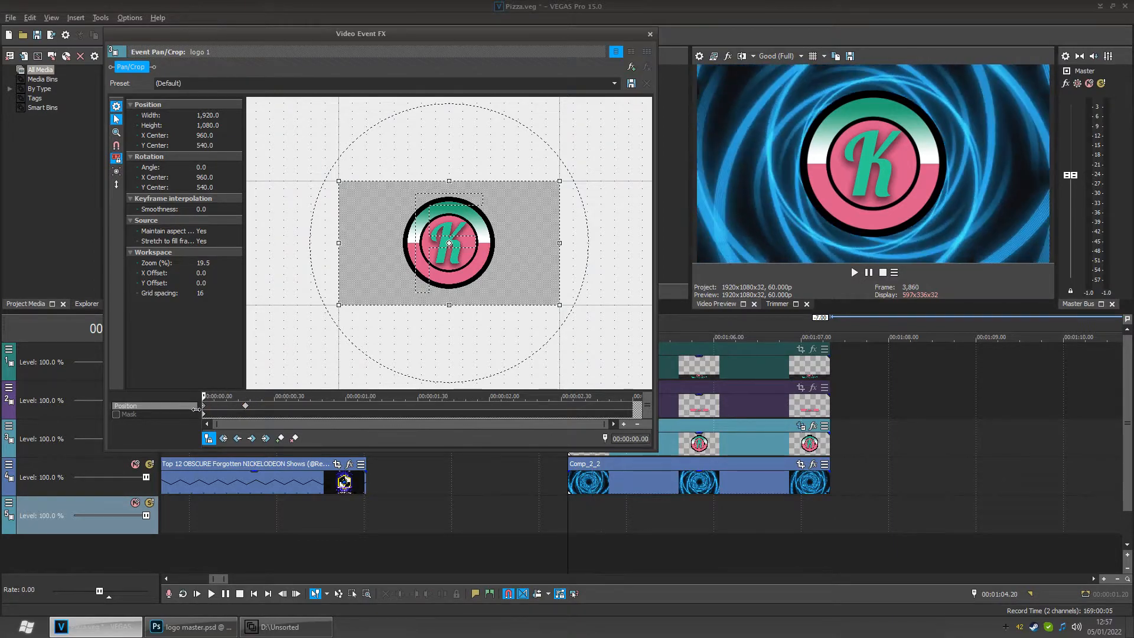
- At the start of the event, move the logo frame down to a Y center of 1,495
click(209, 441)
scroll(274, 412, up, 3)
scroll(294, 423, up, 2)
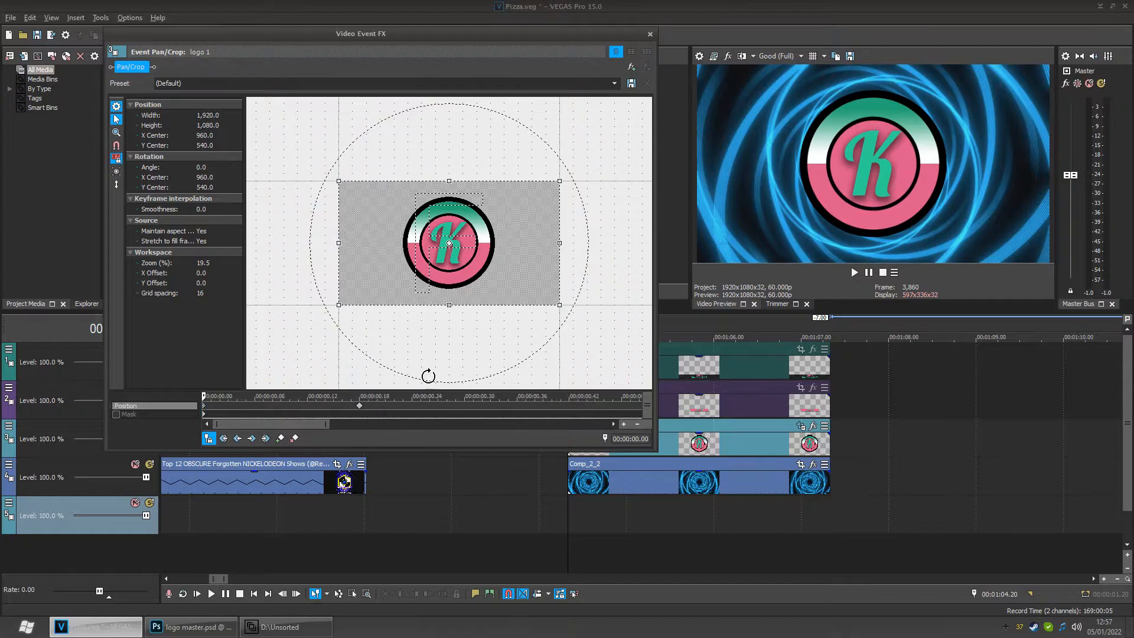
drag(496, 275, 497, 397)
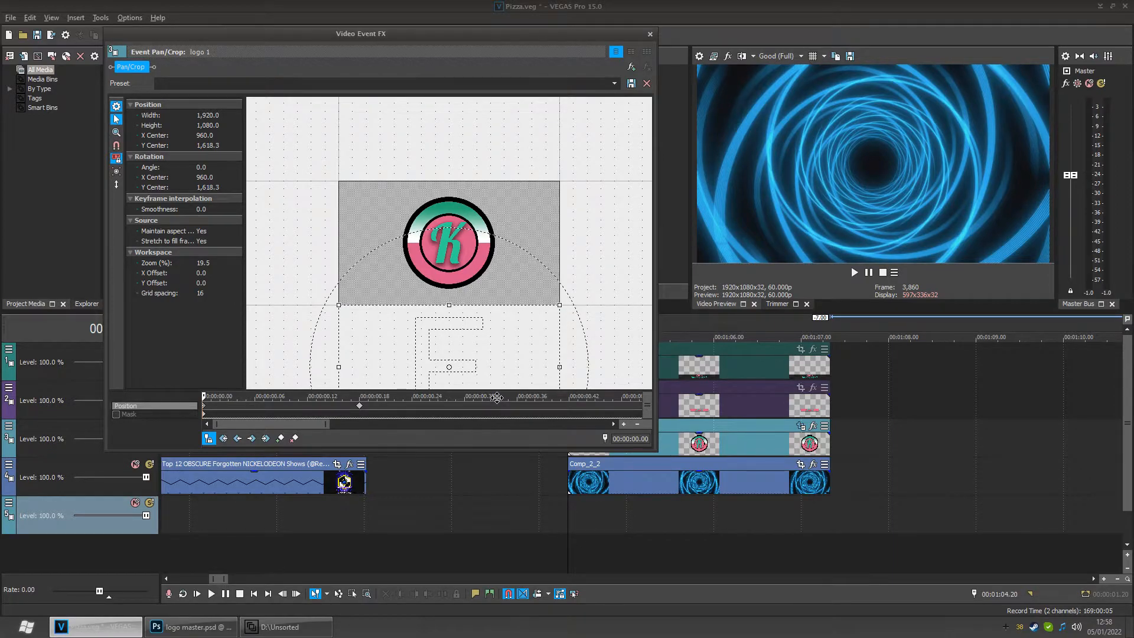
drag(497, 397, 498, 383)
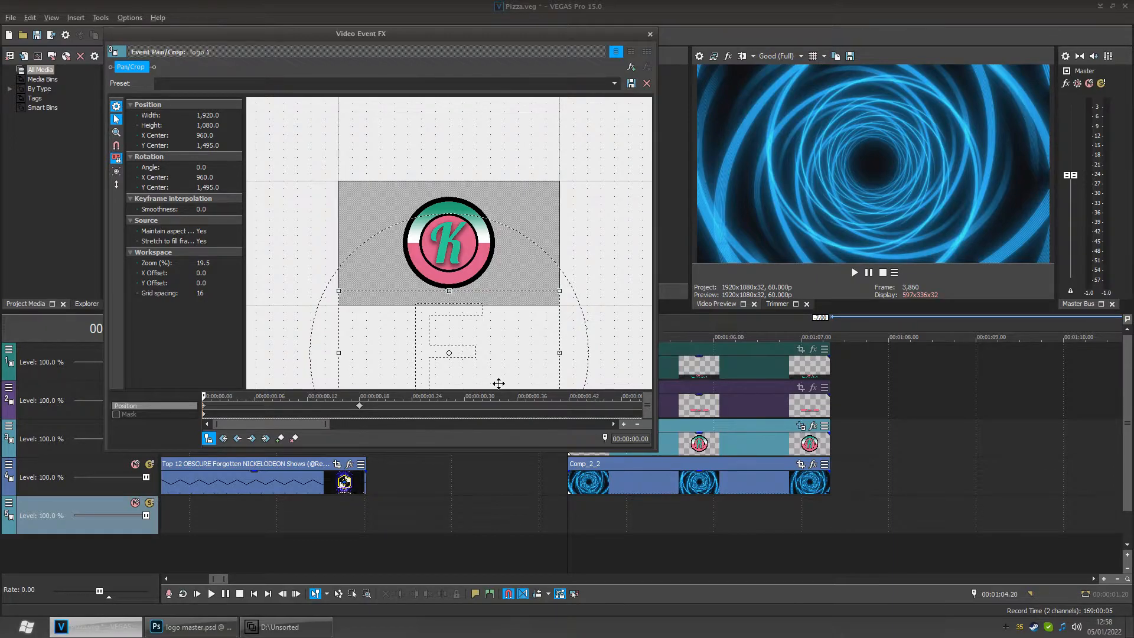
- Play the logo section and scroll the timeline back to the original intro around 00:51 for comparison
click(578, 512)
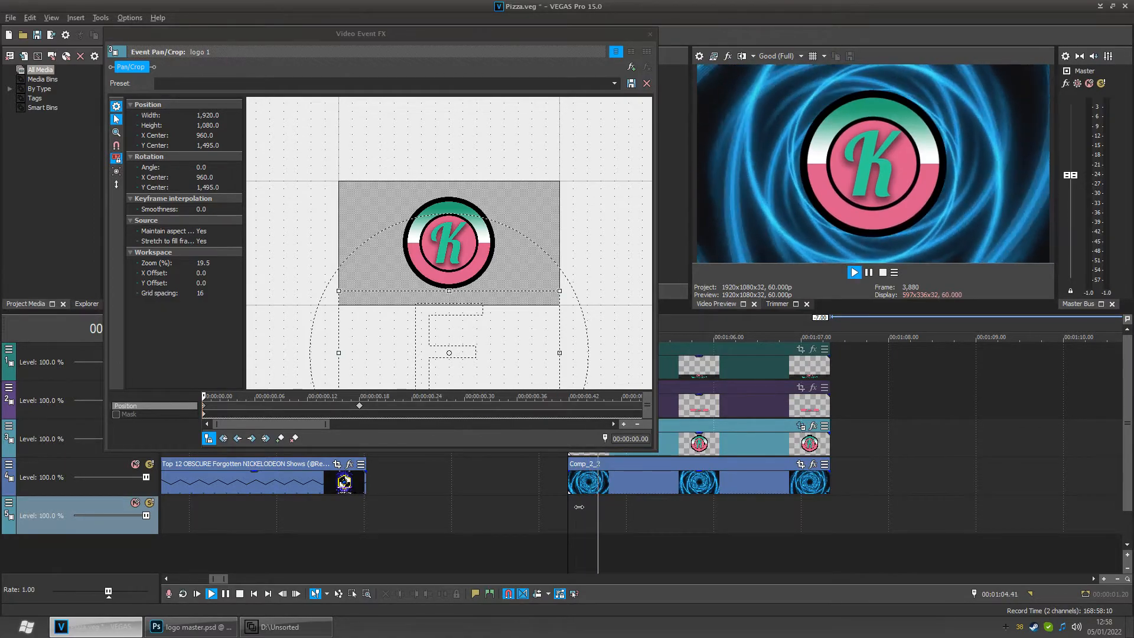
mouse_move(570, 513)
mouse_down()
mouse_move(621, 512)
mouse_move(578, 512)
mouse_up()
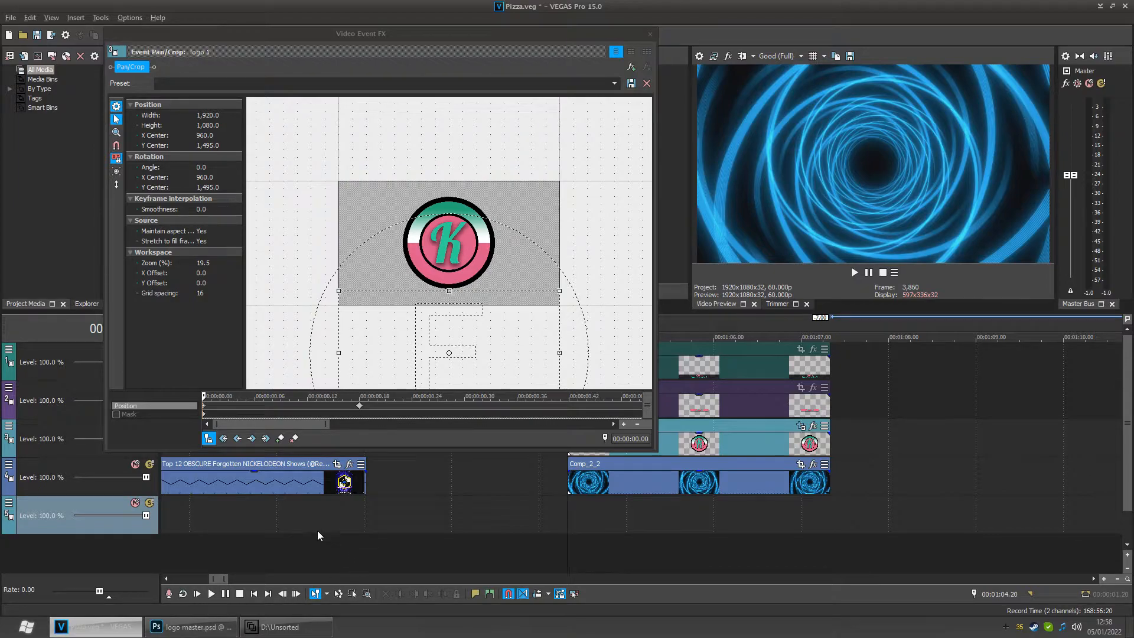
click(313, 510)
drag(146, 531, 261, 526)
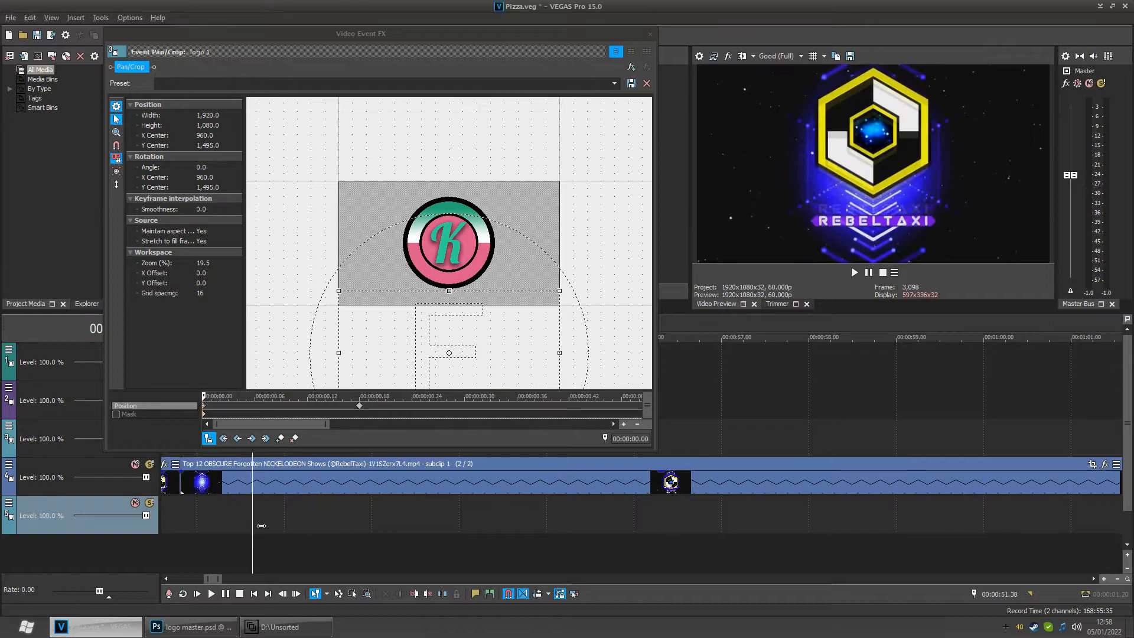
- Return to the logo 1 event's start keyframe and move the logo frame up to a Y center of -461.2
click(505, 36)
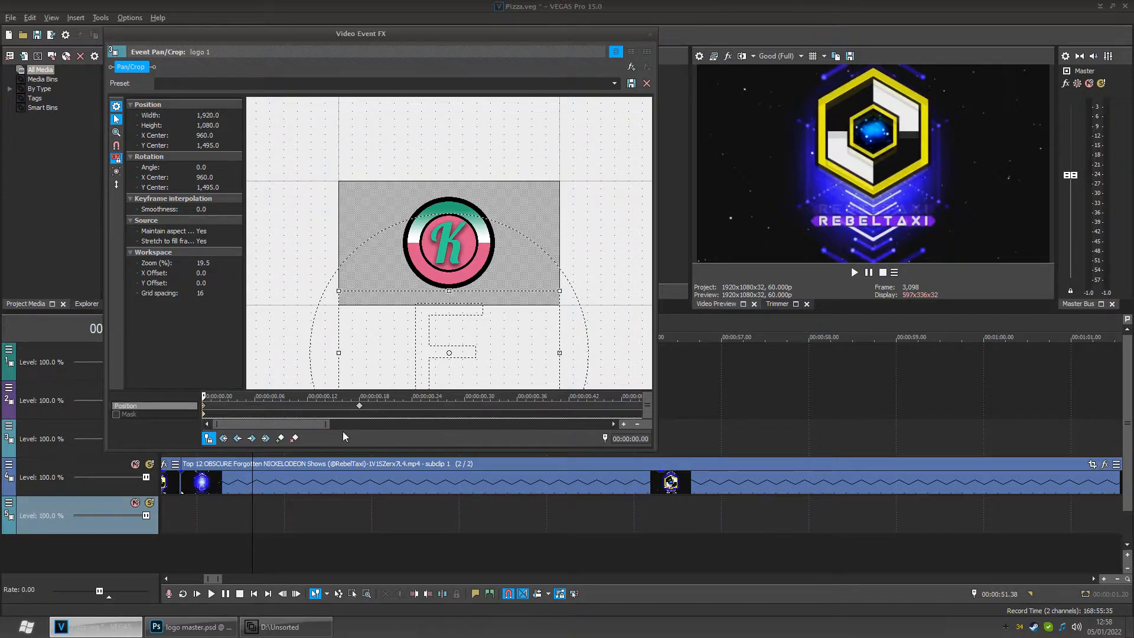
scroll(690, 507, down, 6)
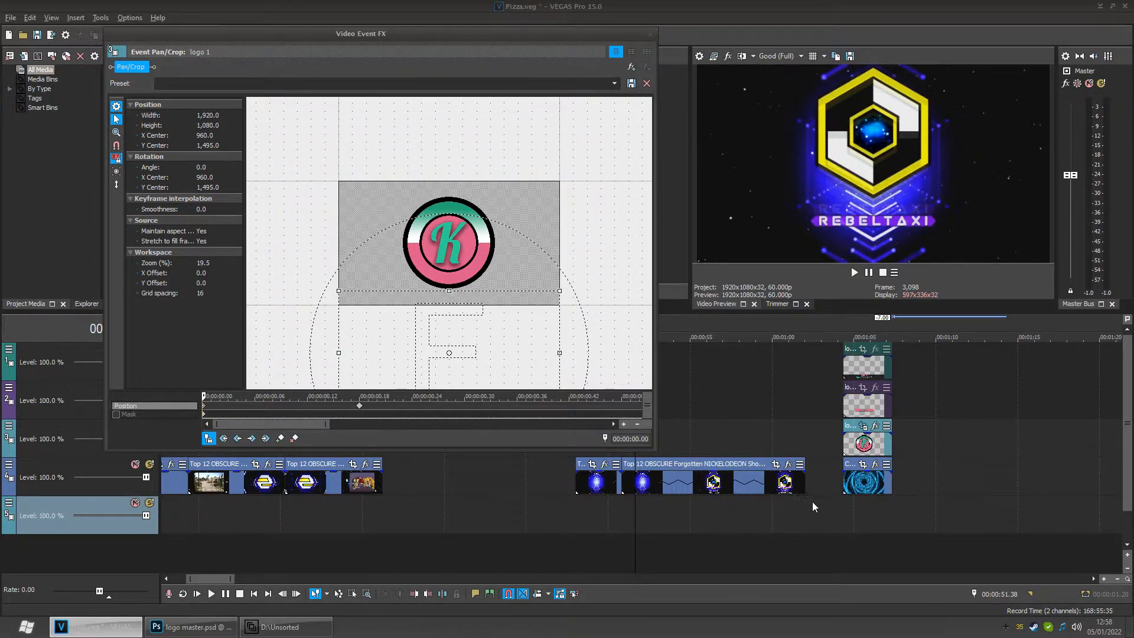
click(859, 502)
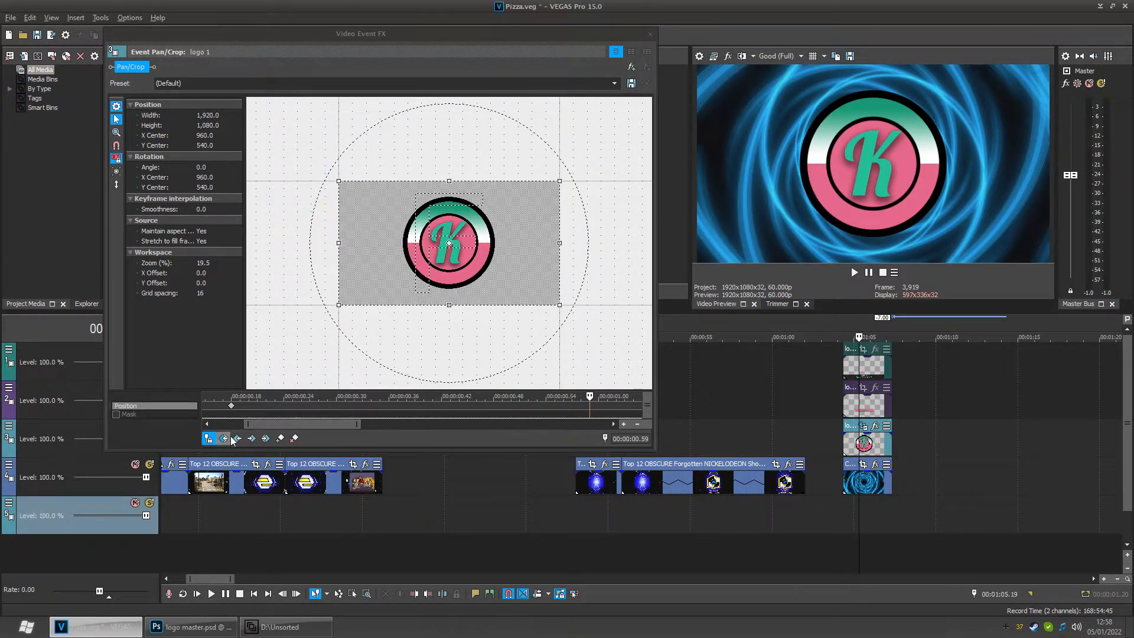
click(237, 438)
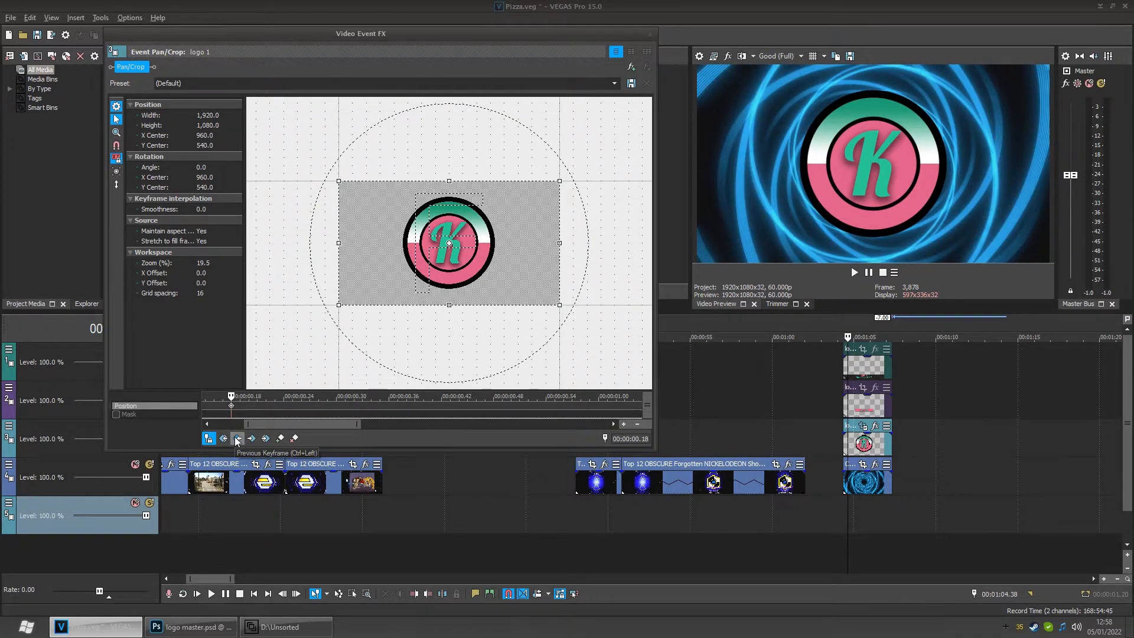
click(237, 438)
drag(515, 344, 523, 147)
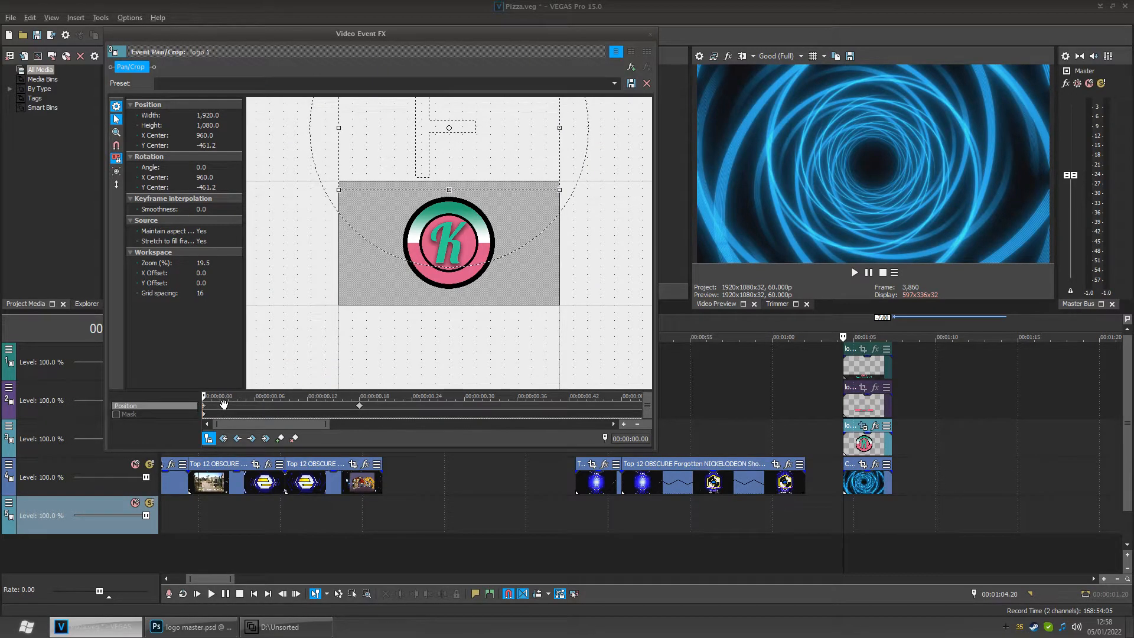
mouse_move(214, 406)
mouse_down()
mouse_move(367, 401)
mouse_move(203, 404)
mouse_up()
- Play back the logo animation from the timeline
click(849, 512)
key(space)
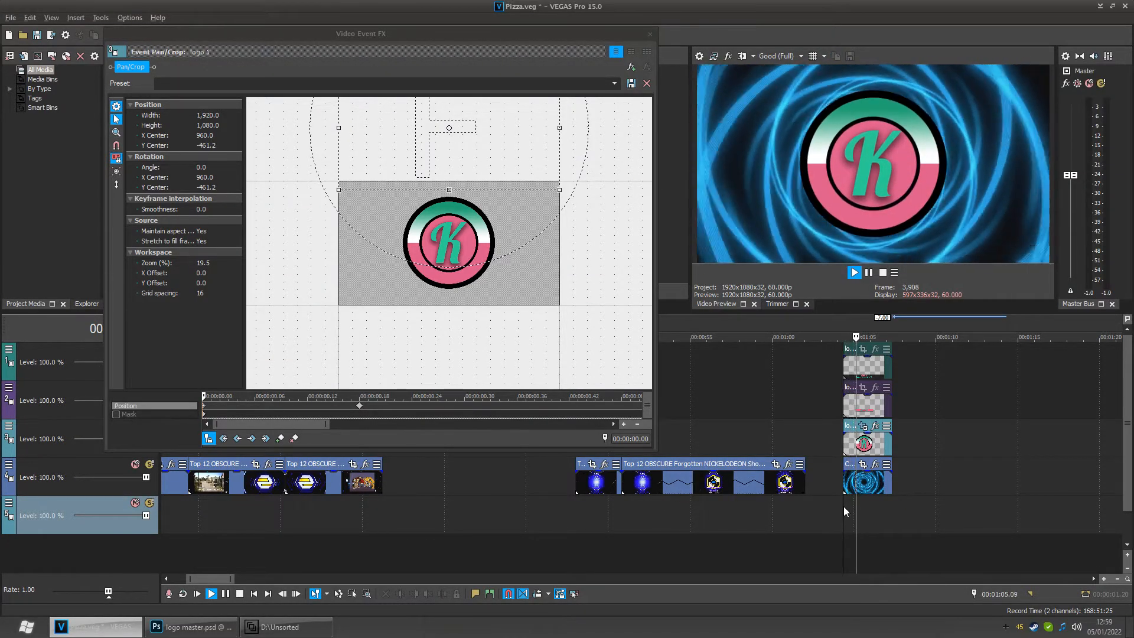
key(space)
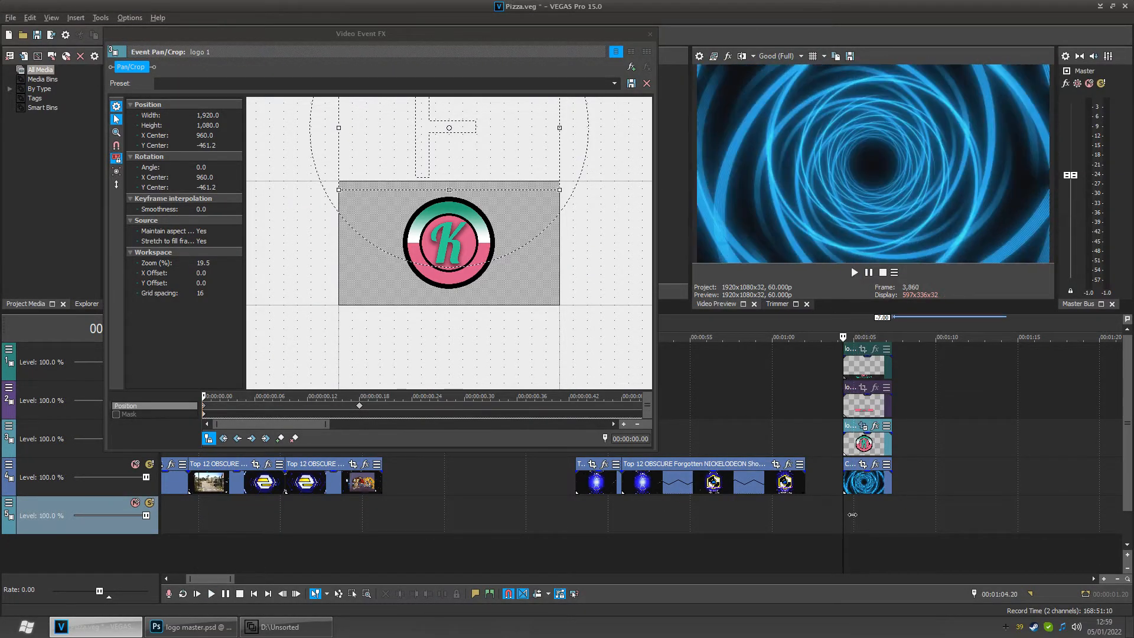
- Delete the keyframe at the start of the logo 1 Pan/Crop
click(235, 441)
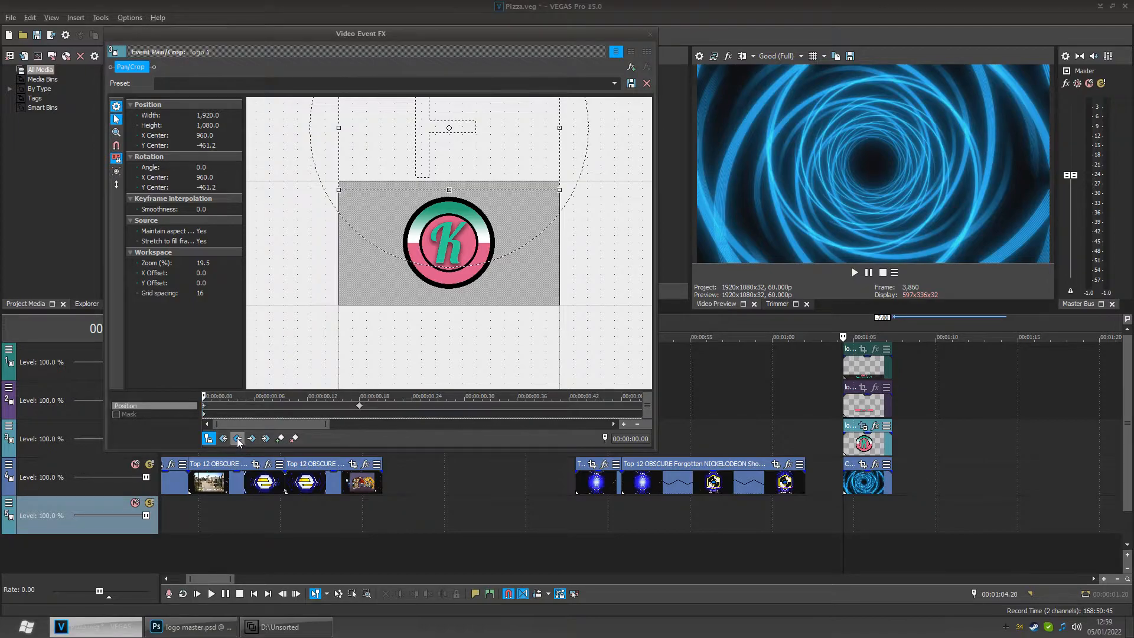
click(295, 437)
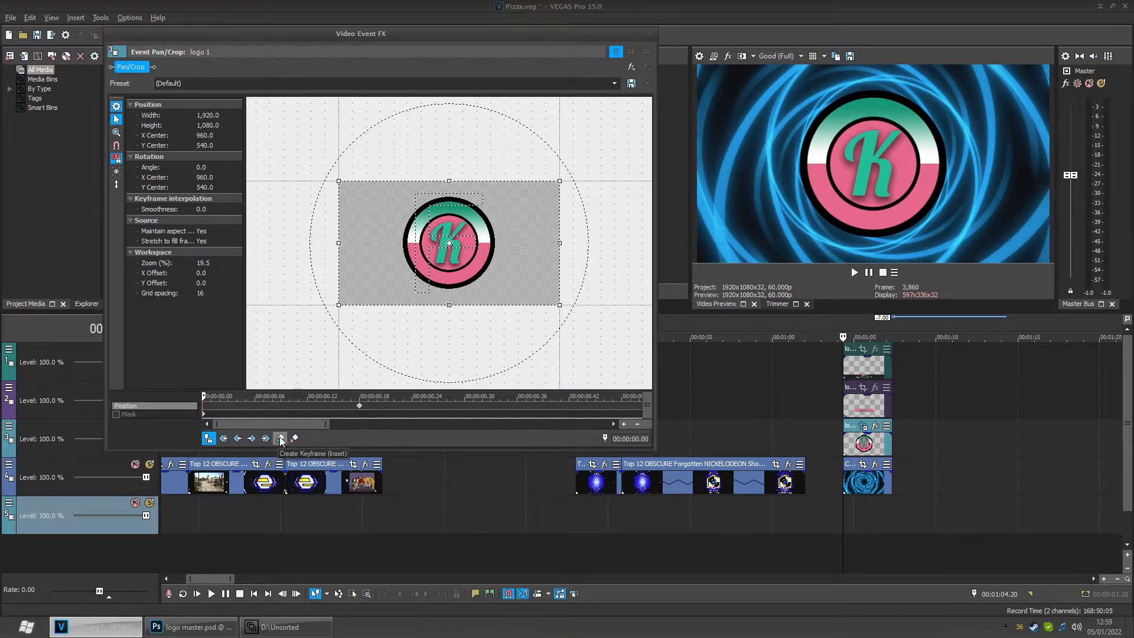
- Place the Pan/Crop cursor at 00:00:00.12 and create a position keyframe there
drag(212, 405, 319, 402)
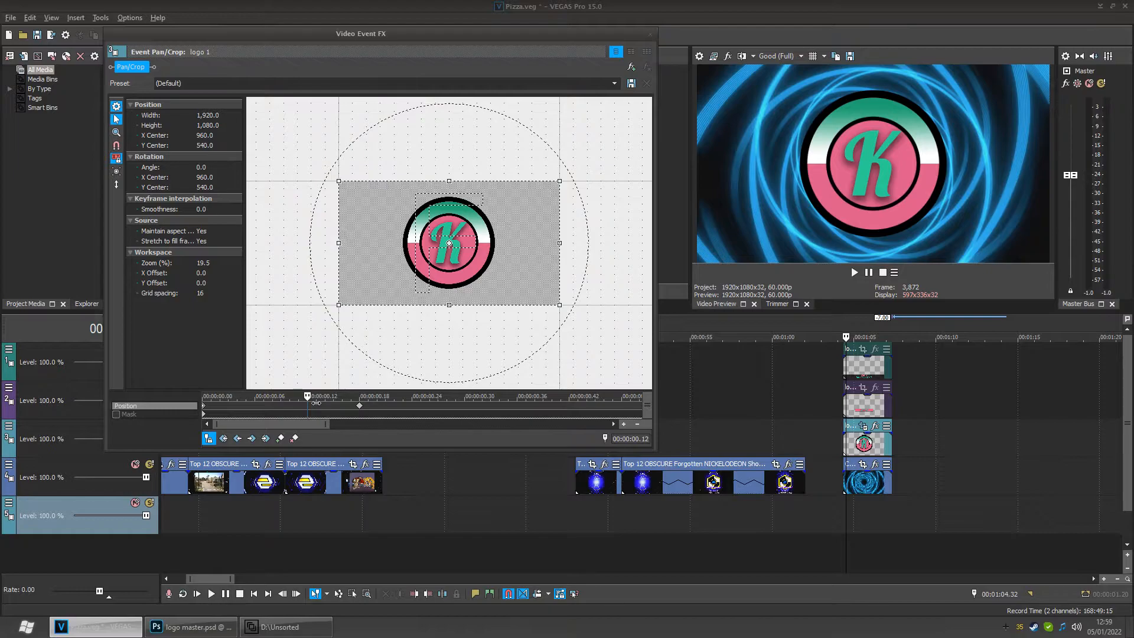
click(280, 438)
- Step through the logo 1 Pan/Crop keyframes from the start
click(204, 405)
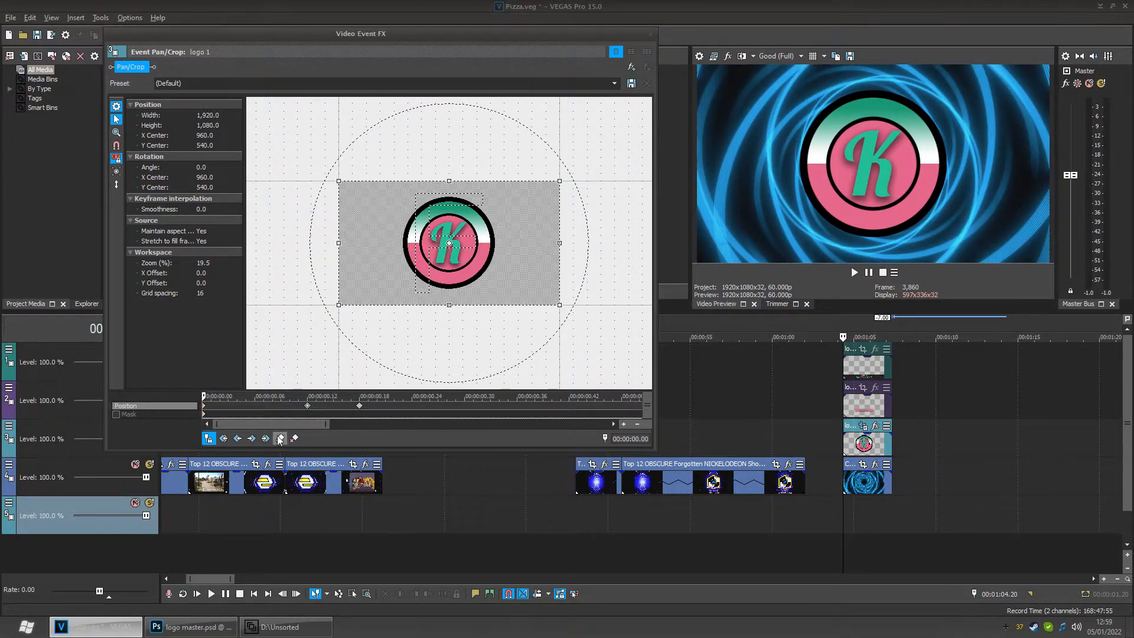
click(251, 439)
click(237, 438)
scroll(314, 414, up, 1)
scroll(350, 414, down, 1)
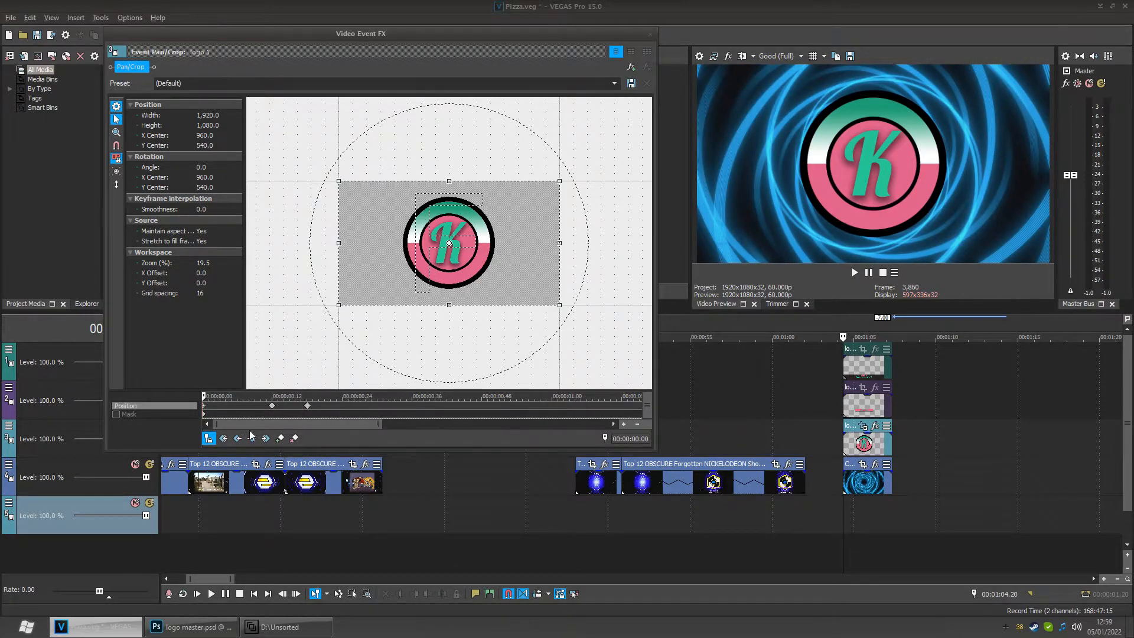
- Return to the start of the logo 1 Pan/Crop and move the frame so the logo starts above the screen, Y center -430.4
click(252, 439)
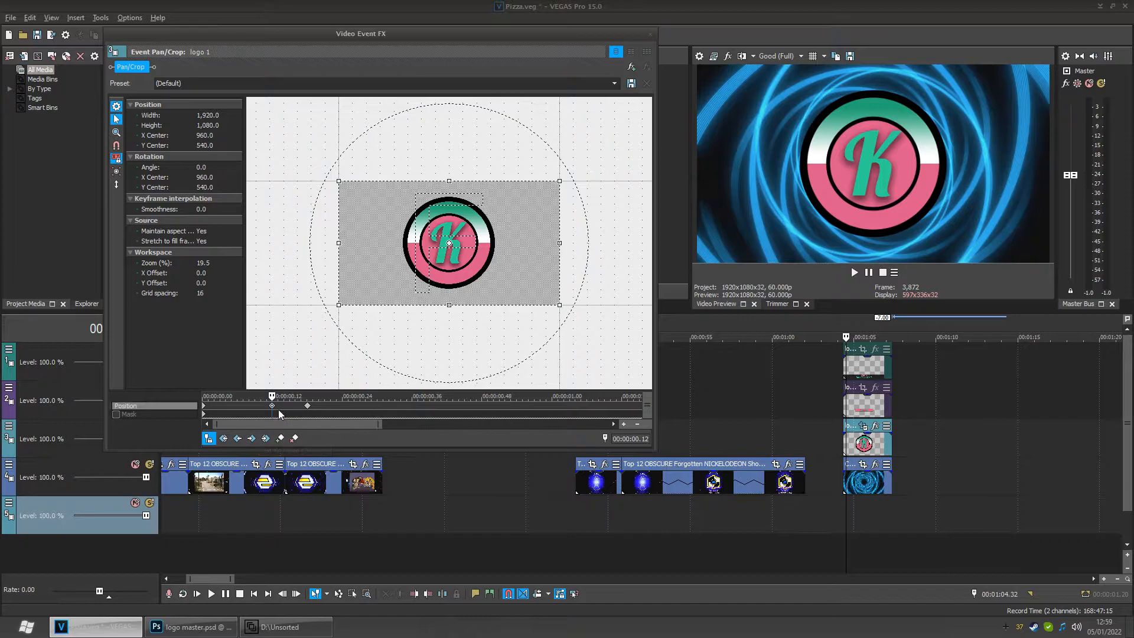
click(238, 439)
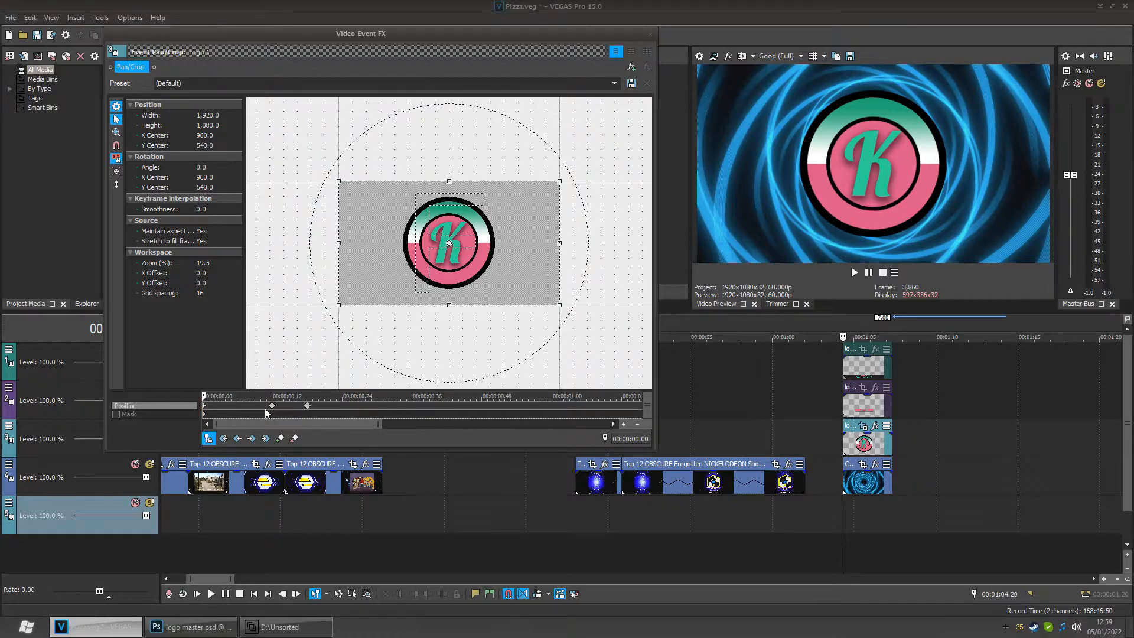
click(272, 406)
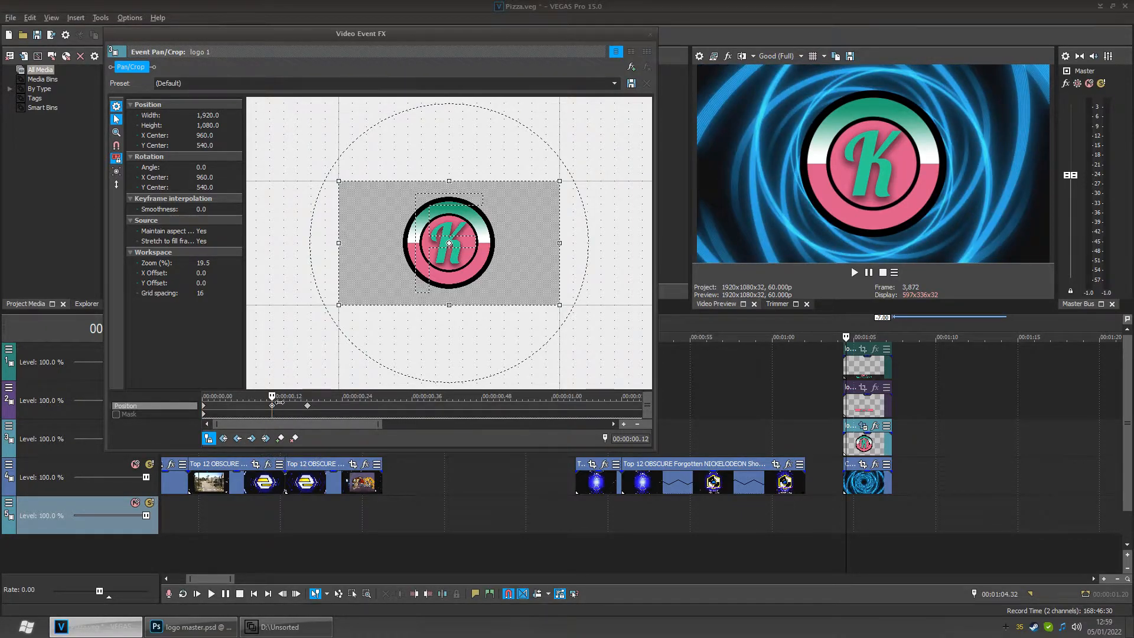
click(203, 406)
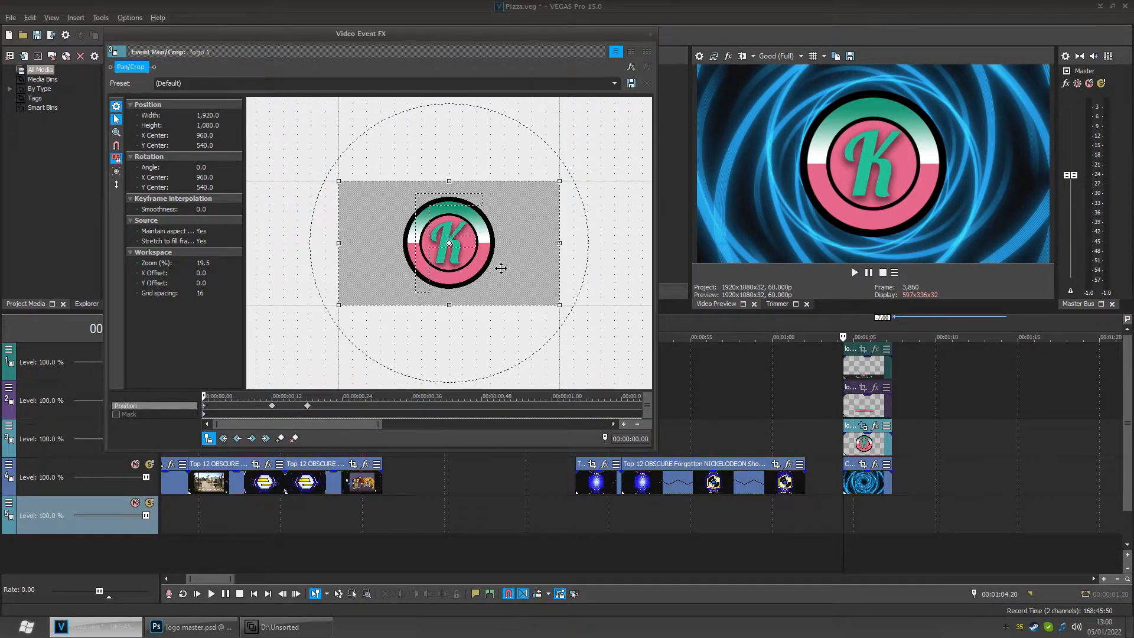
drag(502, 274, 517, 162)
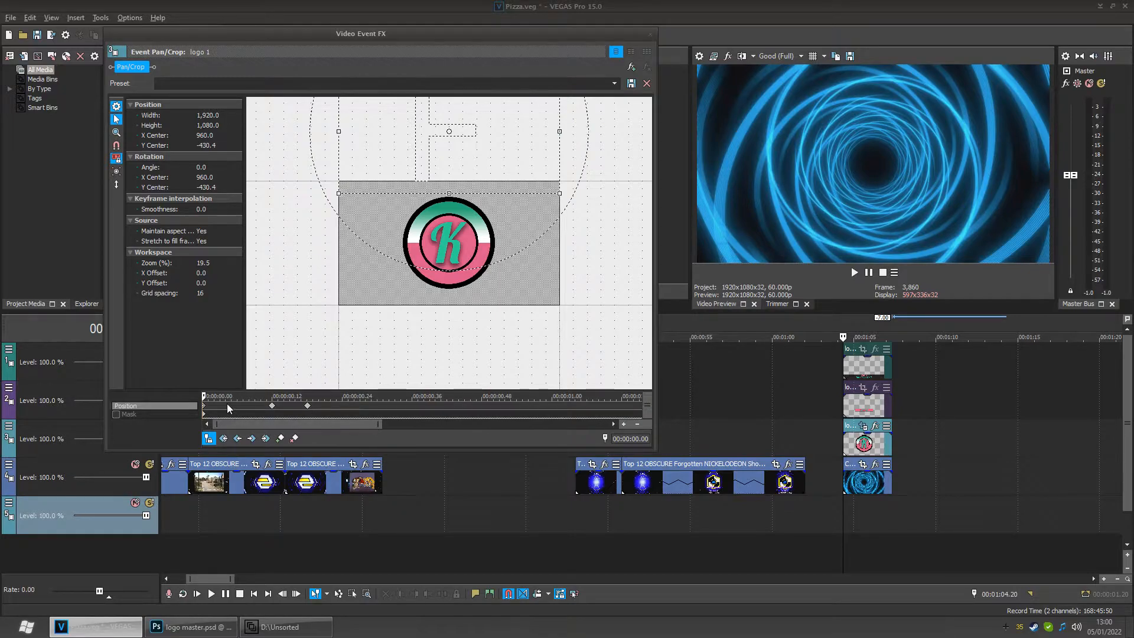
- At the 00:00:00.12 keyframe, move the frame down to a Y center of about 719.7 so the logo overshoots, then return to the start
click(252, 438)
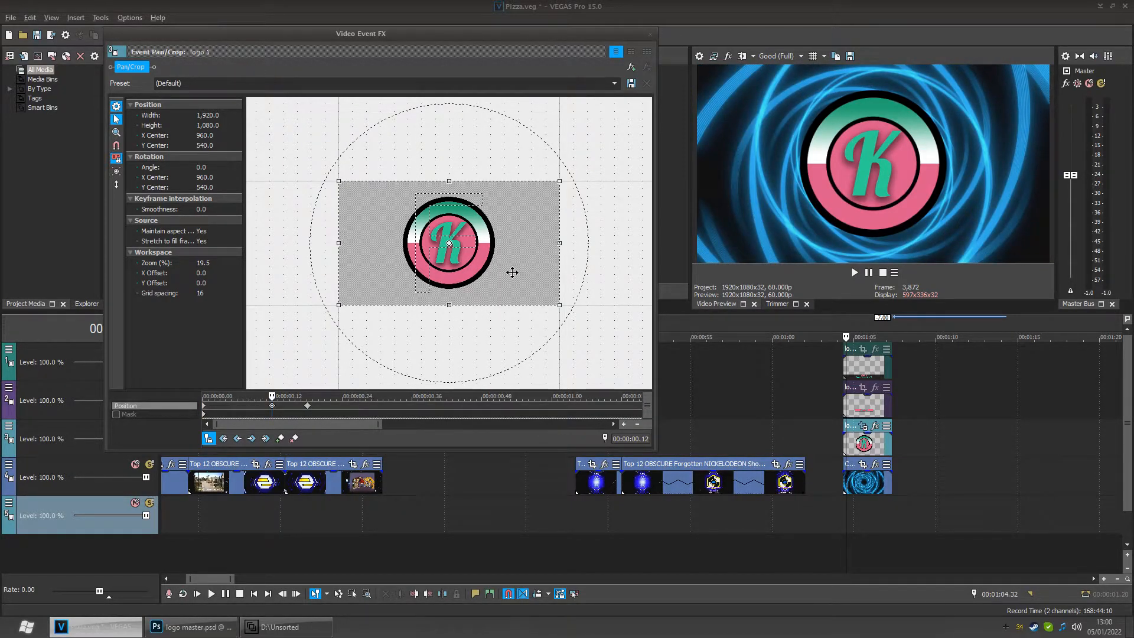
drag(512, 272, 509, 293)
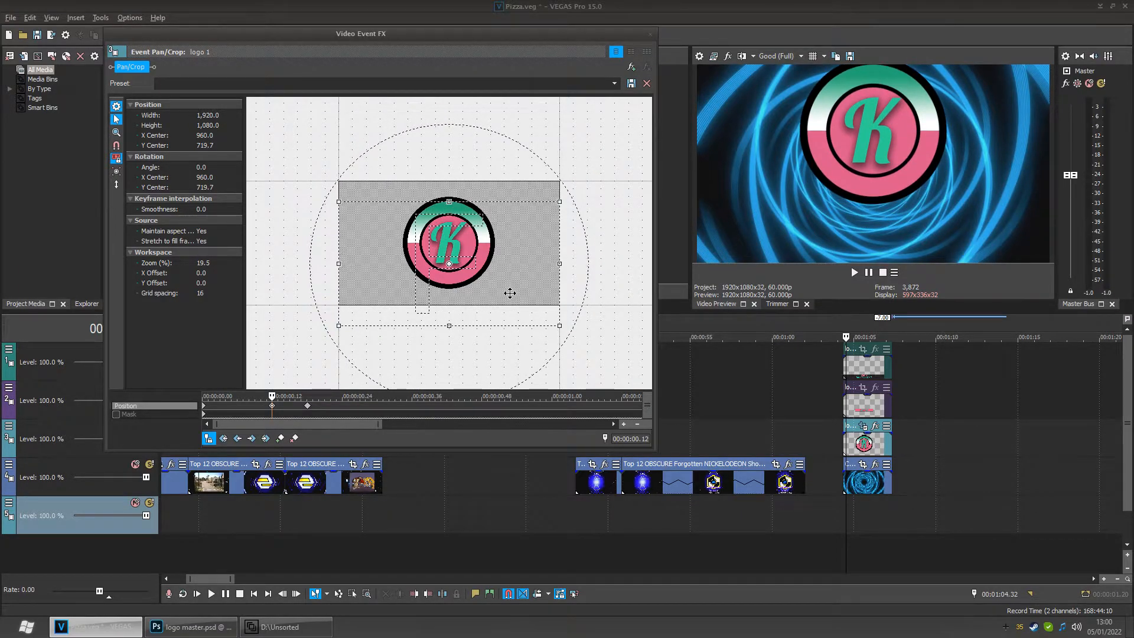
drag(276, 400, 202, 403)
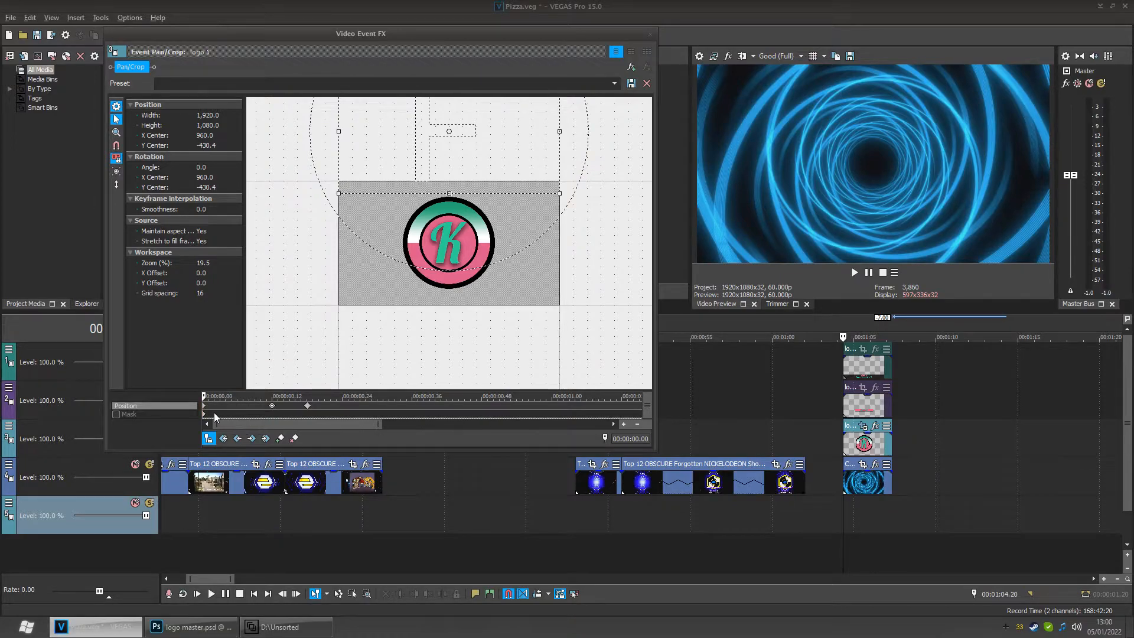
- Play back the logo drop animation on the timeline
right_click(272, 405)
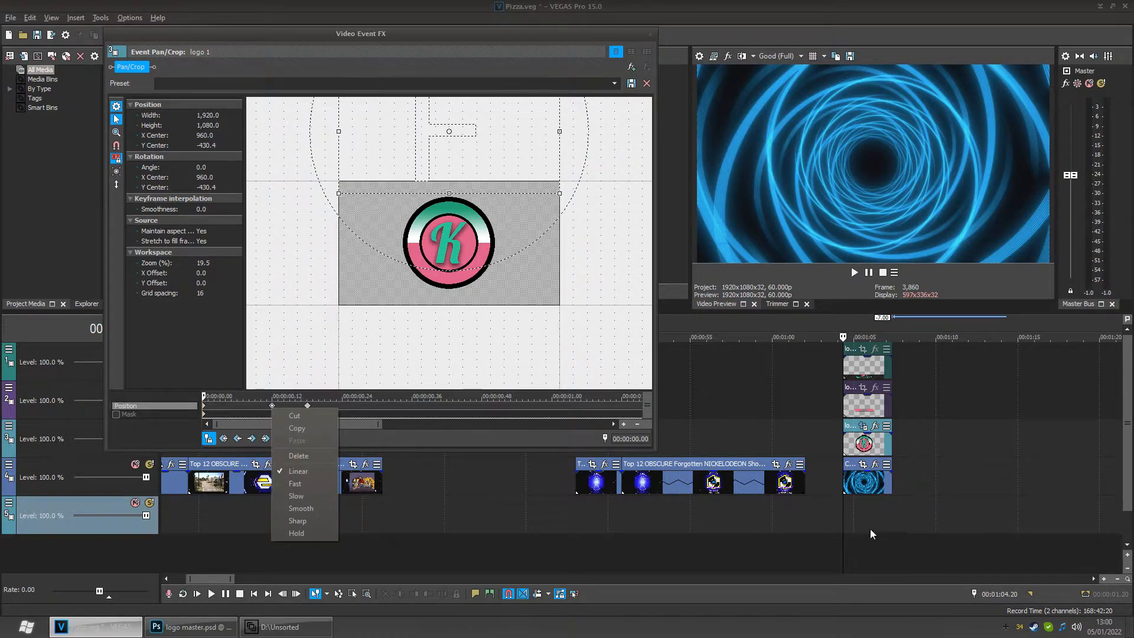
click(844, 510)
key(space)
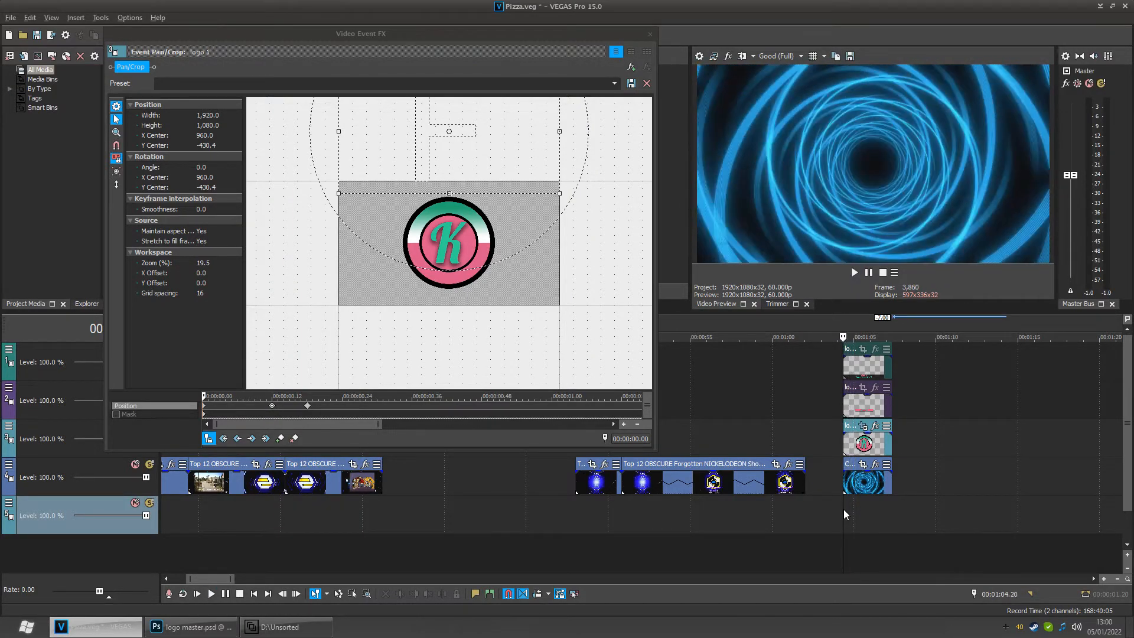
key(space)
key(space)
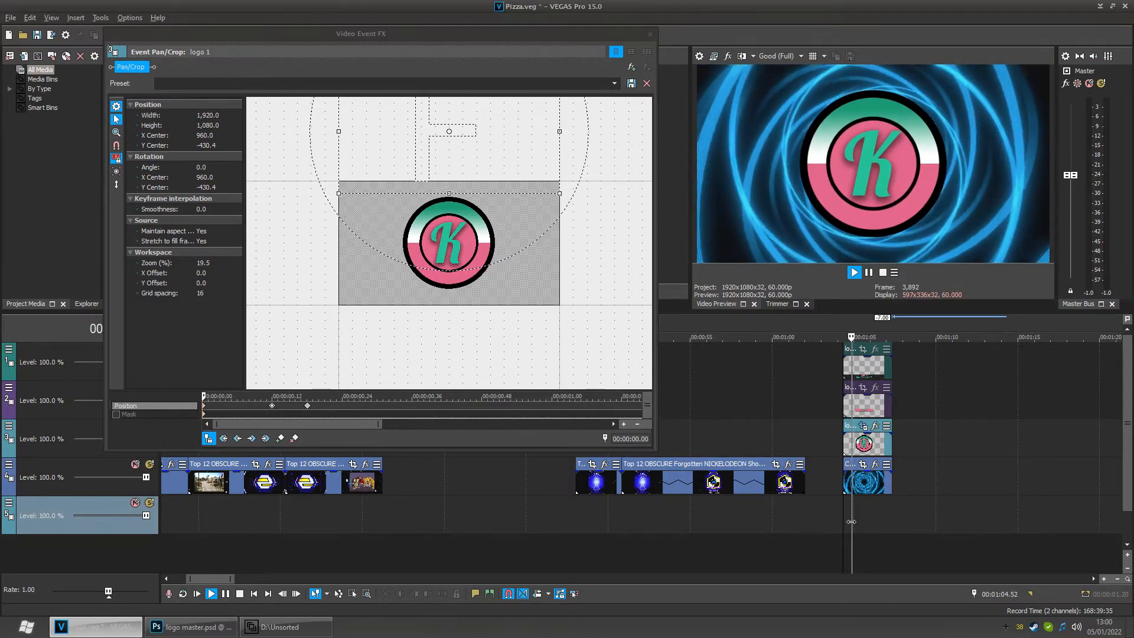
key(space)
key(space)
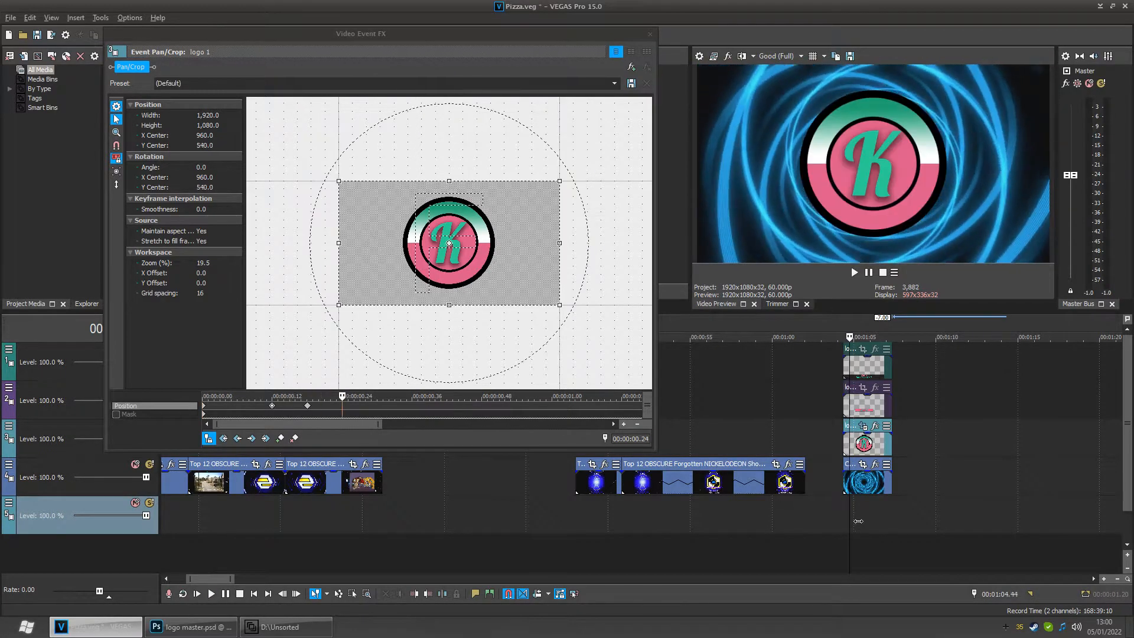
key(space)
scroll(851, 522, up, 5)
scroll(776, 535, up, 4)
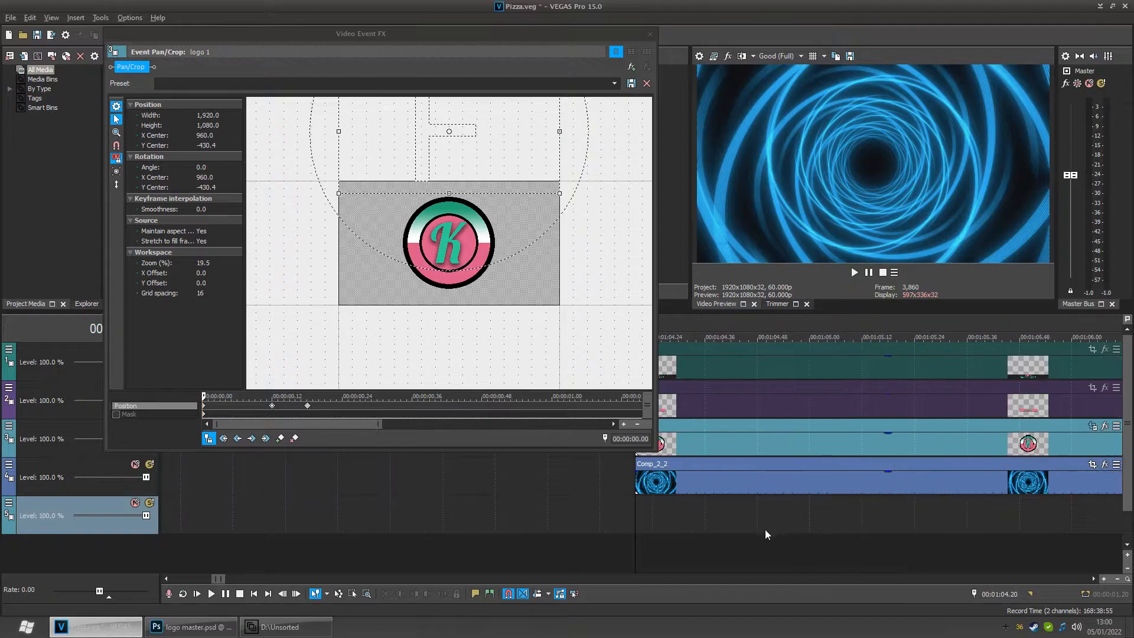
mouse_move(646, 518)
mouse_down()
mouse_move(704, 516)
mouse_move(645, 518)
mouse_up()
- Set the interpolation of all three logo 1 Pan/Crop position keyframes to Smooth
scroll(443, 381, down, 2)
scroll(300, 403, down, 3)
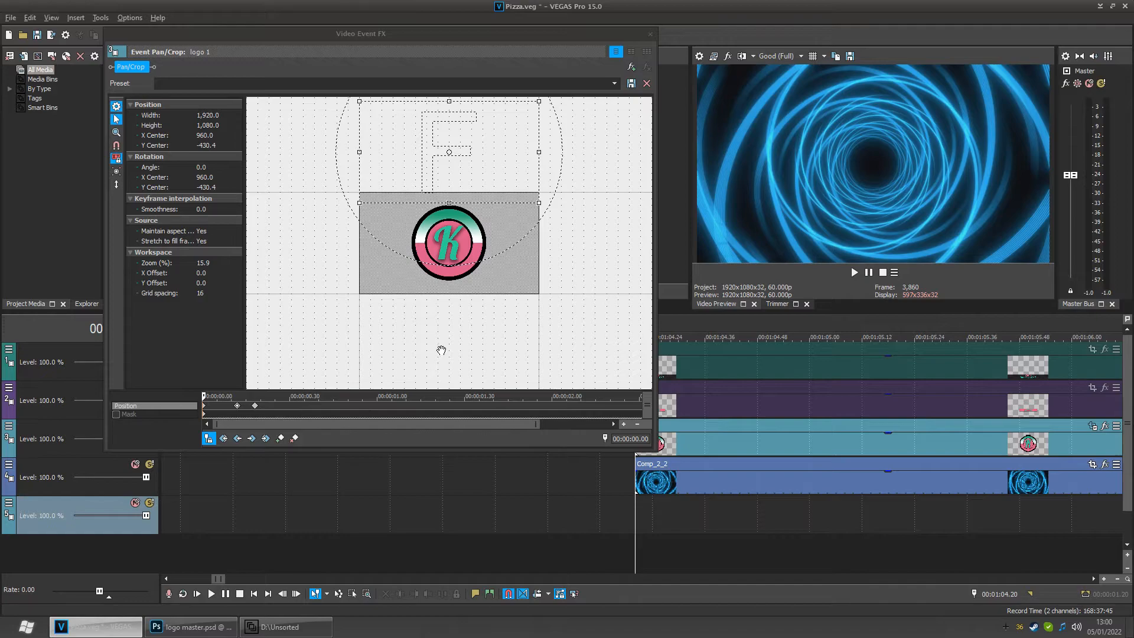
right_click(204, 405)
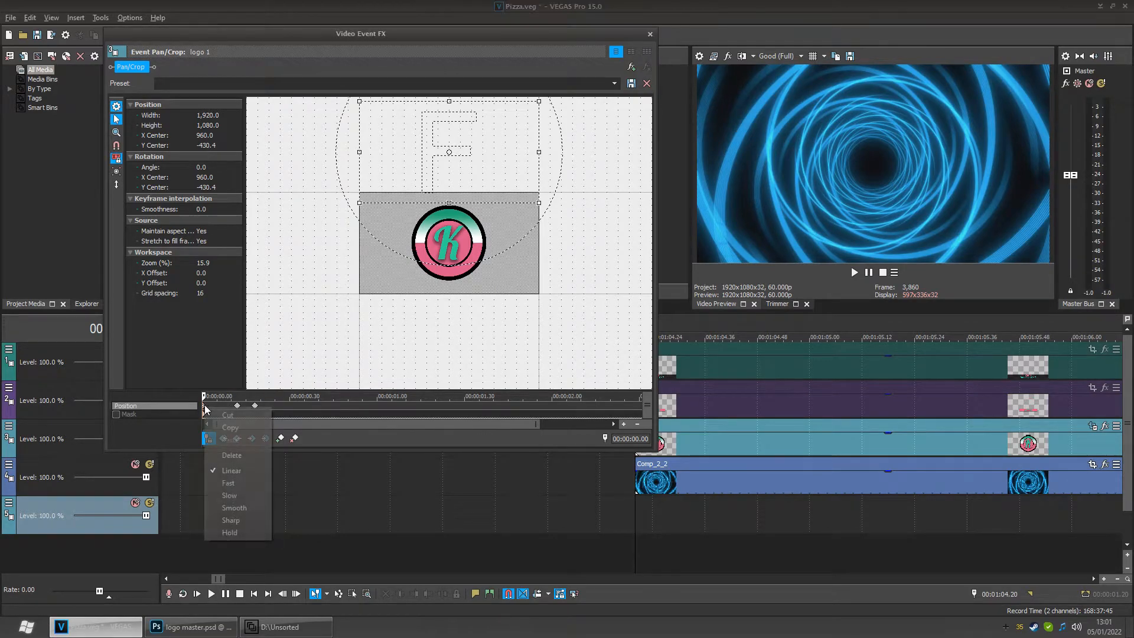
click(242, 510)
right_click(237, 406)
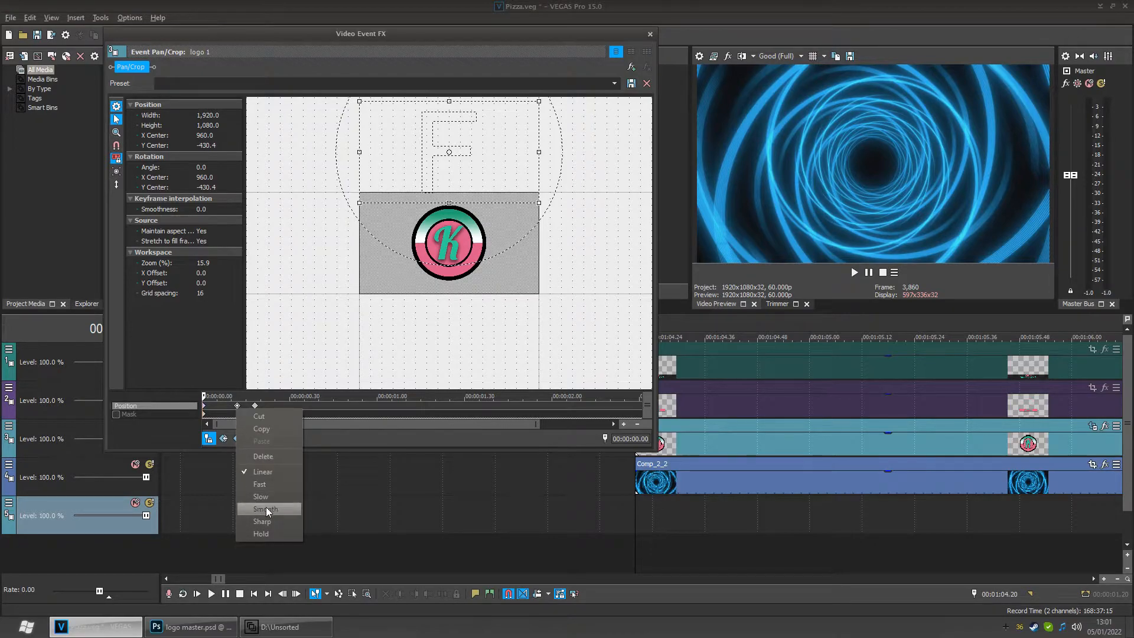
click(265, 508)
right_click(256, 404)
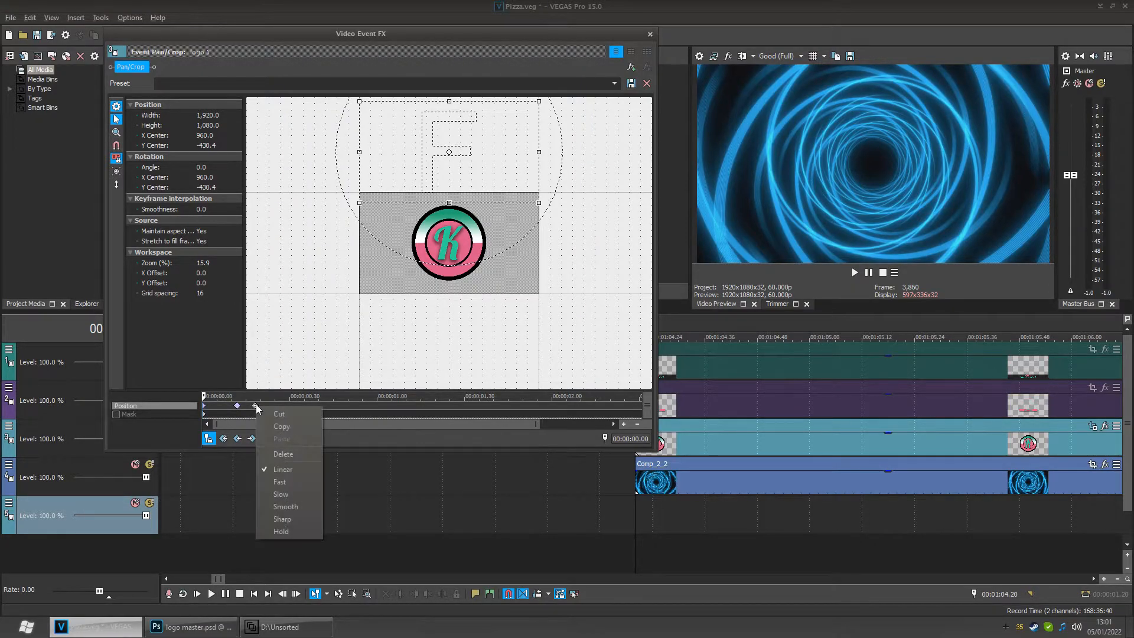
click(281, 505)
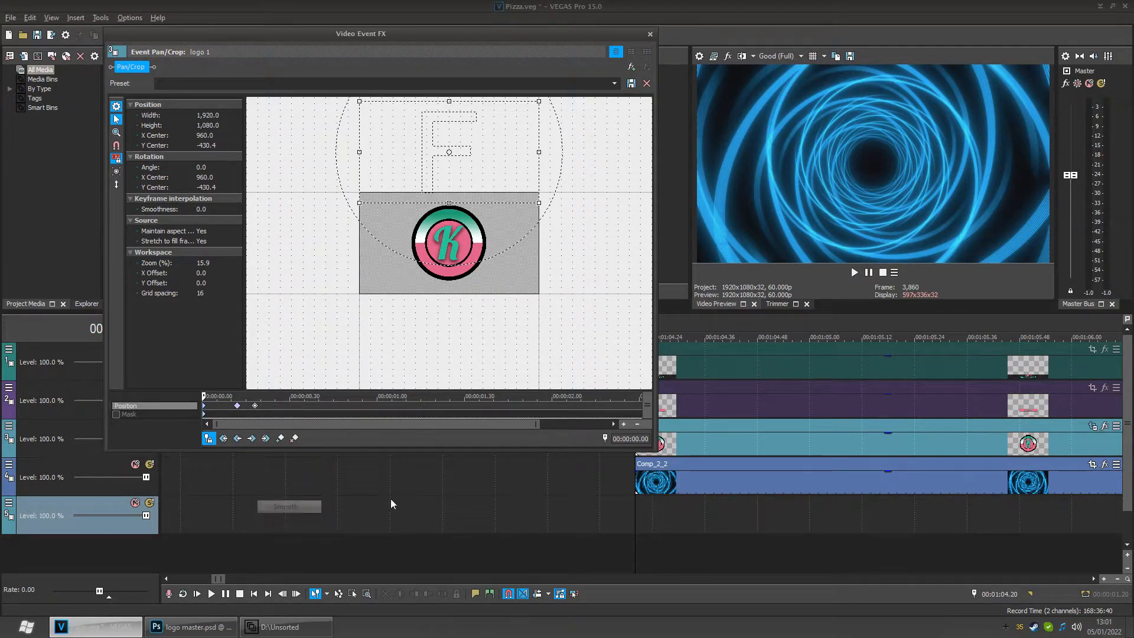
- Play back the smoothed logo animation from the start of the intro section
click(636, 505)
key(space)
key(space)
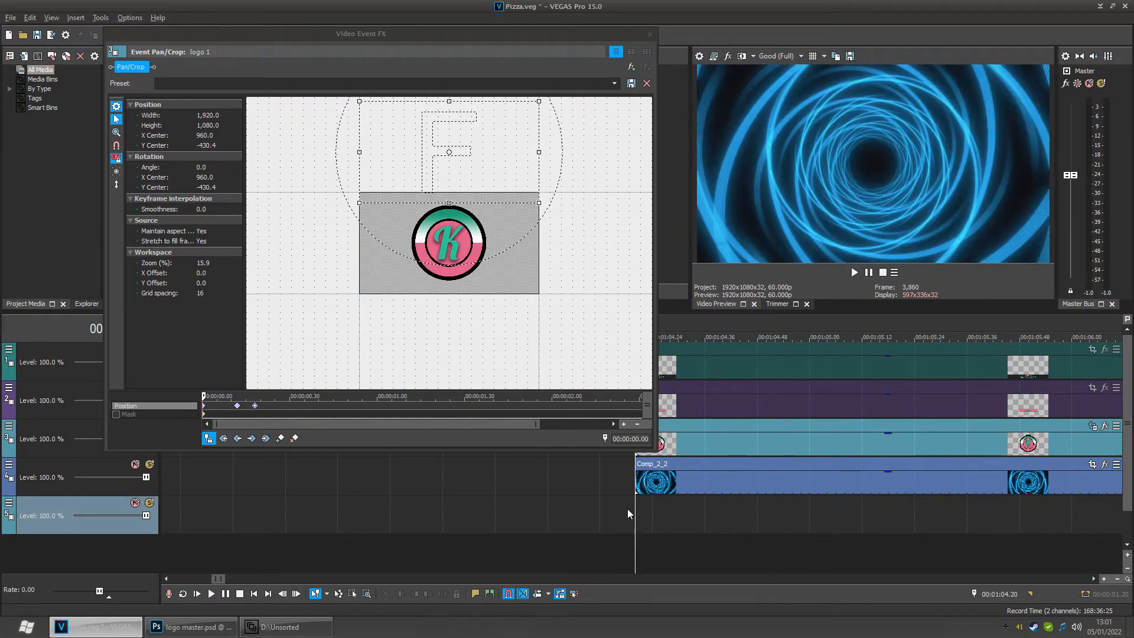
mouse_move(637, 515)
mouse_down()
mouse_move(768, 511)
mouse_move(643, 518)
mouse_up()
key(space)
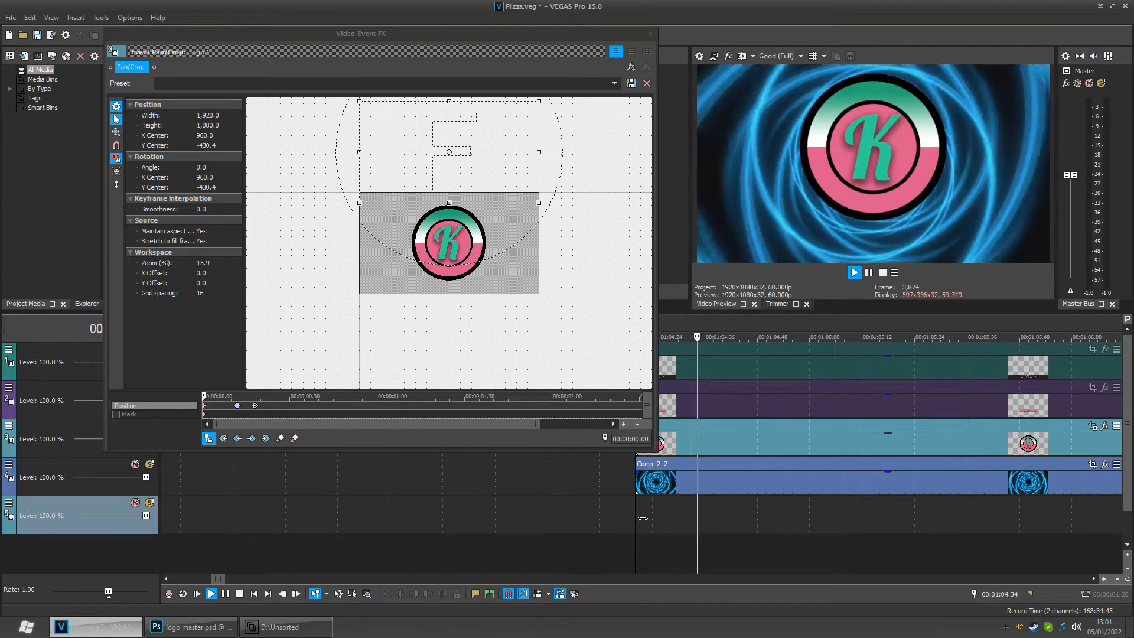
key(space)
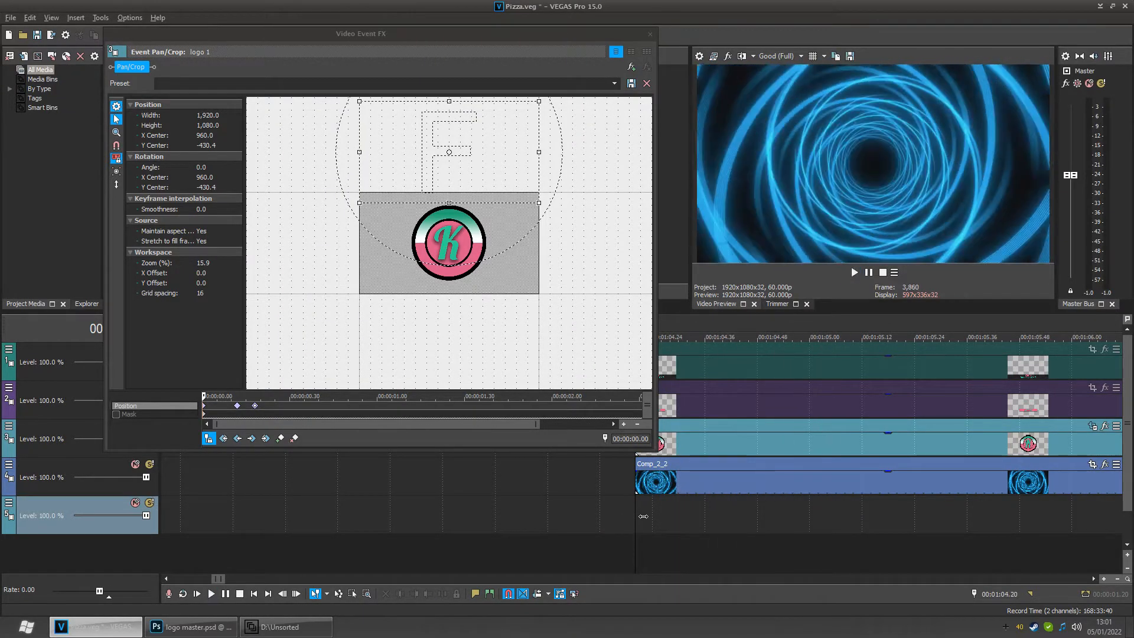
- Preview the preceding video clip and return the cursor to the start of the logo section
scroll(643, 517, down, 5)
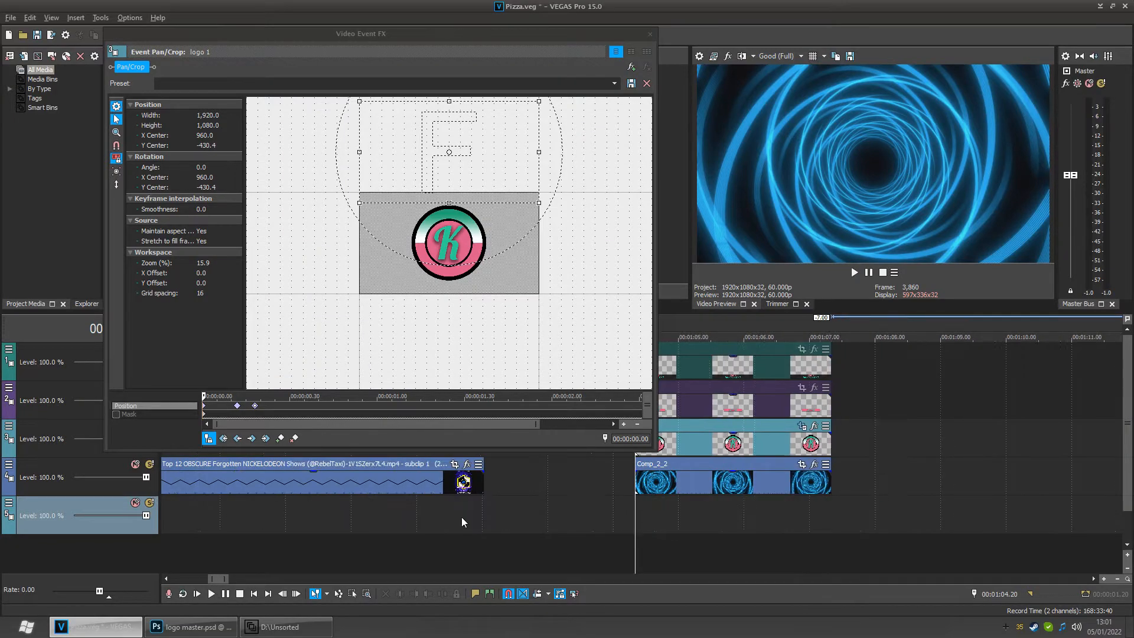
click(284, 501)
click(282, 502)
key(space)
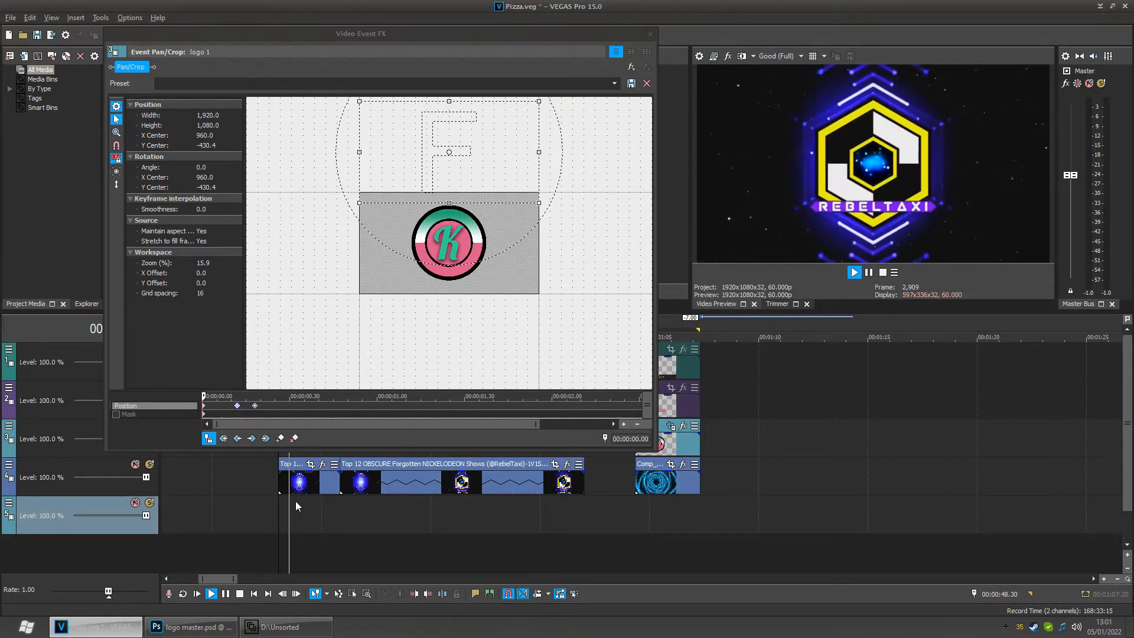
key(space)
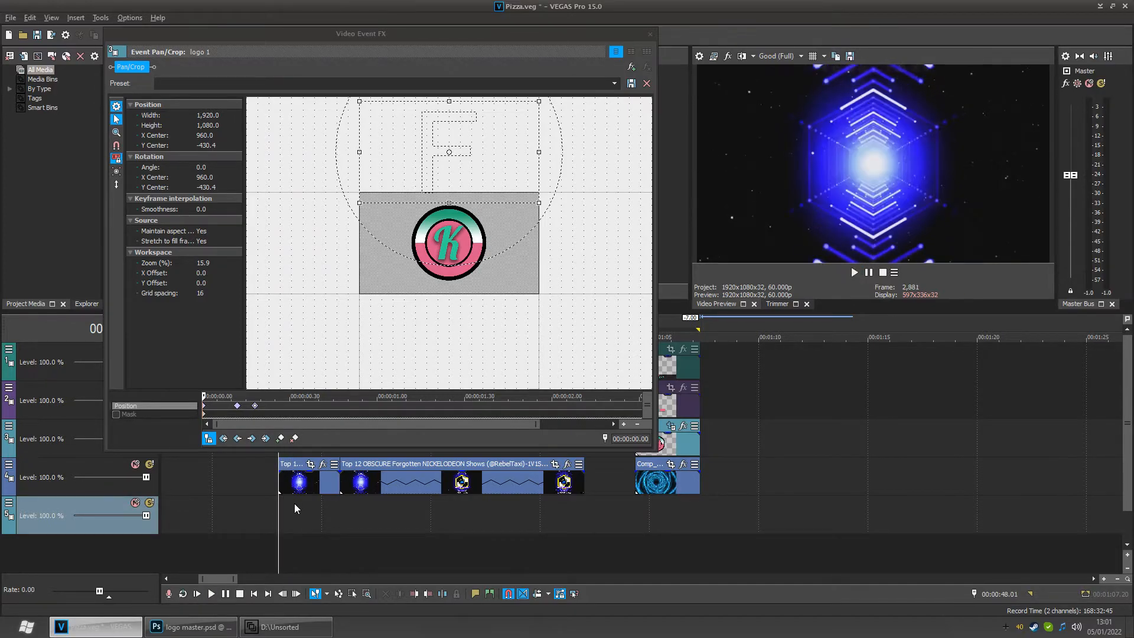
drag(310, 518, 642, 523)
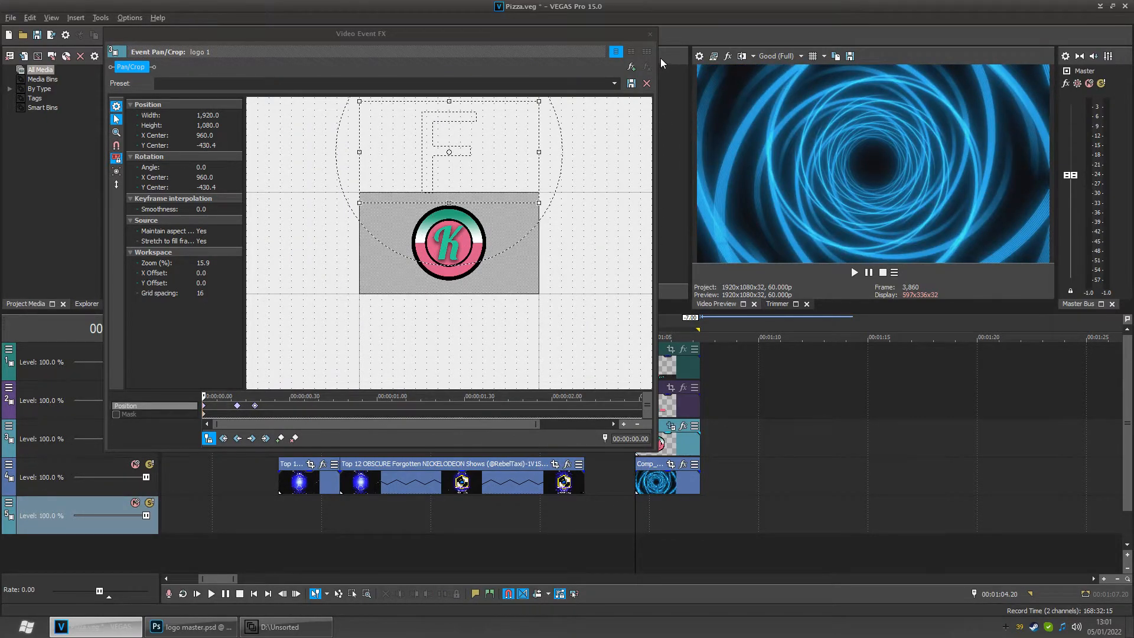
- Close the Pan/Crop window and unmute the logo 2 track
click(650, 34)
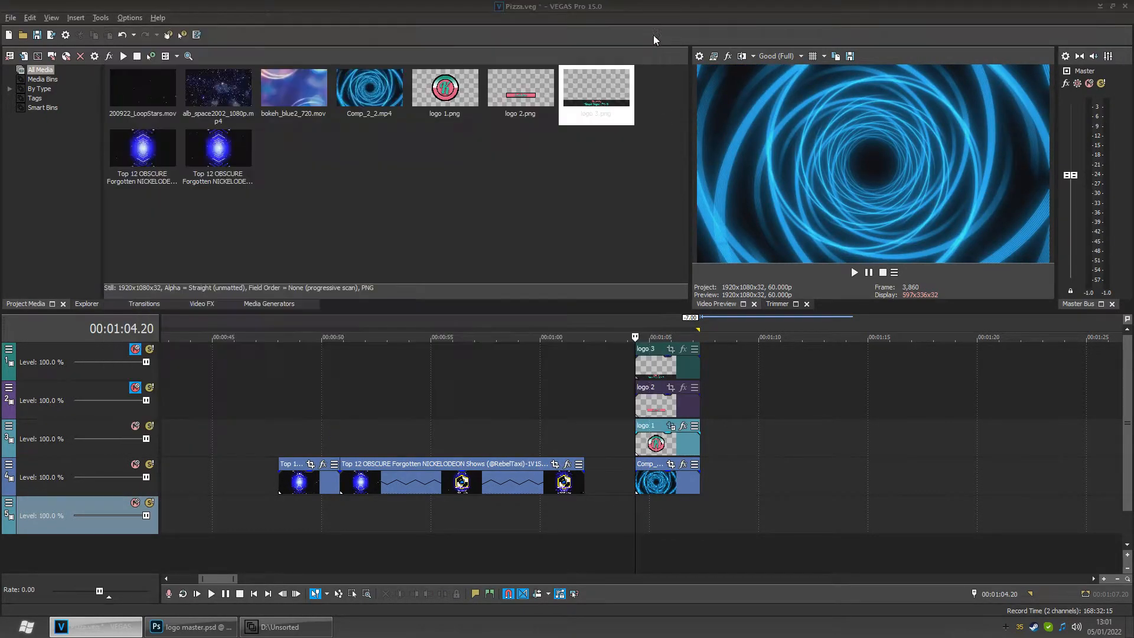
click(657, 518)
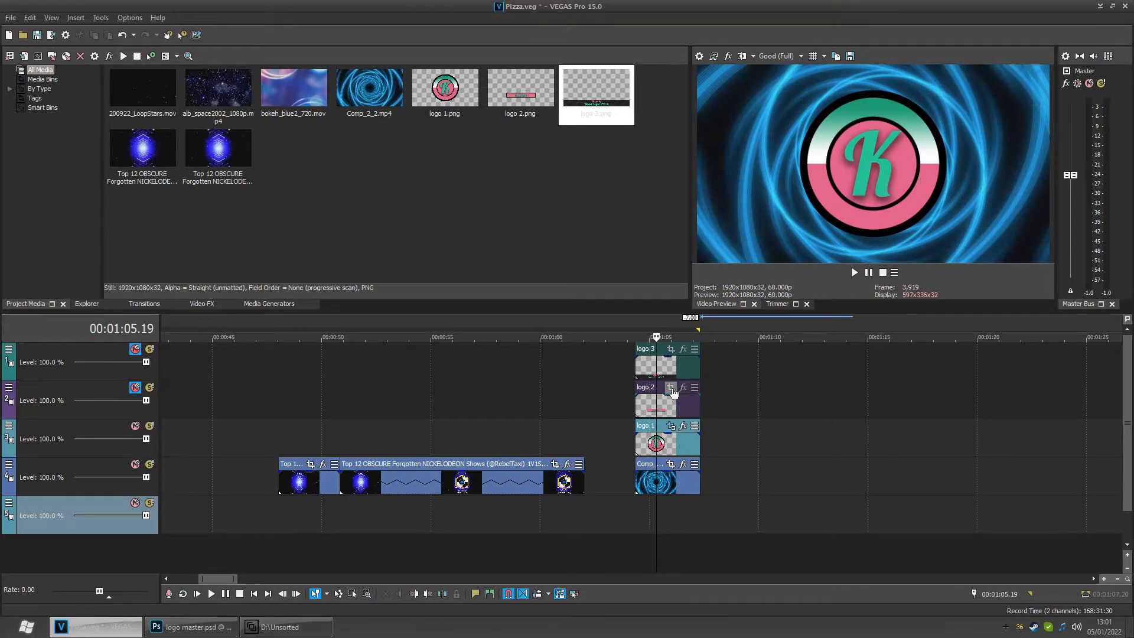
click(135, 387)
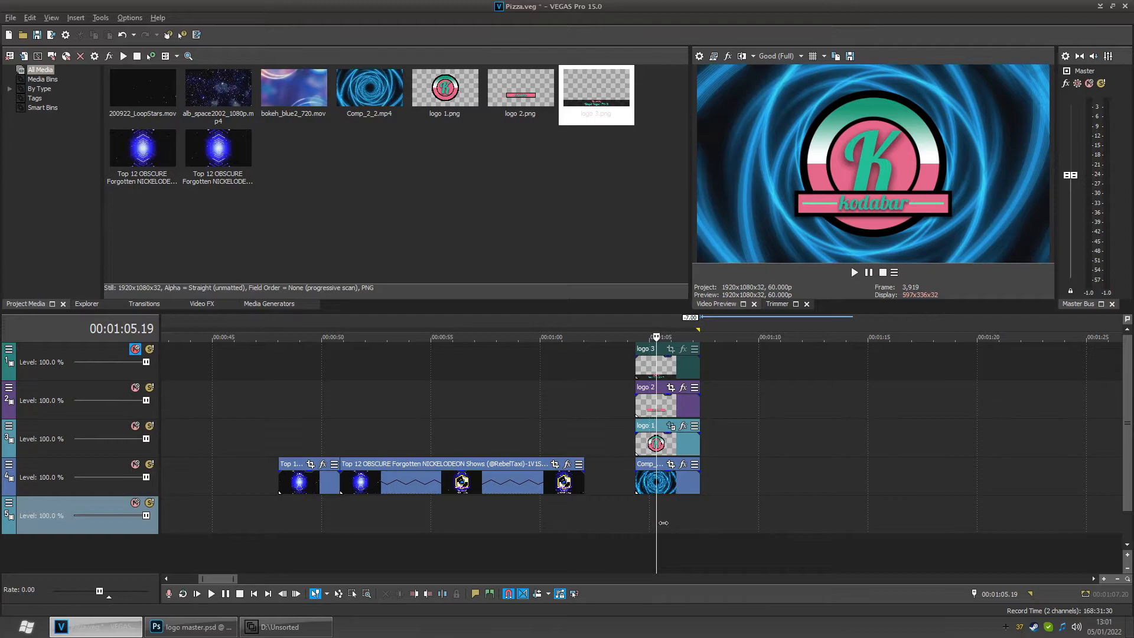
- Scrub through the timeline from the preceding clip into the logo section to check the transition
click(298, 509)
drag(303, 519, 290, 519)
scroll(282, 512, up, 4)
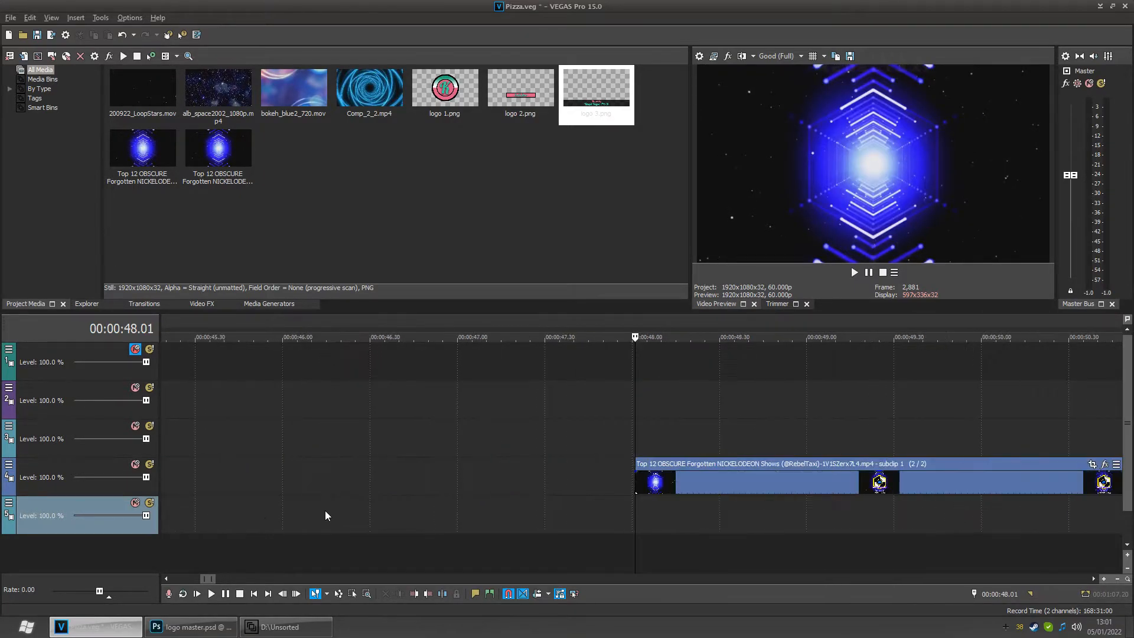
mouse_move(645, 519)
mouse_down()
mouse_move(718, 523)
mouse_move(665, 529)
mouse_up()
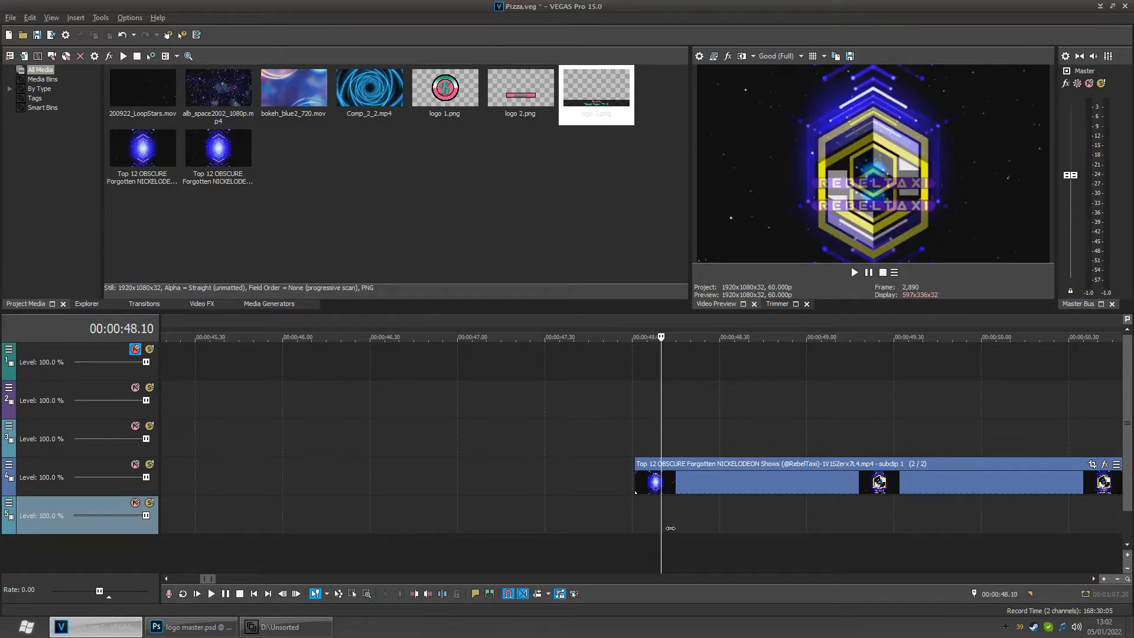
drag(683, 527, 689, 526)
scroll(698, 518, down, 2)
scroll(898, 518, down, 2)
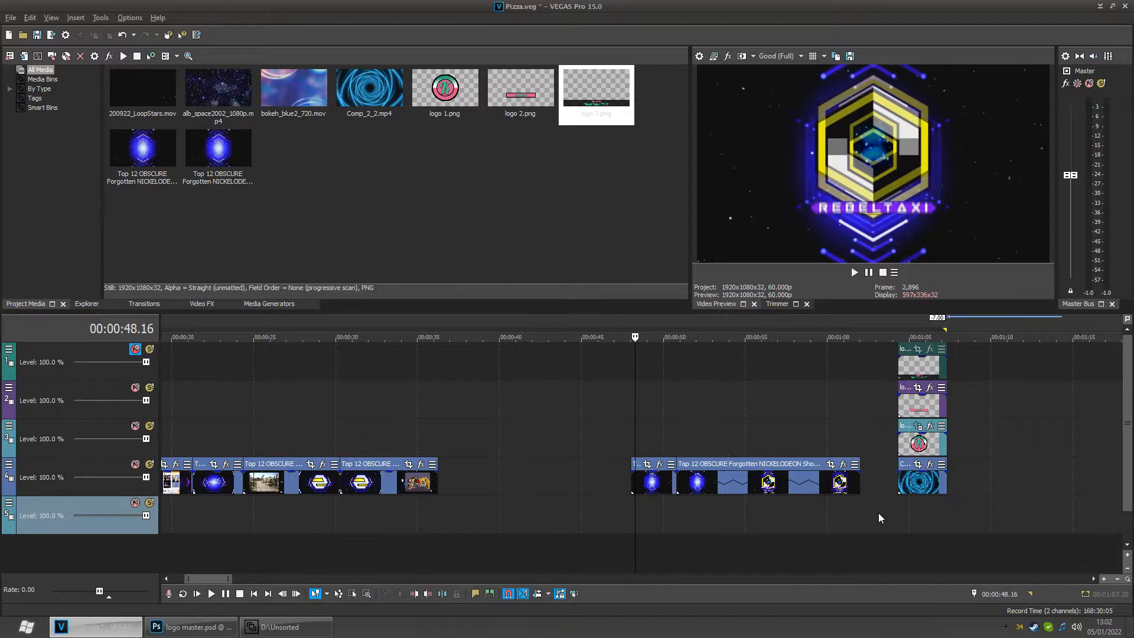
click(905, 505)
scroll(913, 507, up, 3)
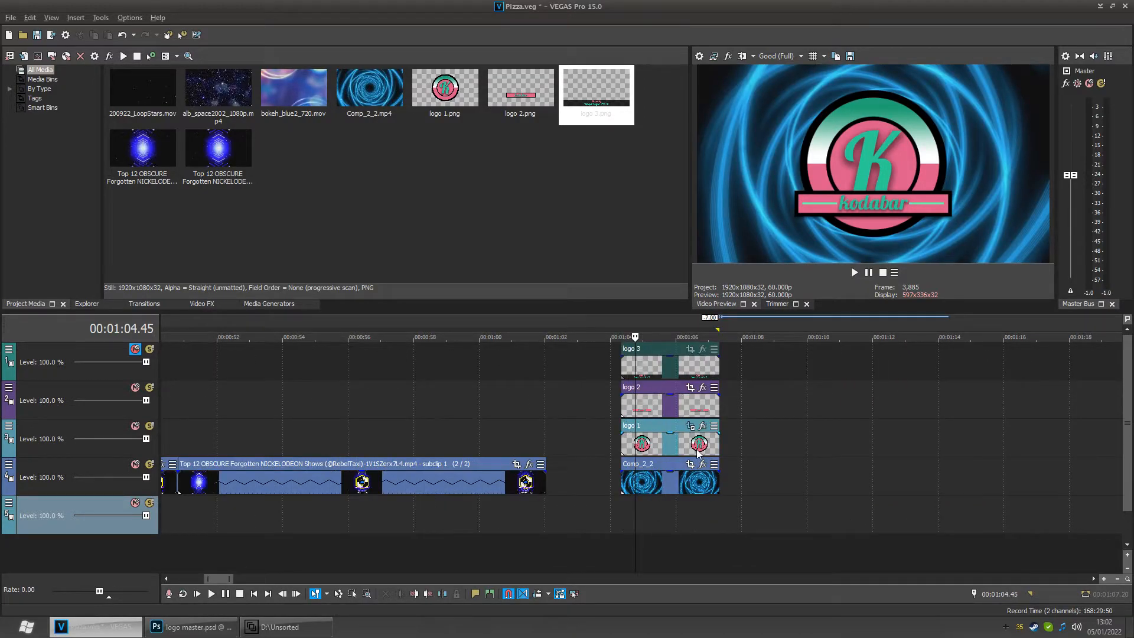
- Inspect the logo 1 event's Pan/Crop position keyframes and their interpolation settings, then close the window
click(693, 426)
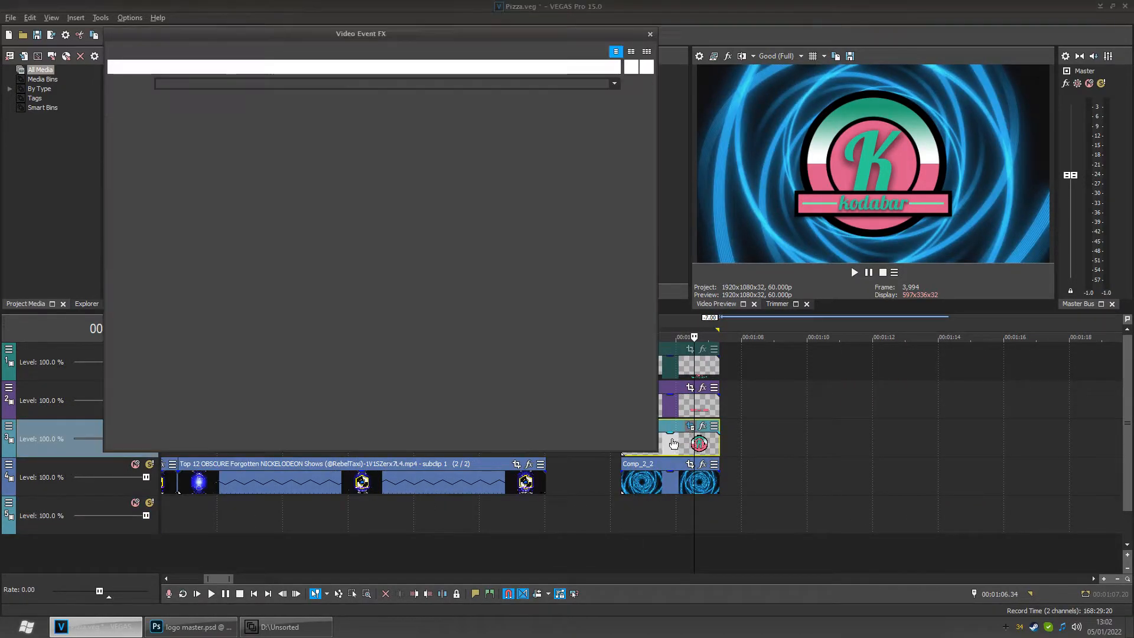
click(236, 439)
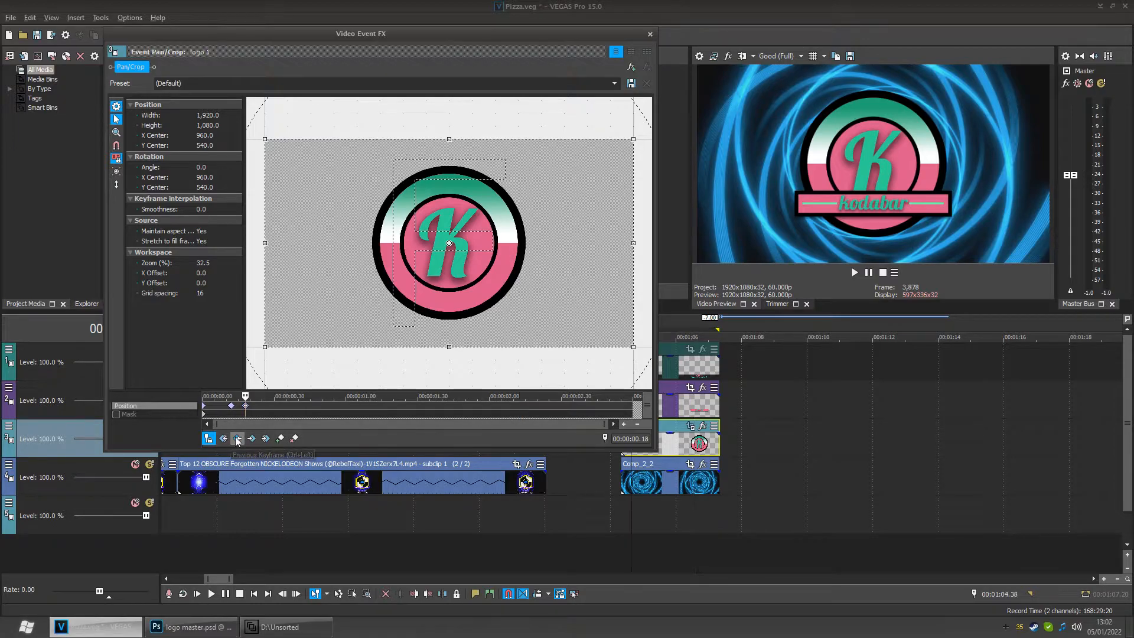
click(237, 439)
click(237, 439)
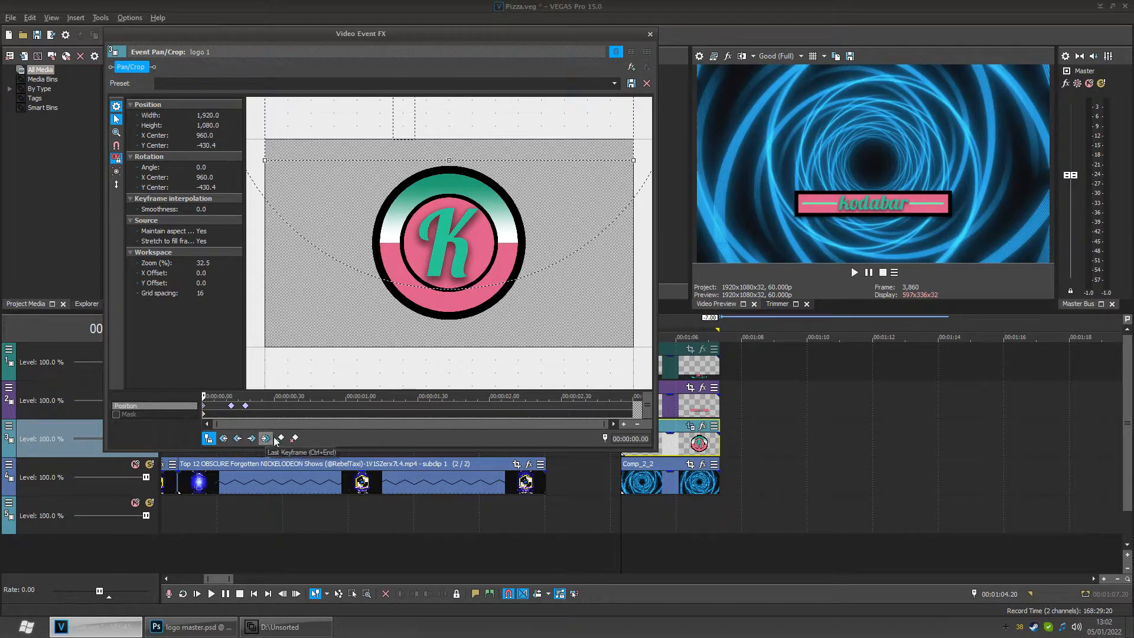
scroll(275, 403, up, 5)
scroll(379, 420, down, 2)
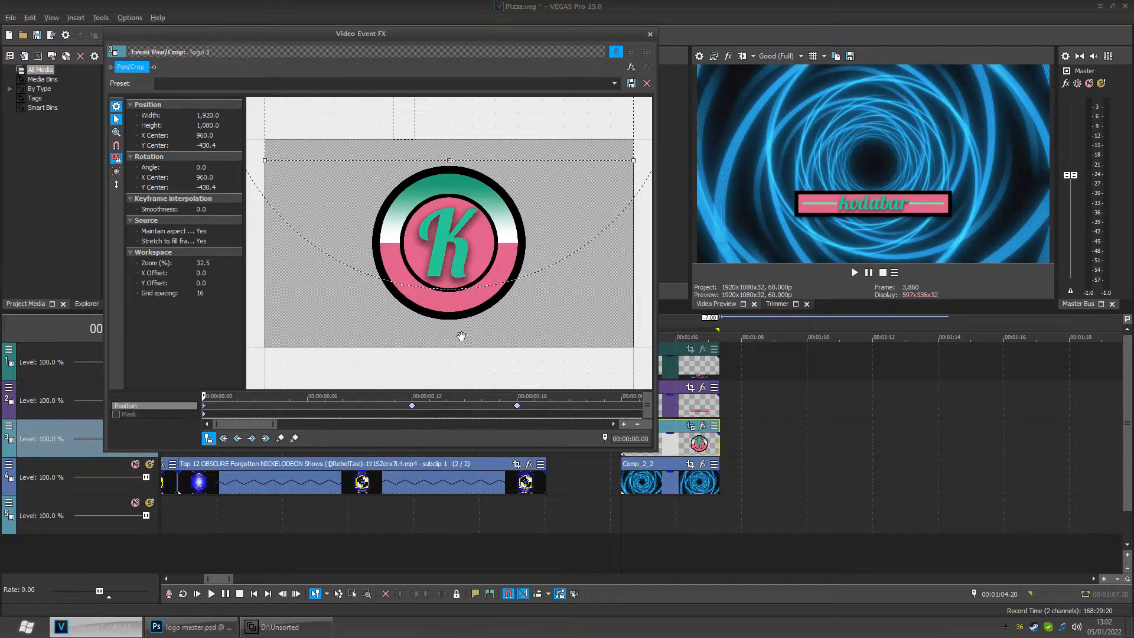
right_click(412, 406)
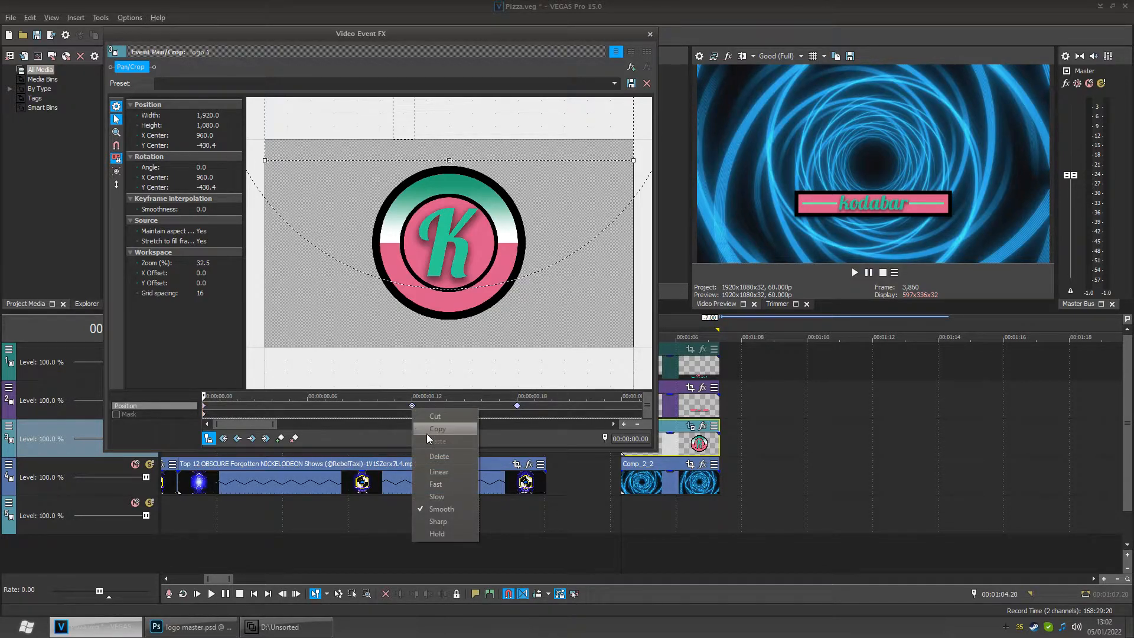
click(360, 401)
click(411, 407)
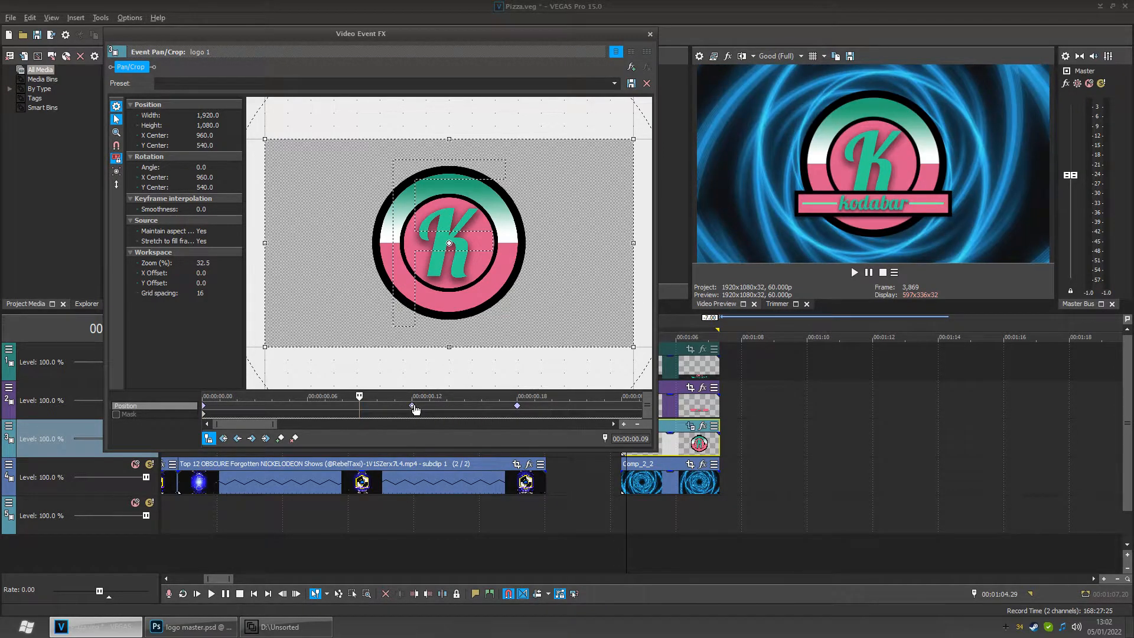
right_click(518, 406)
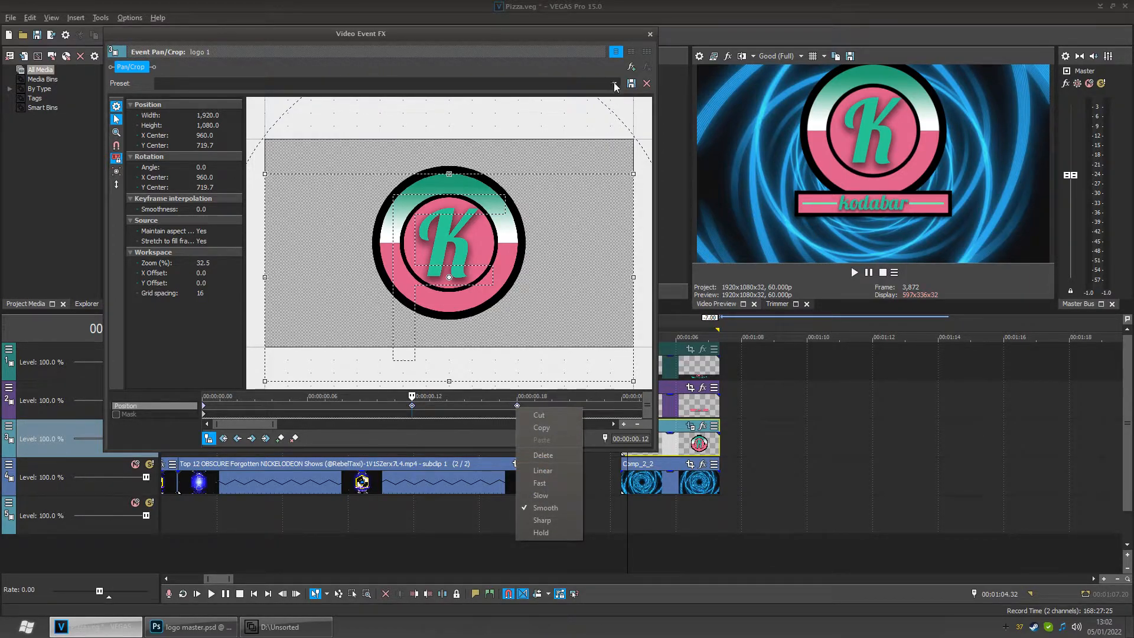
click(651, 33)
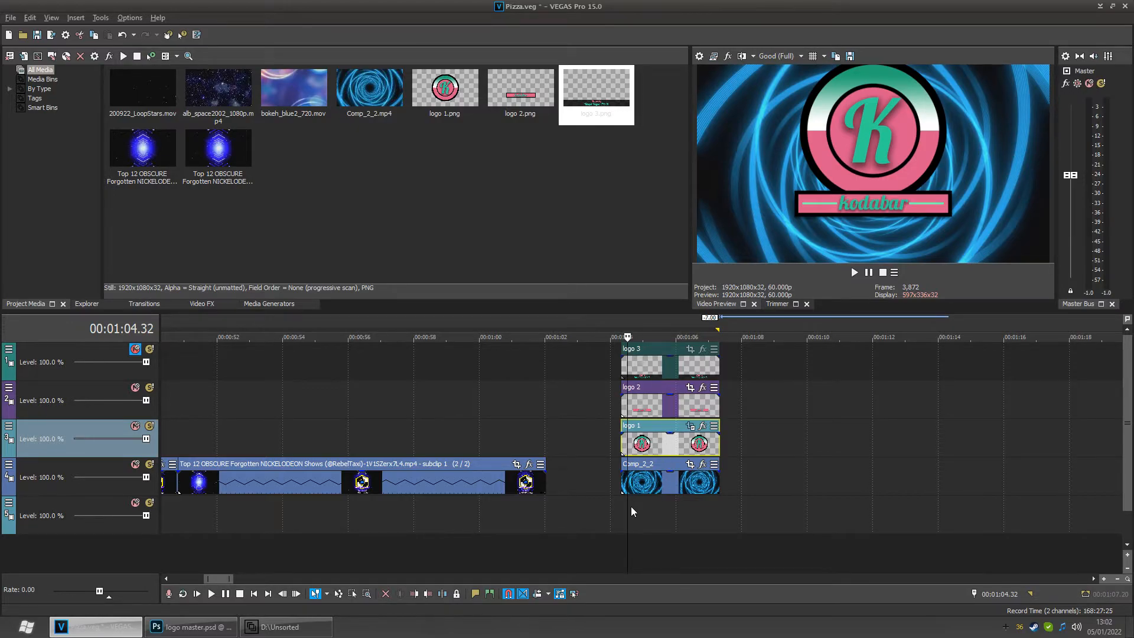
- Open the Pan/Crop window for the logo 2 event at the start of the logo section
mouse_move(635, 517)
mouse_down()
mouse_move(616, 518)
mouse_move(646, 518)
mouse_move(624, 514)
mouse_up()
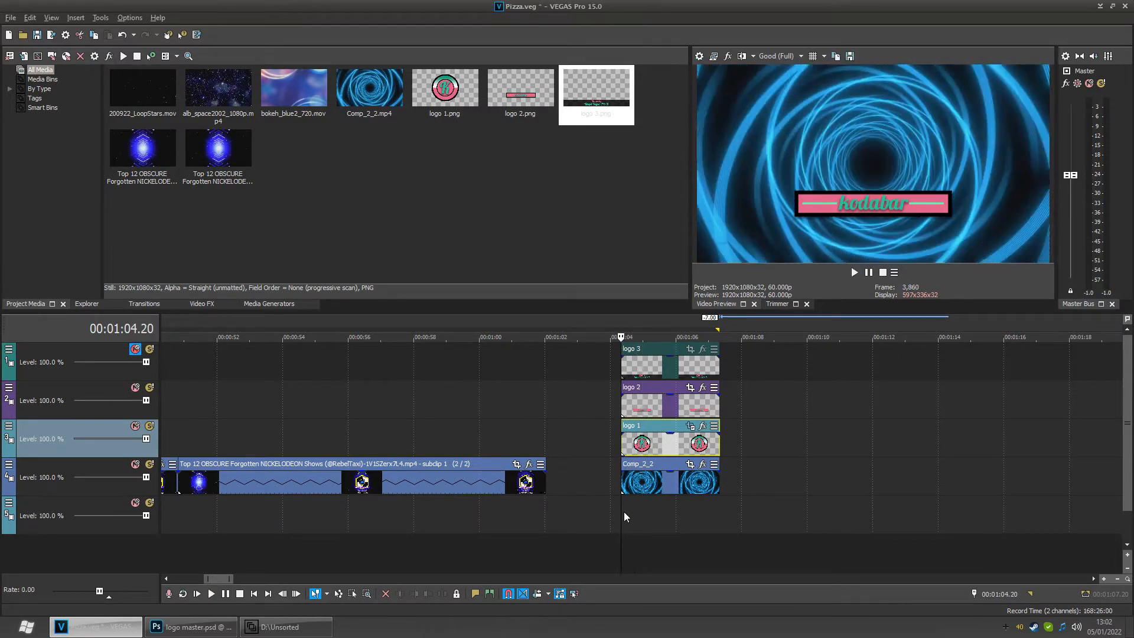
click(701, 388)
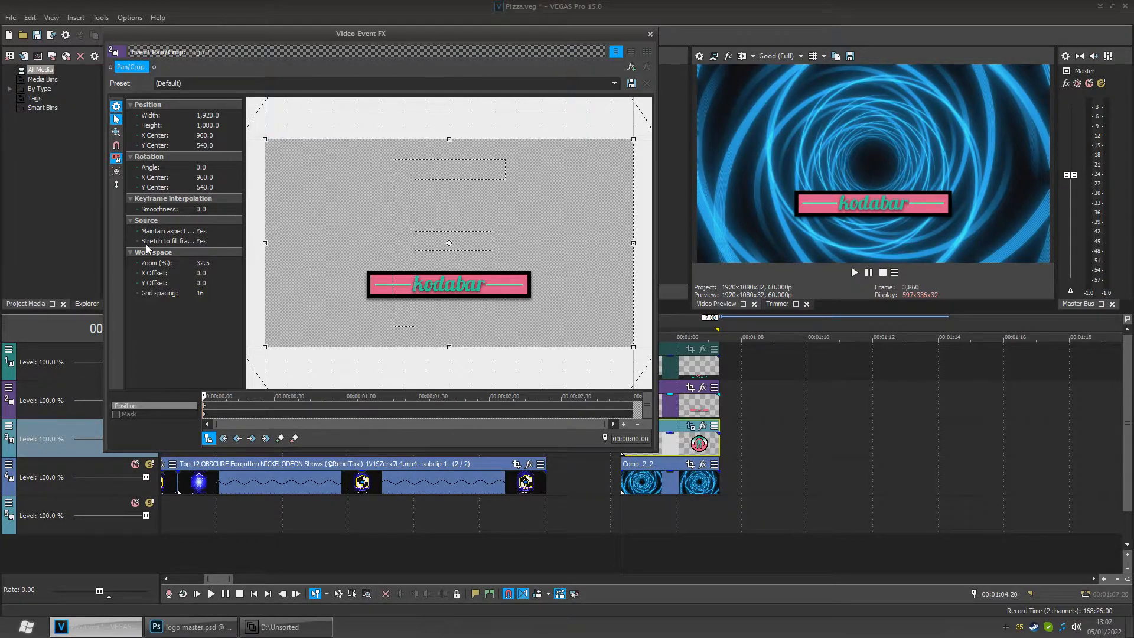
click(116, 184)
- Try dragging the logo 2 banner to different heights in the Pan/Crop frame
drag(498, 223, 498, 243)
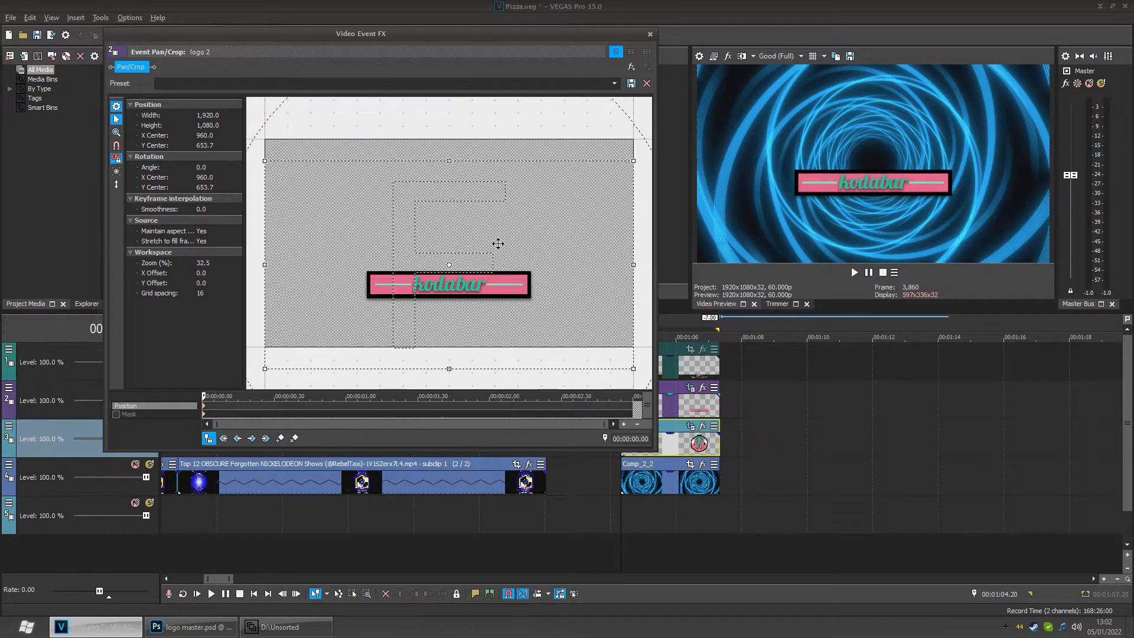
key(ctrl+z)
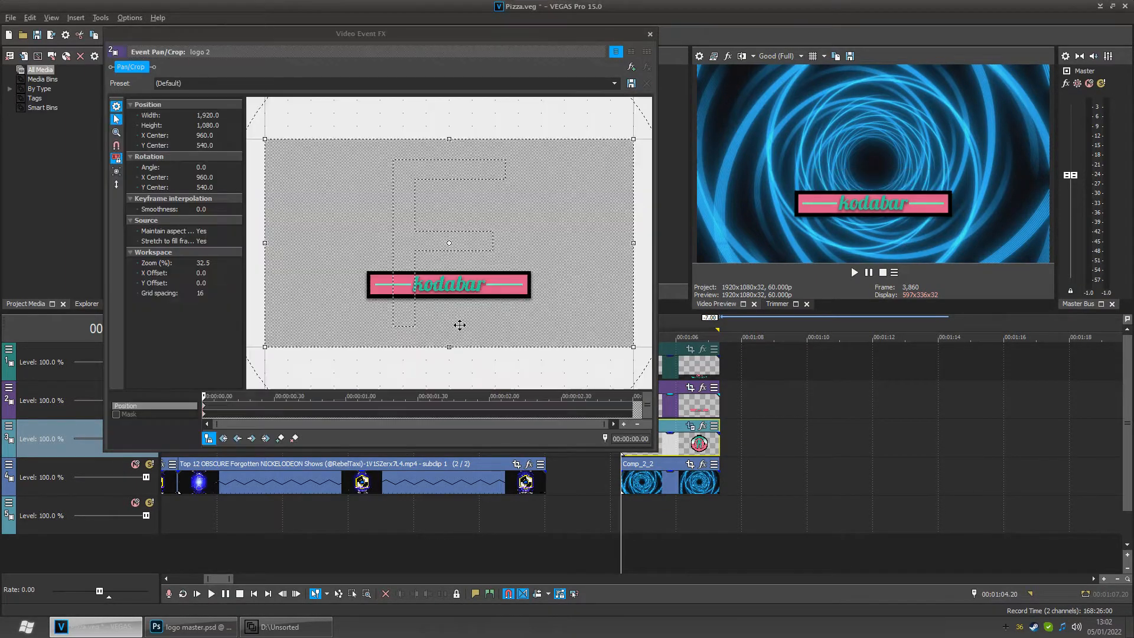
click(185, 513)
click(197, 518)
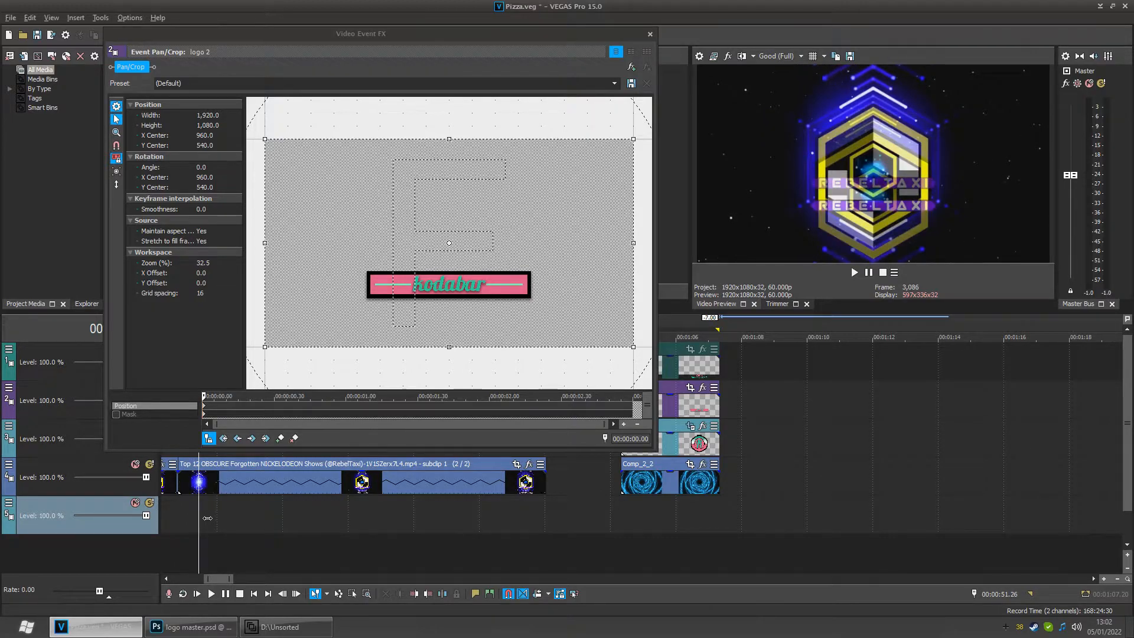
drag(543, 234, 542, 267)
click(668, 520)
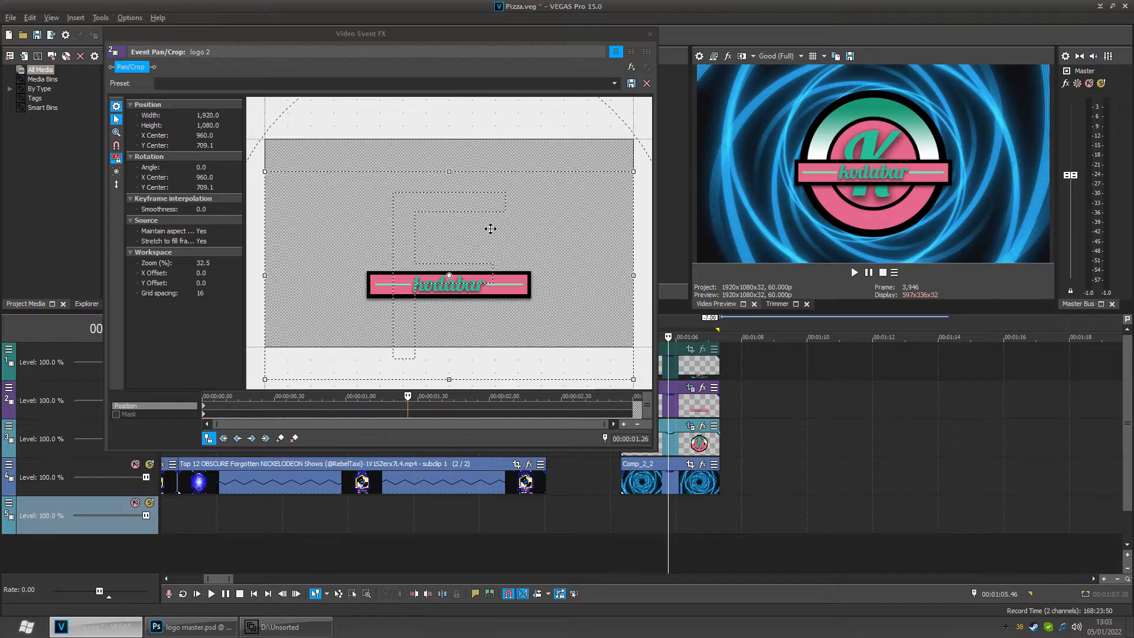
drag(524, 250, 522, 163)
key(ctrl+z)
key(ctrl+z)
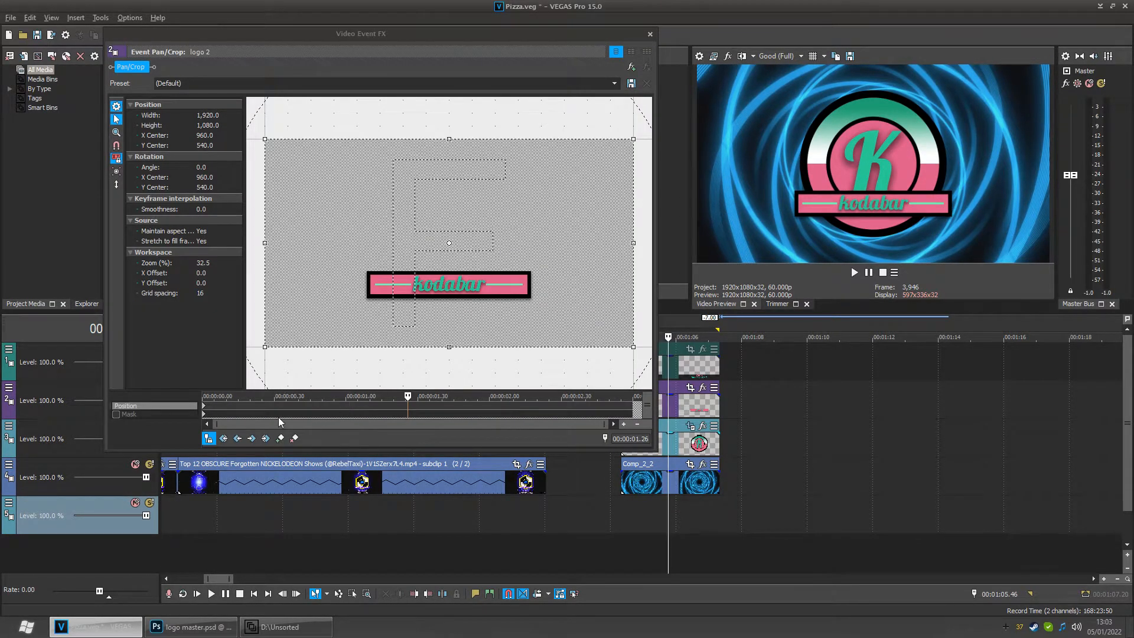
- Add logo 2 position keyframes at 00:00:00.12 and 00:00:00.18
click(245, 406)
scroll(246, 407, up, 5)
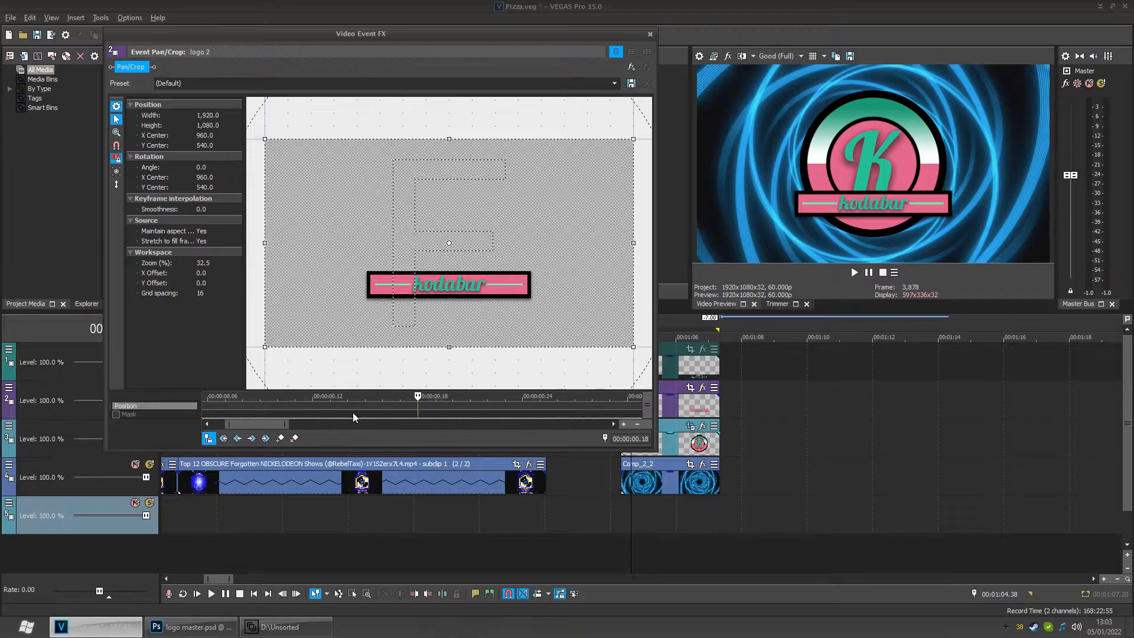
click(313, 405)
click(279, 437)
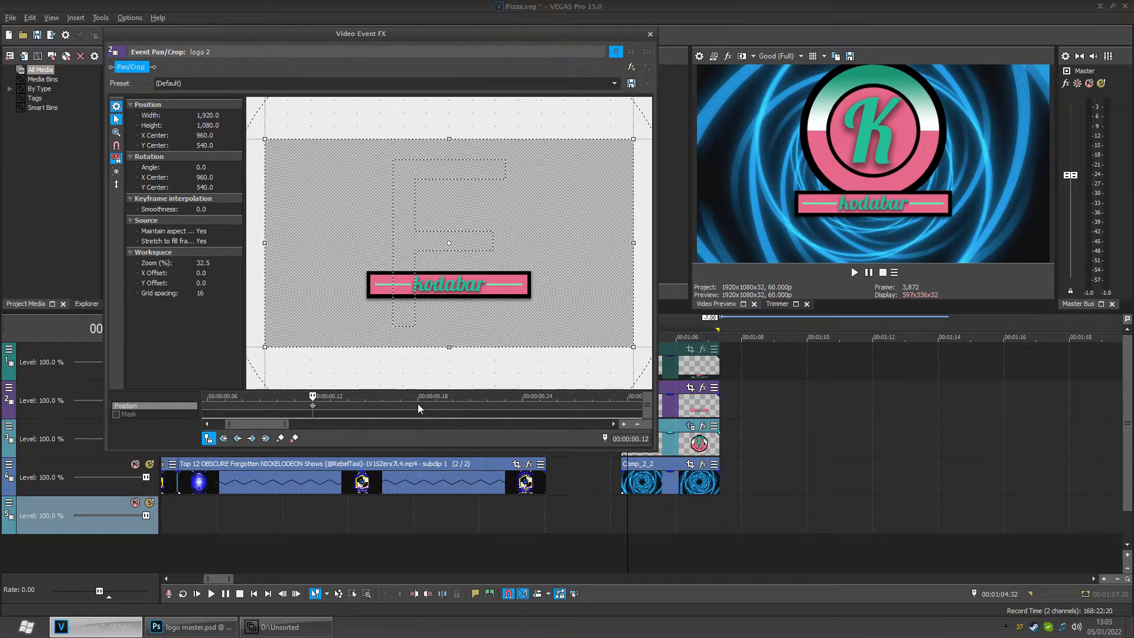
click(417, 404)
click(280, 437)
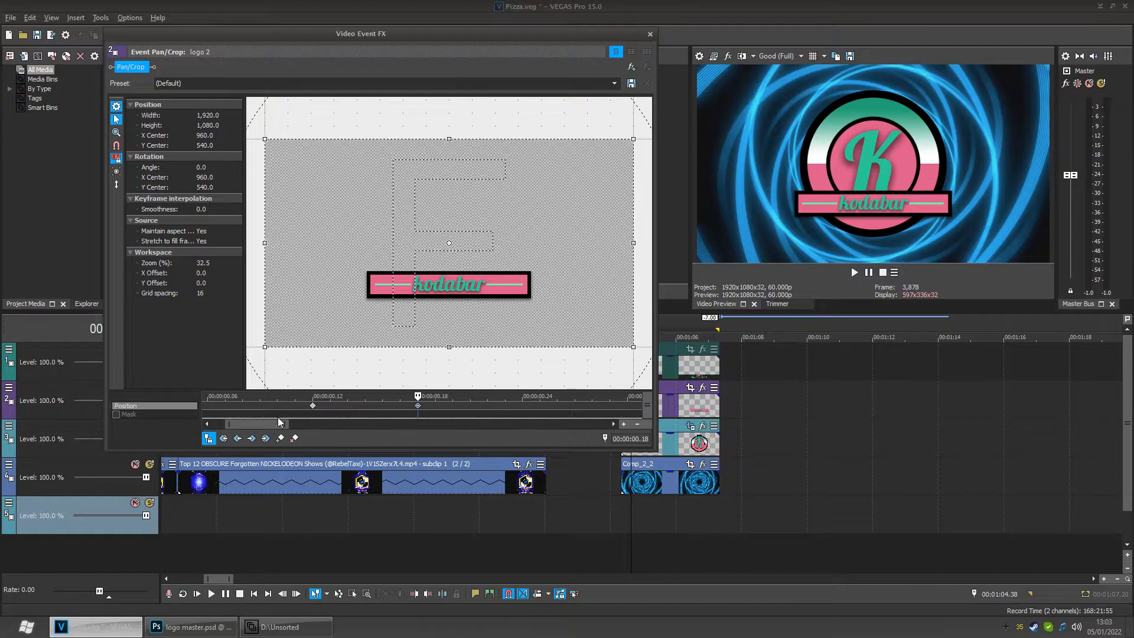
- At the first keyframe, move the logo 2 banner down off the frame to a Y center of about 1400
click(237, 438)
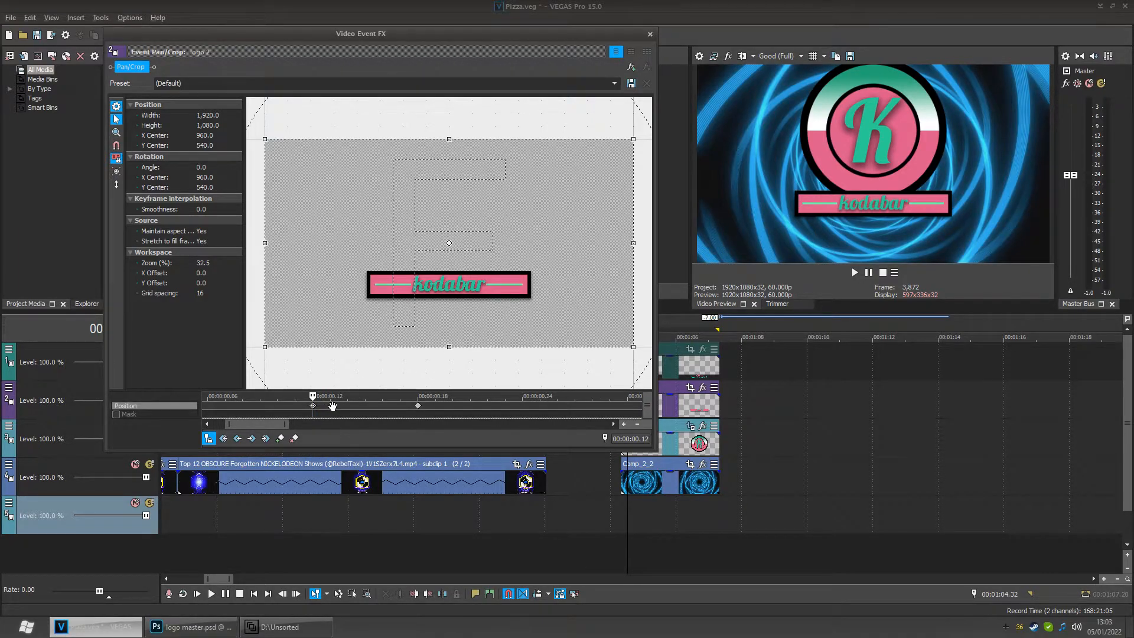
click(239, 438)
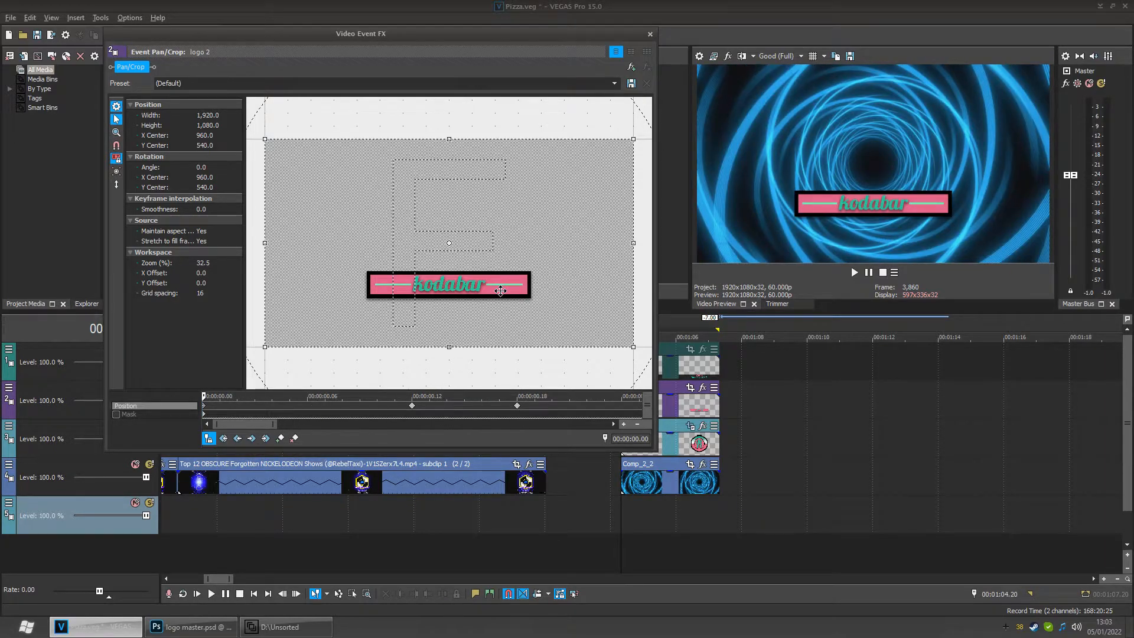
drag(499, 299, 503, 463)
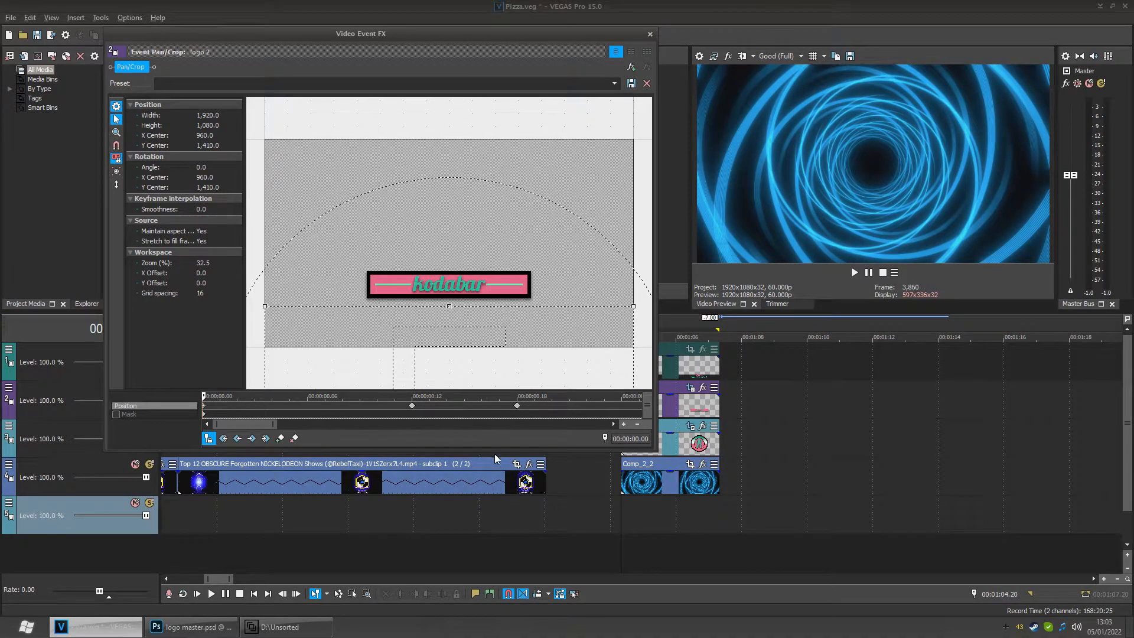
drag(501, 373, 501, 370)
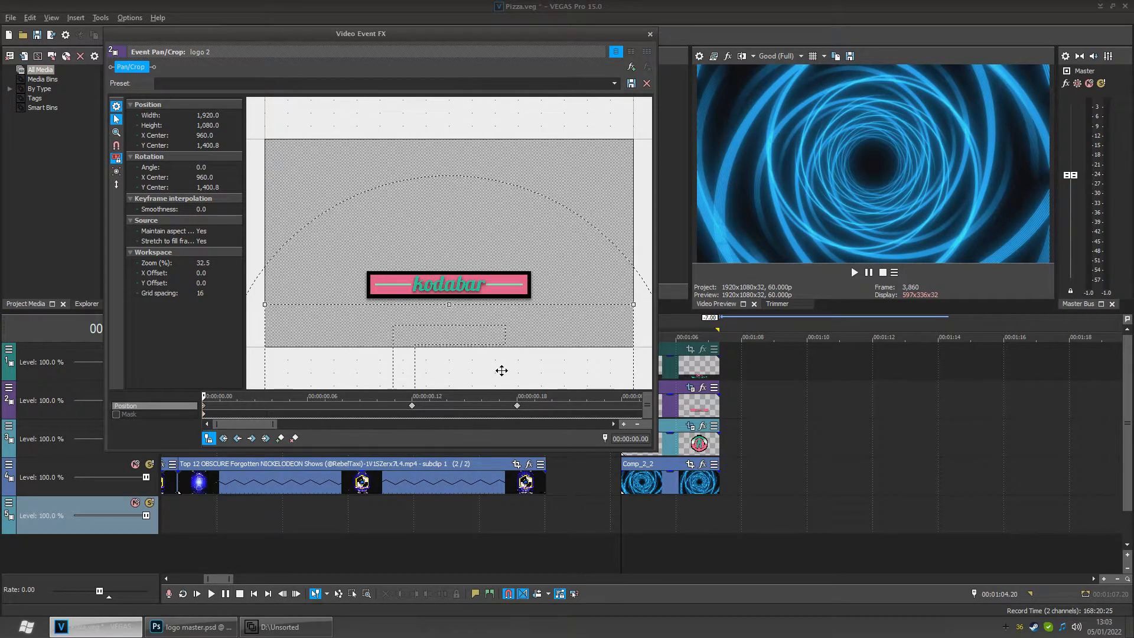
- Play the intro from the preceding clip to preview the logo 2 entrance
click(181, 507)
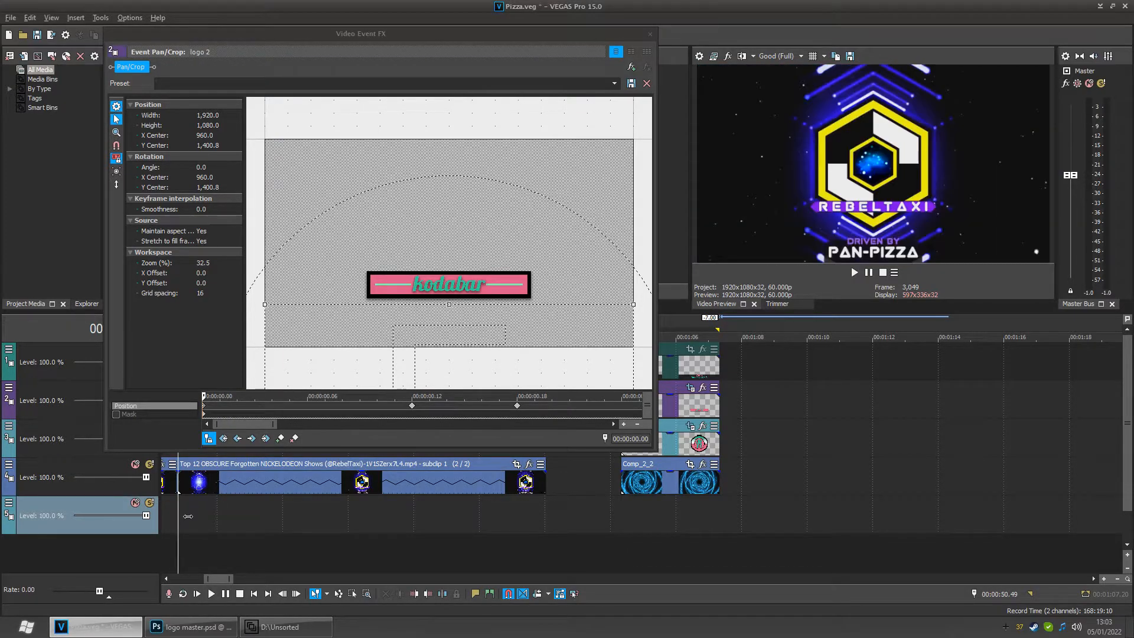
key(space)
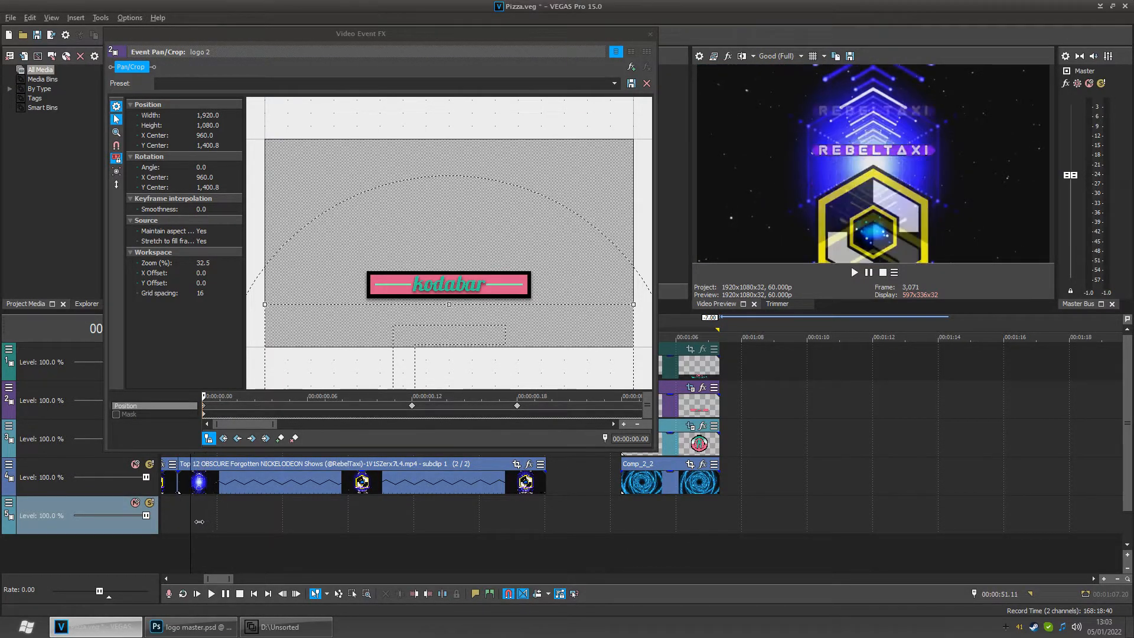
click(638, 528)
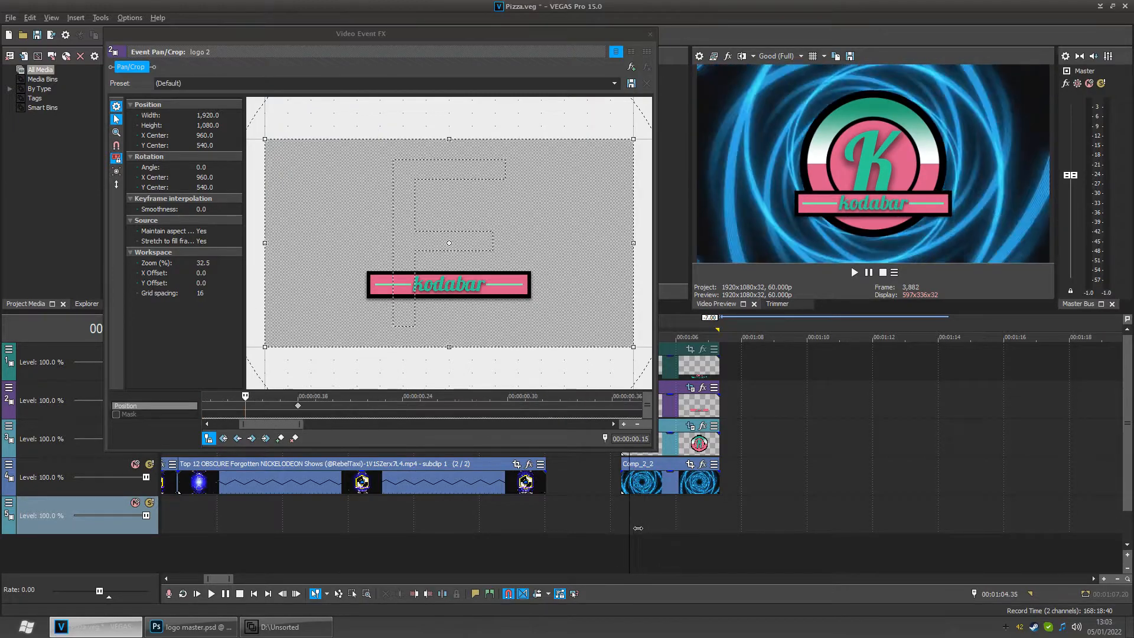
click(627, 529)
click(641, 528)
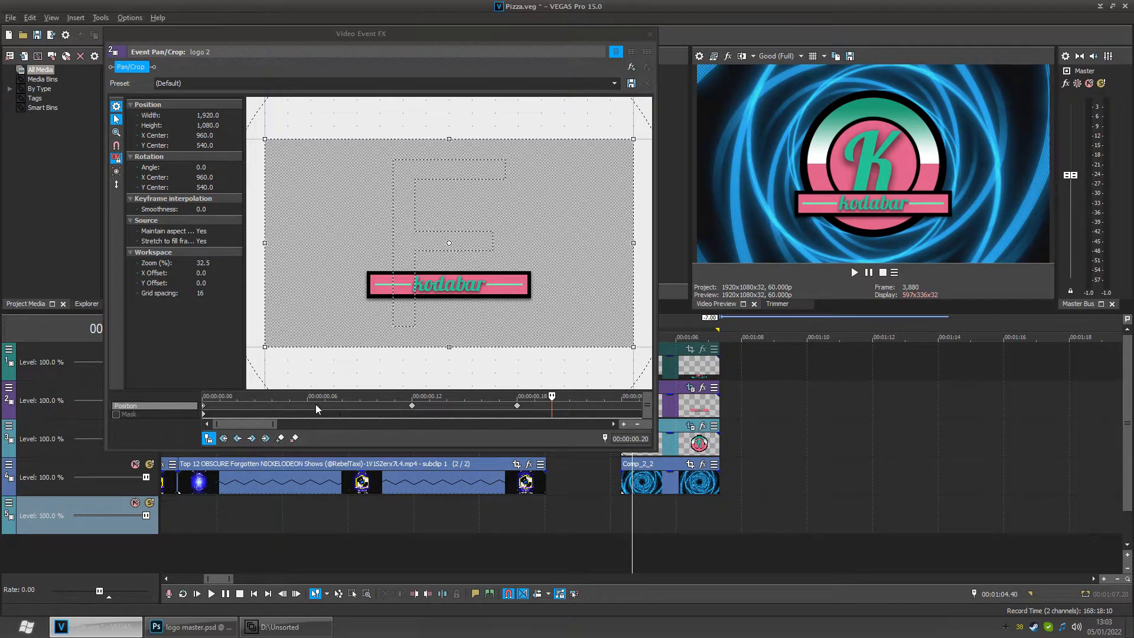
- At the 00:00:00.12 keyframe, raise the logo 2 banner to a Y center of about 420
click(238, 439)
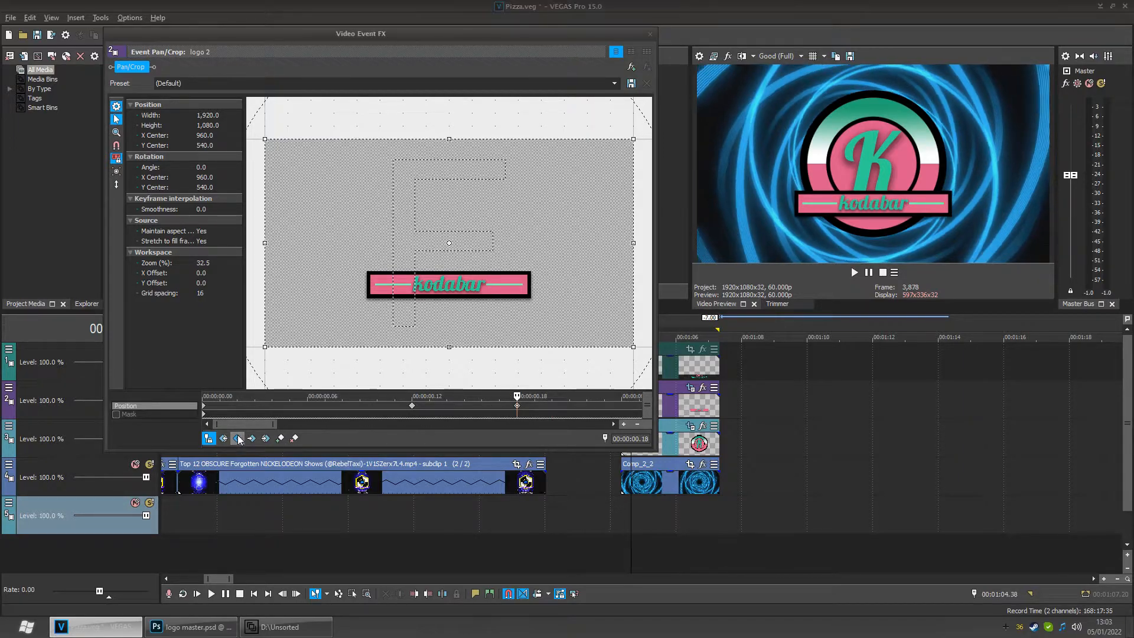
click(237, 438)
click(237, 438)
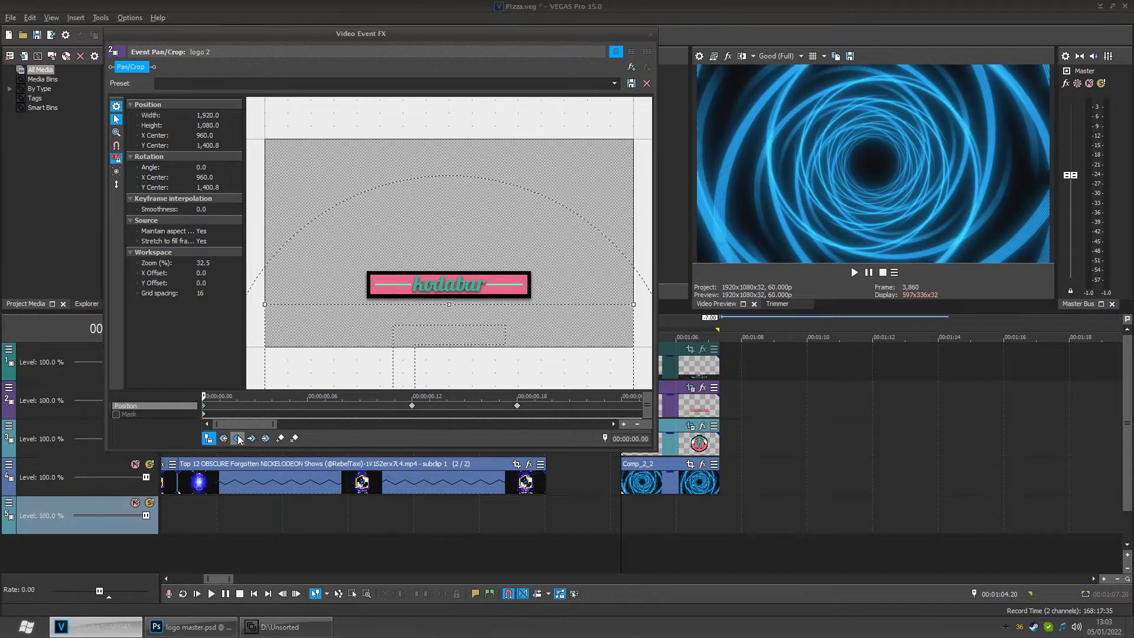
drag(212, 405, 422, 415)
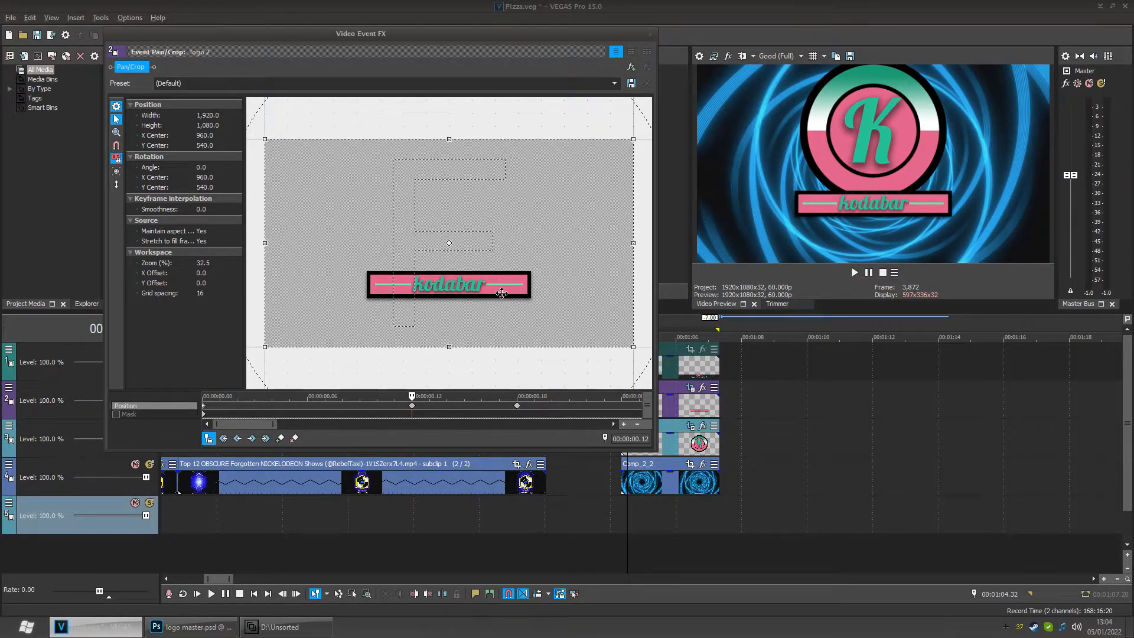
drag(513, 262, 522, 240)
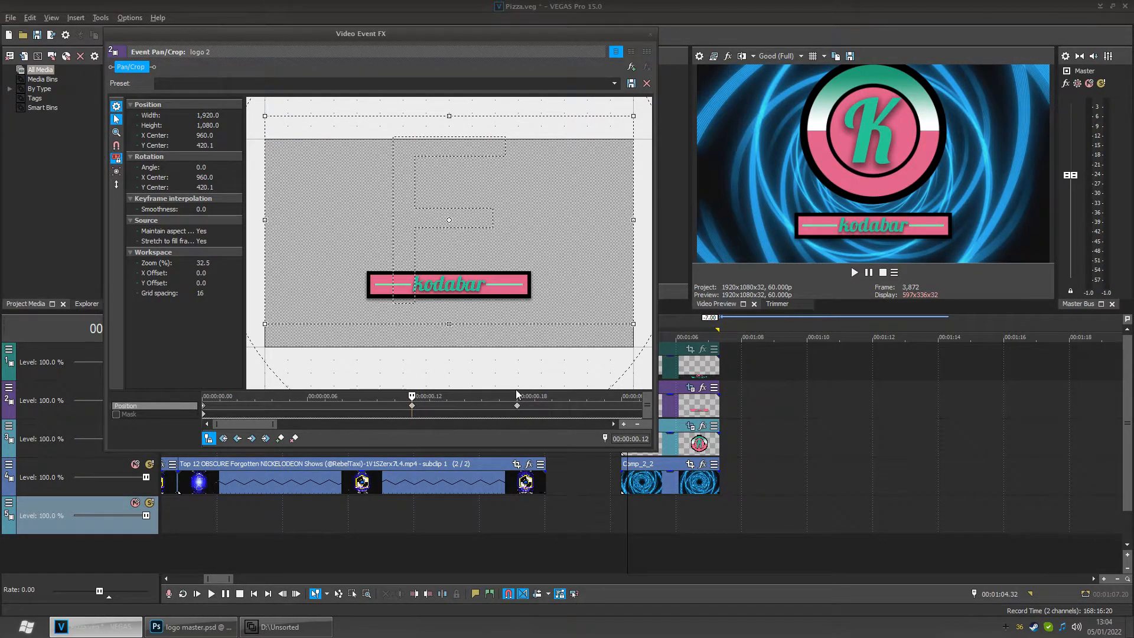
- Set all three logo 2 position keyframes to Smooth interpolation
right_click(207, 411)
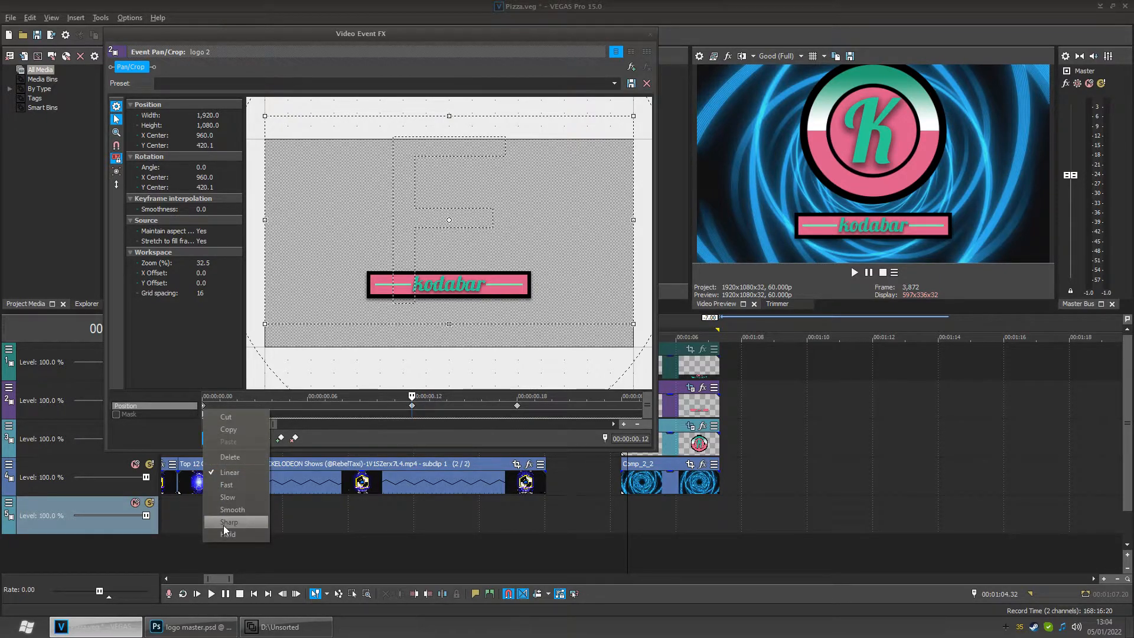
click(228, 509)
right_click(413, 407)
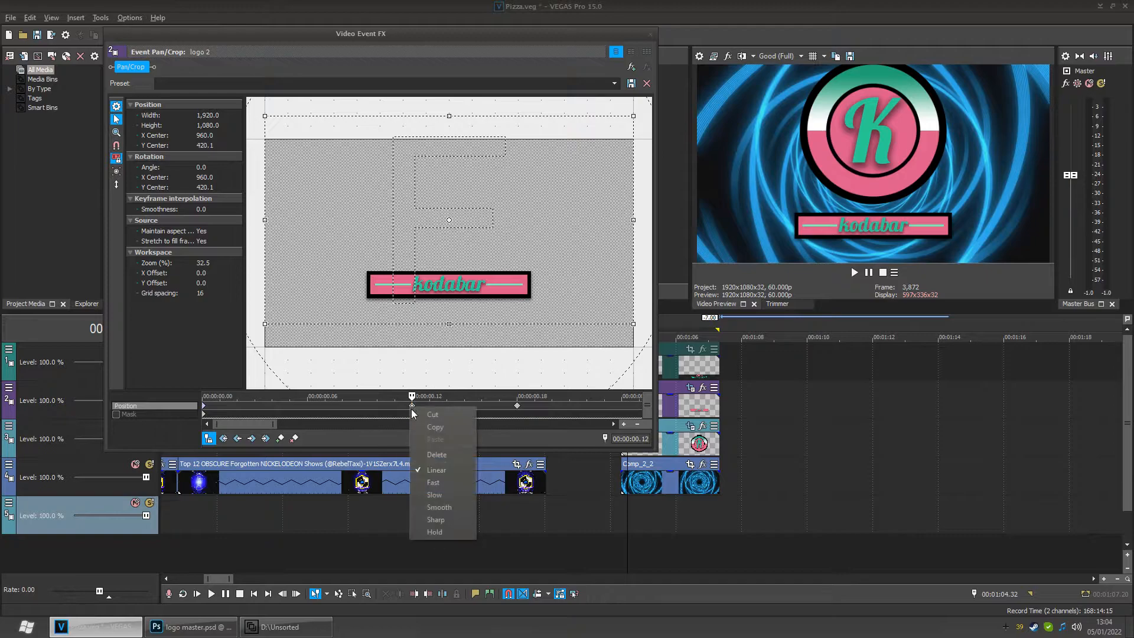
click(423, 503)
right_click(517, 406)
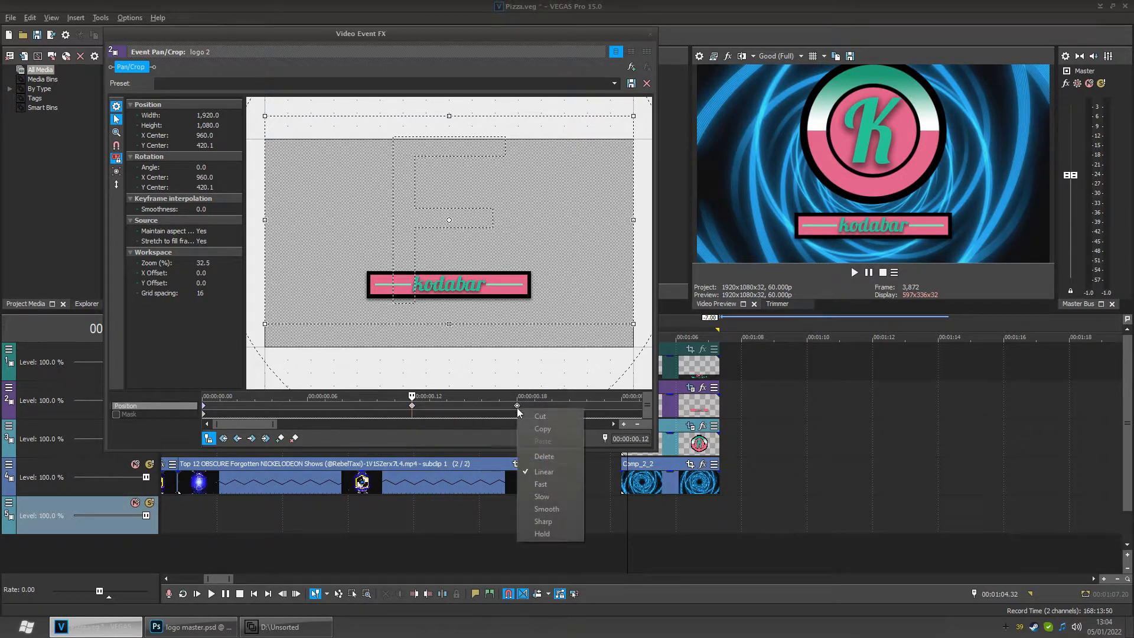
click(537, 503)
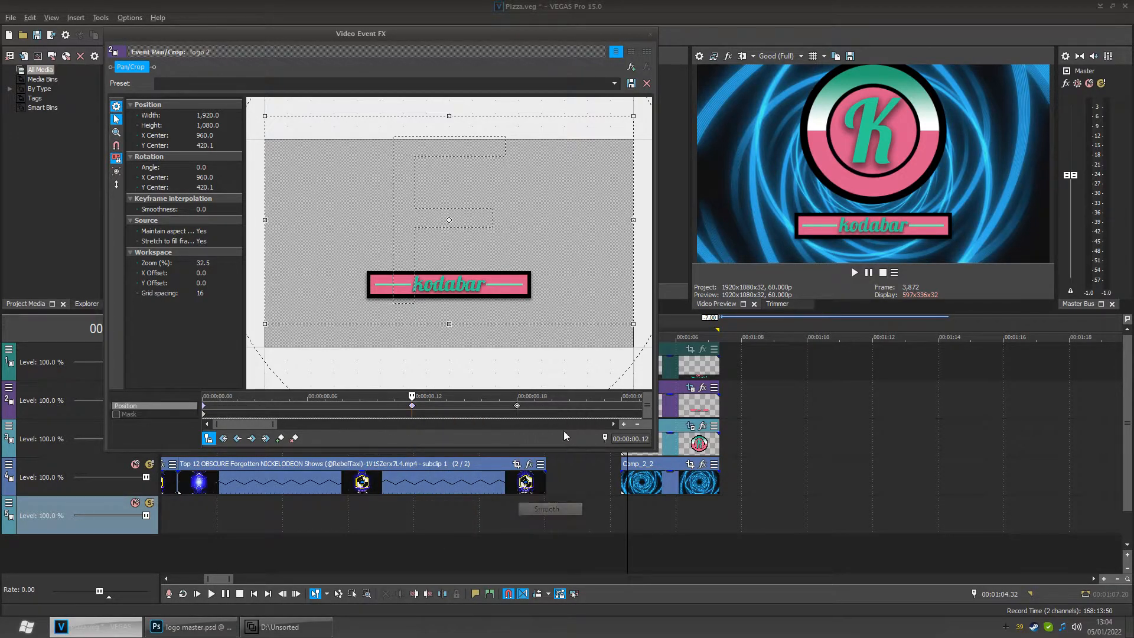
- Close the Pan/Crop window and play back the logo section from its start
click(651, 34)
click(622, 500)
key(space)
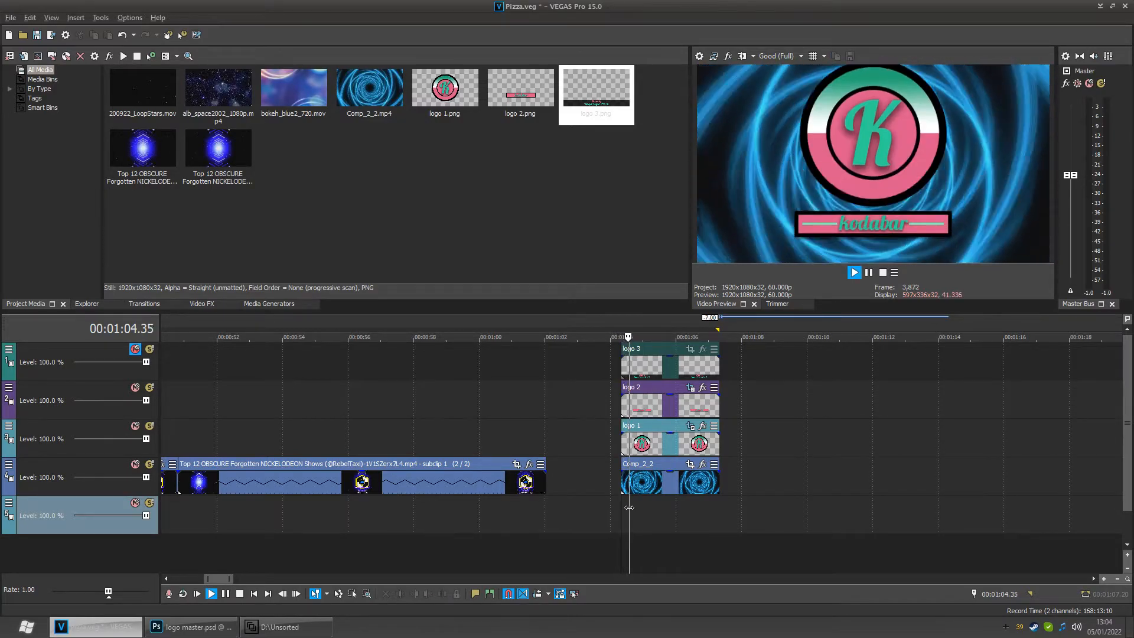
- Loop-play the logo section of the timeline to preview the logo animations
key(space)
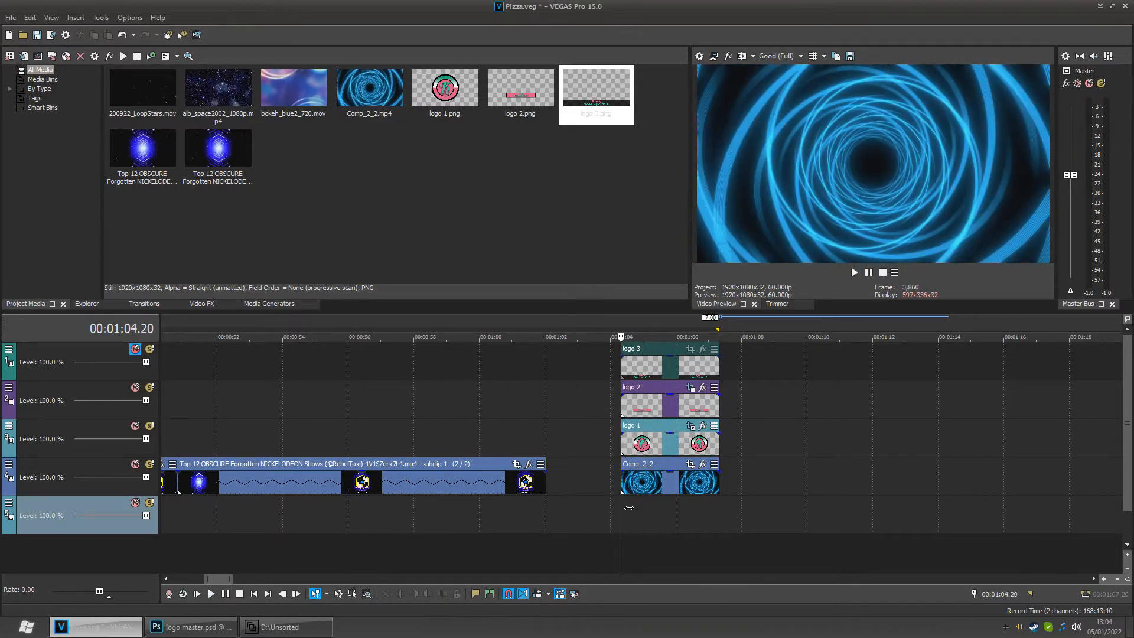
click(629, 510)
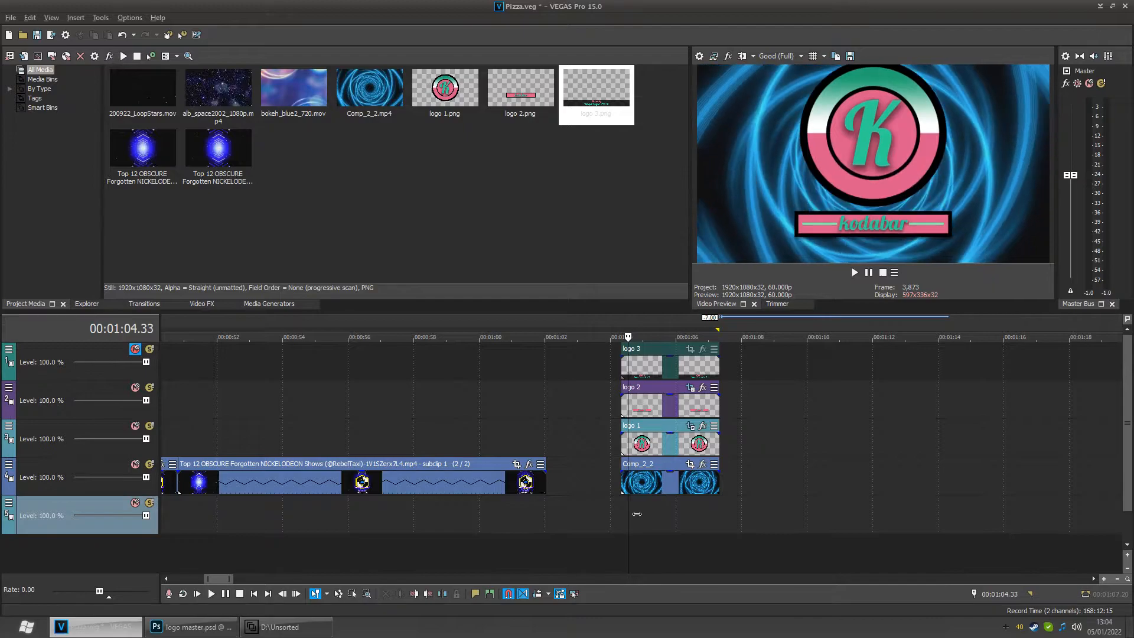
scroll(628, 509, up, 5)
drag(640, 522, 710, 524)
click(580, 515)
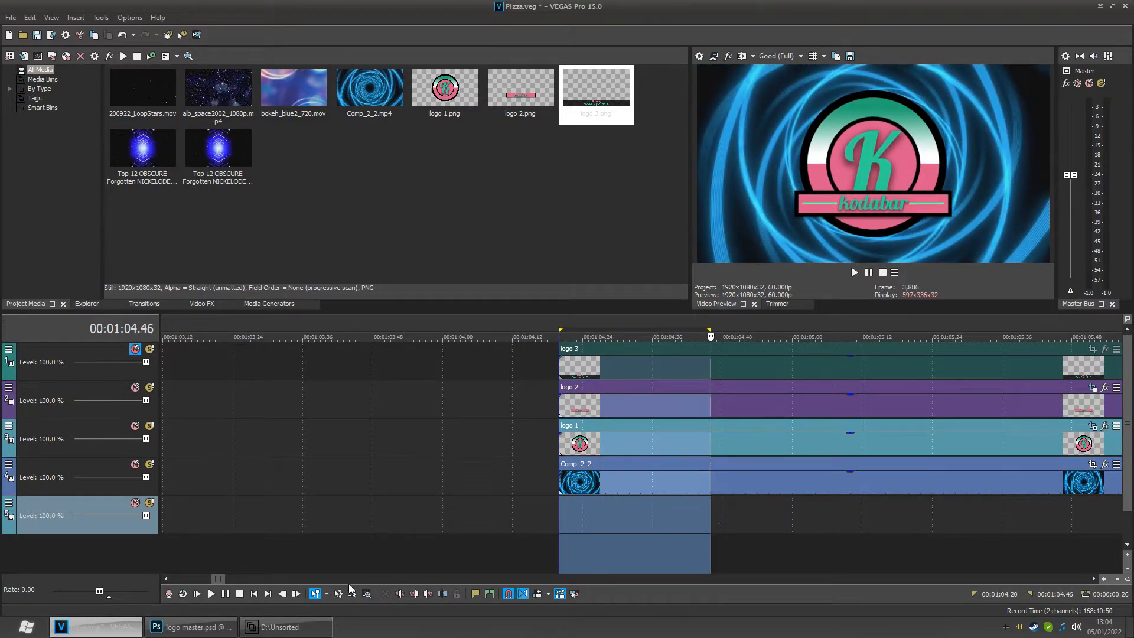
click(182, 594)
click(212, 594)
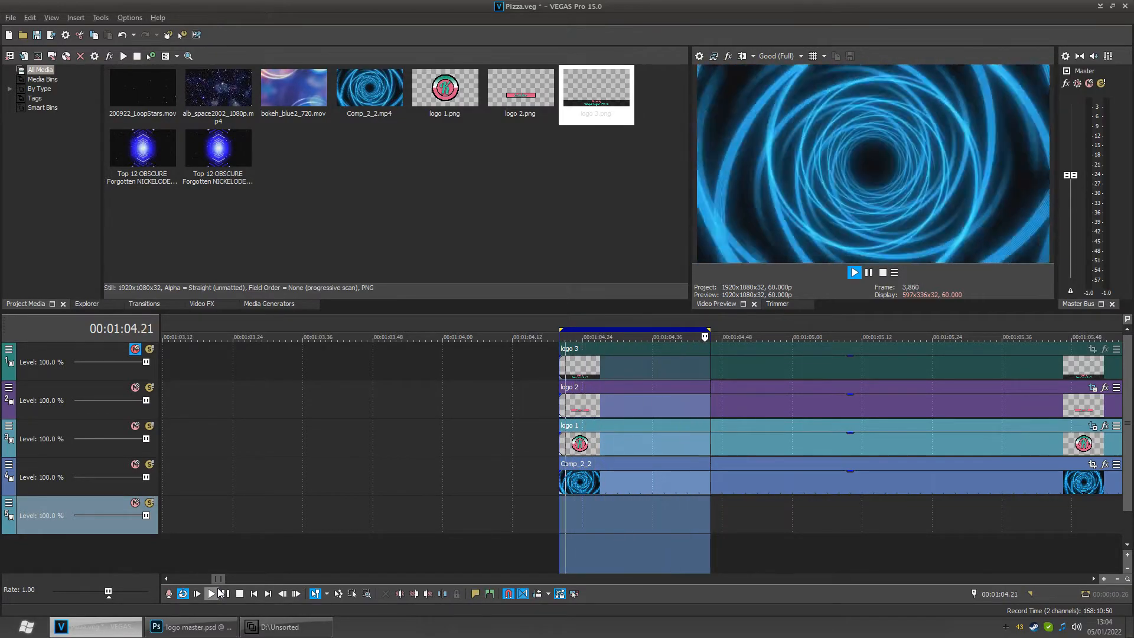
click(240, 594)
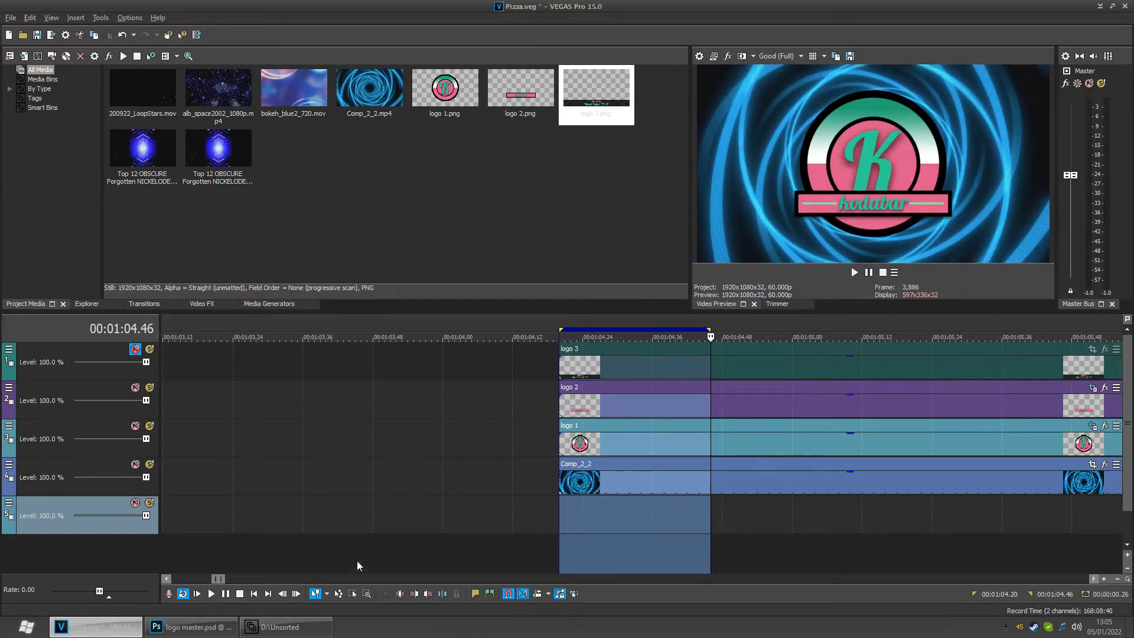
click(646, 514)
scroll(631, 511, down, 2)
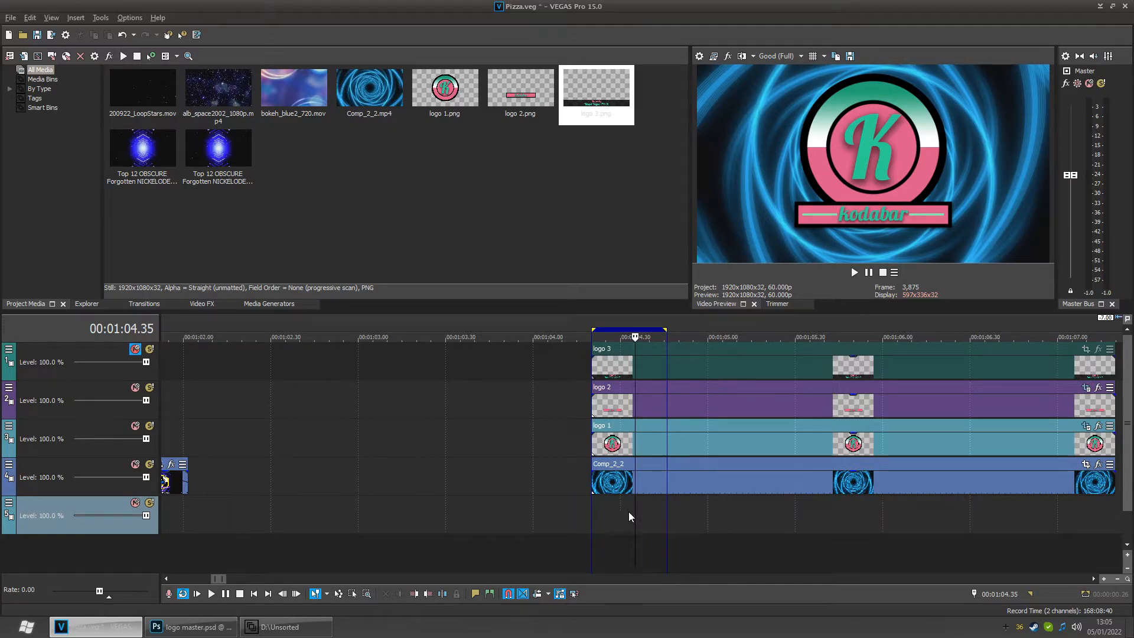
click(183, 594)
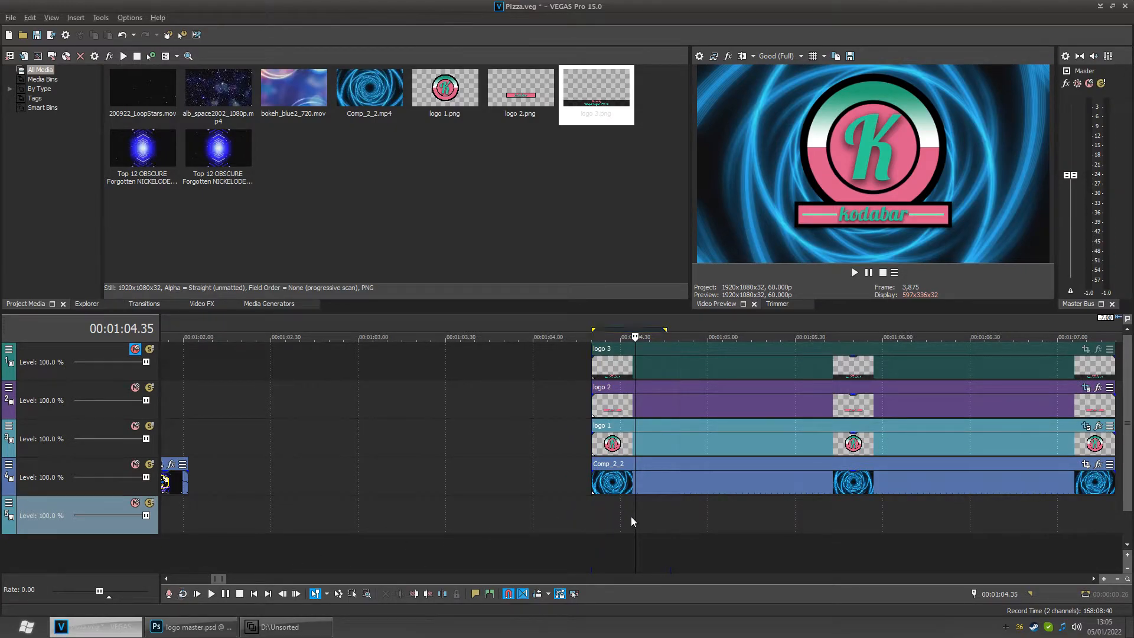
click(609, 512)
scroll(591, 511, down, 2)
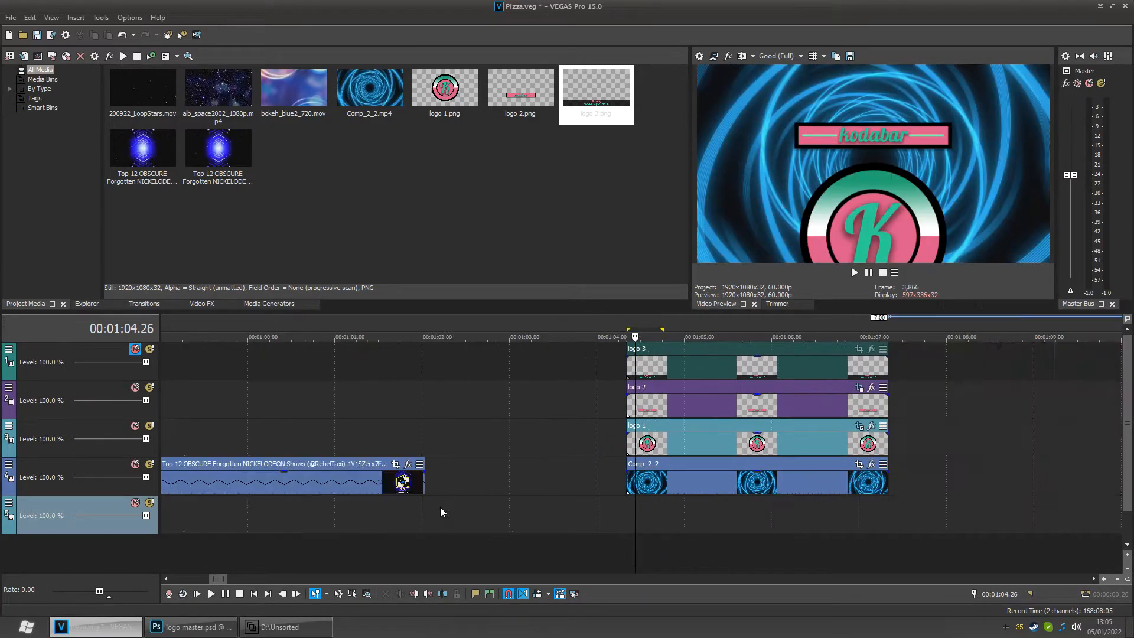
- Unmute the logo 3 track
click(389, 513)
click(283, 520)
drag(270, 523, 347, 526)
click(196, 509)
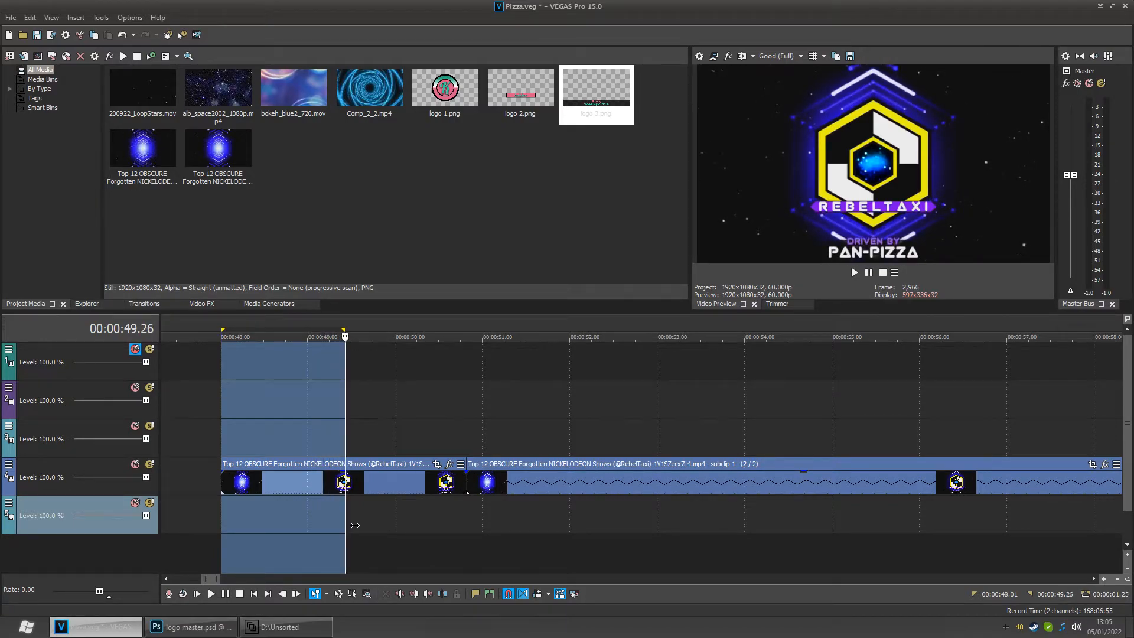
scroll(511, 509, down, 6)
click(829, 513)
drag(810, 509, 812, 509)
click(134, 349)
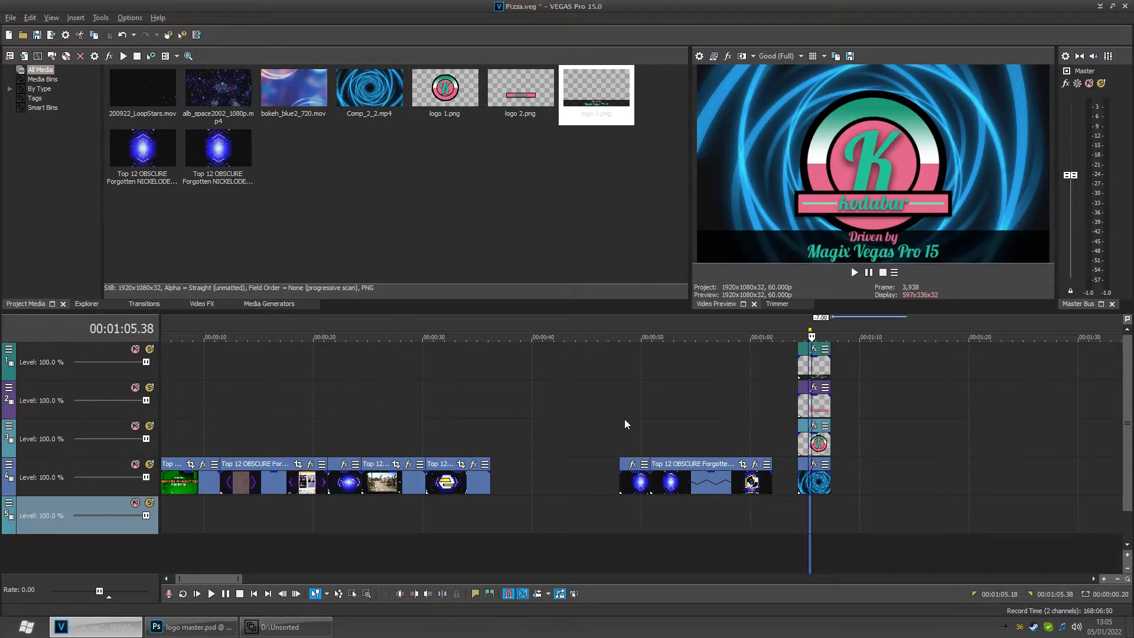
- Open Pan/Crop for the logo 3 event and add a position keyframe at 00:00:01.05
click(835, 494)
click(814, 502)
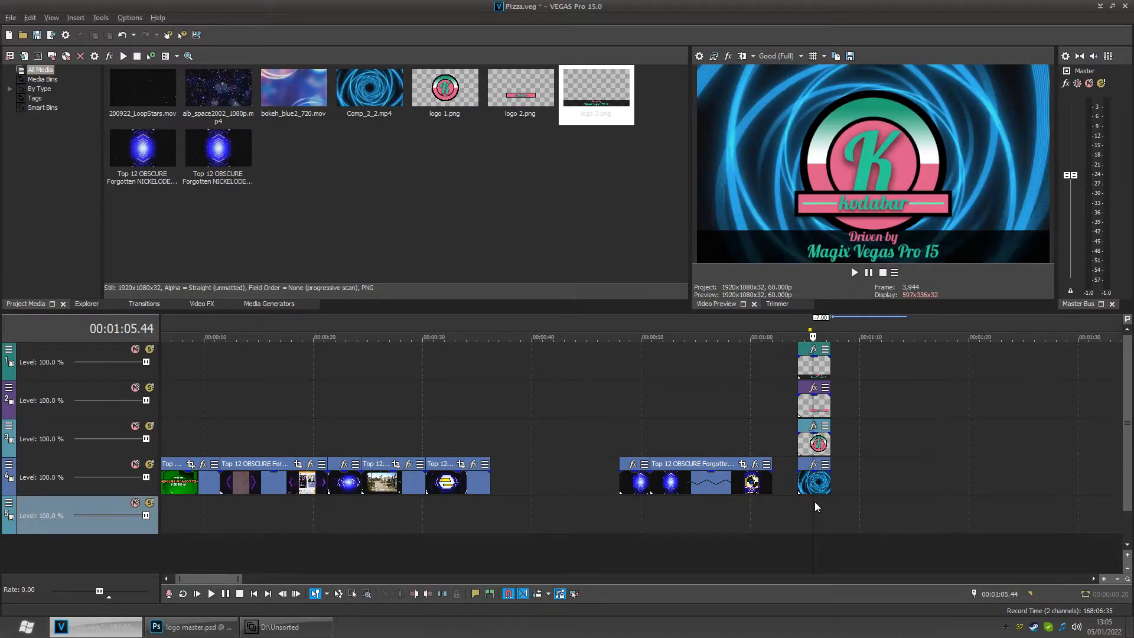
scroll(809, 496, up, 4)
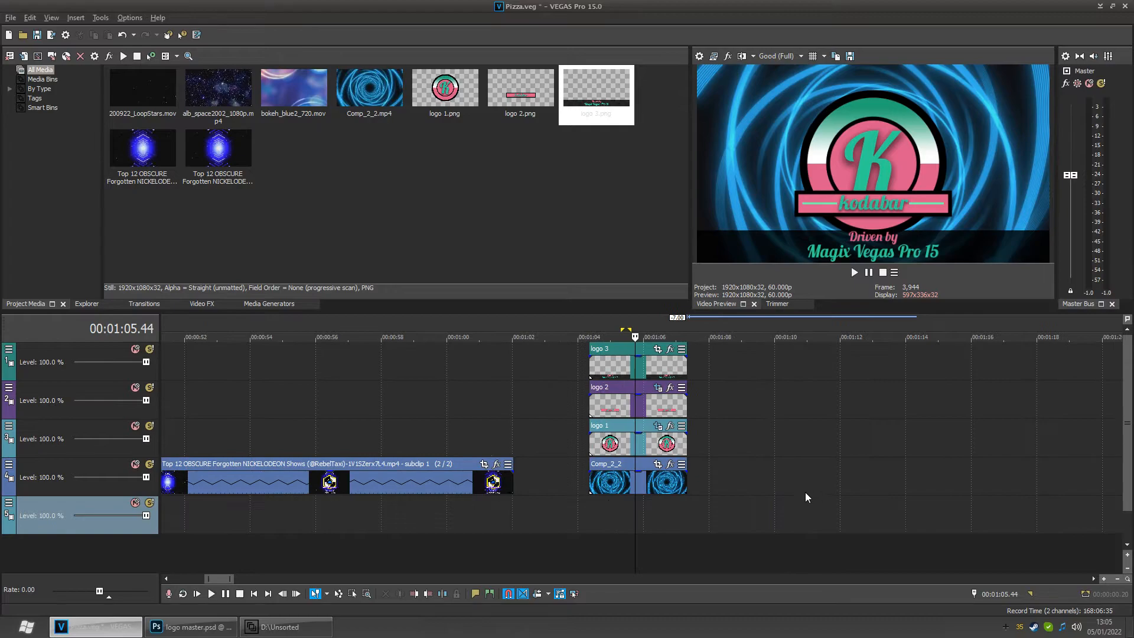
click(663, 351)
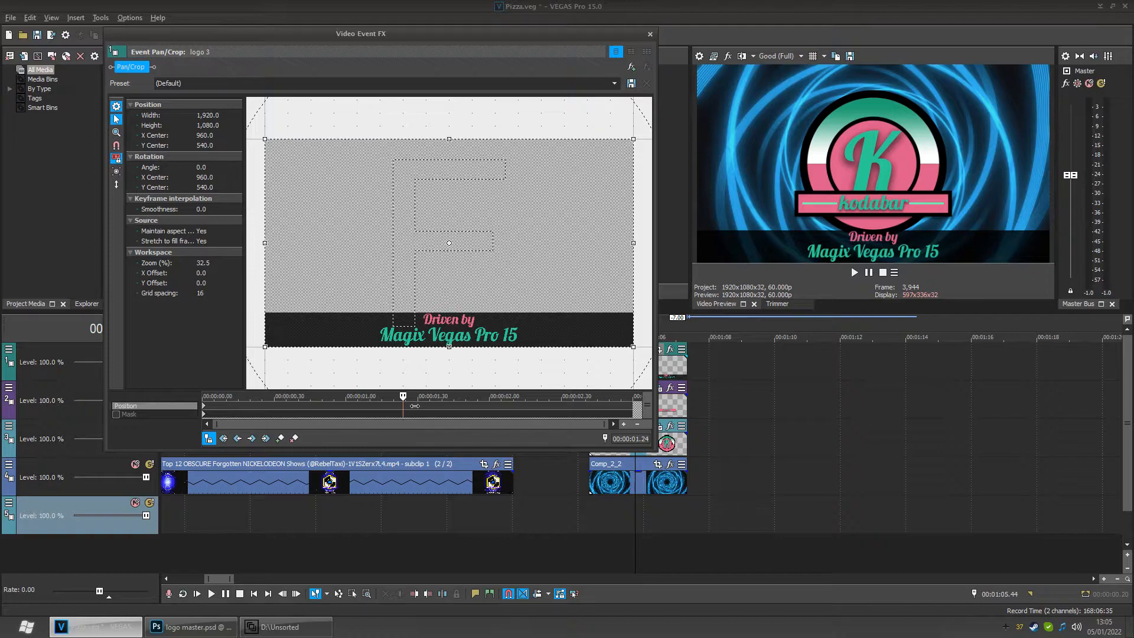
drag(407, 405, 376, 401)
scroll(426, 403, up, 3)
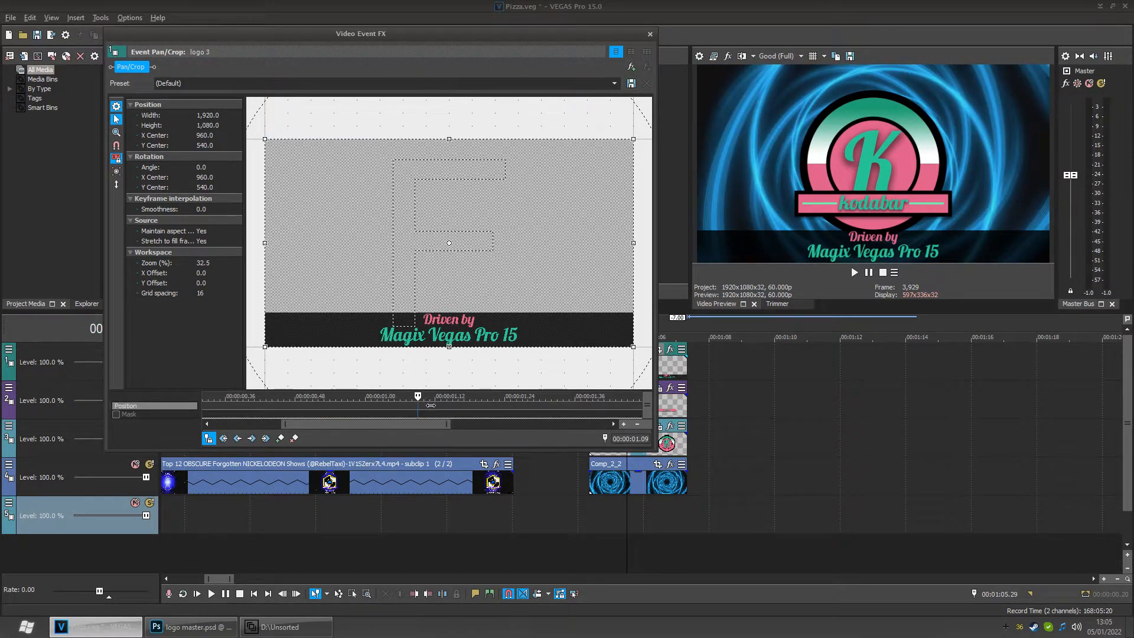
scroll(426, 406, up, 3)
drag(424, 406, 350, 404)
scroll(359, 404, up, 3)
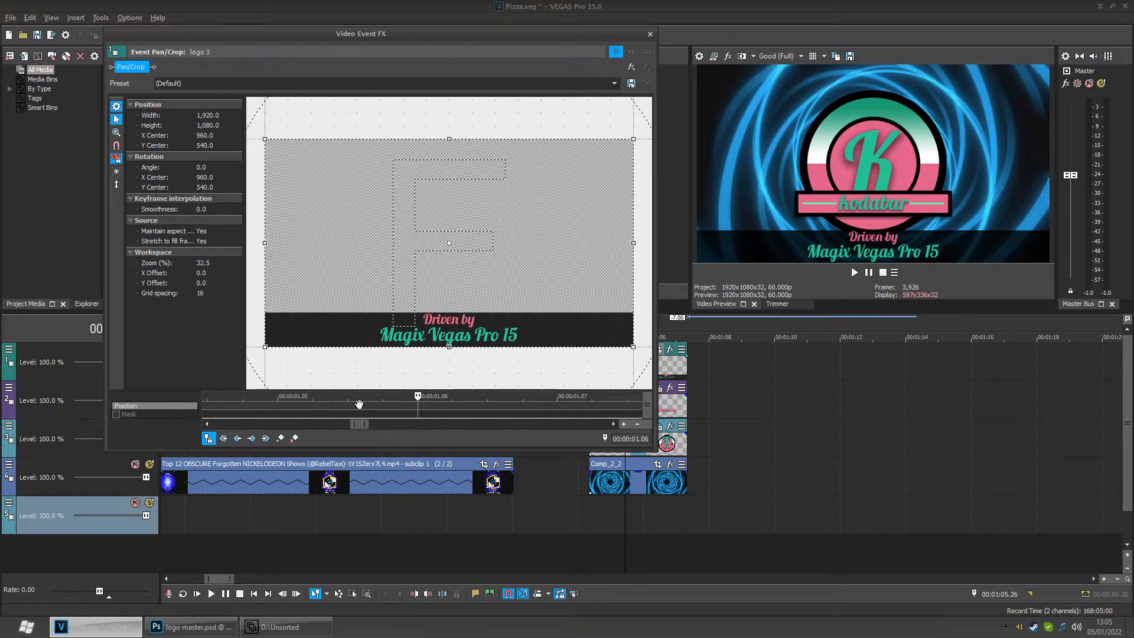
drag(430, 404, 290, 406)
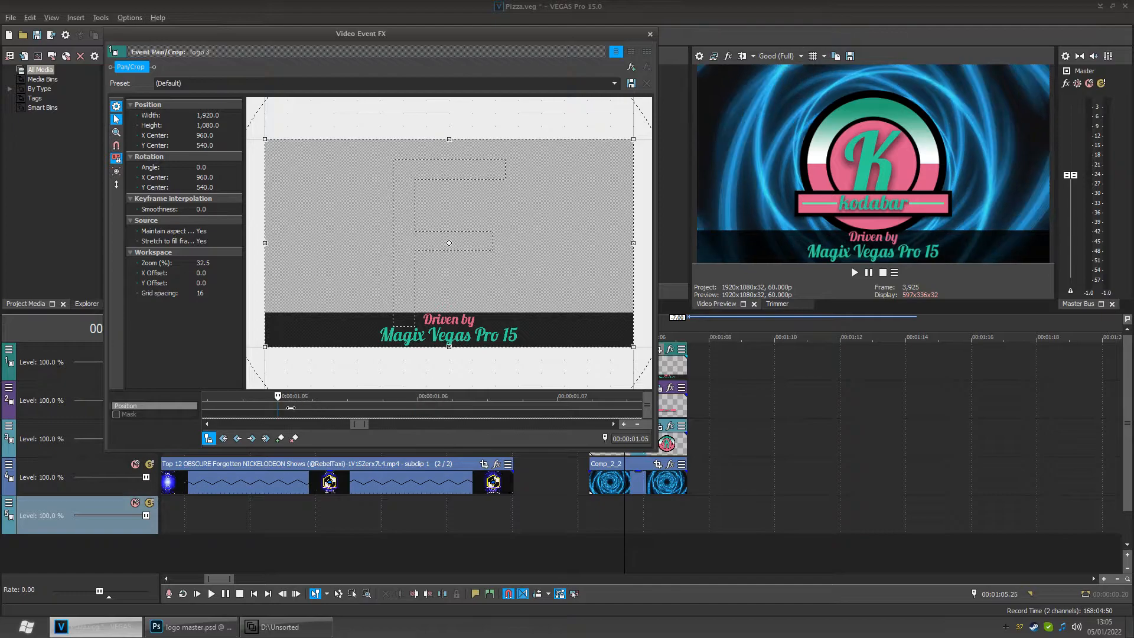
click(281, 438)
- Add a second logo 3 position keyframe at 00:00:01.20
drag(358, 404, 635, 409)
scroll(602, 407, down, 2)
drag(469, 405, 614, 408)
scroll(591, 407, down, 2)
drag(429, 405, 473, 408)
scroll(476, 409, up, 2)
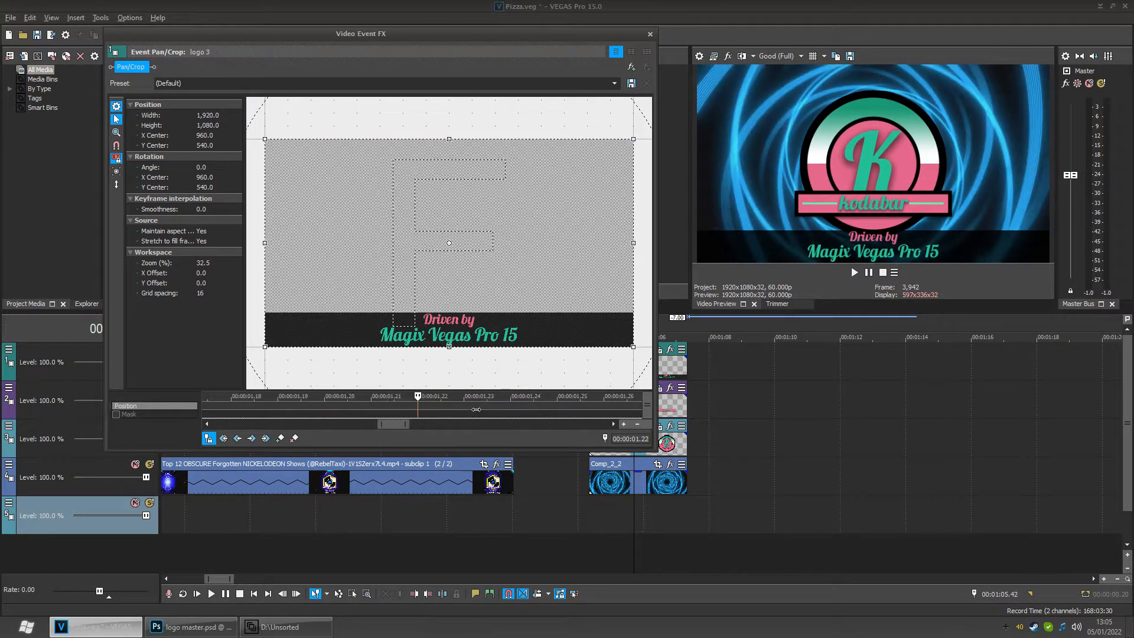
drag(386, 404, 326, 409)
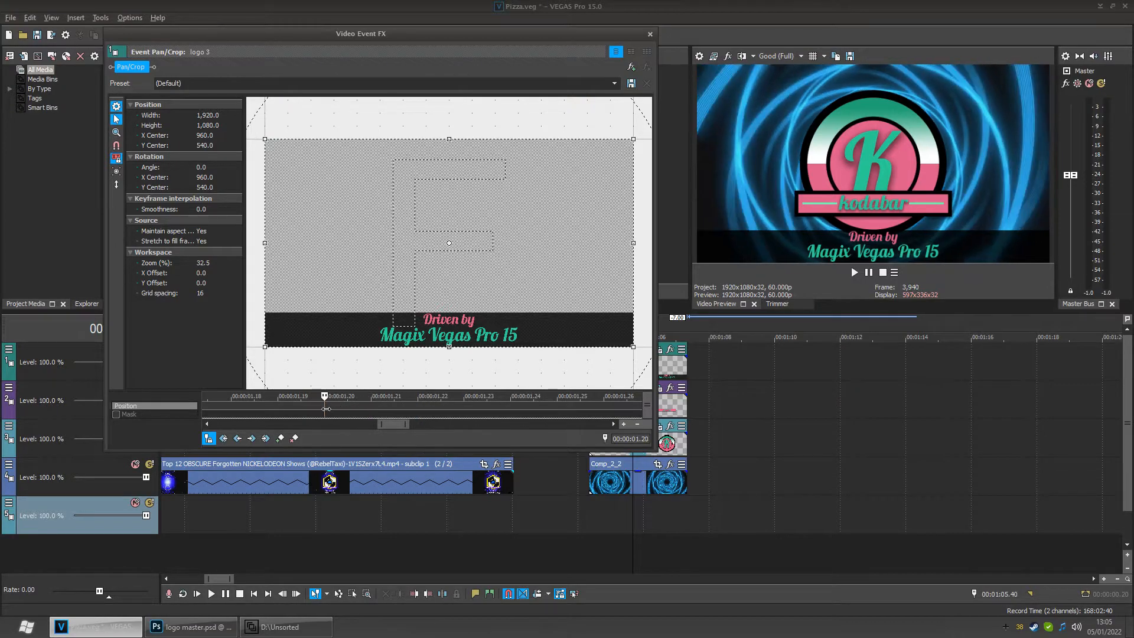
click(281, 440)
- Move the credit banner out of view at the first two keyframes, with Y centers of about 355 and 351
scroll(390, 405, down, 3)
scroll(418, 388, down, 2)
scroll(402, 408, down, 2)
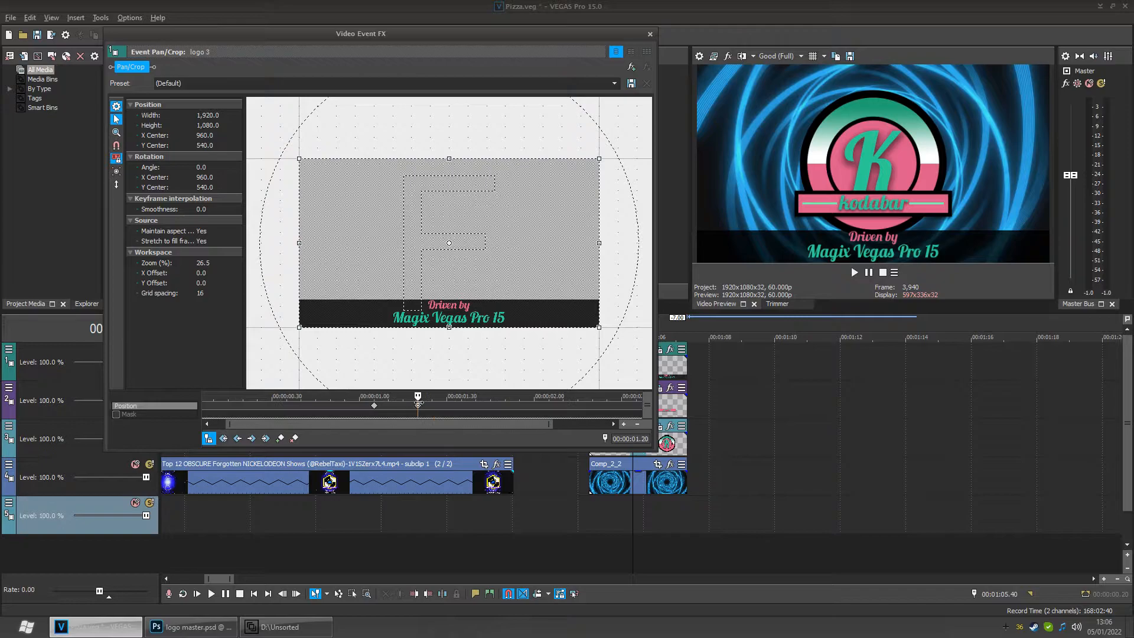
scroll(412, 408, down, 2)
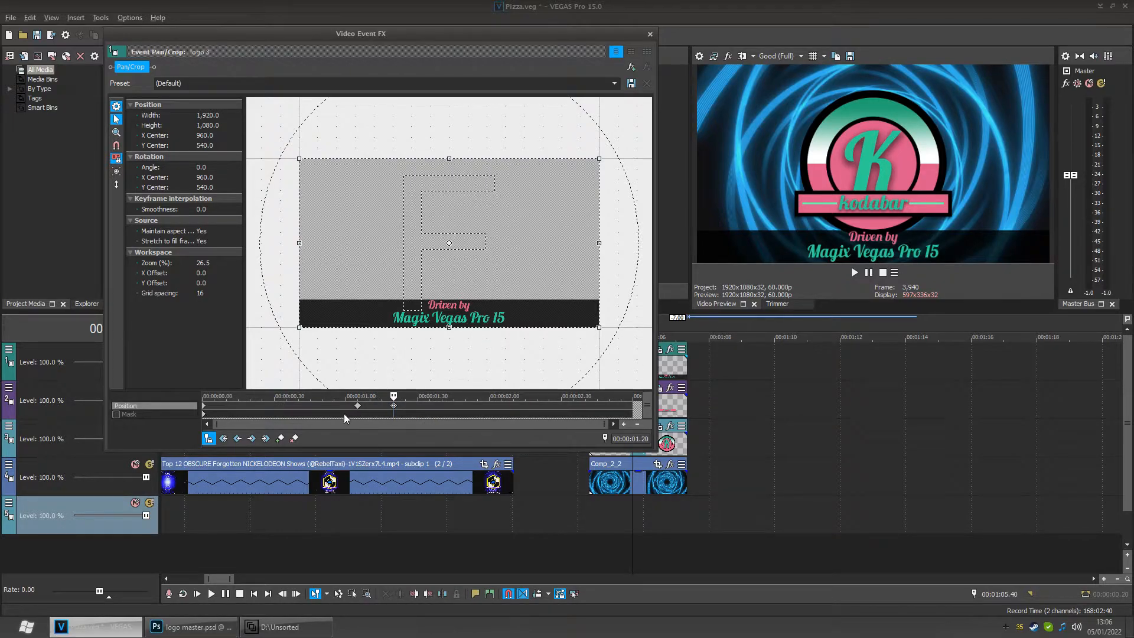
click(238, 439)
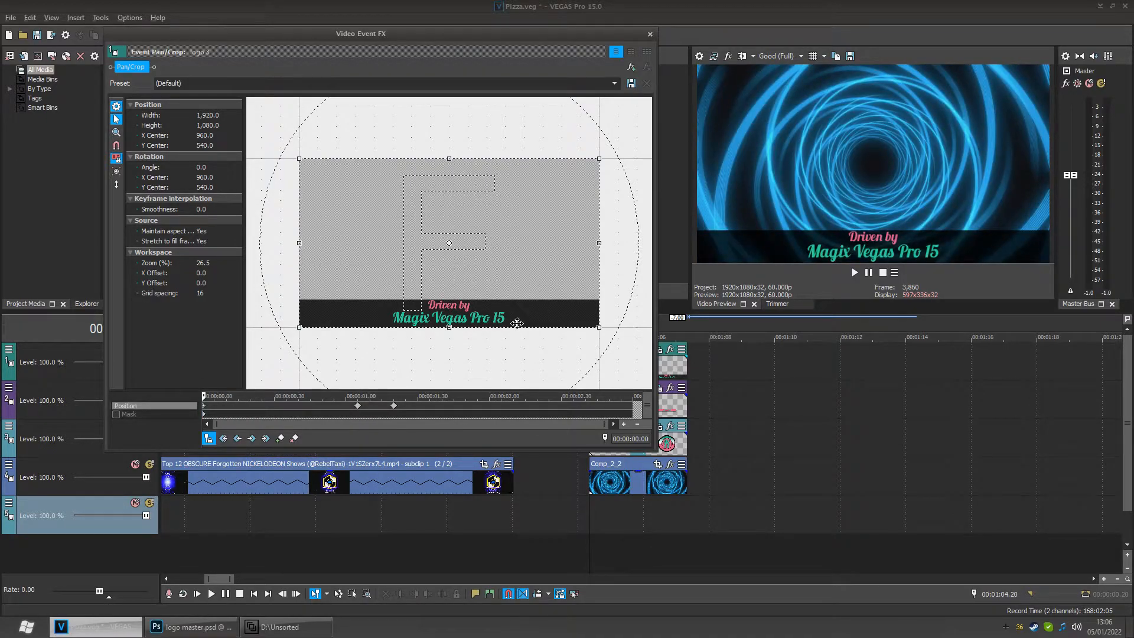
drag(545, 322, 553, 293)
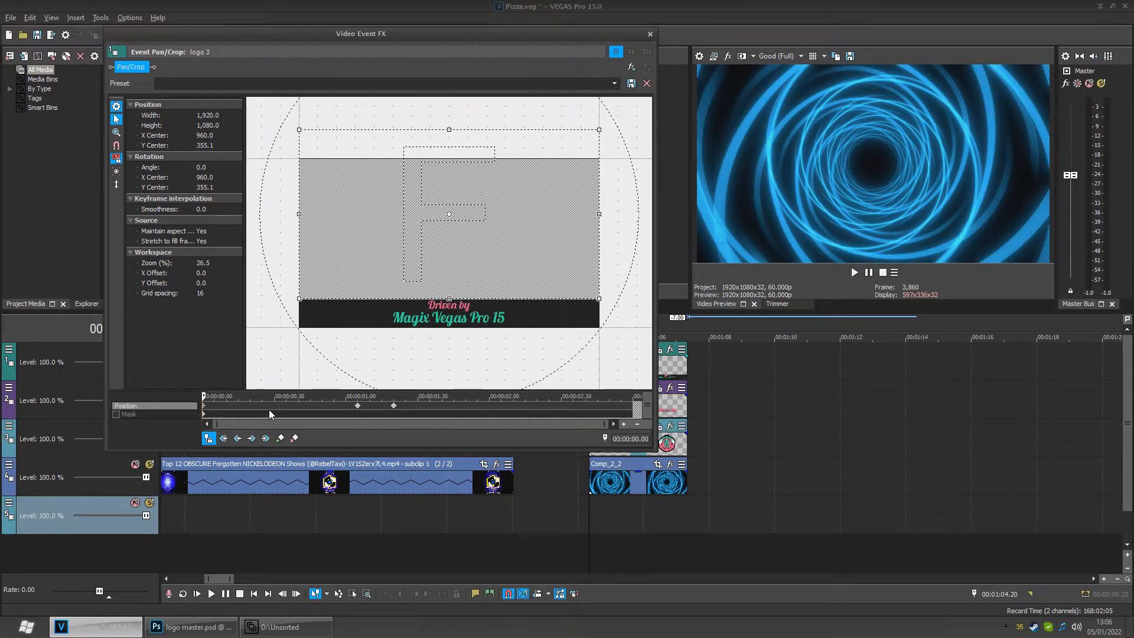
click(252, 438)
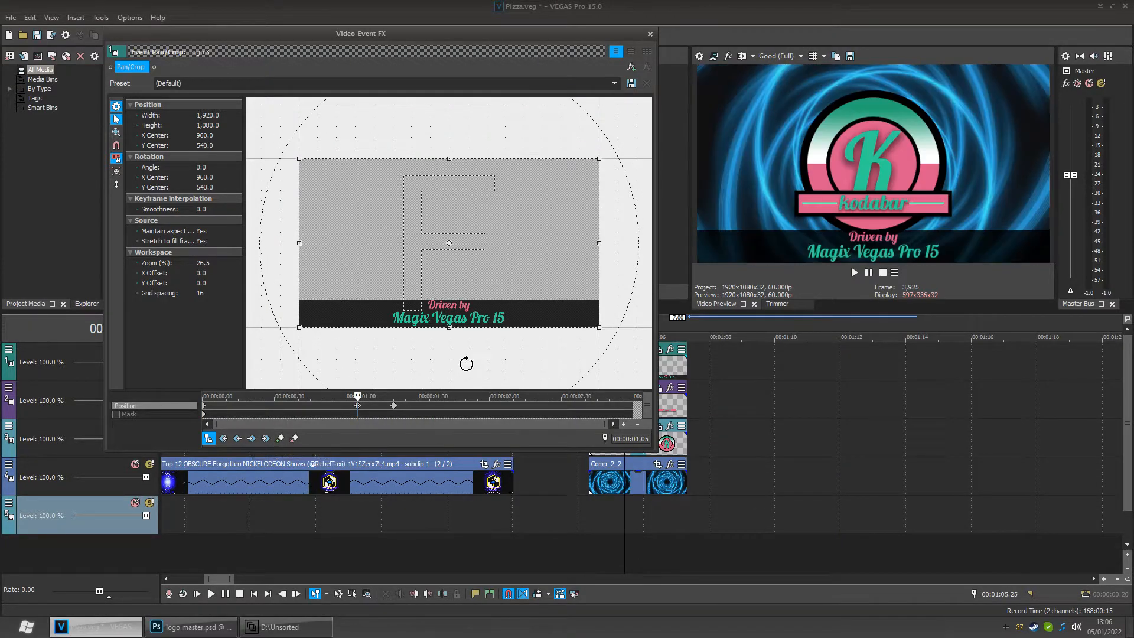
drag(512, 329, 518, 299)
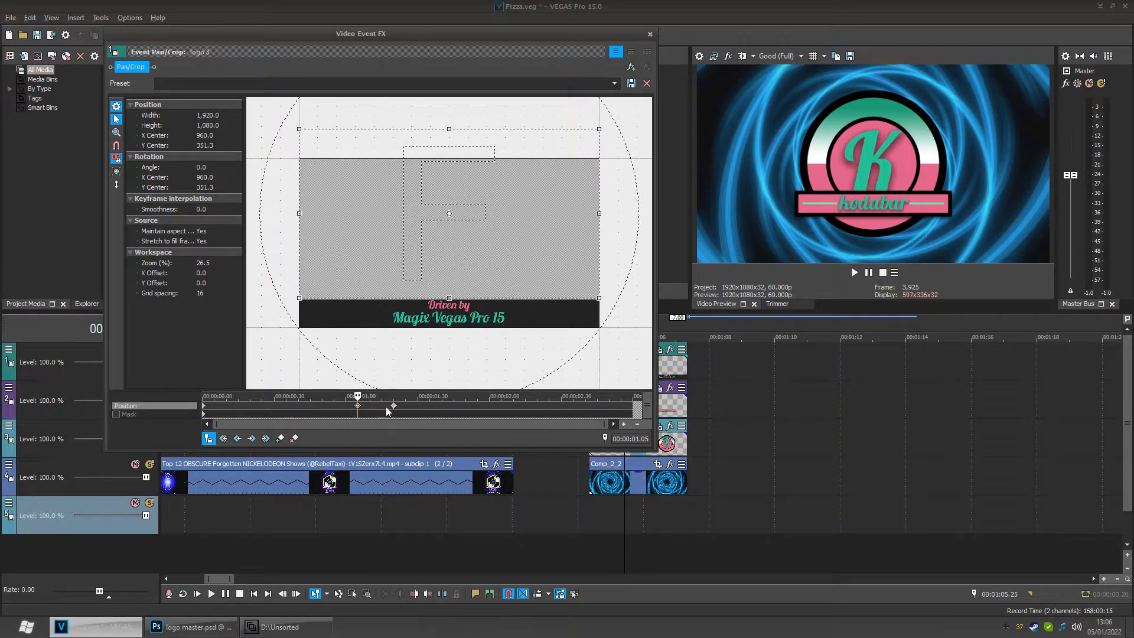
- Set all three logo 3 position keyframes to Smooth interpolation and close the Pan/Crop window
right_click(358, 406)
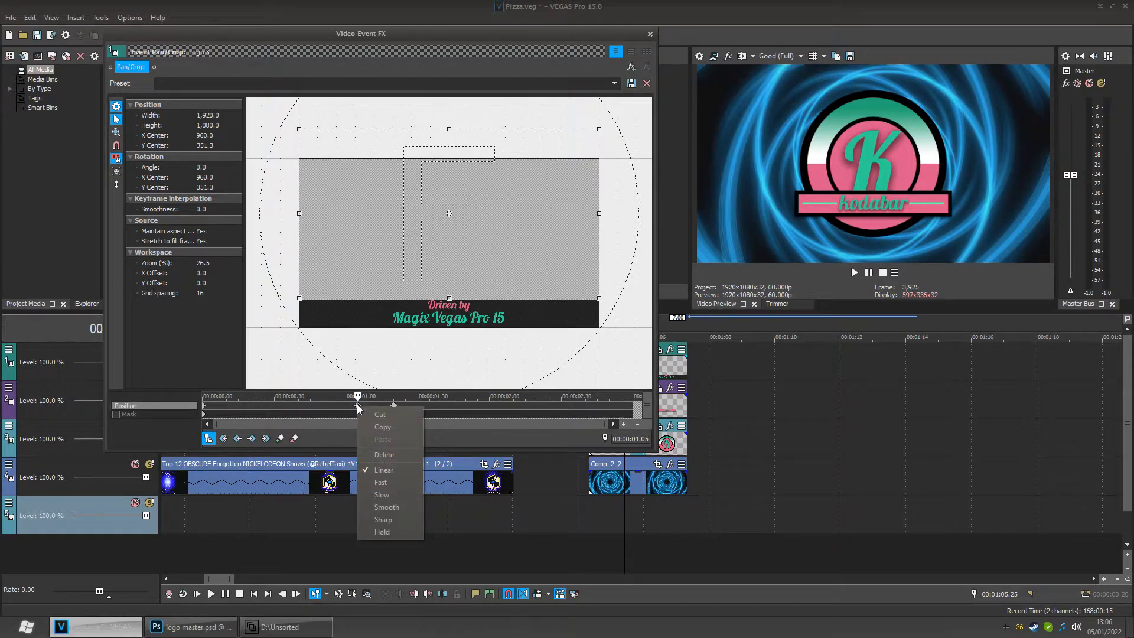
click(378, 506)
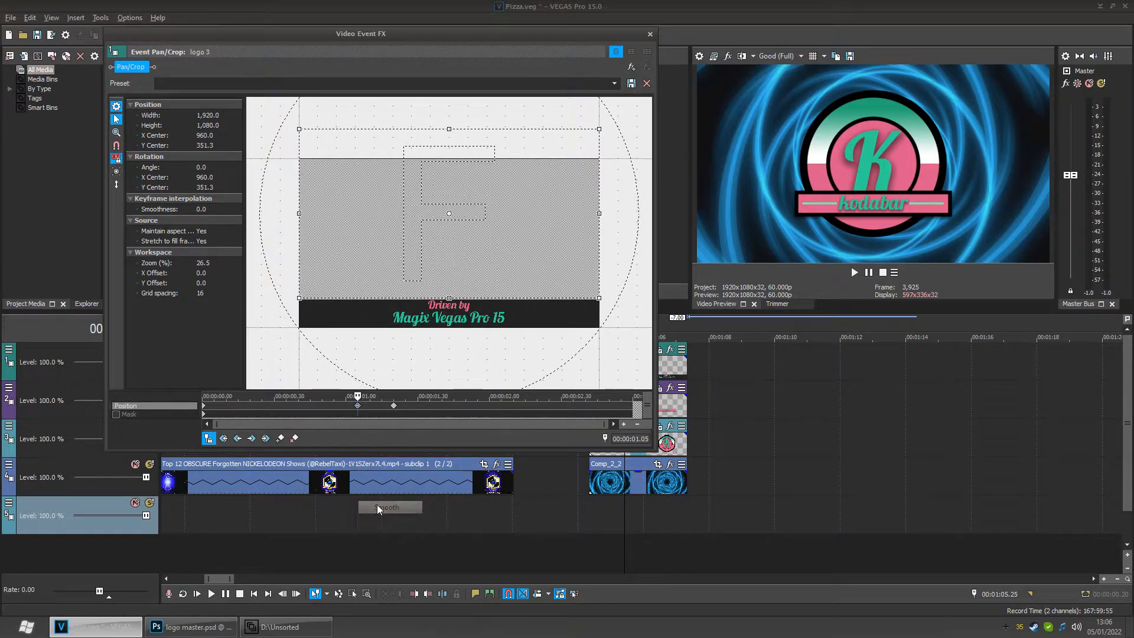
right_click(395, 407)
click(413, 509)
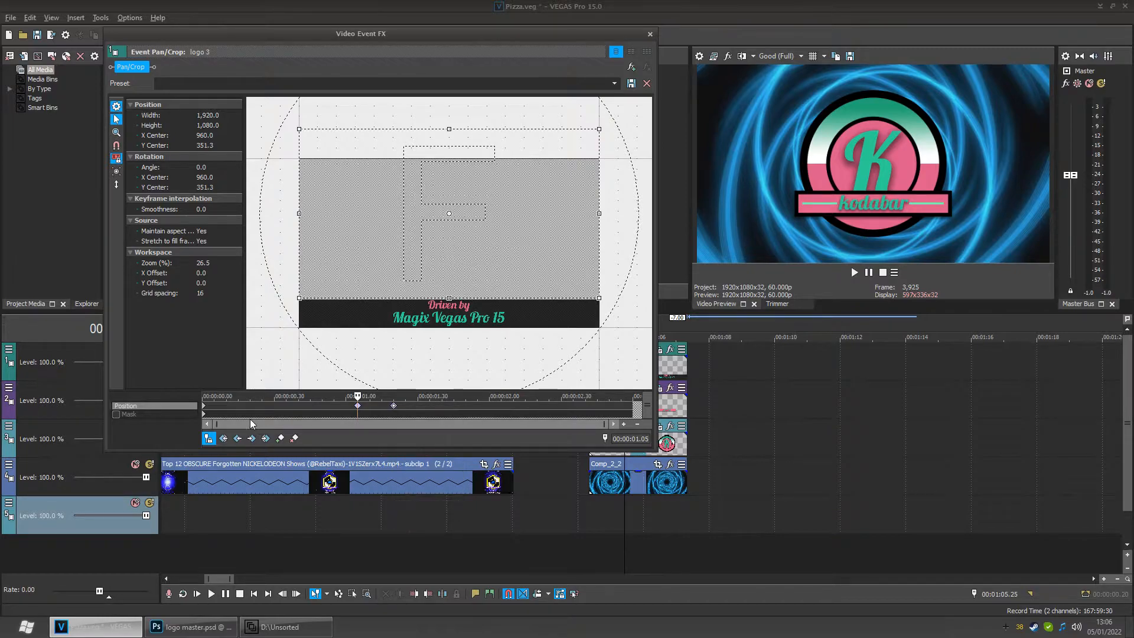
right_click(205, 407)
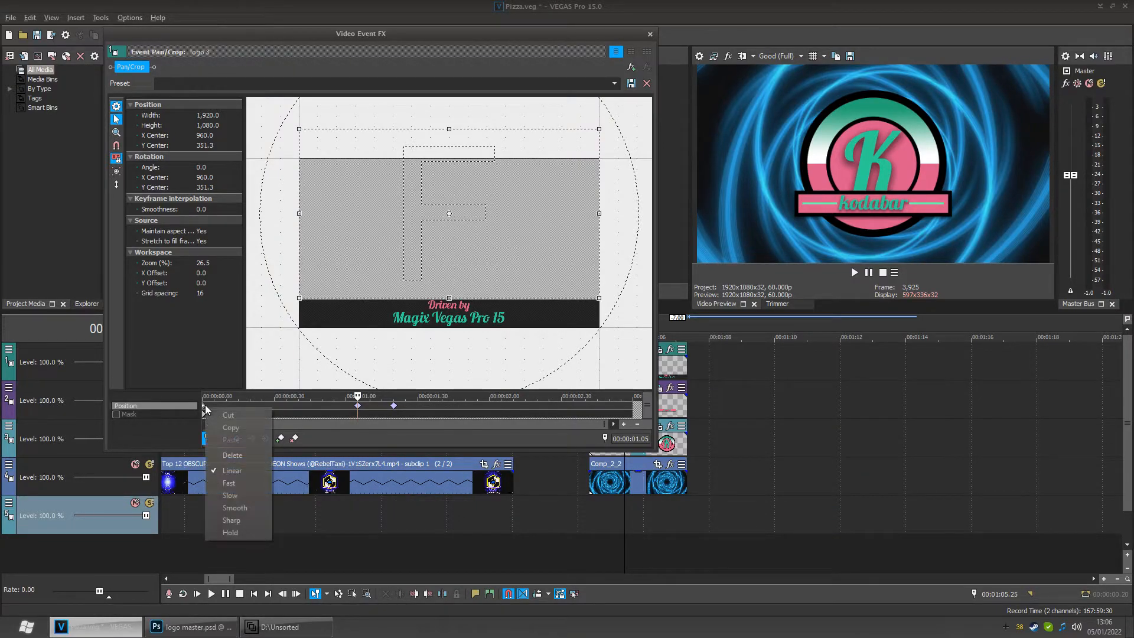
click(236, 508)
click(649, 34)
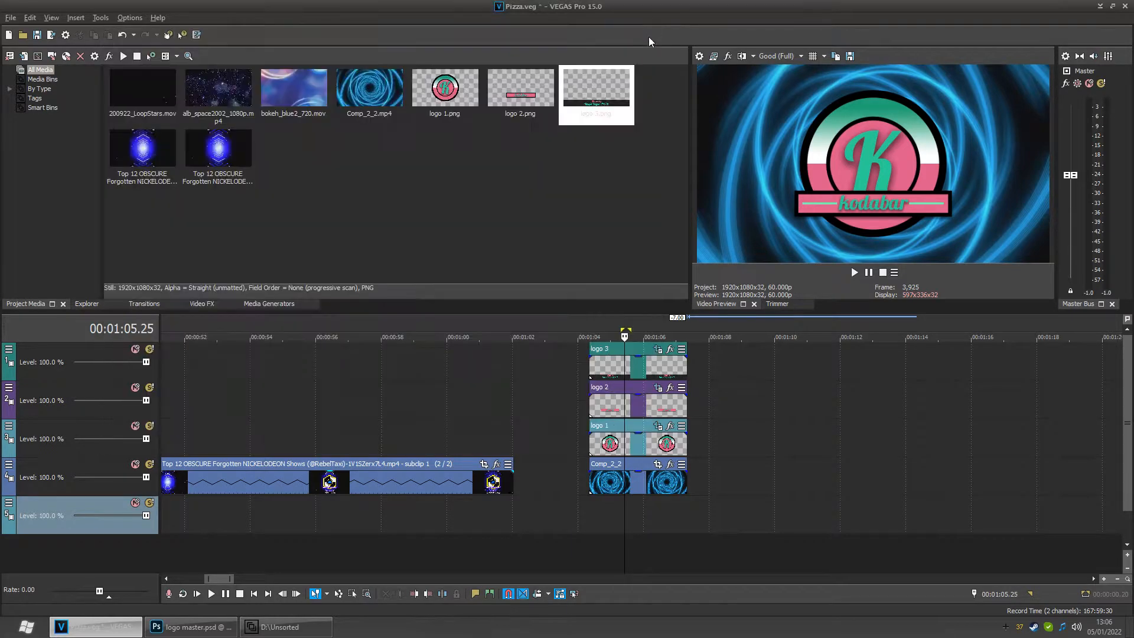
- Play back the intro from the logo section and from the preceding clip to preview the credit entrance
click(588, 501)
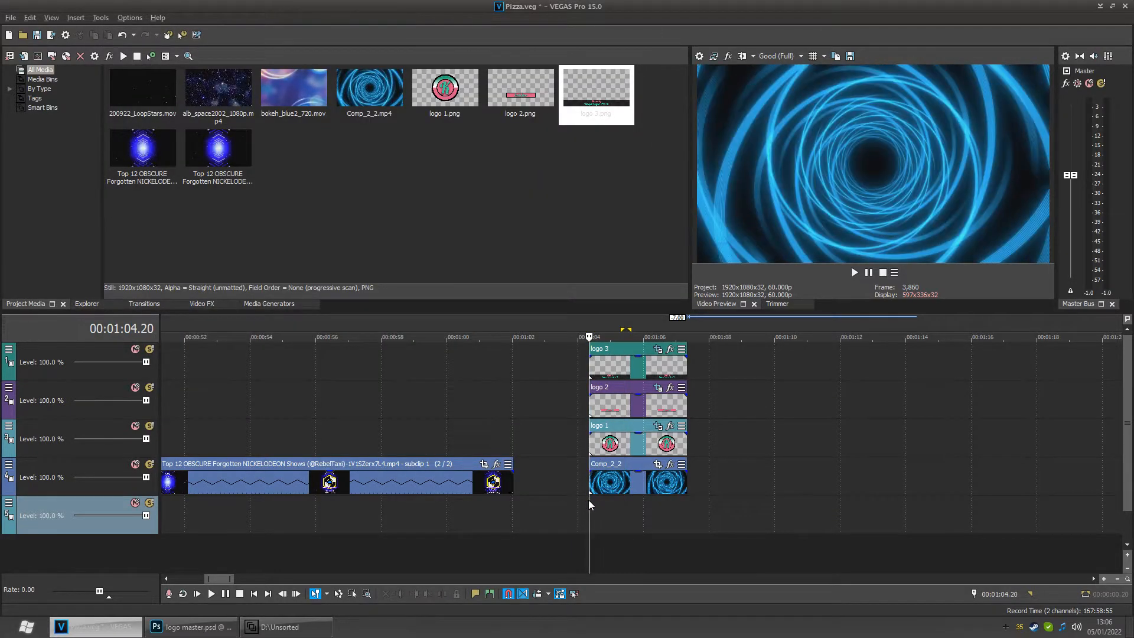
key(space)
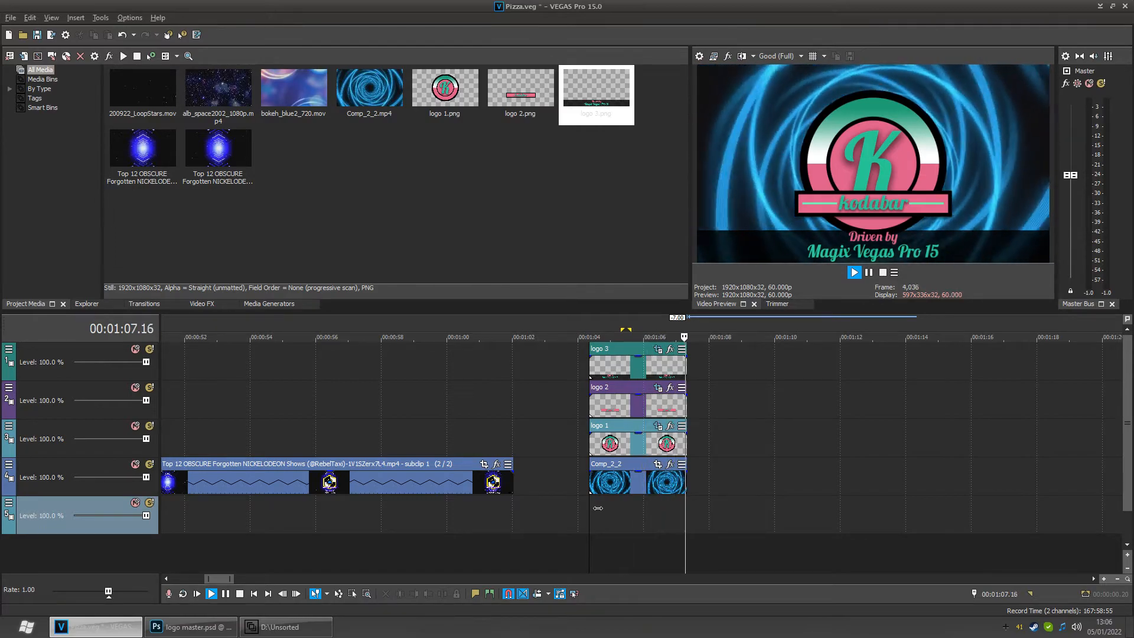
scroll(561, 501, down, 3)
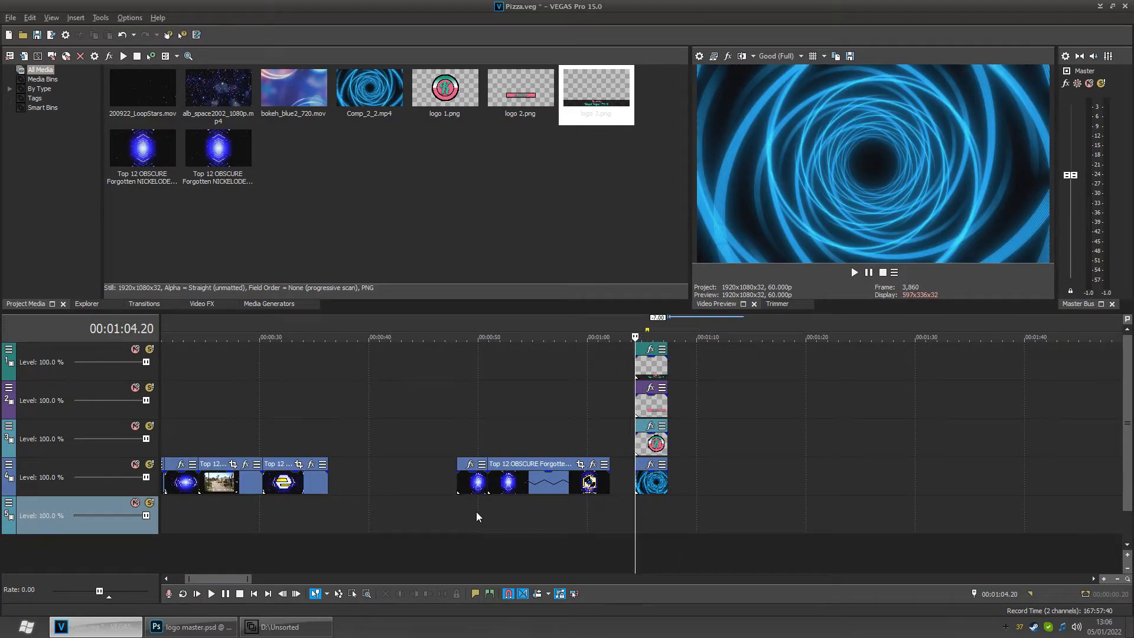
click(458, 506)
key(space)
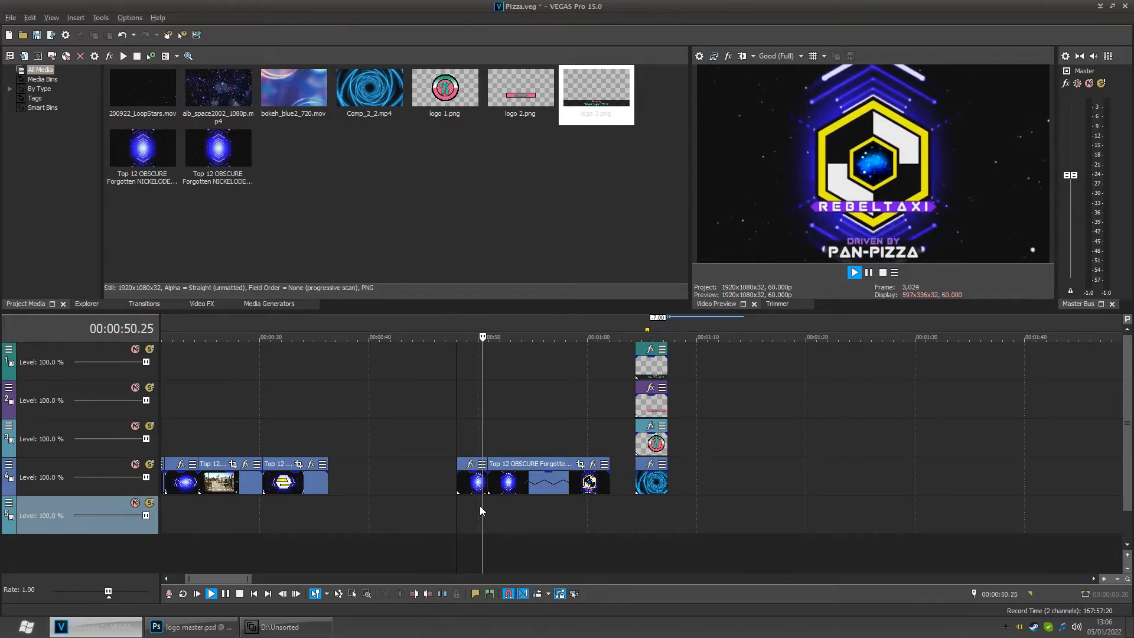
click(634, 511)
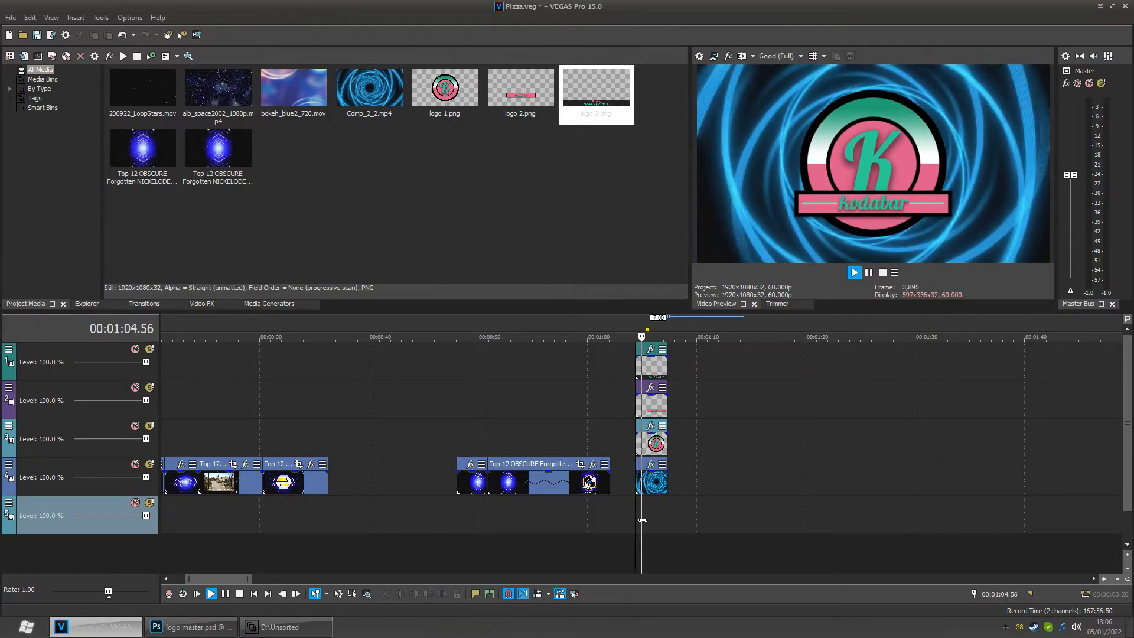
key(space)
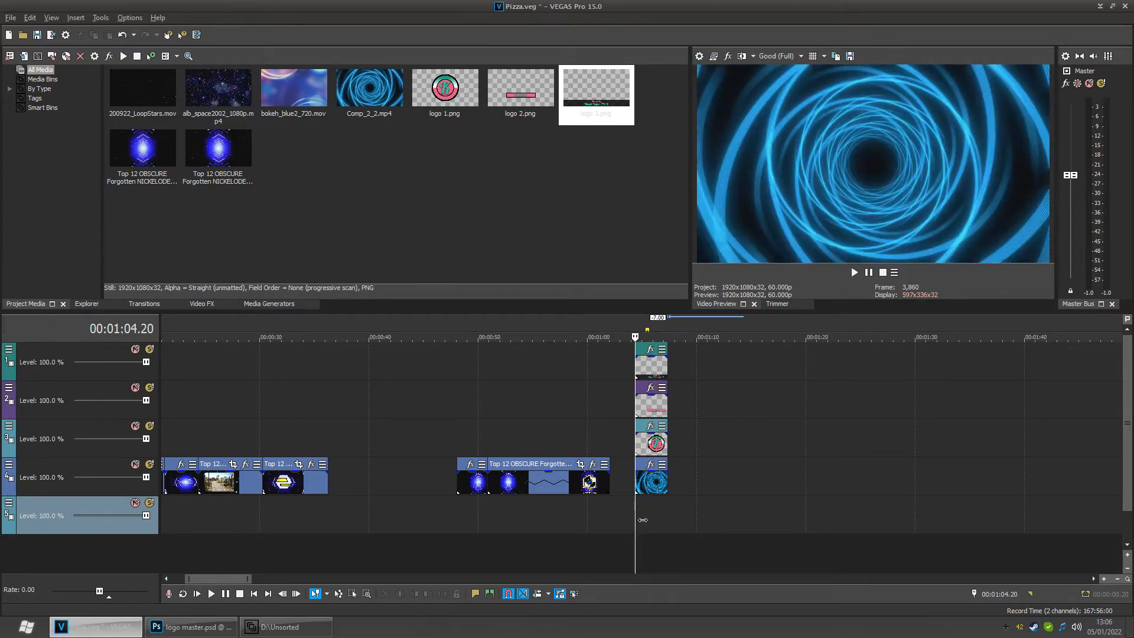
- Try applying an HSL Adjust hue shift of 1.000 to the tunnel background event, then remove the plug-in
mouse_move(643, 520)
mouse_down()
mouse_move(665, 520)
mouse_move(650, 520)
mouse_up()
click(657, 505)
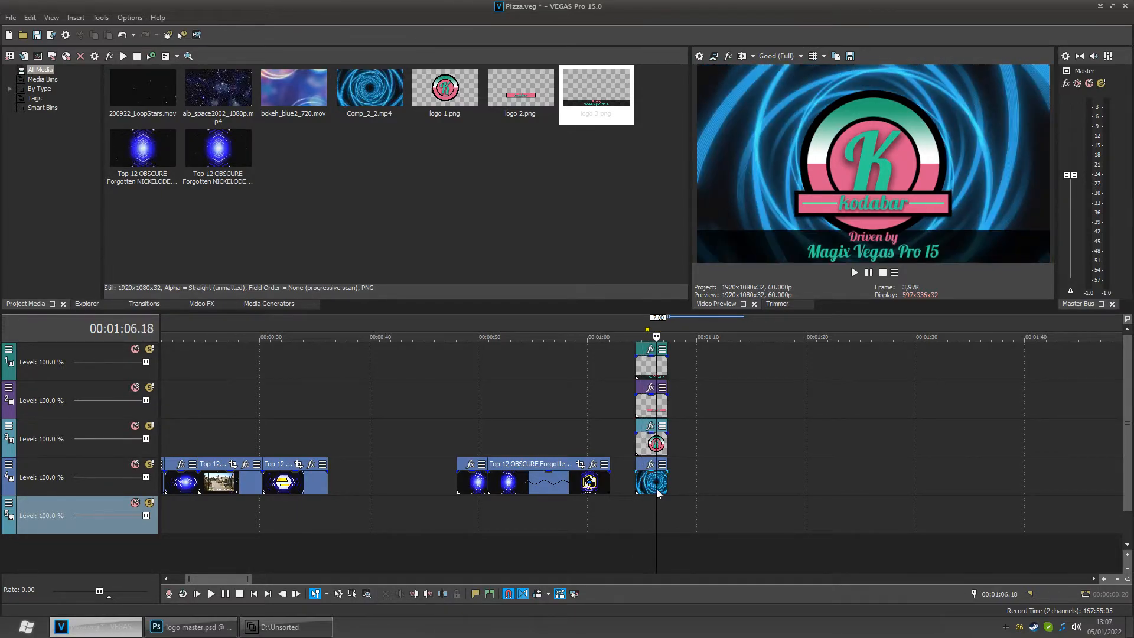
scroll(648, 488, up, 6)
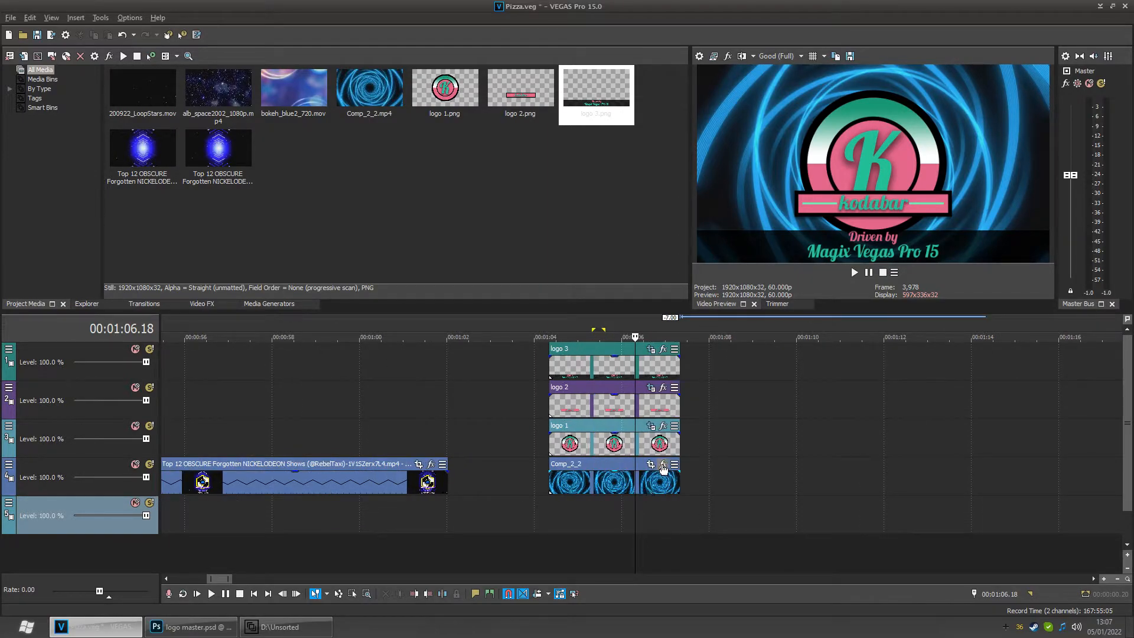
click(662, 466)
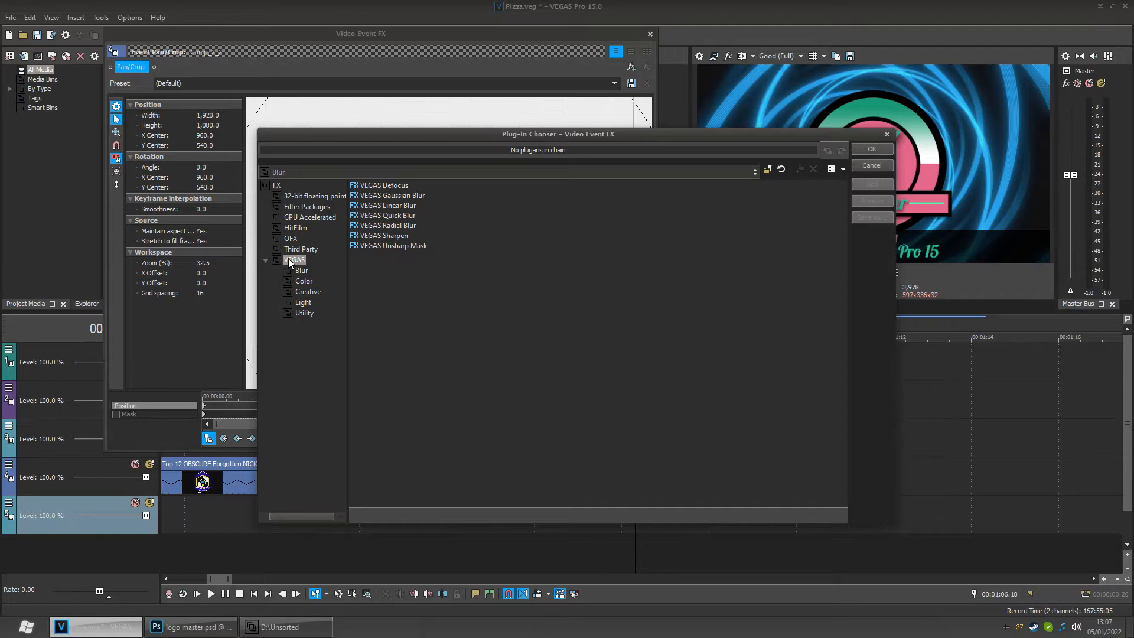
click(289, 259)
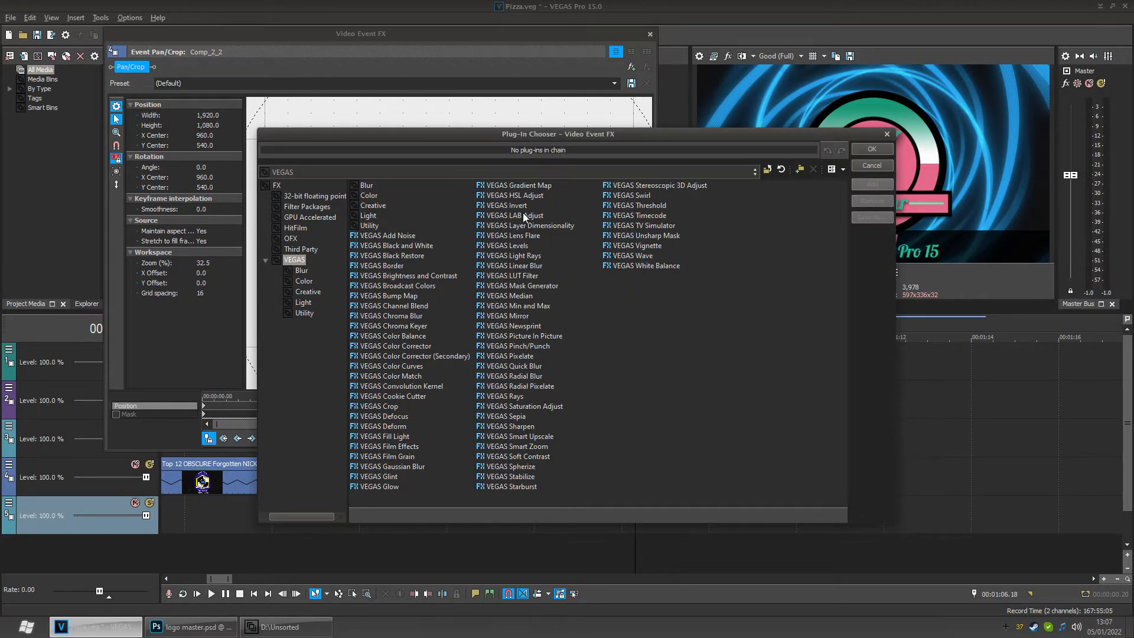
click(502, 196)
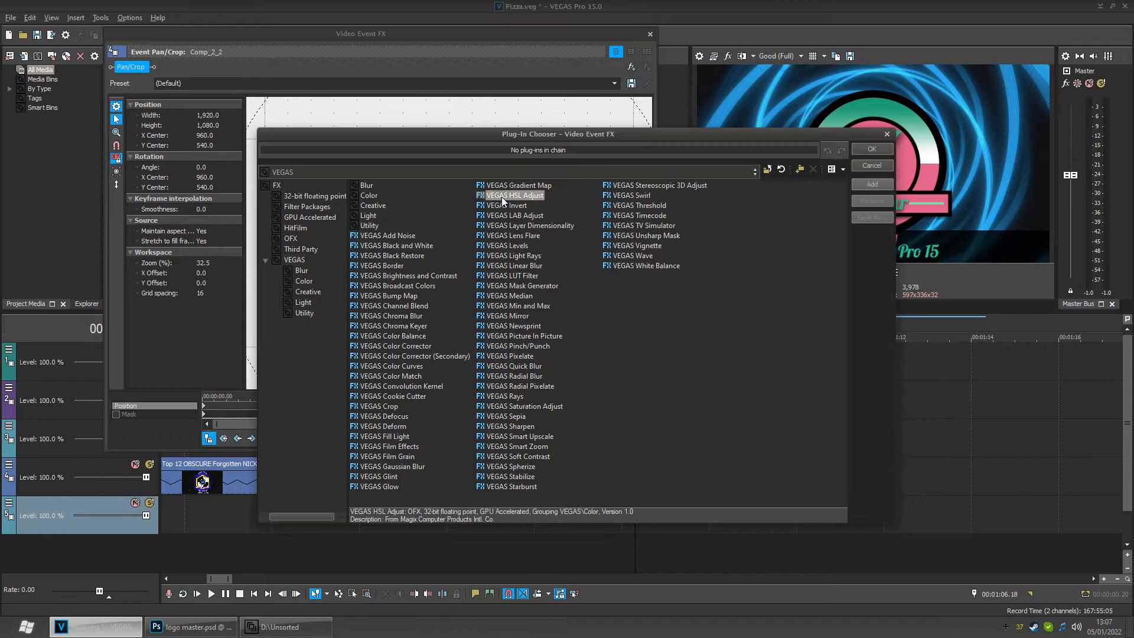
click(866, 185)
click(869, 148)
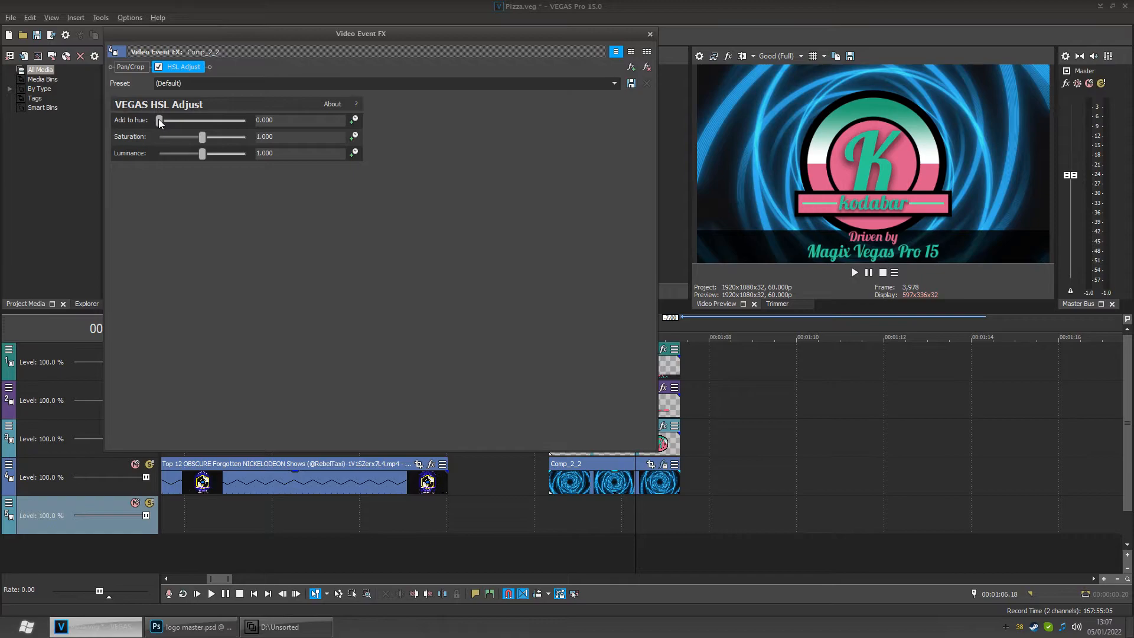
click(614, 84)
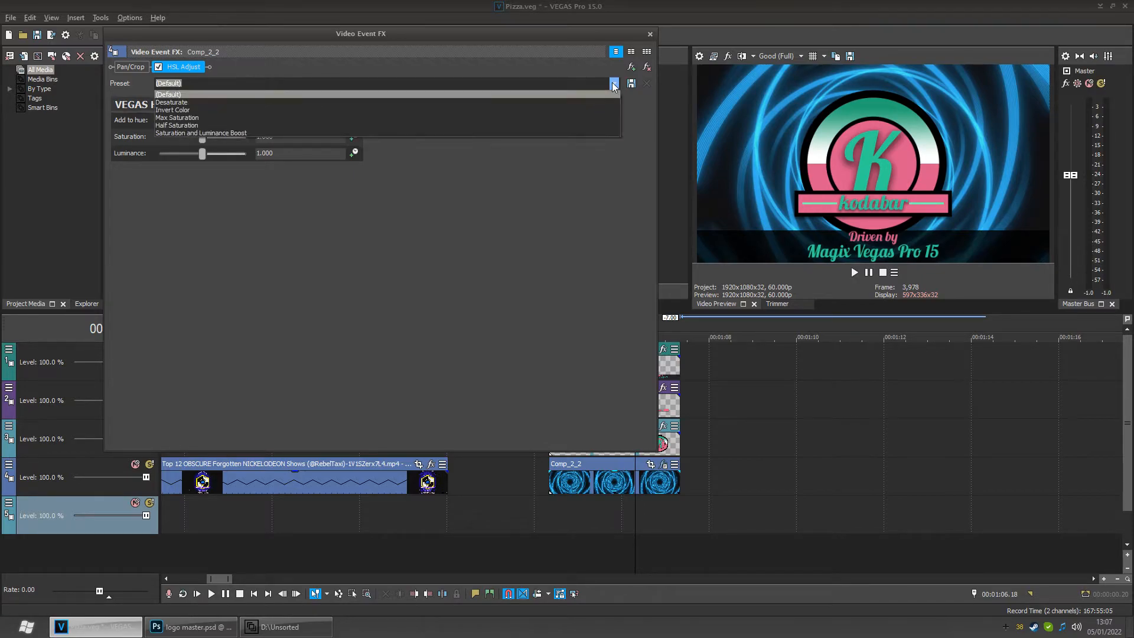
click(614, 84)
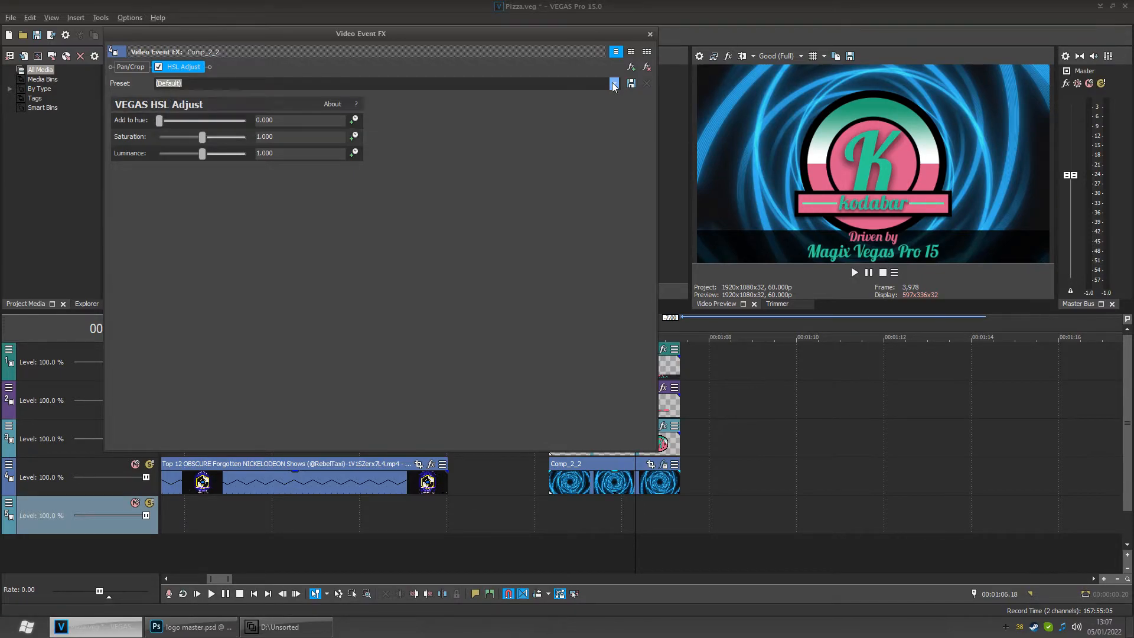
drag(162, 120, 274, 125)
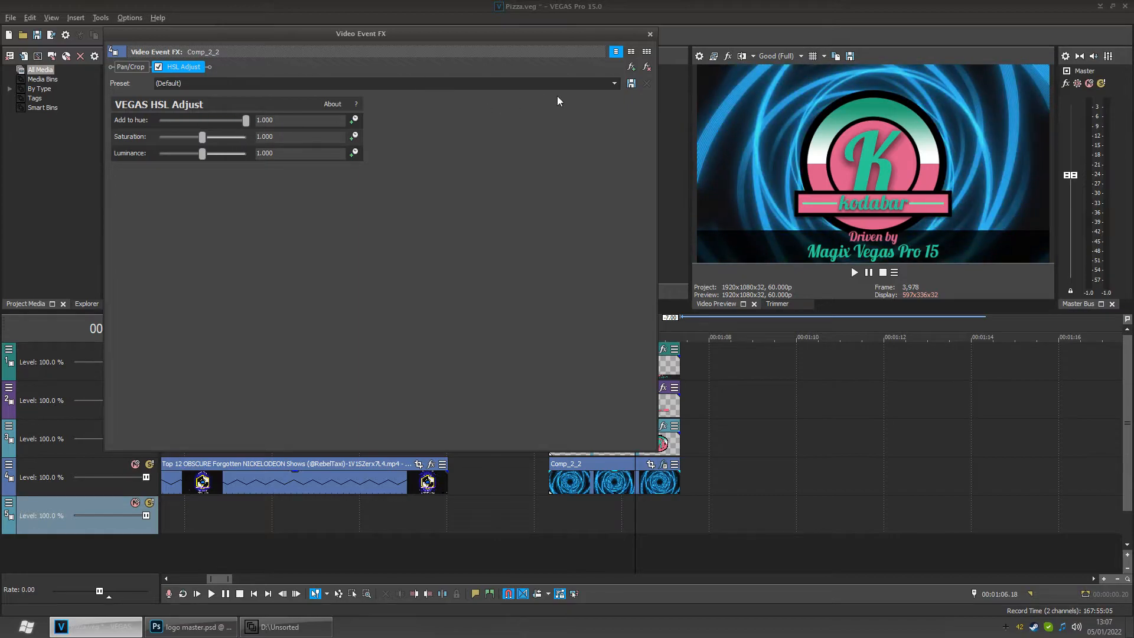
click(647, 68)
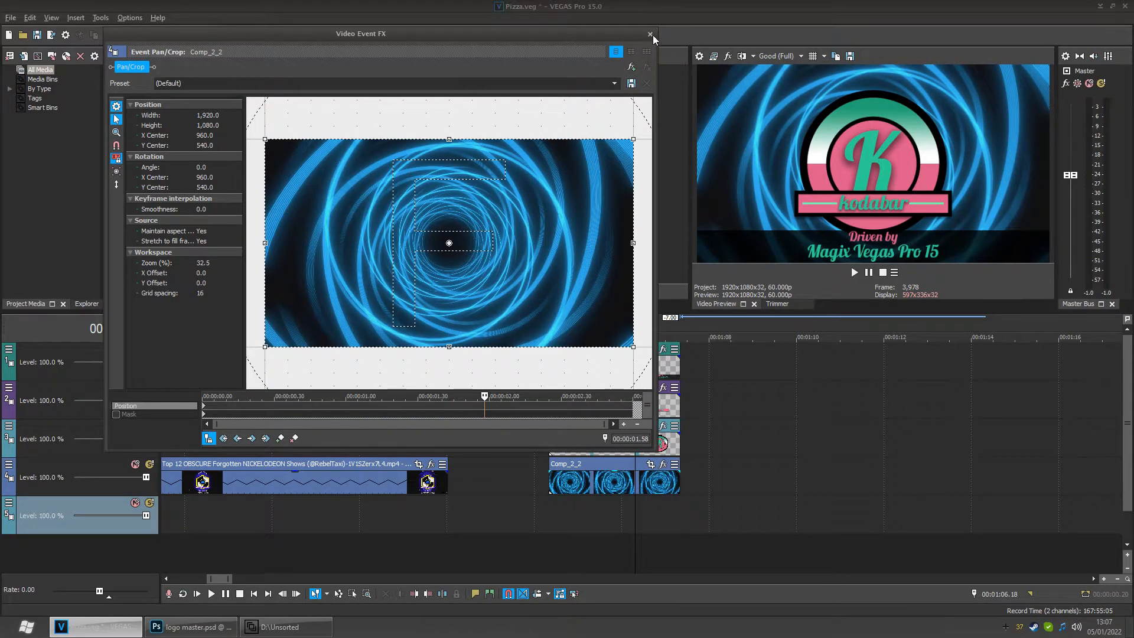
click(652, 35)
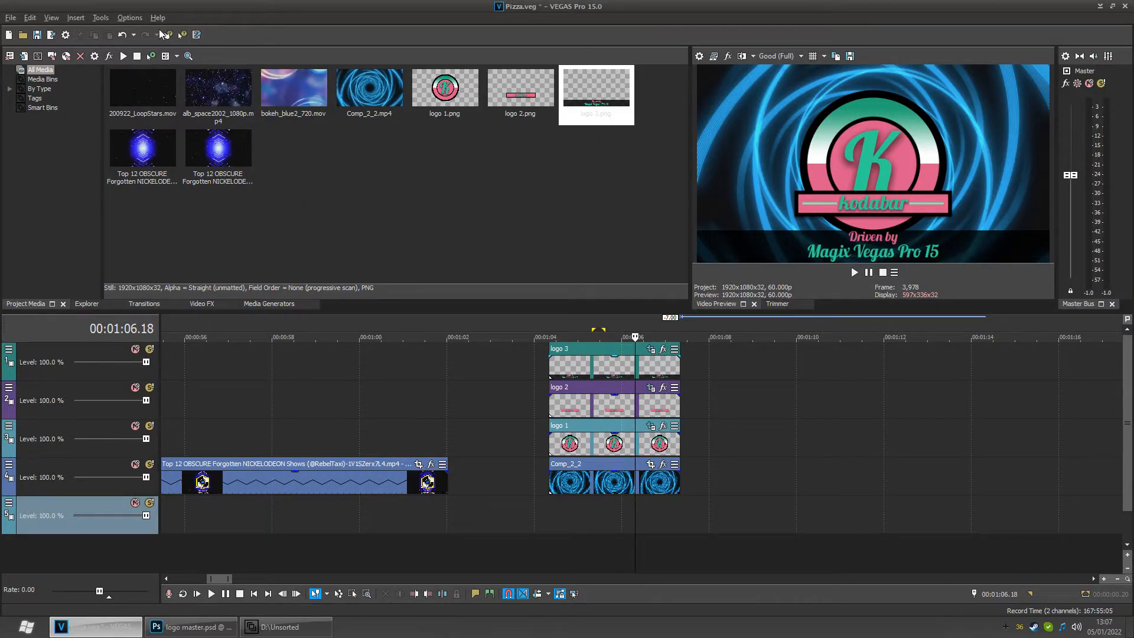
- Save the project and play back the intro from the start of the logo section
click(40, 35)
click(548, 508)
key(space)
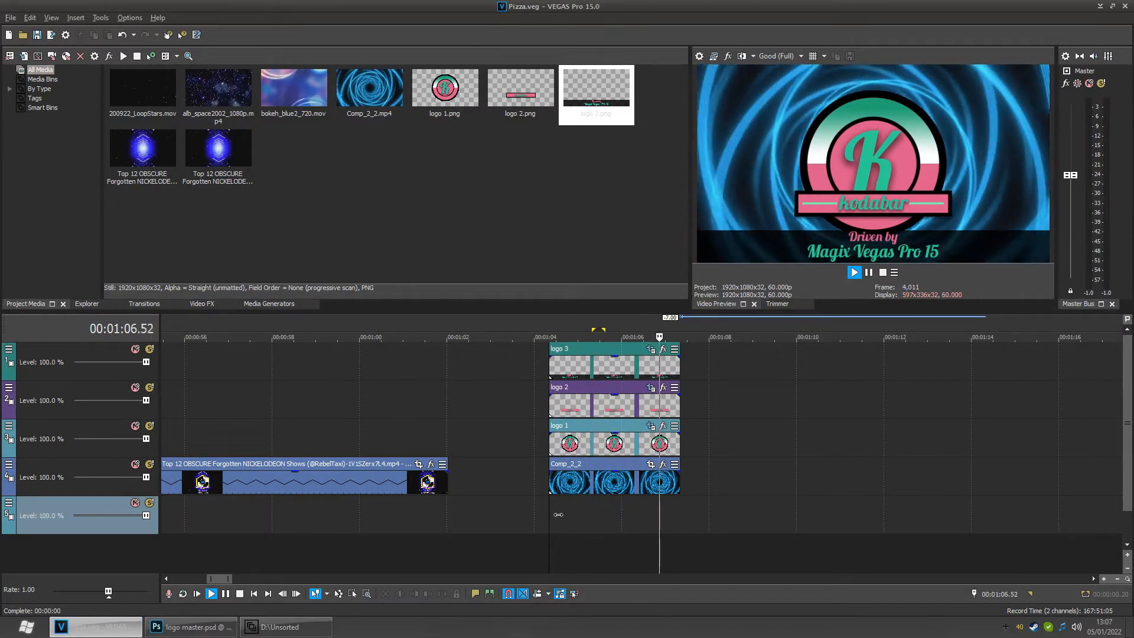
key(space)
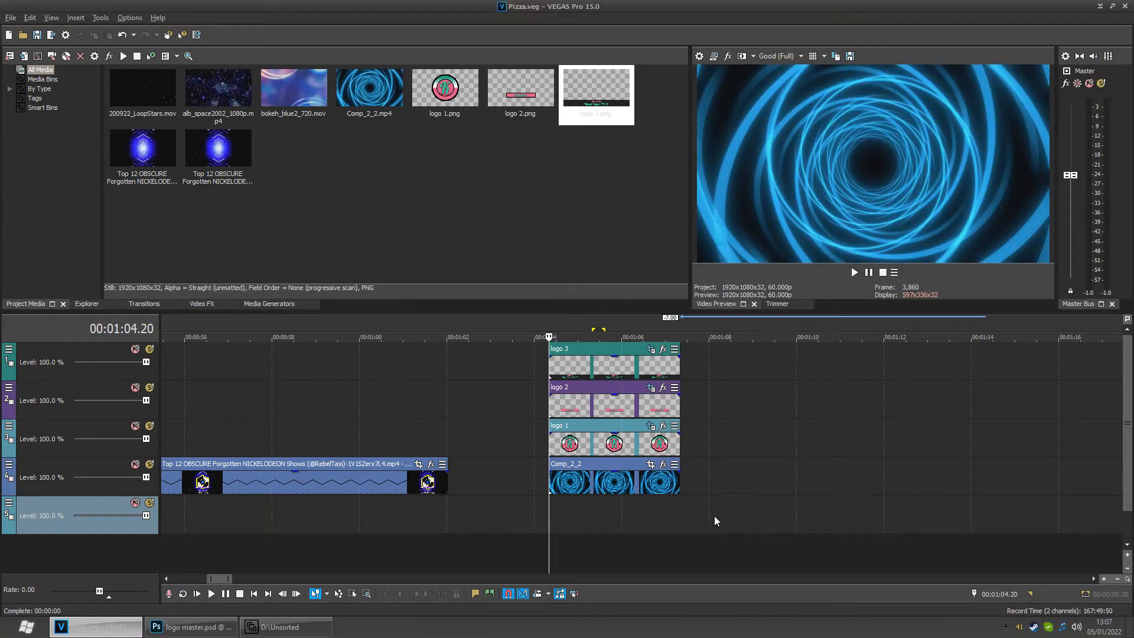
- Try inserting a Titles & Text event after the logo section and setting its sample text in Lobster 1.3
click(715, 369)
right_click(725, 364)
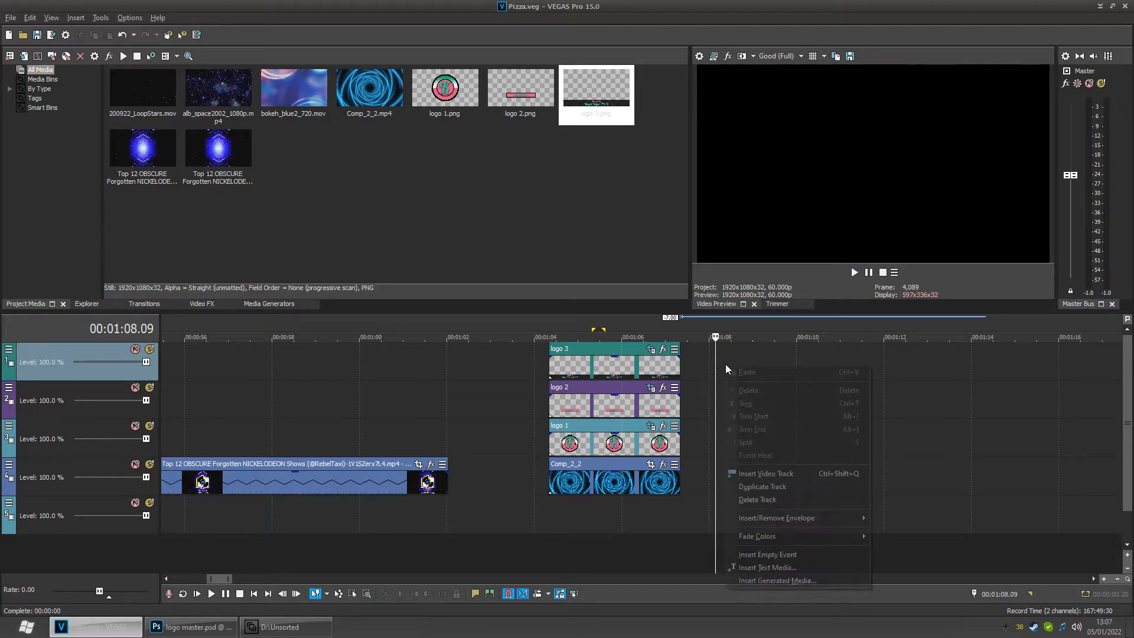
click(785, 570)
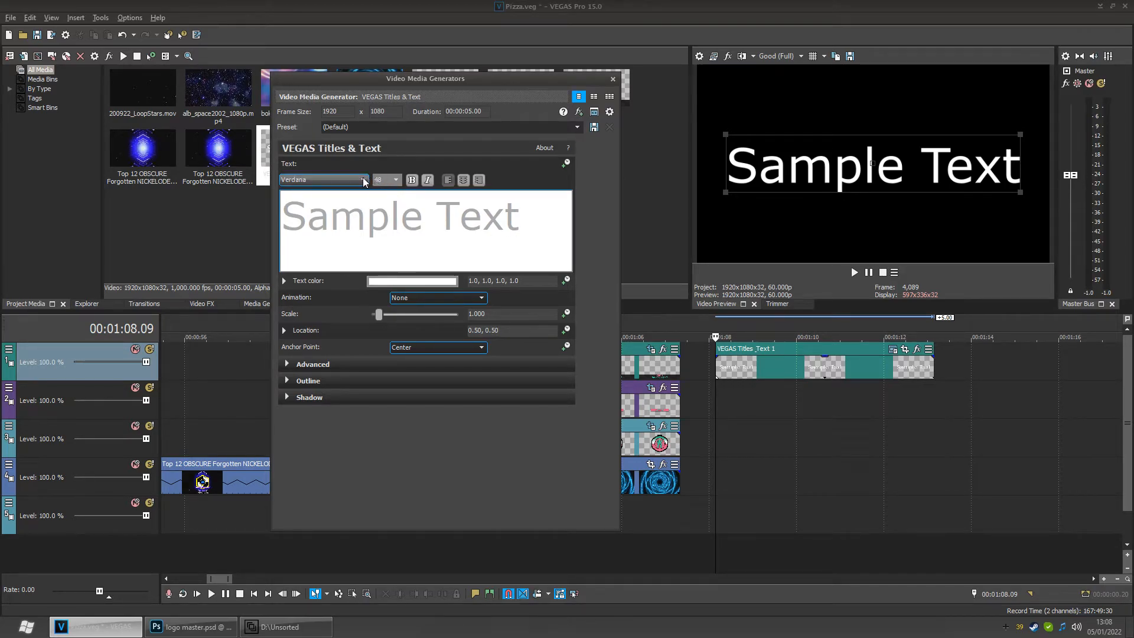
click(363, 180)
scroll(364, 231, up, 20)
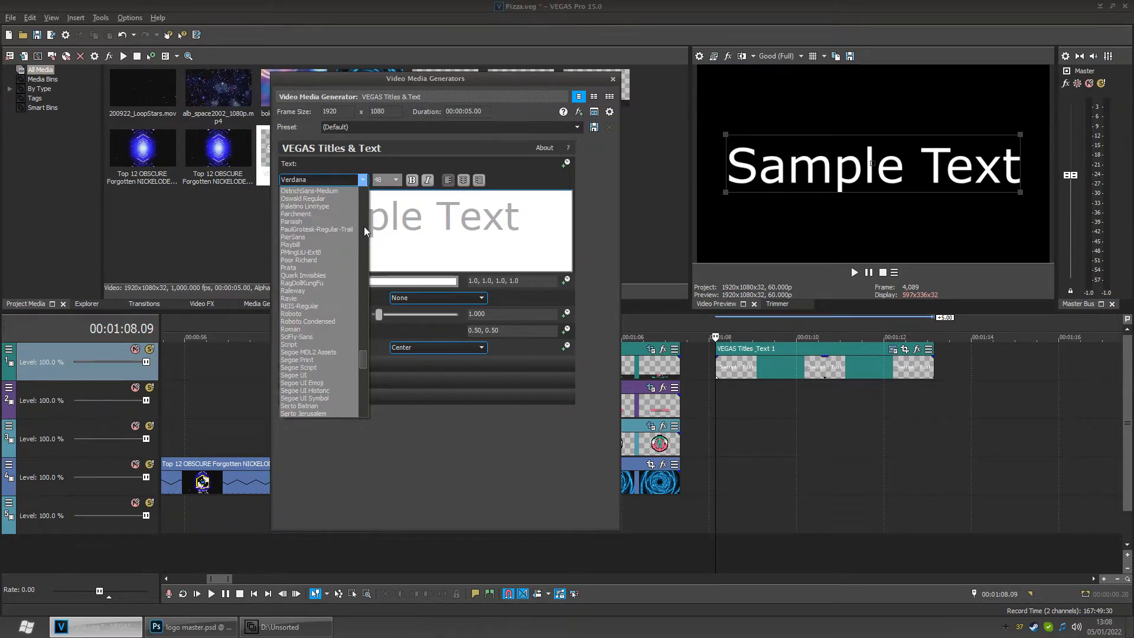
scroll(364, 225, up, 10)
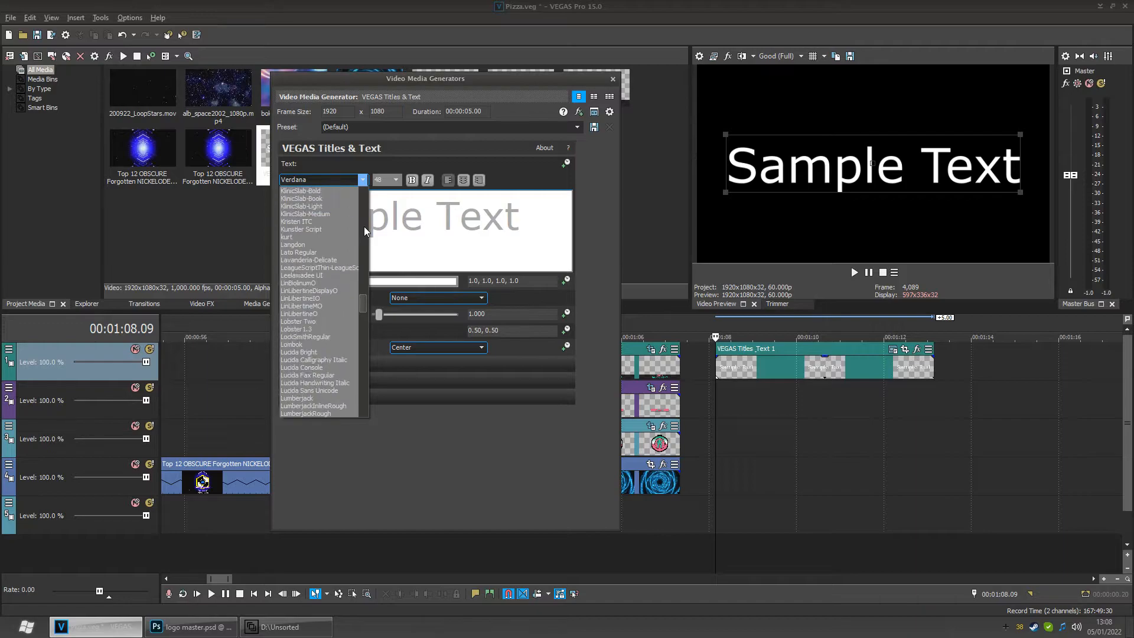
click(310, 328)
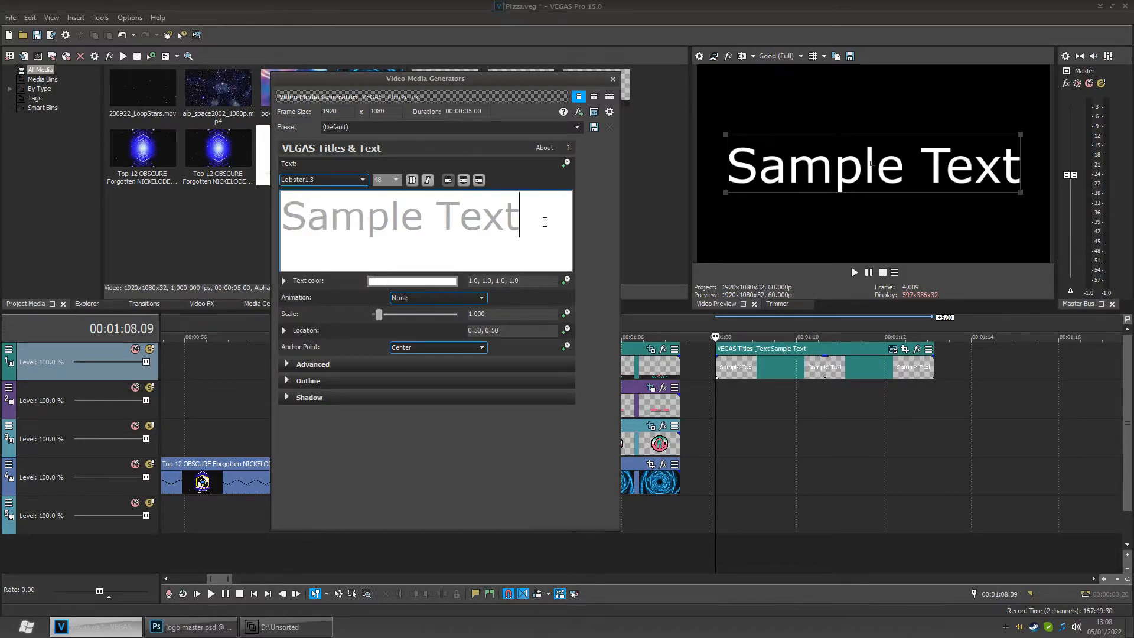
drag(544, 222, 283, 218)
click(363, 179)
scroll(365, 260, up, 10)
drag(359, 353, 366, 300)
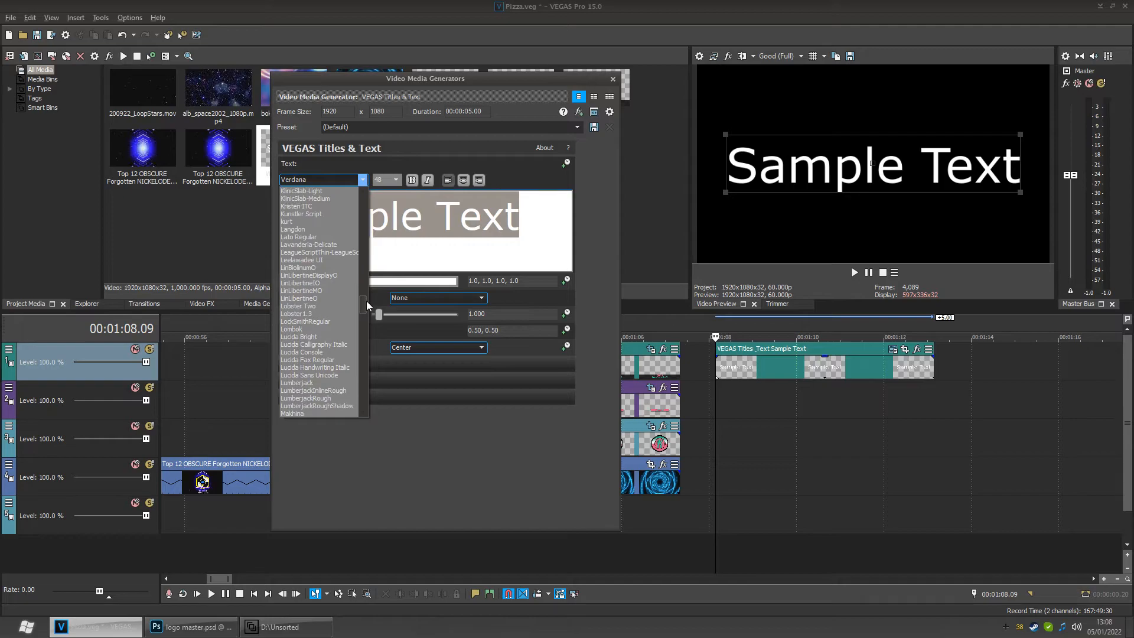
click(296, 313)
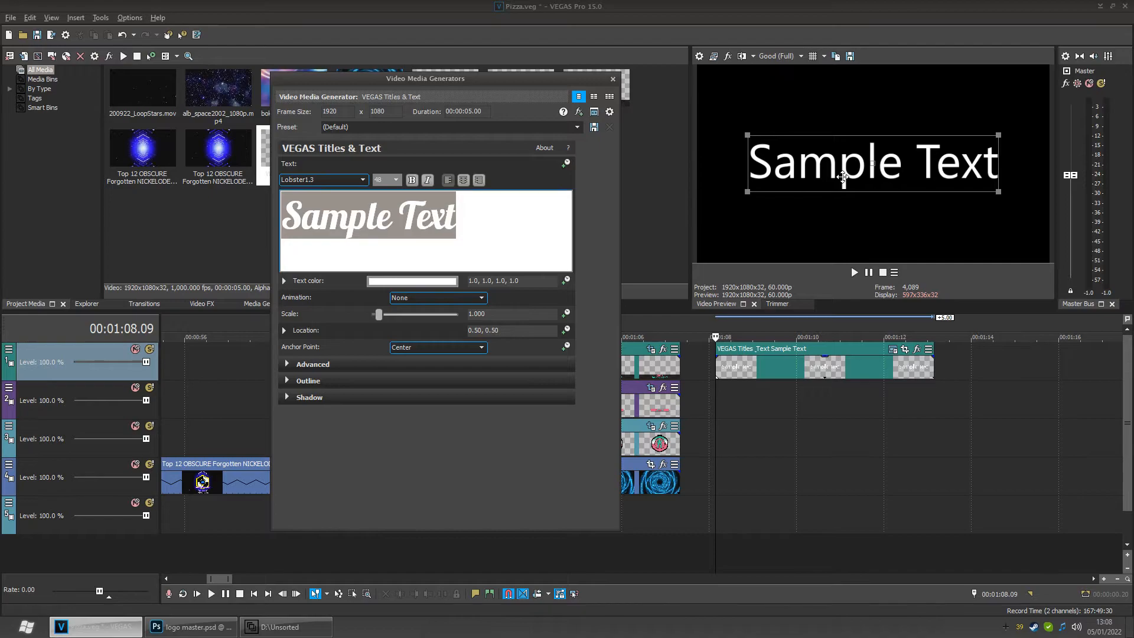
- Close the text generator and undo the inserted Titles & Text event
click(762, 407)
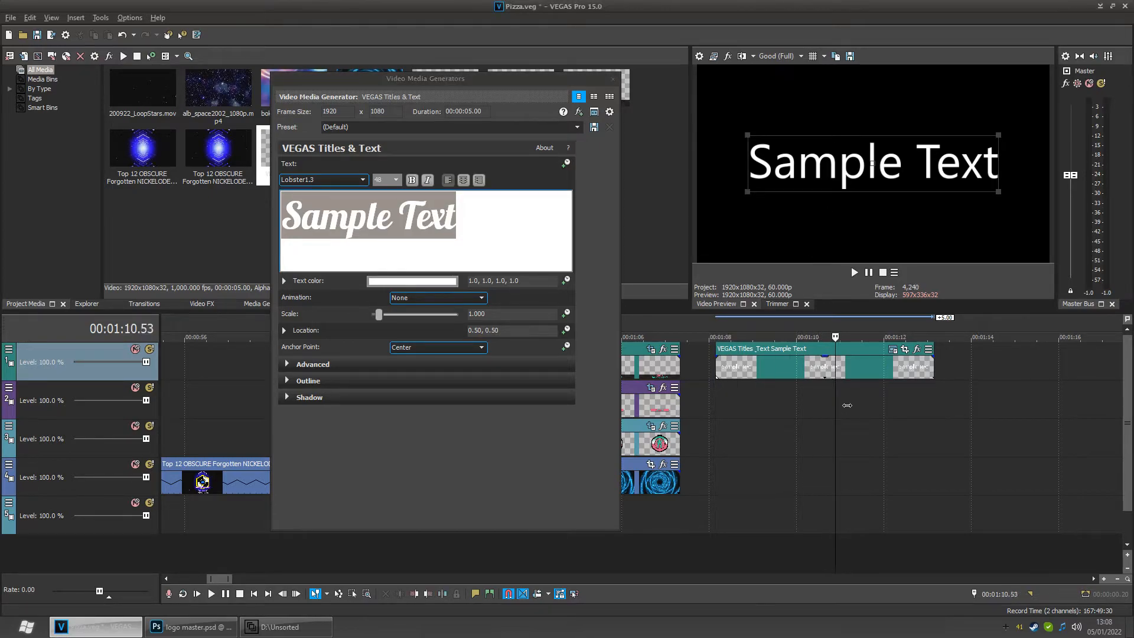
drag(763, 407, 751, 407)
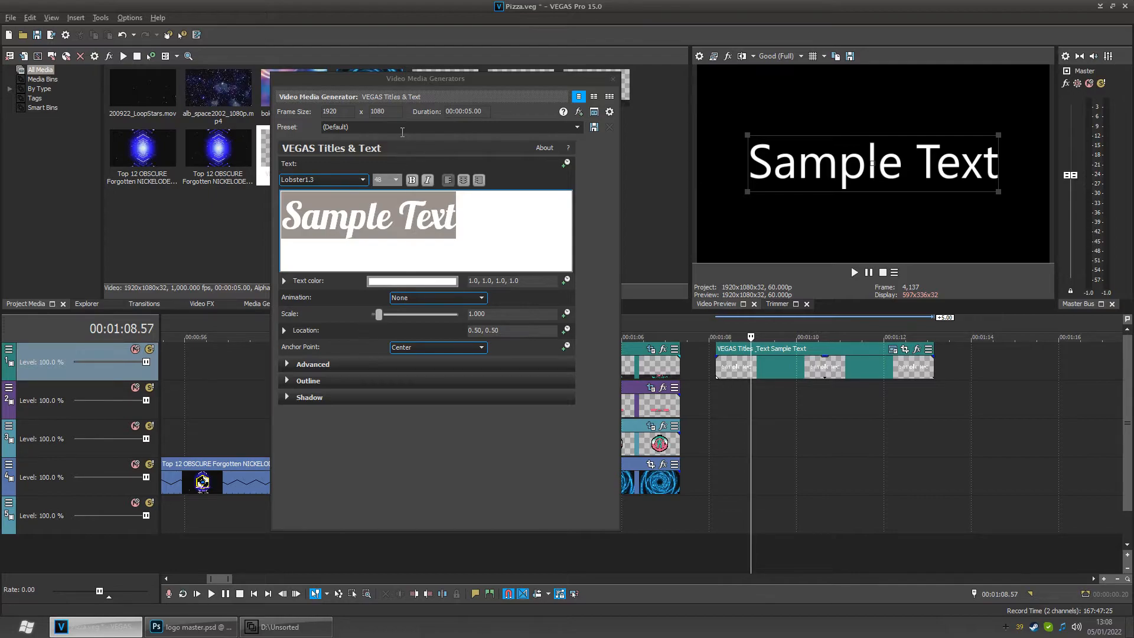
click(612, 79)
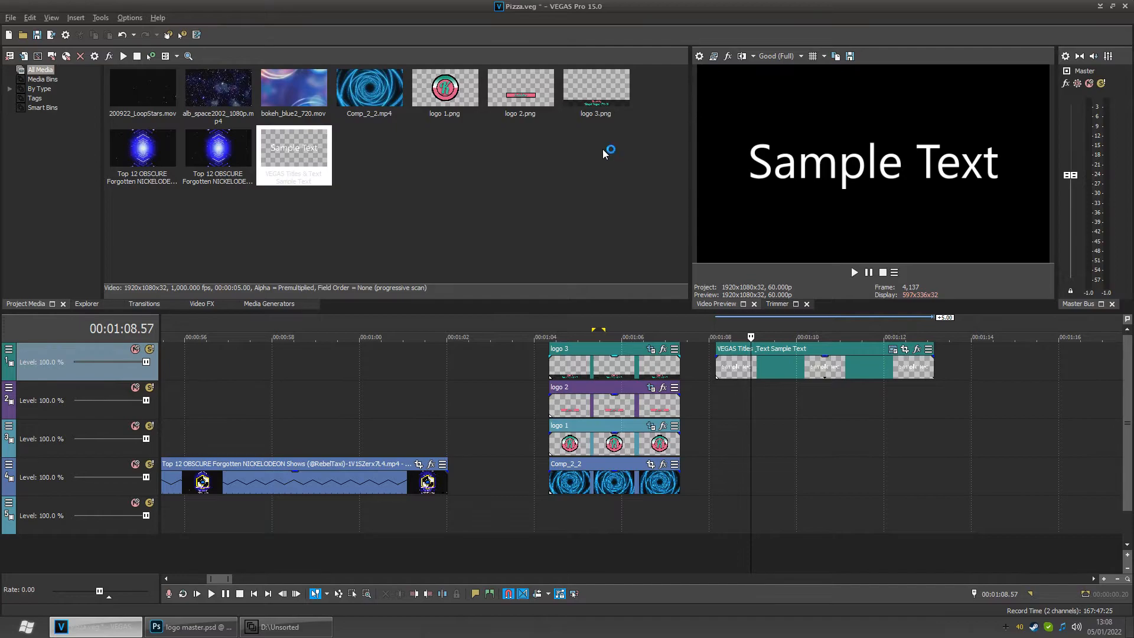
key(ctrl+z)
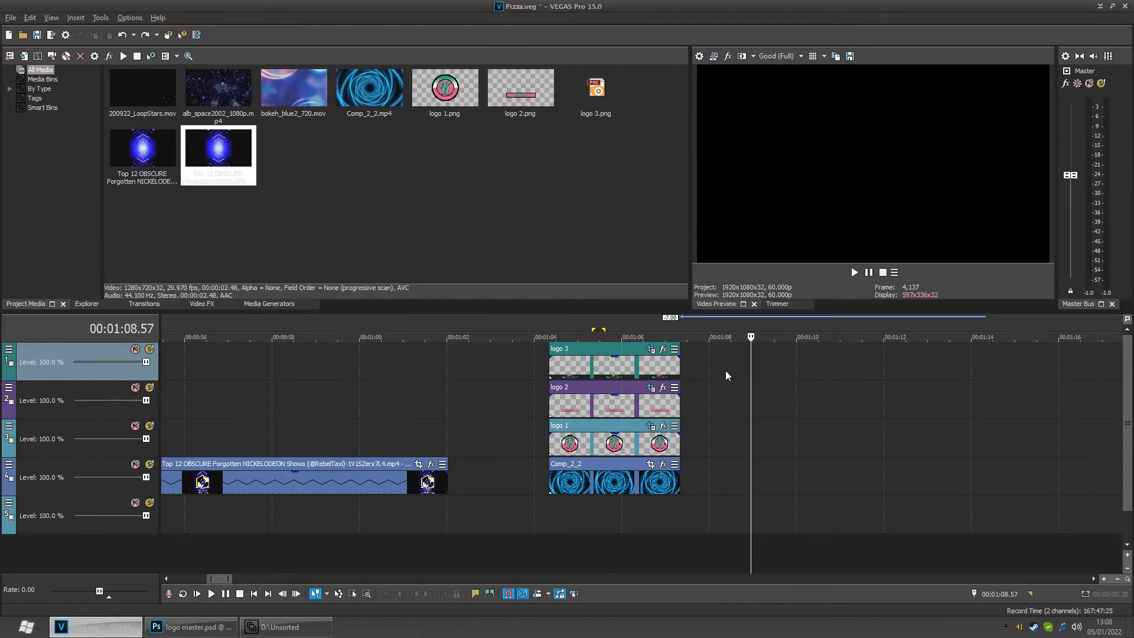
- Insert a (Legacy) Text generated media event on the top track at about 00:01:08.57
right_click(725, 371)
click(775, 586)
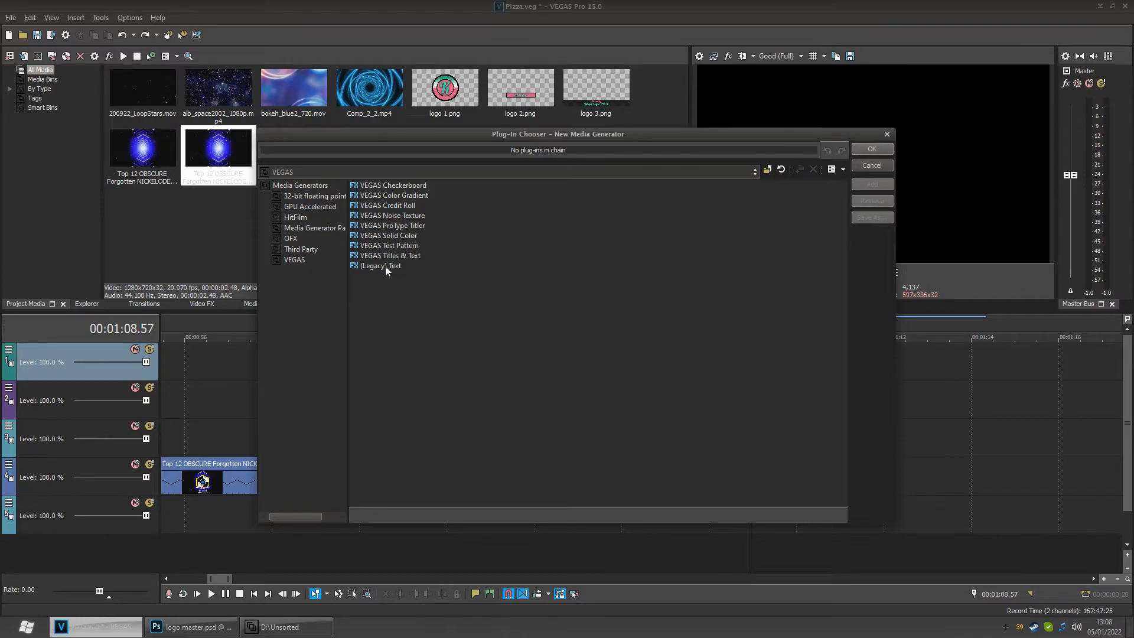
click(384, 266)
double_click(384, 266)
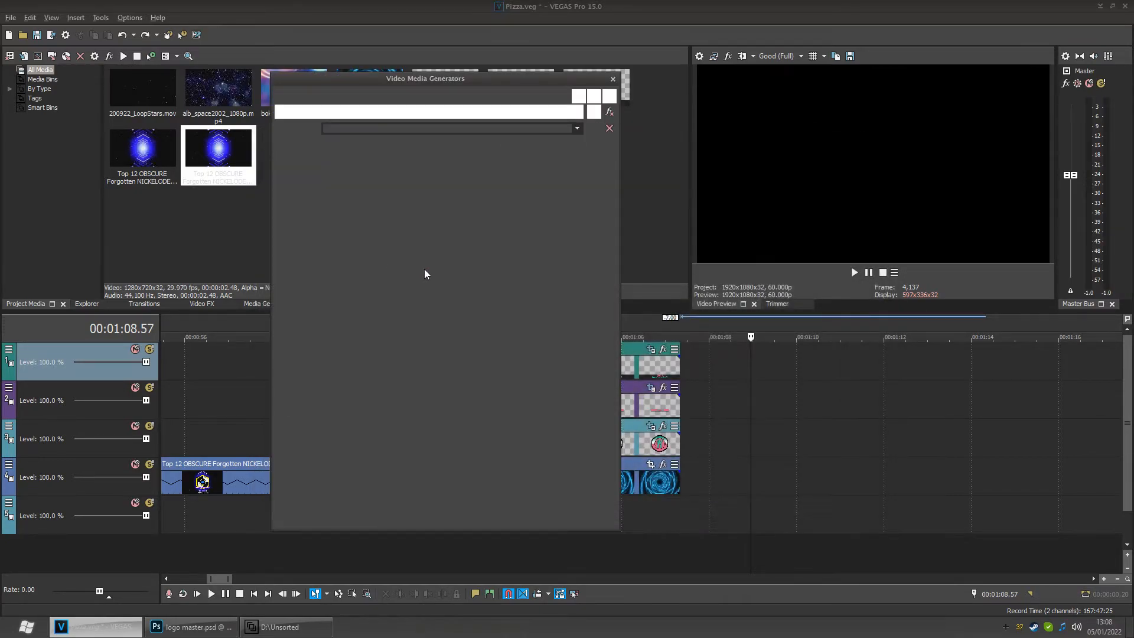
double_click(511, 284)
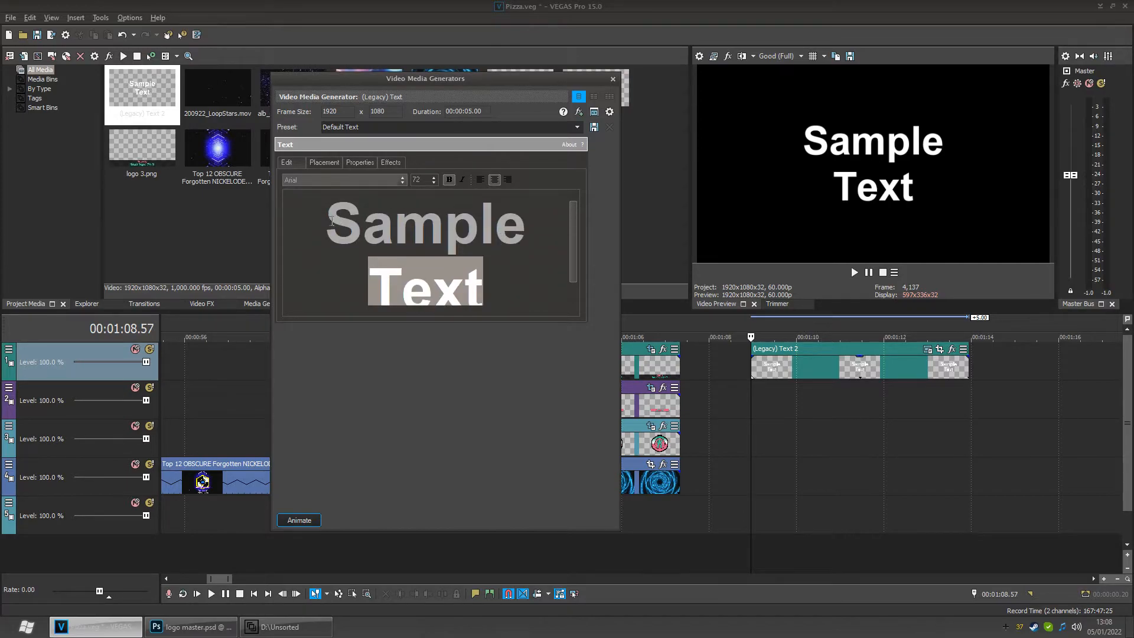
- Select all the sample text and set its font to Lobster 1.3
key(ctrl+a)
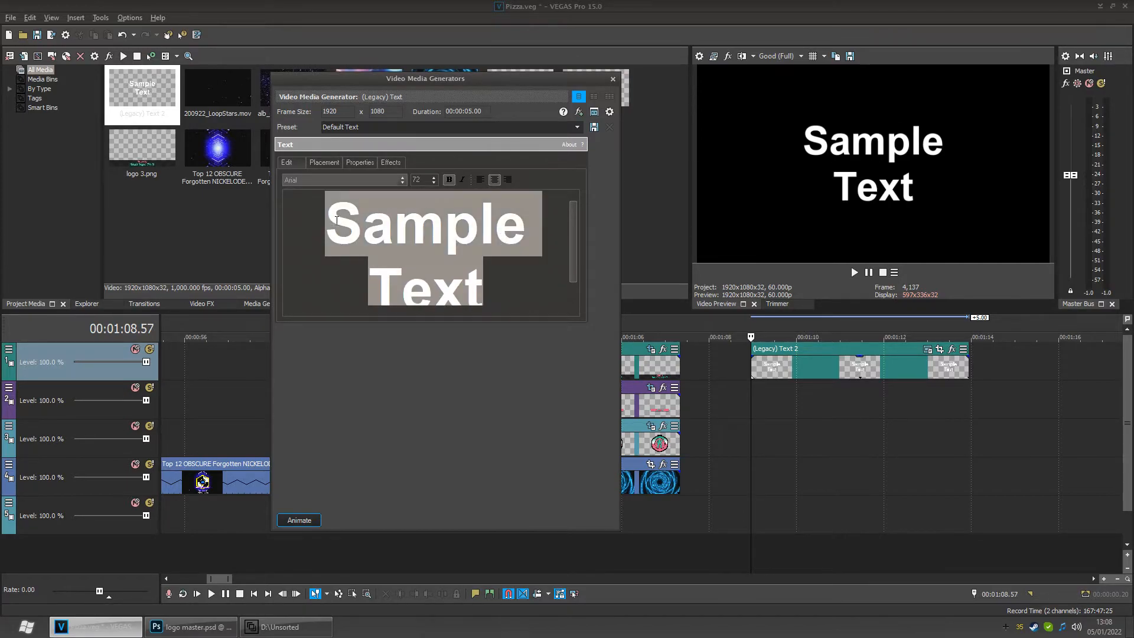
click(401, 179)
scroll(374, 251, down, 9)
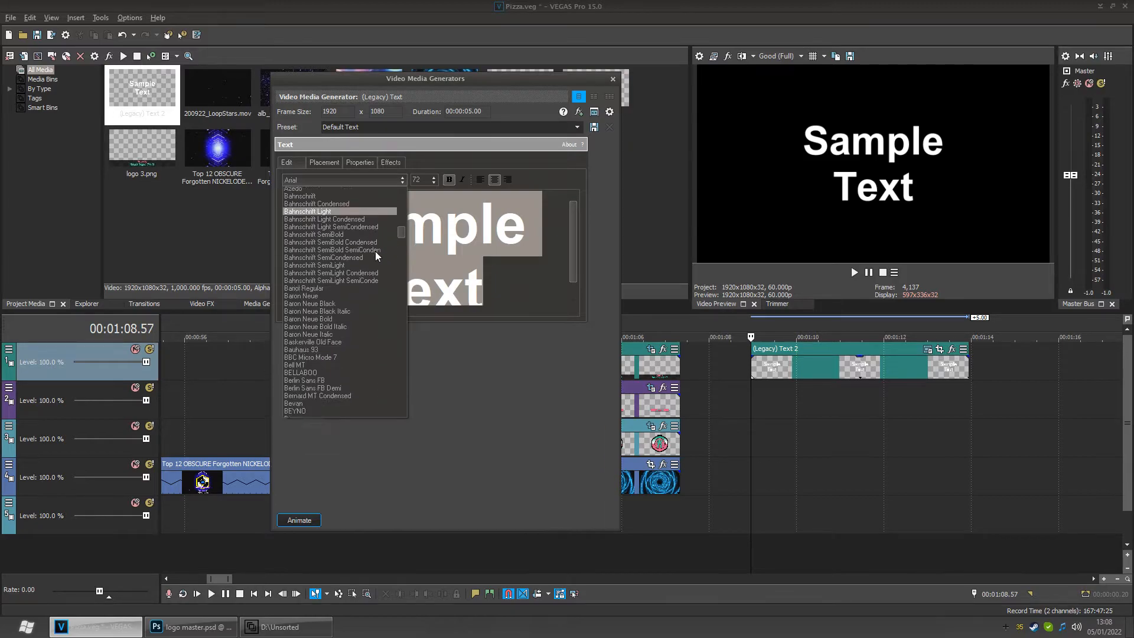
drag(402, 237, 381, 315)
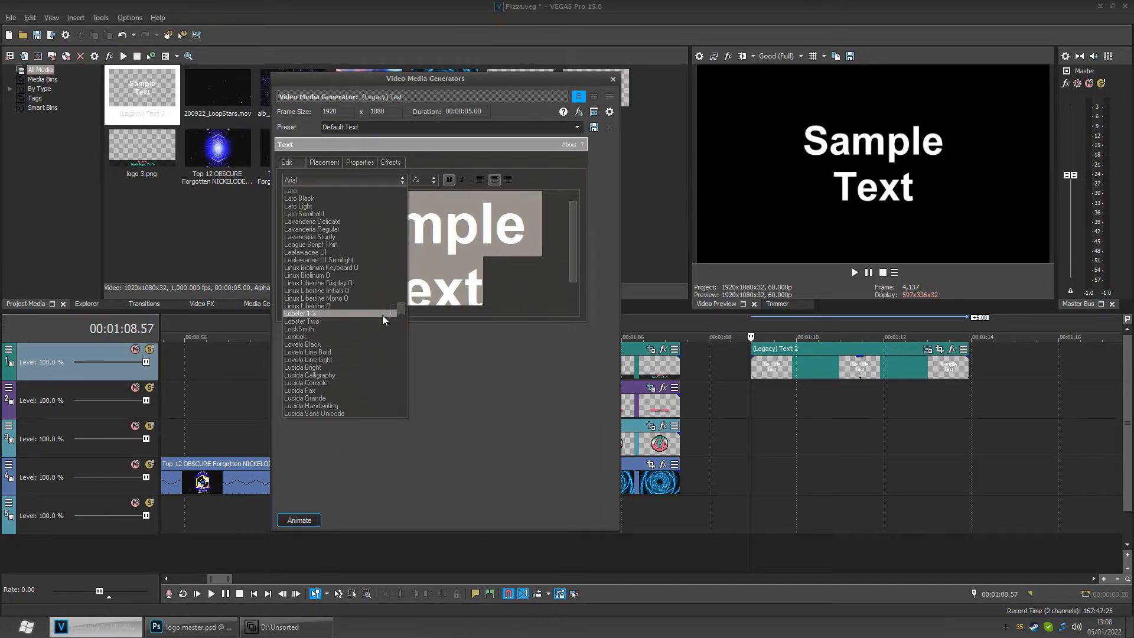
click(323, 315)
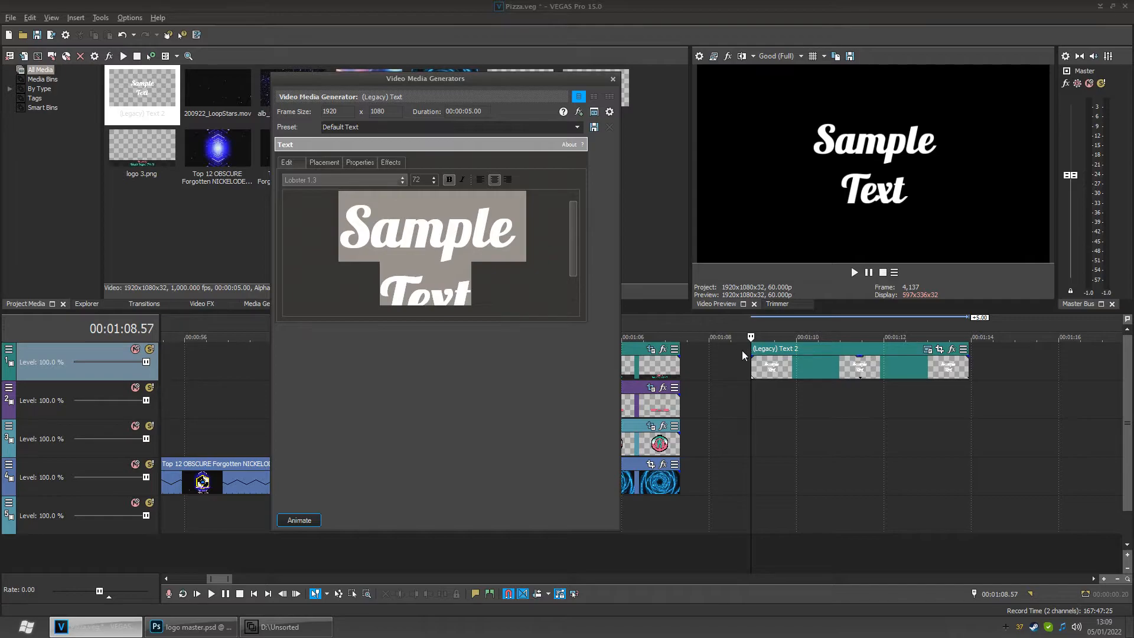
- Change the sample text's font to Lobster Two
drag(759, 405, 802, 406)
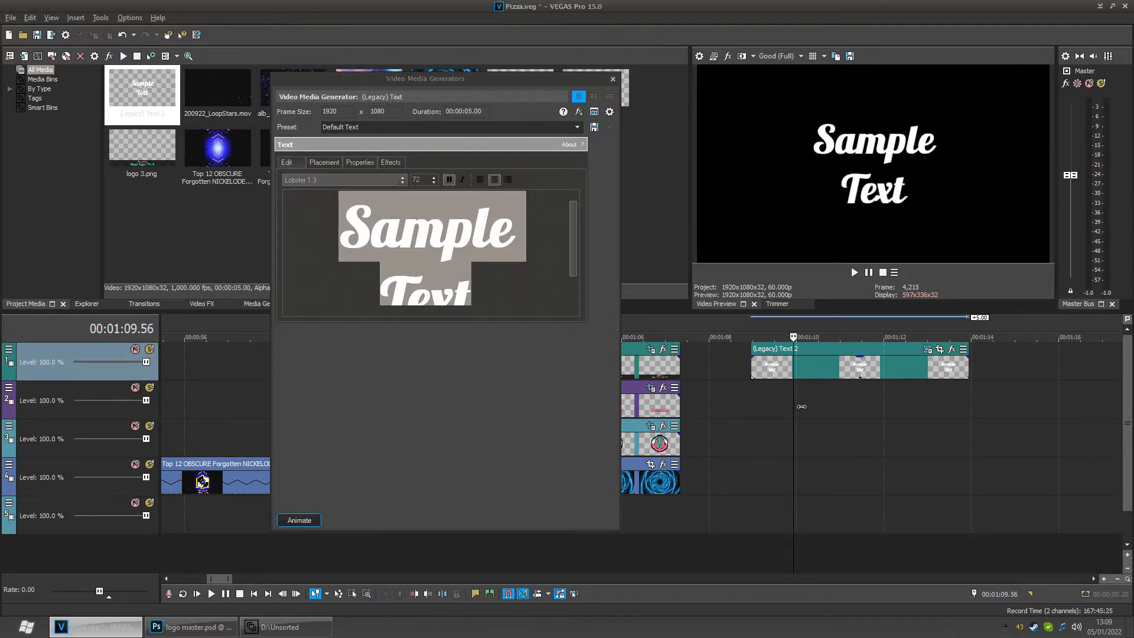
click(861, 400)
click(923, 400)
click(846, 402)
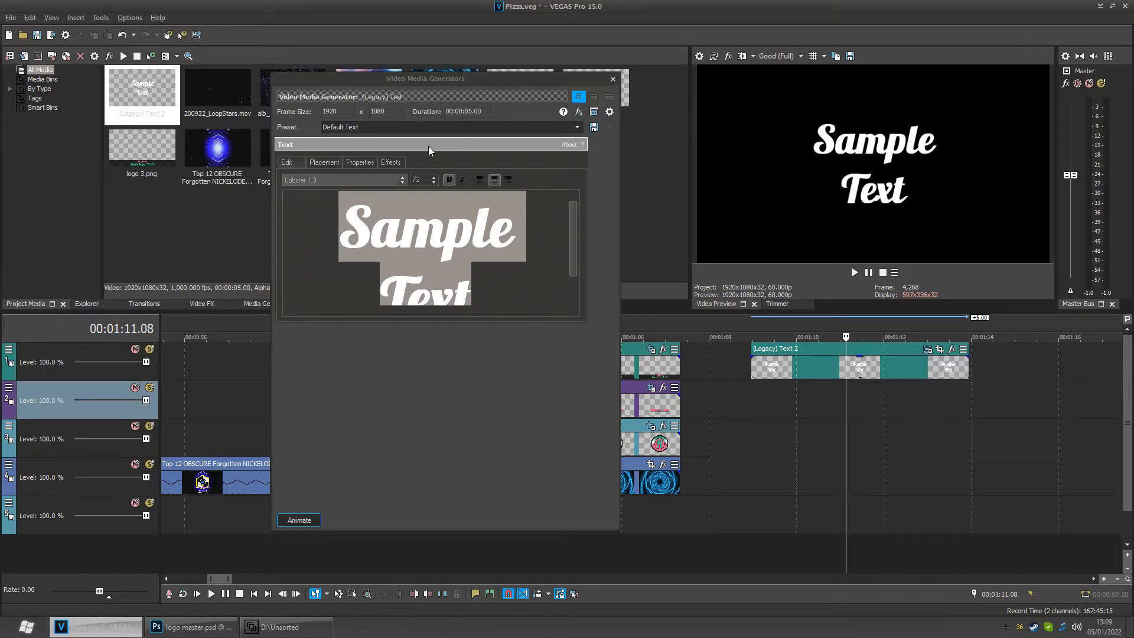
click(402, 179)
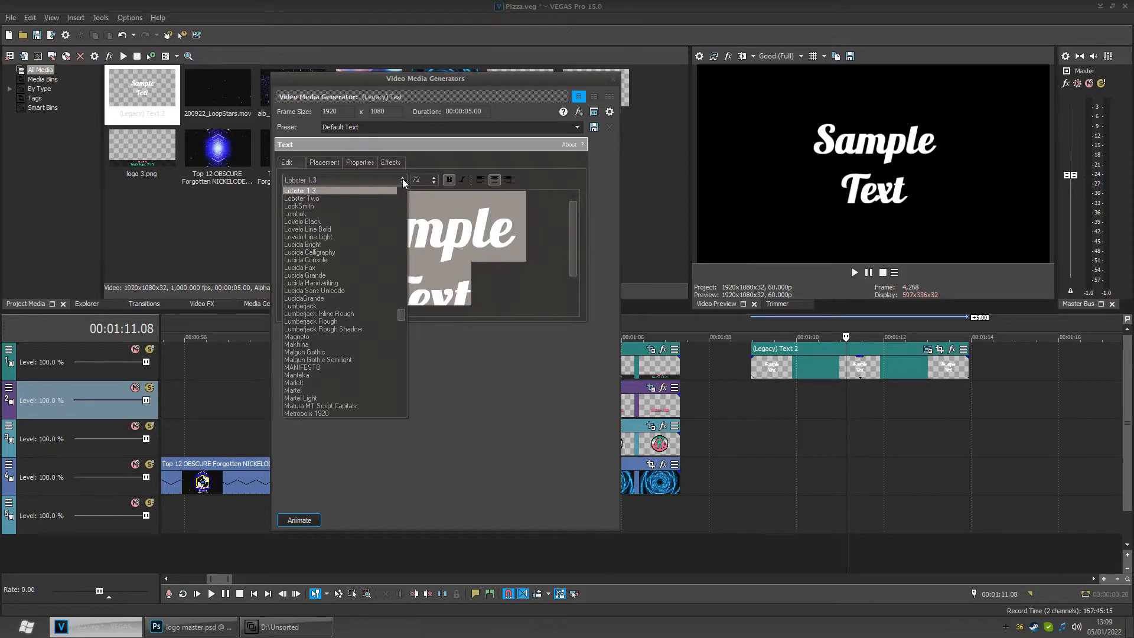
click(341, 198)
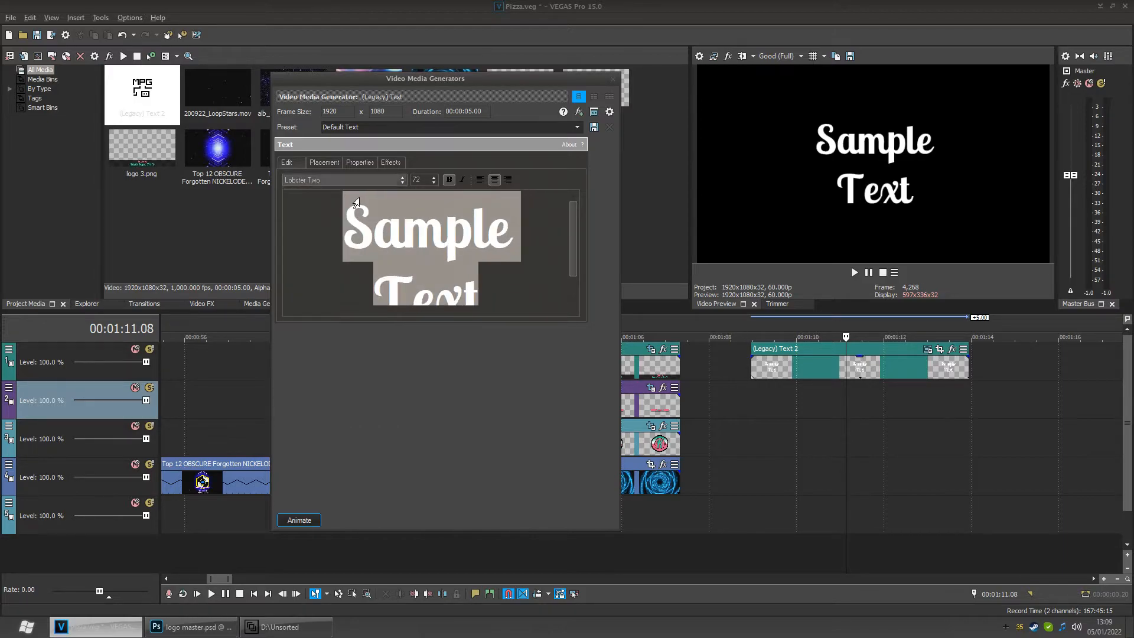
click(402, 180)
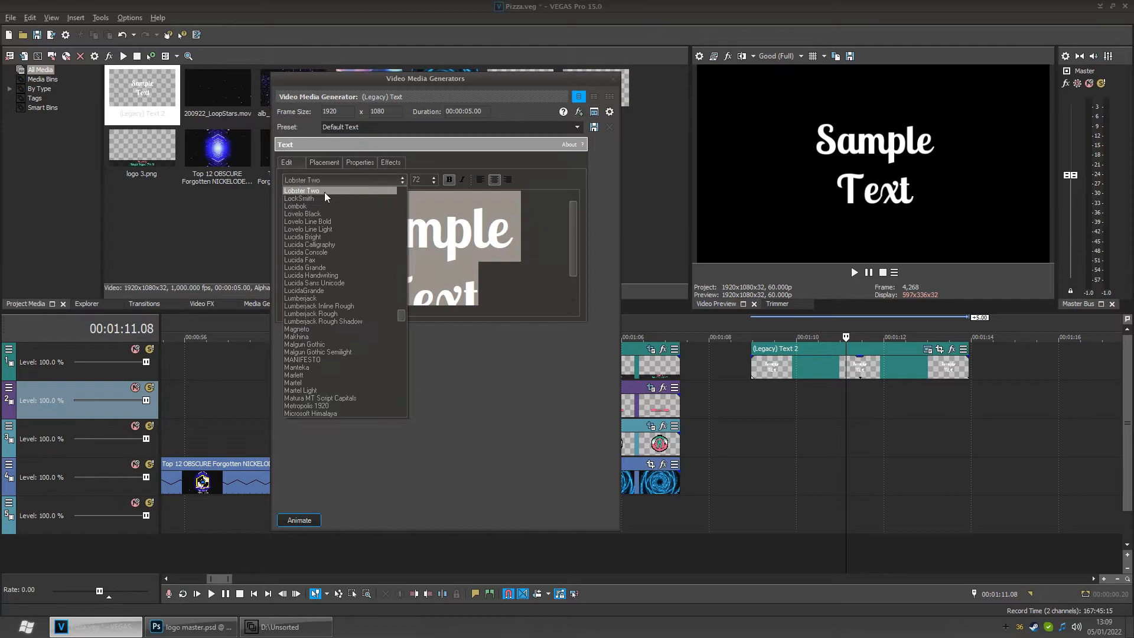
click(312, 206)
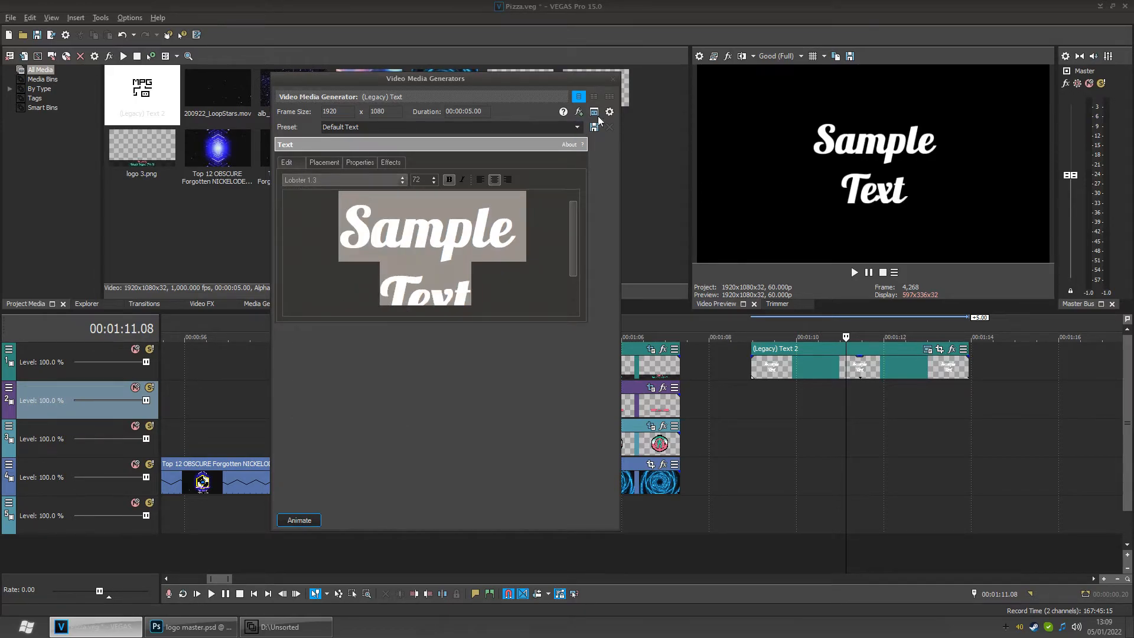
click(614, 77)
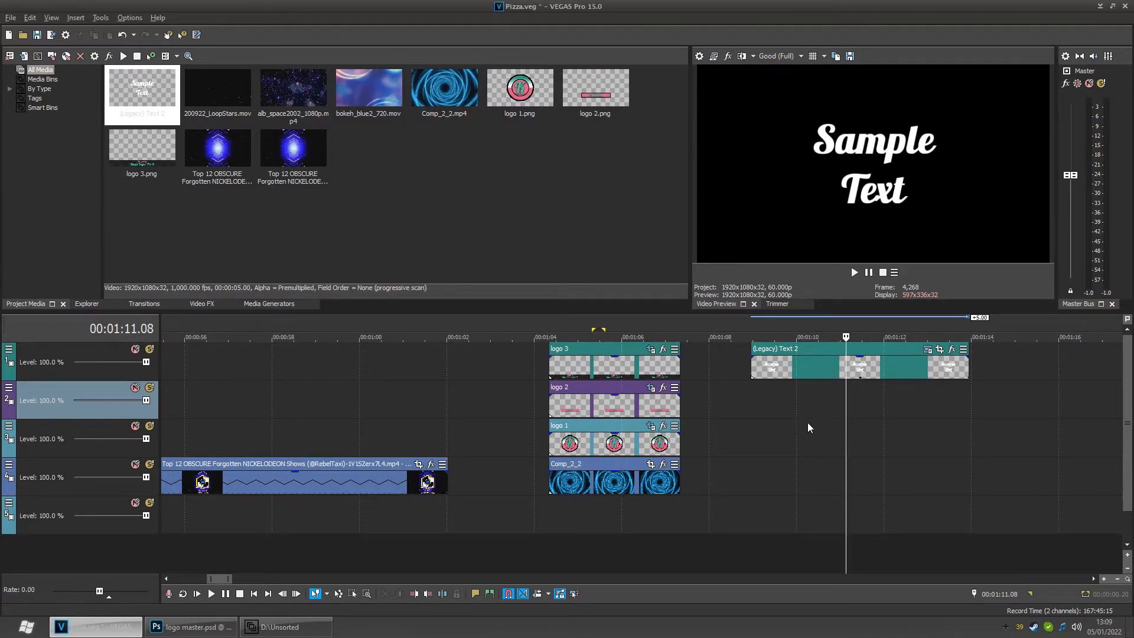
key(ctrl+z)
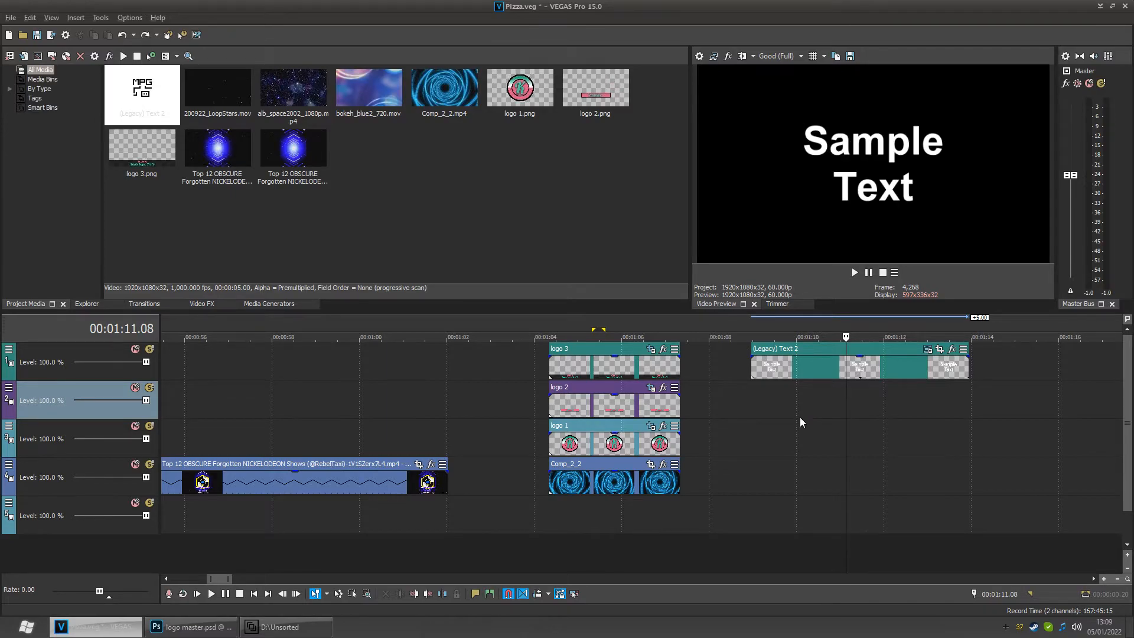
click(594, 518)
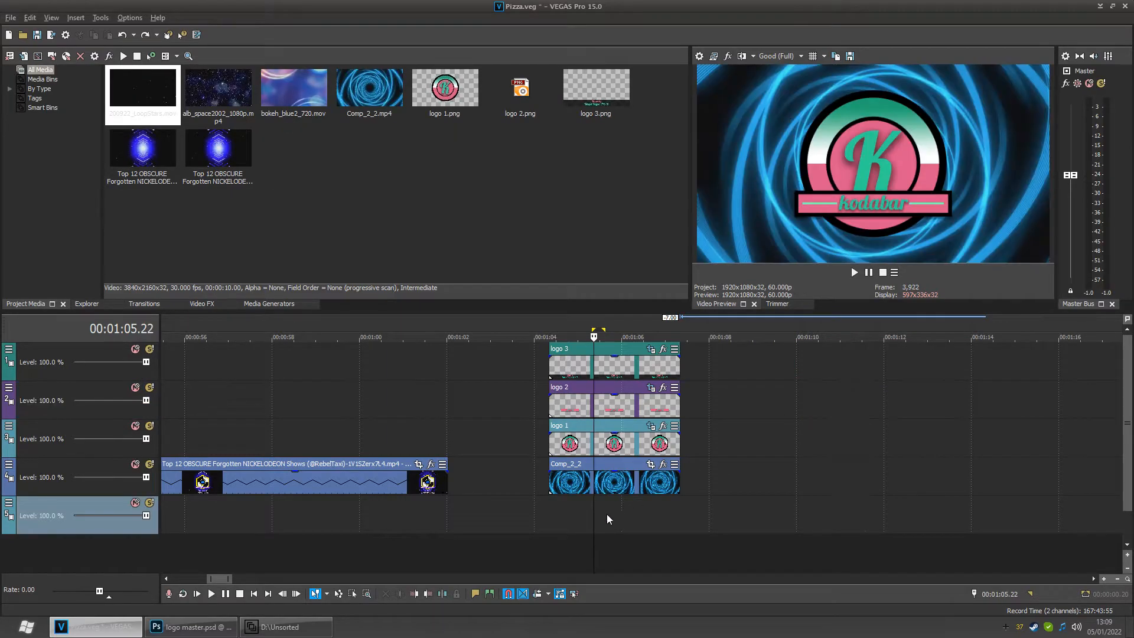
- Play back the intro section of the timeline to preview the animated logos
drag(602, 529, 559, 524)
key(space)
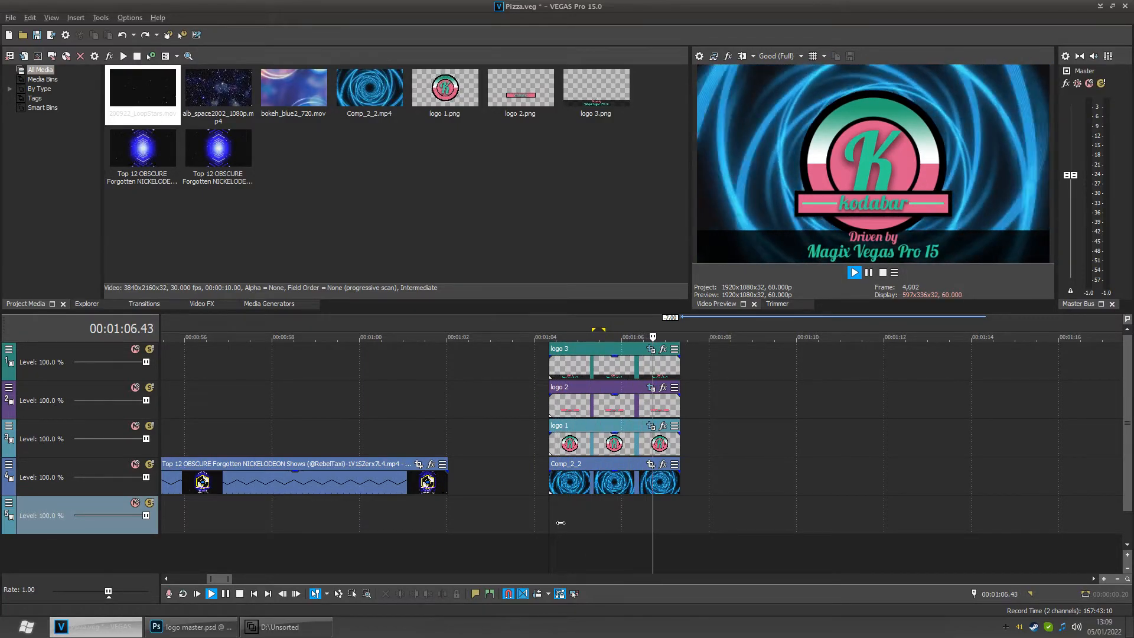
key(space)
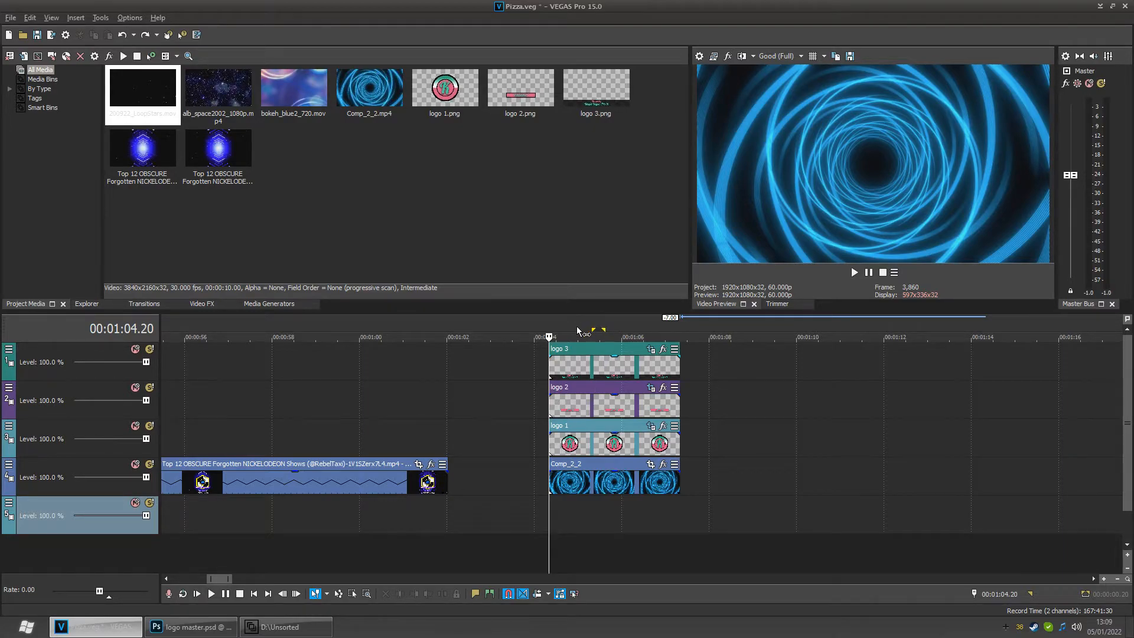
drag(604, 338, 678, 334)
key(space)
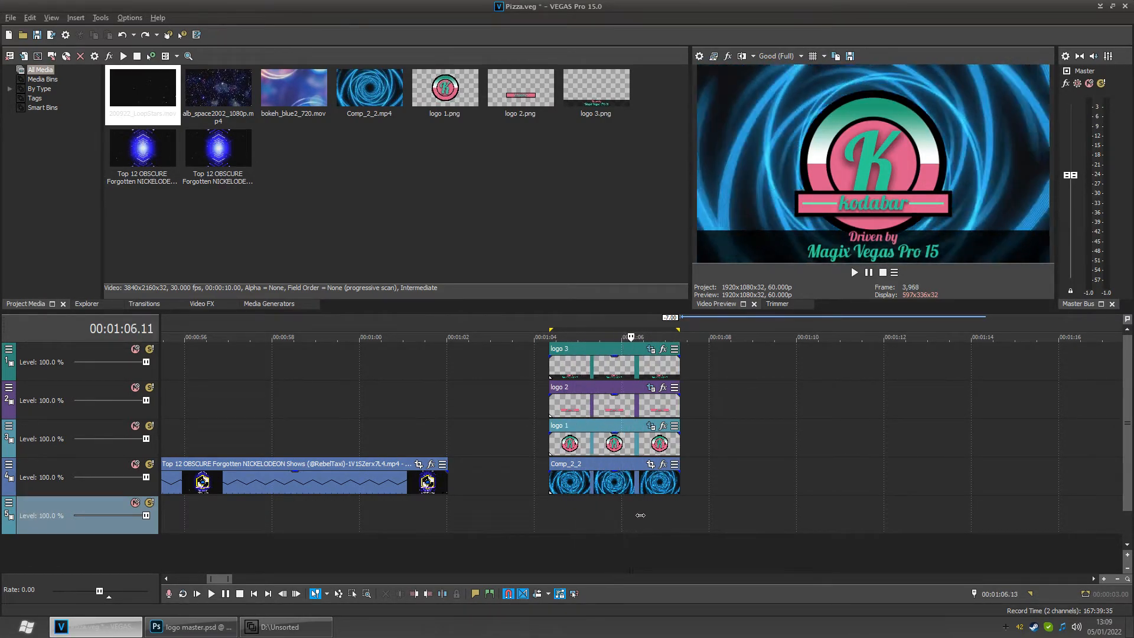
drag(648, 515, 588, 510)
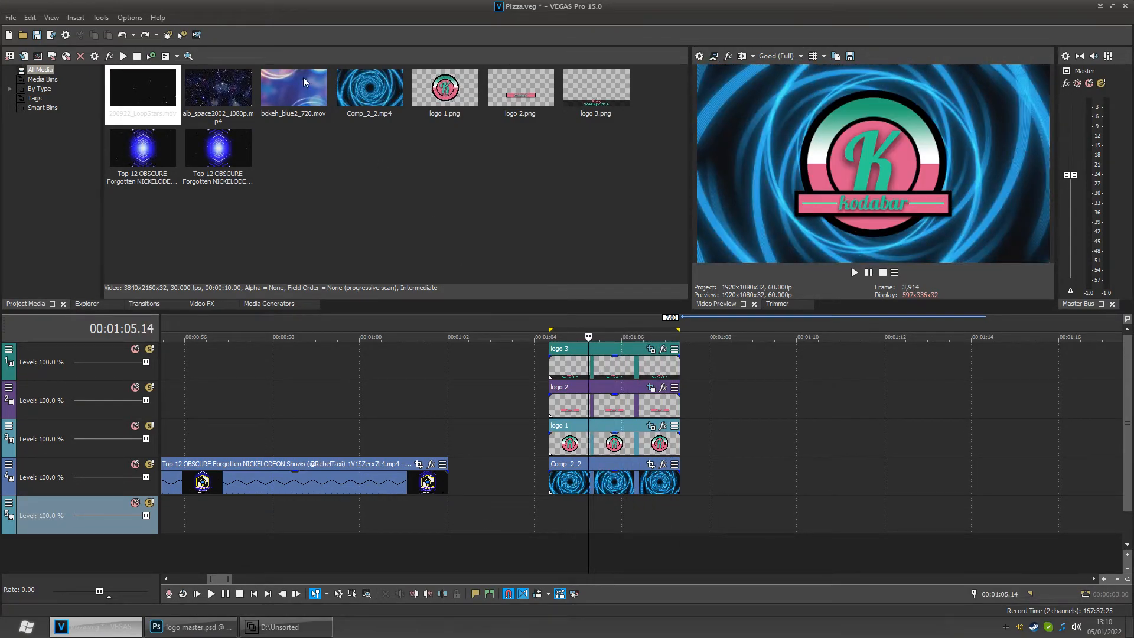
- Make a time selection spanning the intro events, from about 00:01:04.20 to 00:01:07.20
click(52, 36)
click(646, 478)
click(601, 507)
drag(570, 508, 681, 515)
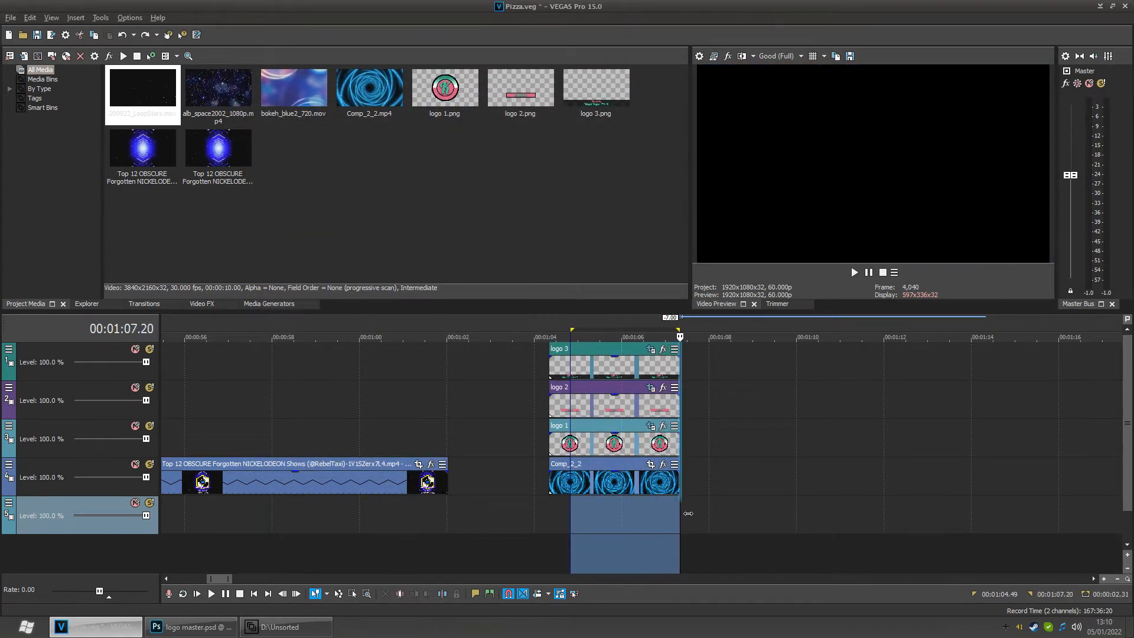
drag(580, 517, 560, 517)
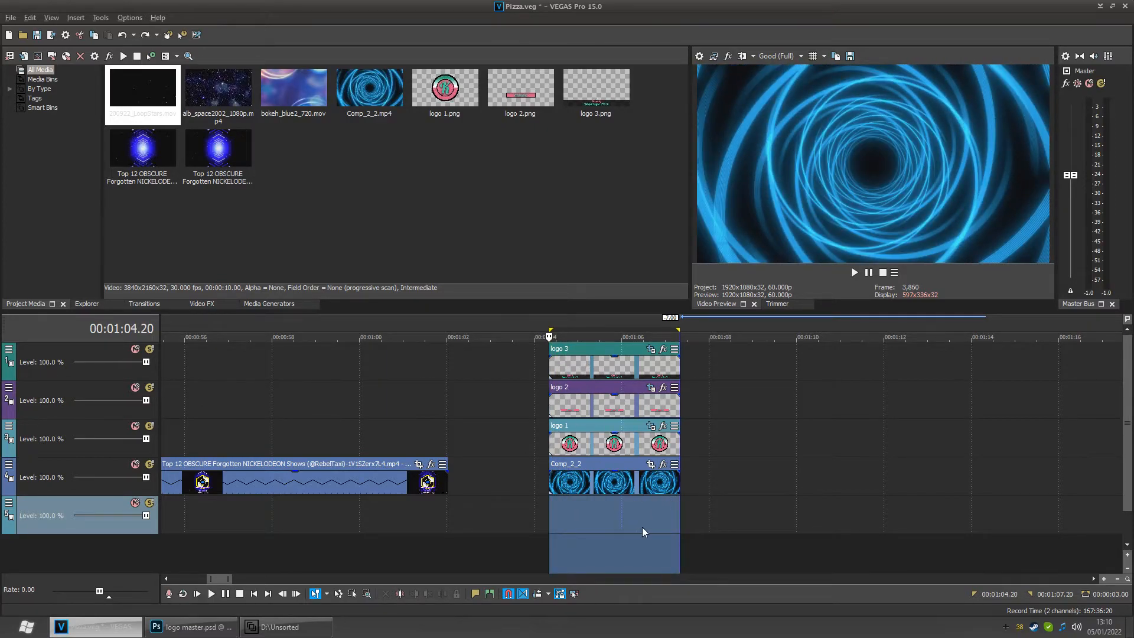
- Open Render As and choose the MAGIX AVC/AAC MP4 format with the YouTube MP4 60fps (rec bitrate) template
click(51, 35)
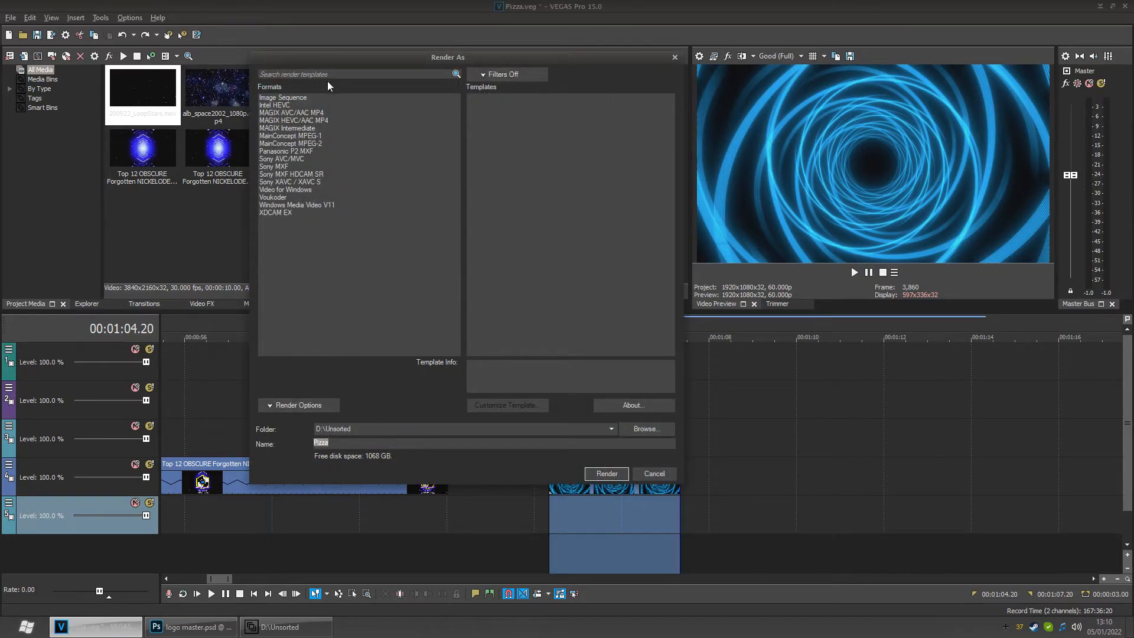
click(290, 121)
click(290, 112)
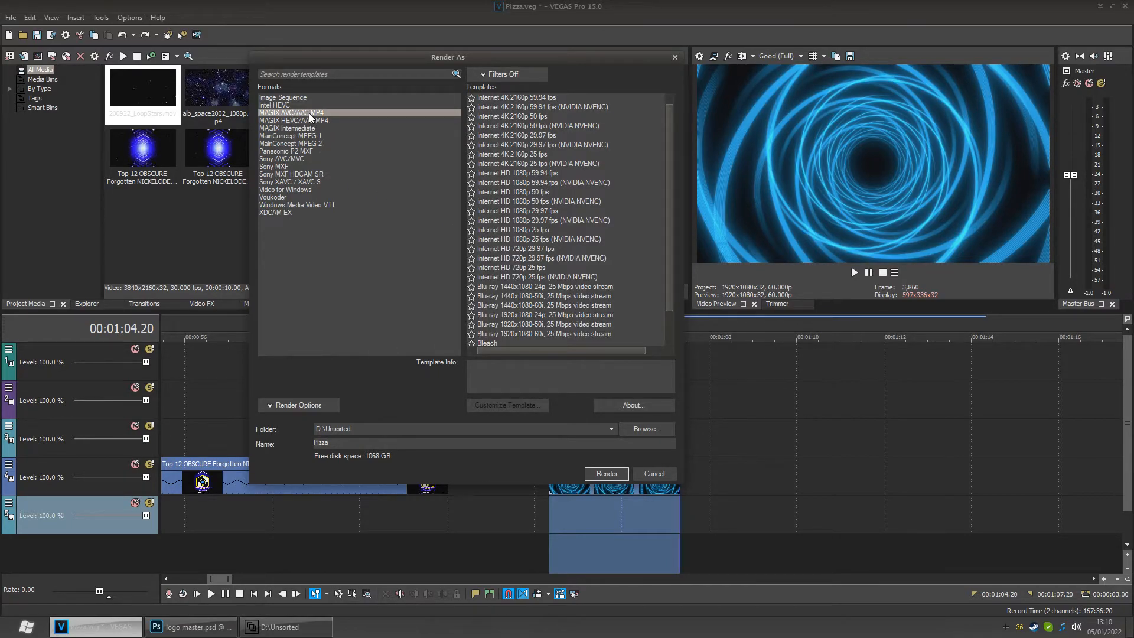
scroll(543, 225, down, 1)
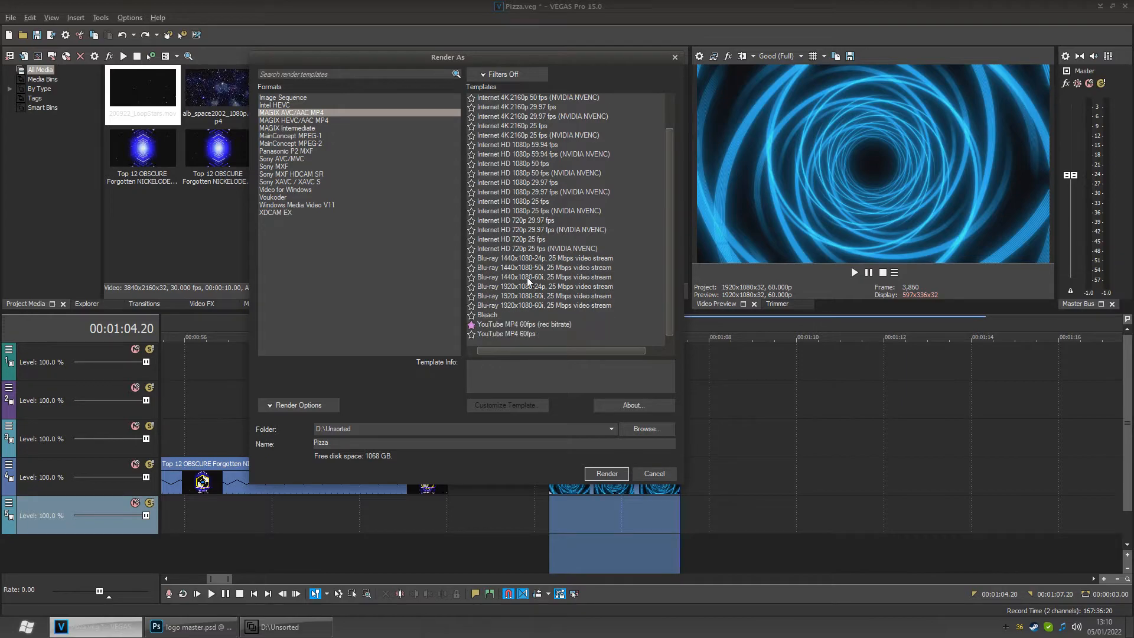
click(491, 326)
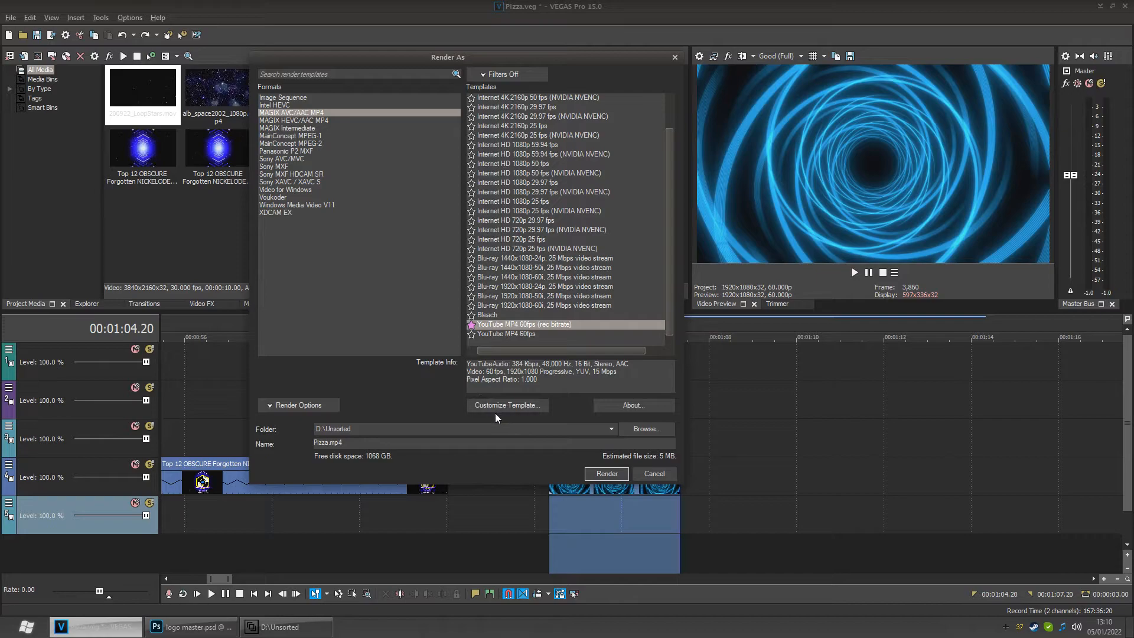
- Review the render options and reselect the YouTube MP4 60fps (rec bitrate) template
click(269, 406)
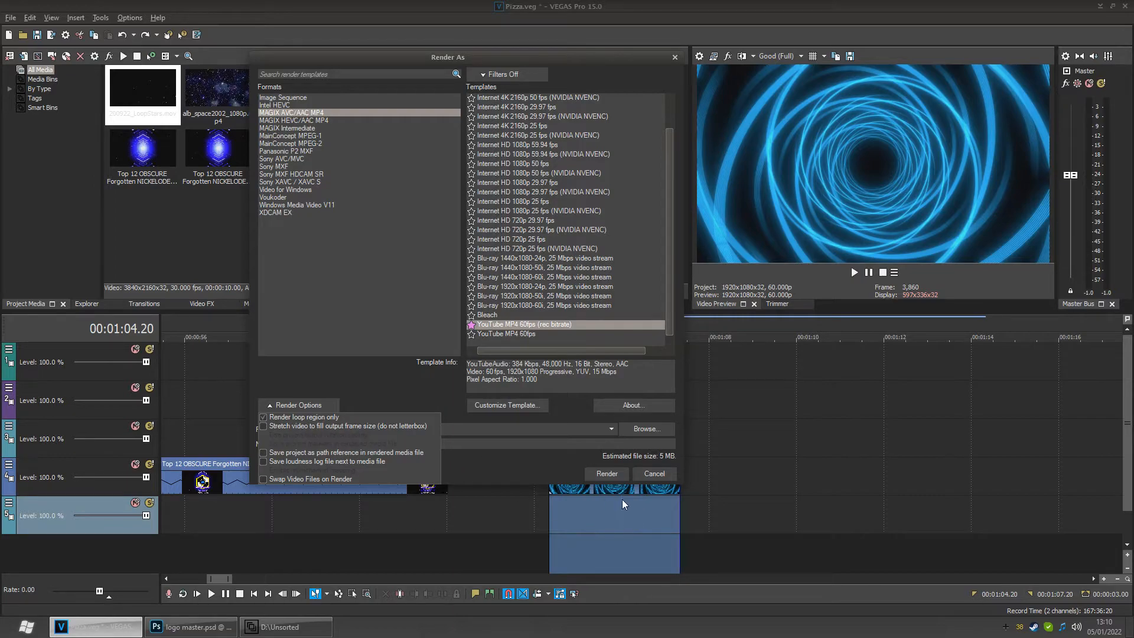
click(273, 409)
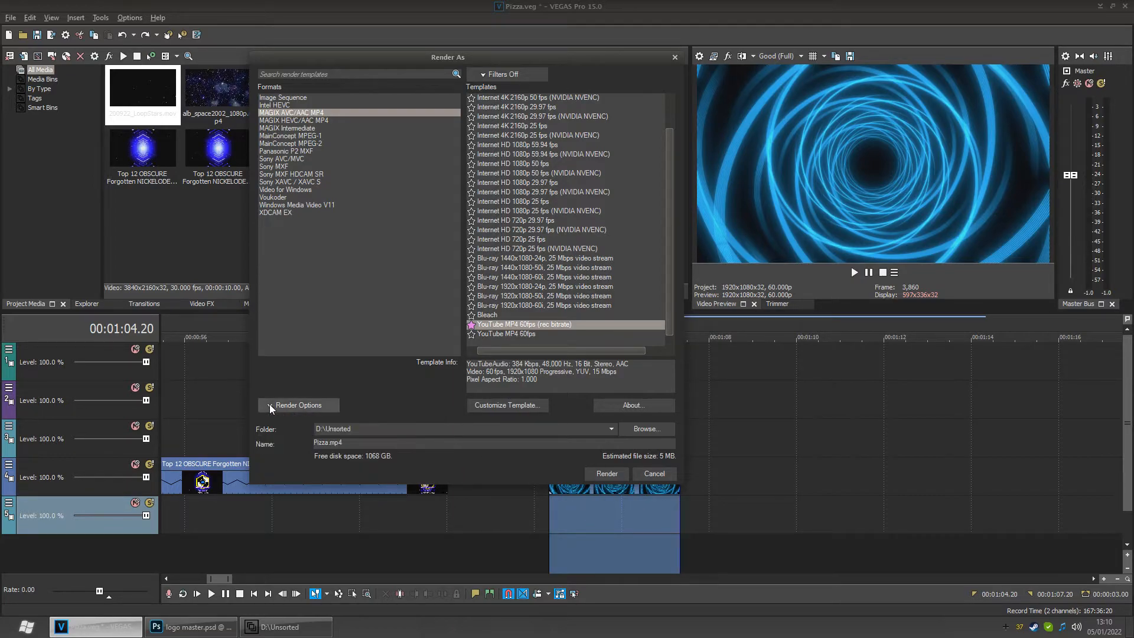
click(496, 334)
click(503, 326)
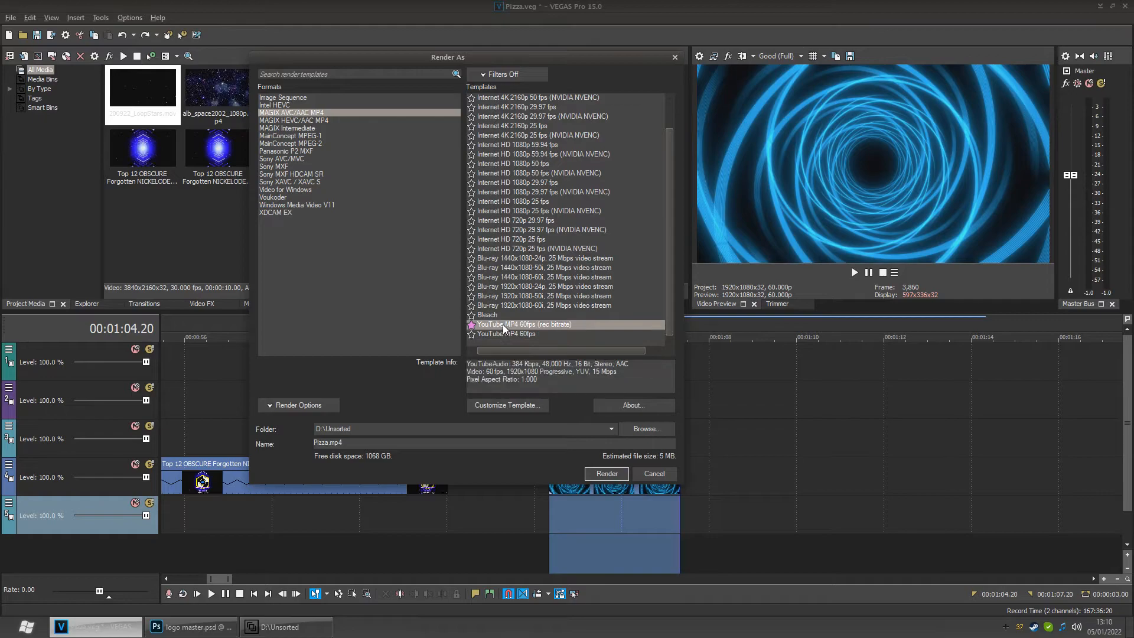
- Open the template customization settings and inspect the video profile options
click(501, 407)
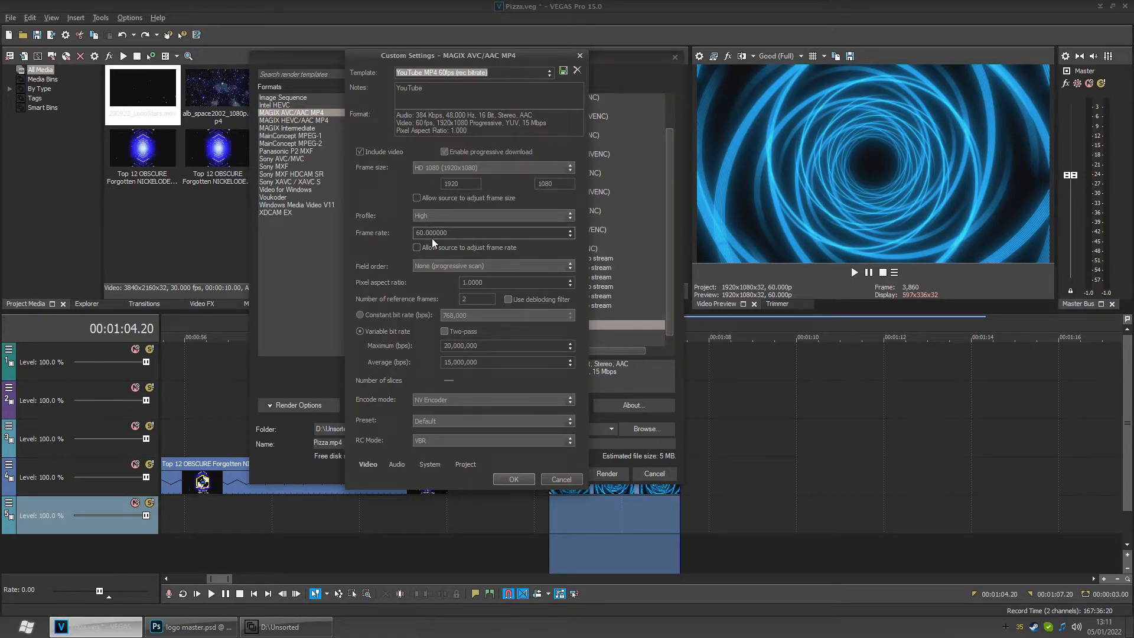
click(568, 215)
click(569, 215)
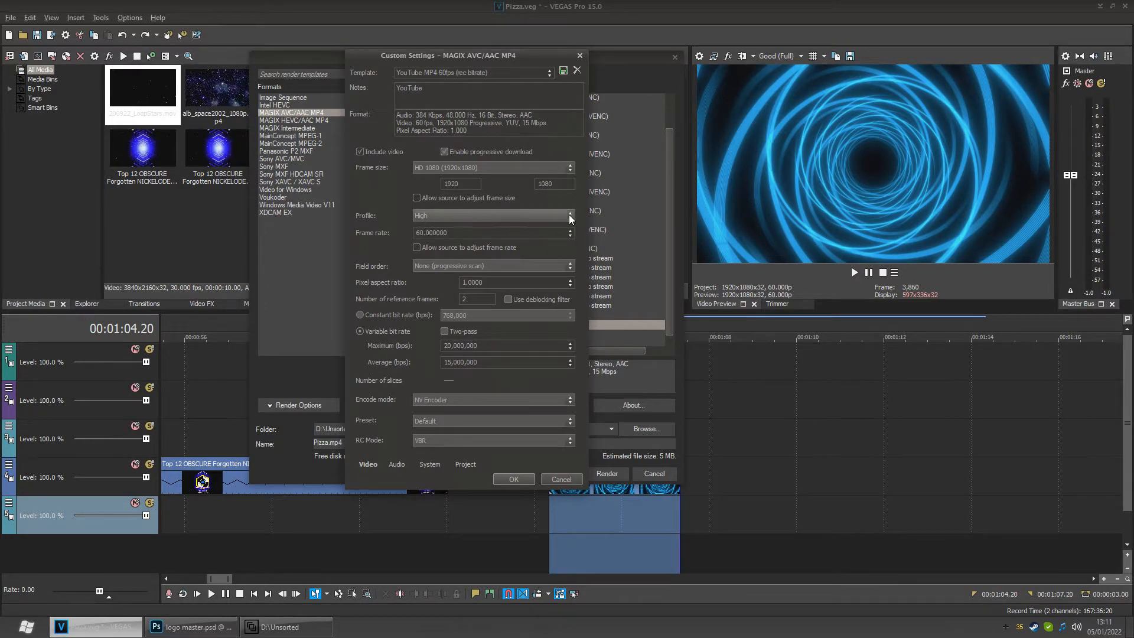
click(457, 216)
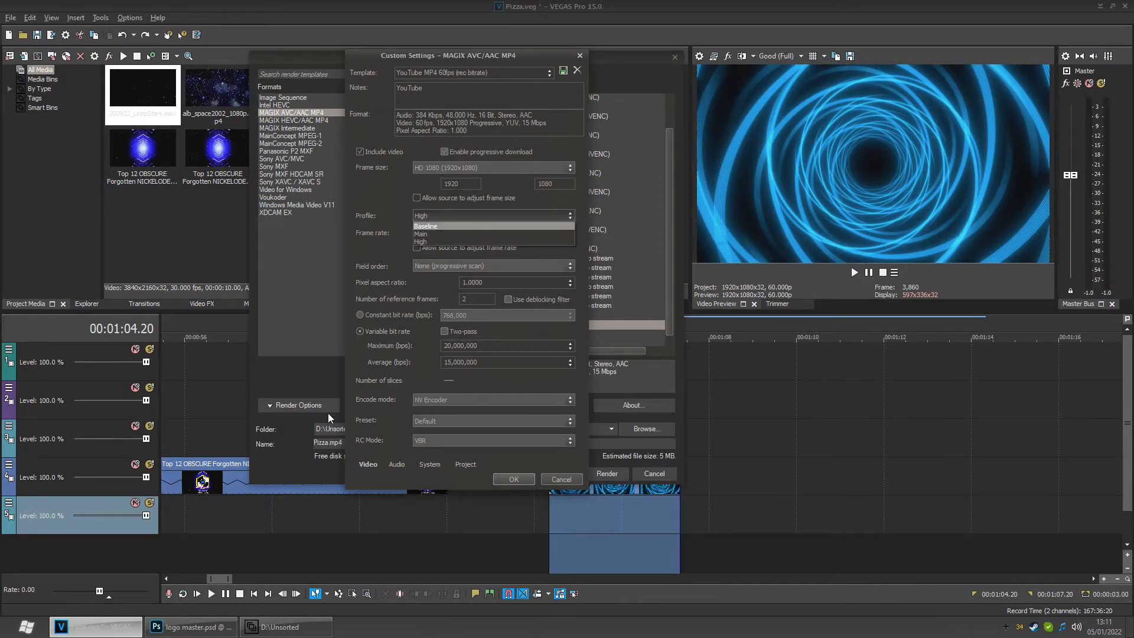
click(370, 210)
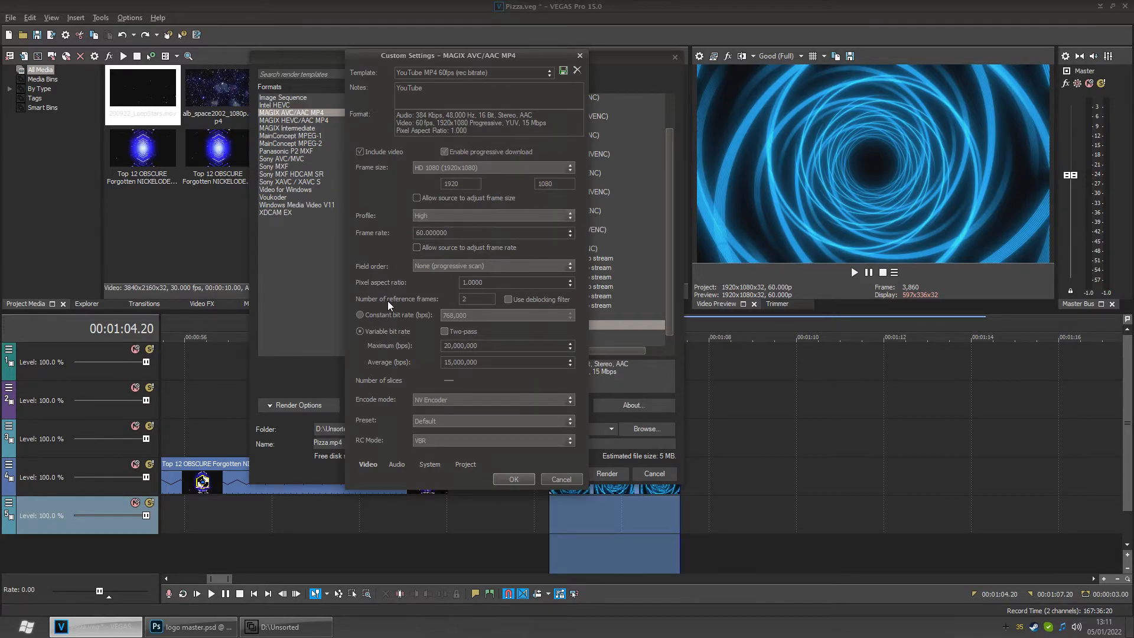
- Inspect the pixel aspect ratio options, keeping 1.0000
click(569, 283)
click(570, 283)
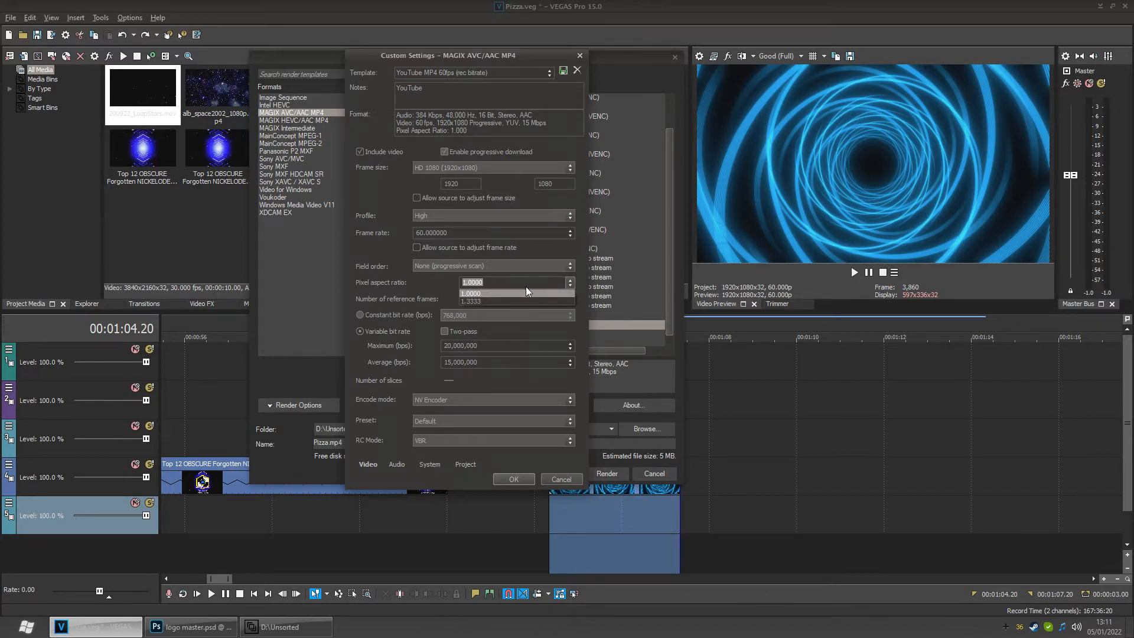
click(487, 293)
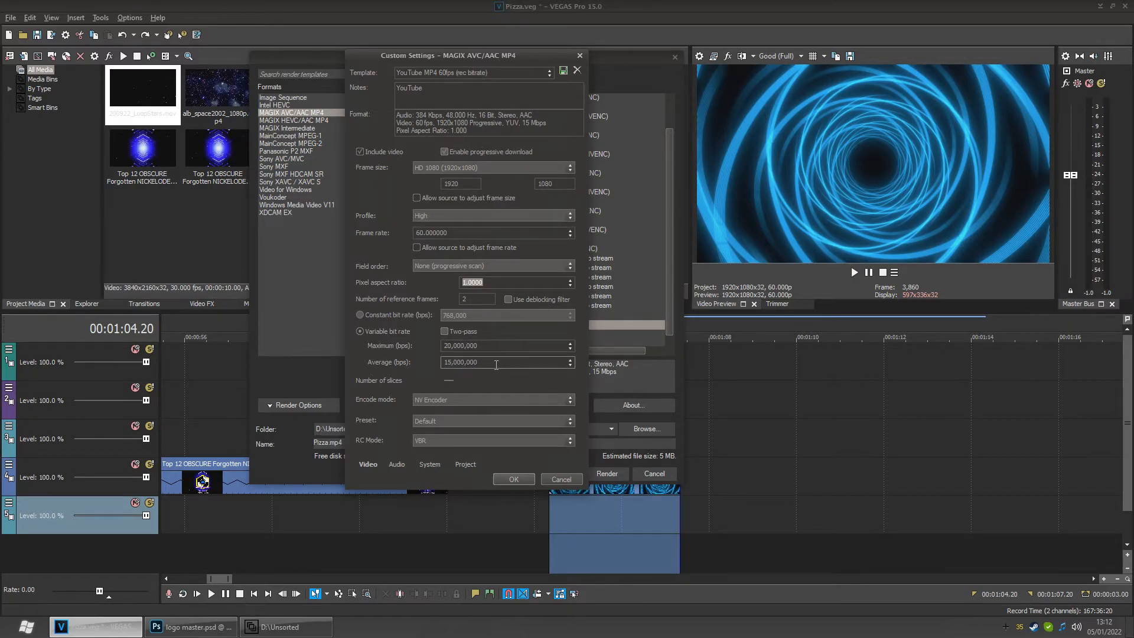
- Switch the encode mode to MainConcept AVC and back to NV Encoder
click(442, 399)
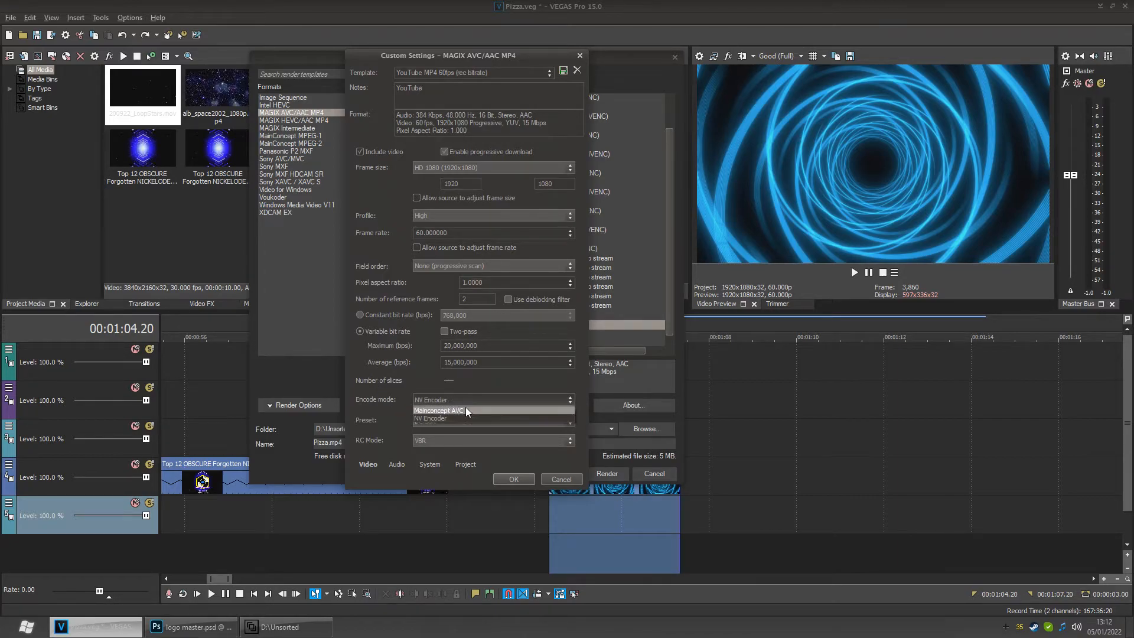
click(460, 411)
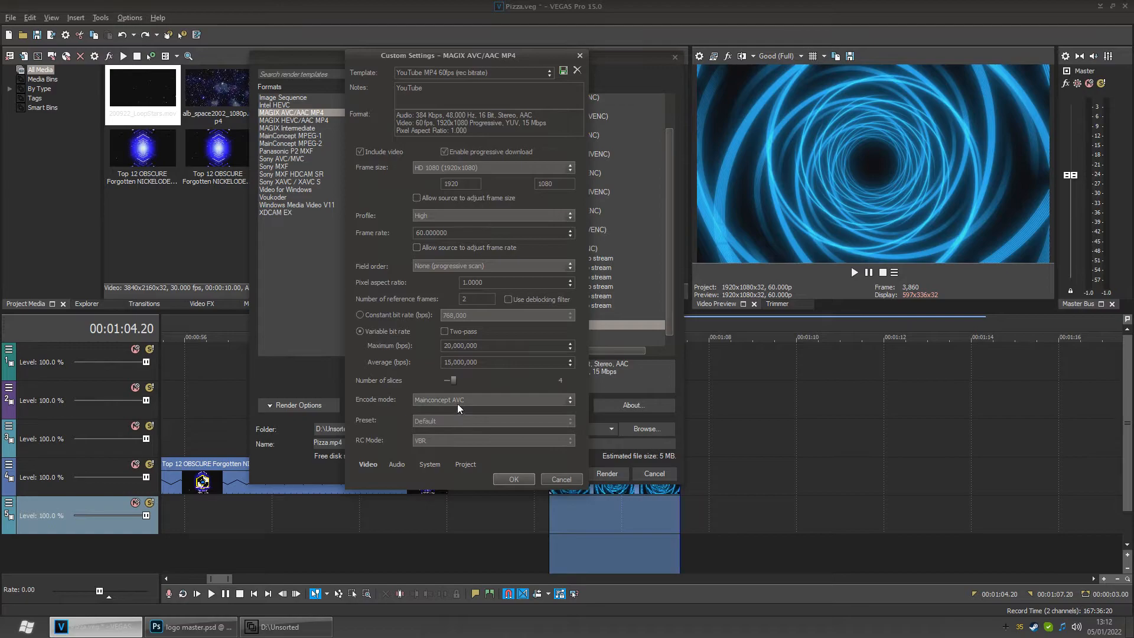
click(463, 400)
click(444, 416)
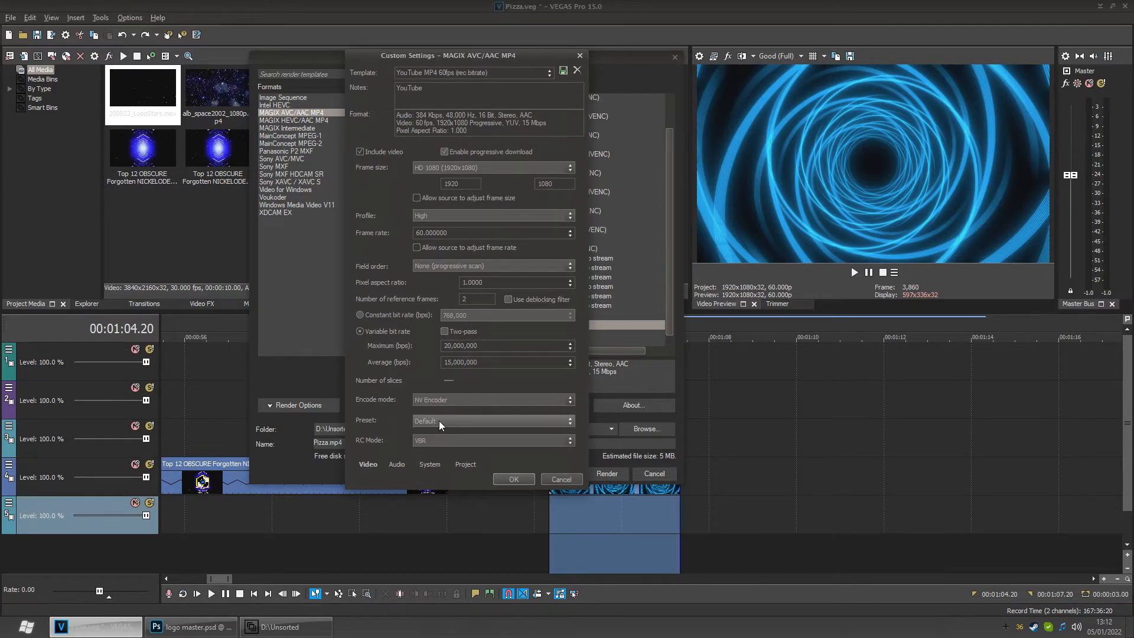
- Review the Preset and RC Mode options, leaving Default and VBR selected
click(467, 420)
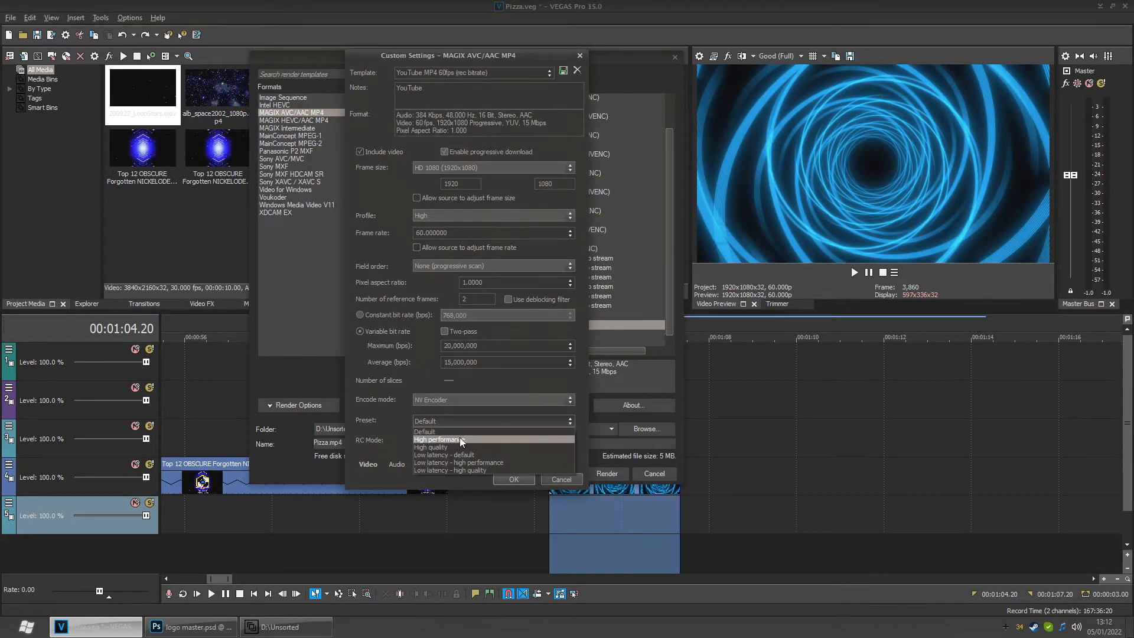
click(460, 432)
click(436, 423)
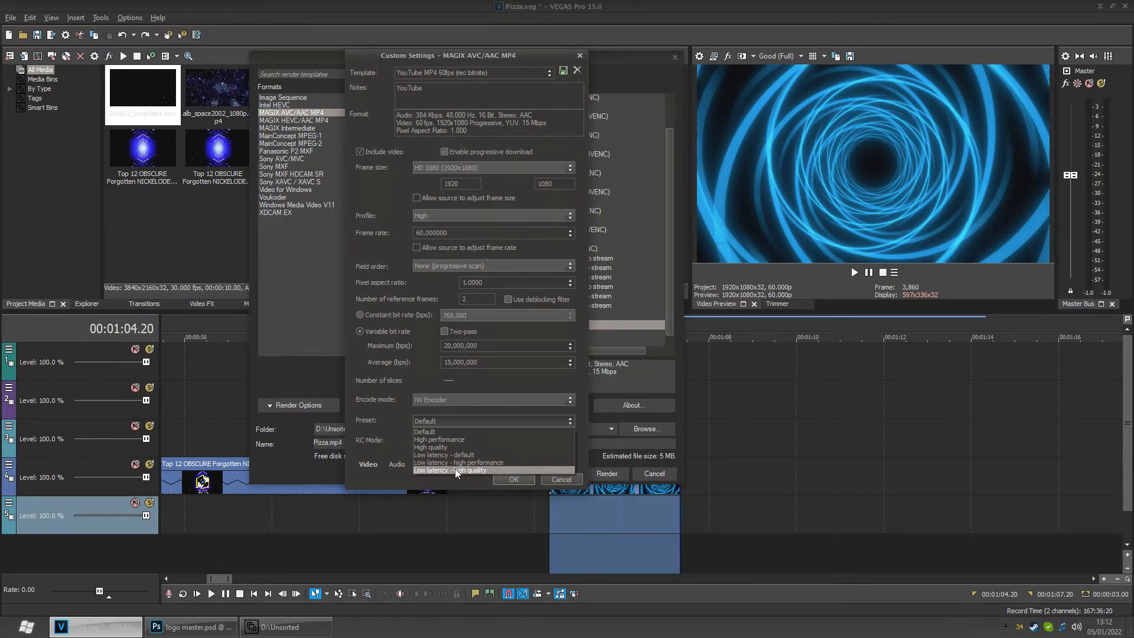
click(460, 418)
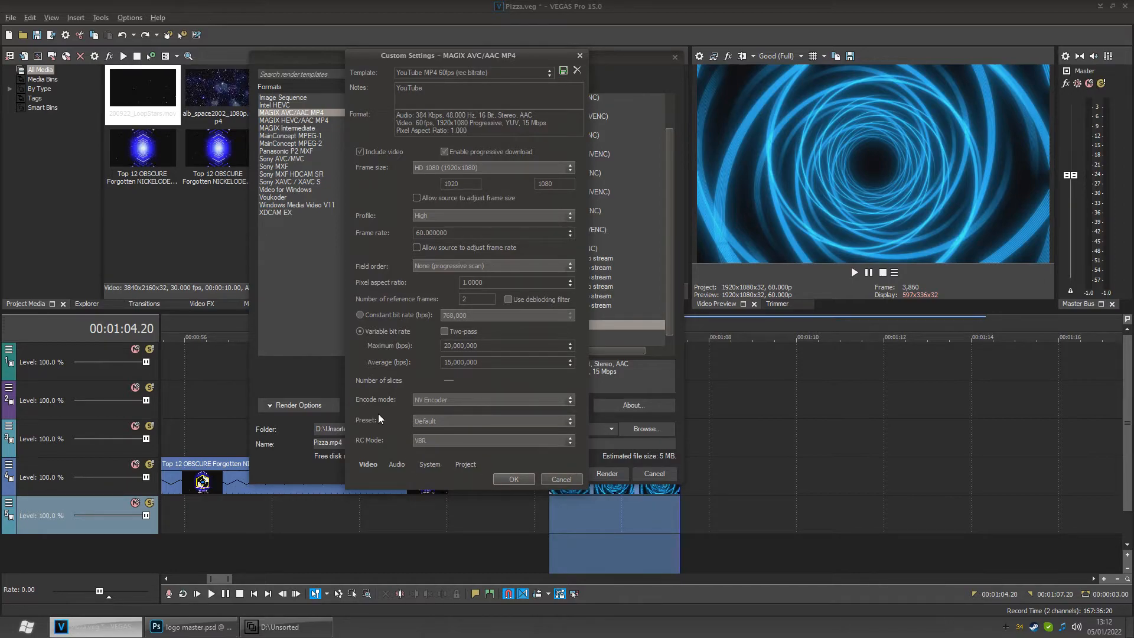
click(433, 442)
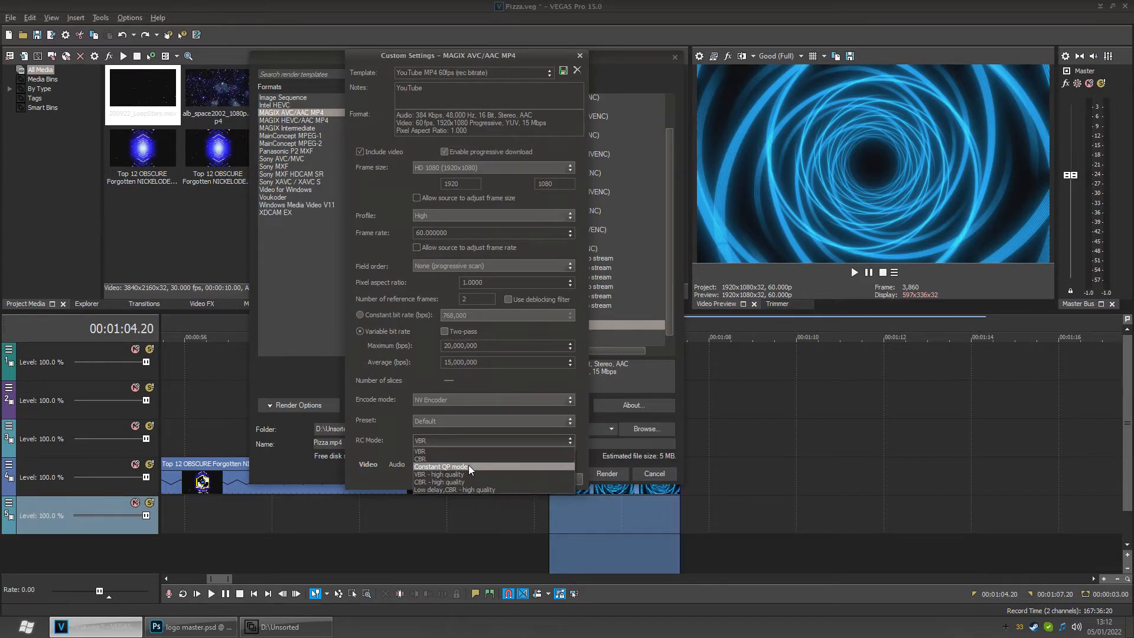
click(449, 441)
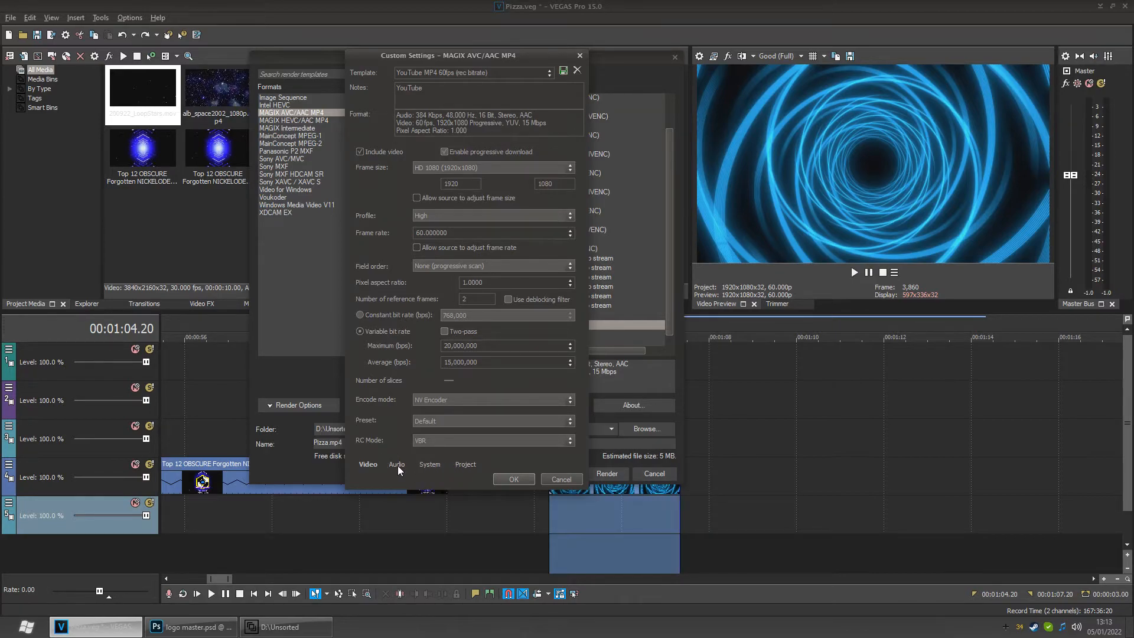
- Check the project color space setting, then cancel the custom settings and the render dialog
click(465, 464)
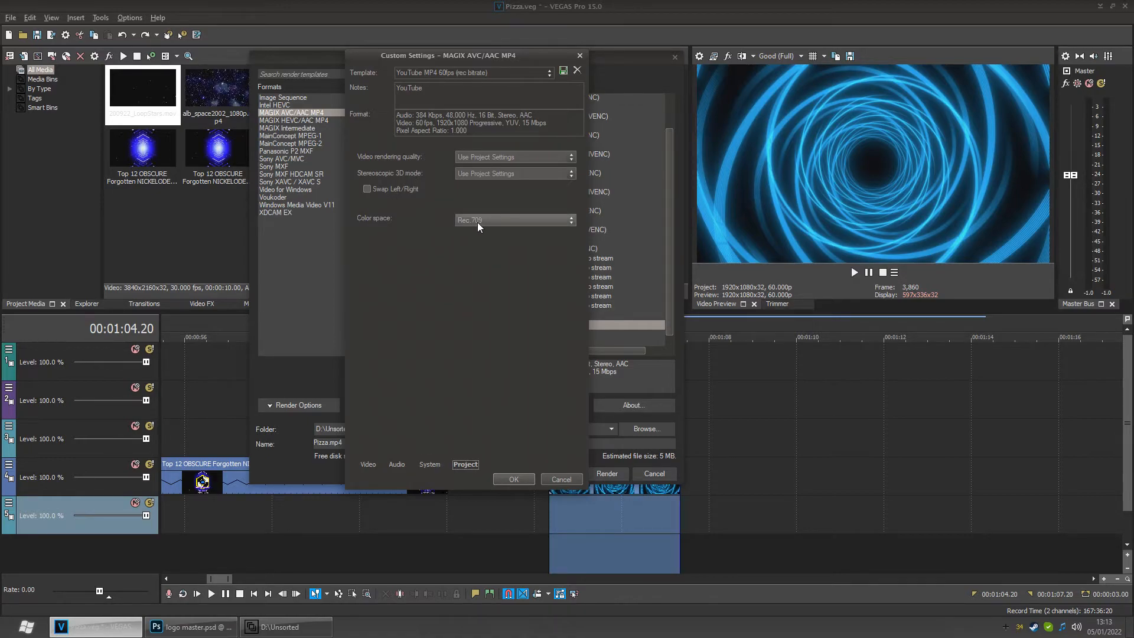
click(499, 218)
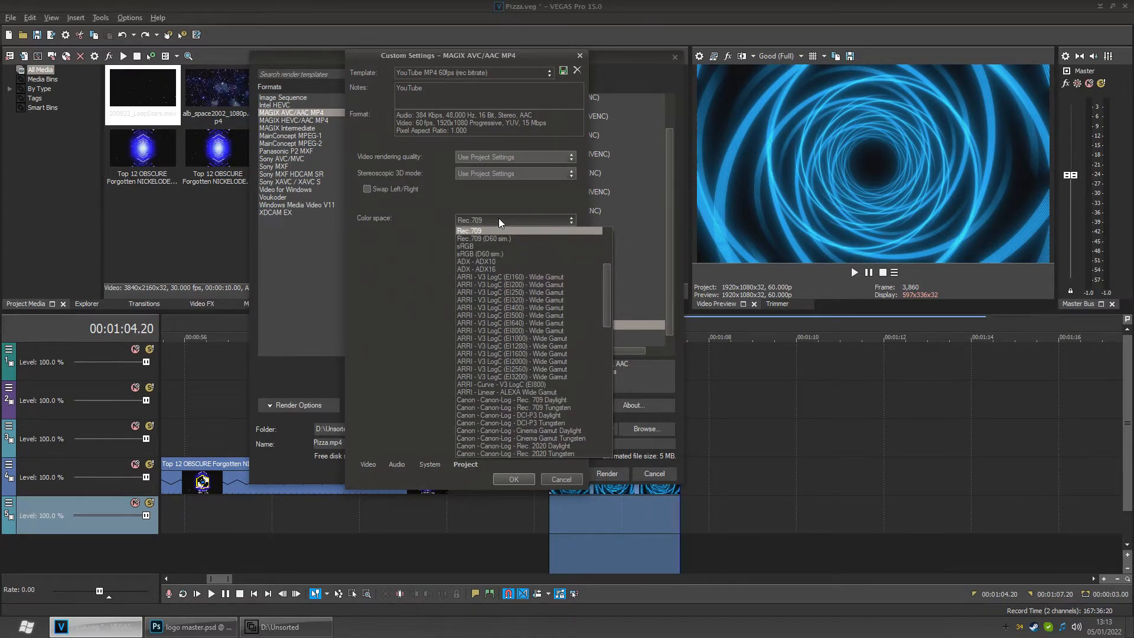
click(499, 219)
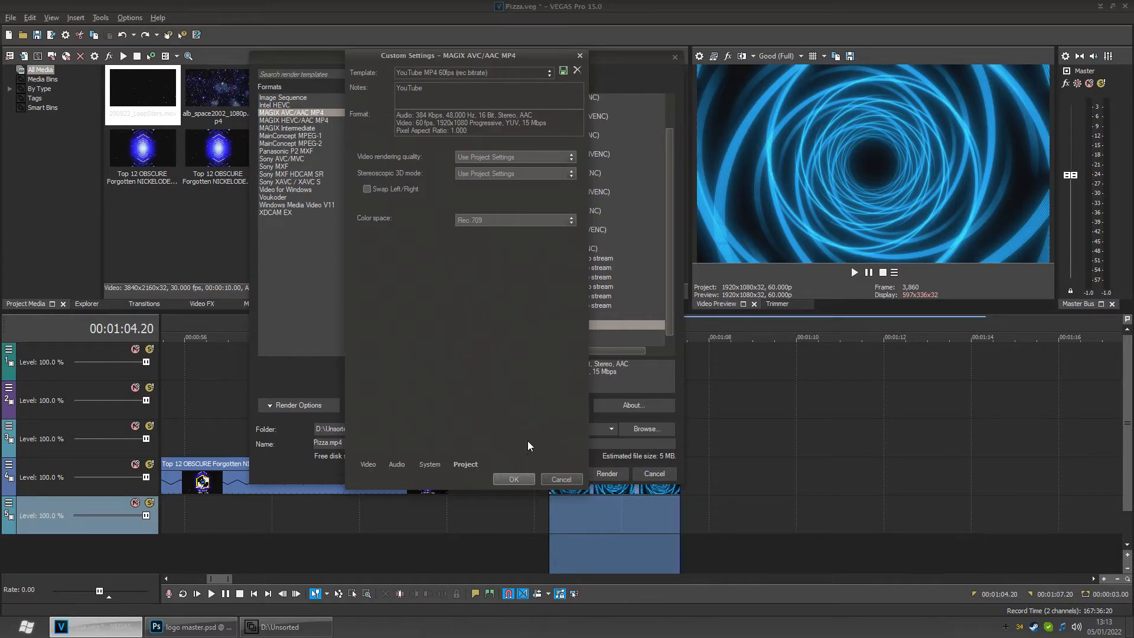
click(558, 478)
click(634, 473)
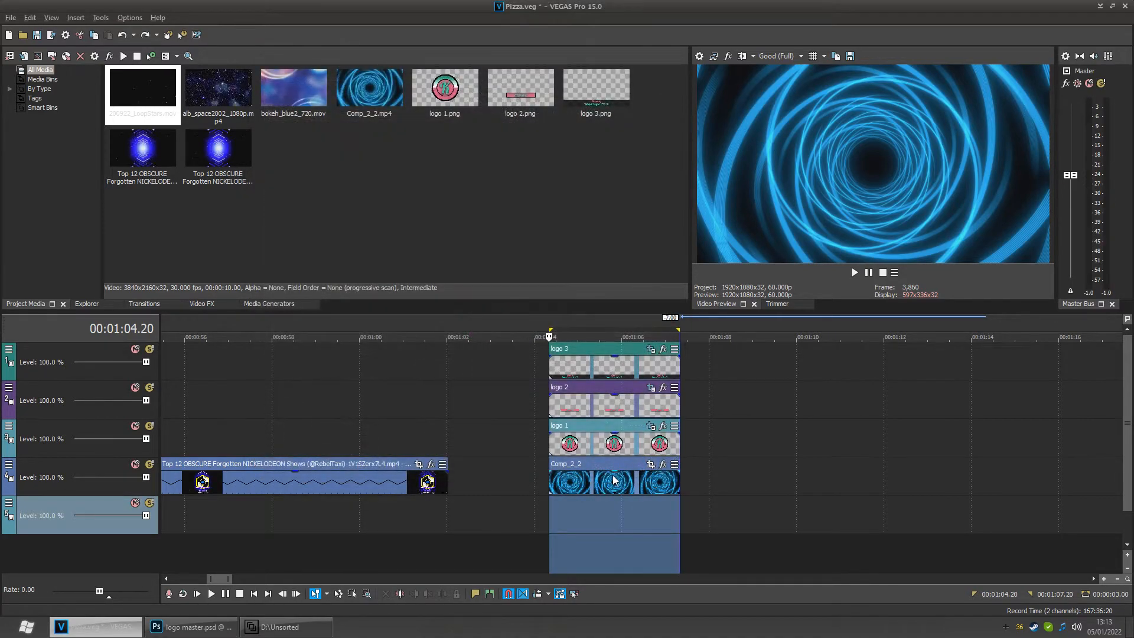
- Solo the track holding the Comp_2_2 tunnel background event
click(627, 539)
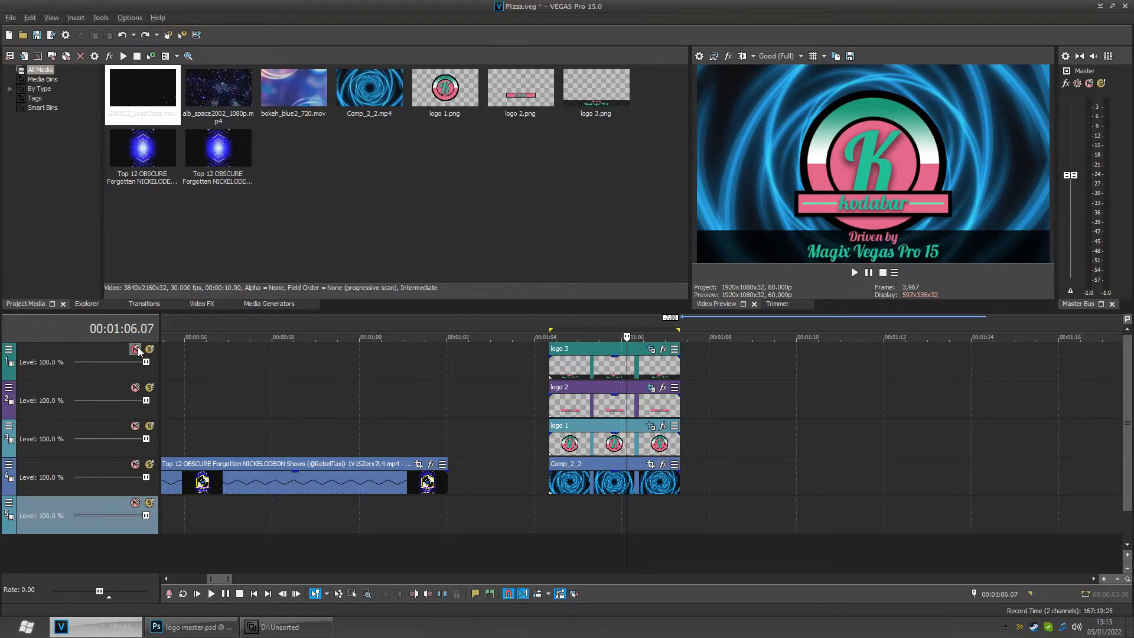
click(150, 465)
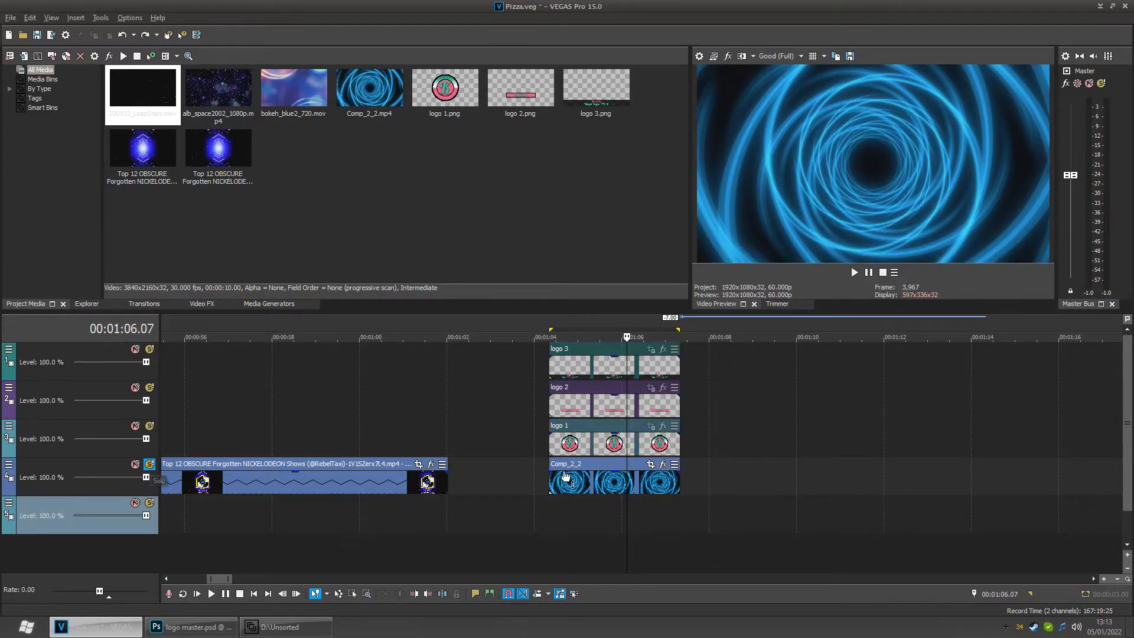
click(646, 508)
- Add the VEGAS Levels effect to the Comp_2_2 event
click(662, 464)
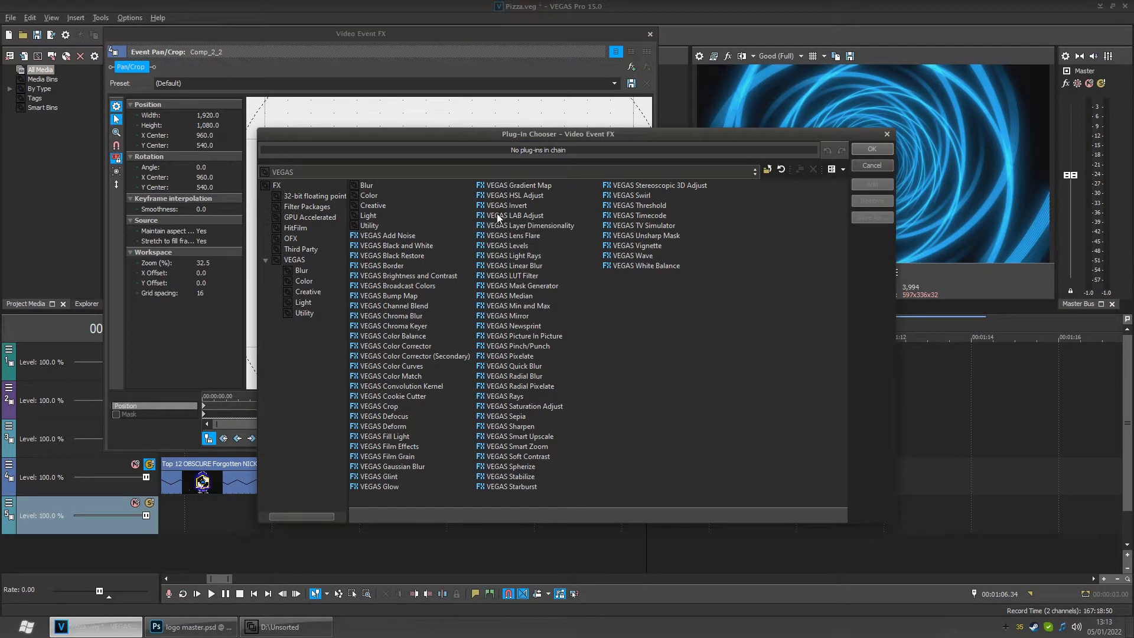
click(507, 246)
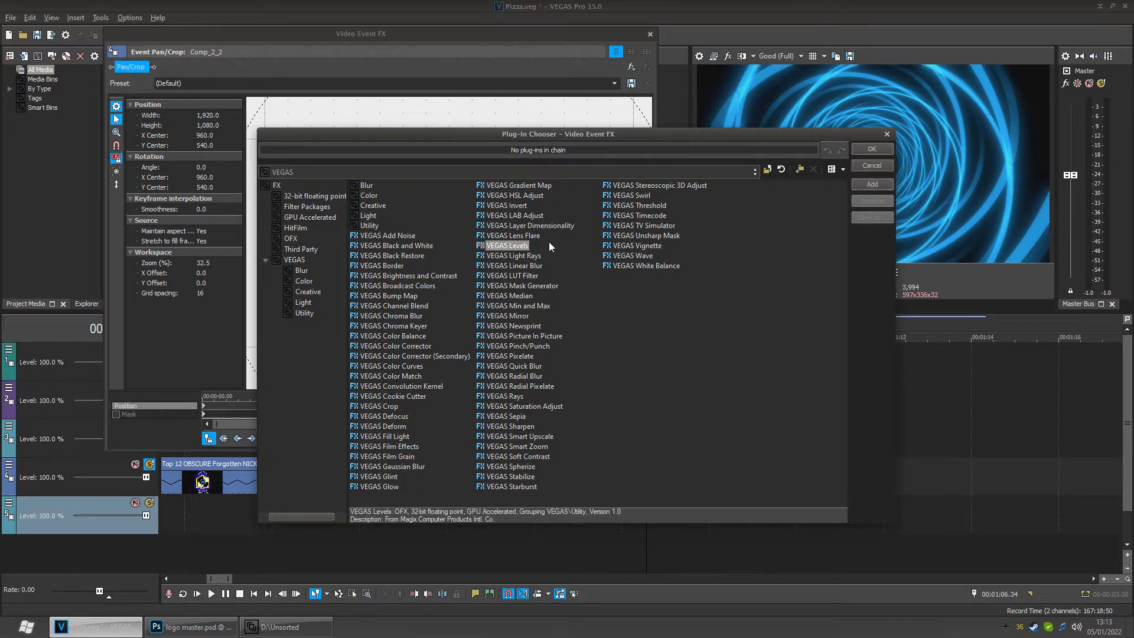
click(871, 148)
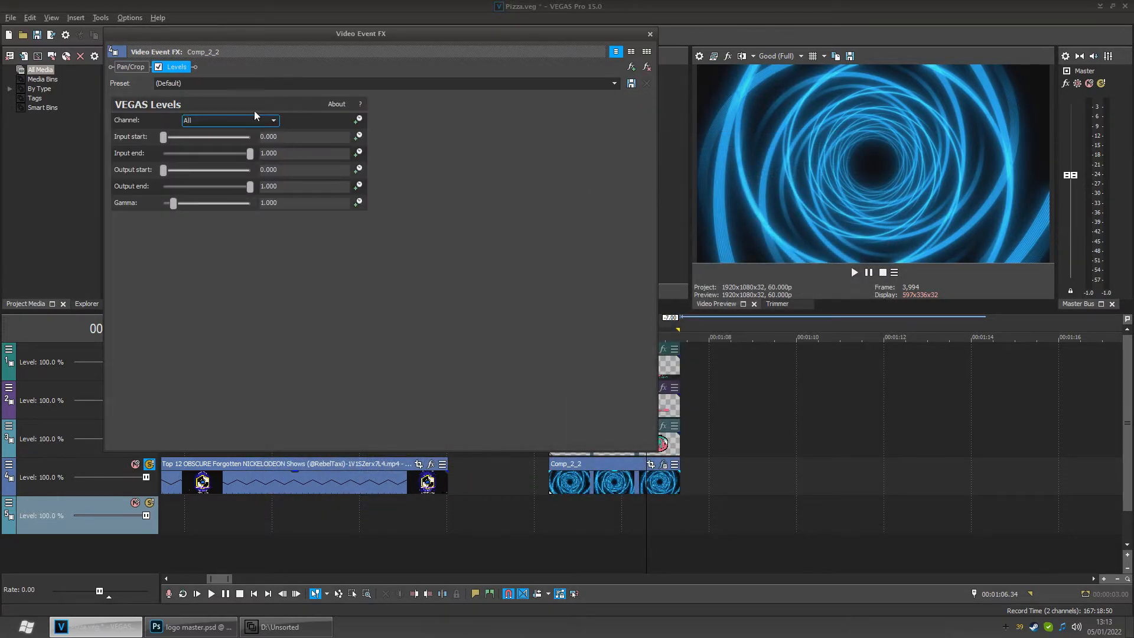
- Try the Computer RGB to Studio RGB and Studio RGB to Computer RGB Levels presets, then return to Default
click(613, 83)
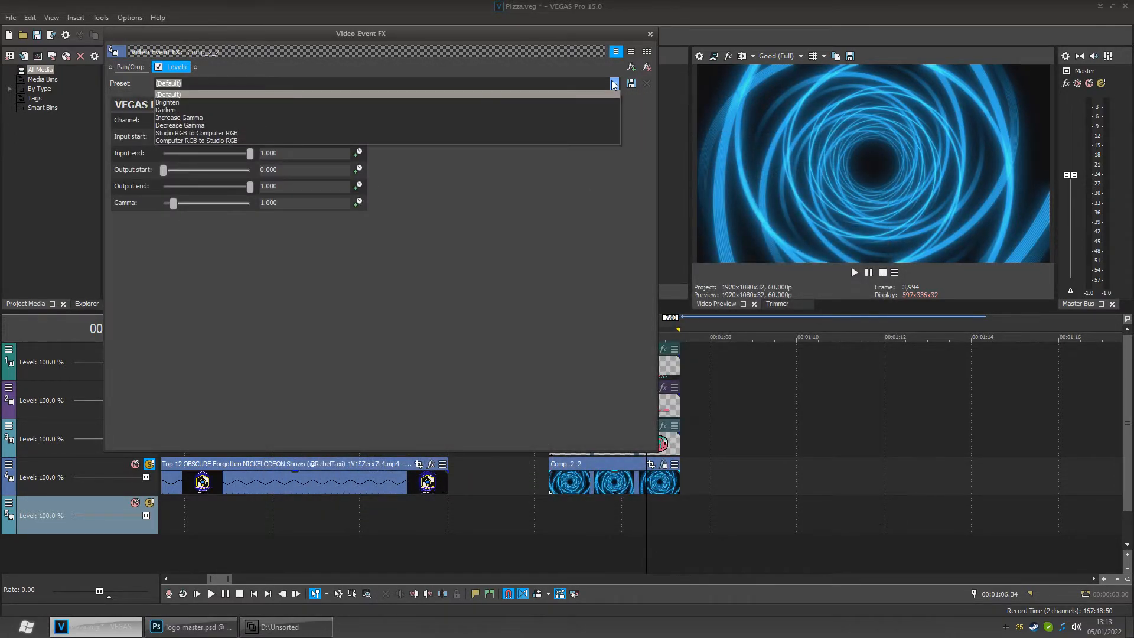
click(246, 139)
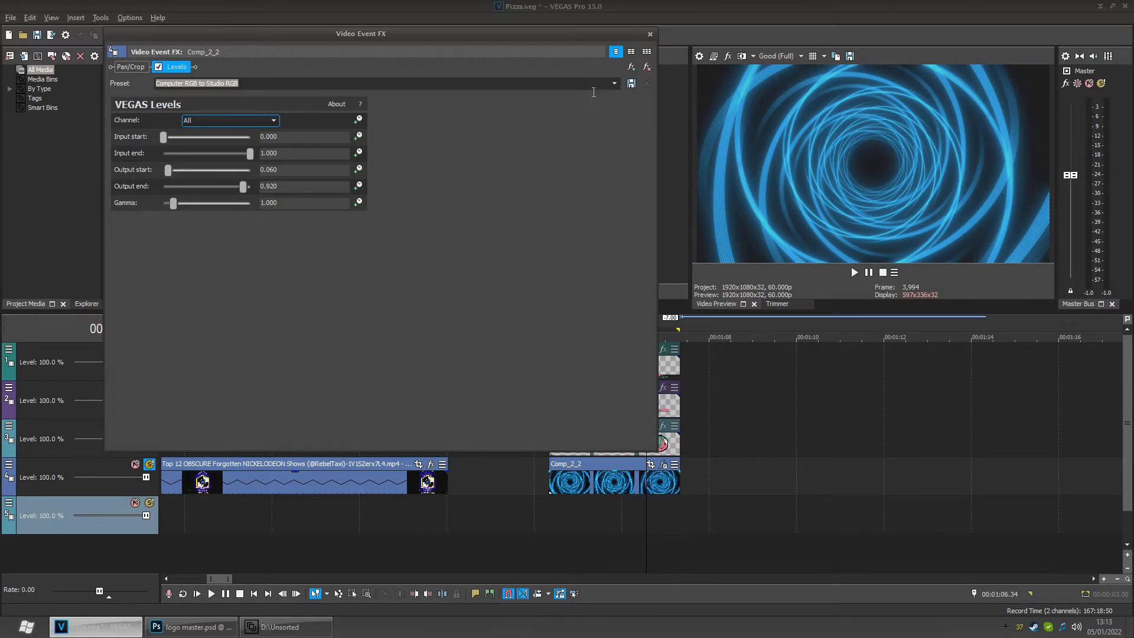
click(614, 83)
click(295, 136)
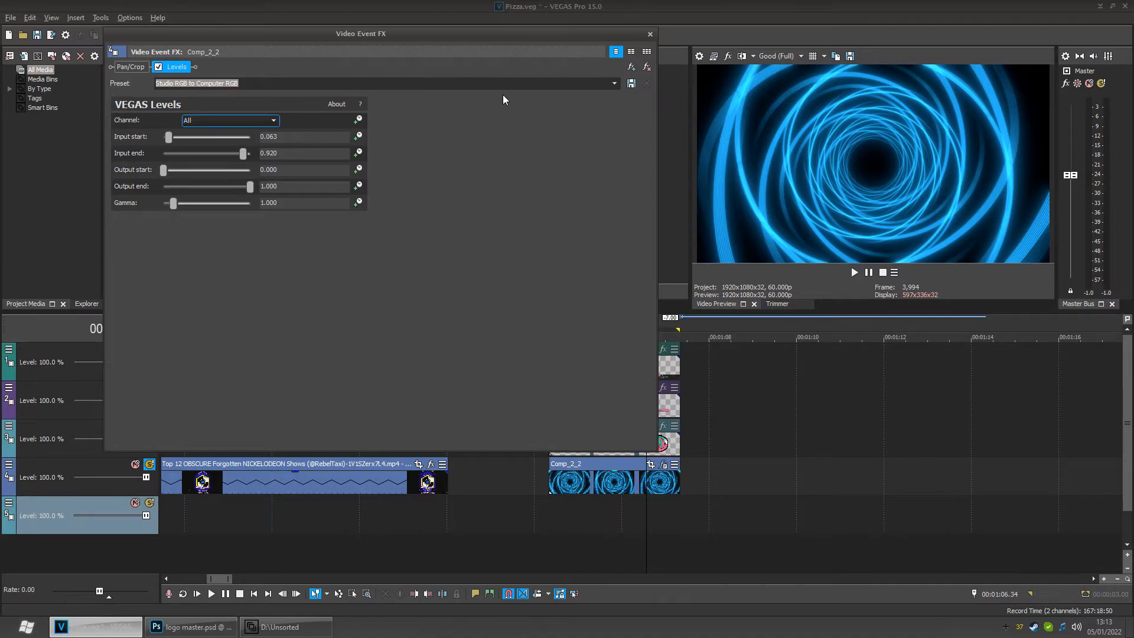
click(615, 83)
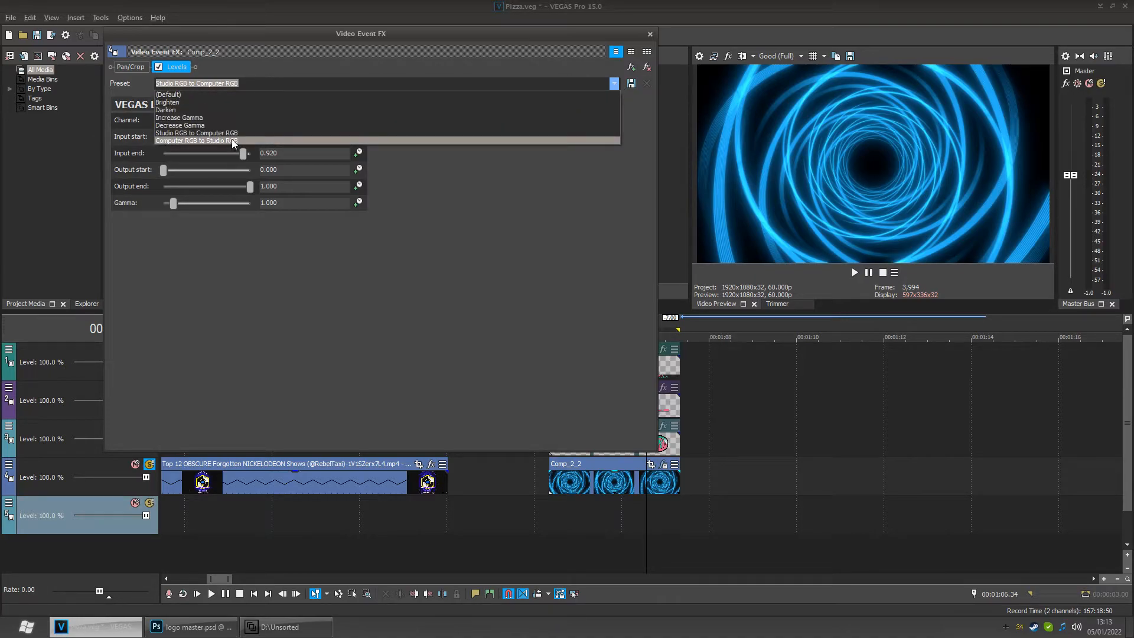
click(246, 96)
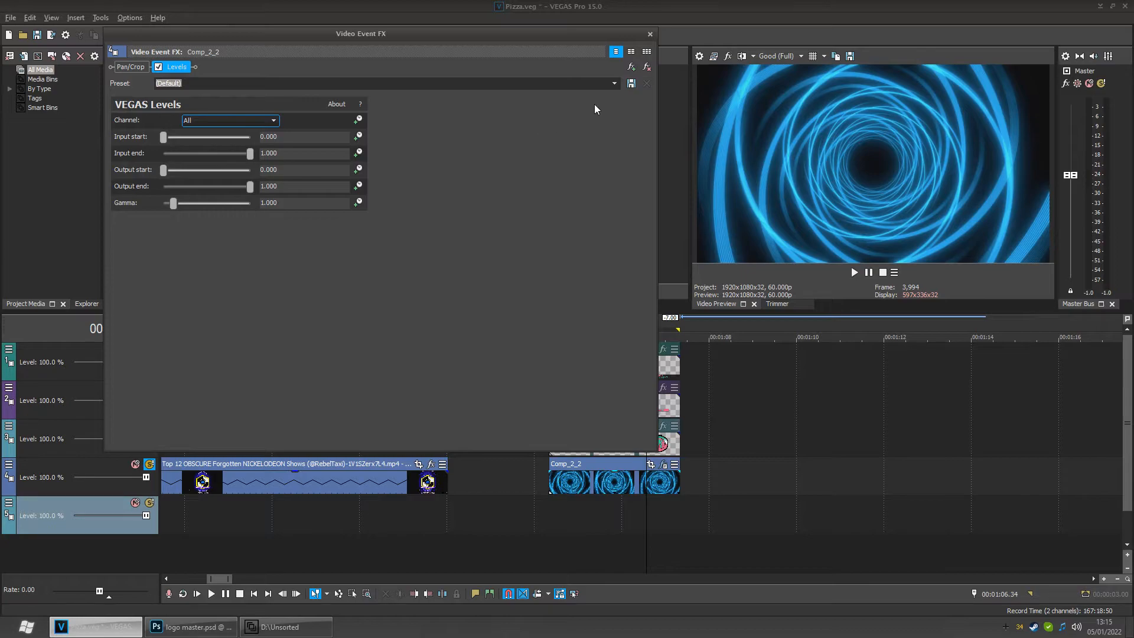
- Compare the two RGB conversion presets again, restore the Default preset, and close the event FX window
click(613, 83)
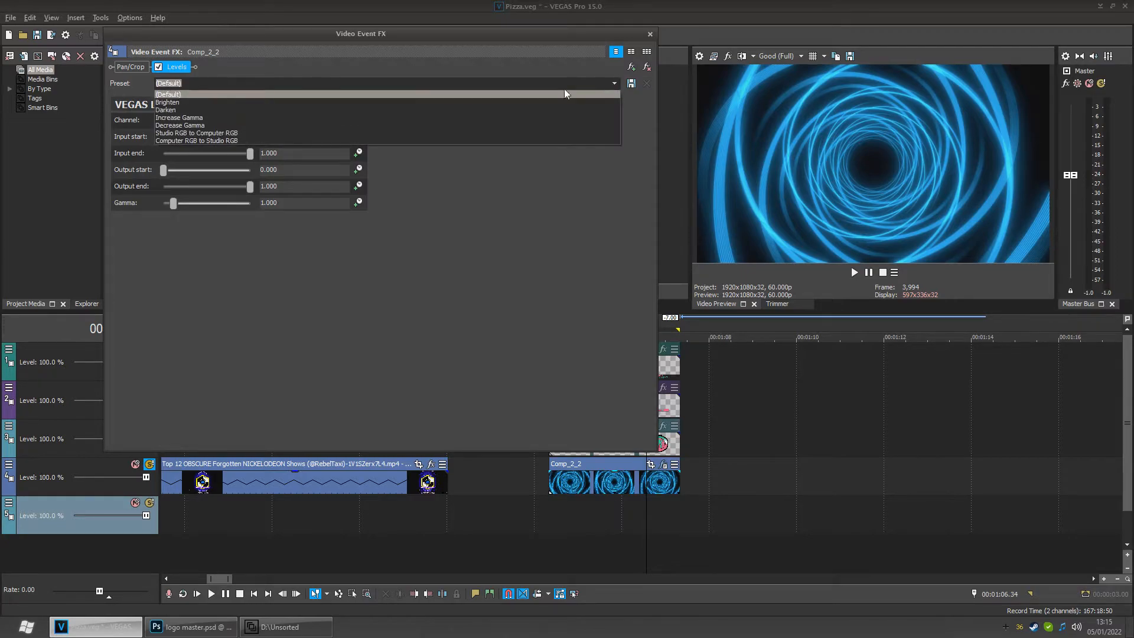
click(278, 141)
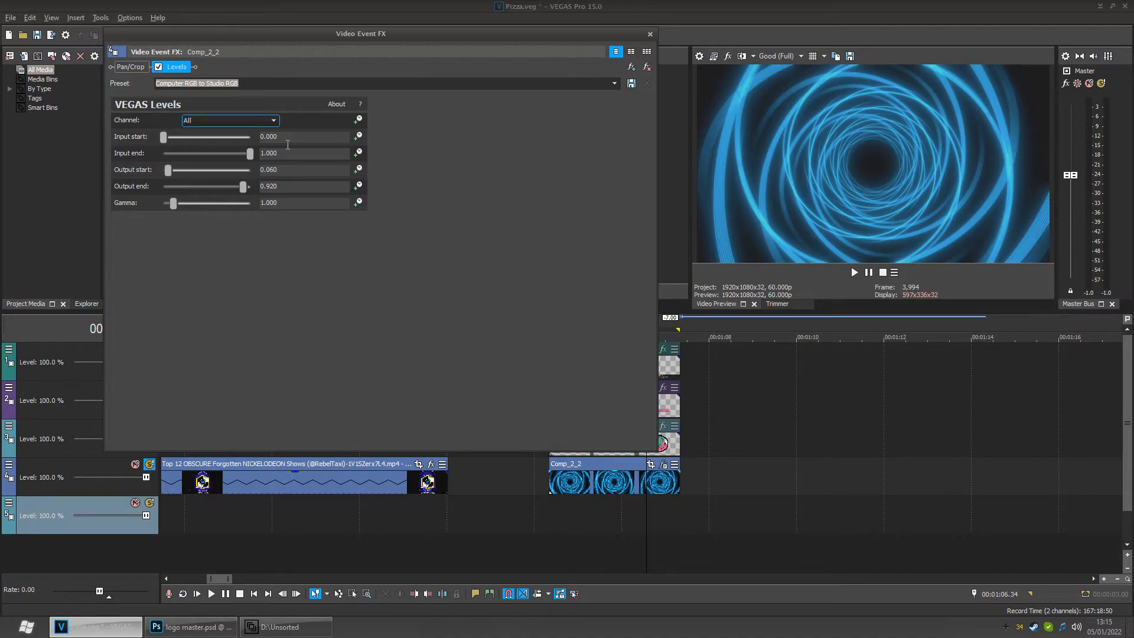
click(613, 84)
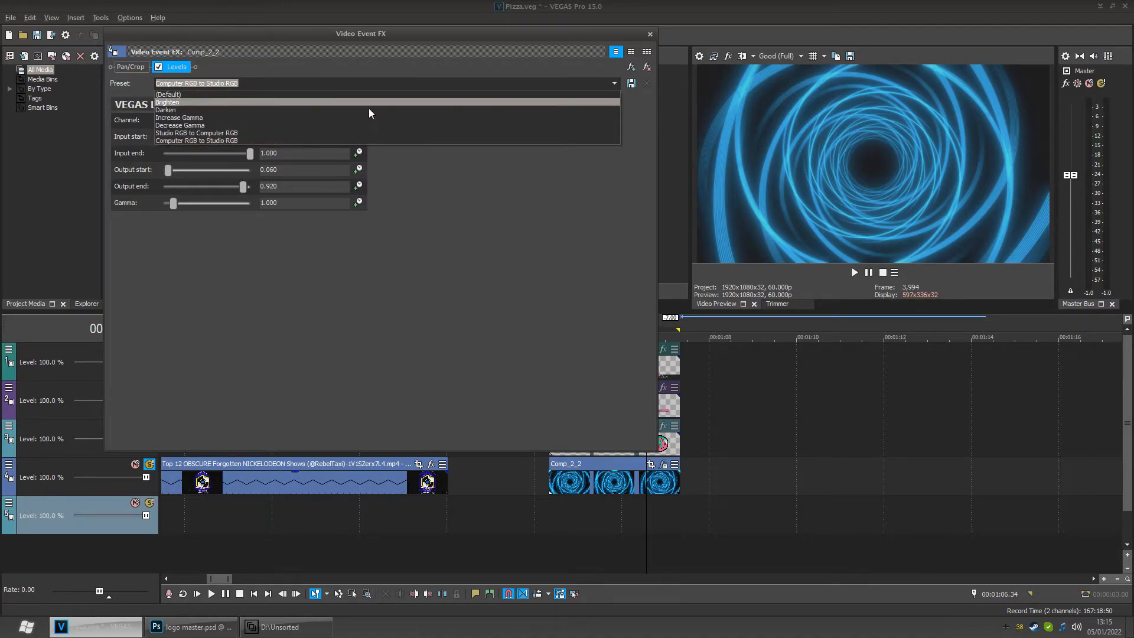
click(234, 134)
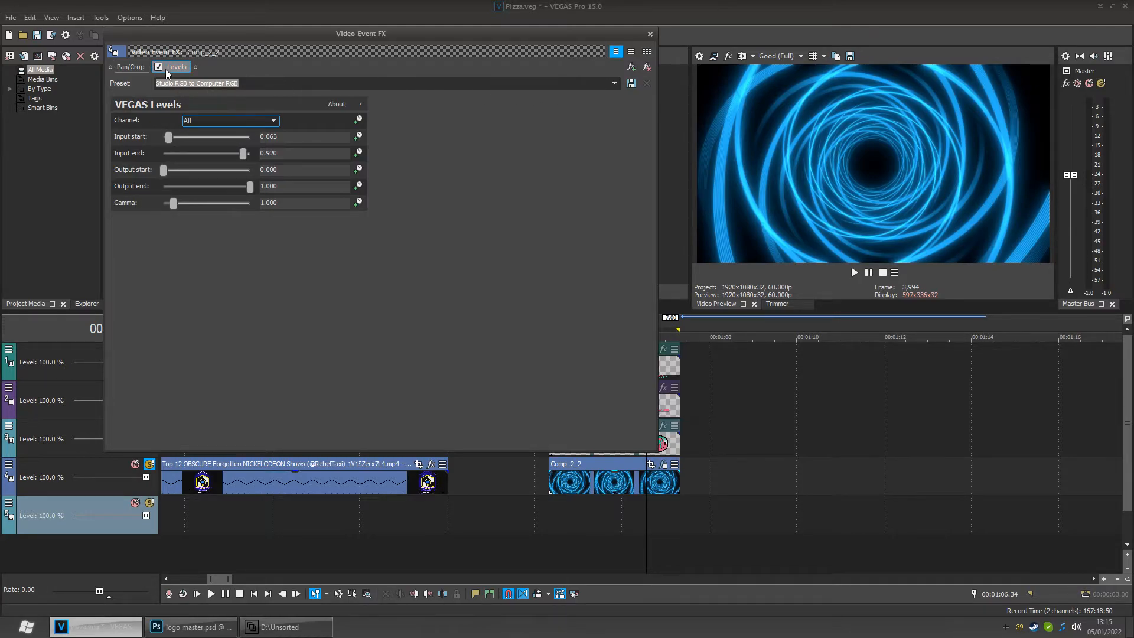
click(615, 83)
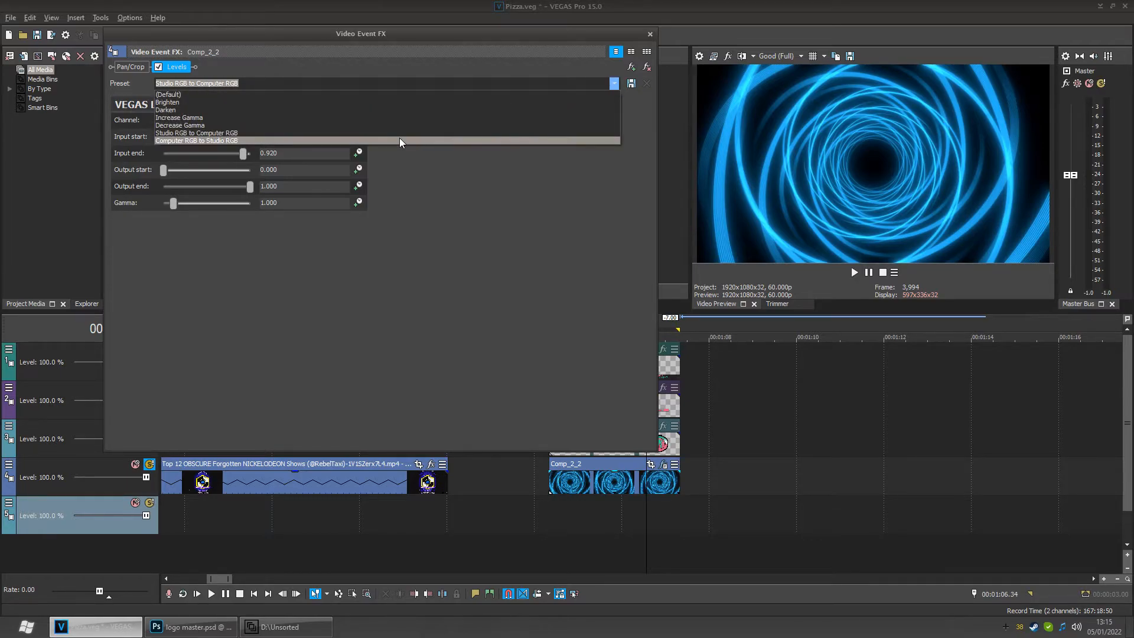
click(400, 140)
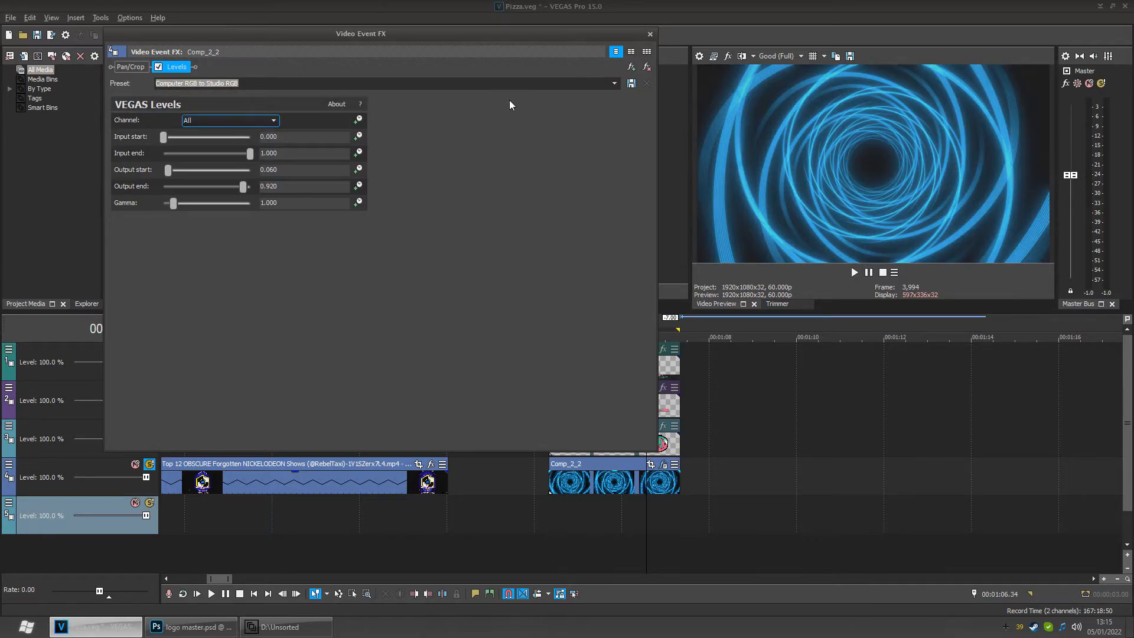
click(614, 85)
click(320, 97)
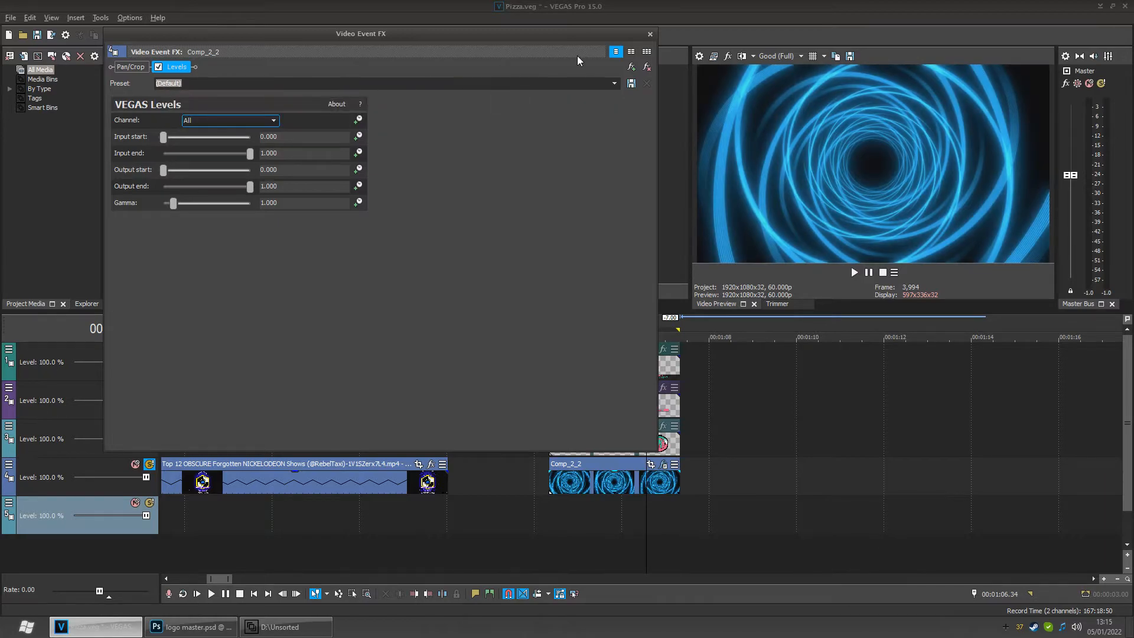
click(649, 33)
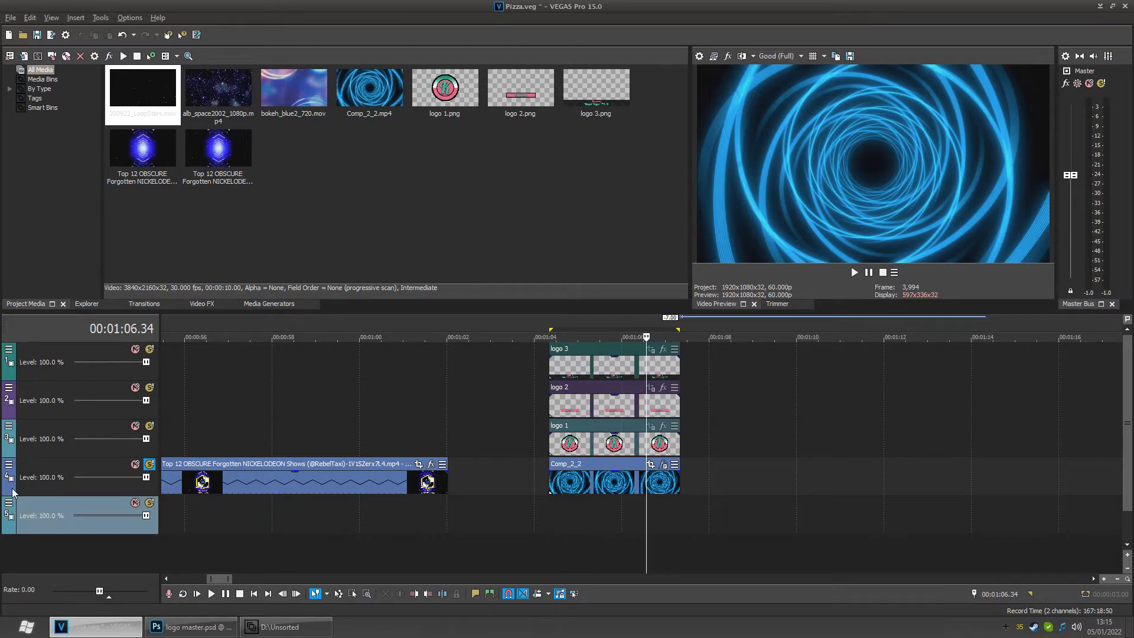
right_click(10, 471)
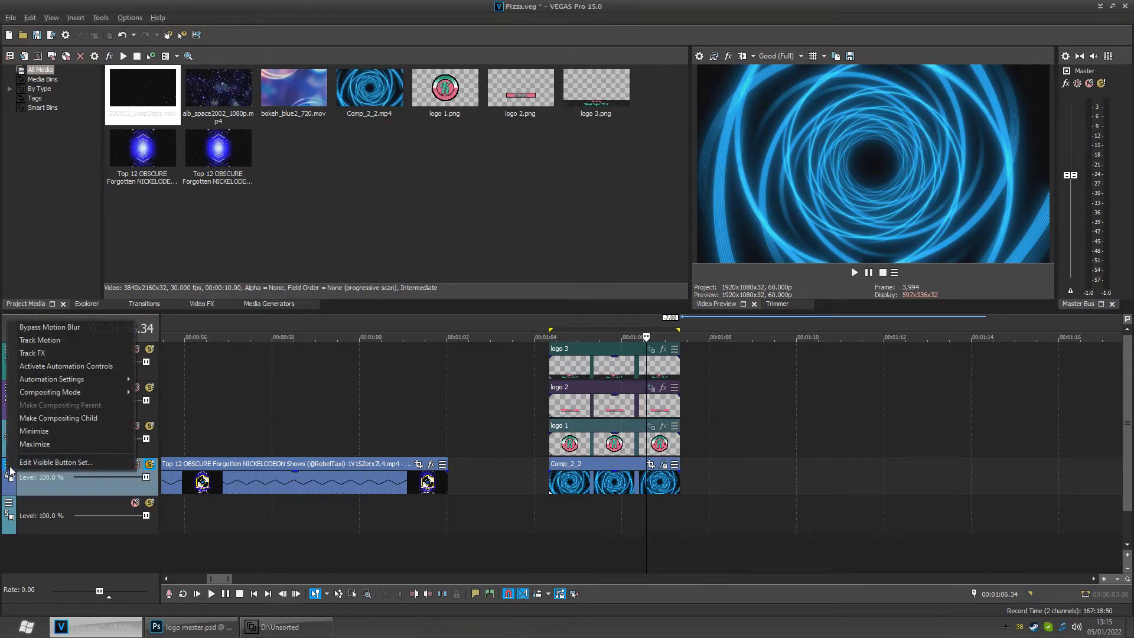
click(89, 354)
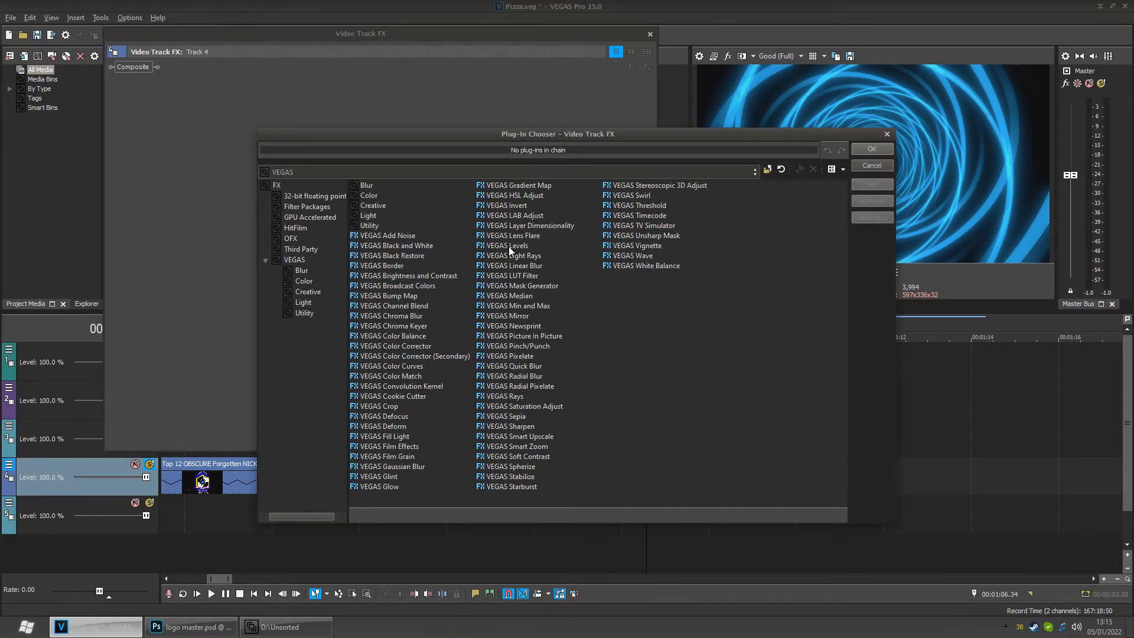
click(867, 169)
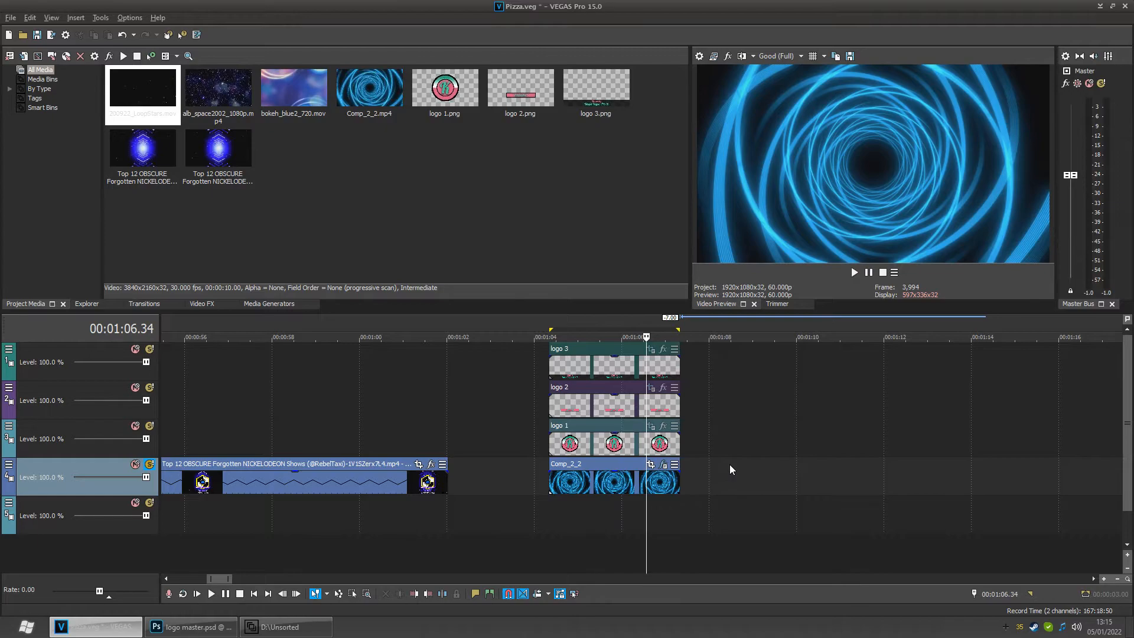
- Review the project's video properties
click(697, 56)
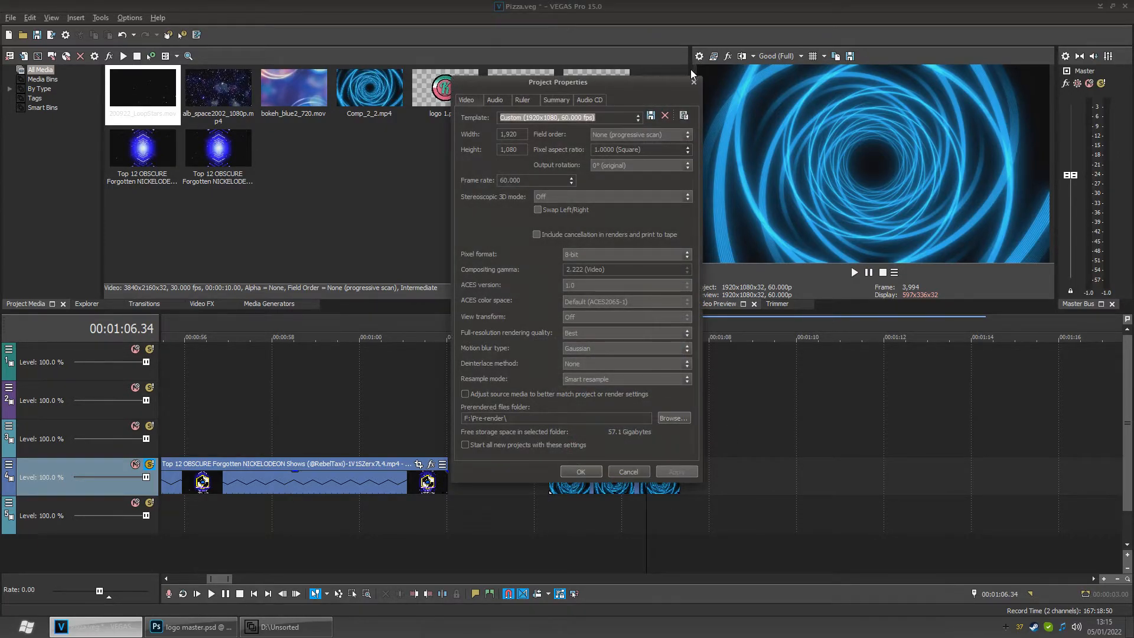
click(695, 81)
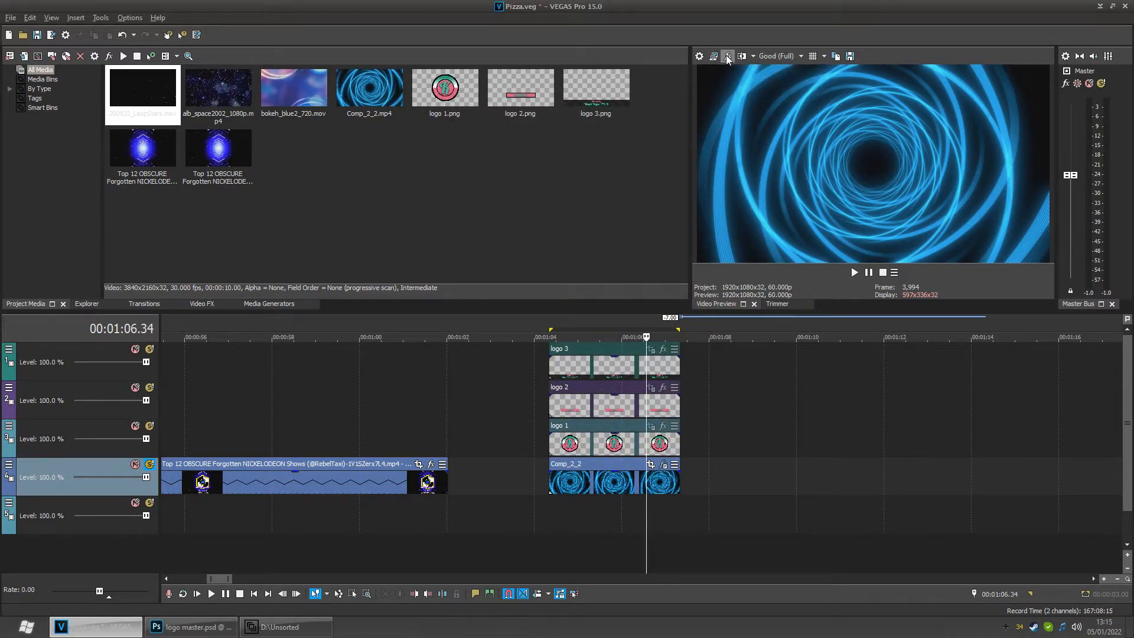
- Add the VEGAS Levels effect to the video output FX chain and move its window aside
click(727, 56)
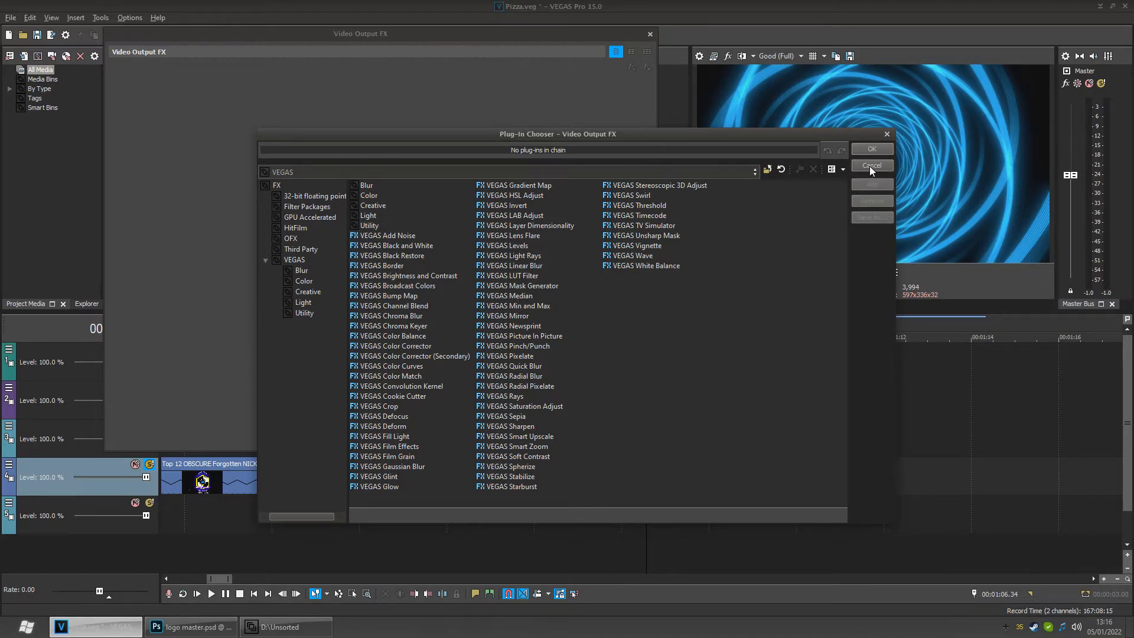
click(520, 246)
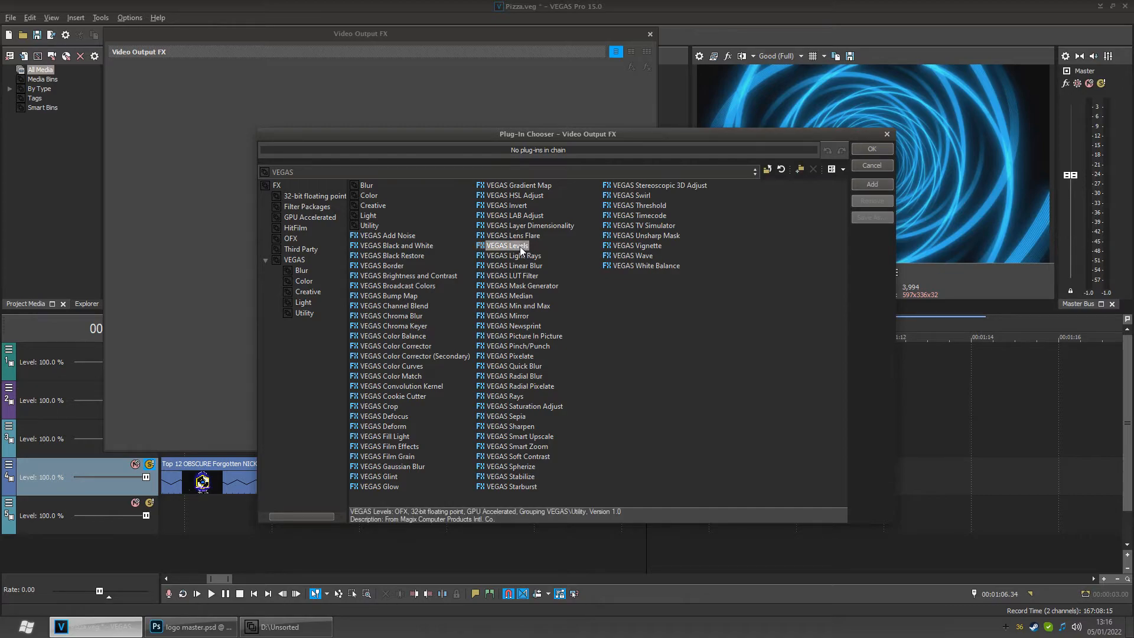
double_click(519, 247)
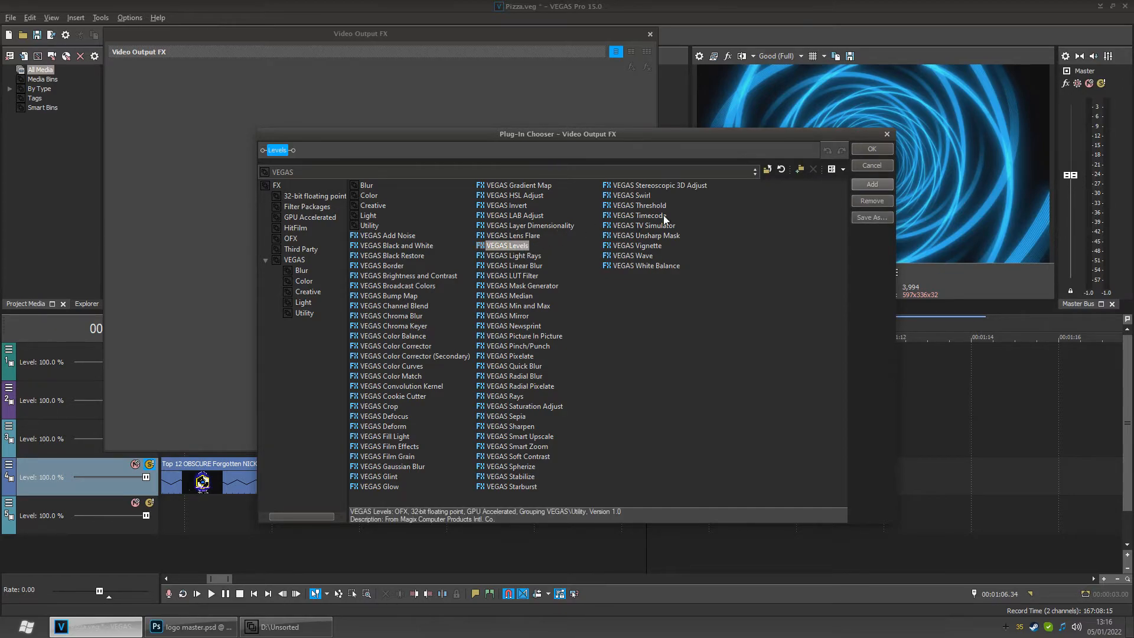
click(867, 151)
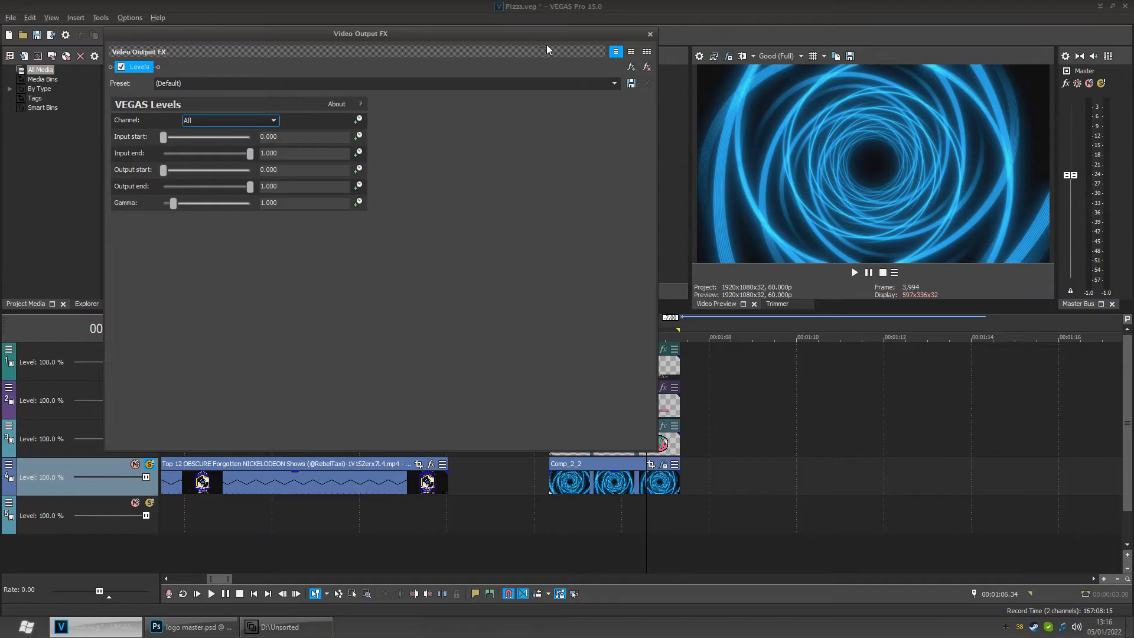
drag(511, 44, 617, 28)
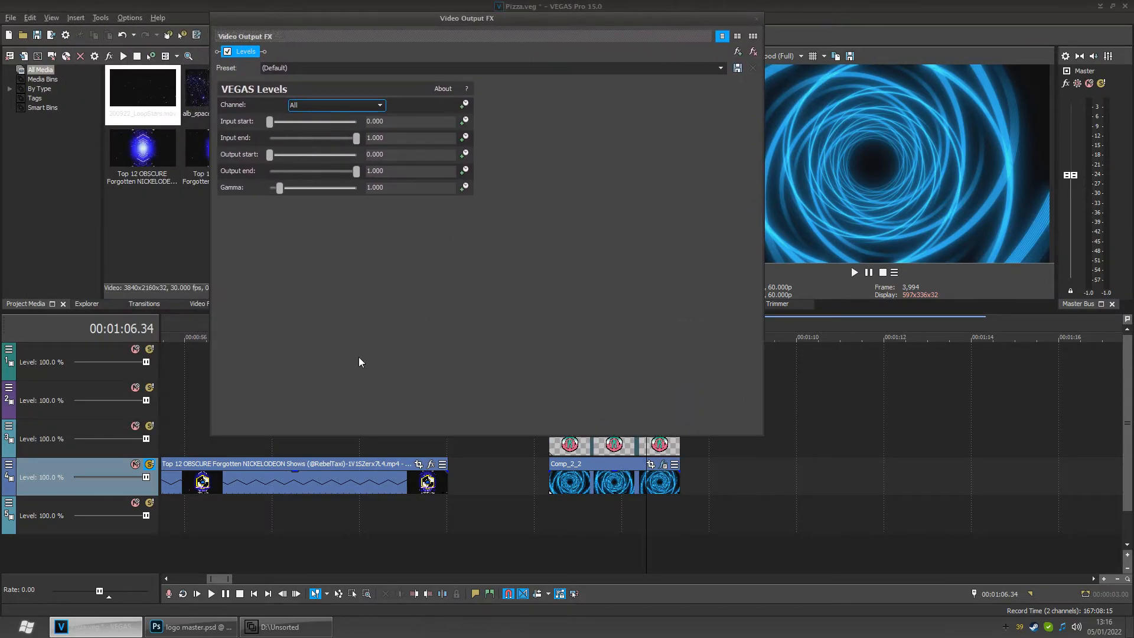
- Unsolo the Comp_2_2 background track and place the cursor at about 00:01:05.42
click(149, 465)
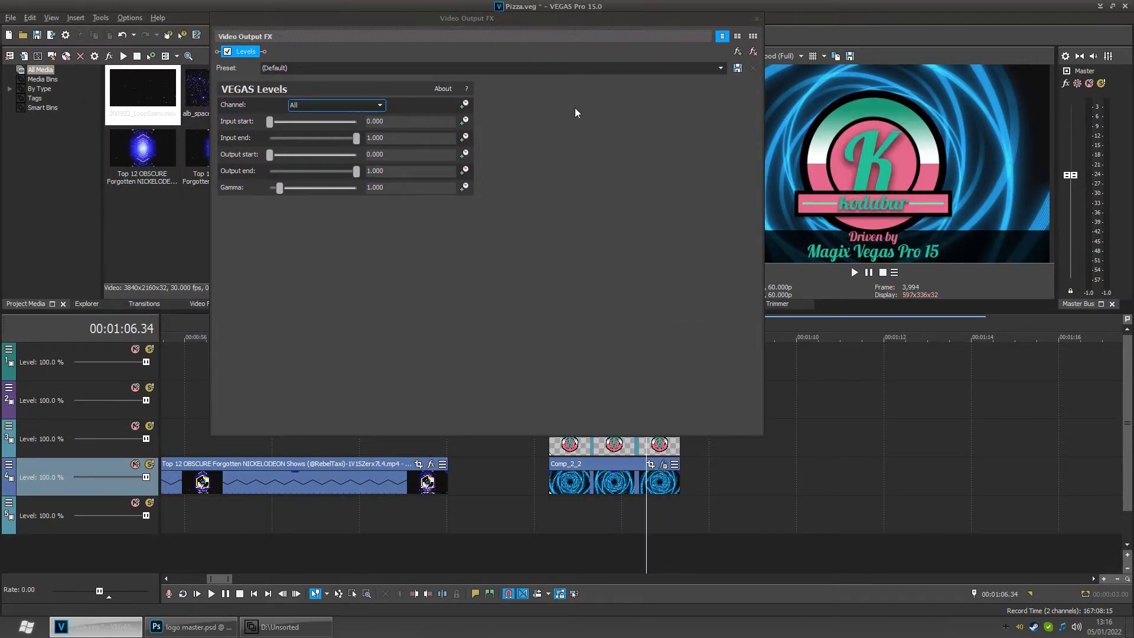
click(608, 511)
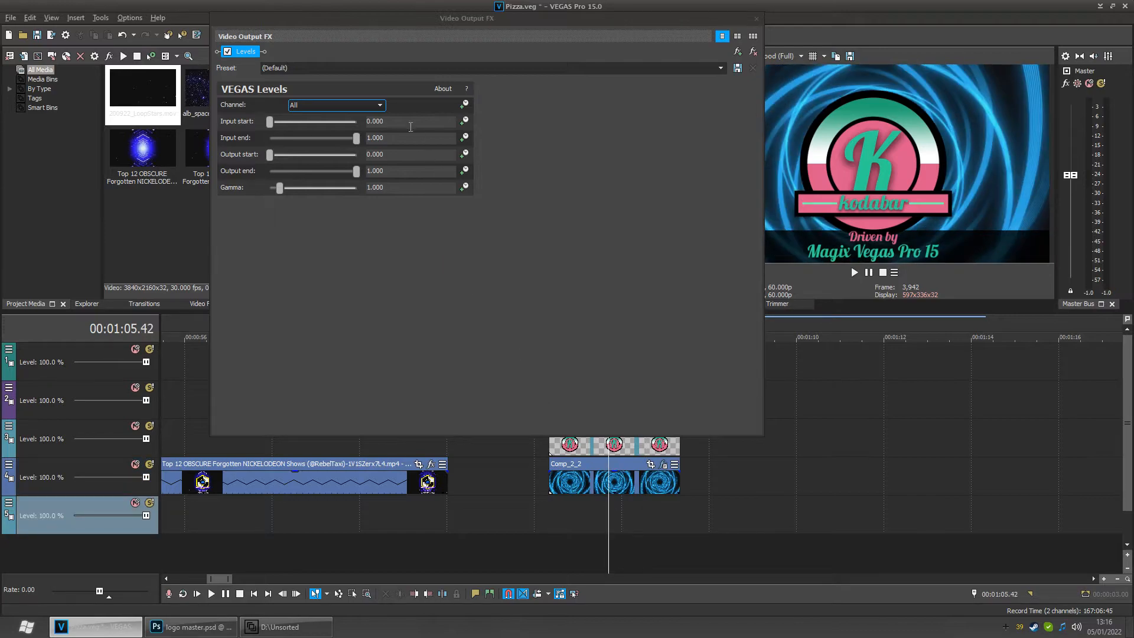
- Try the Computer RGB to Studio RGB and Studio RGB to Computer RGB output Levels presets, restore Default, and close the window
click(720, 68)
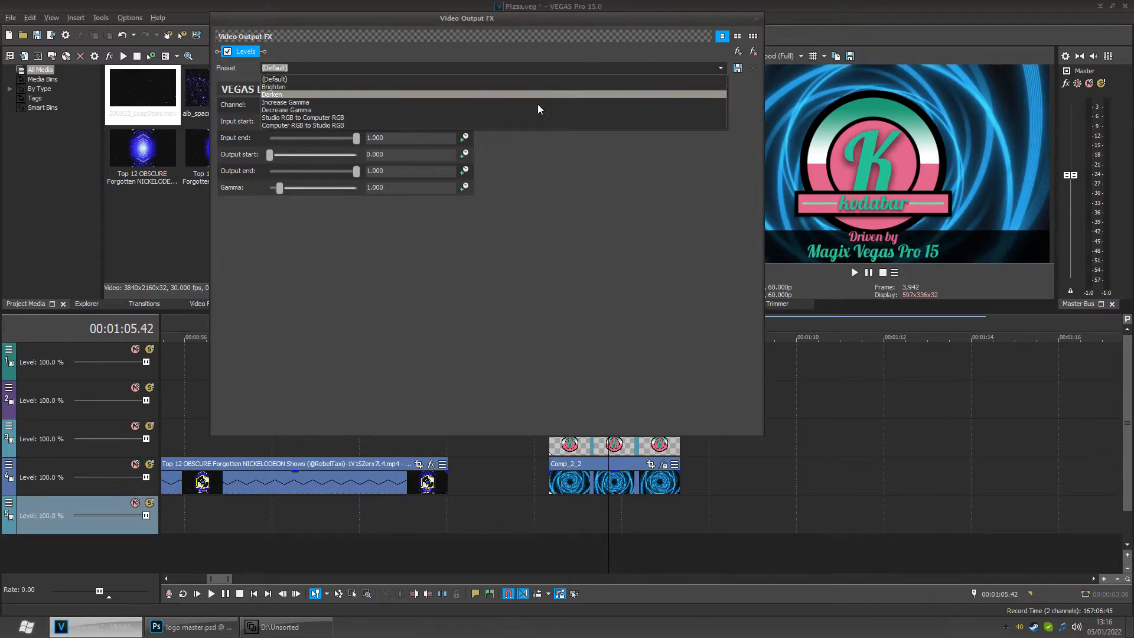
click(471, 125)
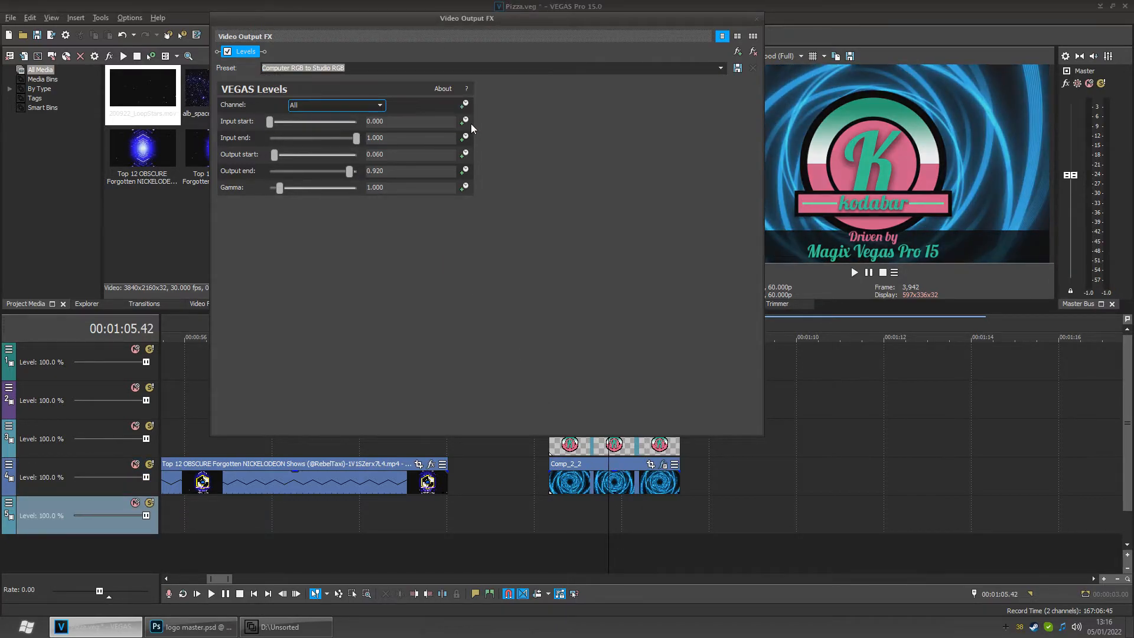
click(720, 68)
click(628, 119)
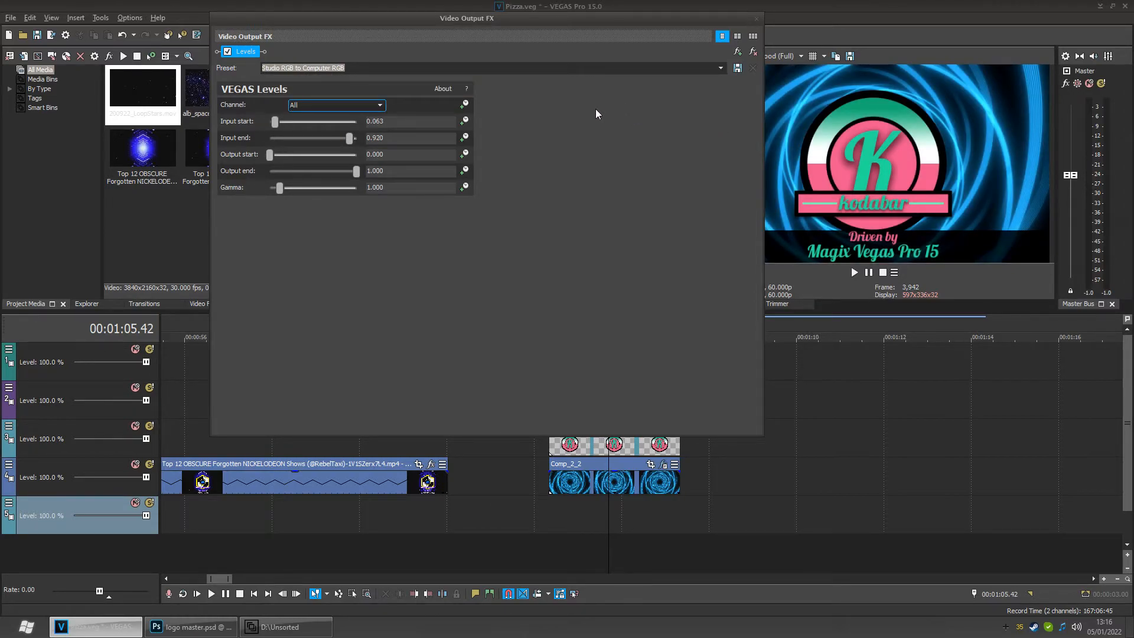
click(720, 69)
click(473, 82)
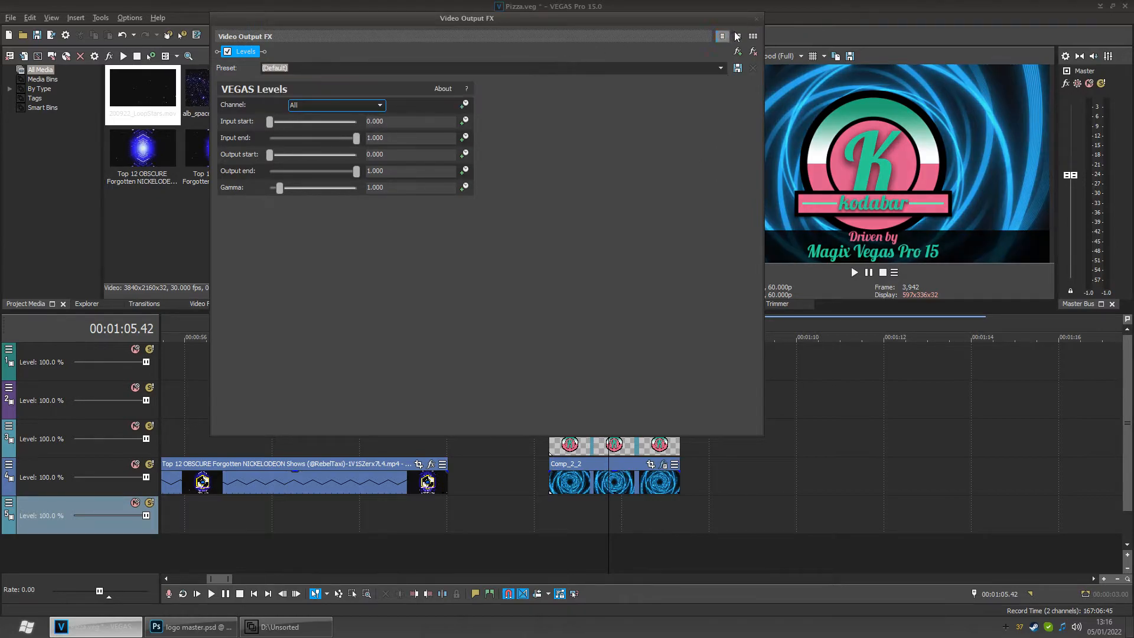
click(756, 20)
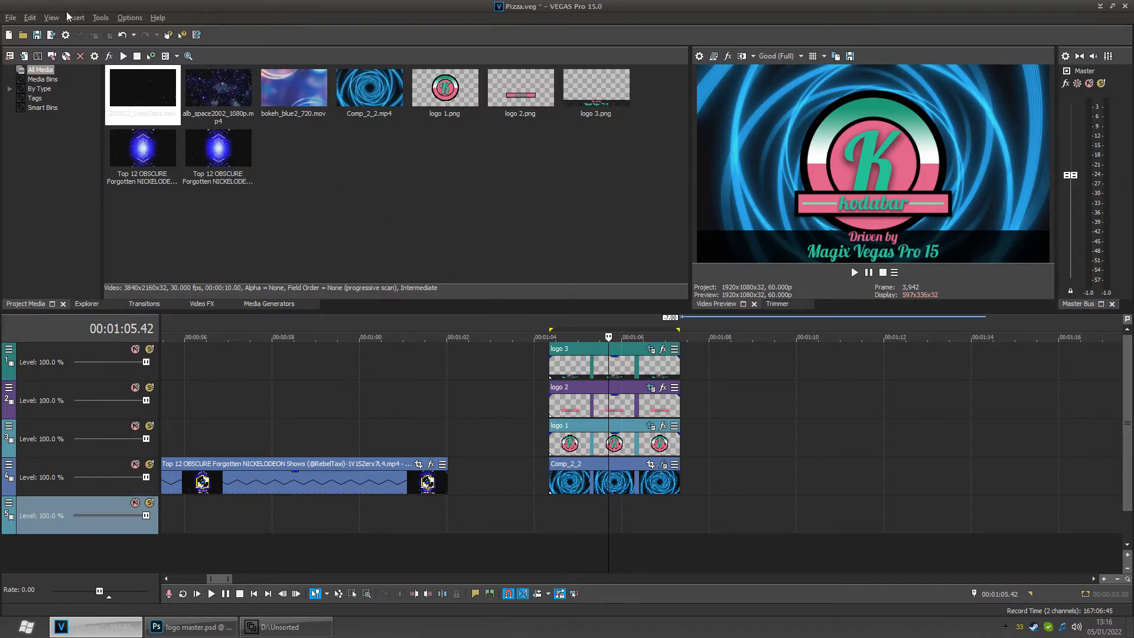
- Open Render As and choose the Voukoder format with the YouTube test template
click(50, 36)
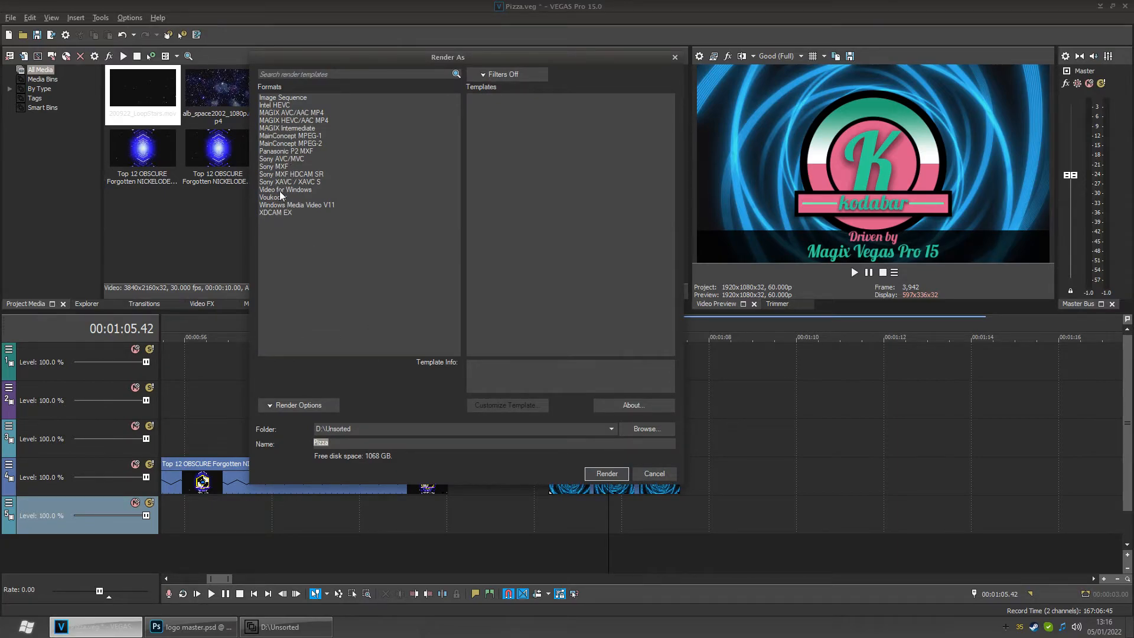
click(276, 159)
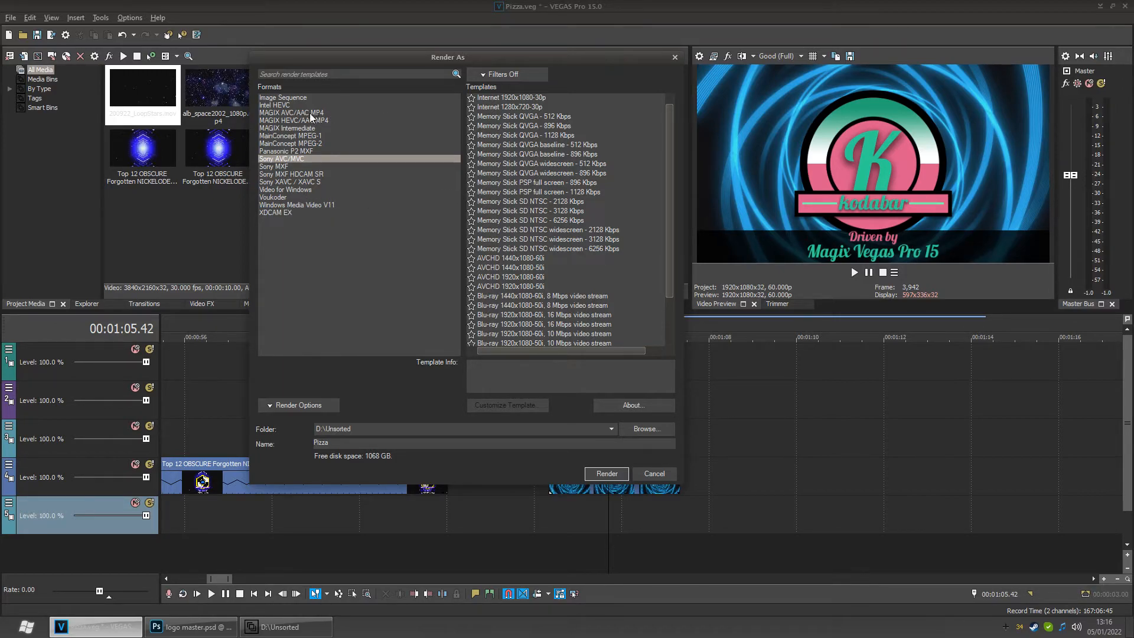
click(283, 113)
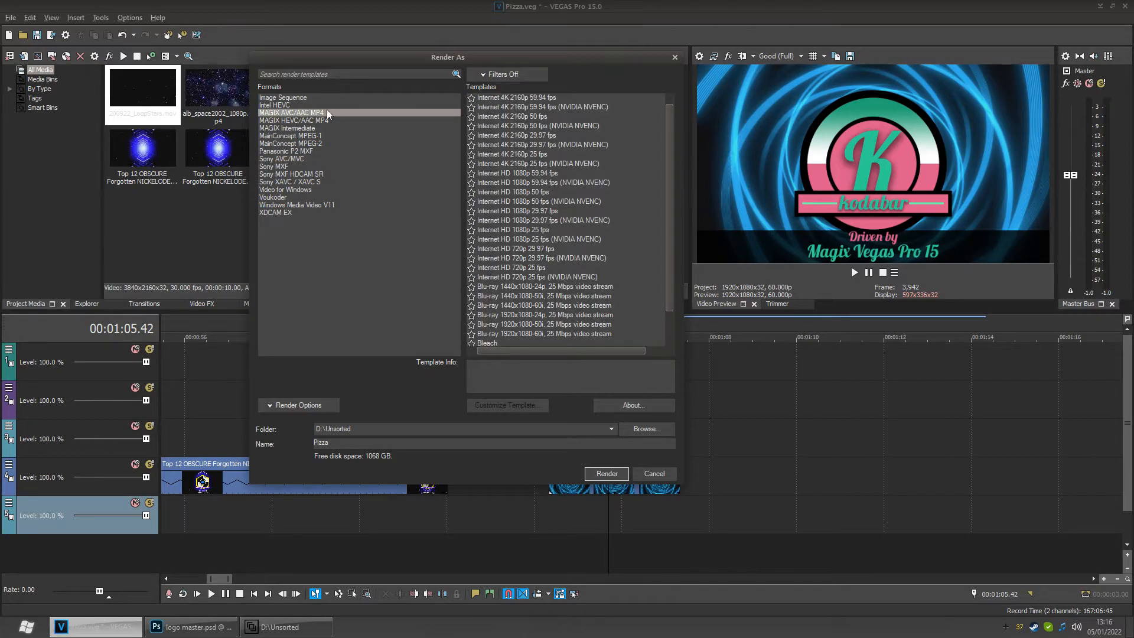
click(272, 197)
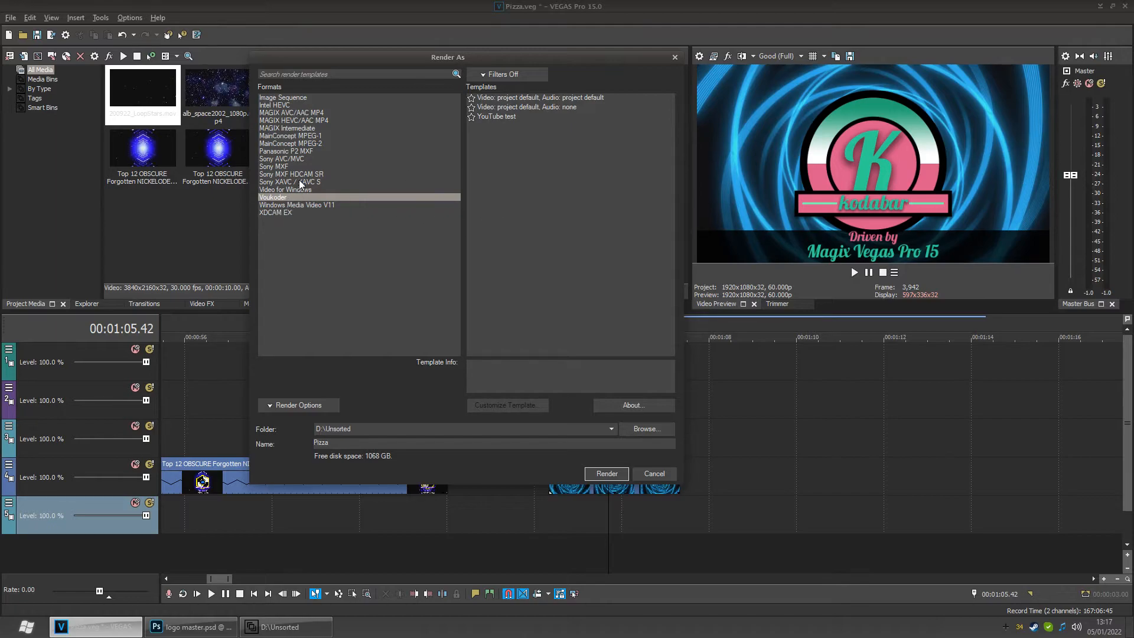
click(485, 117)
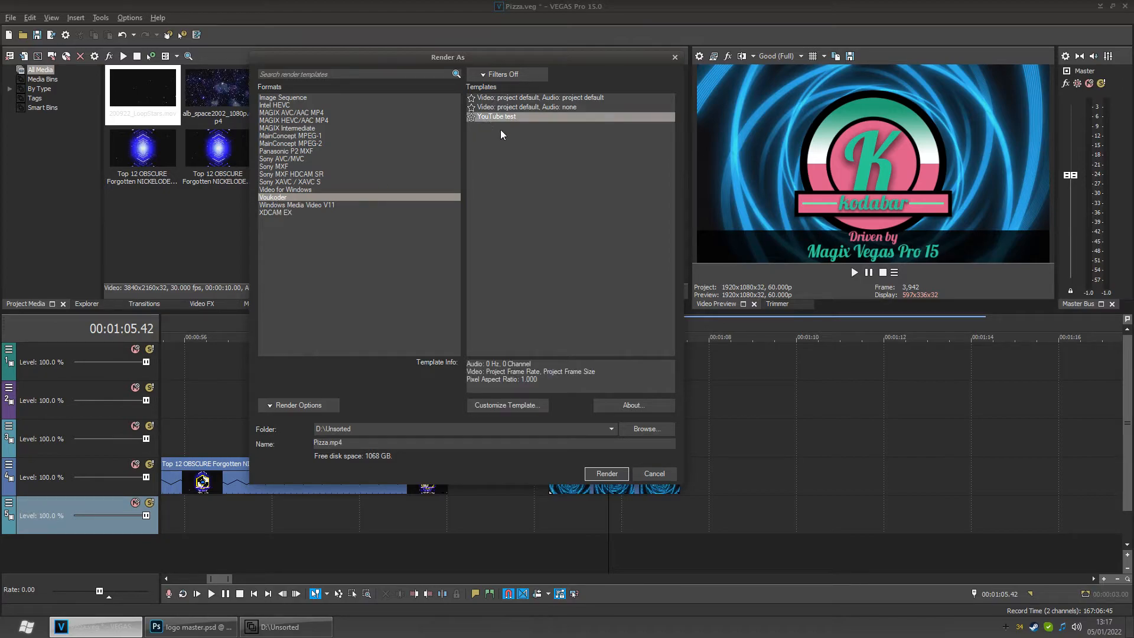
- Try setting the template's Voukoder video codec to H.264 (NVIDIA NVENC)
click(502, 404)
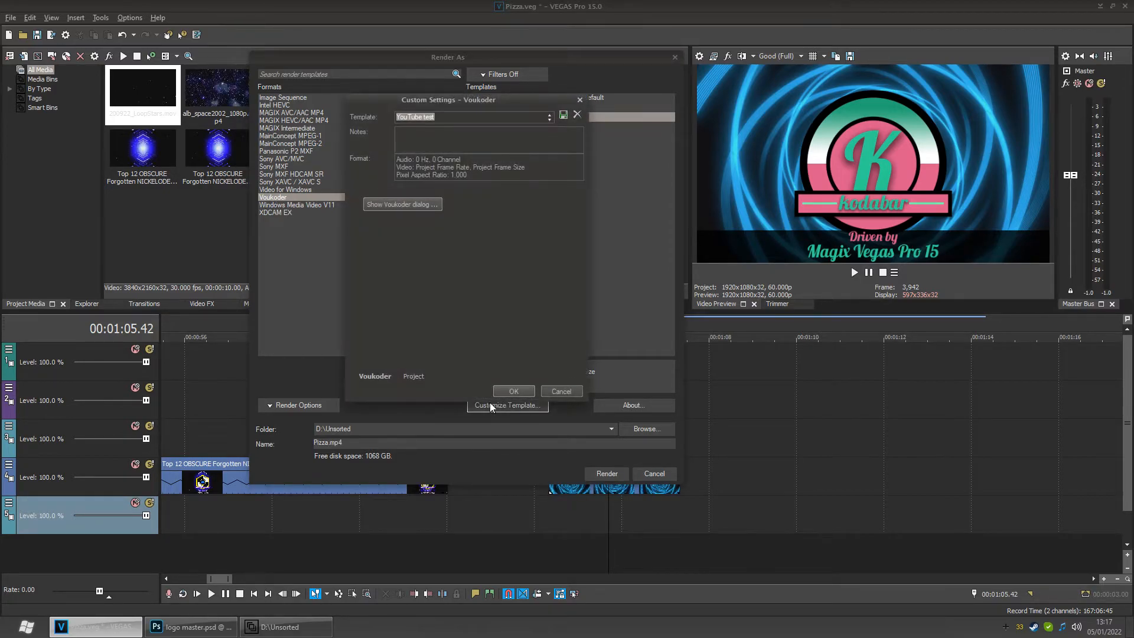
click(399, 207)
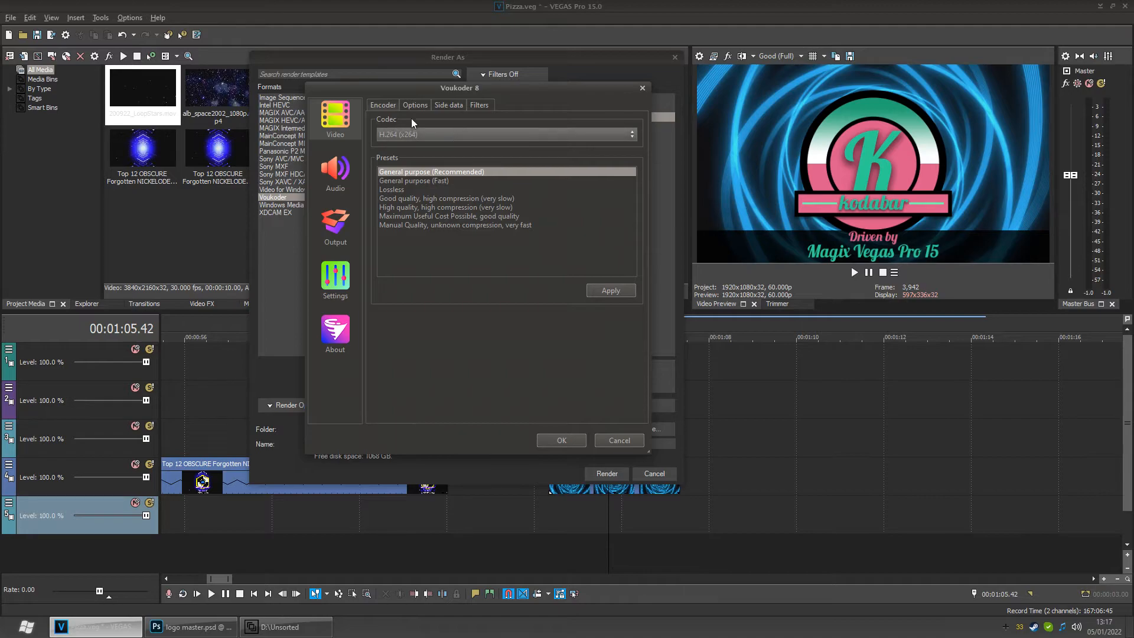
click(444, 134)
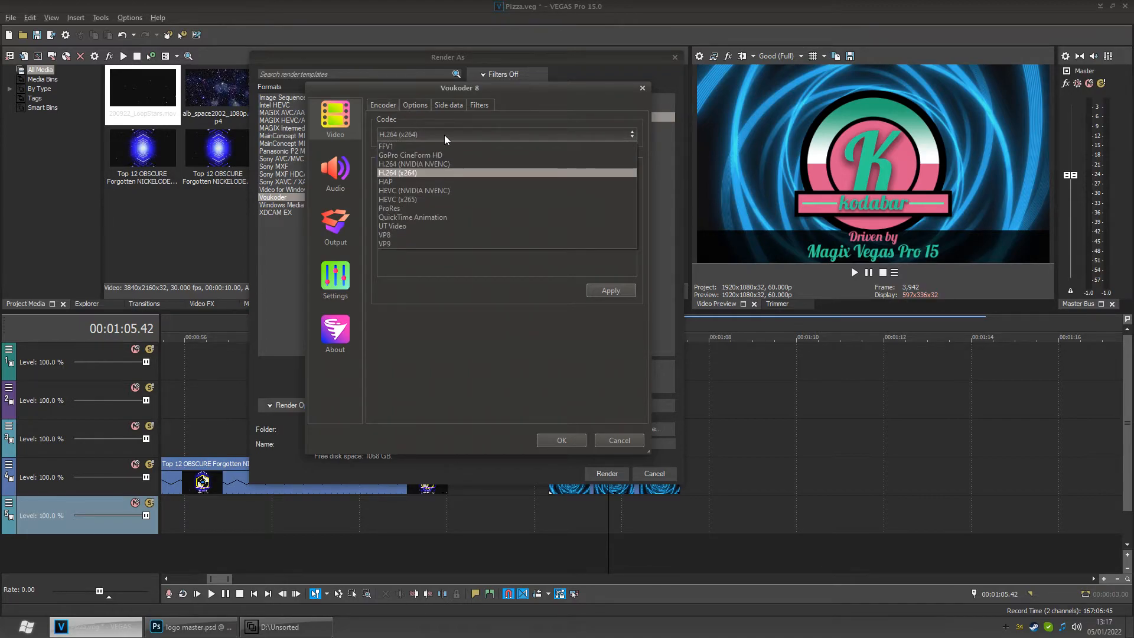
click(470, 163)
- Examine the Voukoder encoder options, side data and filters settings, then cancel out of the template settings
click(416, 103)
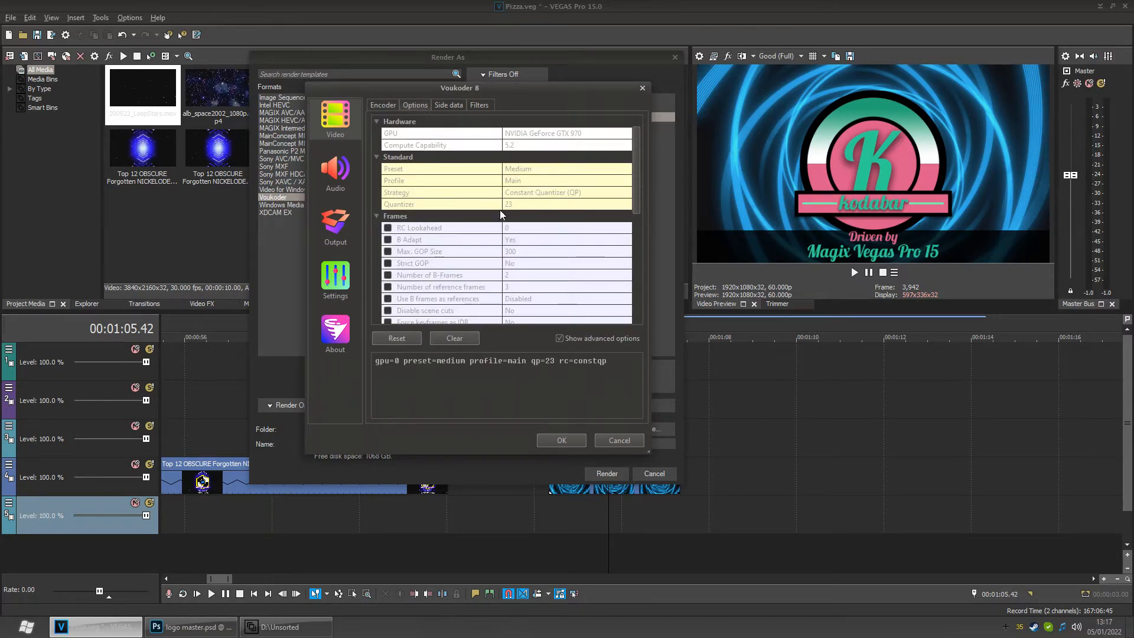
scroll(501, 214, down, 1)
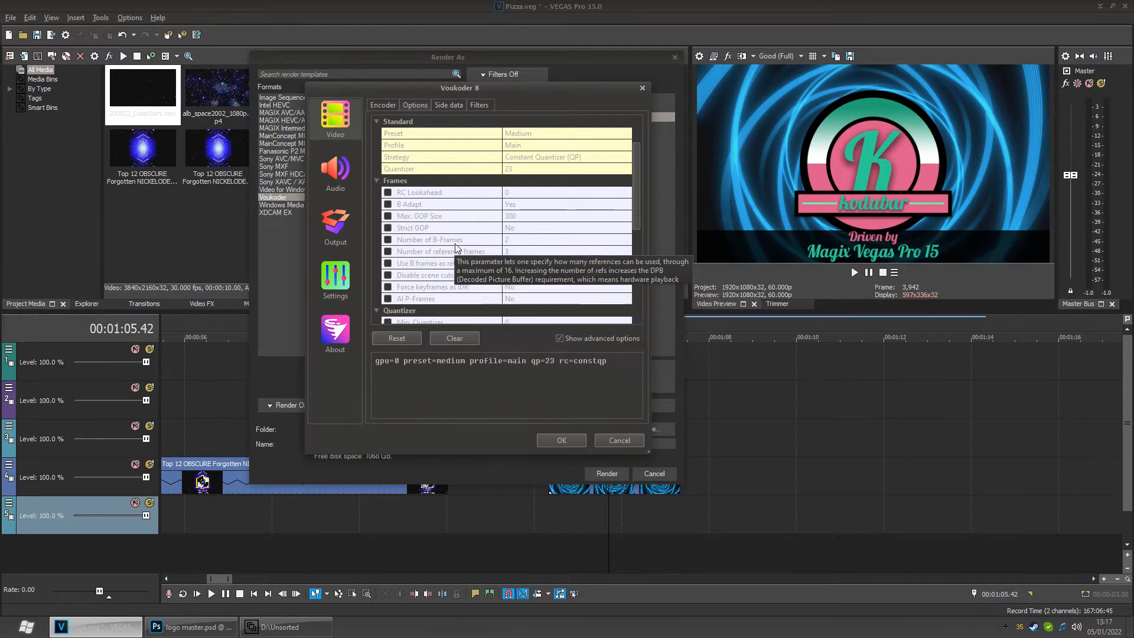
scroll(481, 279, down, 4)
scroll(481, 278, down, 1)
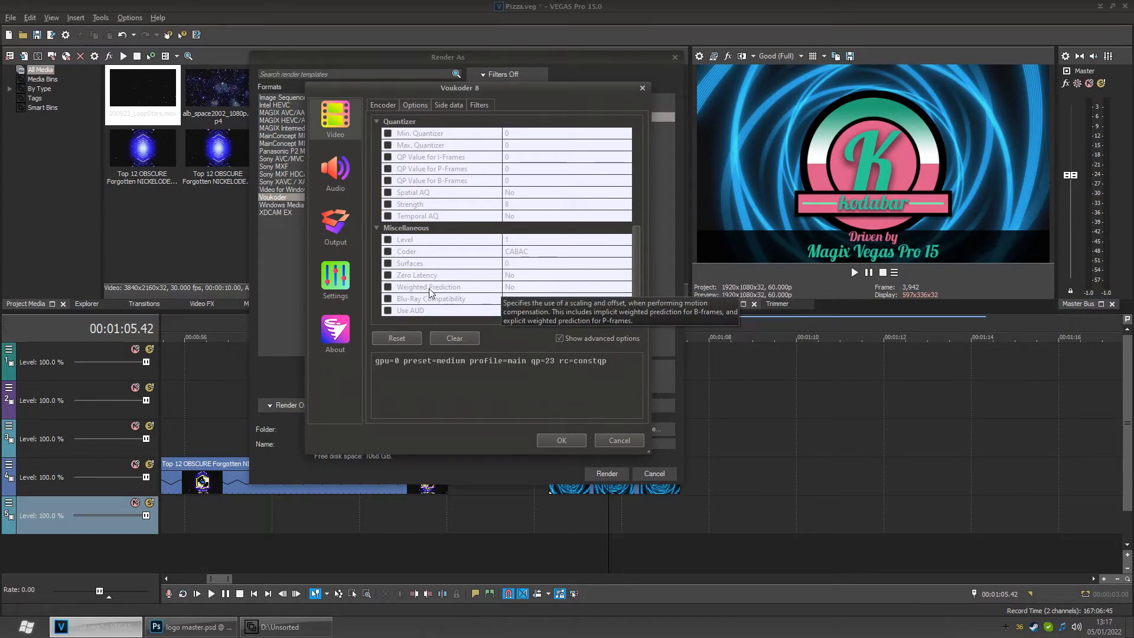
scroll(462, 267, up, 3)
scroll(462, 267, up, 3)
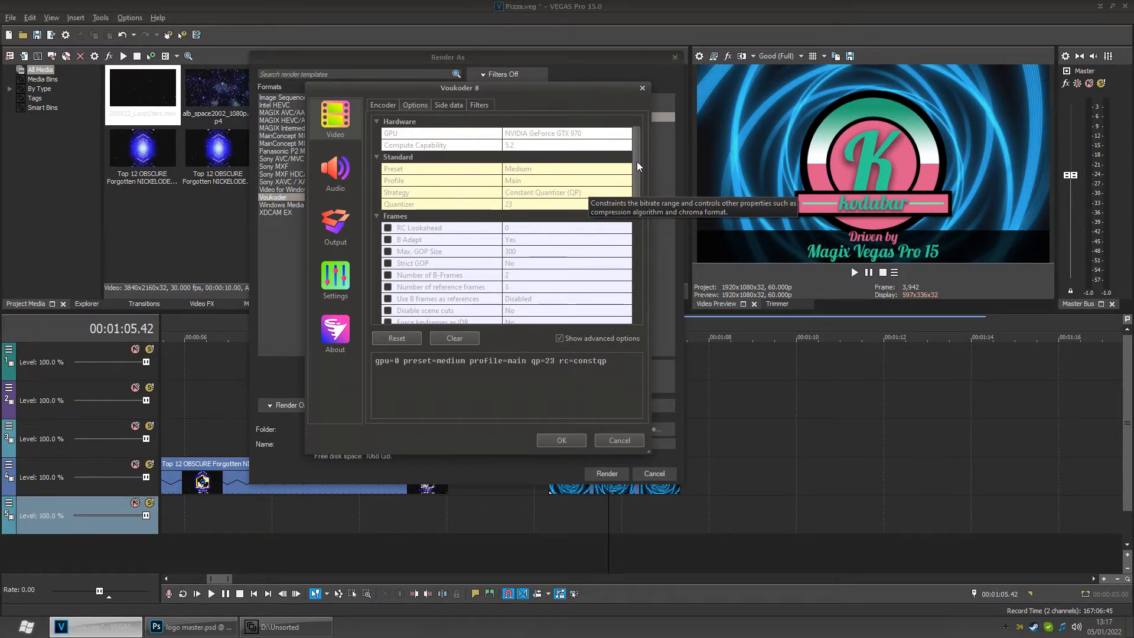
drag(637, 162, 650, 275)
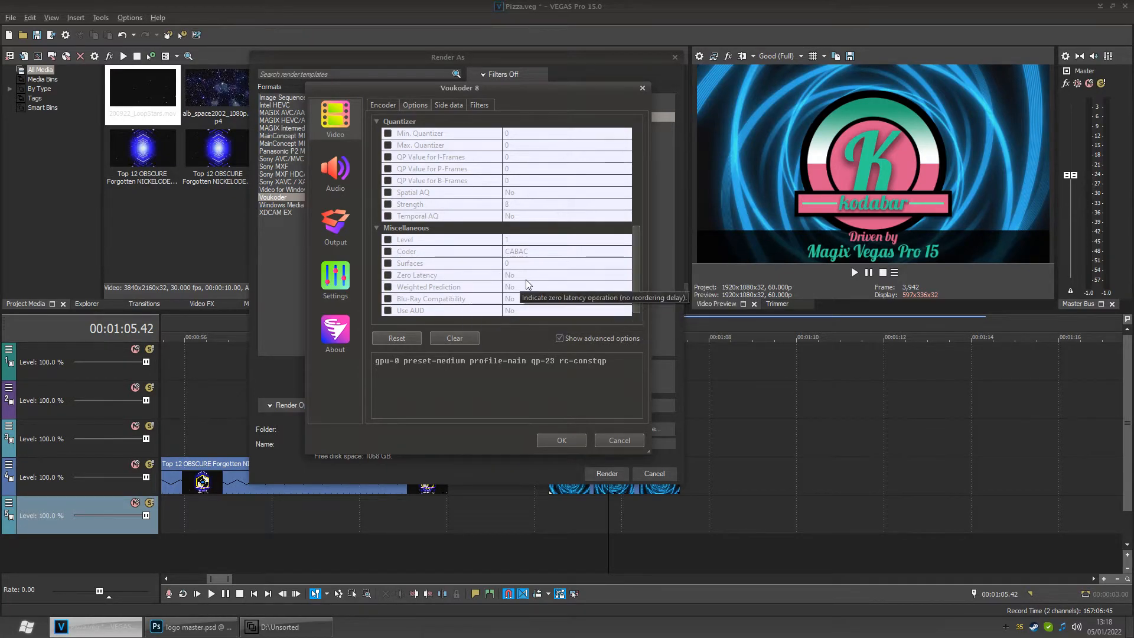
scroll(520, 285, up, 2)
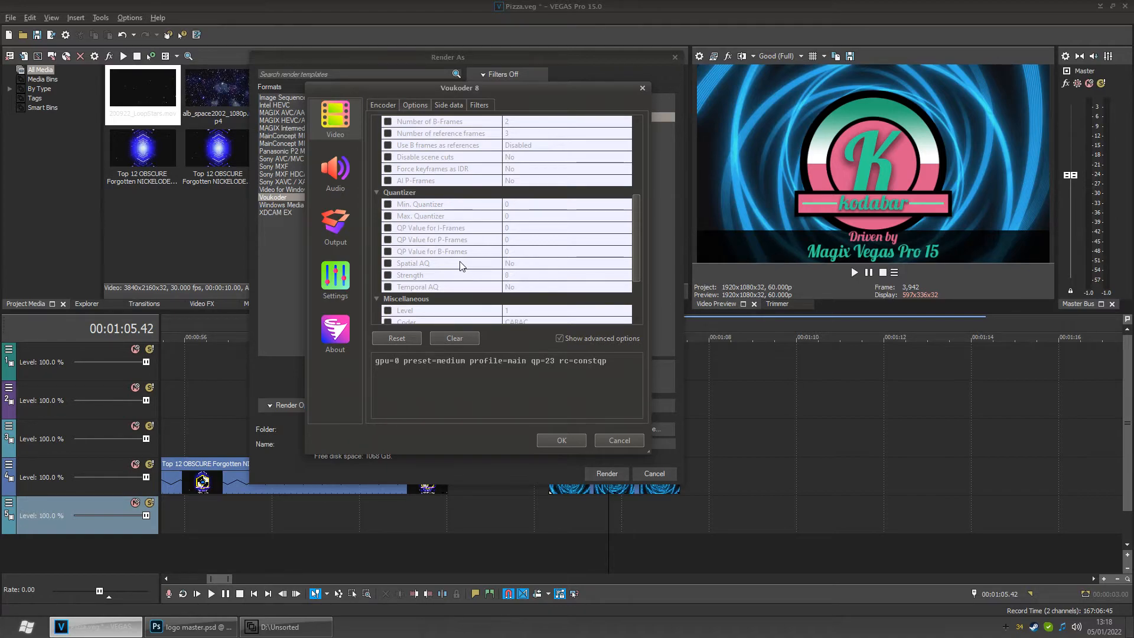
scroll(489, 189, up, 2)
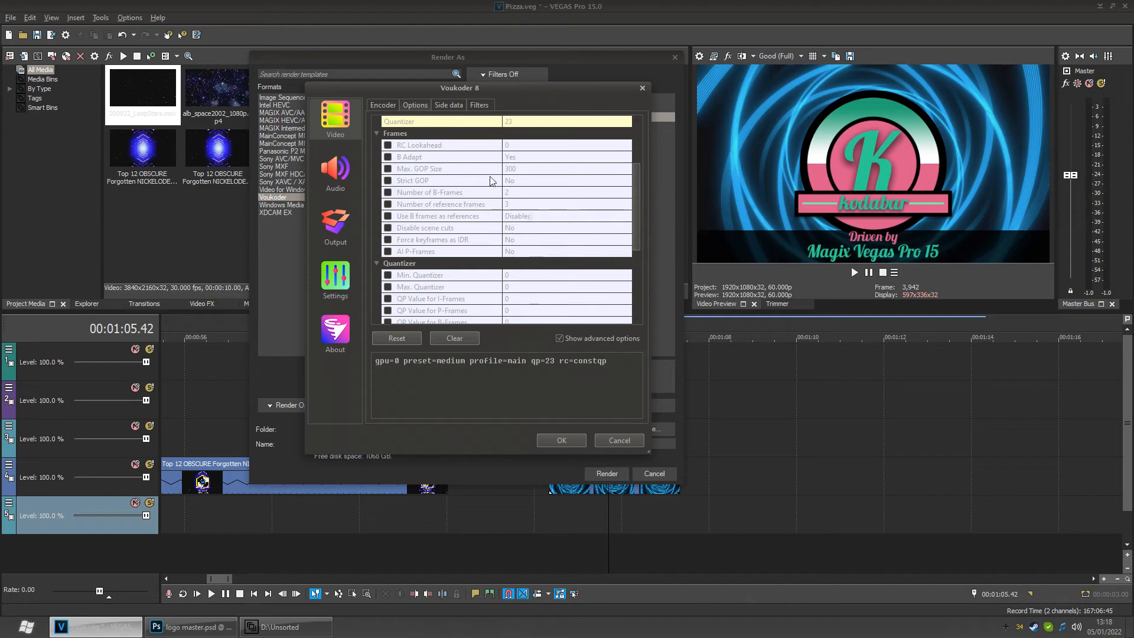
scroll(494, 213, up, 2)
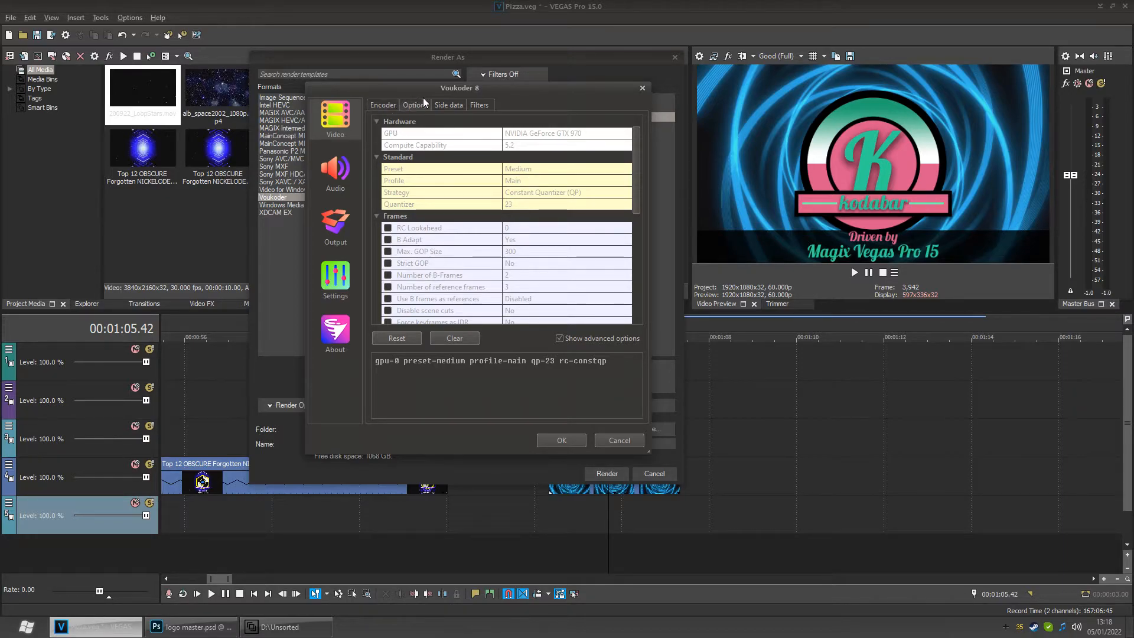
click(453, 105)
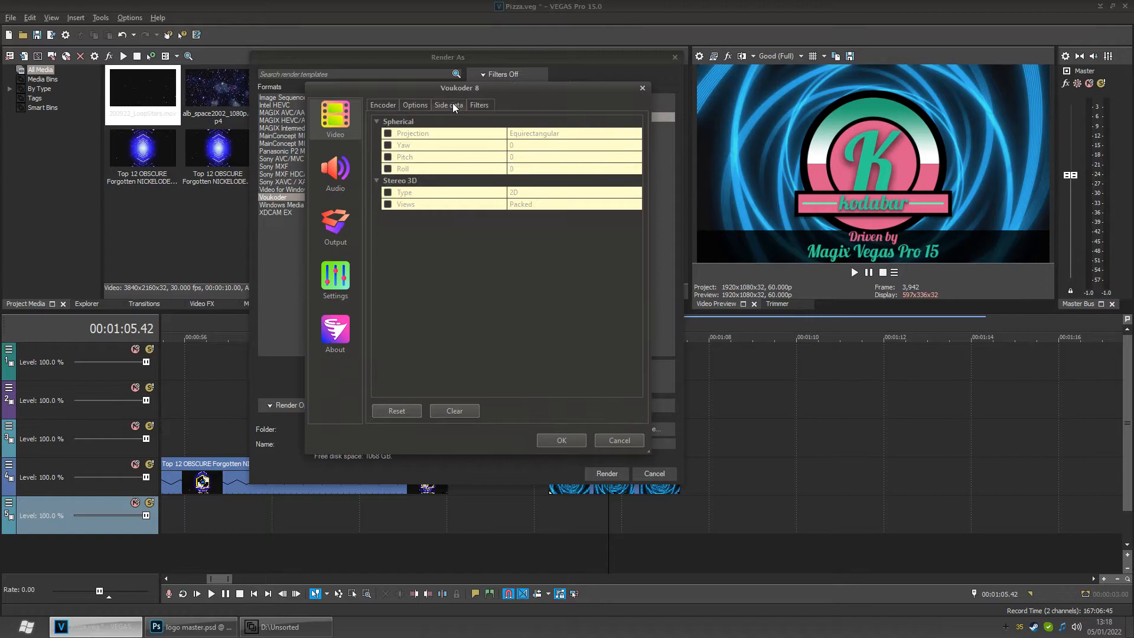
click(484, 105)
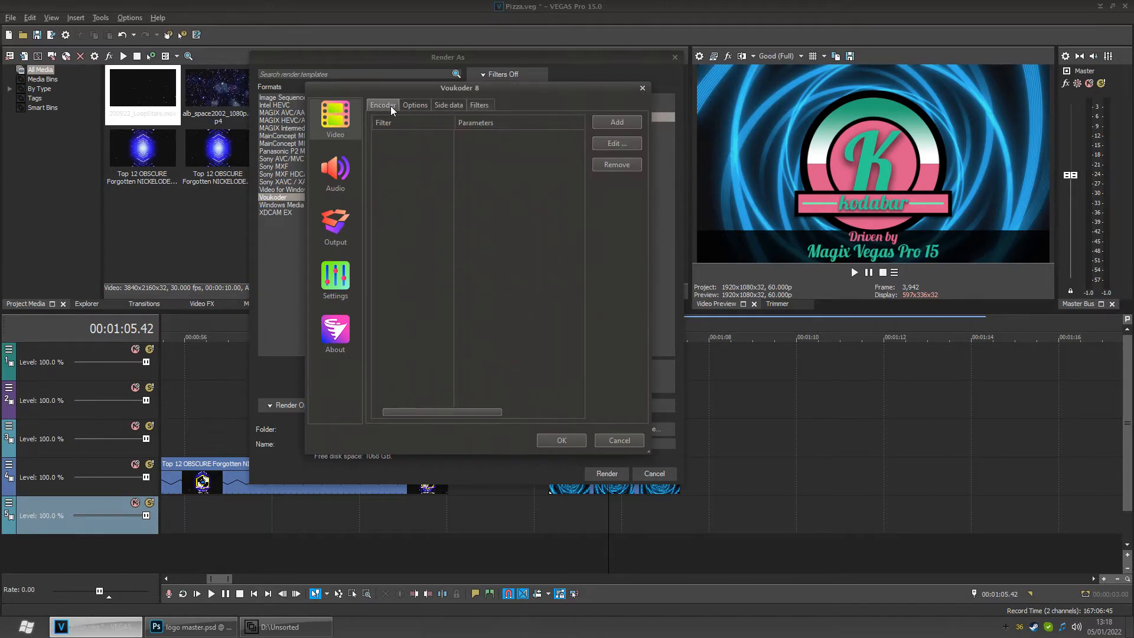
click(391, 106)
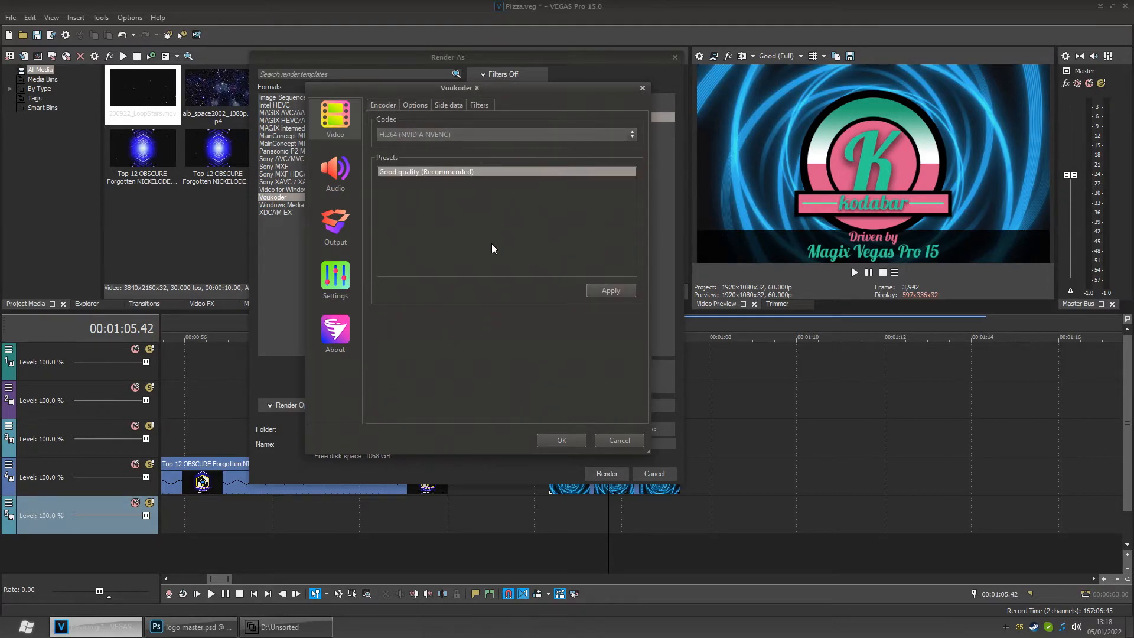
click(620, 440)
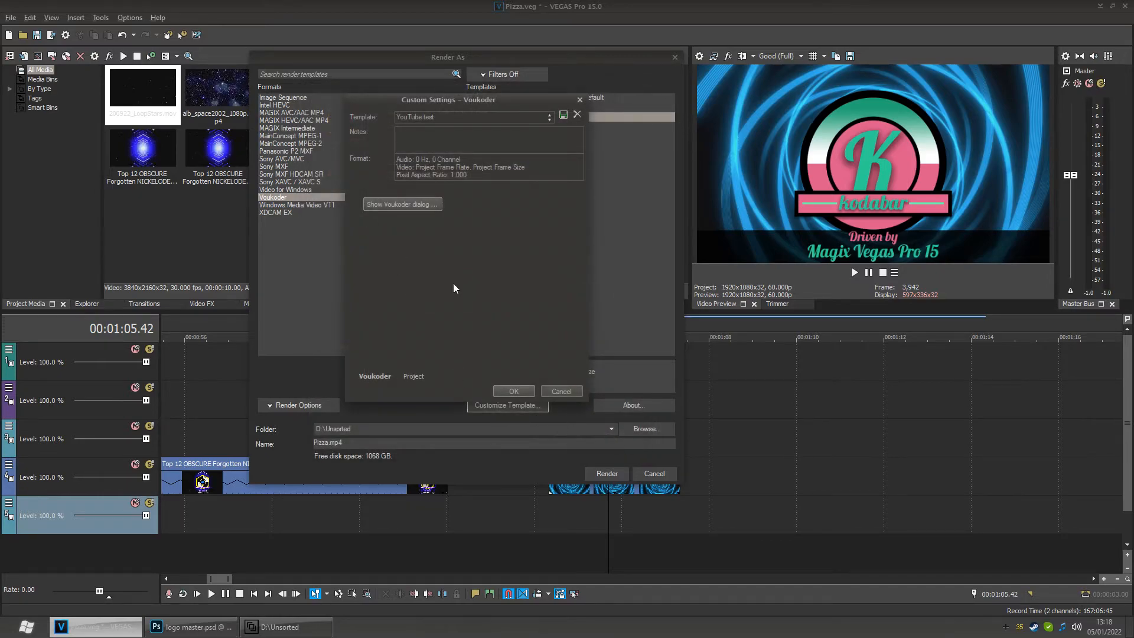
click(560, 391)
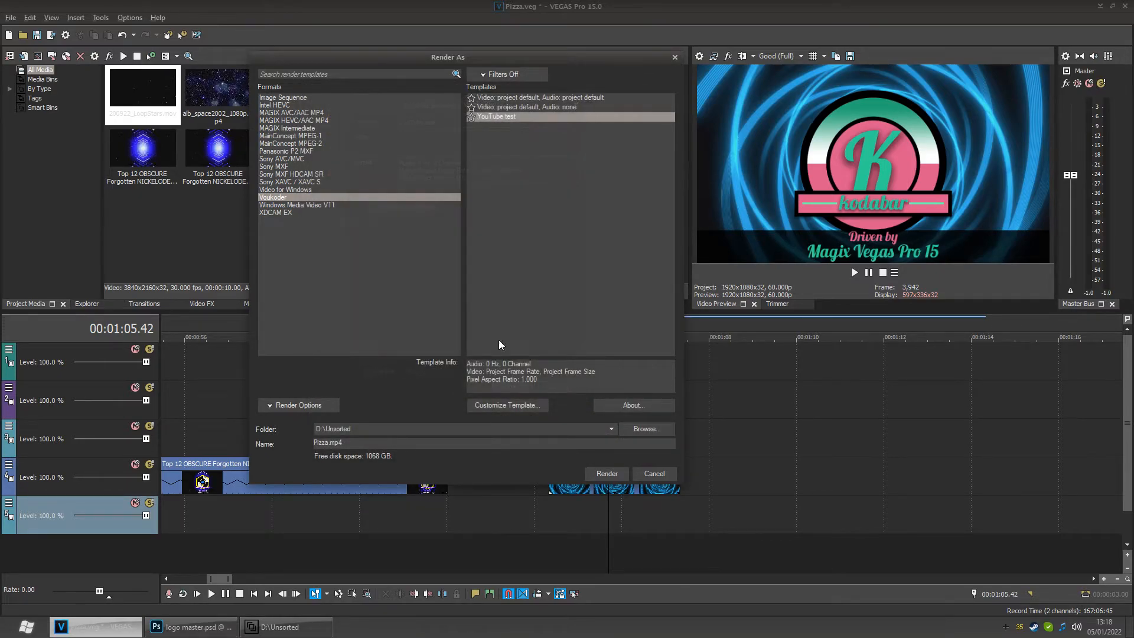
- Switch the render format to MAGIX AVC/AAC MP4 and name the output file Pizza main logo.mp4
click(312, 112)
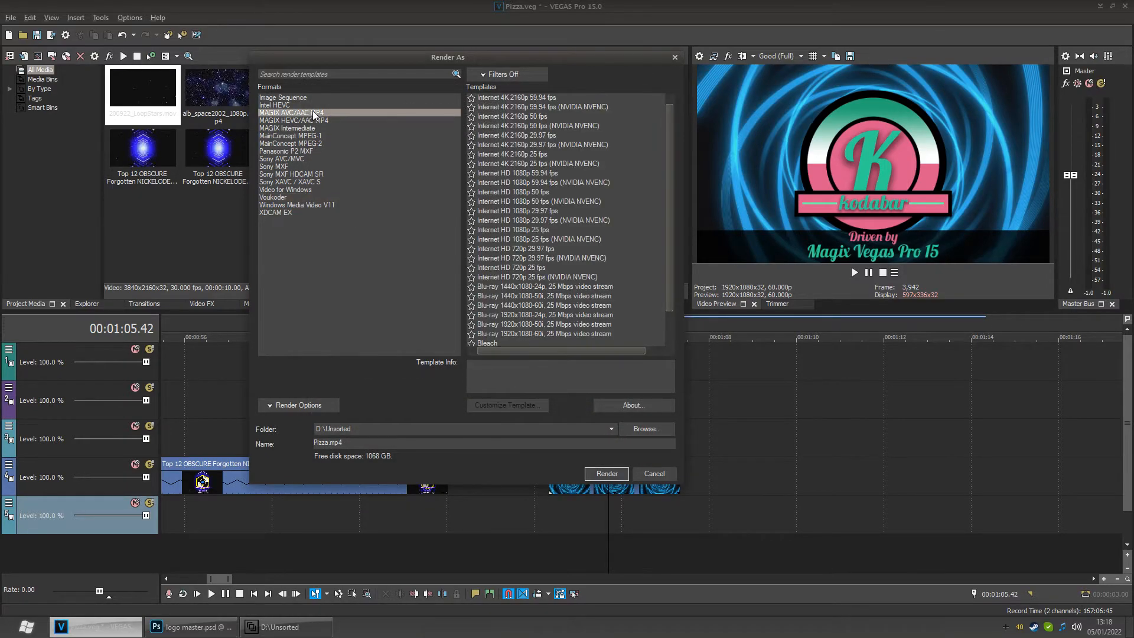
click(329, 443)
click(595, 474)
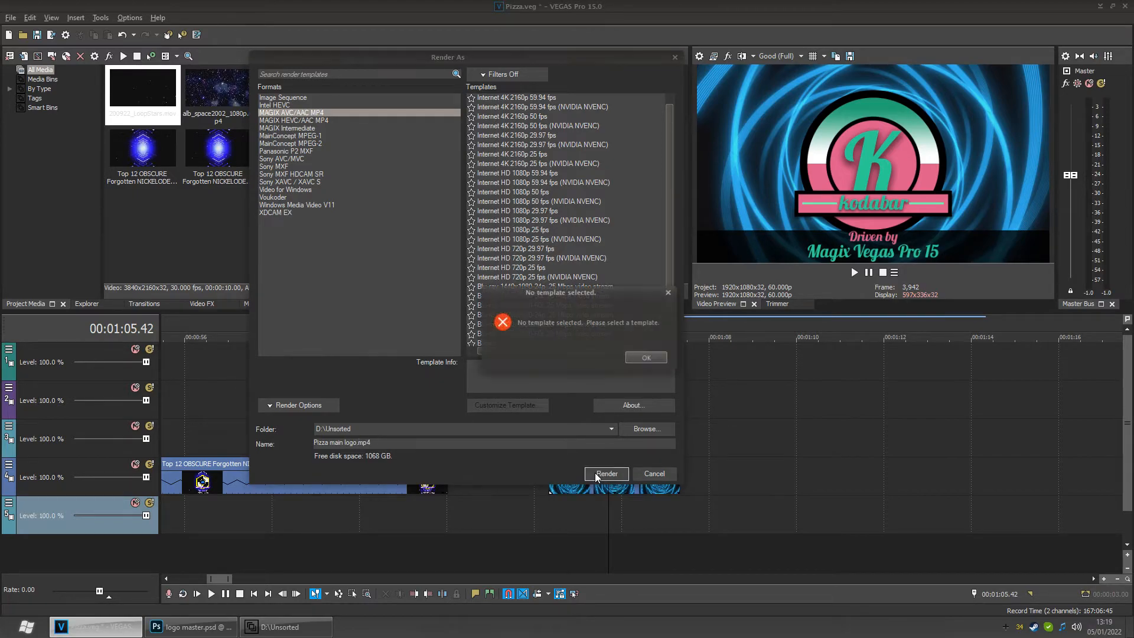
click(660, 354)
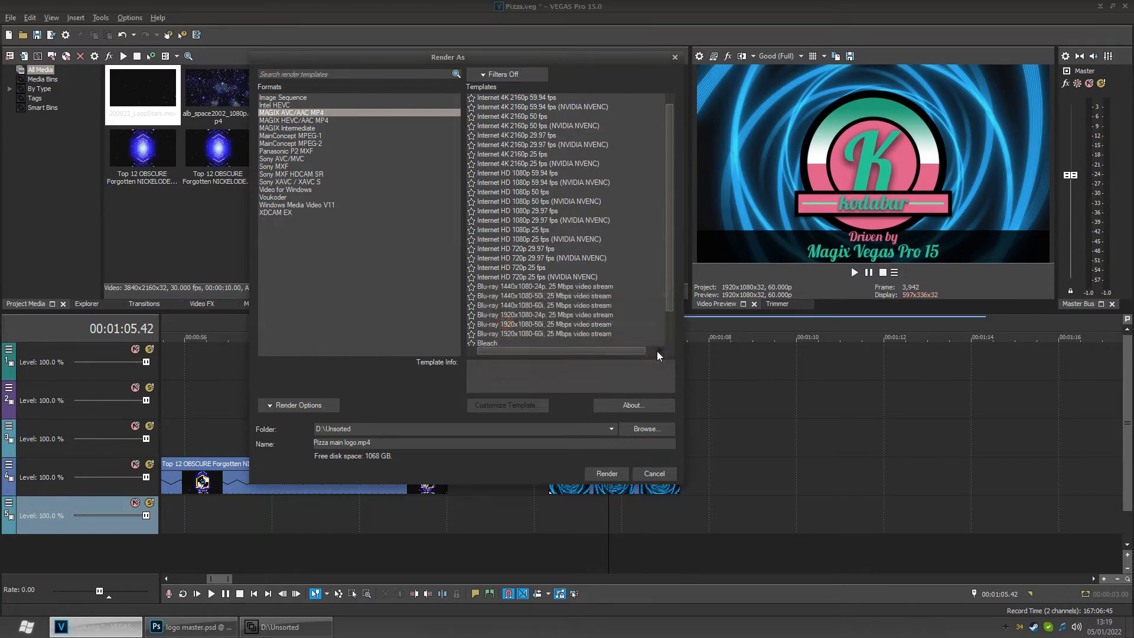
- Pick the YouTube MP4 60fps (rec bitrate) template and review its video and project settings in Customize Template
scroll(594, 282, down, 1)
click(510, 316)
click(511, 322)
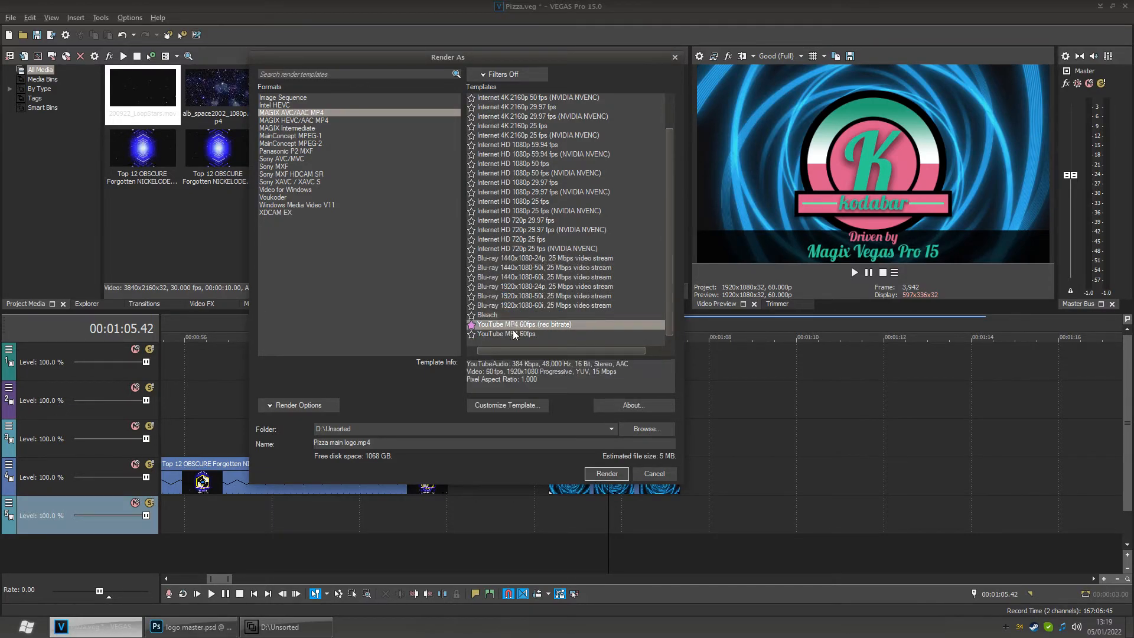
click(502, 408)
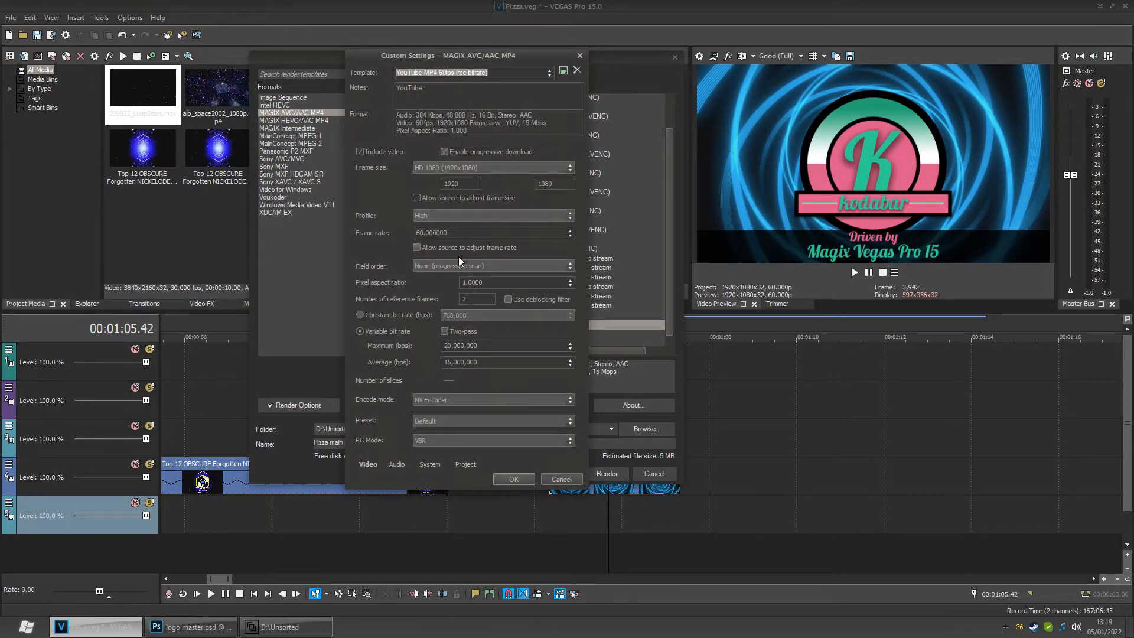
click(442, 151)
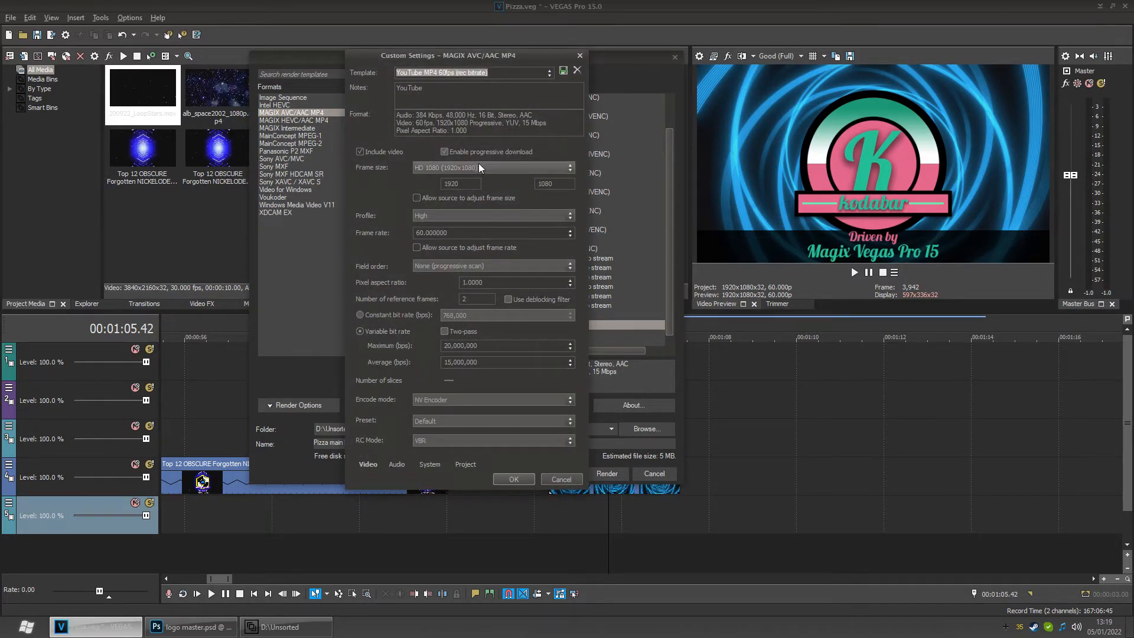
click(466, 465)
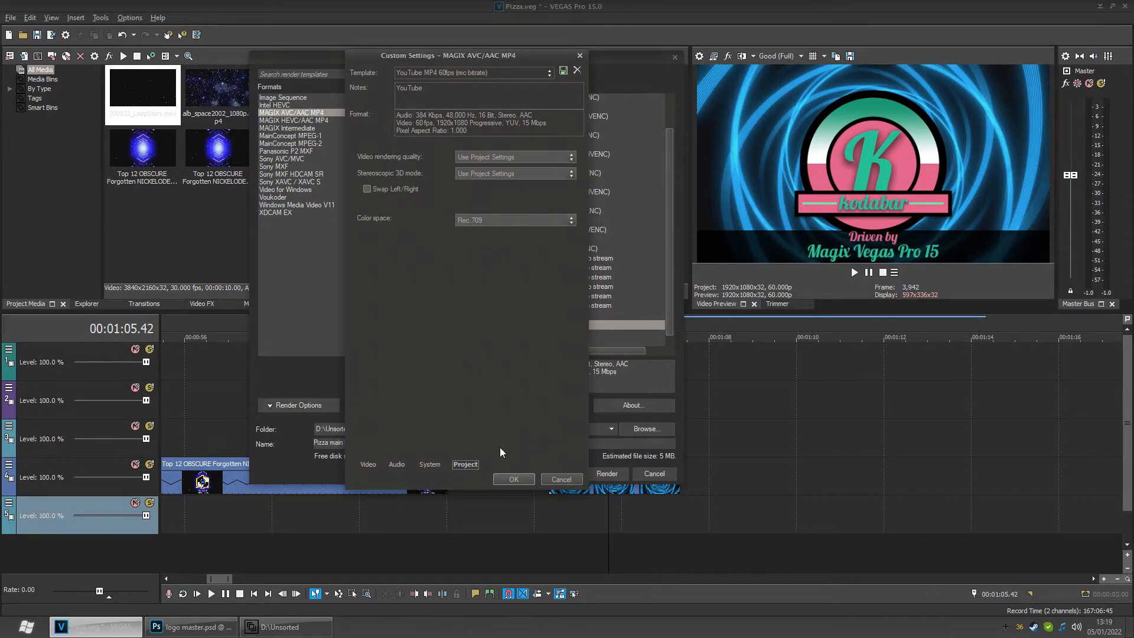
click(512, 480)
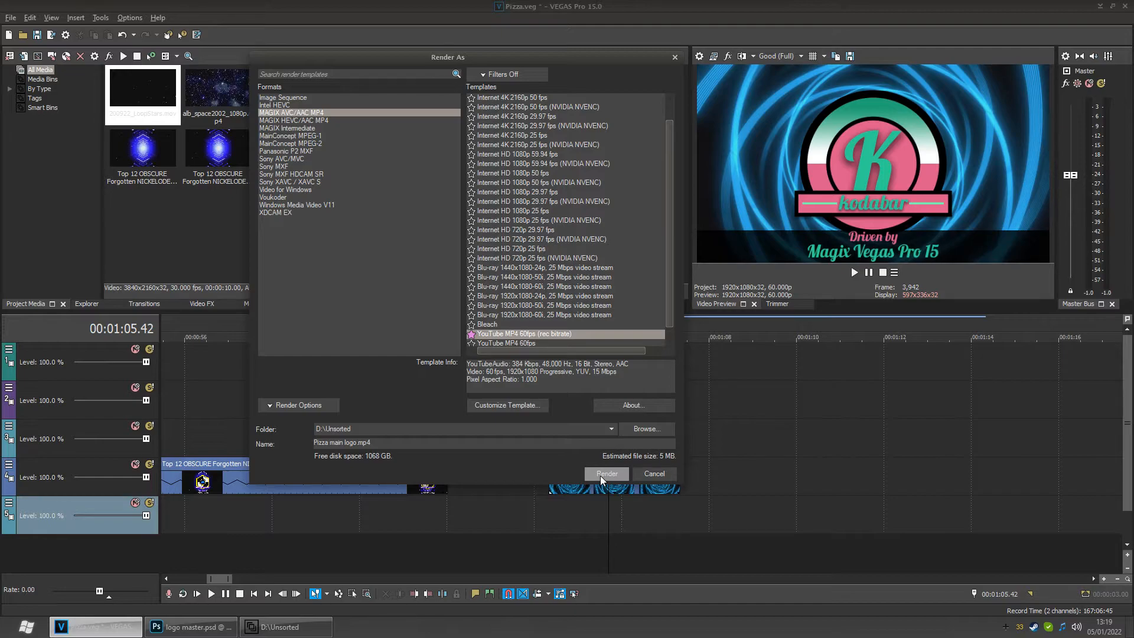
- Render the intro with the chosen template and open the finished video
click(600, 476)
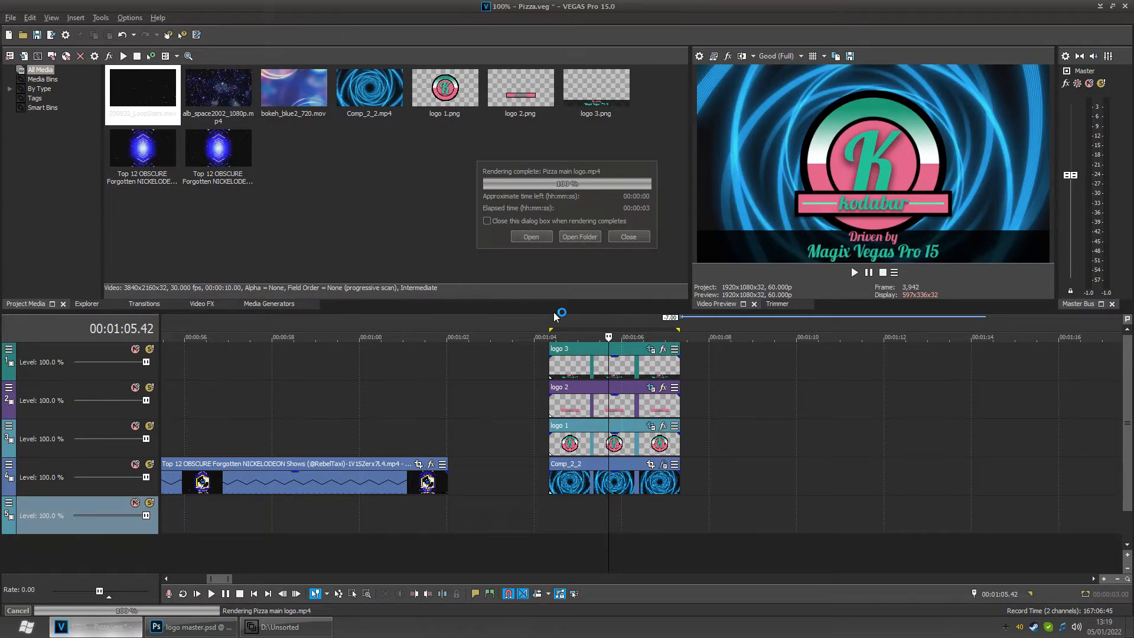
click(533, 236)
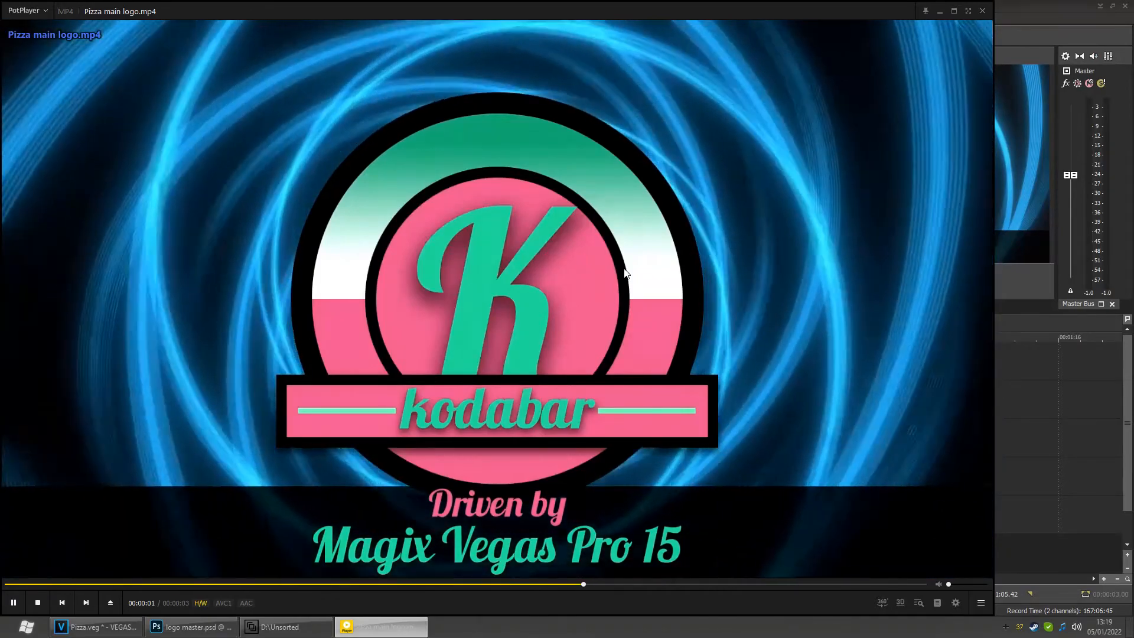
- Watch the rendered Pizza main logo.mp4 in full screen, then close the player
click(625, 274)
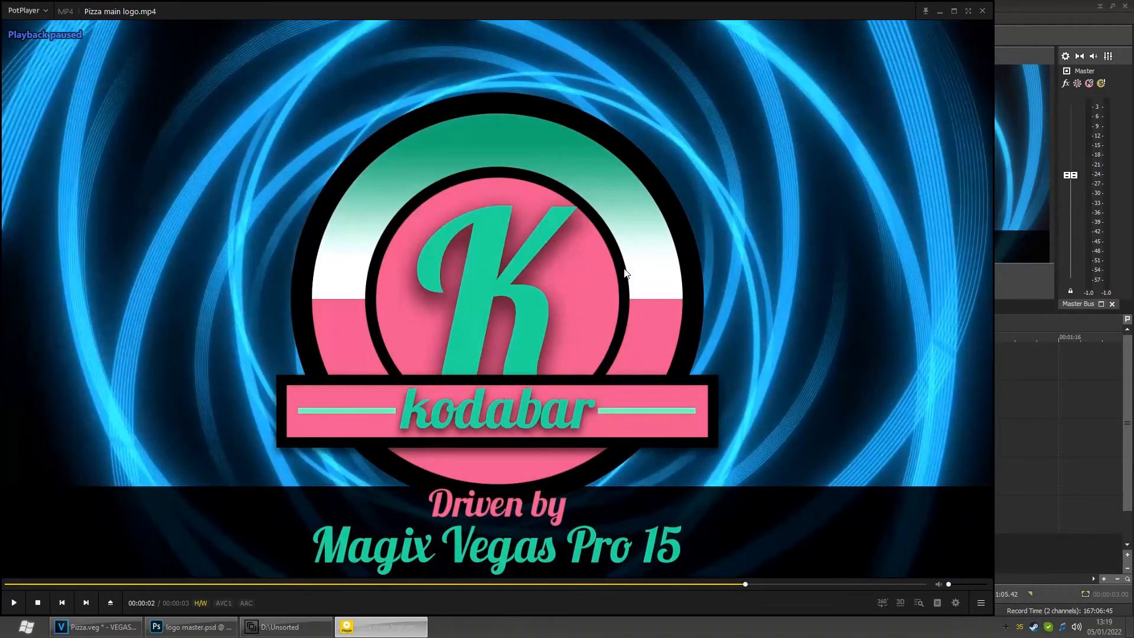
key(Left)
key(Return)
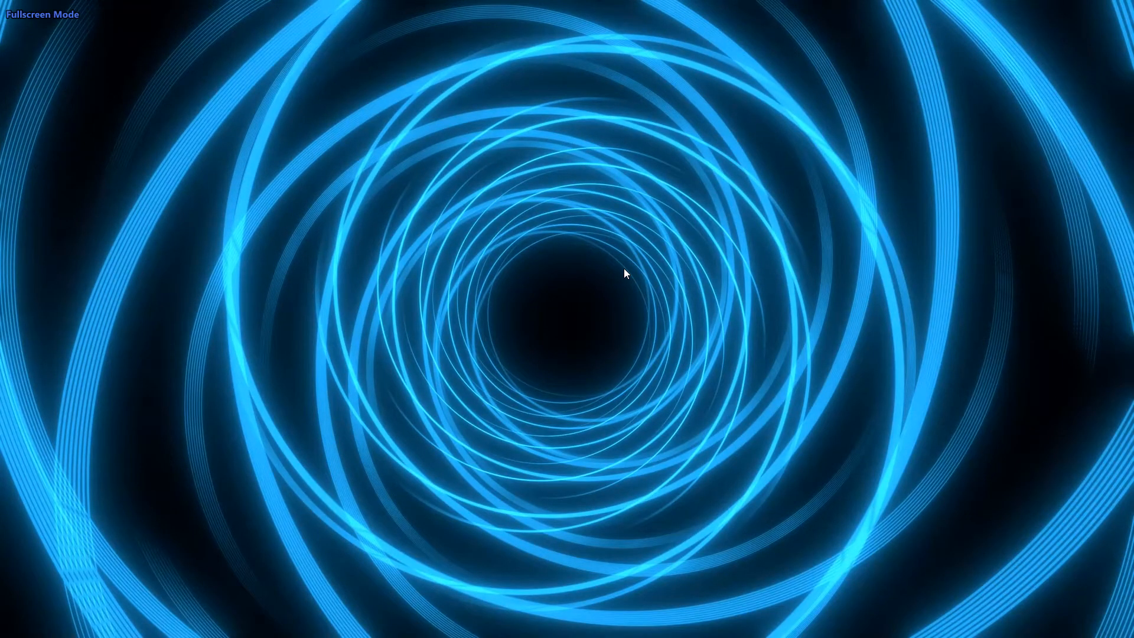
key(space)
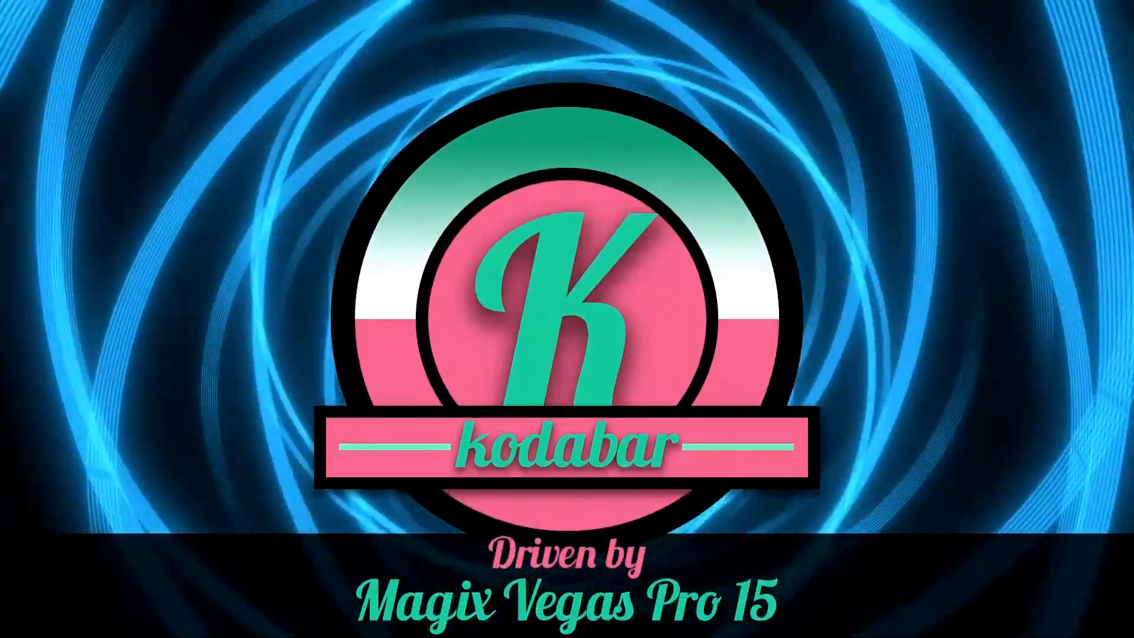
key(Left)
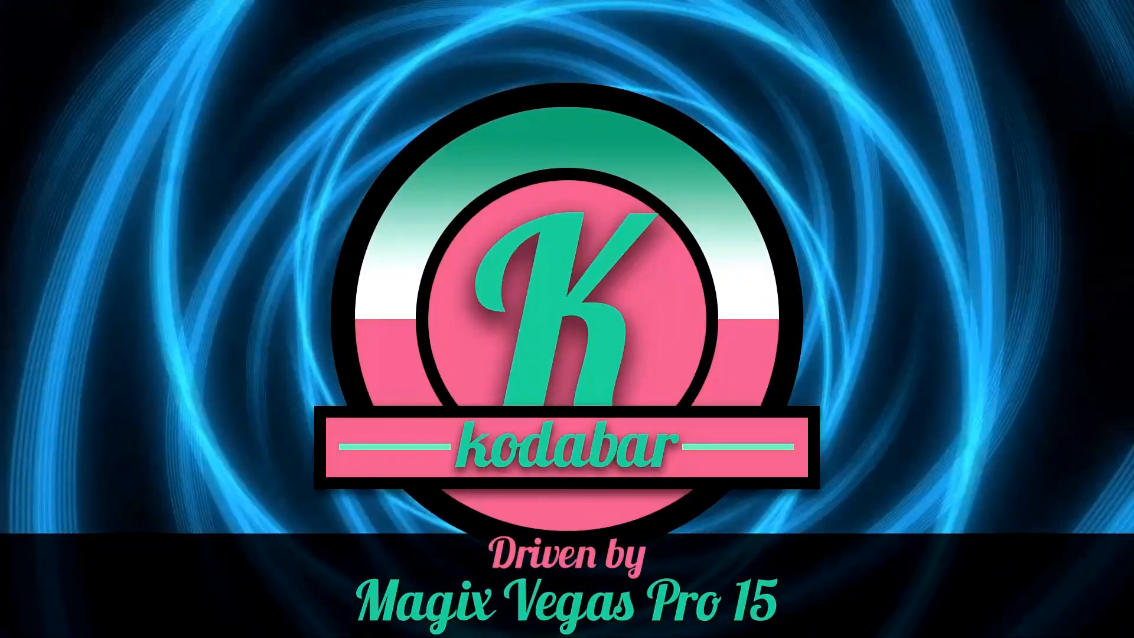
key(Return)
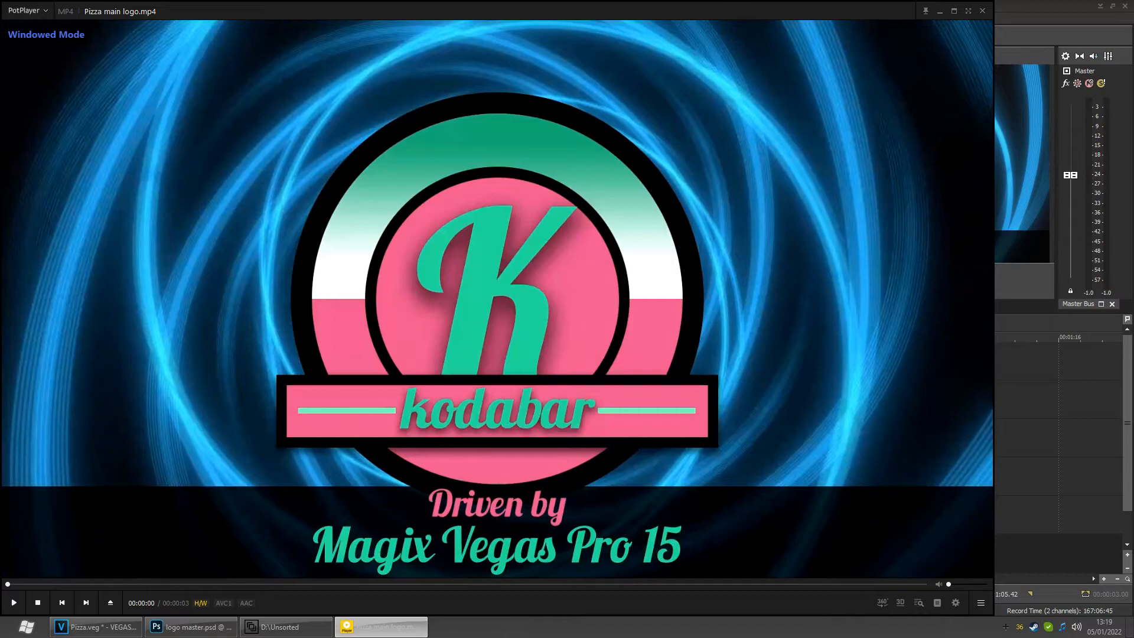
click(982, 12)
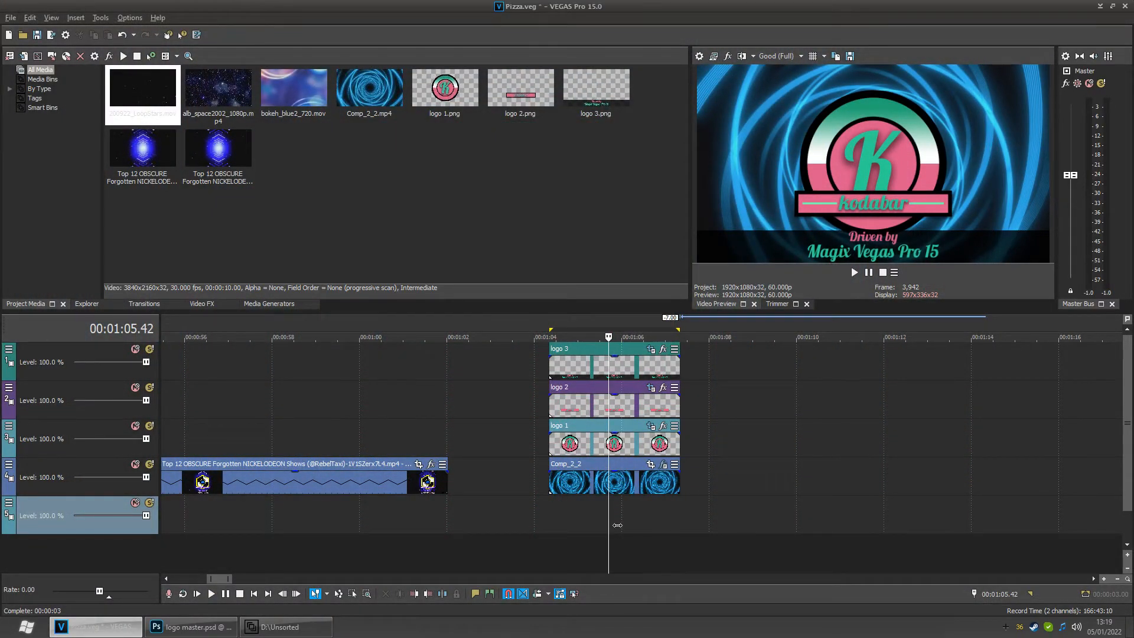
- Scrub and play through the timeline to review the earlier intro clips and the new logo intro
click(340, 523)
scroll(340, 525, down, 3)
scroll(450, 522, down, 2)
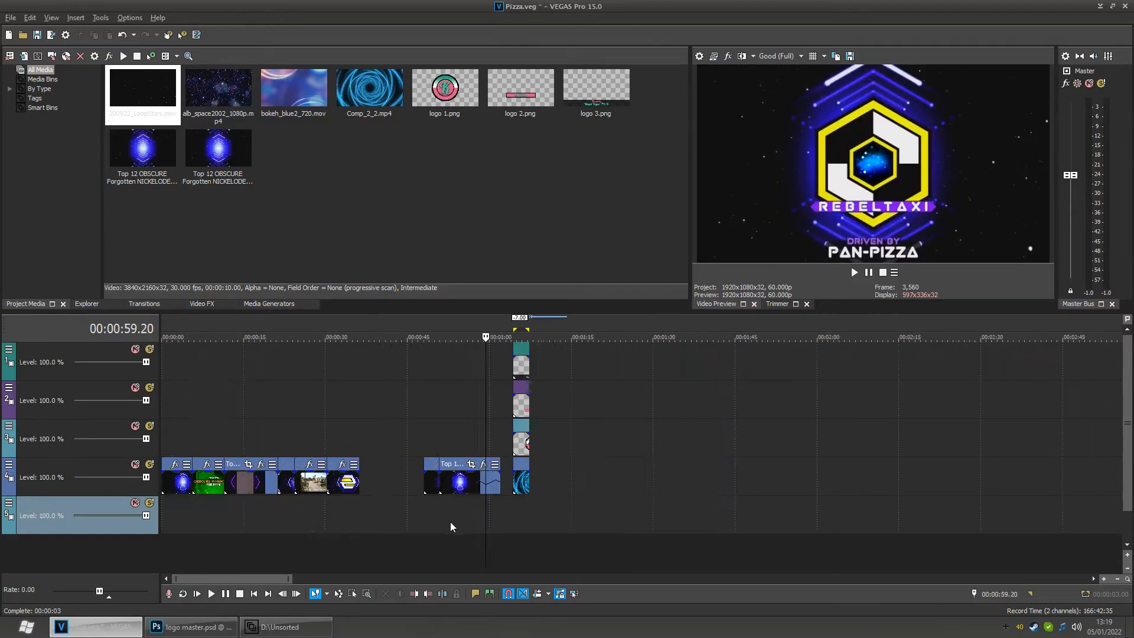
click(192, 522)
key(space)
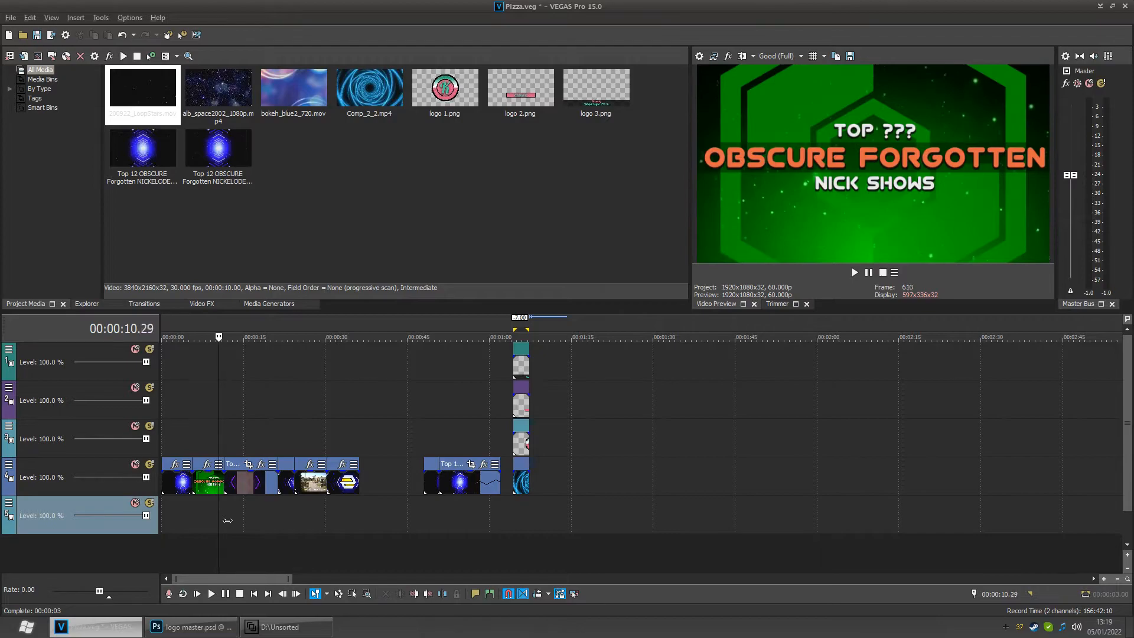
key(space)
drag(200, 525, 325, 522)
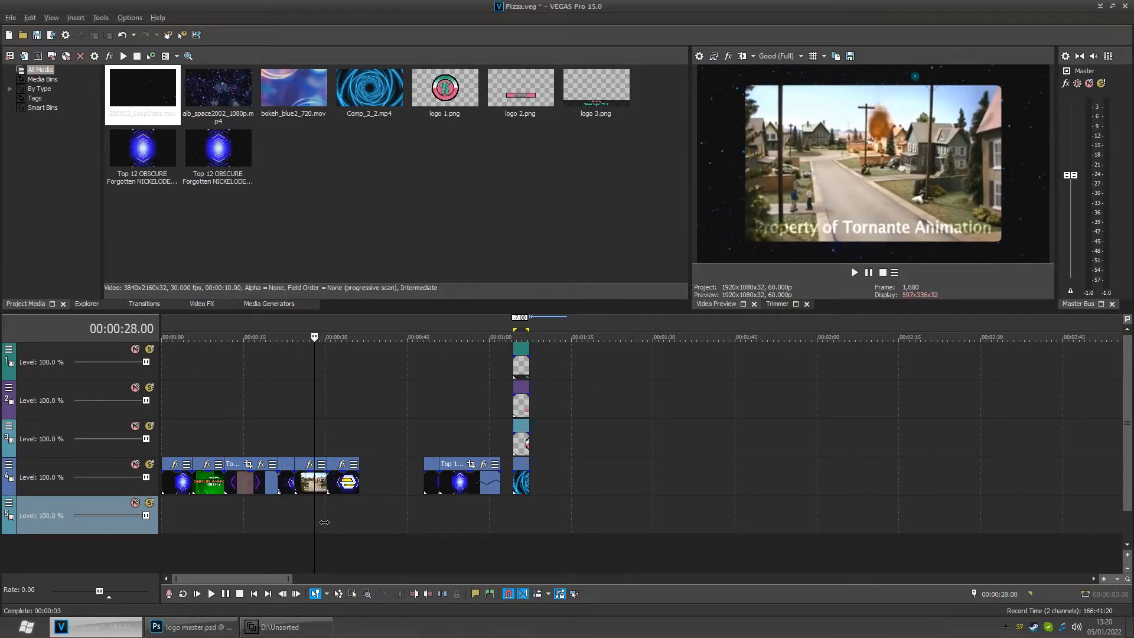
scroll(326, 522, up, 3)
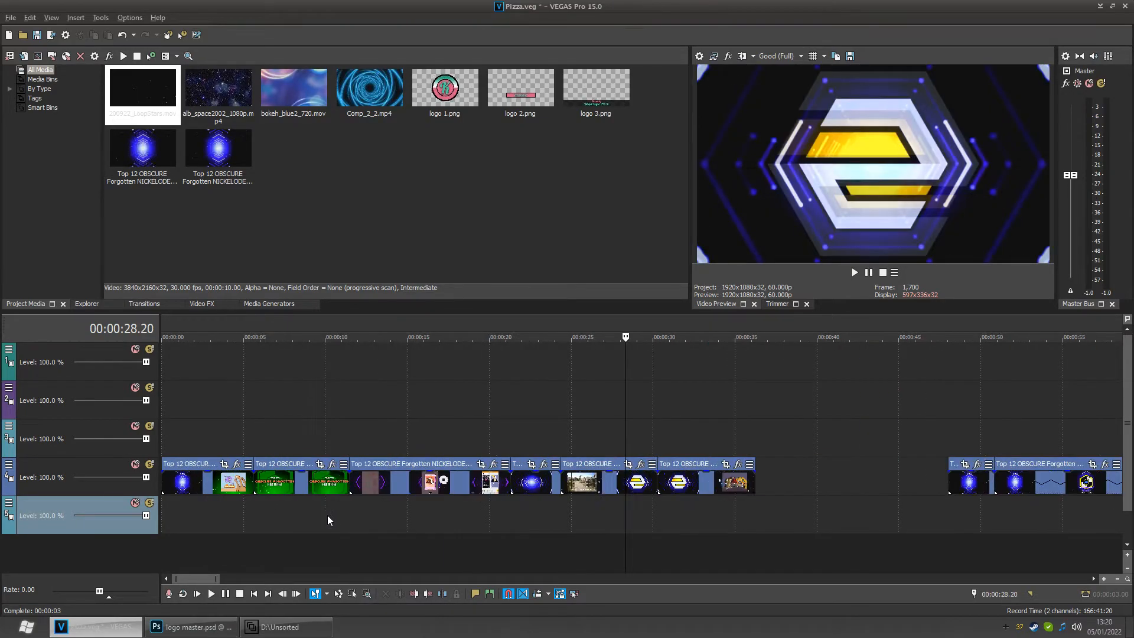
mouse_move(636, 515)
mouse_down()
mouse_move(590, 520)
mouse_move(633, 522)
mouse_up()
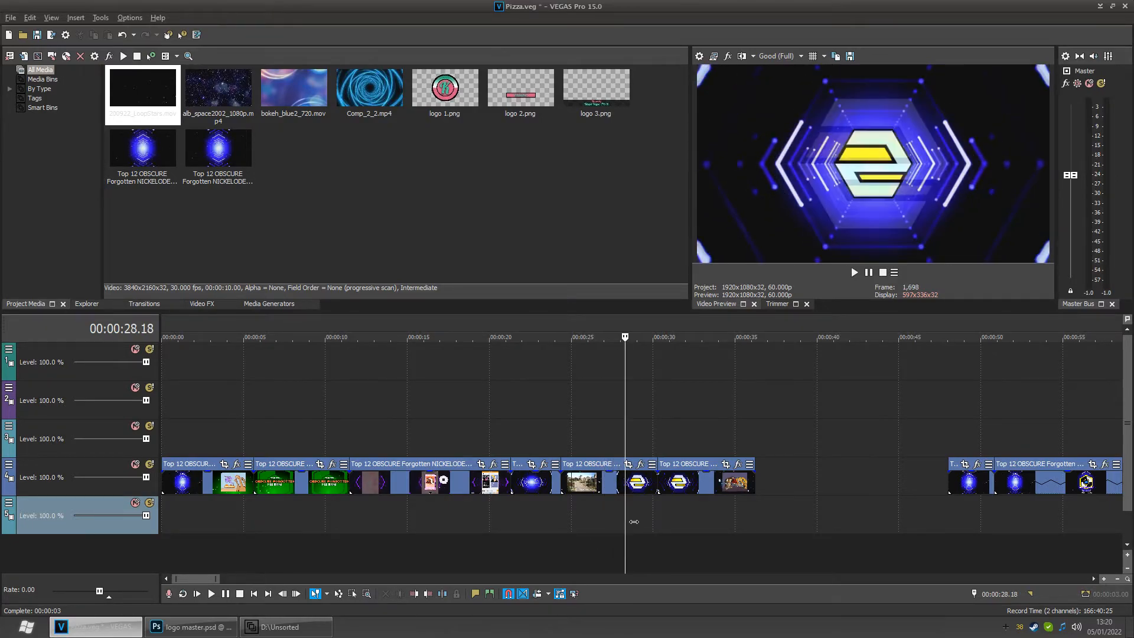
scroll(632, 521, up, 4)
drag(640, 523, 666, 522)
scroll(667, 522, down, 3)
scroll(1023, 514, down, 2)
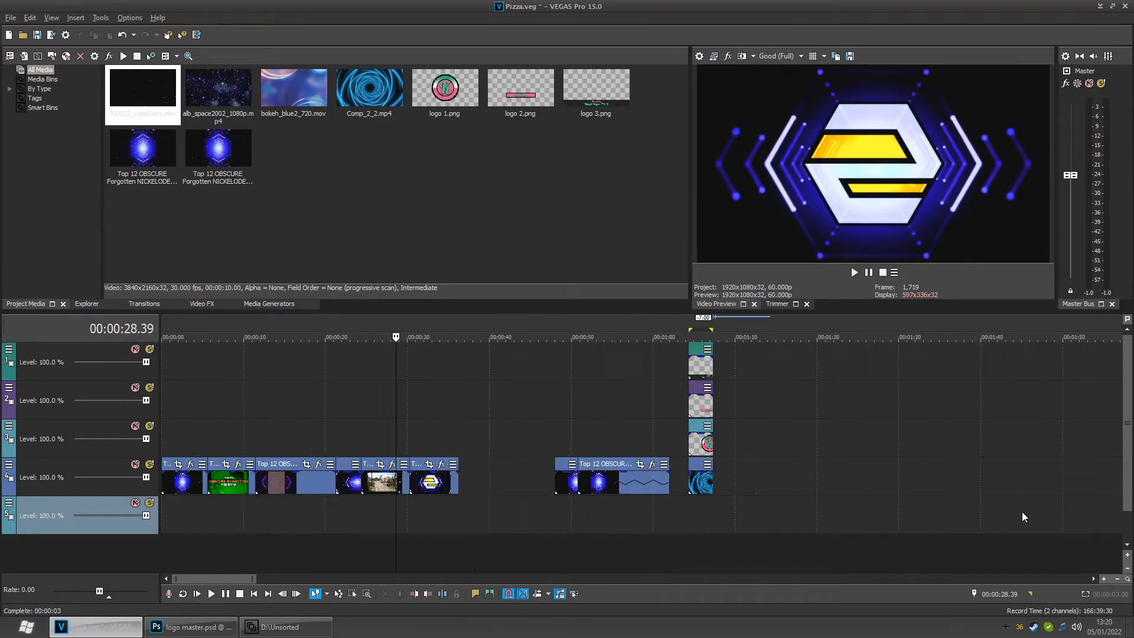
click(704, 510)
scroll(706, 512, up, 6)
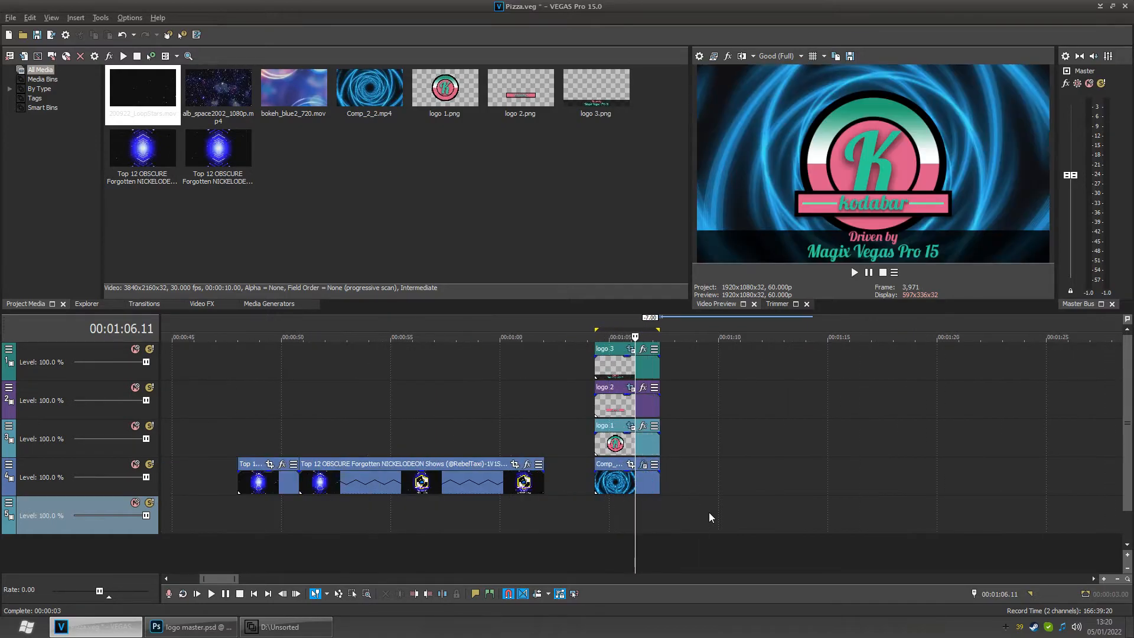
click(611, 517)
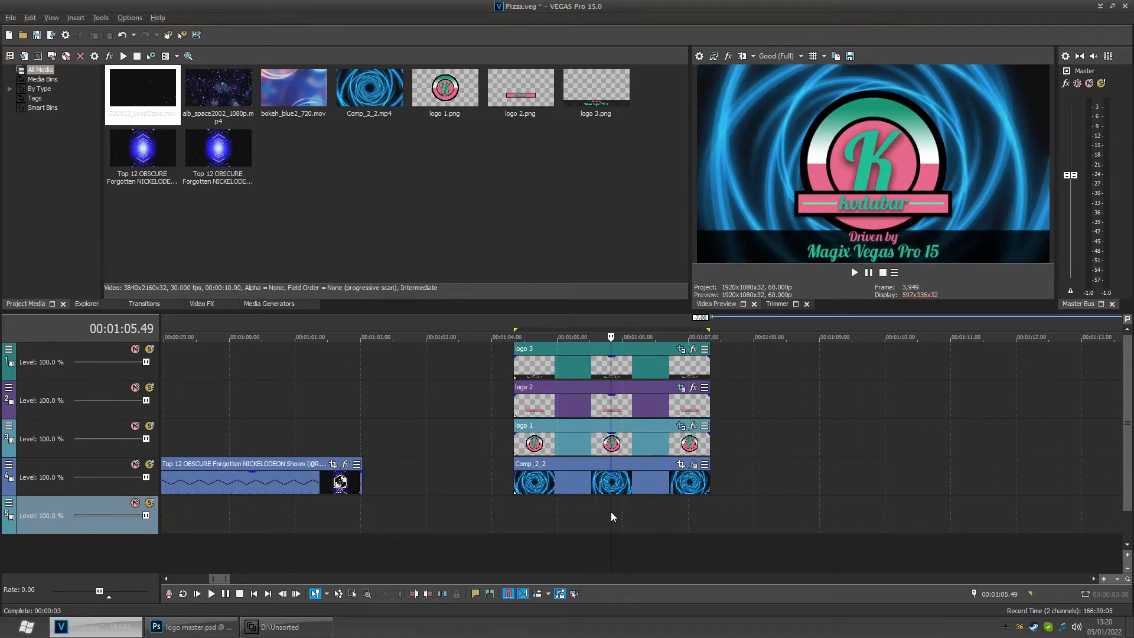
- Open logo 1's Pan/Crop and try shrinking its frame from both sides, undoing both changes
click(681, 425)
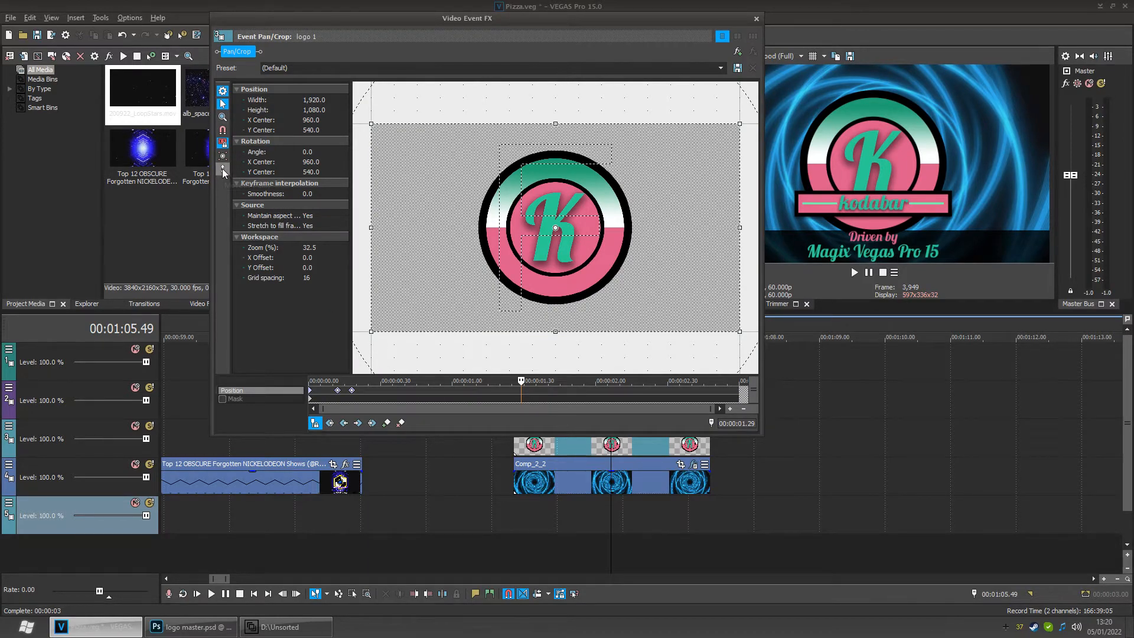
click(223, 170)
drag(381, 237, 409, 237)
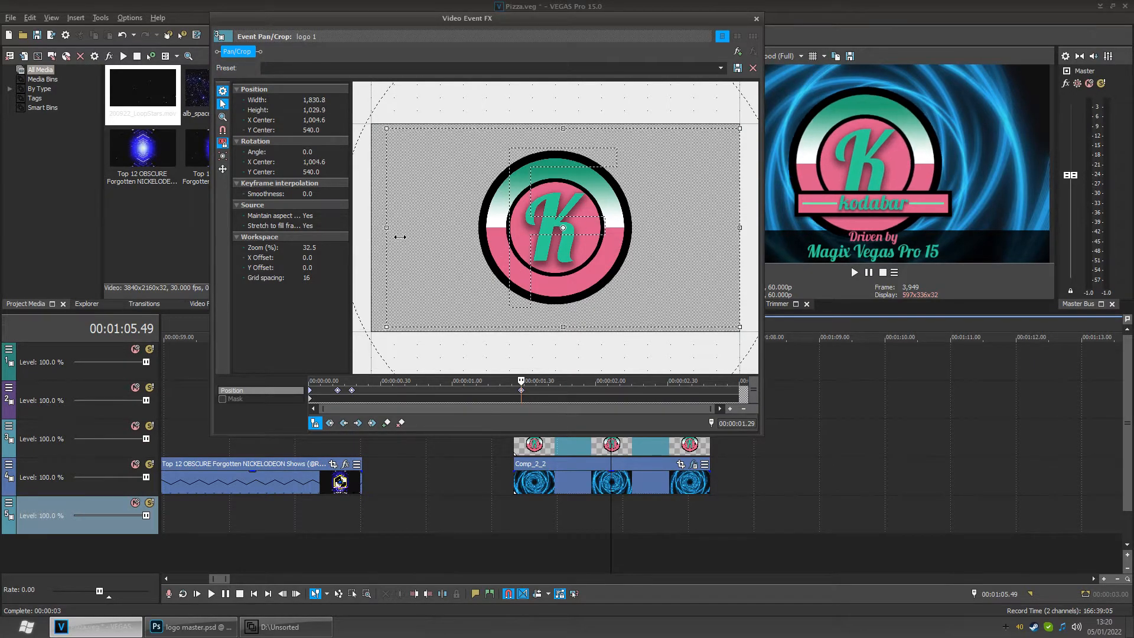
drag(748, 236, 701, 240)
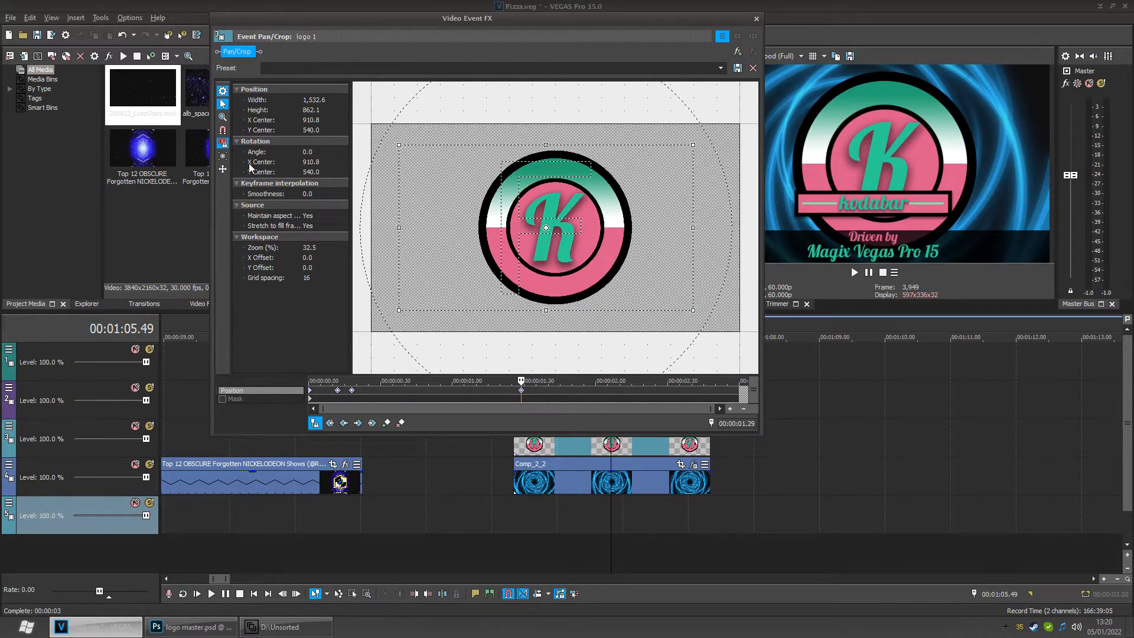
key(ctrl+z)
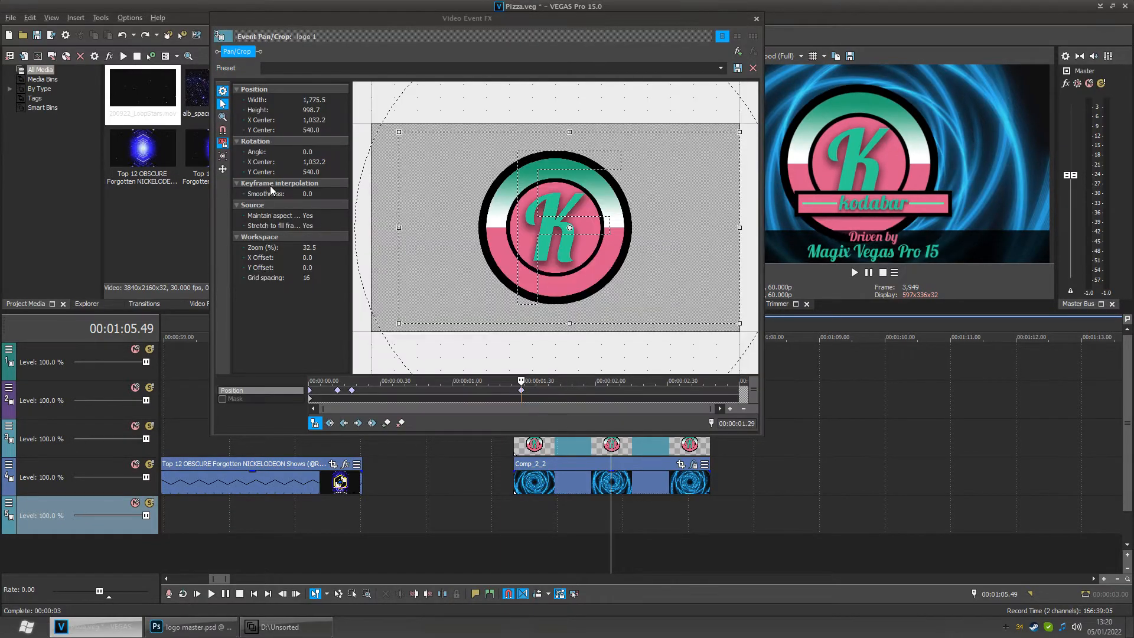
key(ctrl+z)
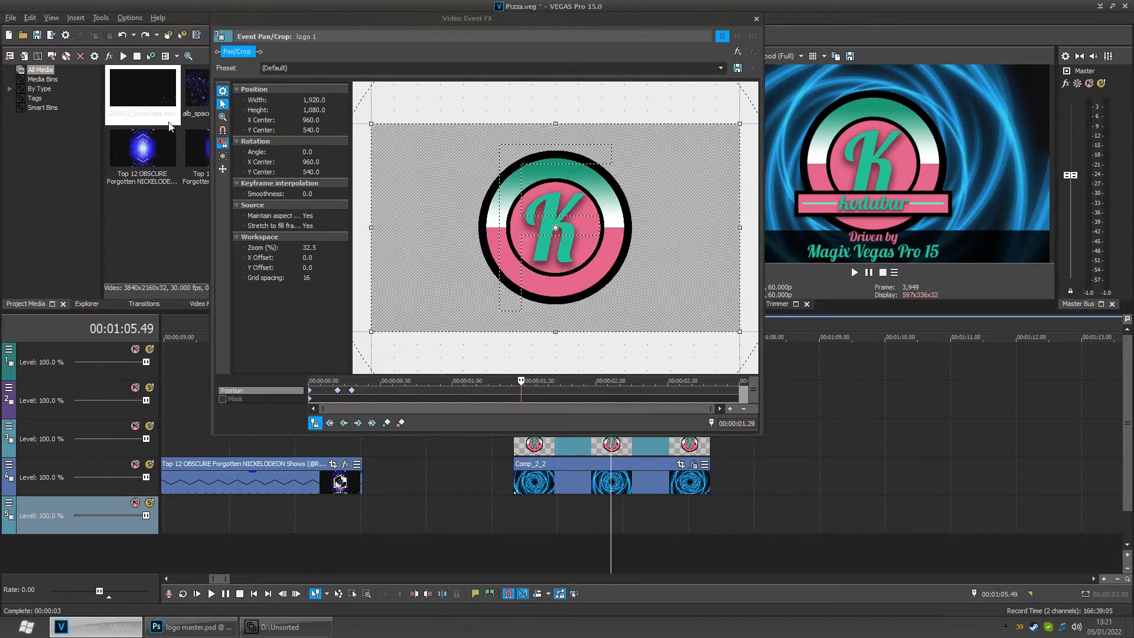
- Shrink logo 1's Pan/Crop frame symmetrically to 1,200 × 675 around the centre
click(223, 130)
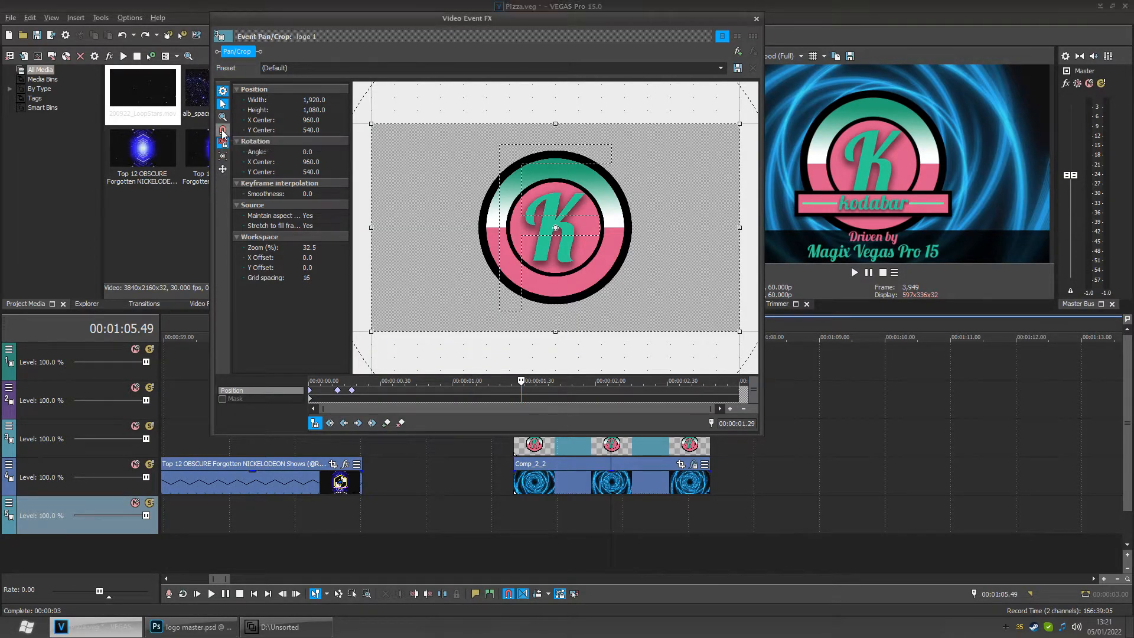
drag(381, 237, 443, 238)
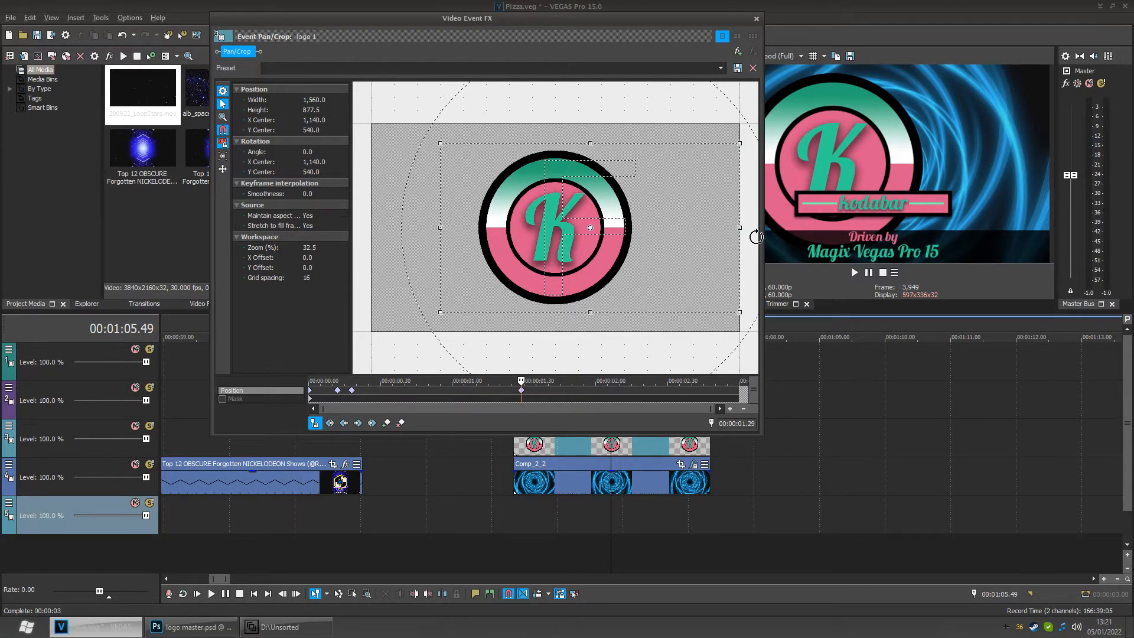
drag(747, 238, 681, 240)
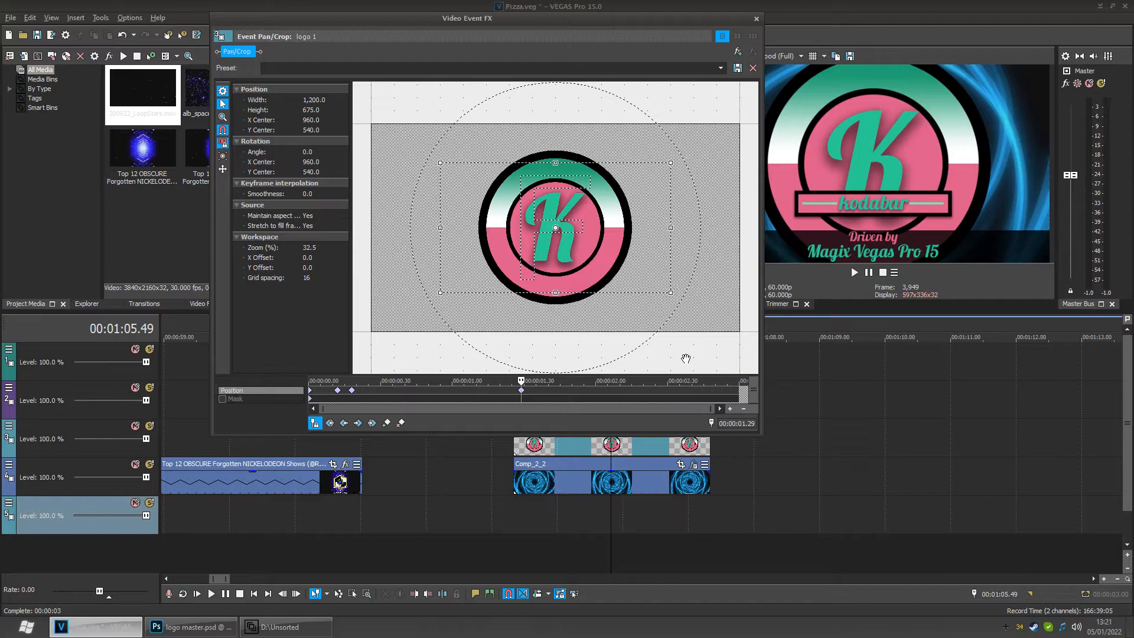
- Try resizing logo 1's Pan/Crop frame by dragging its edges, undoing each change
scroll(685, 359, down, 5)
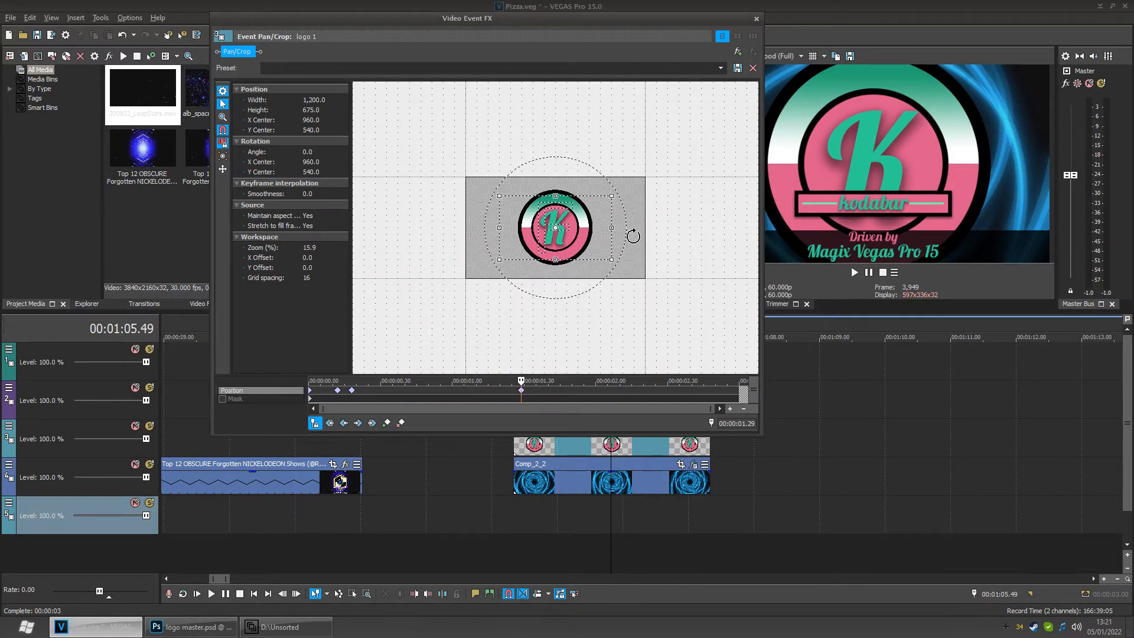
drag(614, 242, 650, 239)
key(ctrl+z)
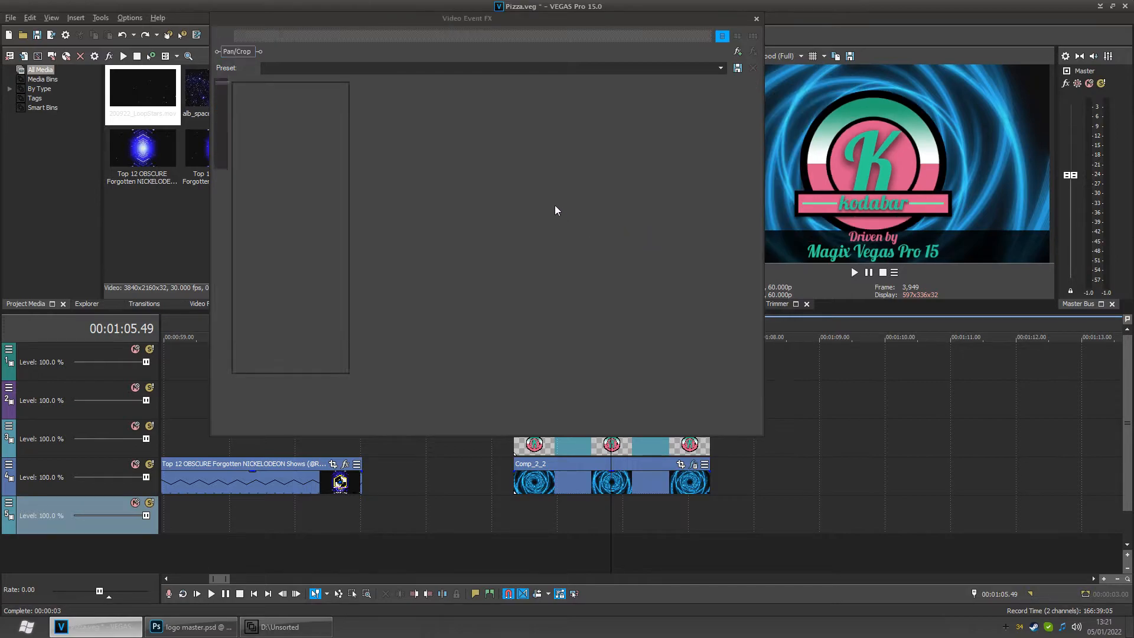
drag(564, 185, 556, 66)
drag(572, 127, 586, 210)
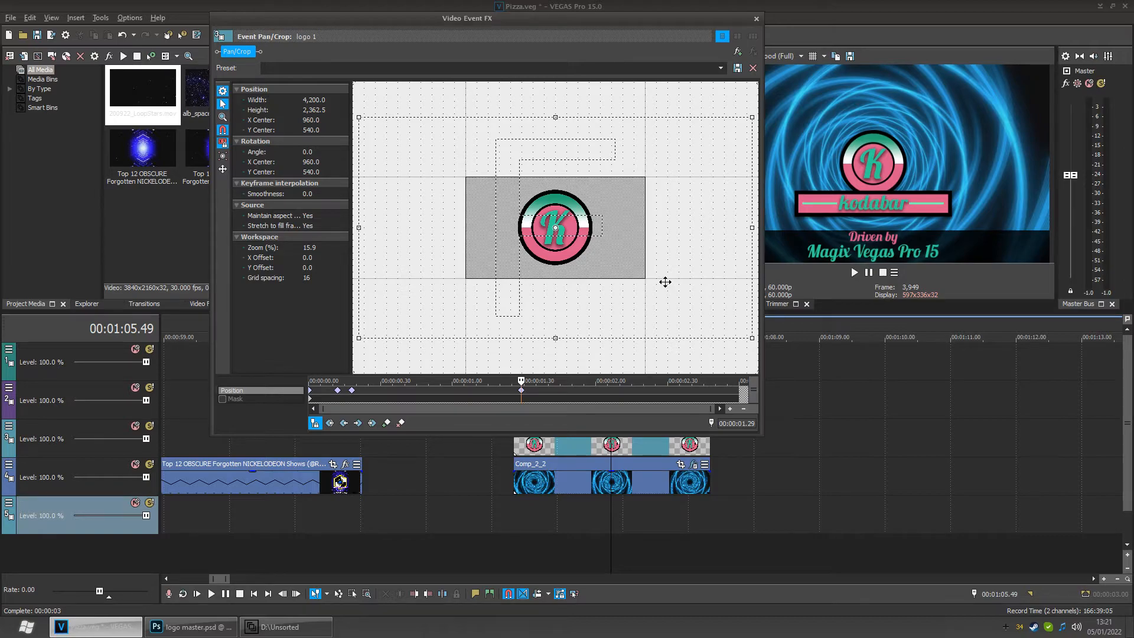
key(ctrl+z)
key(ctrl+z)
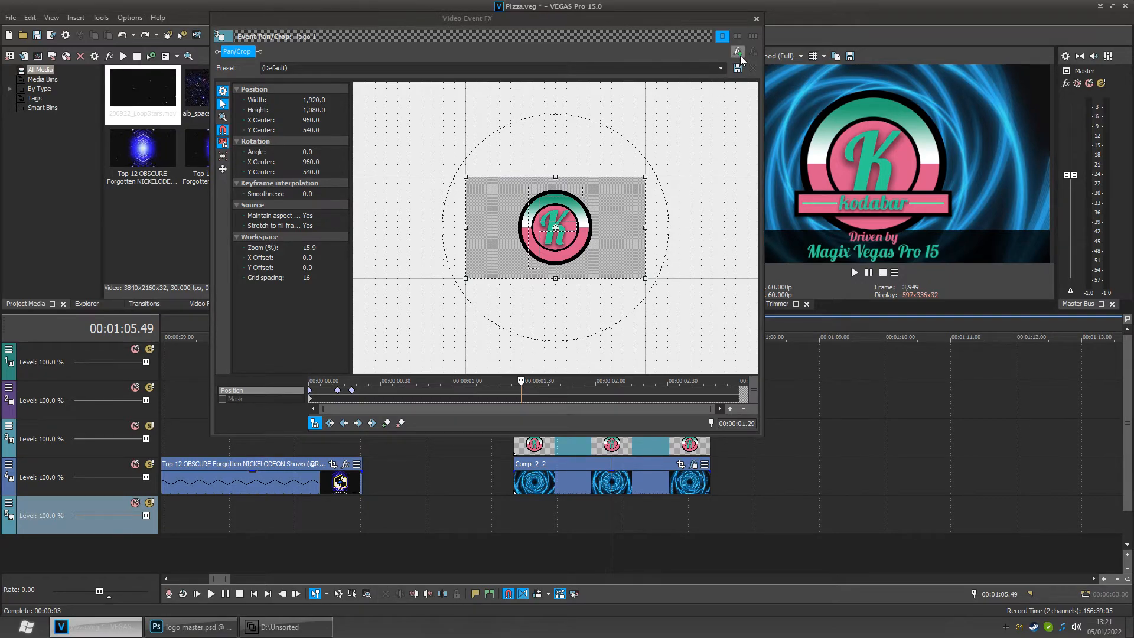
- Close the Video Event FX window and redo the plug-in removal
click(754, 22)
click(31, 18)
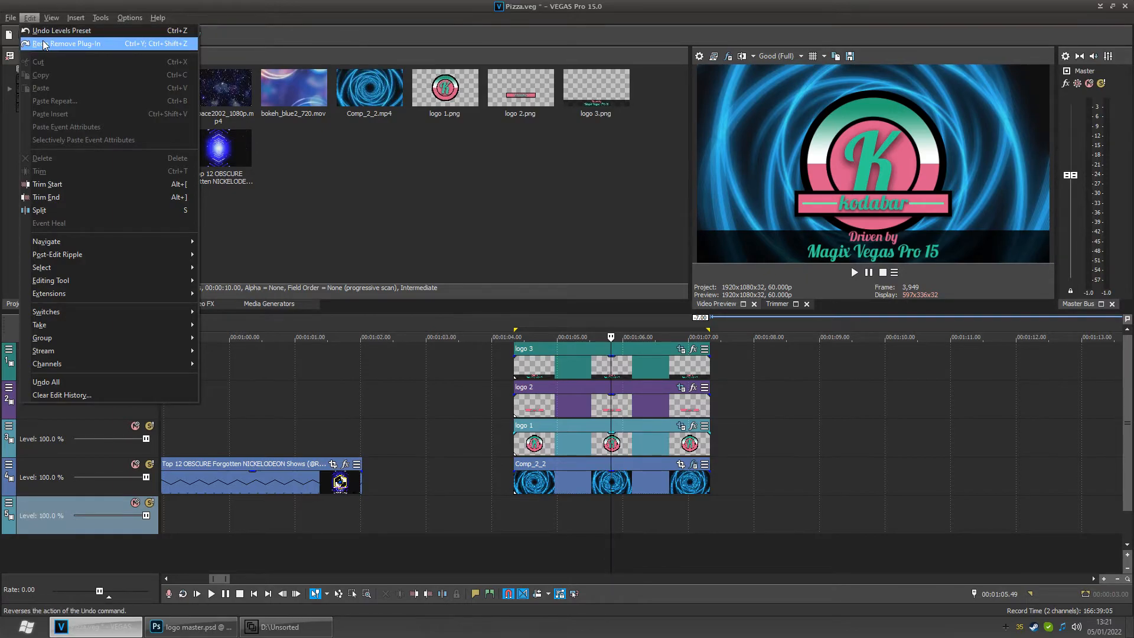
click(75, 43)
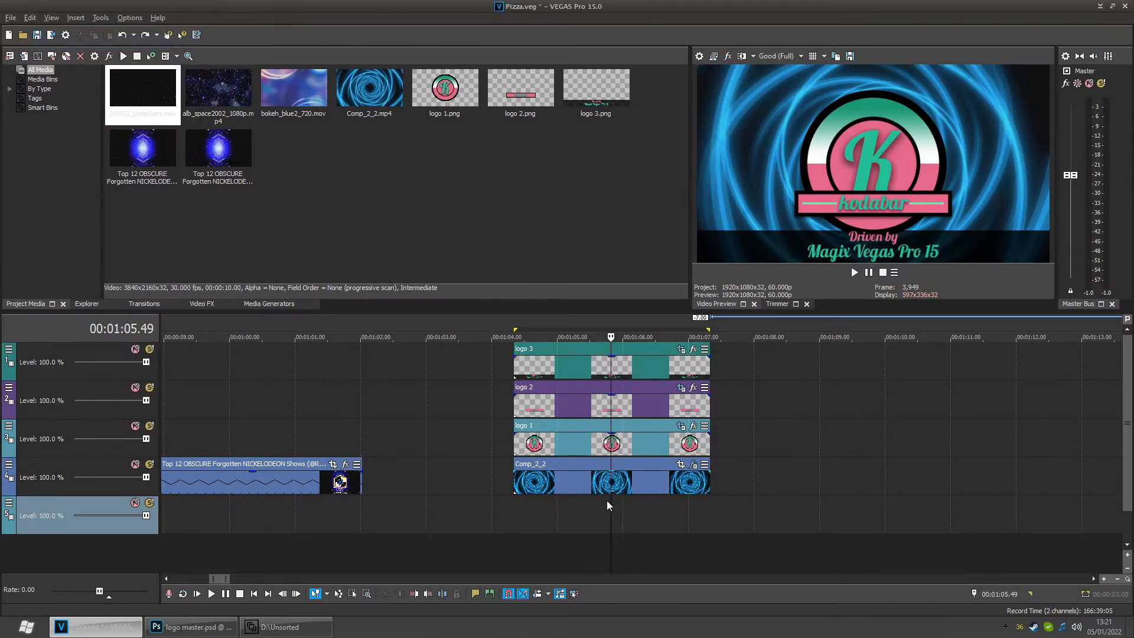
- Scroll and zoom the timeline to review the earlier compilation clips around 28 seconds
drag(619, 518, 493, 518)
scroll(454, 518, down, 4)
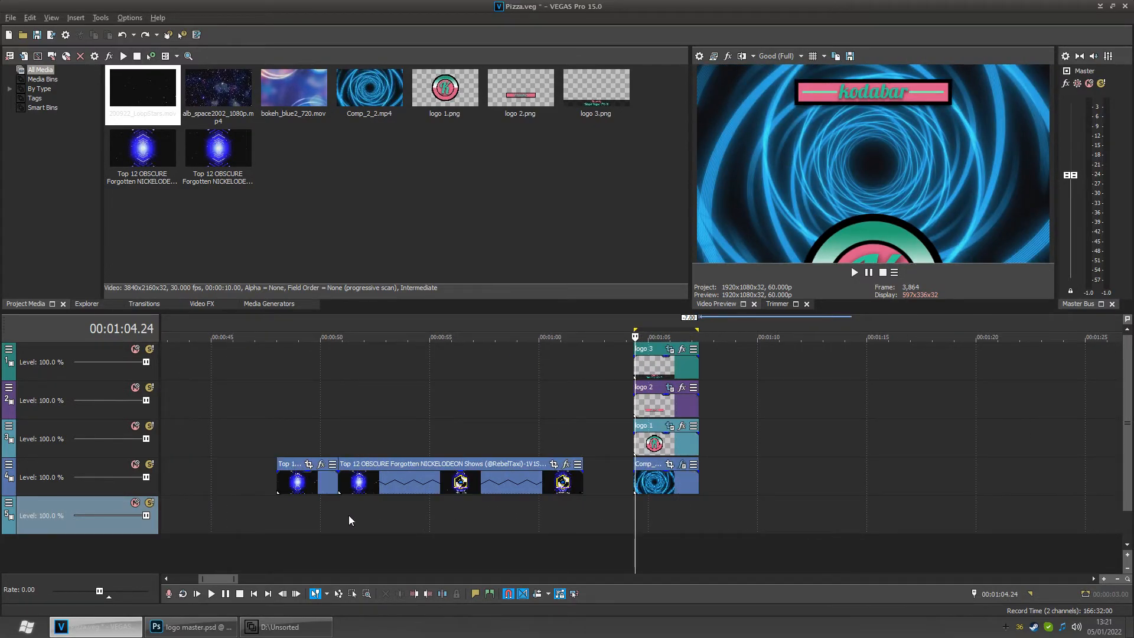
click(457, 509)
scroll(443, 513, down, 4)
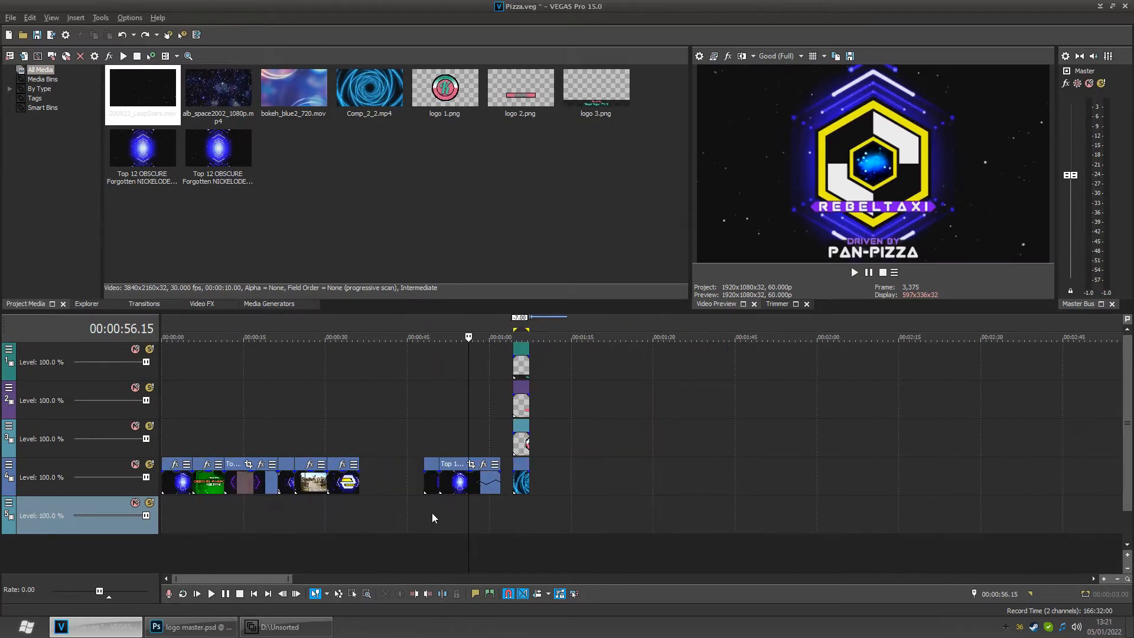
click(347, 514)
click(327, 516)
mouse_move(337, 517)
mouse_down()
mouse_move(322, 520)
mouse_move(336, 521)
mouse_up()
scroll(336, 520, up, 5)
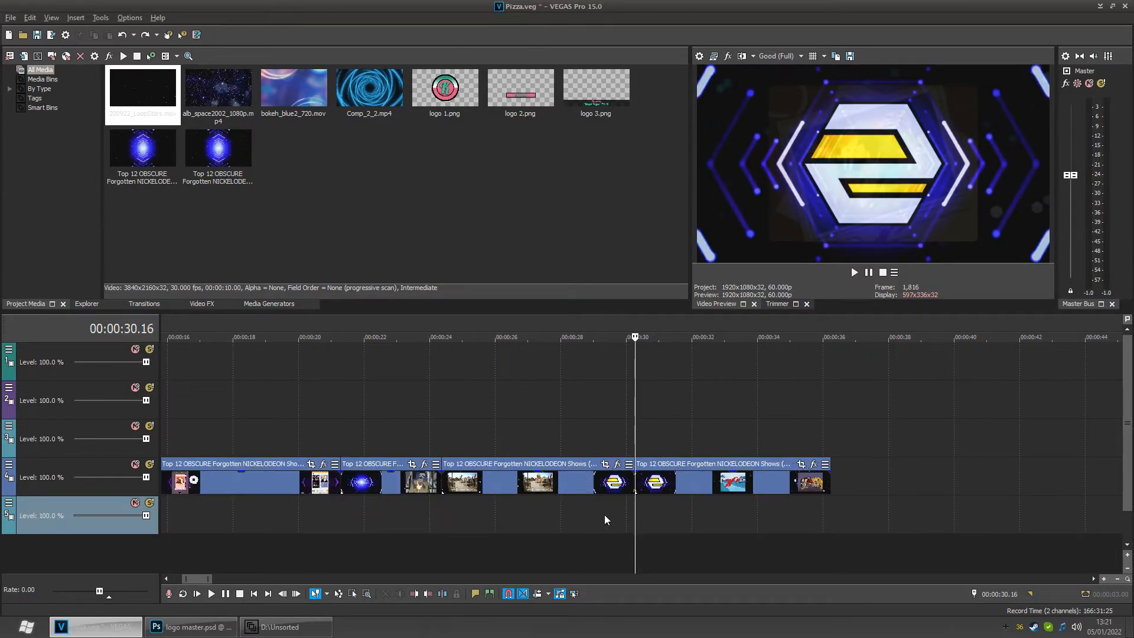
drag(651, 518, 584, 524)
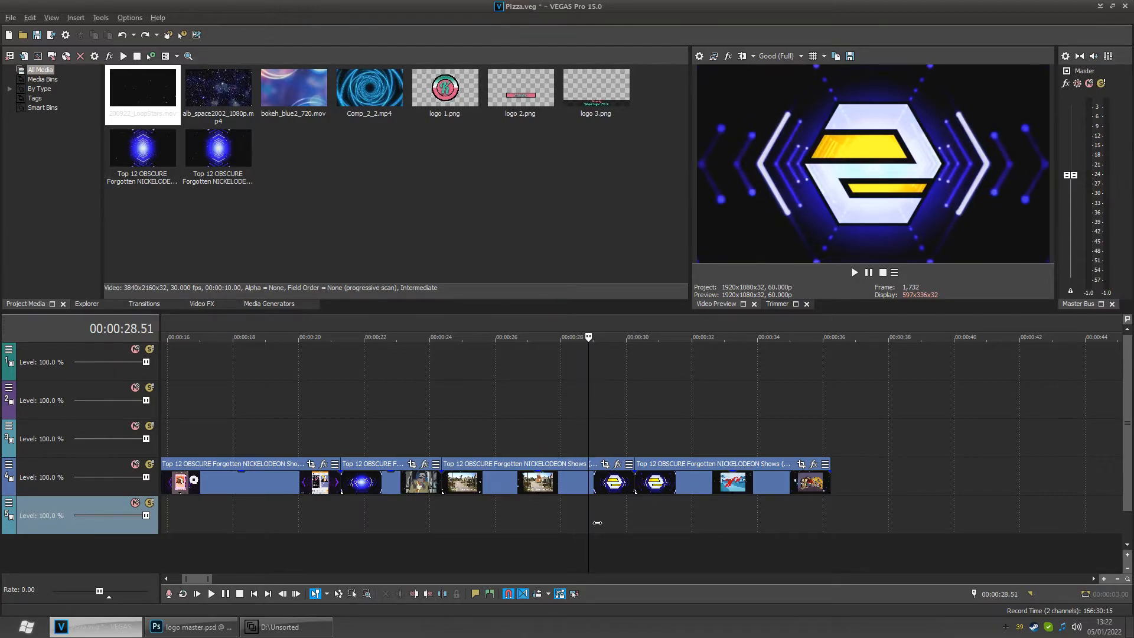
drag(586, 523, 583, 525)
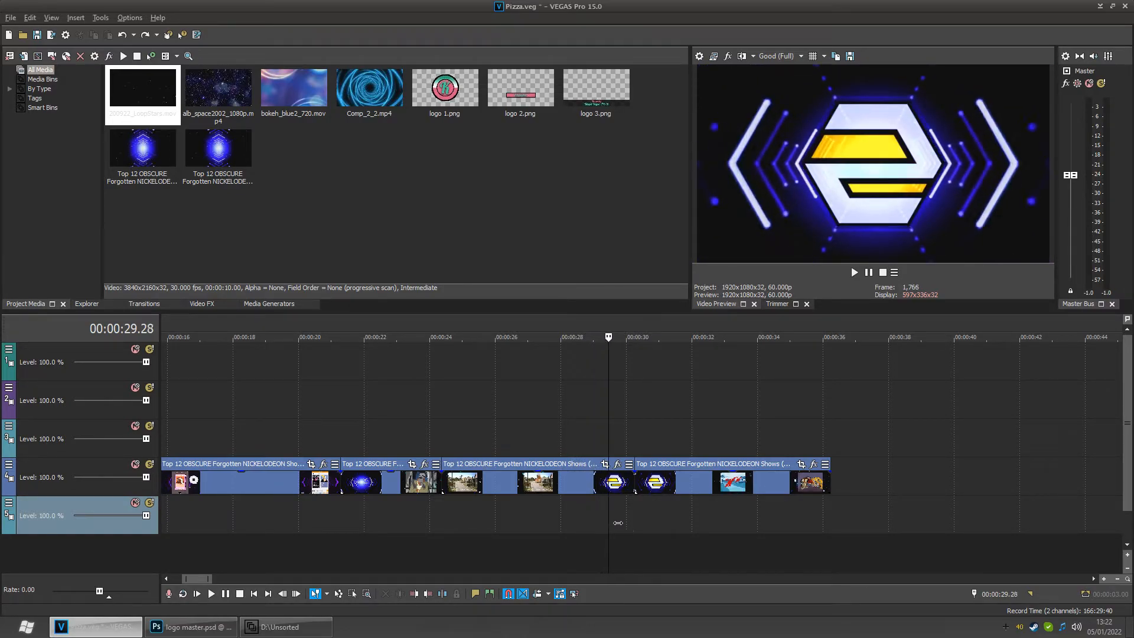
mouse_move(621, 522)
mouse_down()
mouse_move(574, 525)
mouse_move(607, 522)
mouse_up()
- Set the third compilation event's properties to Disable resample
right_click(586, 491)
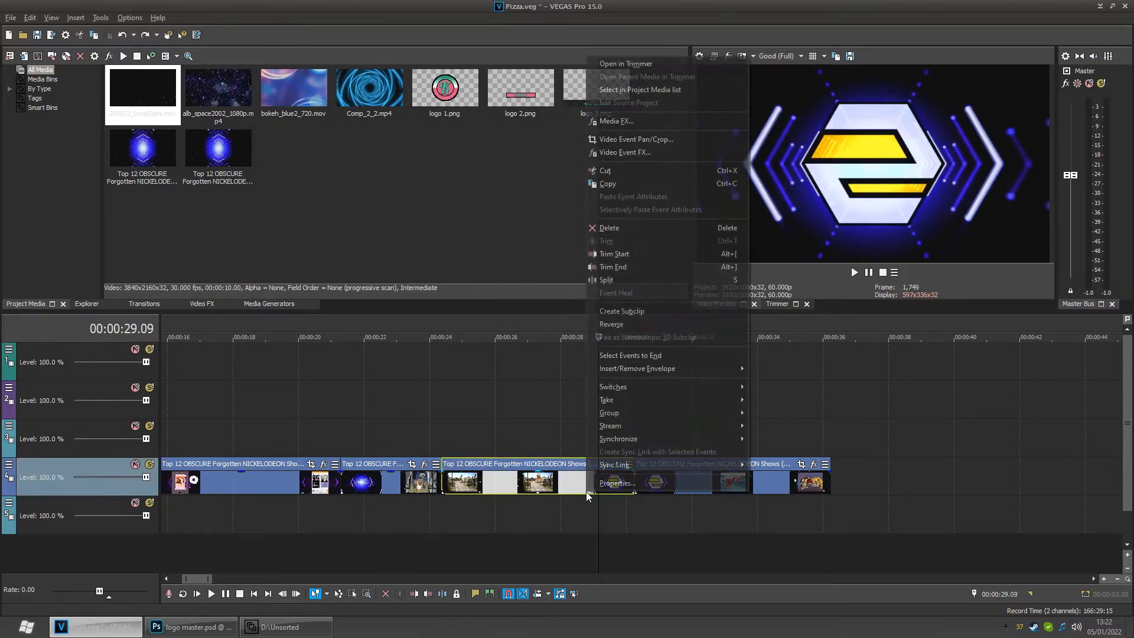
click(602, 486)
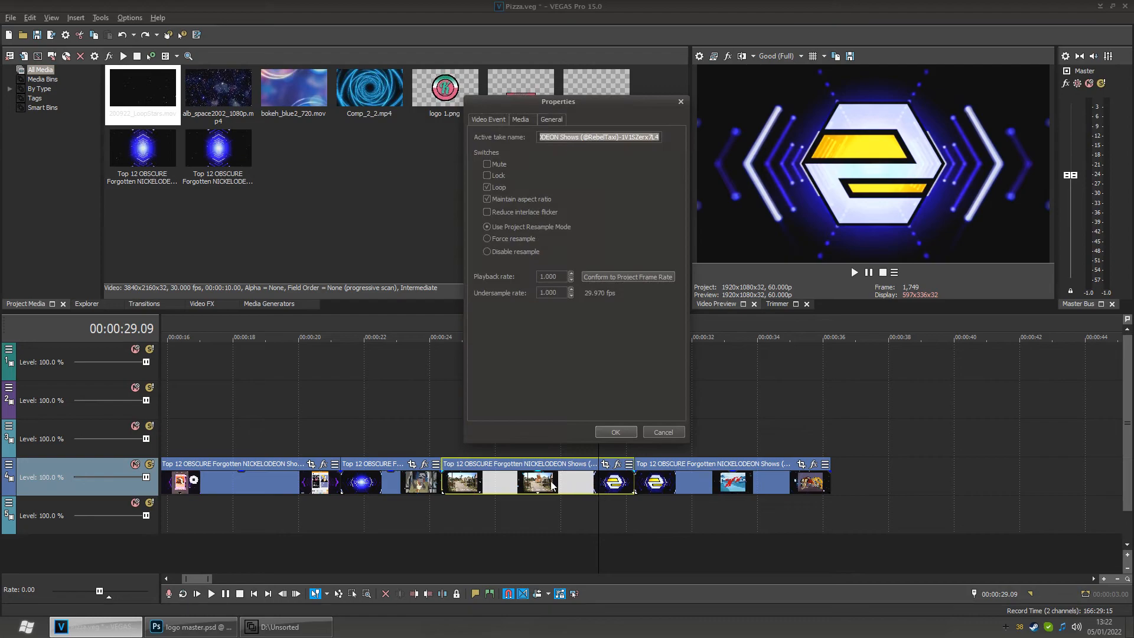
click(505, 252)
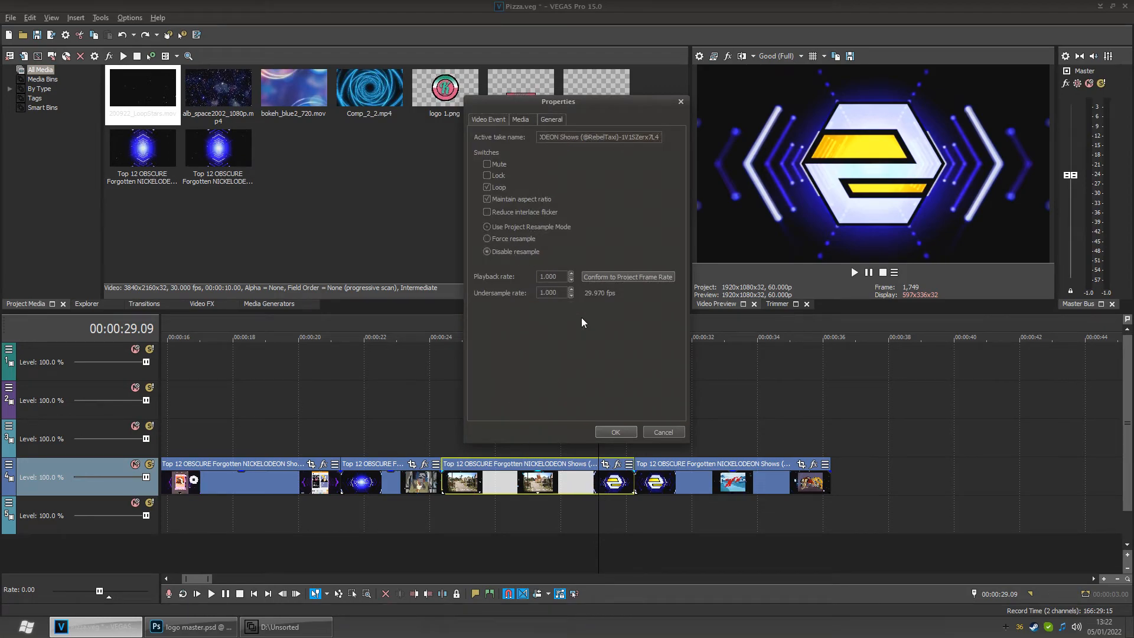
click(614, 429)
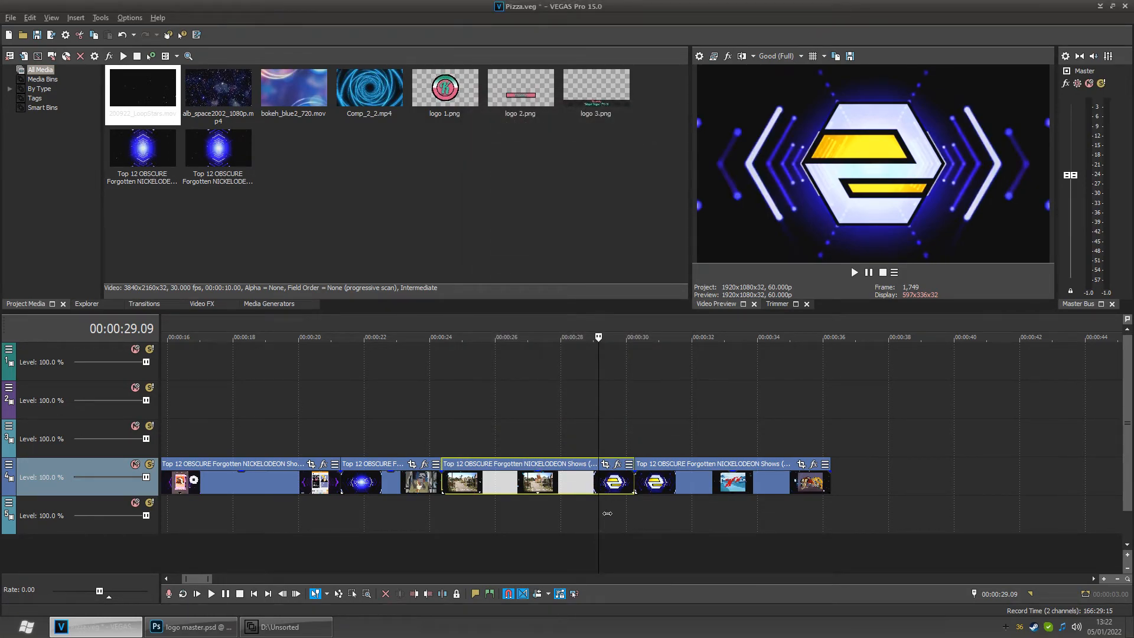
- Inspect the same event's properties across its Video Event, Media and General tabs, then cancel
mouse_move(600, 514)
mouse_down()
mouse_move(562, 515)
mouse_move(593, 515)
mouse_move(580, 512)
mouse_up()
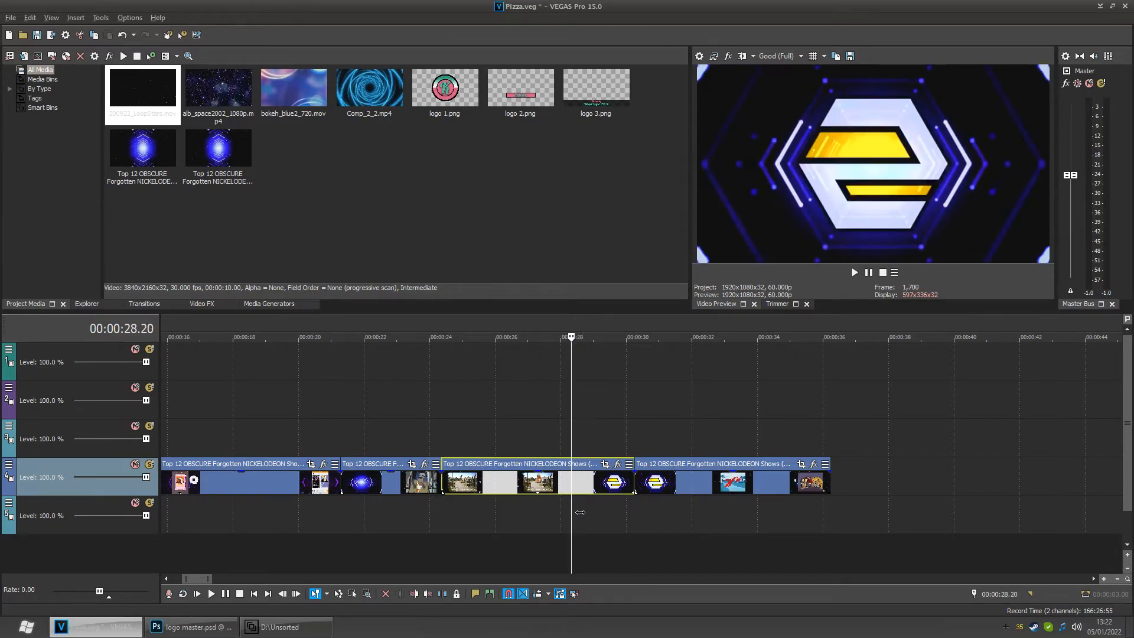
right_click(579, 480)
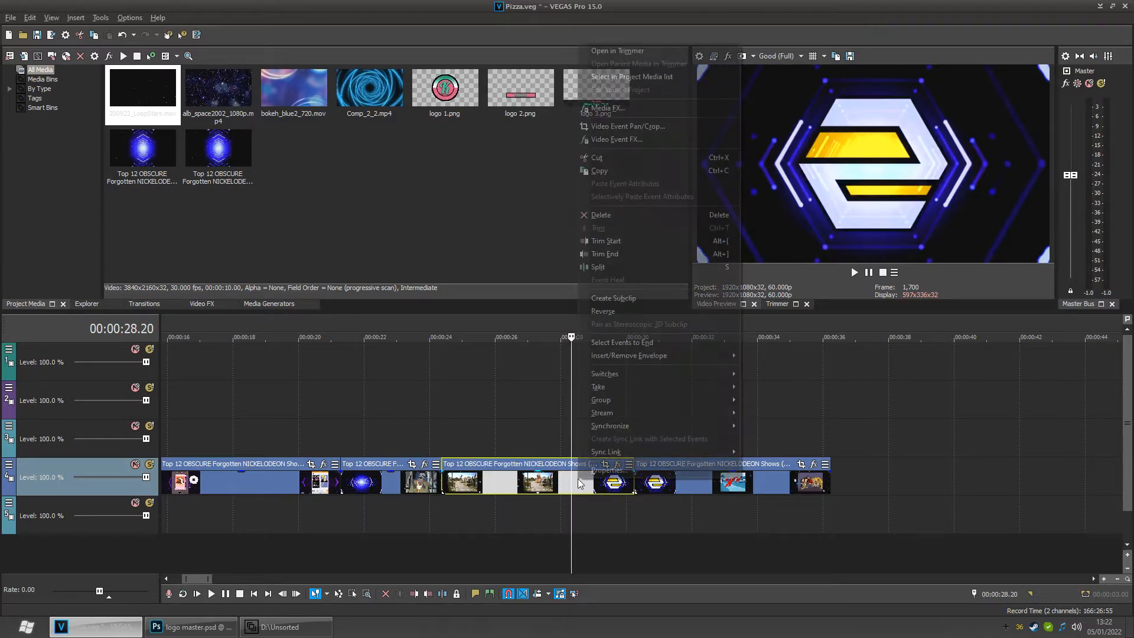
click(596, 454)
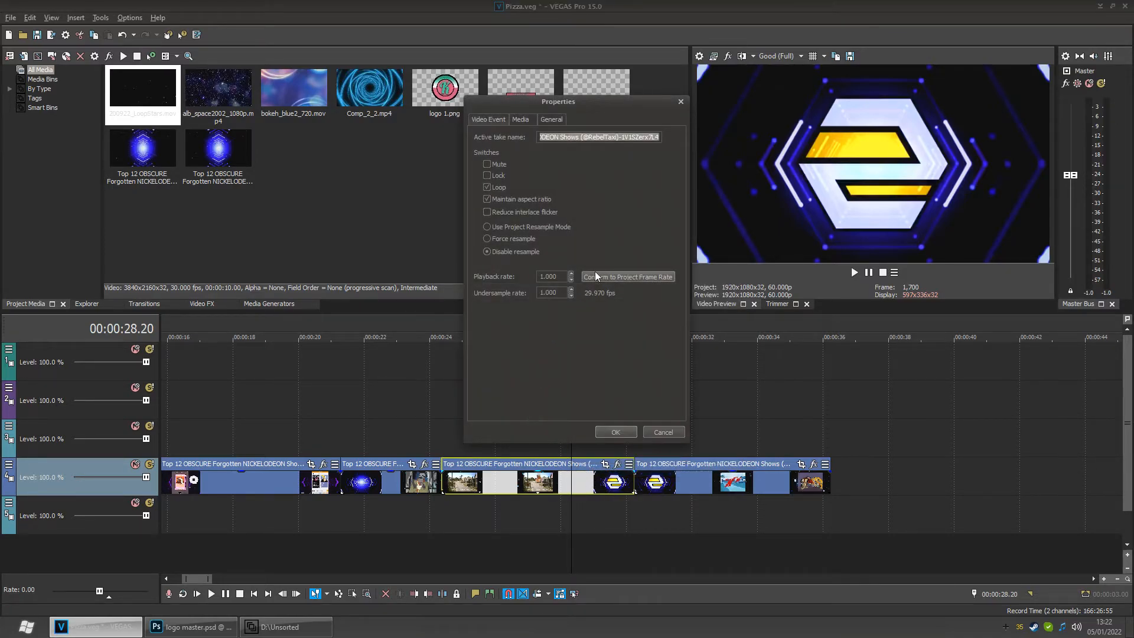
click(561, 116)
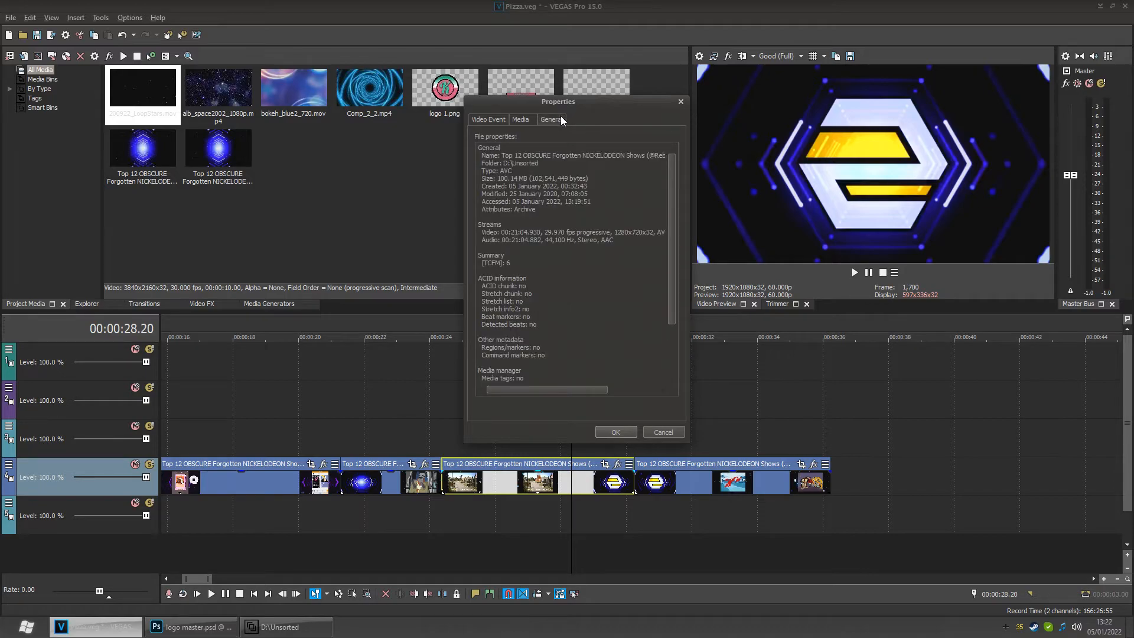
click(521, 120)
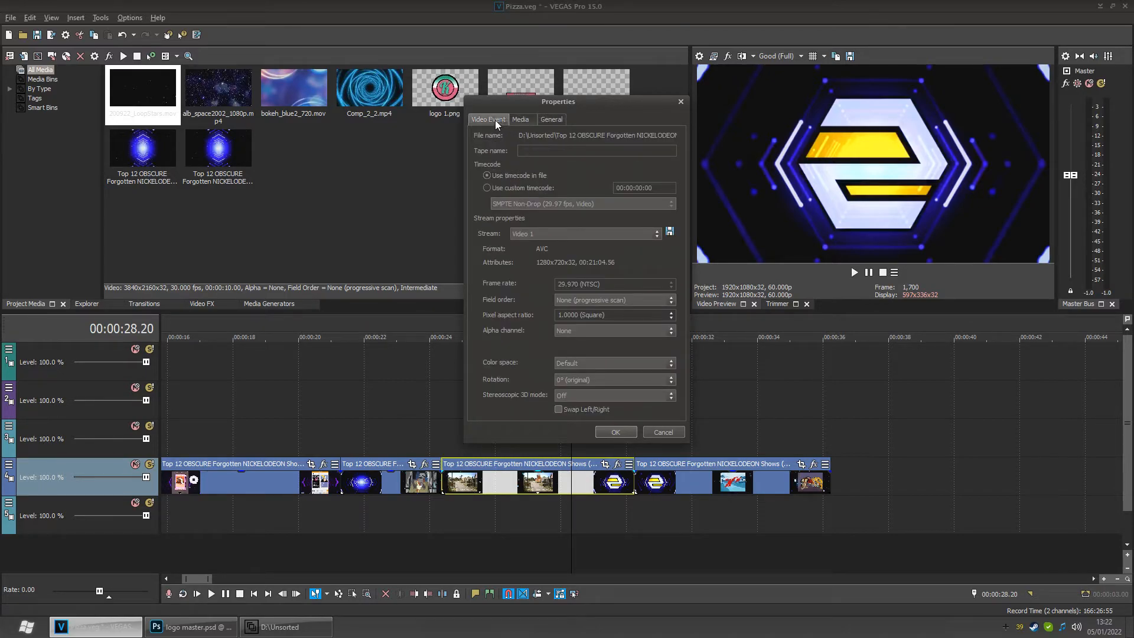
click(494, 121)
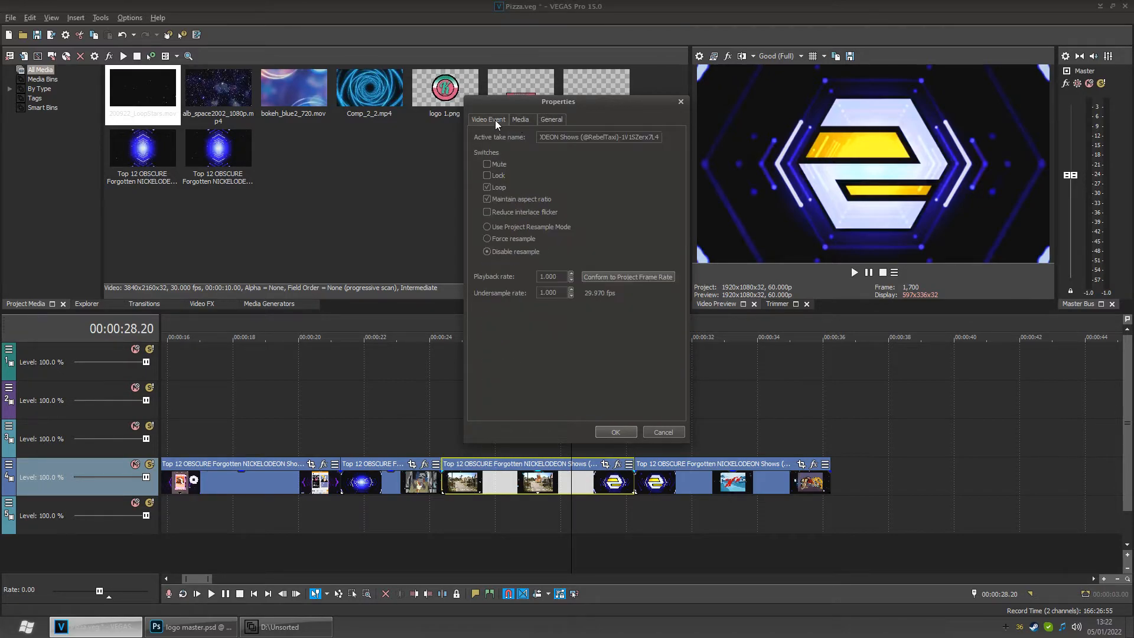
click(662, 430)
- Switch the event's resample switch to Use Project Resample Mode
right_click(572, 477)
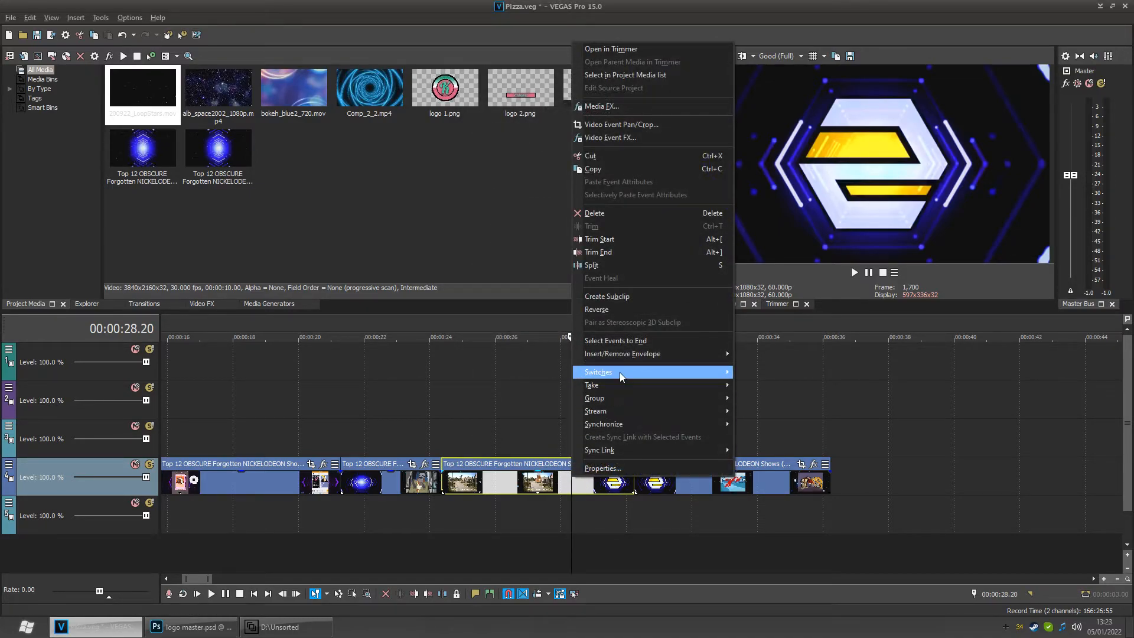
mouse_move(619, 372)
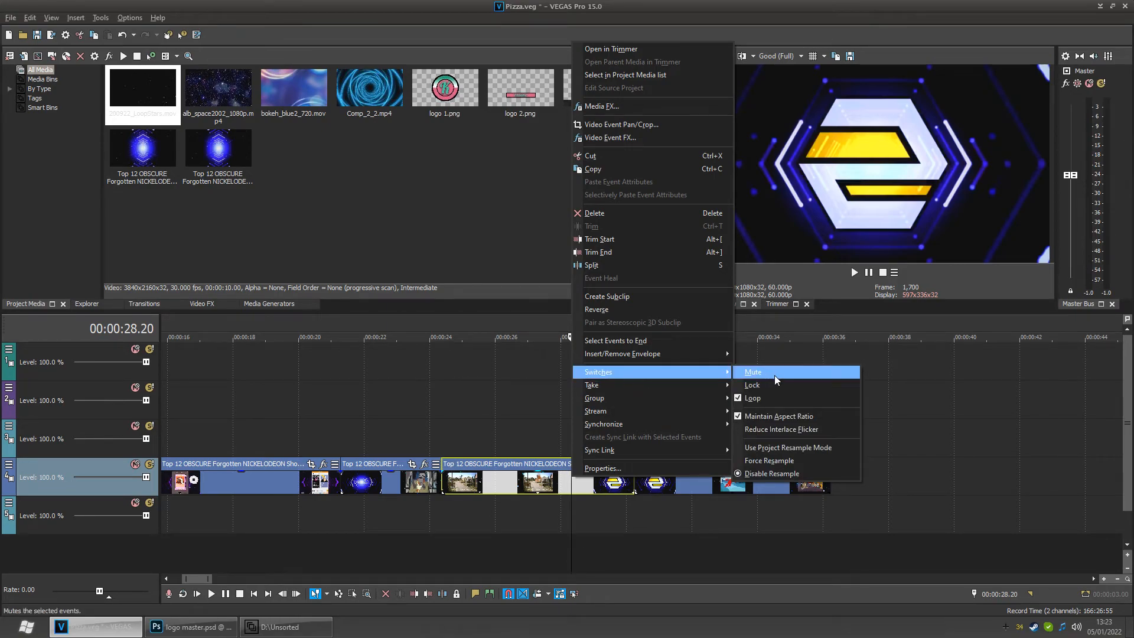
click(779, 448)
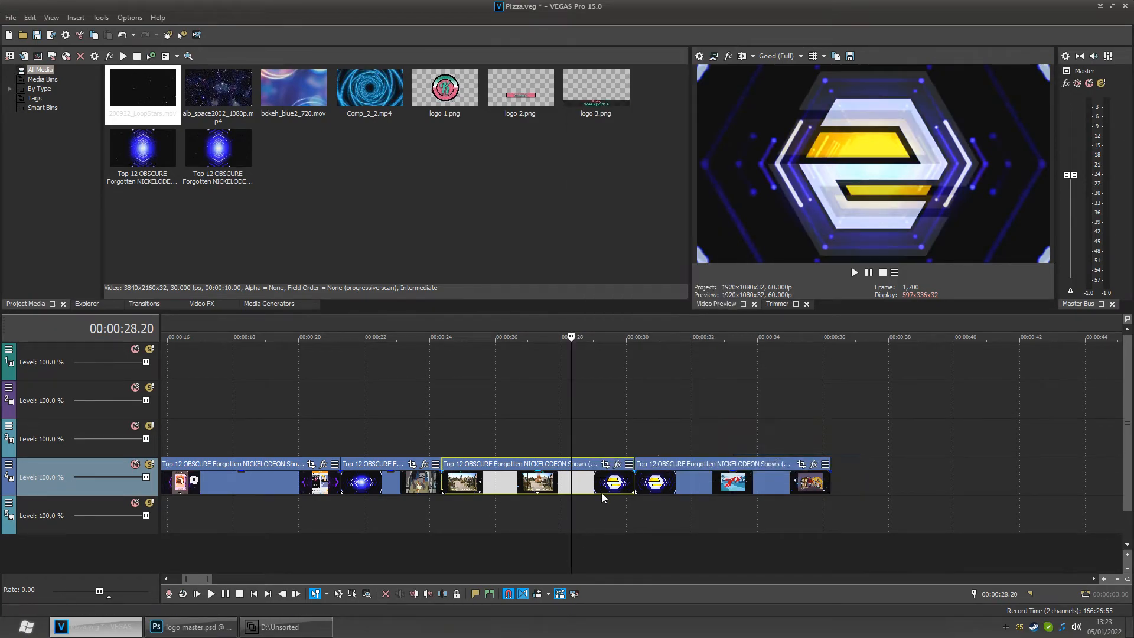
- Play and pause the timeline around 28 seconds to check the clip's playback
drag(580, 522, 574, 523)
key(space)
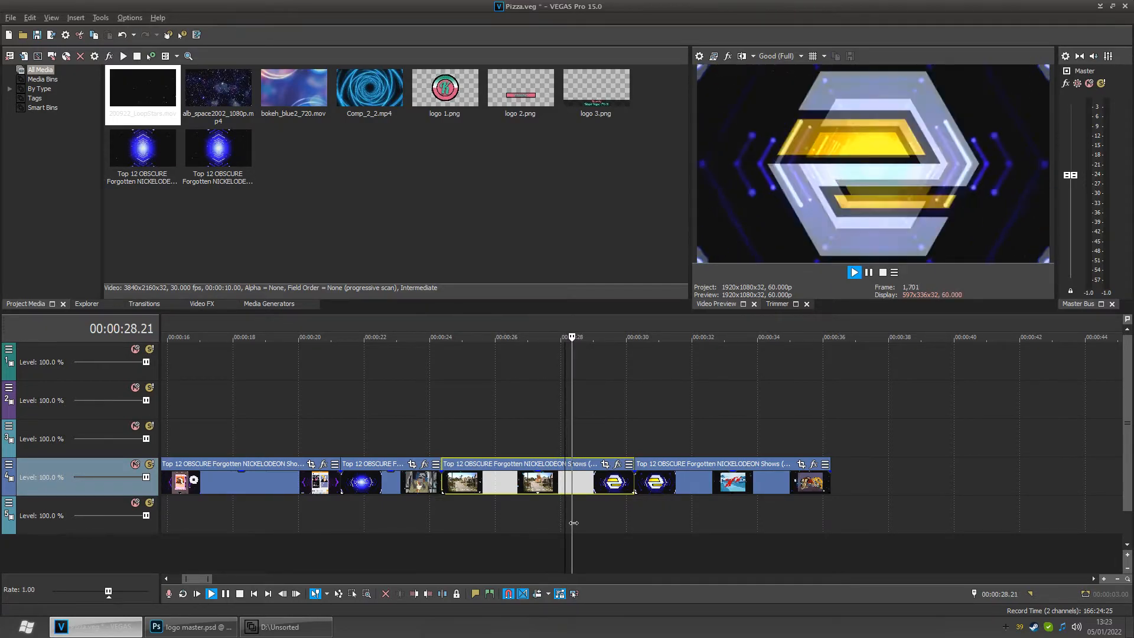
key(space)
key(space)
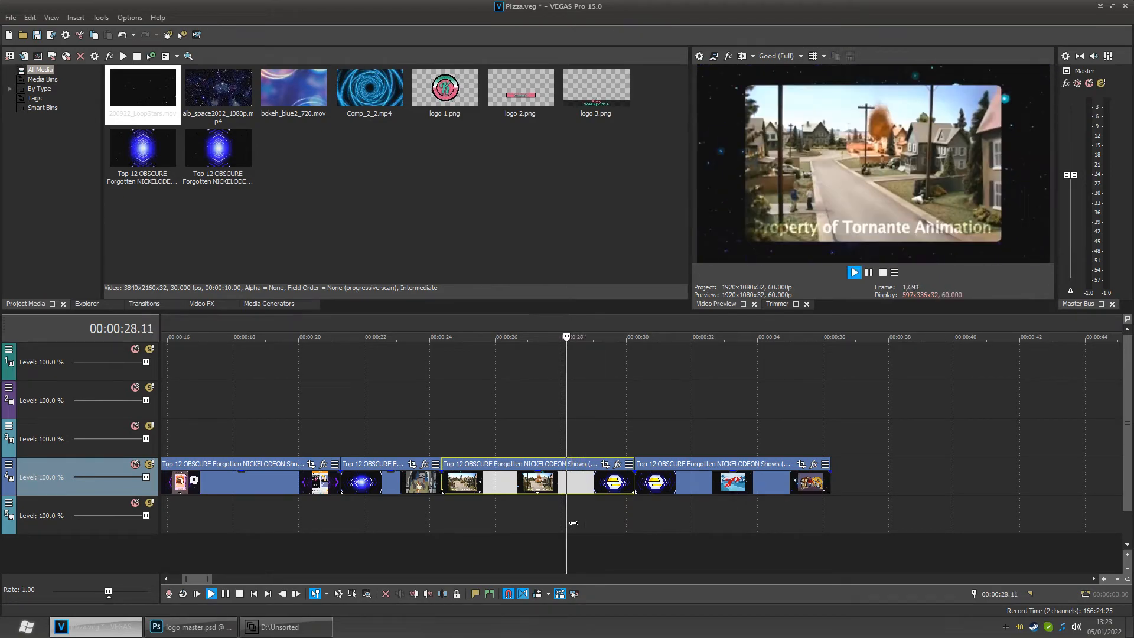
key(space)
key(space)
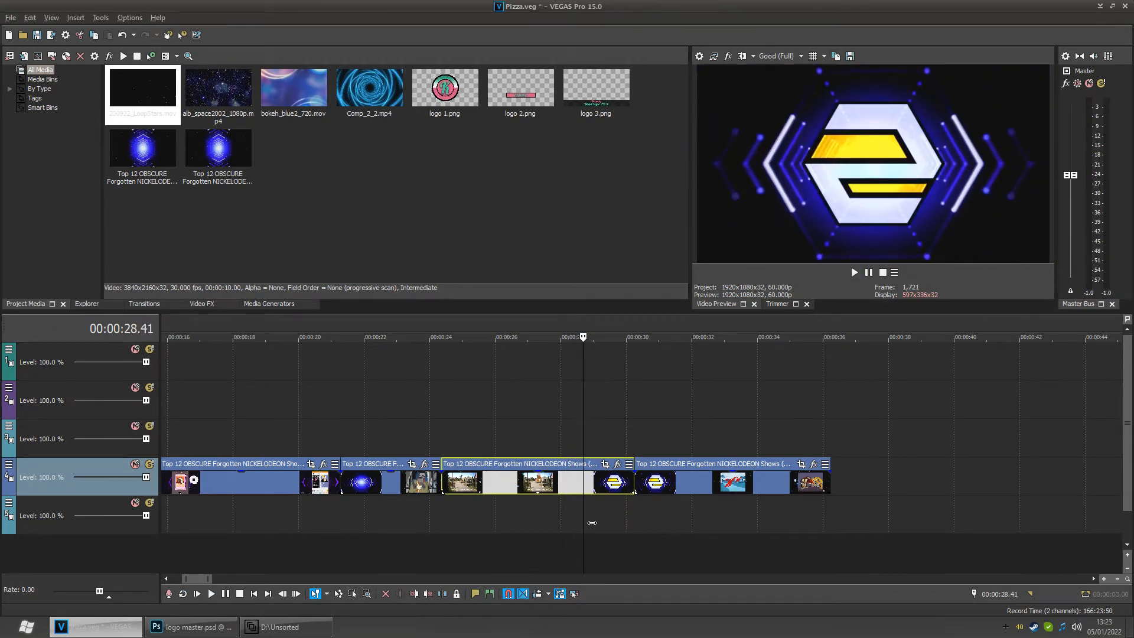
key(space)
key(space)
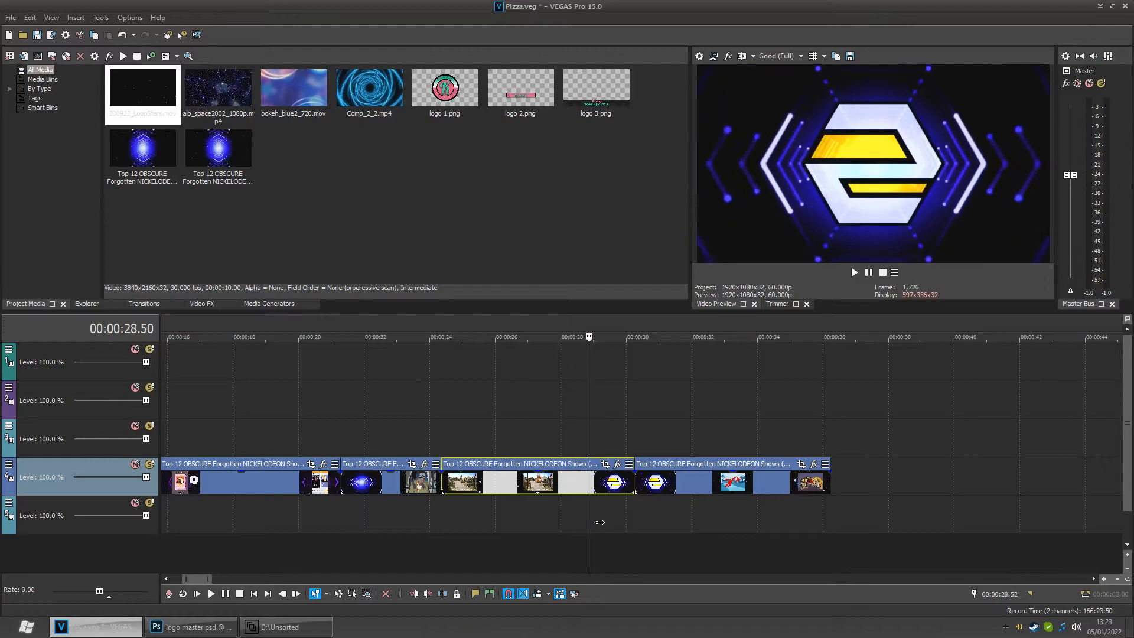
key(space)
key(space)
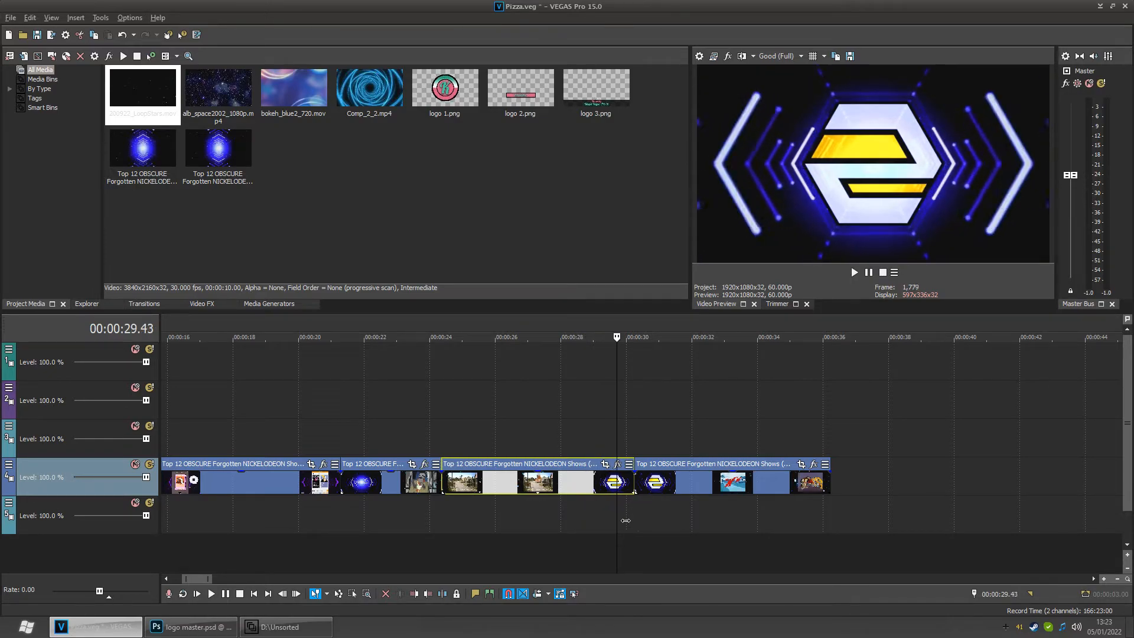
drag(633, 520, 586, 523)
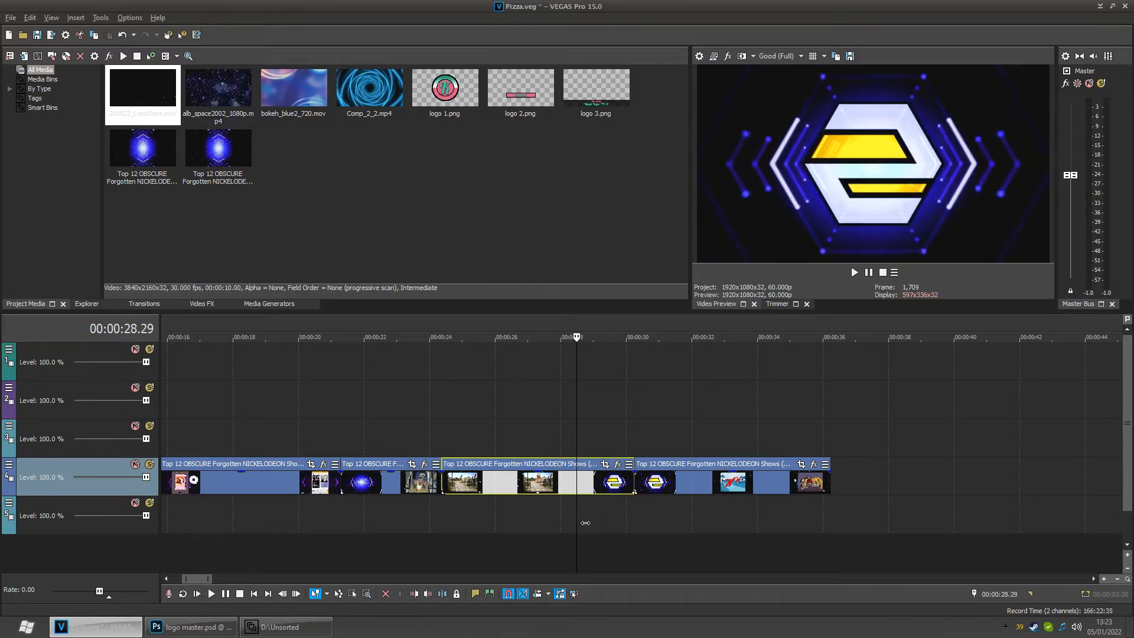
- Examine the event's switch settings, then dismiss the menu
right_click(592, 488)
mouse_move(676, 409)
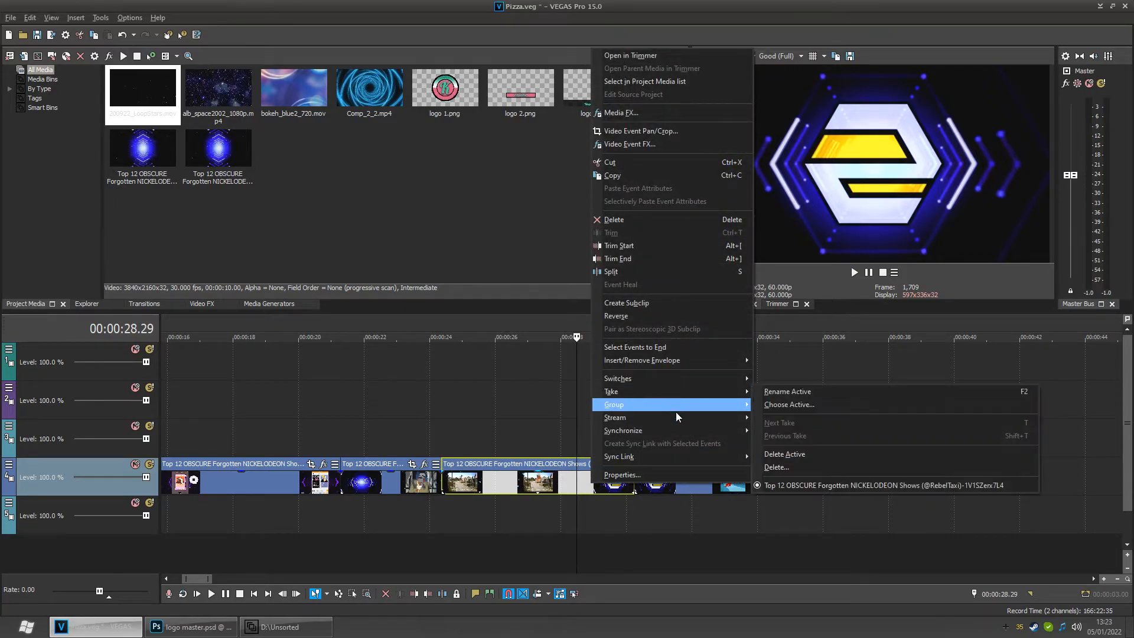
mouse_move(690, 378)
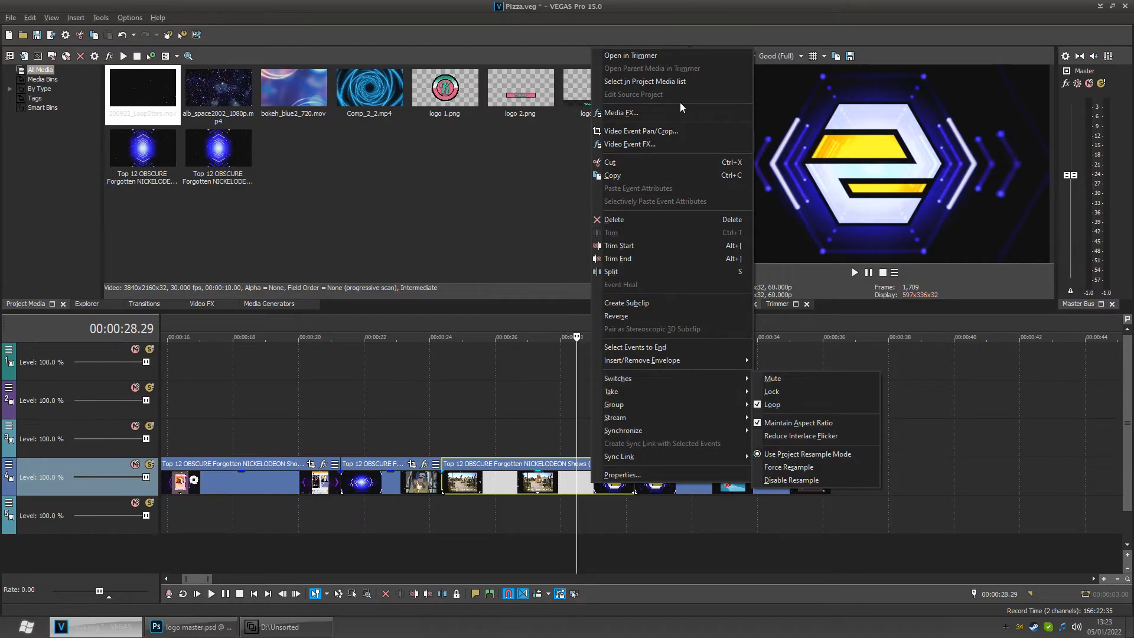
click(616, 7)
- Set the project's resample mode to Disable resample in the project properties
click(10, 17)
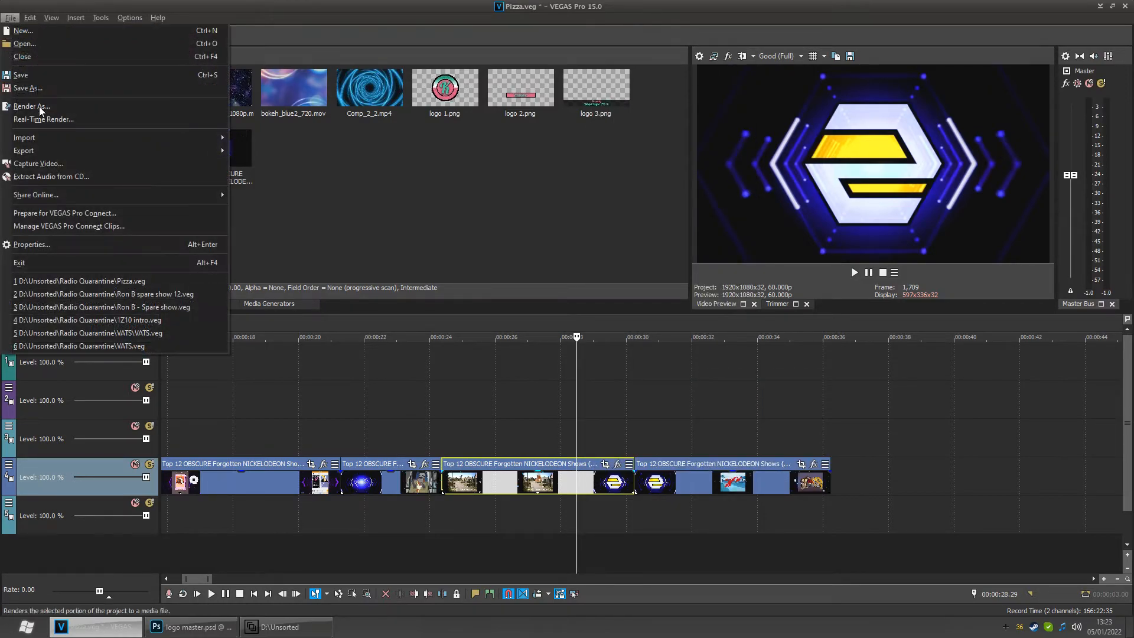
click(59, 248)
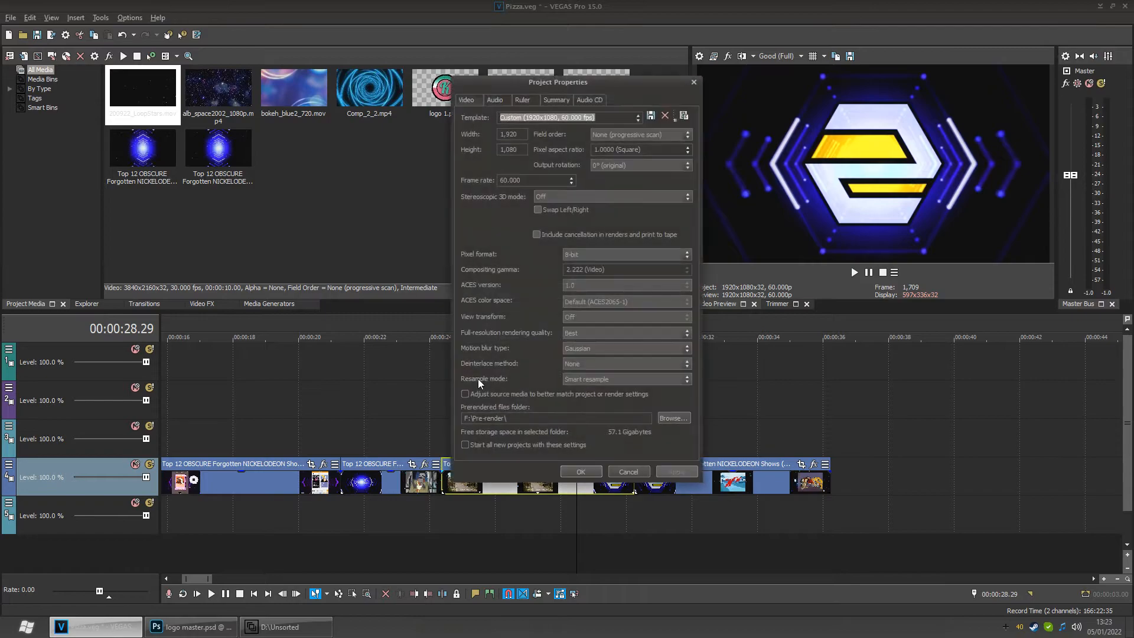
click(597, 380)
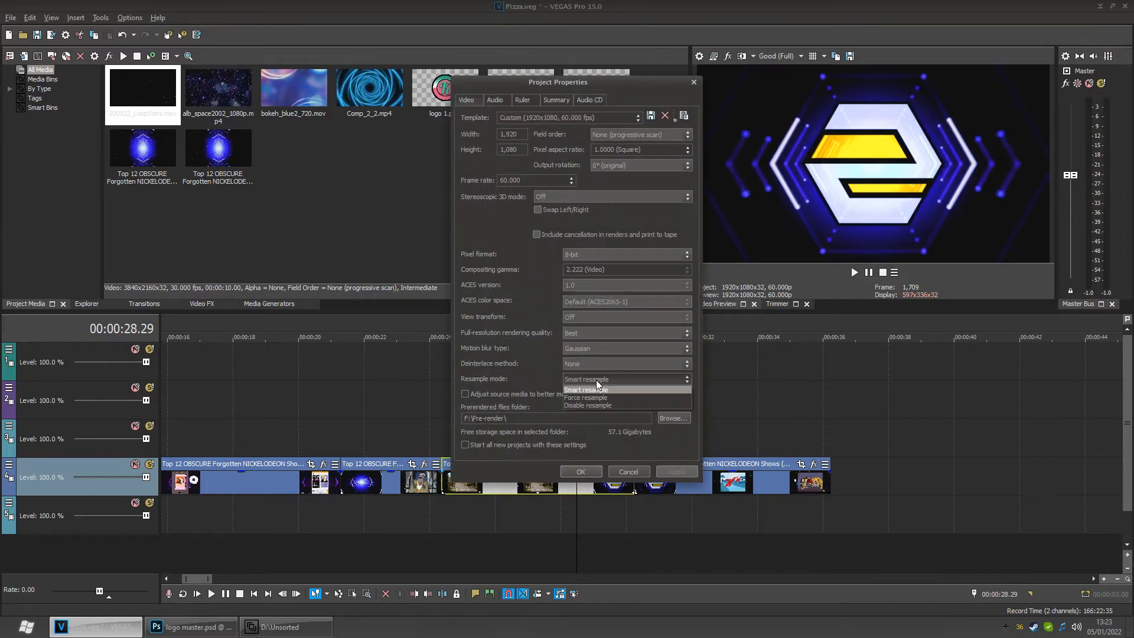
click(591, 406)
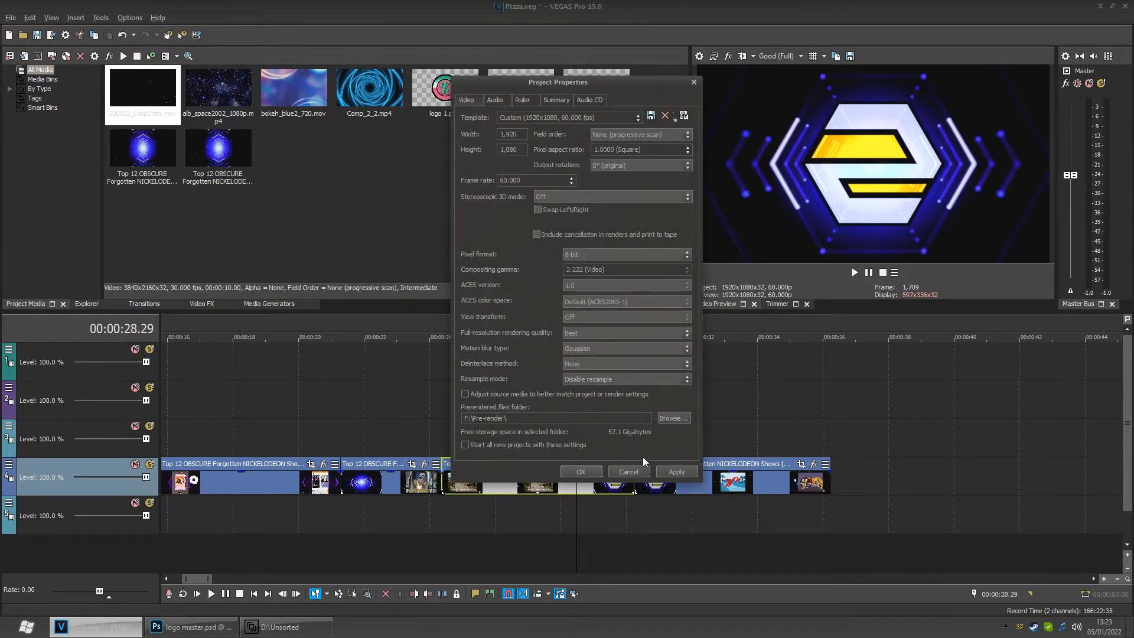
click(582, 471)
- Set the project's resample mode back to Smart resample
mouse_move(585, 520)
mouse_down()
mouse_move(553, 520)
mouse_move(599, 508)
mouse_up()
scroll(599, 505, down, 4)
click(695, 508)
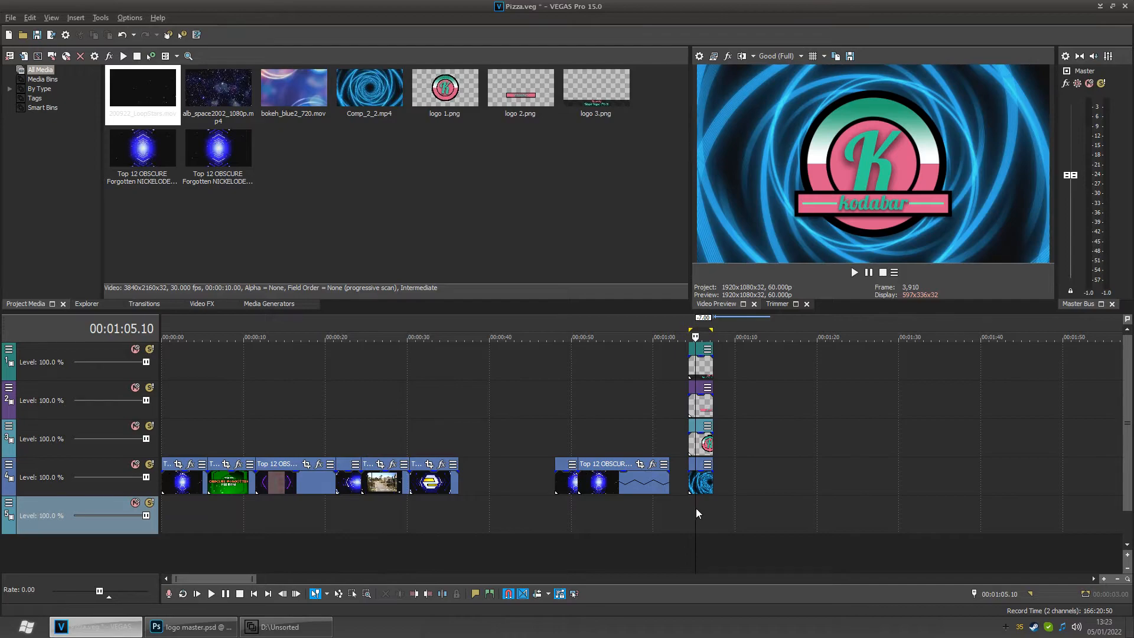
scroll(682, 509, up, 3)
mouse_move(645, 520)
mouse_down()
mouse_move(619, 520)
mouse_move(660, 518)
mouse_move(622, 519)
mouse_move(642, 516)
mouse_up()
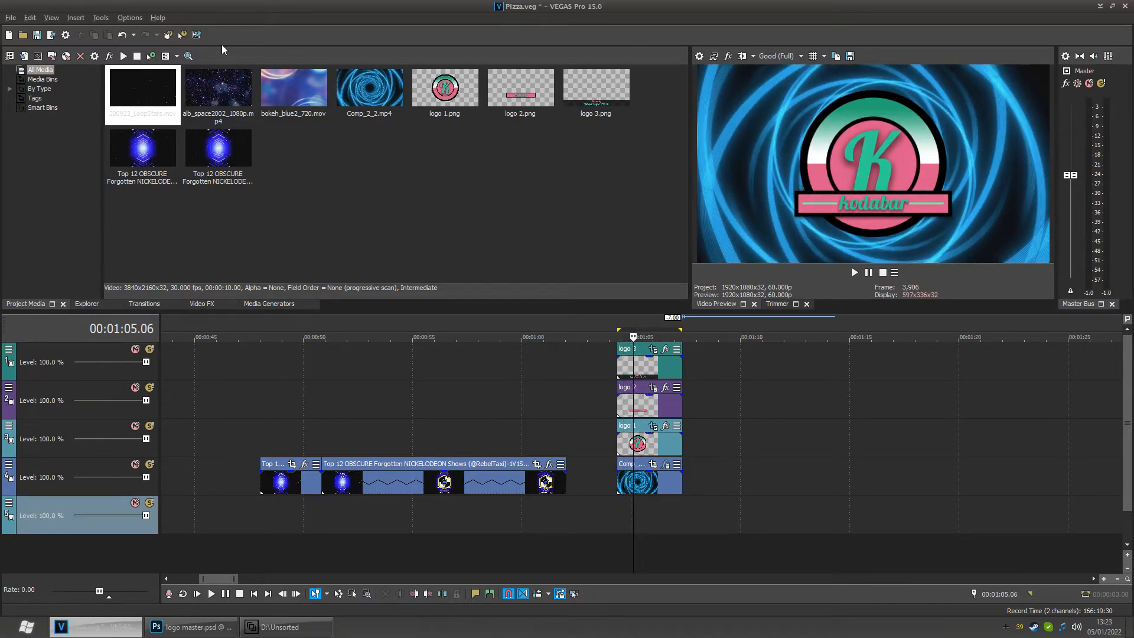
click(11, 17)
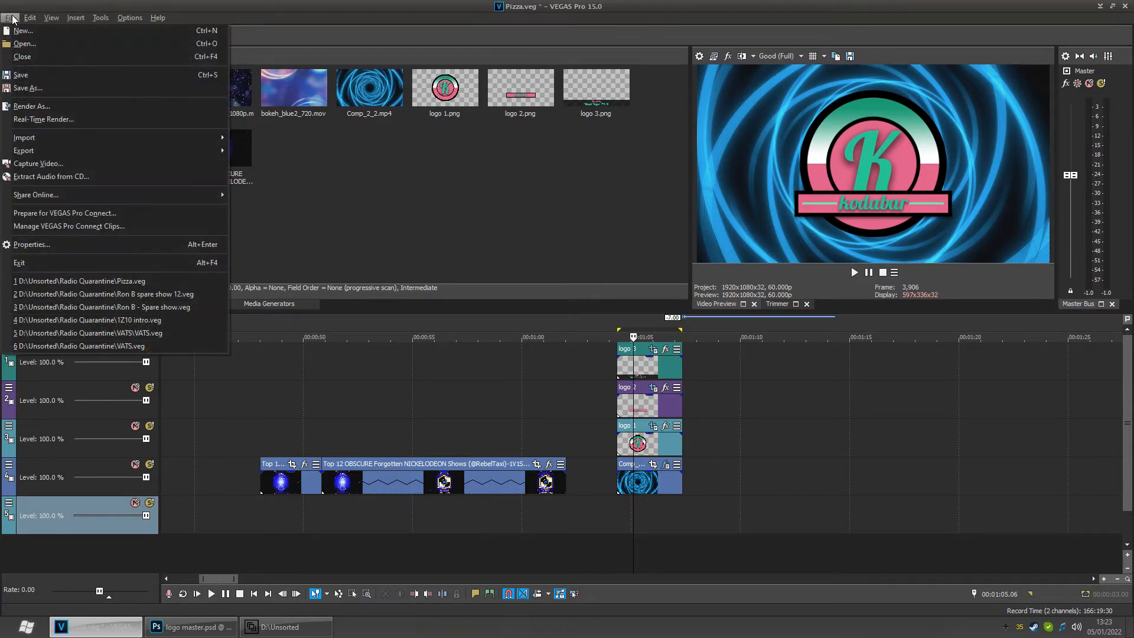
click(89, 248)
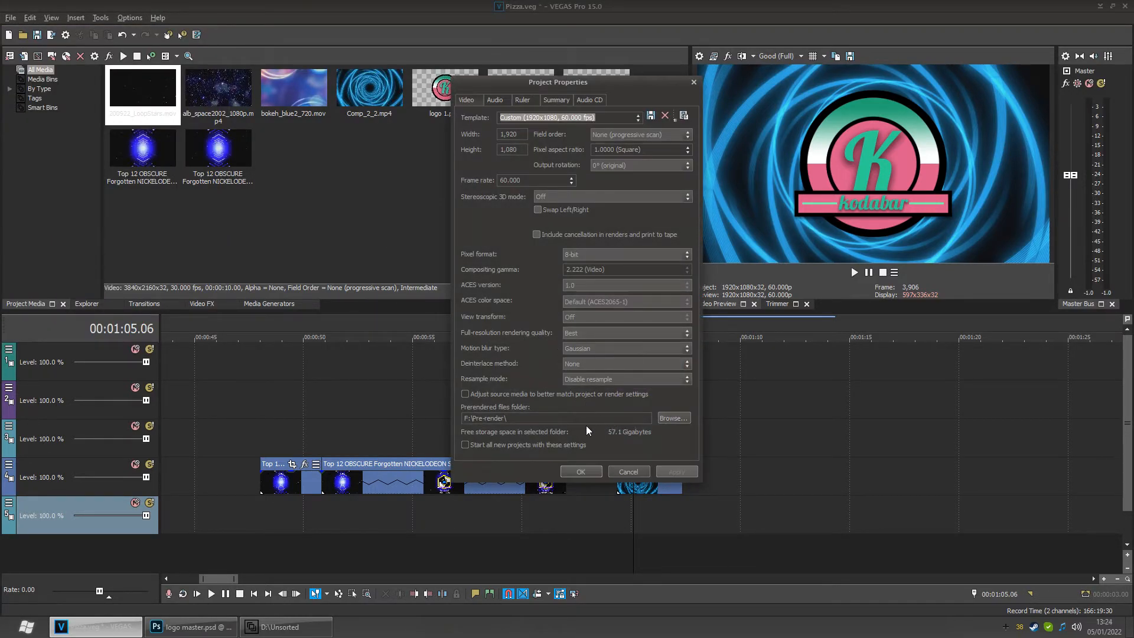
click(618, 381)
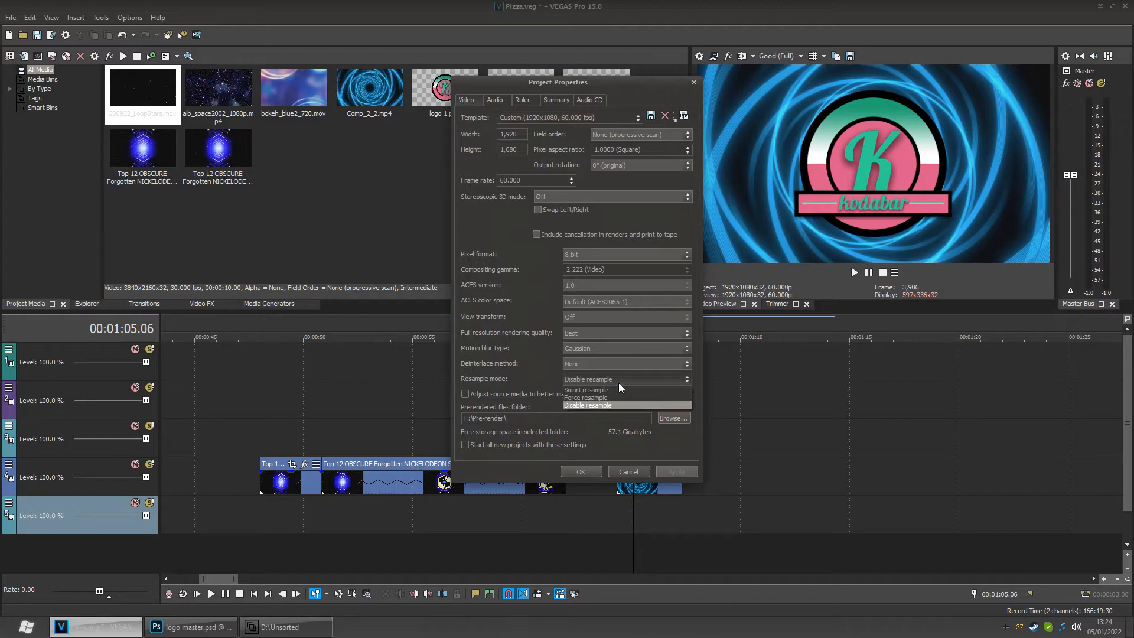
click(599, 391)
click(582, 471)
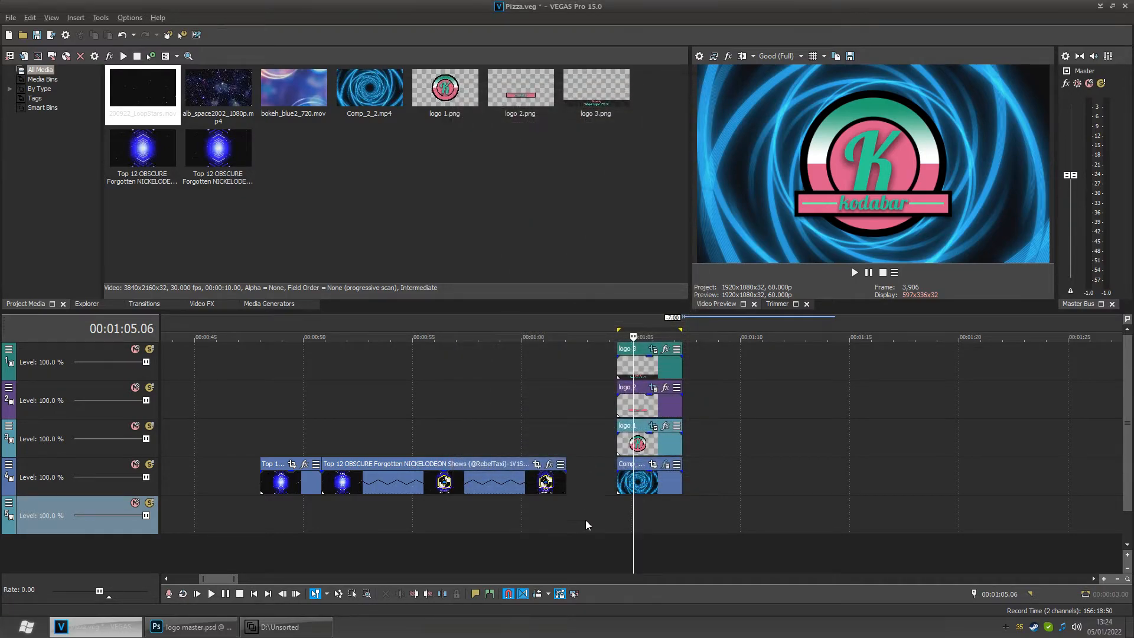
- Scrub the timeline from the logo outro back to the clip around 50 seconds to check its playback
drag(631, 512, 666, 519)
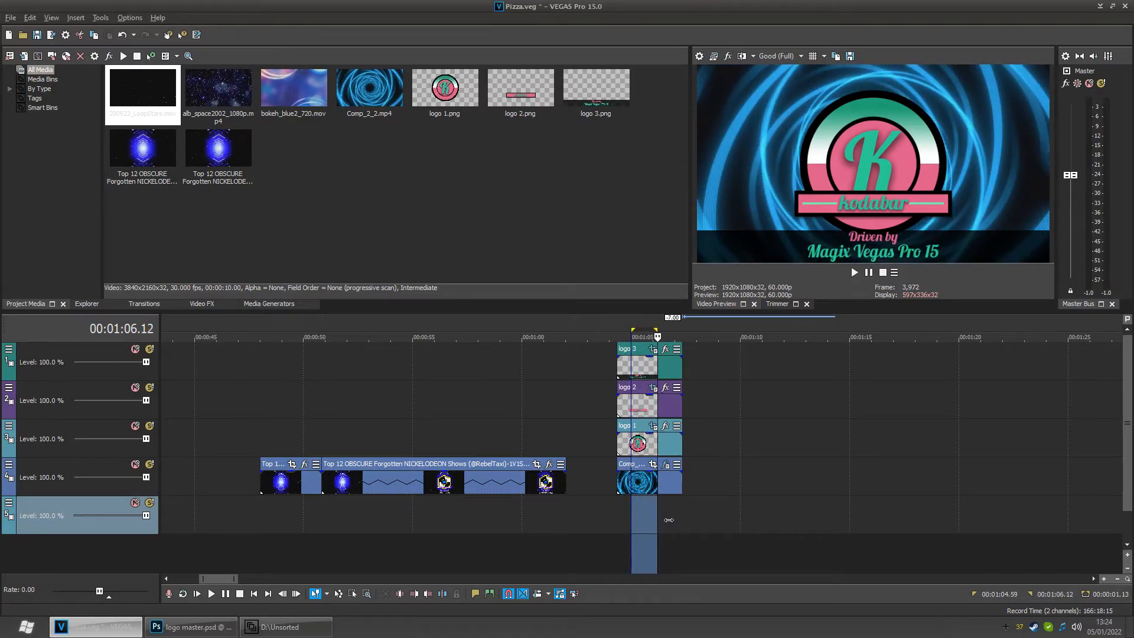
click(660, 516)
drag(669, 523, 335, 520)
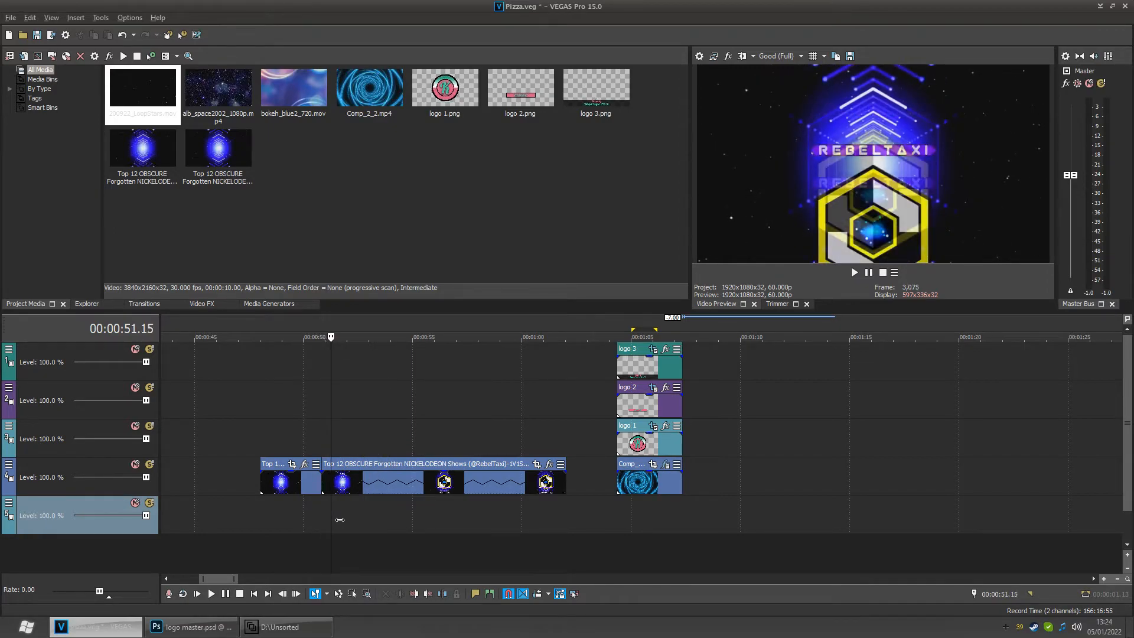
drag(339, 519, 307, 519)
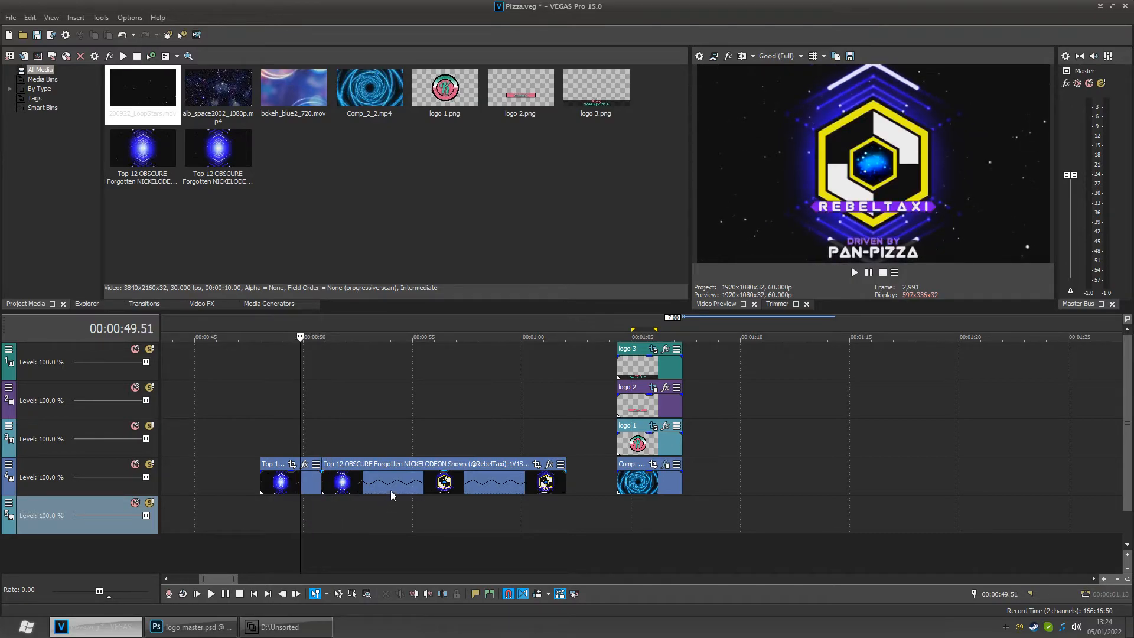
drag(309, 516, 358, 521)
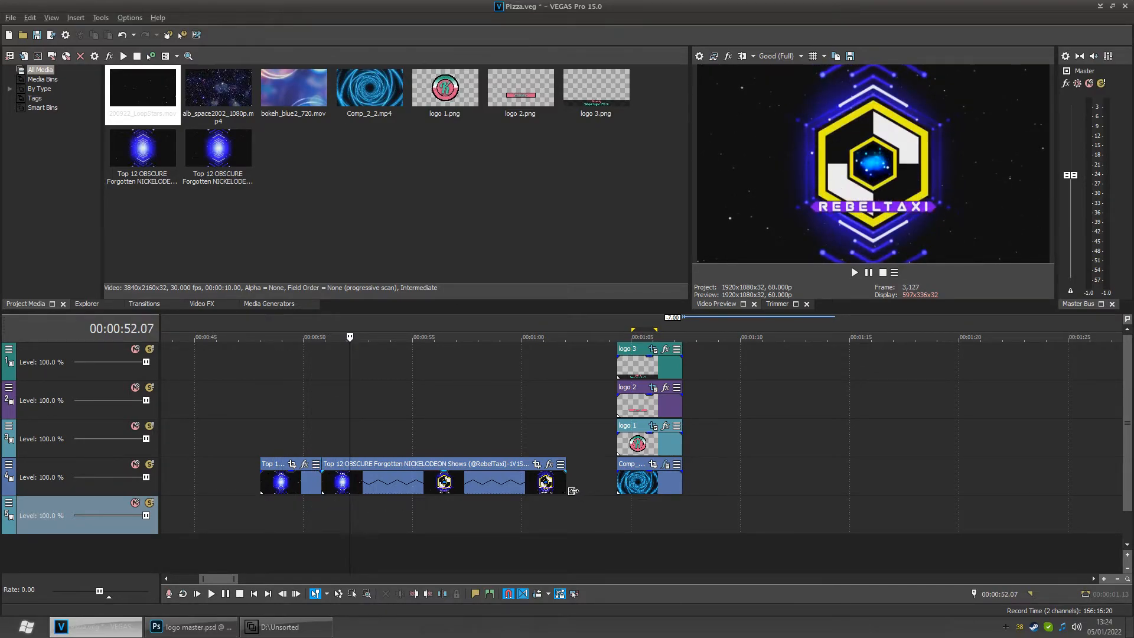
mouse_move(572, 491)
mouse_down()
mouse_move(372, 481)
mouse_move(343, 485)
mouse_move(567, 486)
mouse_move(328, 491)
mouse_move(577, 494)
mouse_move(566, 496)
mouse_up()
- Inspect the long clip event's properties, then cancel the dialog
click(410, 485)
right_click(450, 481)
click(469, 474)
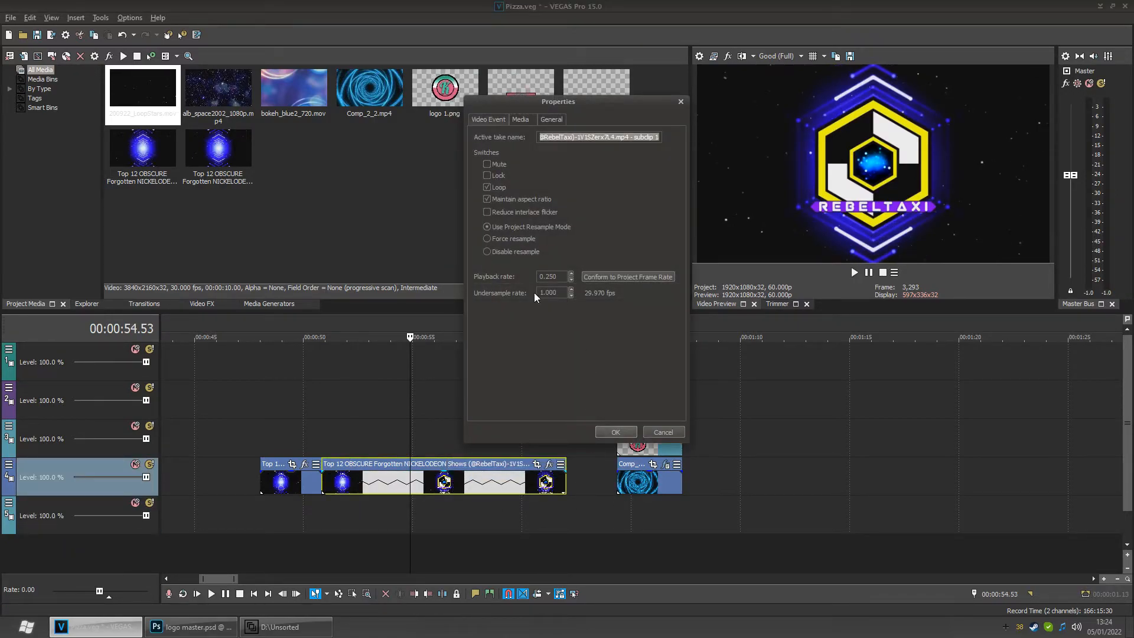
click(654, 431)
- Set the long clip event's resample switch to Disable Resample
drag(420, 517, 358, 515)
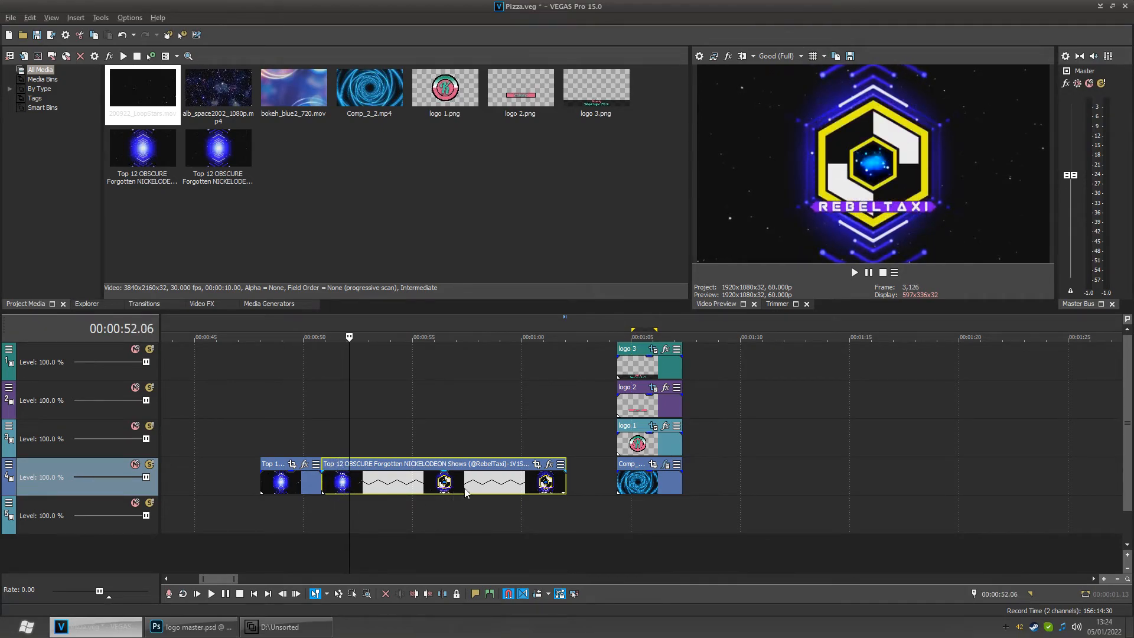
right_click(479, 483)
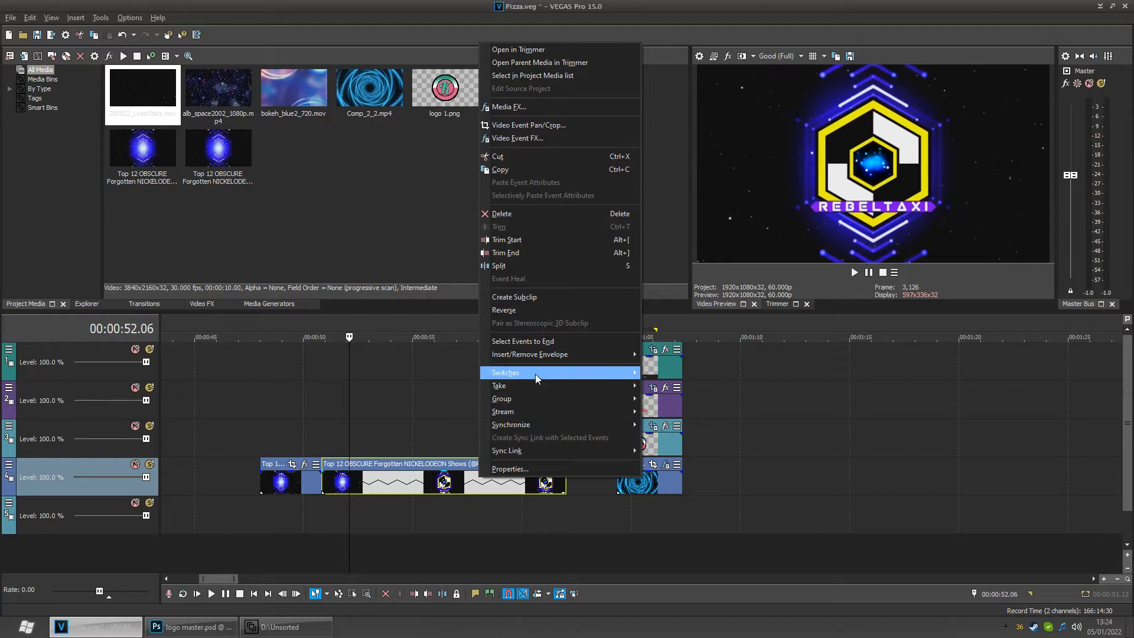
mouse_move(535, 374)
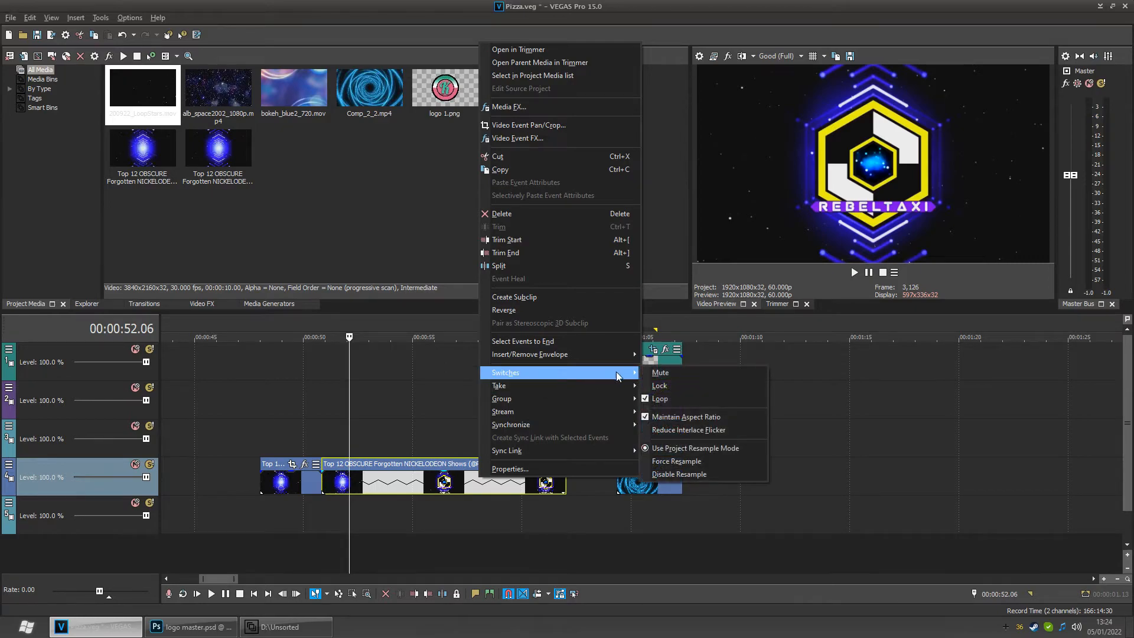
click(682, 460)
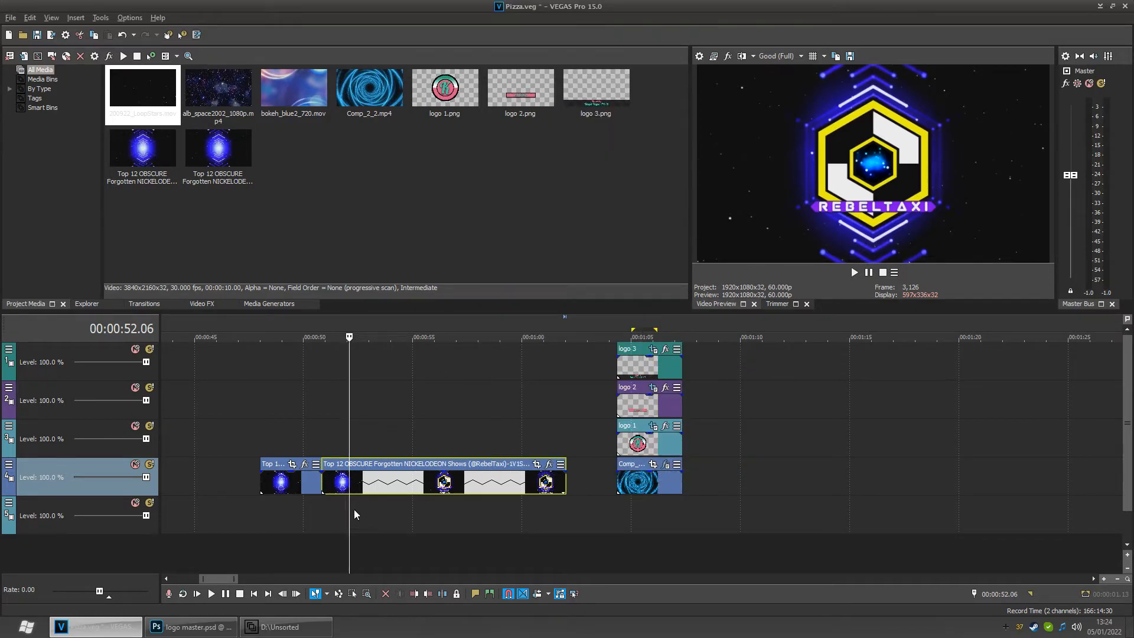
- Play and pause the timeline around 50 seconds to check the clip's playback
mouse_move(353, 517)
mouse_down()
mouse_move(322, 520)
mouse_move(367, 516)
mouse_move(332, 517)
mouse_up()
key(space)
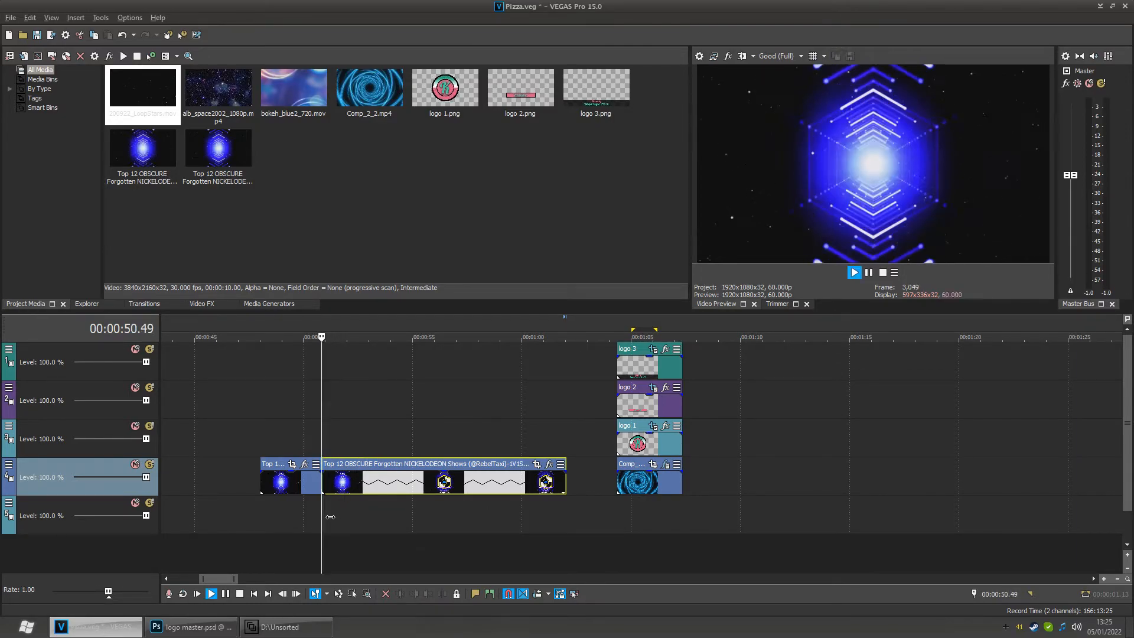
key(space)
key(space)
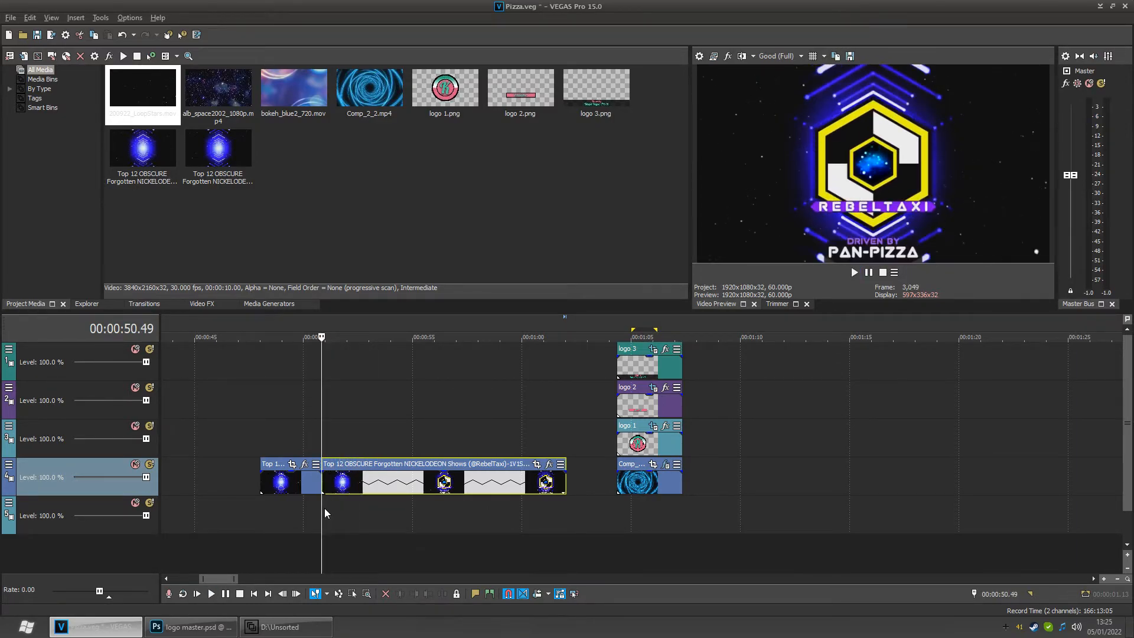
key(space)
key(space)
key(space)
- Switch the clip event's resampling to Use Project Resample Mode
right_click(407, 478)
mouse_move(527, 373)
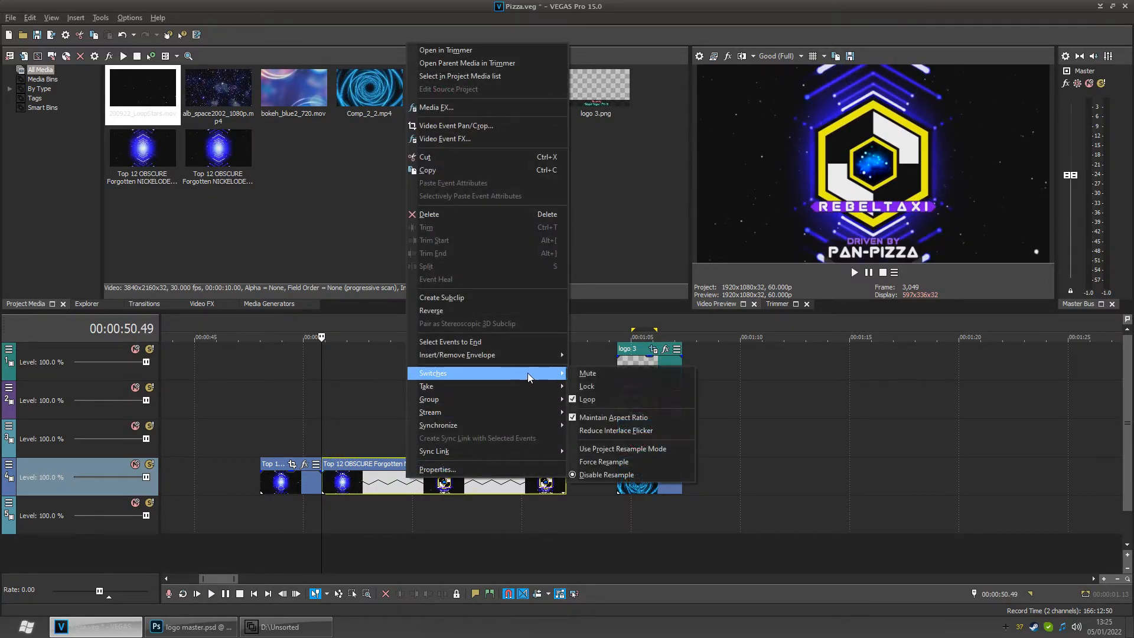
click(607, 458)
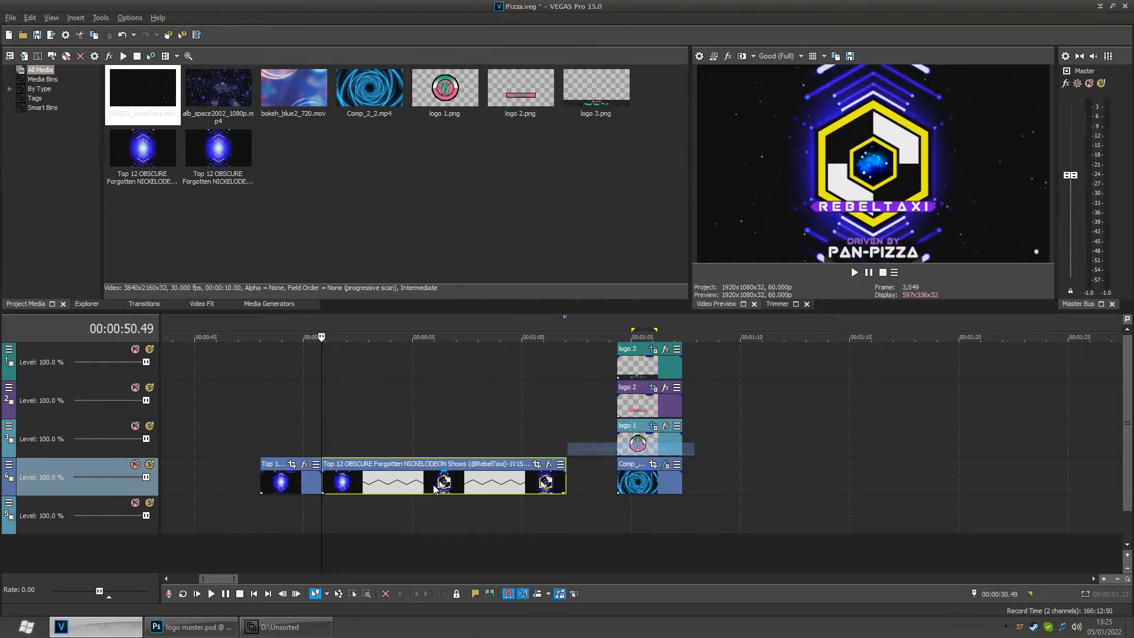
- Play back the clip from about 50 seconds to compare the result
click(323, 508)
key(space)
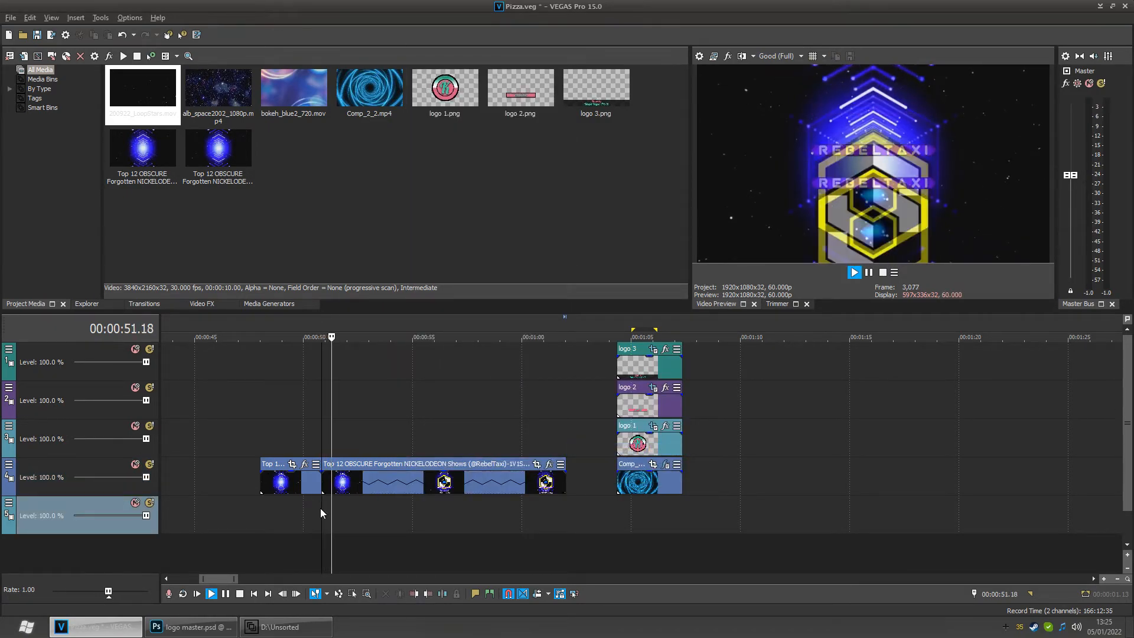
key(space)
key(space)
key(space)
- Set the clip event's resample switch to Force Resample
right_click(378, 489)
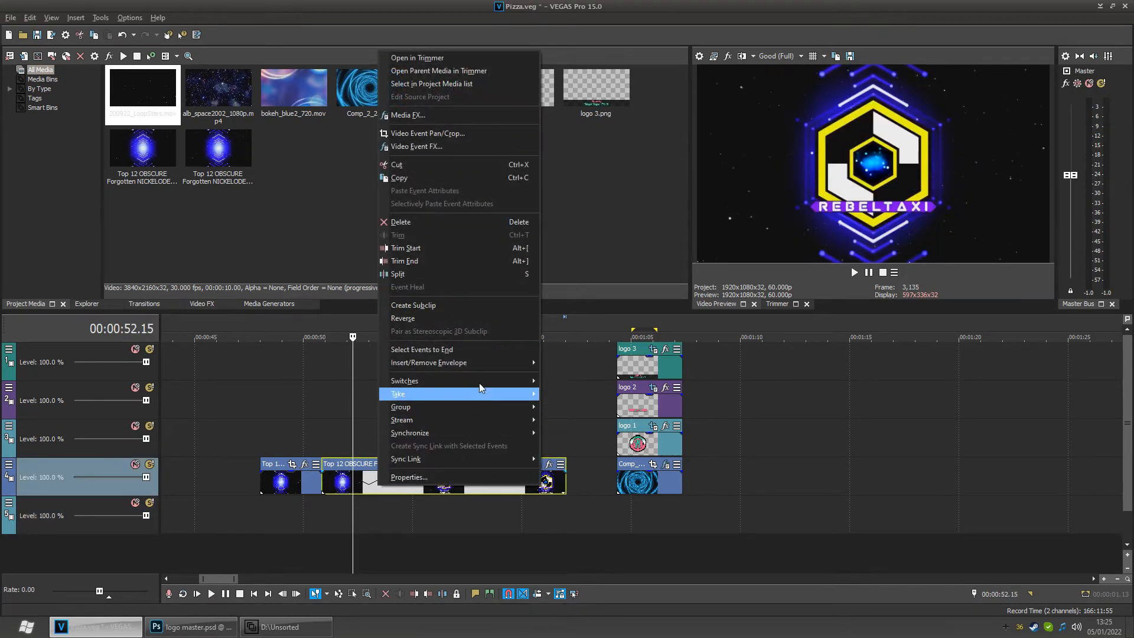
mouse_move(484, 381)
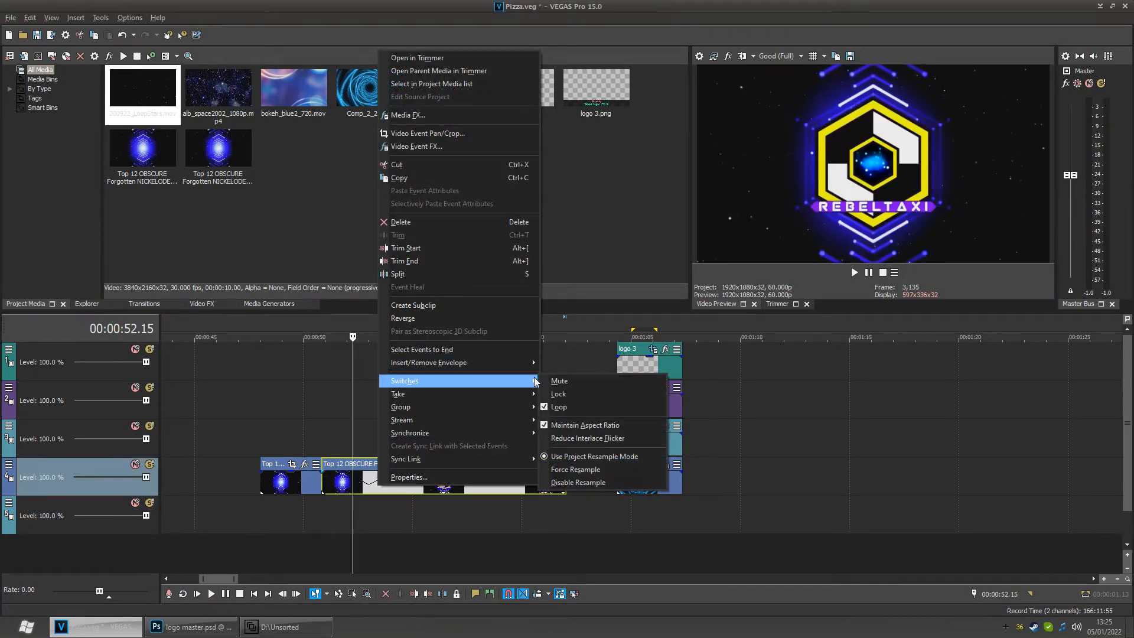
click(591, 460)
- Replay the clip around 51 seconds several times to check the forced resampling
click(324, 515)
key(space)
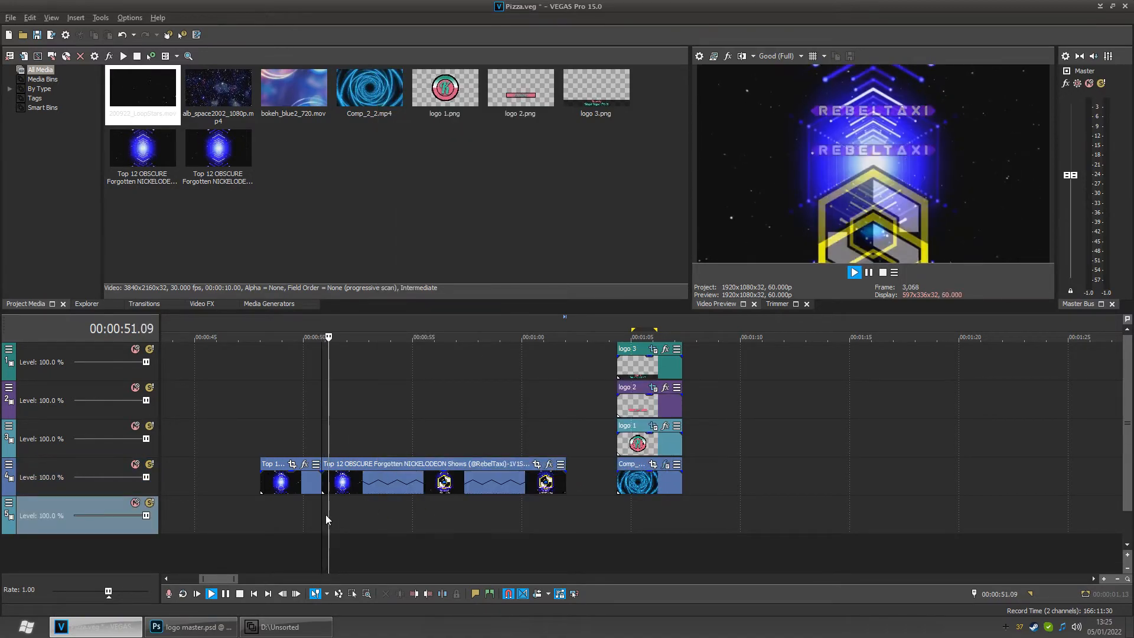
key(space)
key(space)
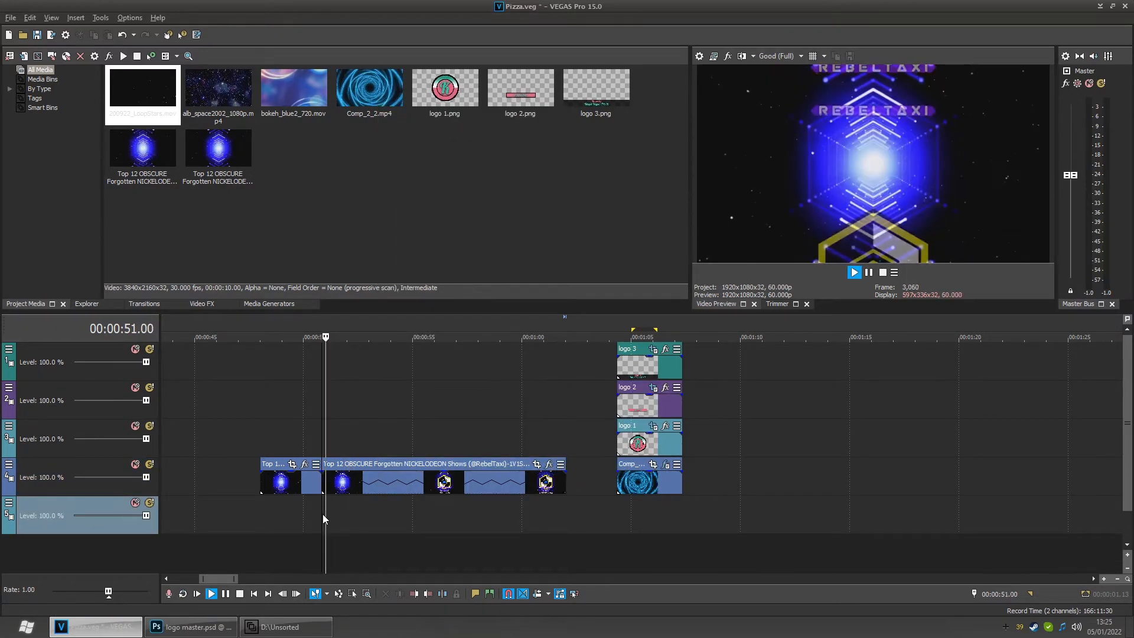
key(space)
key(space)
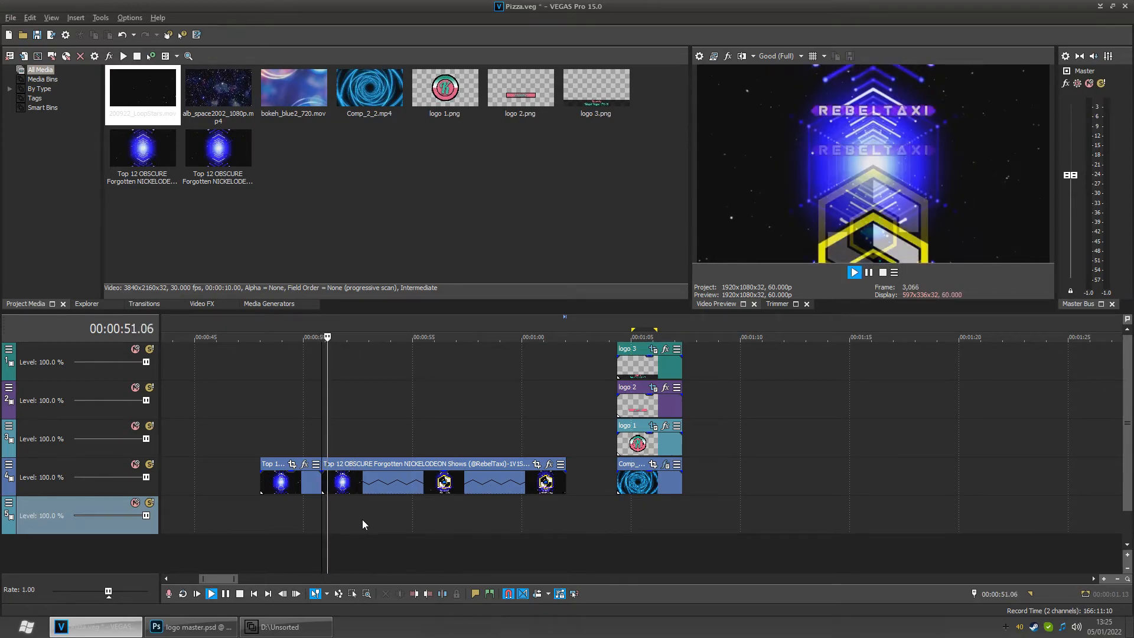
key(space)
- Return the clip event's resample switch to Use Project Resample Mode
right_click(525, 477)
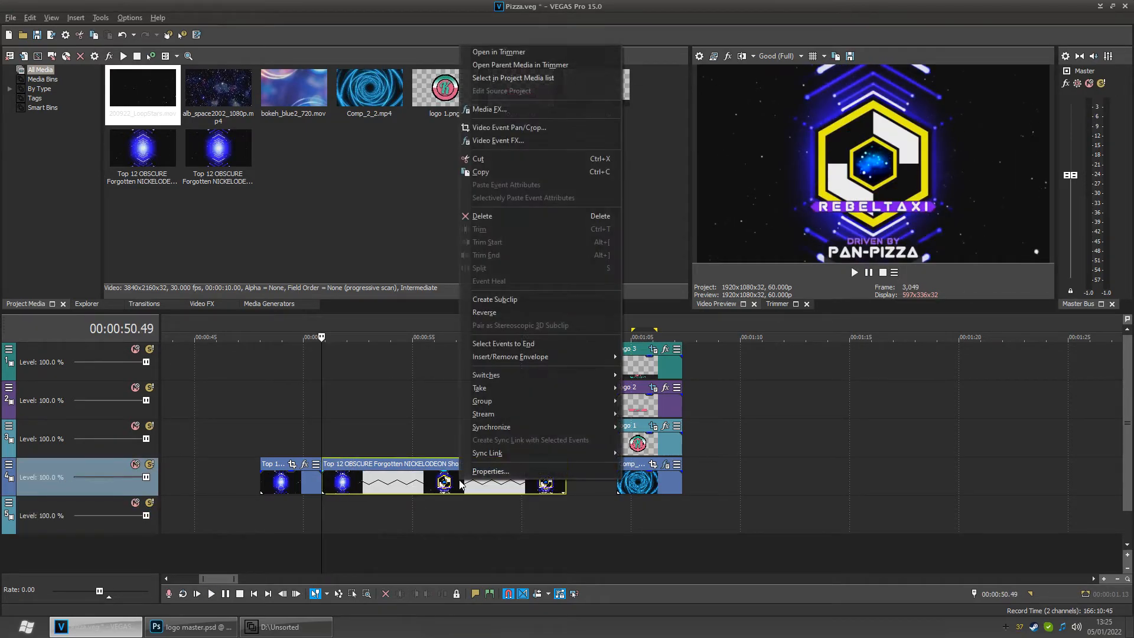
mouse_move(560, 378)
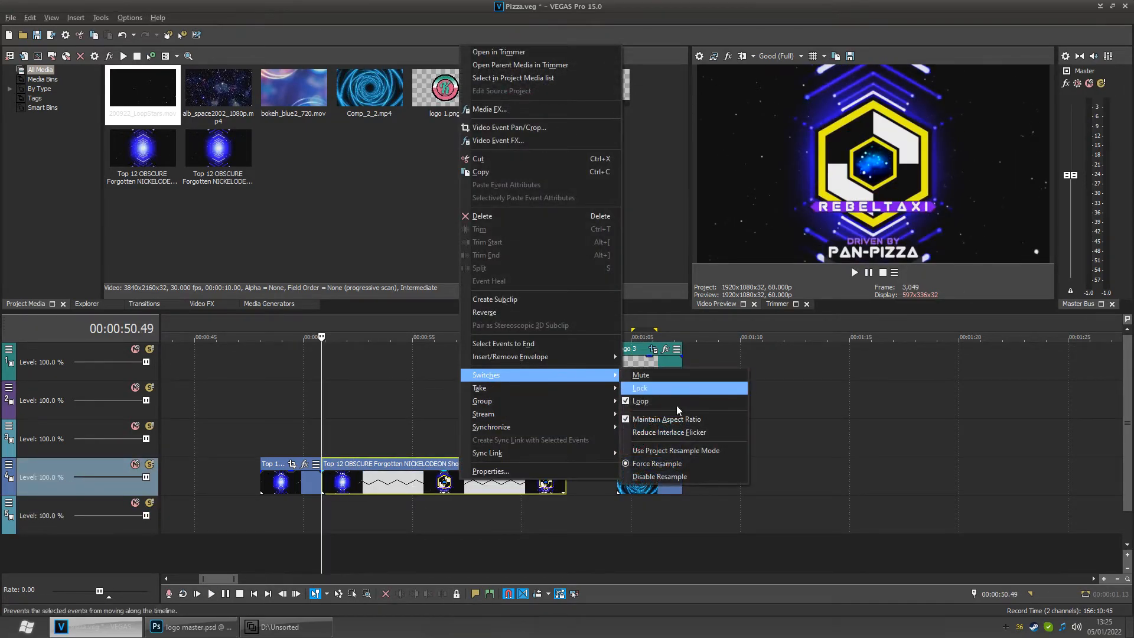
click(666, 452)
click(633, 527)
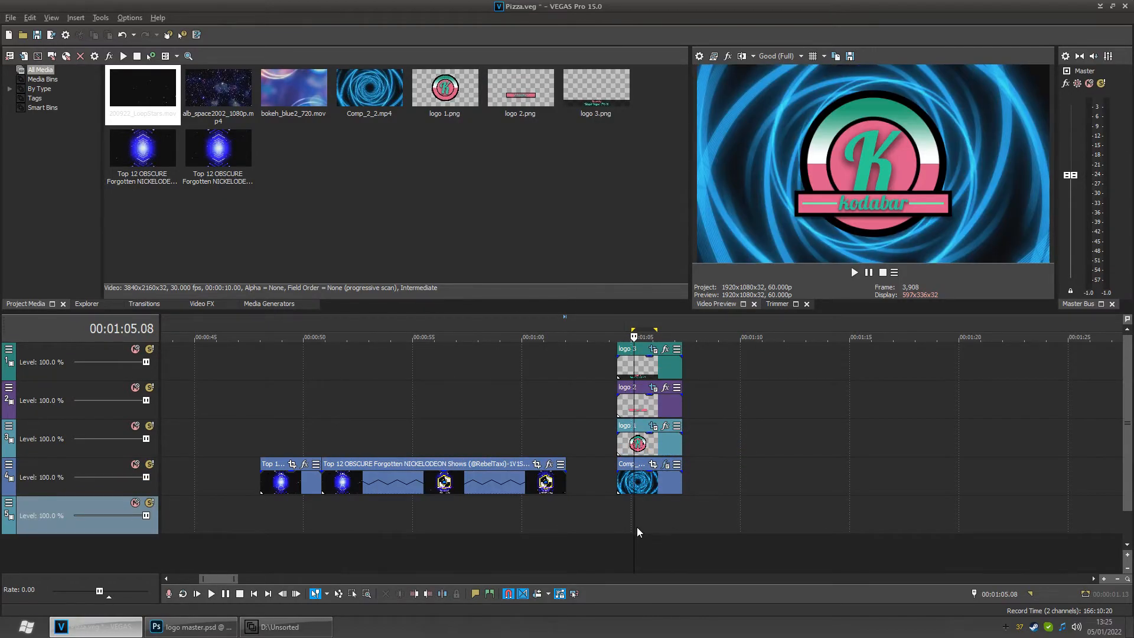
mouse_move(642, 523)
mouse_down()
mouse_move(630, 525)
mouse_move(687, 520)
mouse_move(646, 524)
mouse_up()
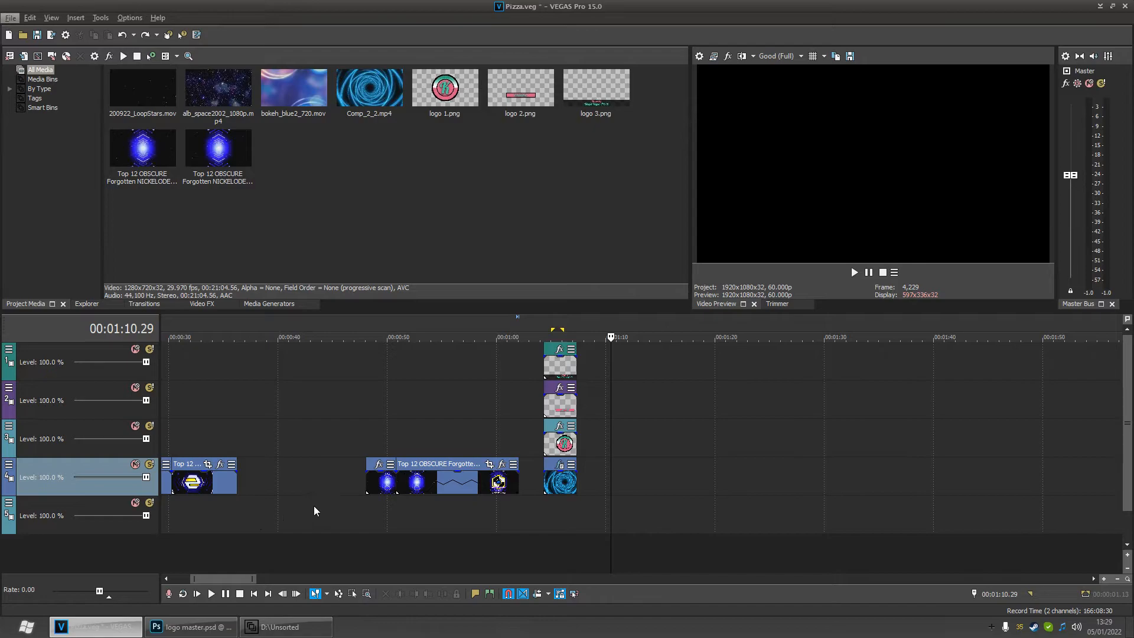
- Select a time range from about 0:11 to 0:21 on the timeline
click(287, 508)
scroll(287, 506, down, 5)
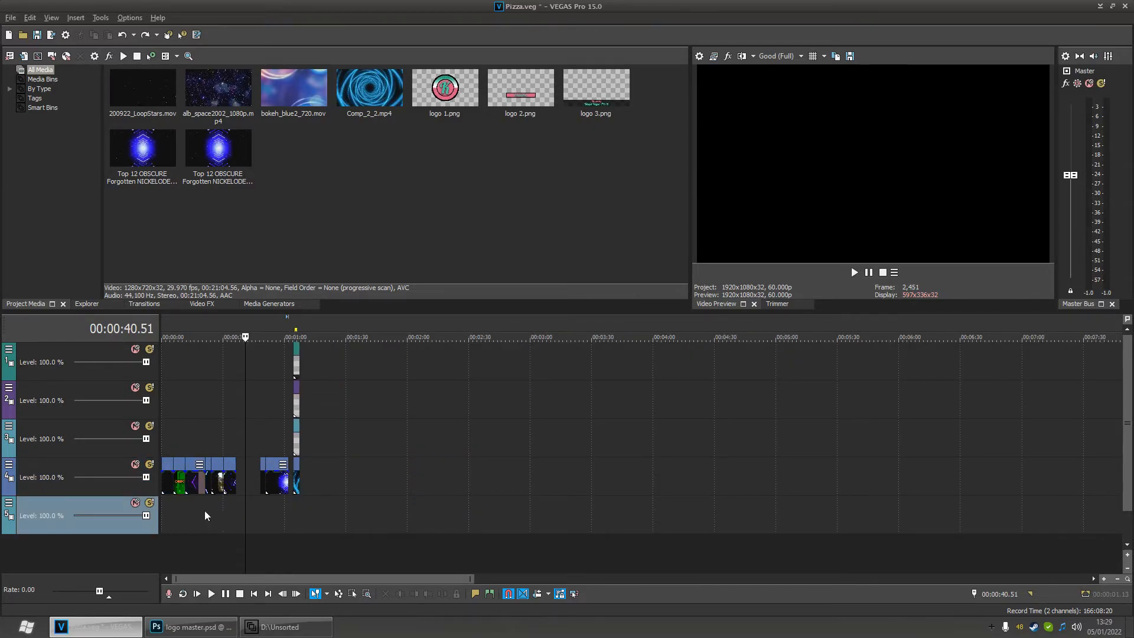
click(182, 506)
drag(182, 505, 211, 516)
scroll(208, 513, up, 3)
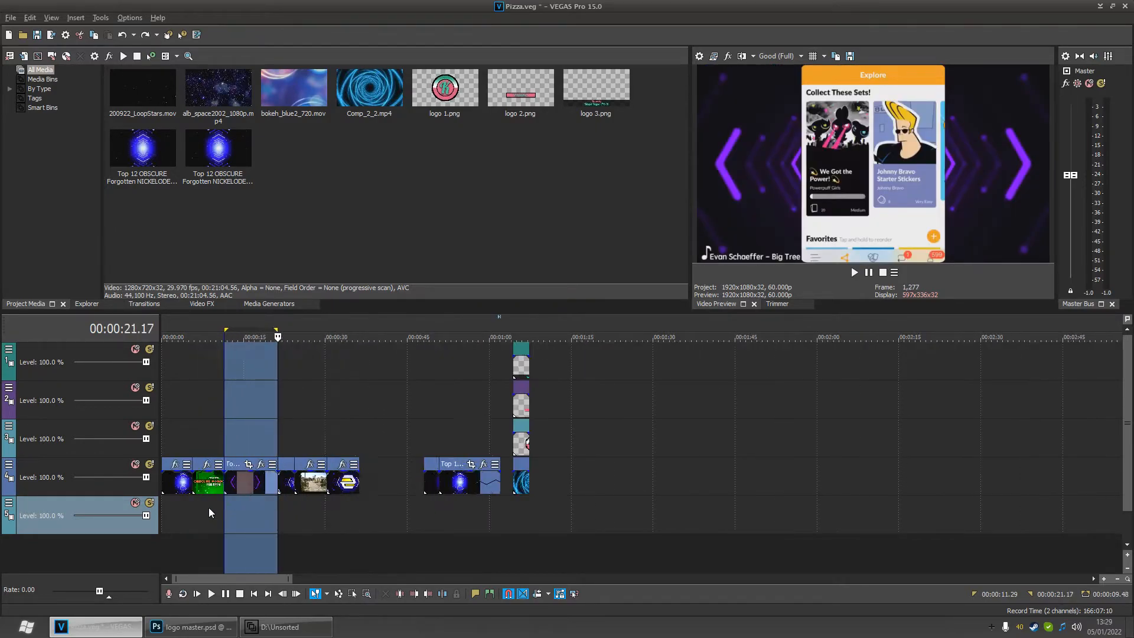
scroll(208, 512, up, 2)
drag(335, 516, 300, 518)
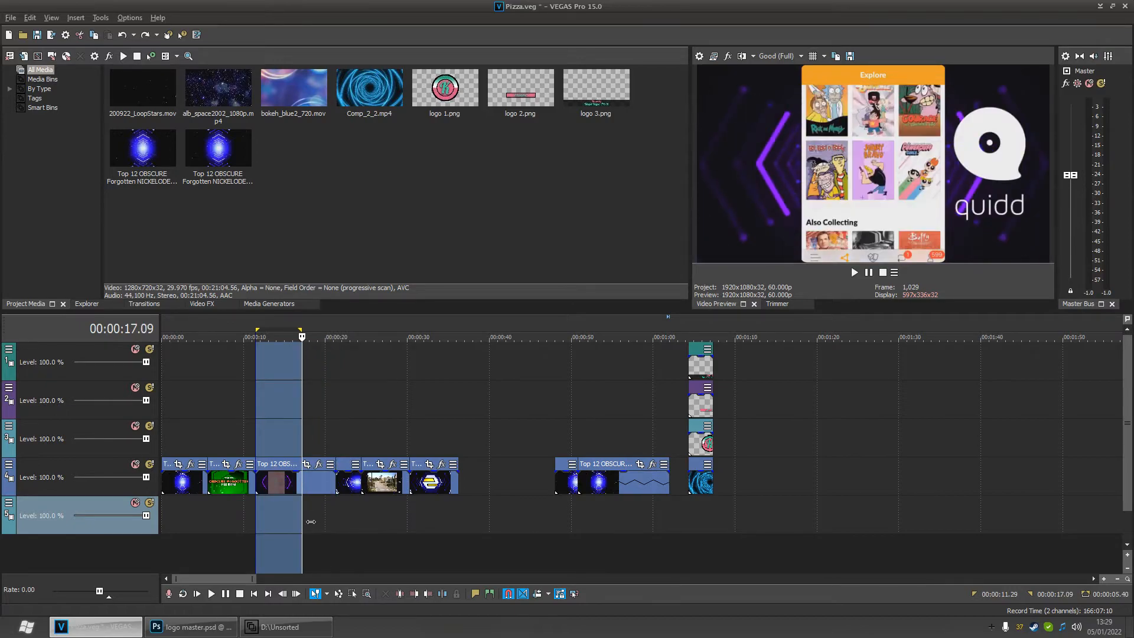
click(316, 509)
click(346, 504)
drag(347, 514, 759, 501)
scroll(601, 502, down, 2)
scroll(512, 507, up, 3)
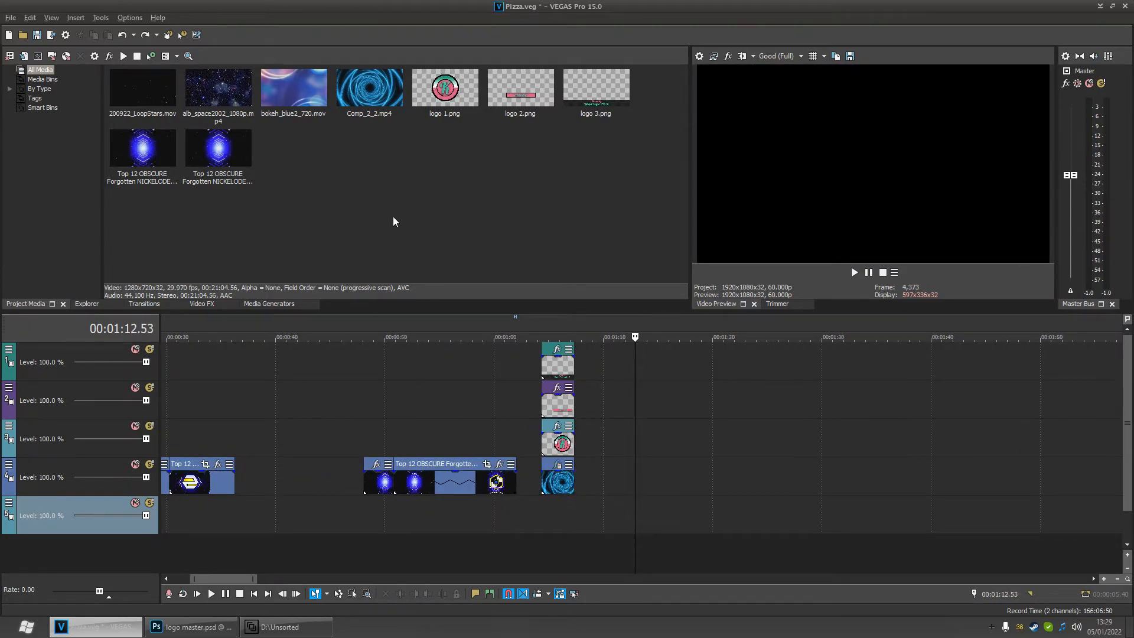
- Add bokeh_blue2_720.mov to the fourth video track at about 1:10, after the logo clips
click(290, 96)
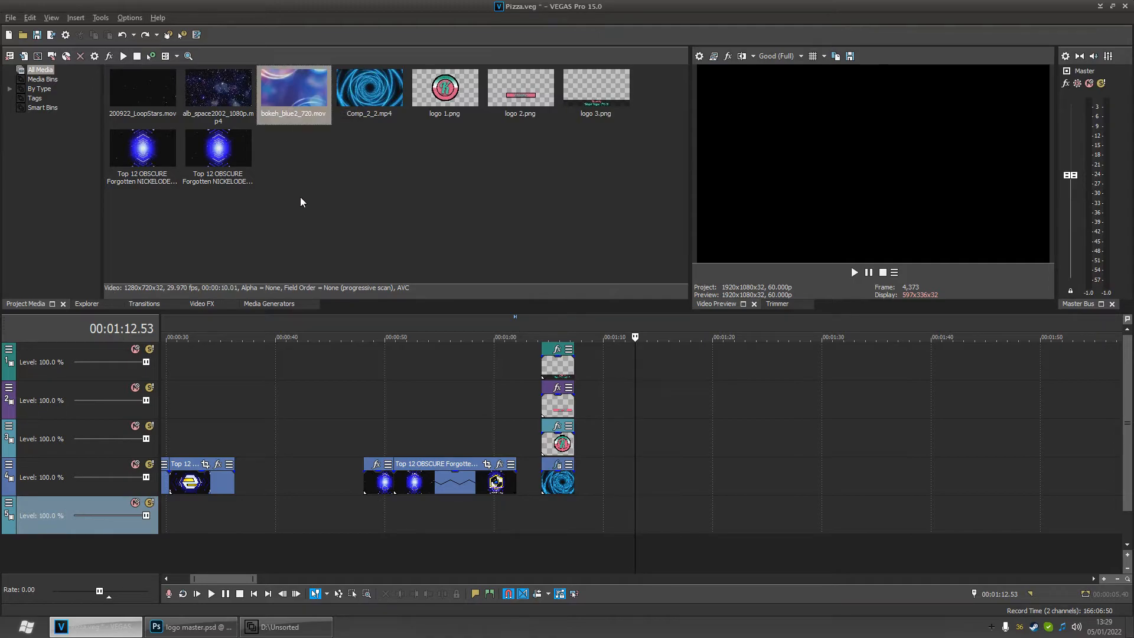
drag(290, 113, 615, 483)
click(35, 478)
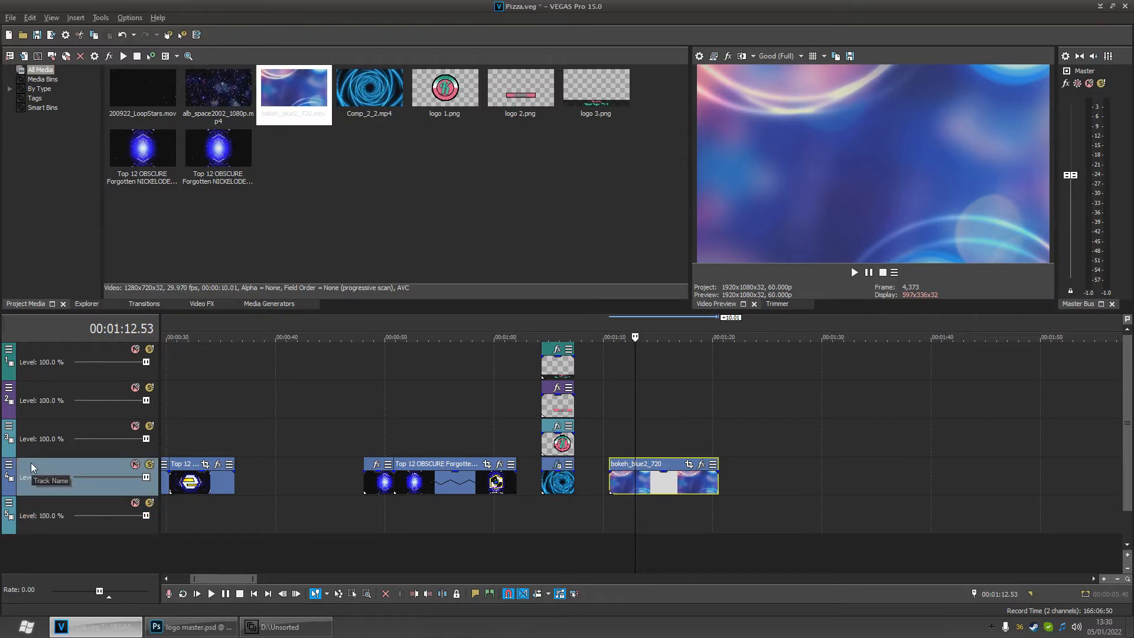
double_click(31, 463)
text(gggg)
key(Escape)
- Preview the timeline at several positions across the intro to review the clip sequence
drag(646, 520, 551, 512)
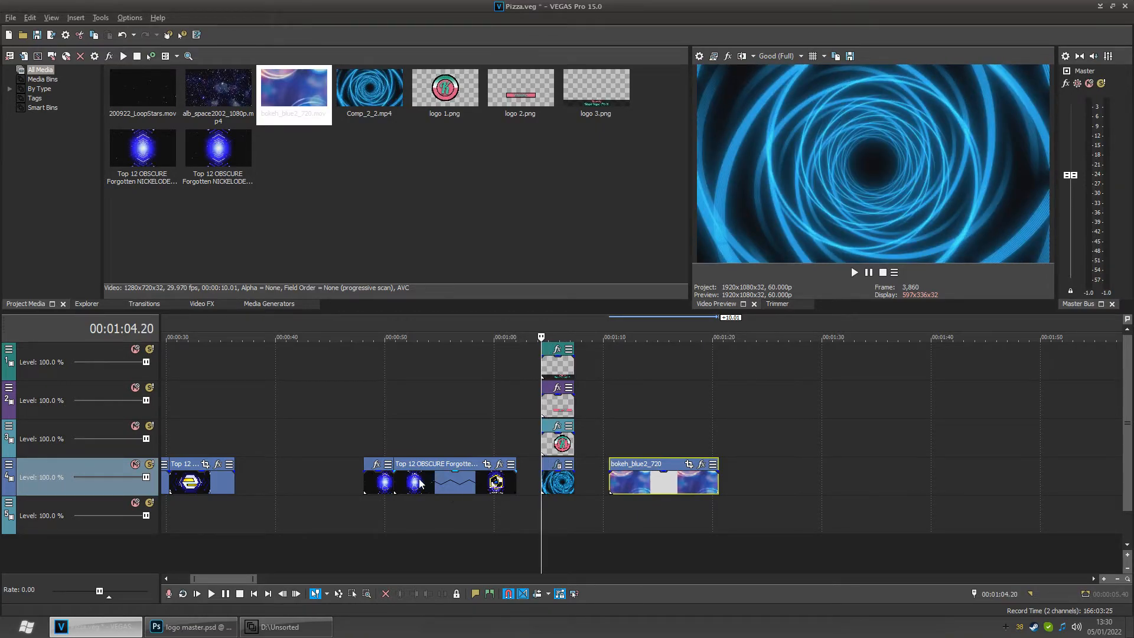
click(433, 467)
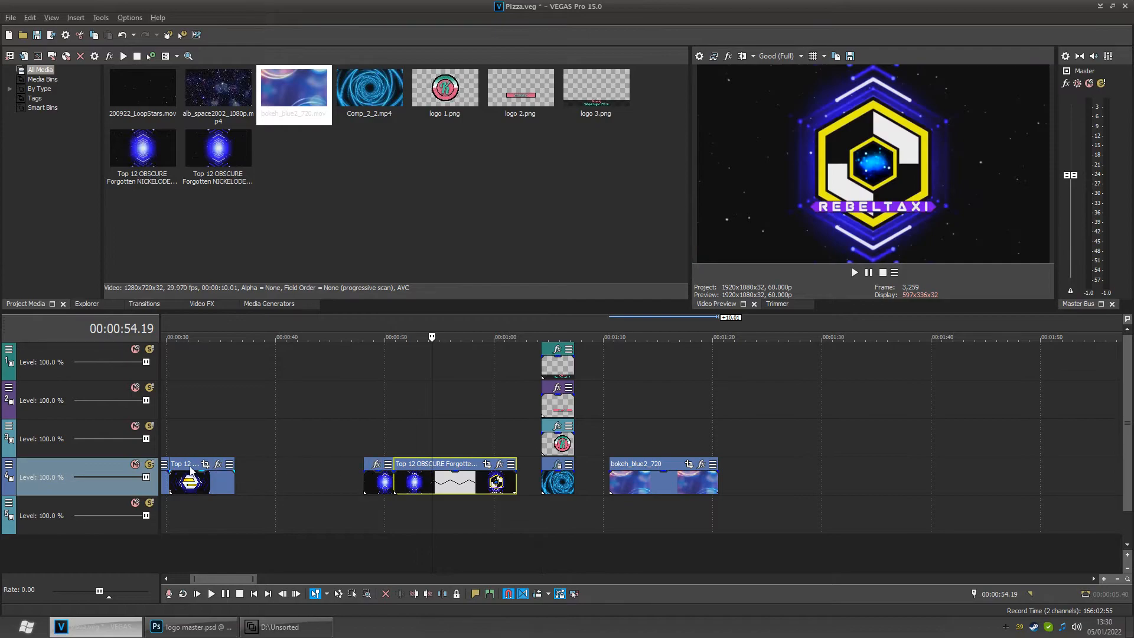
scroll(201, 480, down, 3)
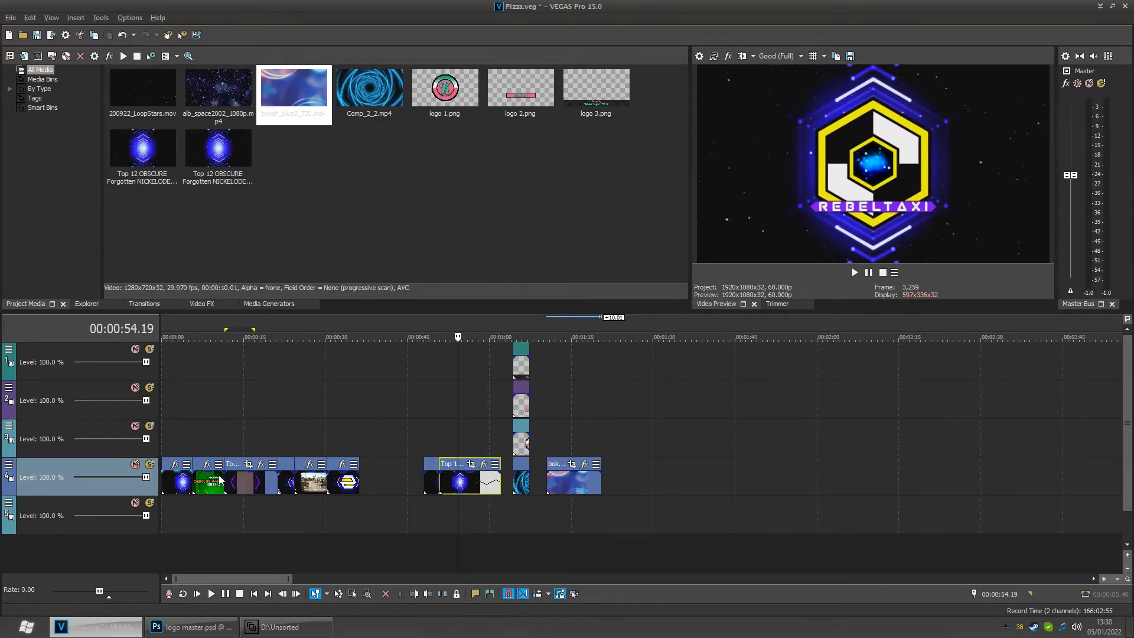
click(520, 505)
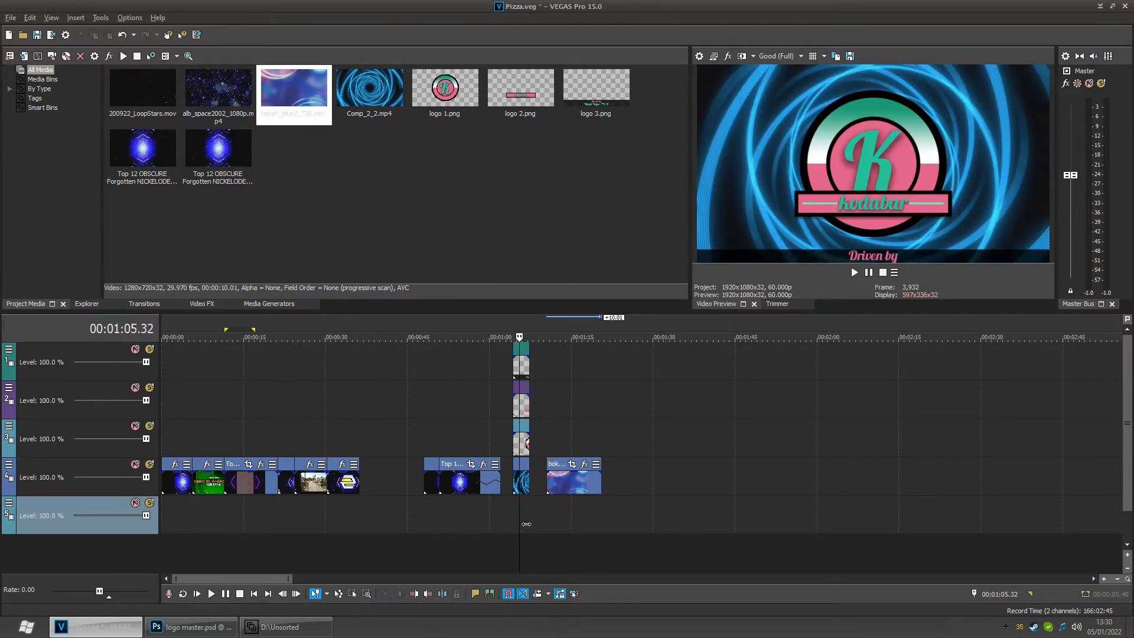
mouse_move(529, 522)
mouse_down()
mouse_move(560, 520)
mouse_move(550, 518)
mouse_up()
click(518, 509)
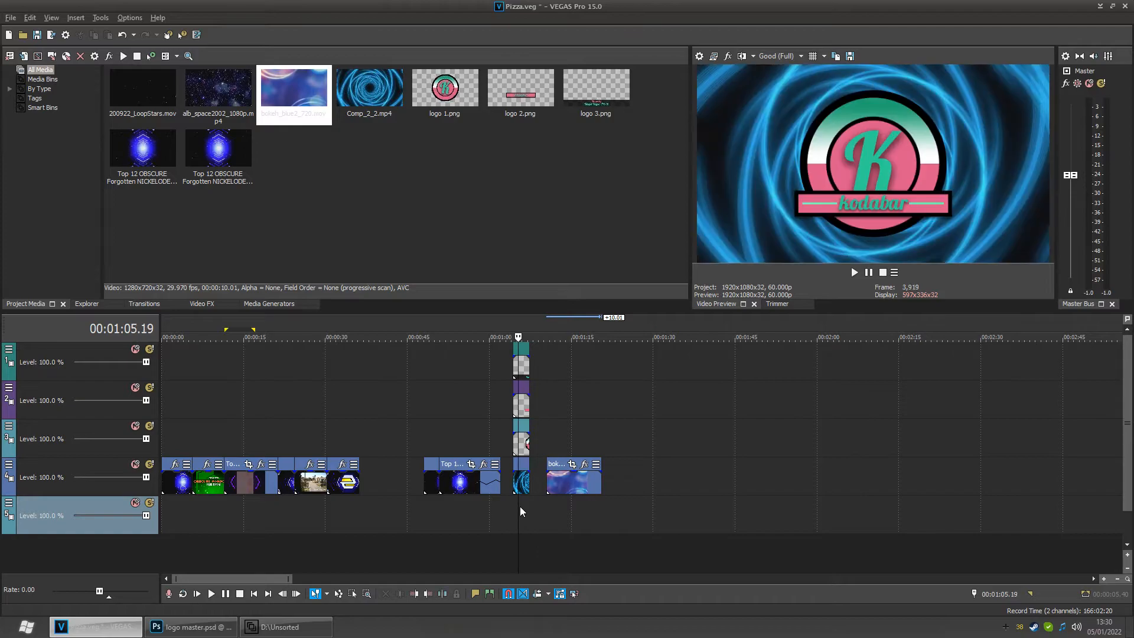
scroll(520, 506, up, 4)
click(647, 504)
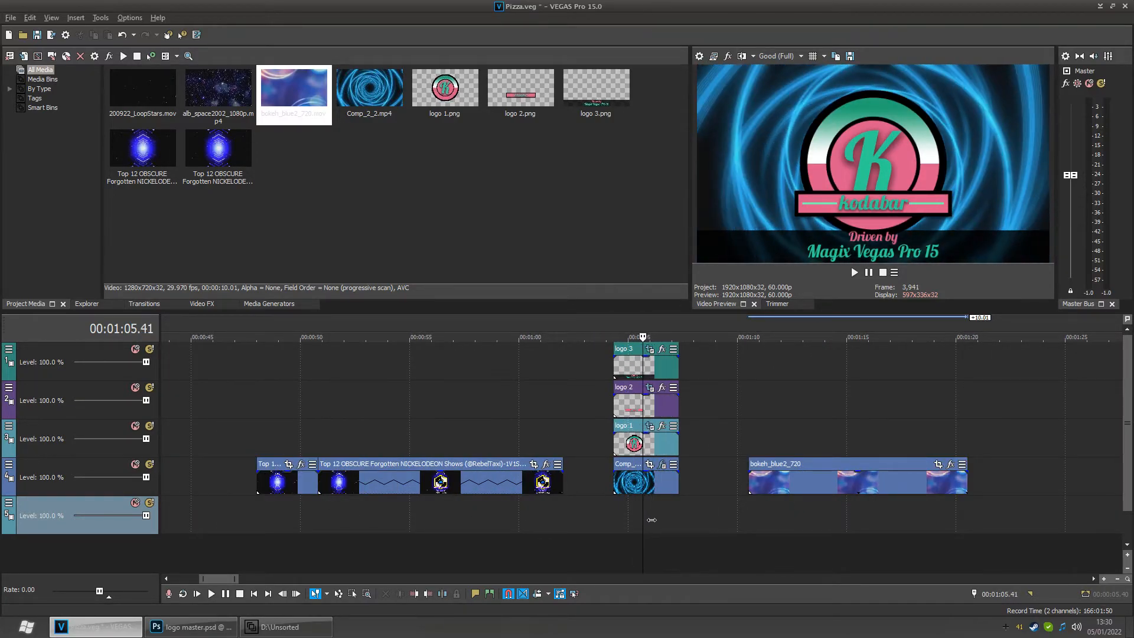
click(787, 520)
scroll(792, 506, down, 1)
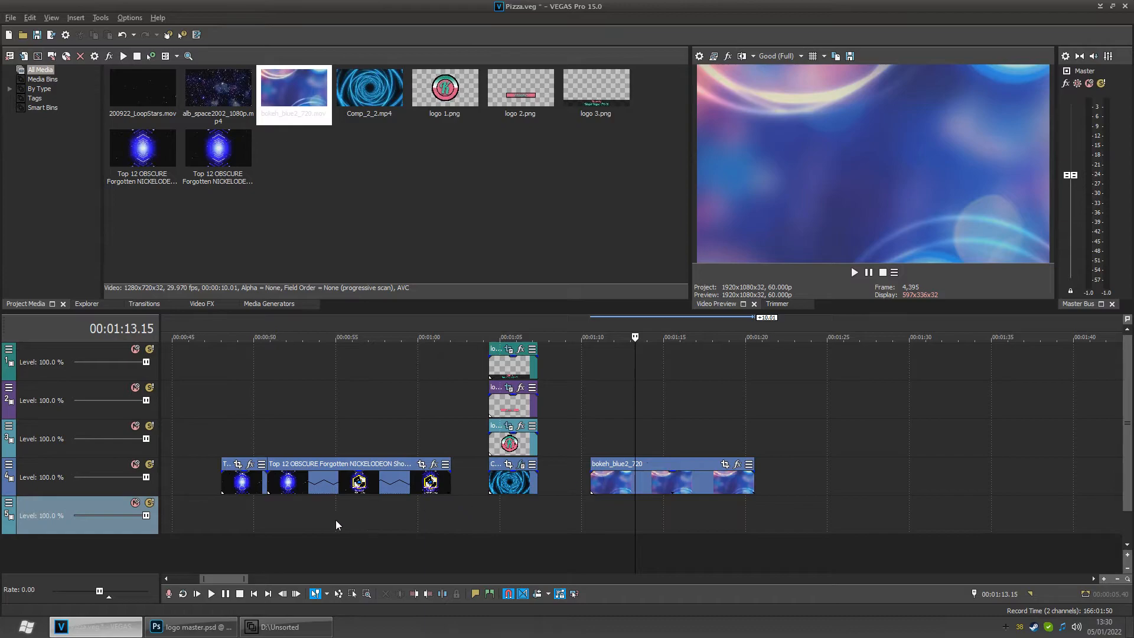
scroll(279, 510, down, 2)
click(205, 503)
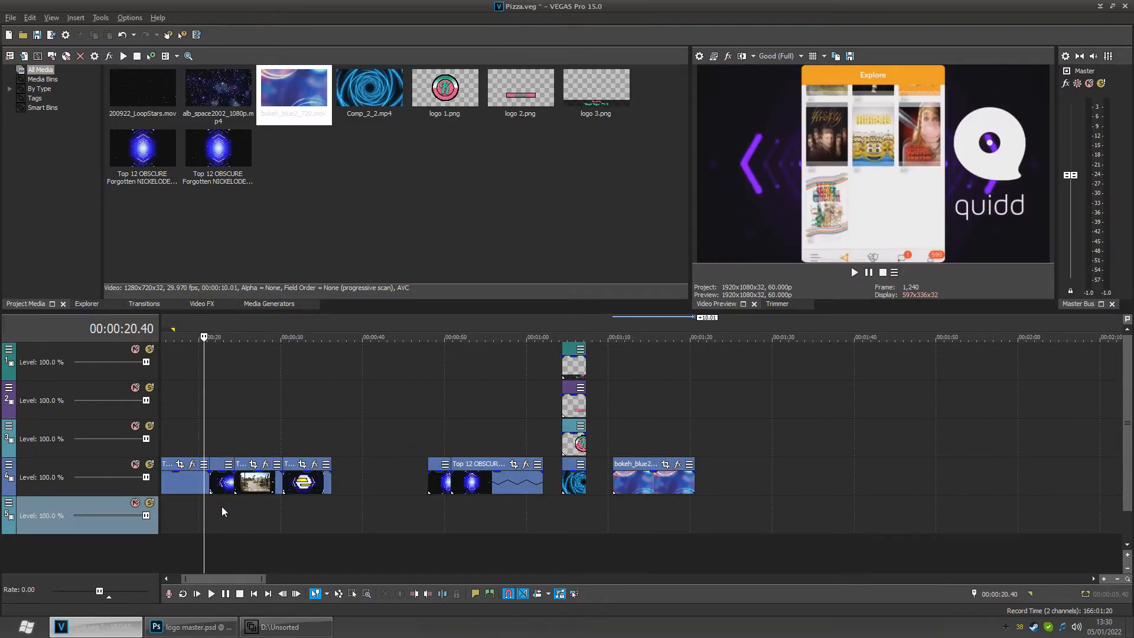
click(243, 515)
click(252, 517)
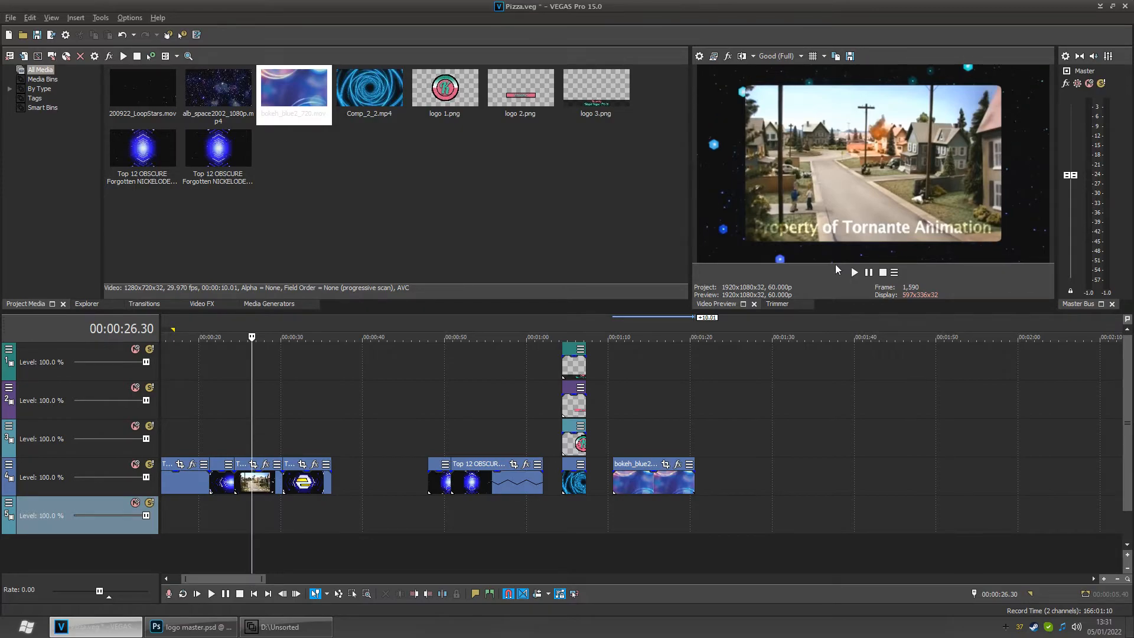
click(648, 512)
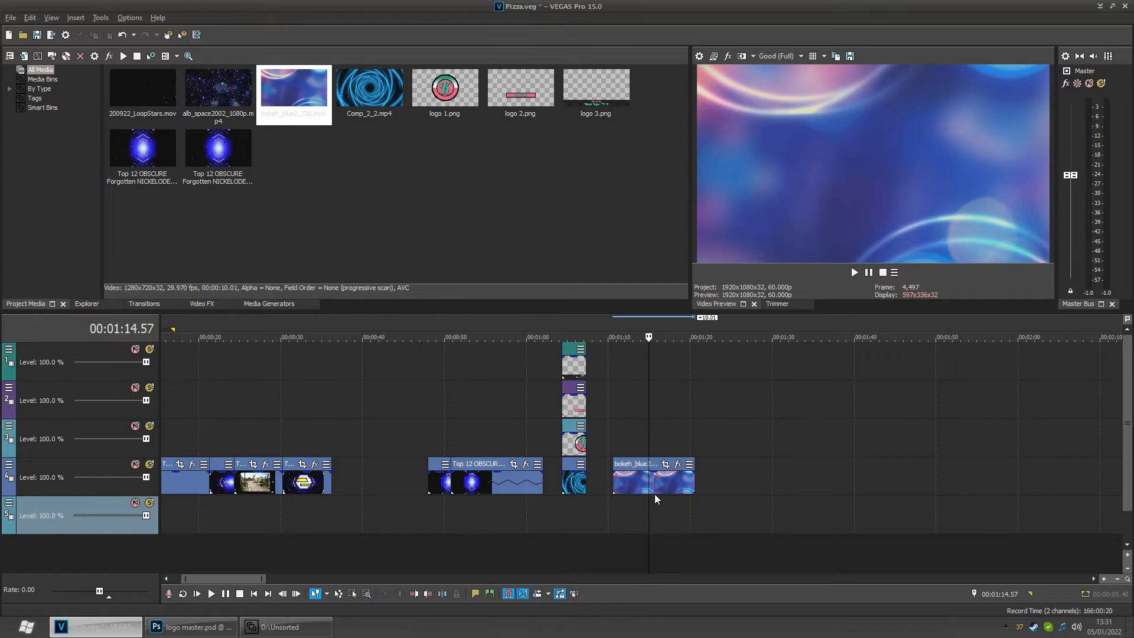
scroll(660, 484, up, 3)
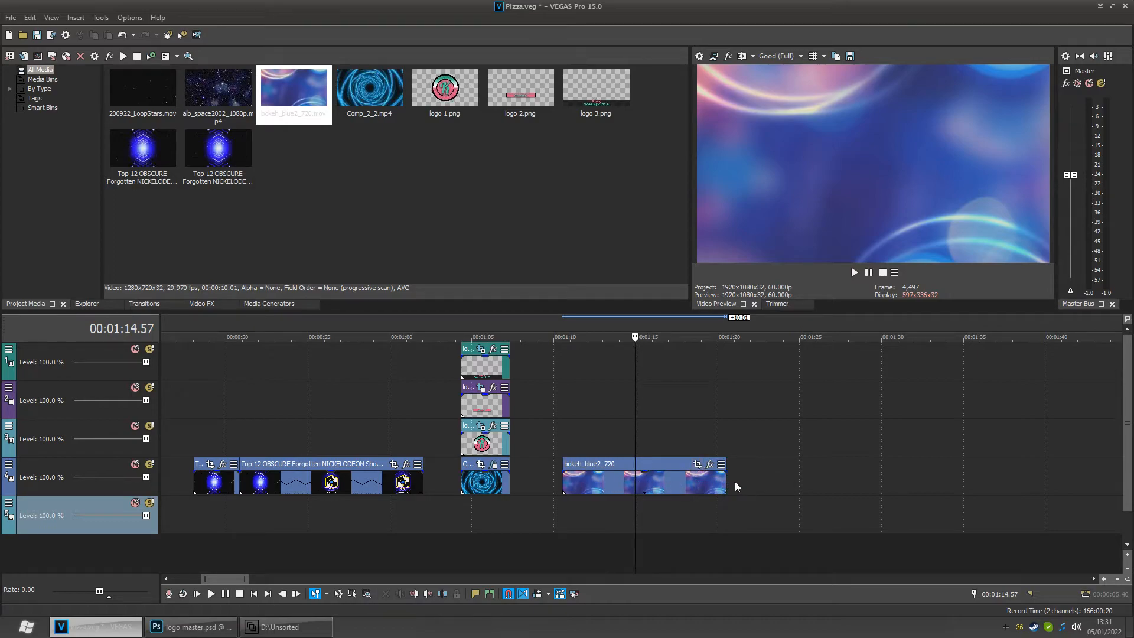
- Open the bokeh_blue2_720 event's Pan/Crop settings and enable its mask at the event's start
mouse_move(733, 490)
mouse_down()
mouse_move(1007, 478)
mouse_move(728, 481)
mouse_up()
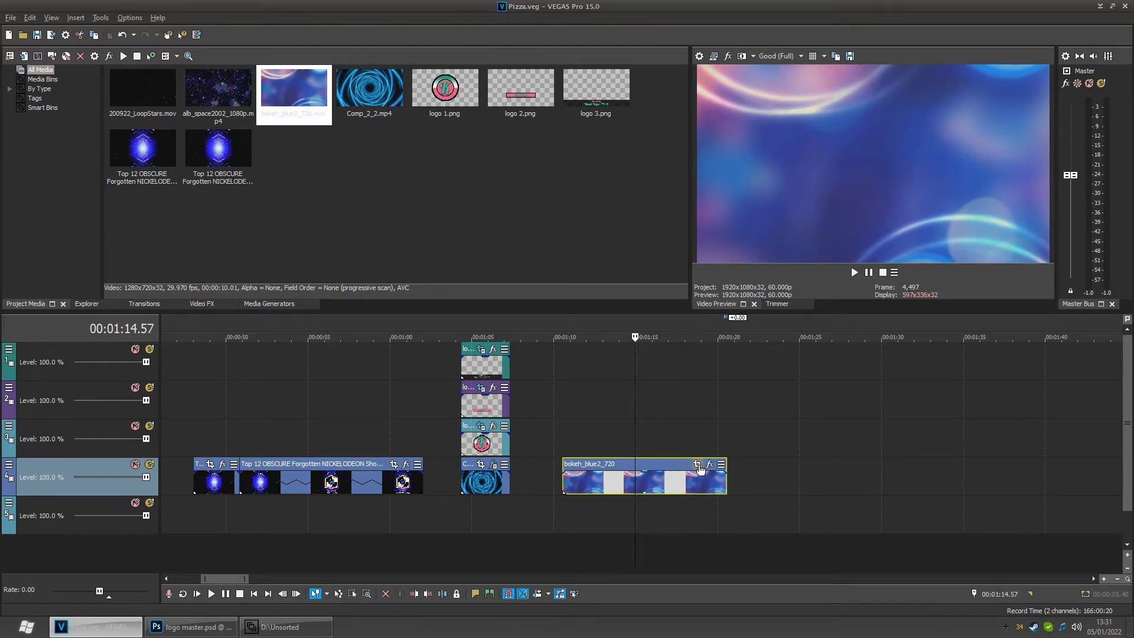
click(698, 466)
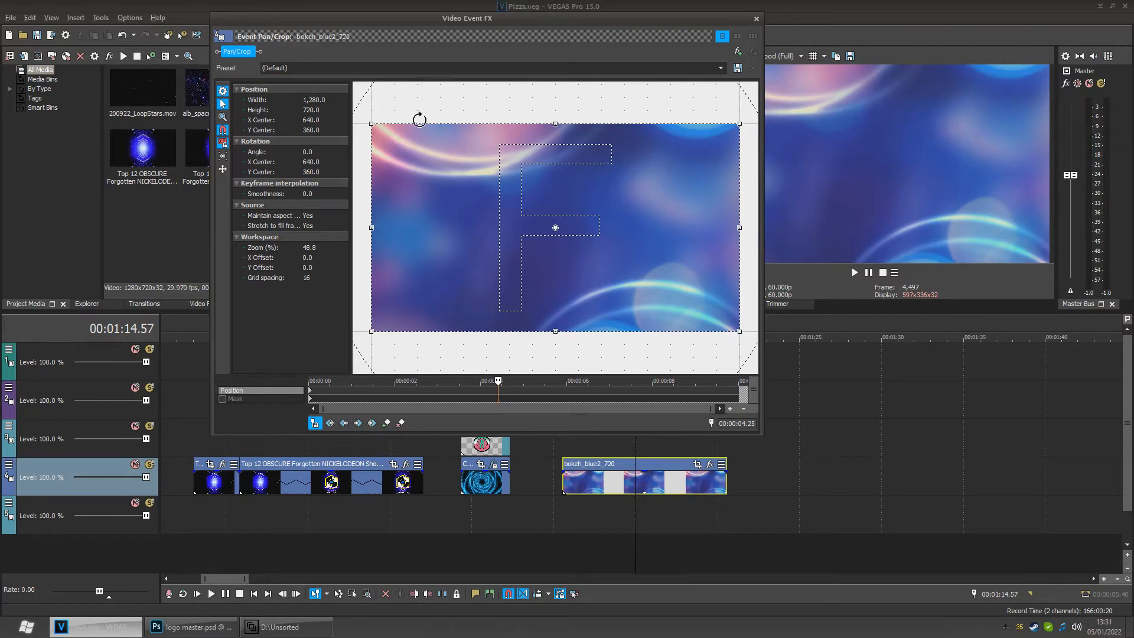
drag(488, 18, 402, 13)
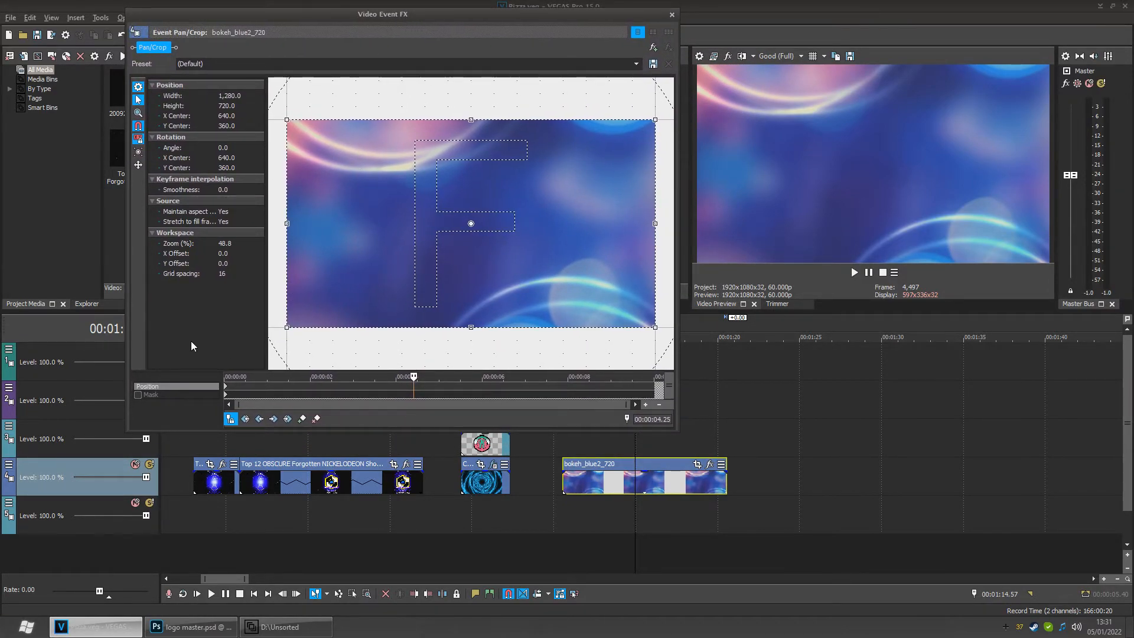
click(151, 396)
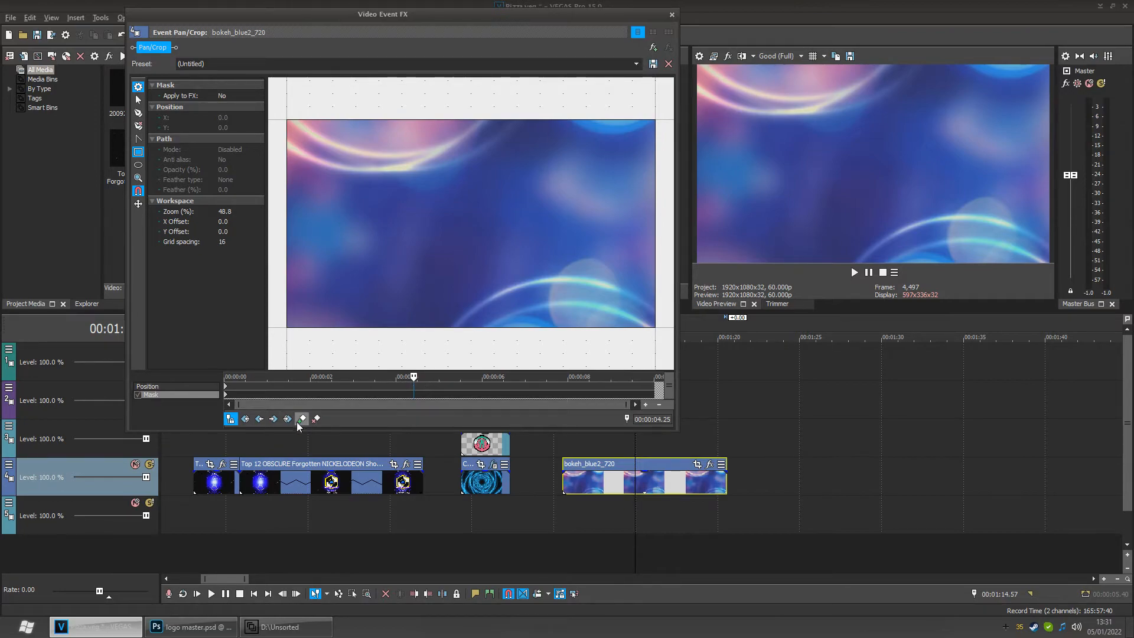
click(260, 418)
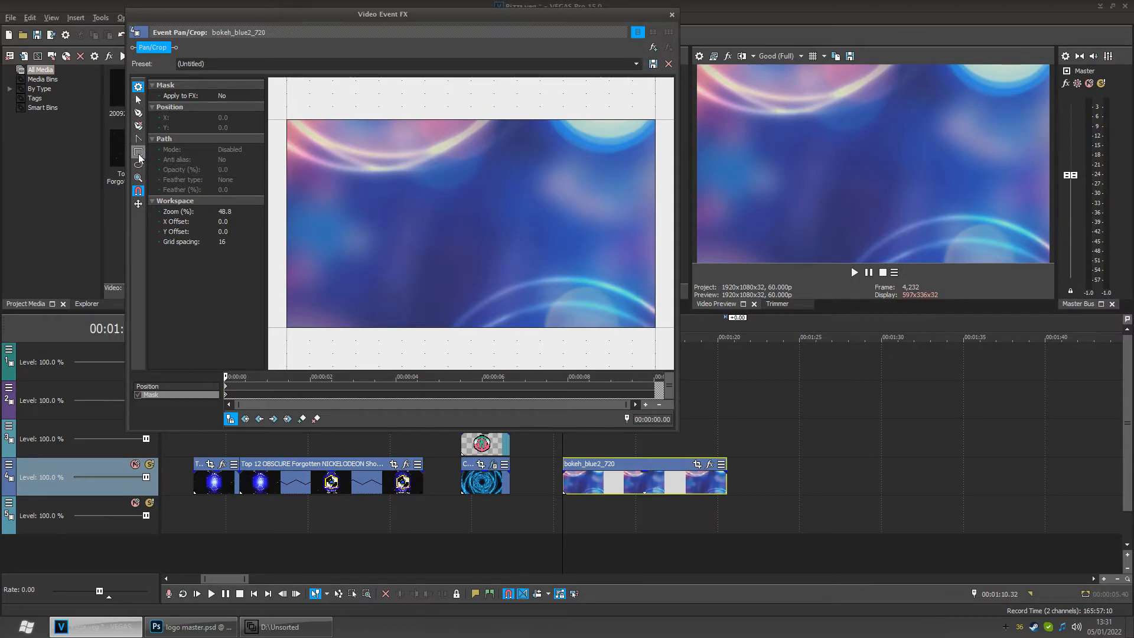
- Try to draw a four-point freeform mask shape over the frame
click(138, 112)
click(326, 169)
click(582, 140)
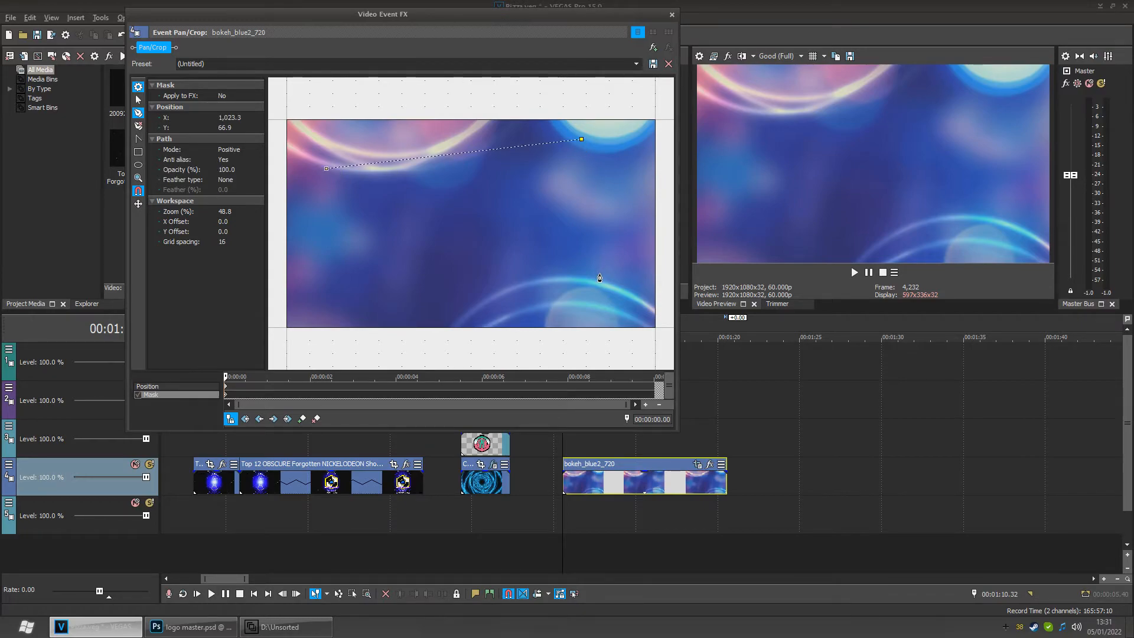
click(370, 305)
click(326, 169)
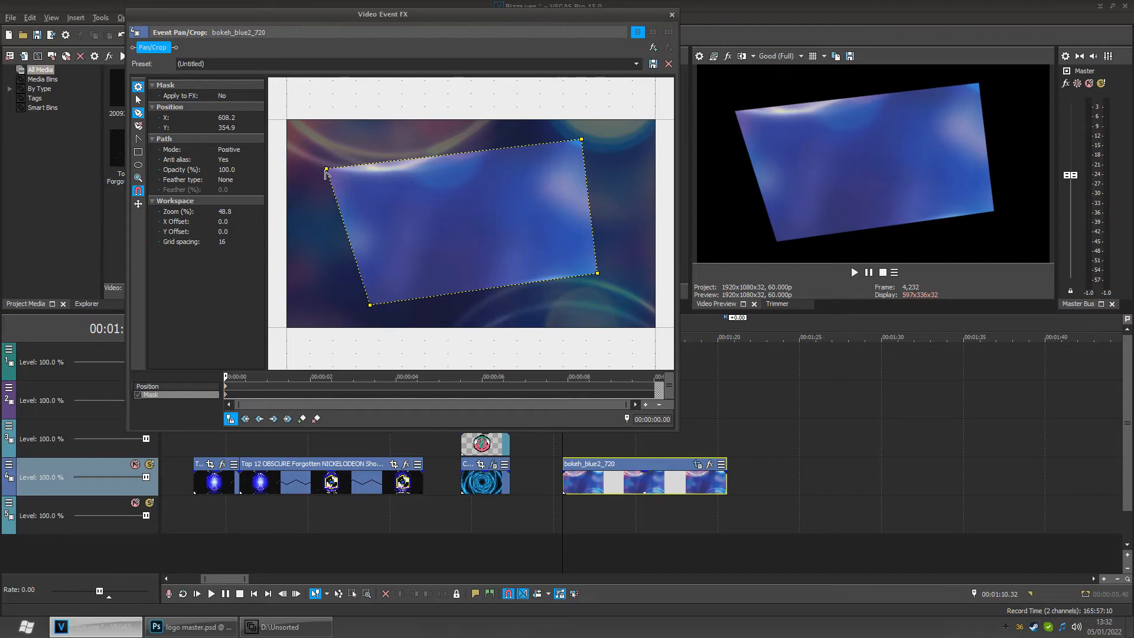
key(ctrl+z)
key(ctrl+z)
key(ctrl+z)
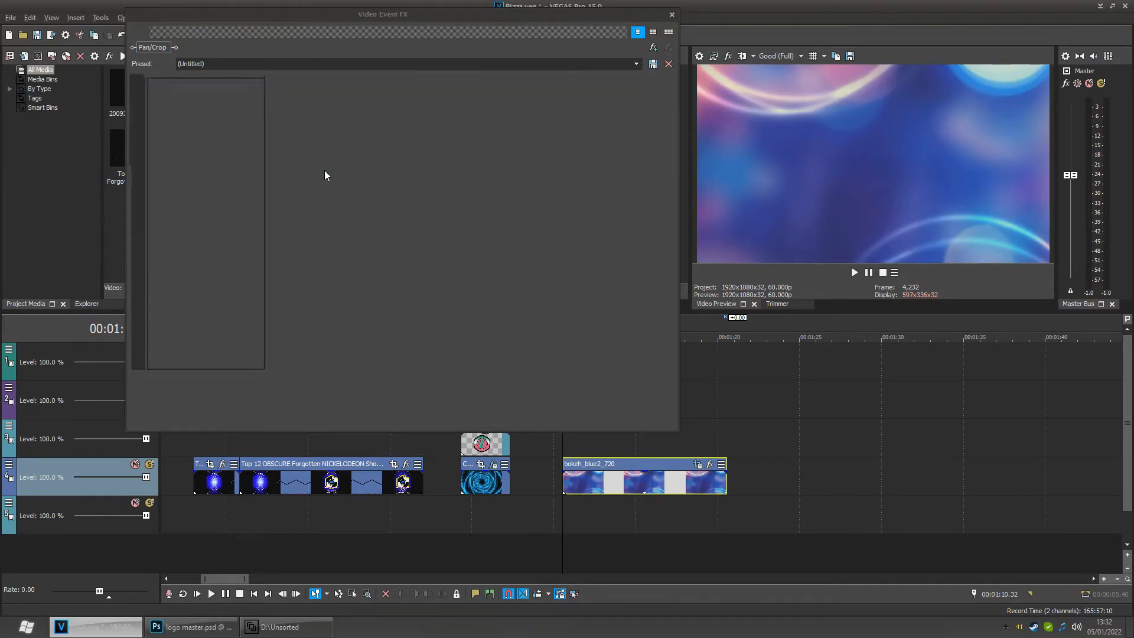
key(ctrl+z)
key(ctrl+z)
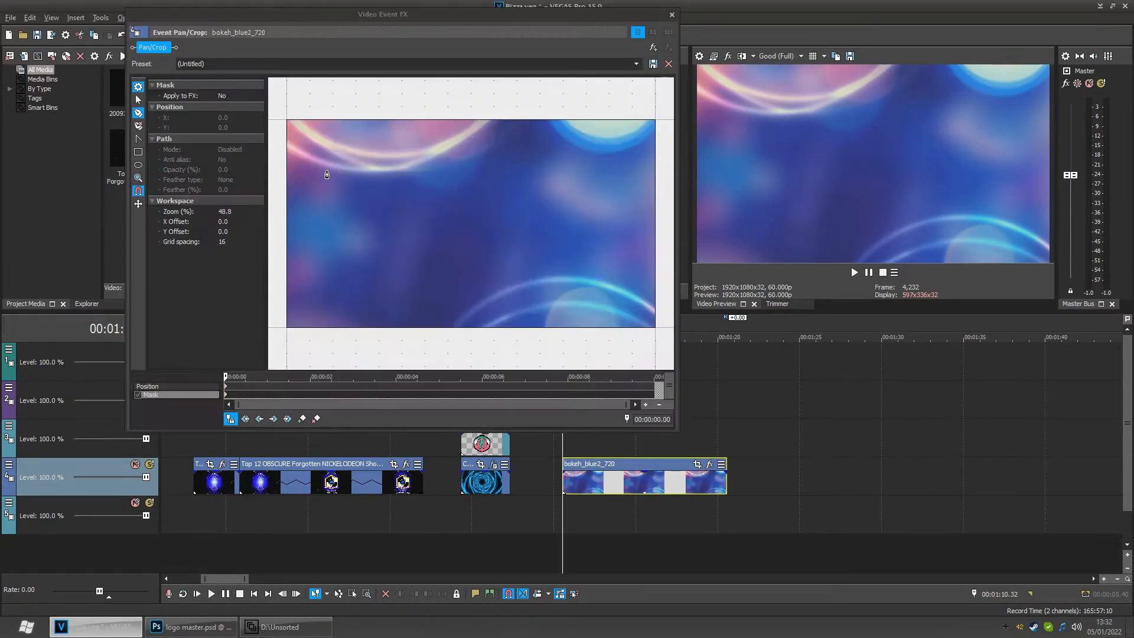
- Draw a rectangular mask covering the whole bokeh frame with the Rectangle mask tool
click(138, 152)
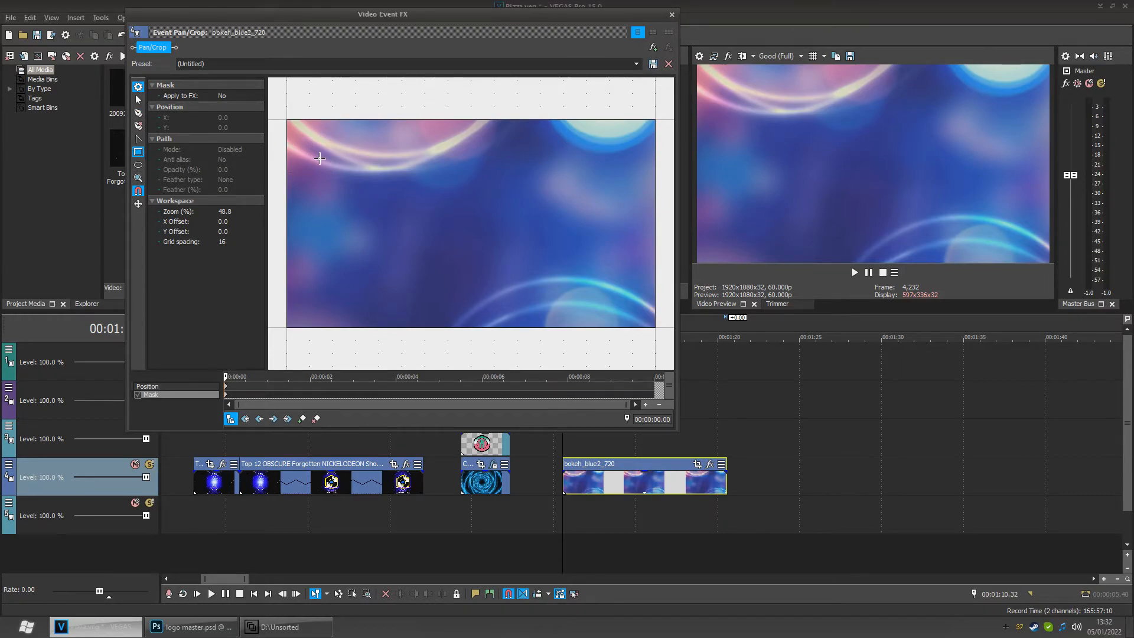
click(138, 190)
drag(303, 136, 655, 331)
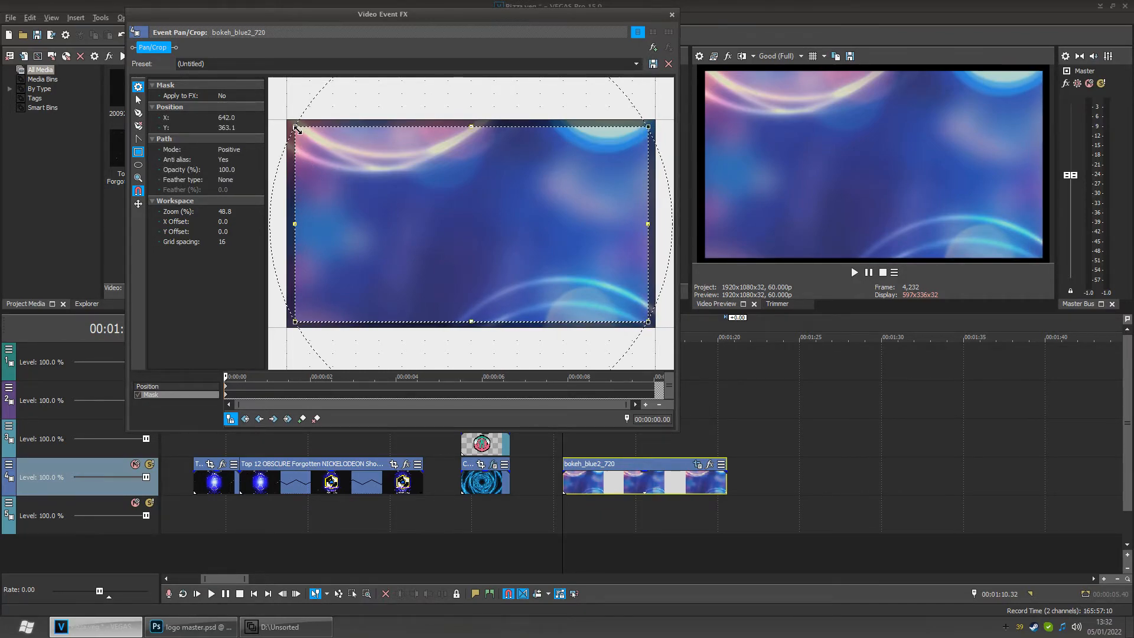
drag(295, 127, 291, 125)
- Zoom in on the mask's top-left corner to inspect its alignment with the frame edge
scroll(291, 124, up, 2)
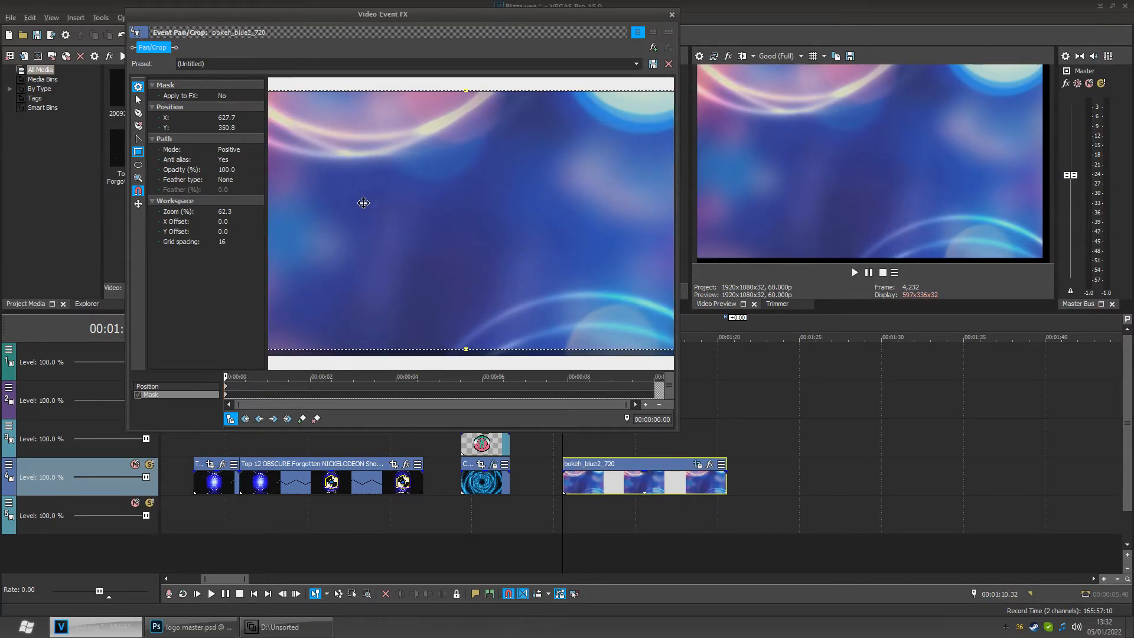
click(346, 94)
scroll(370, 159, down, 5)
drag(329, 137, 463, 222)
scroll(492, 258, up, 5)
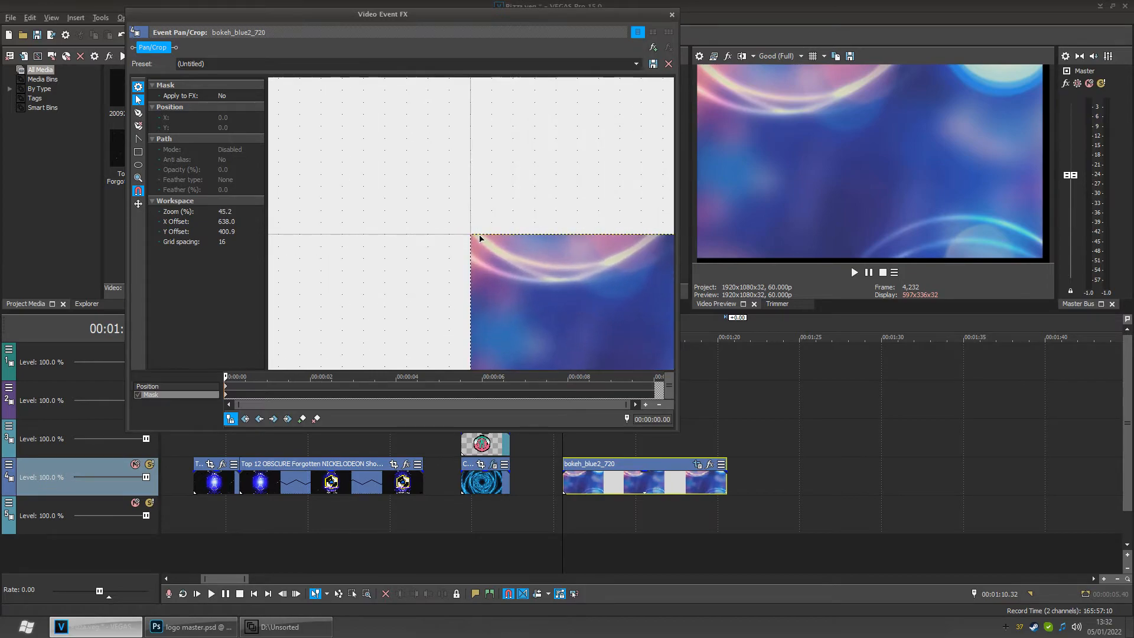
scroll(492, 259, up, 14)
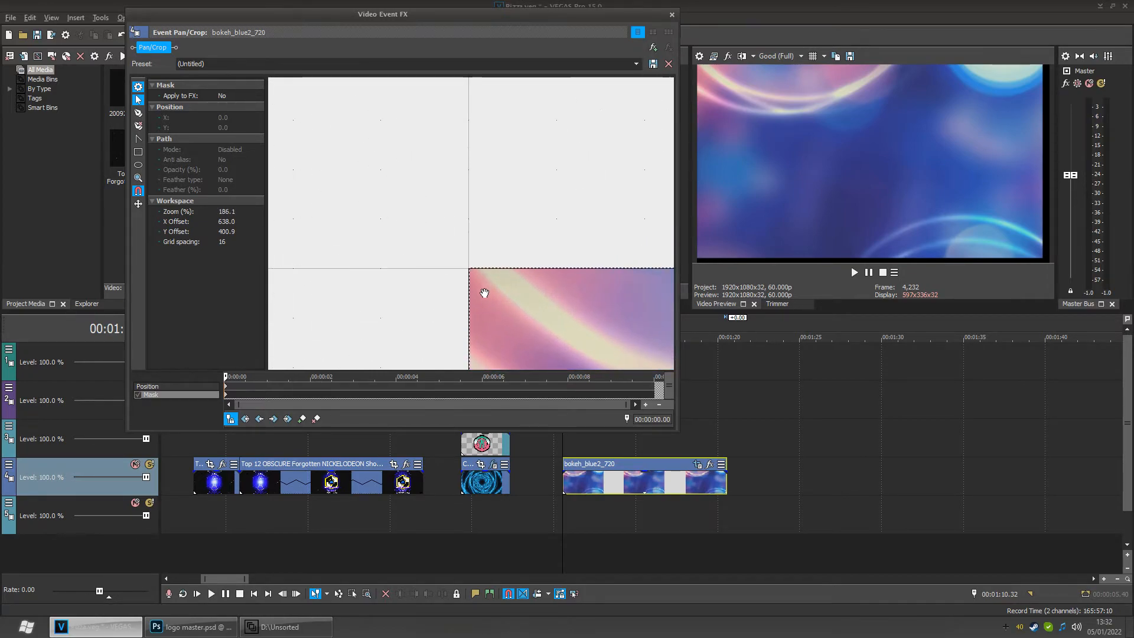
scroll(486, 307, up, 1)
drag(502, 281, 490, 161)
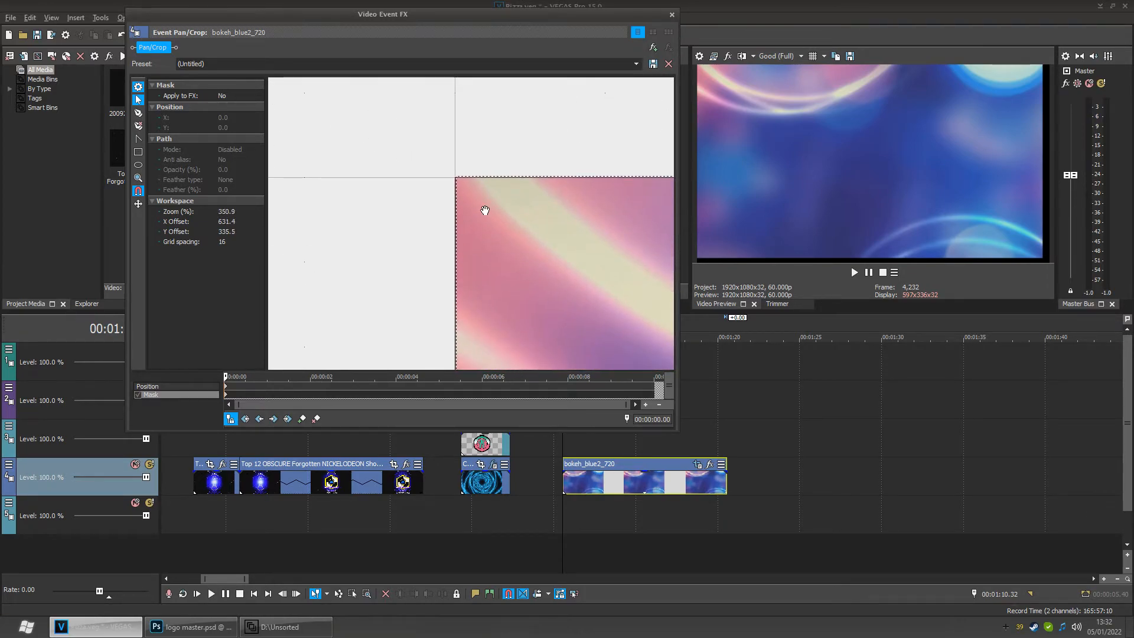
scroll(473, 194, up, 3)
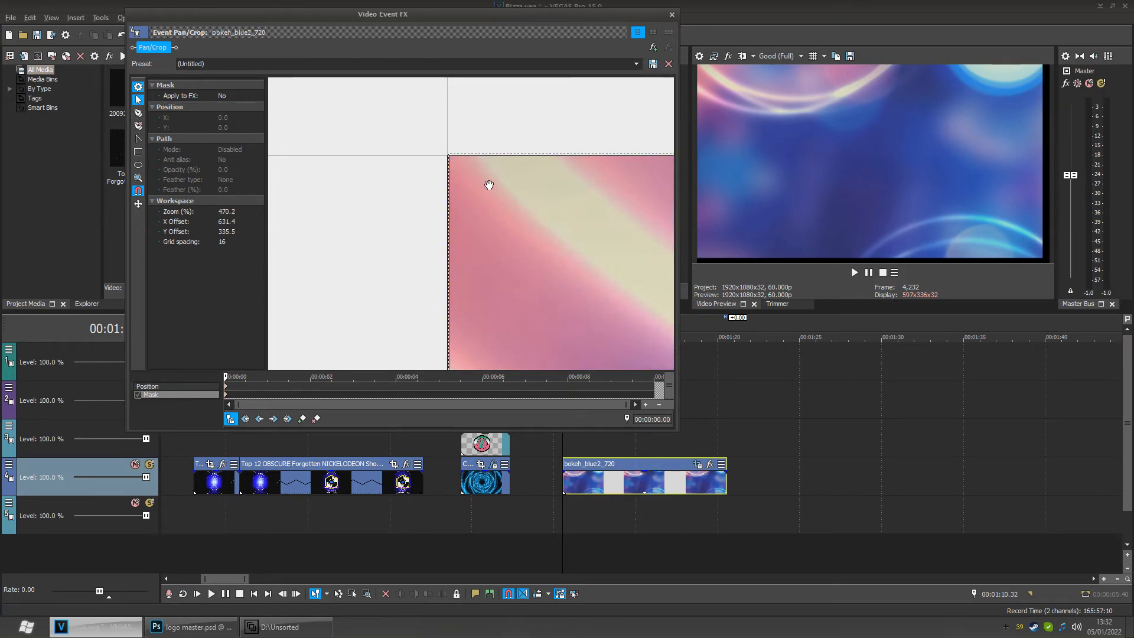
click(448, 157)
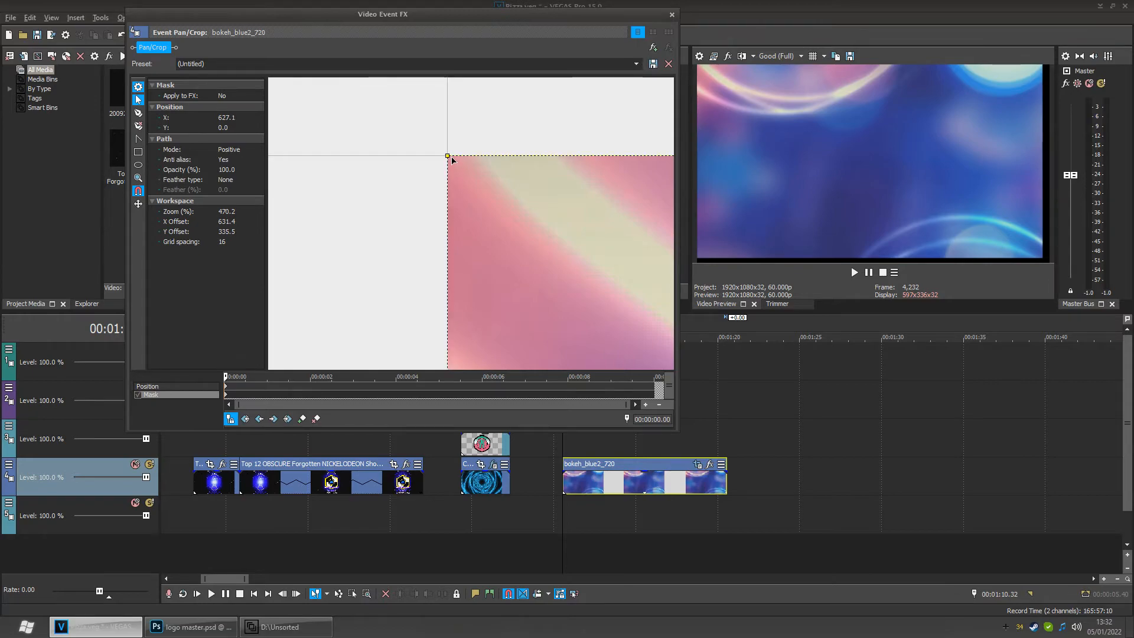
scroll(502, 202, down, 8)
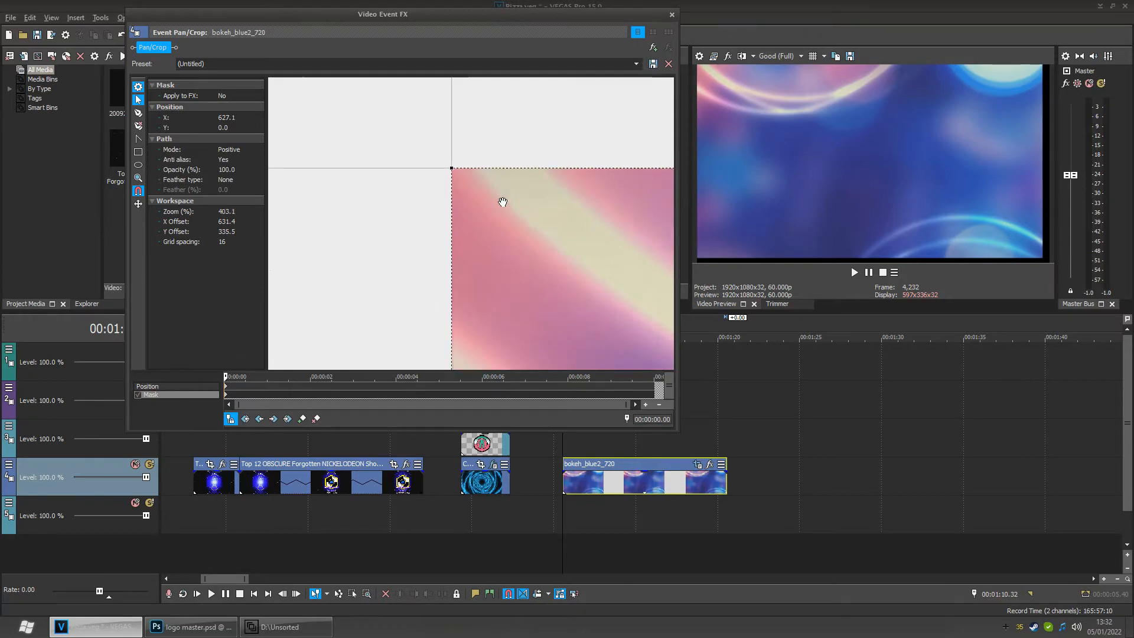
scroll(513, 225, down, 10)
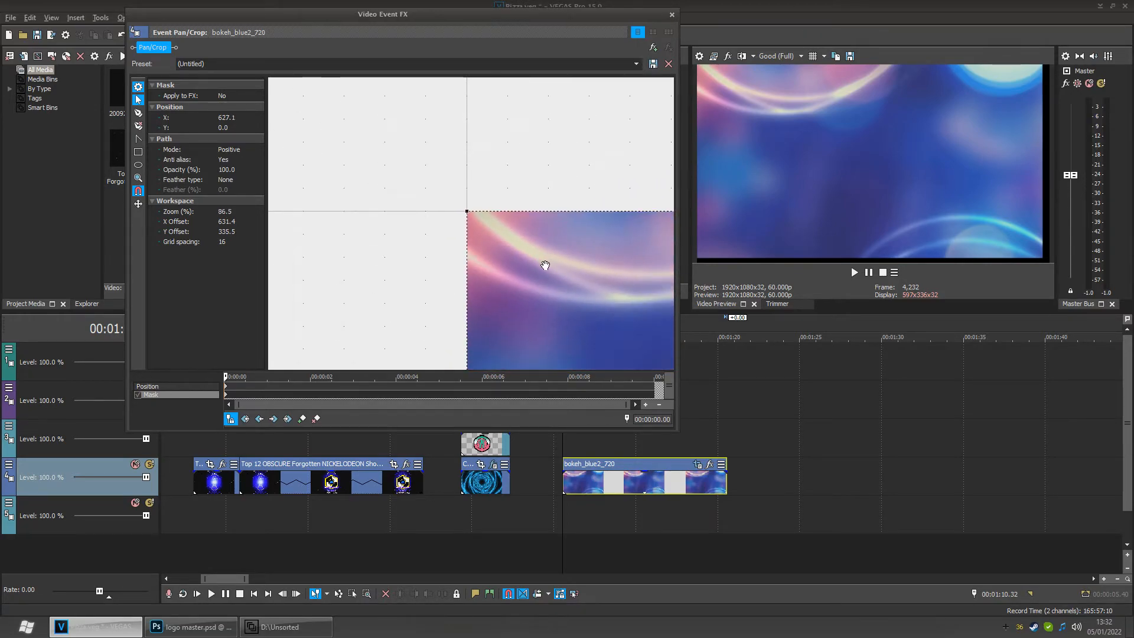
scroll(567, 284, down, 1)
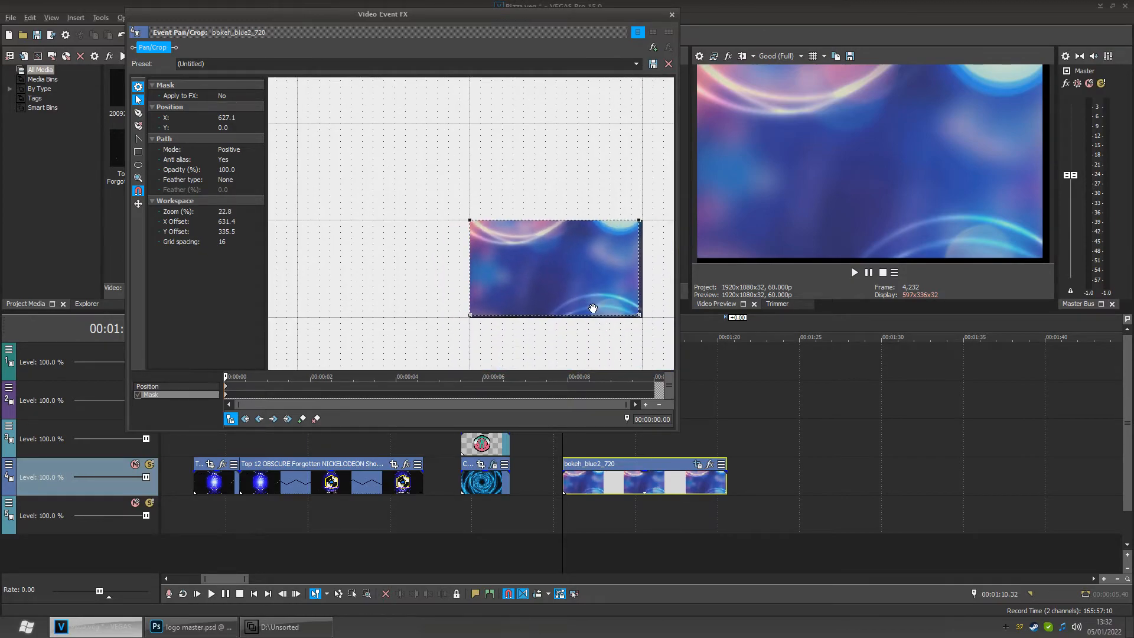
- Zoom in on the mask's right side and drag a mask point onto the frame's edge
click(655, 331)
scroll(653, 325, down, 1)
drag(652, 337, 512, 278)
scroll(509, 263, up, 4)
scroll(549, 254, up, 6)
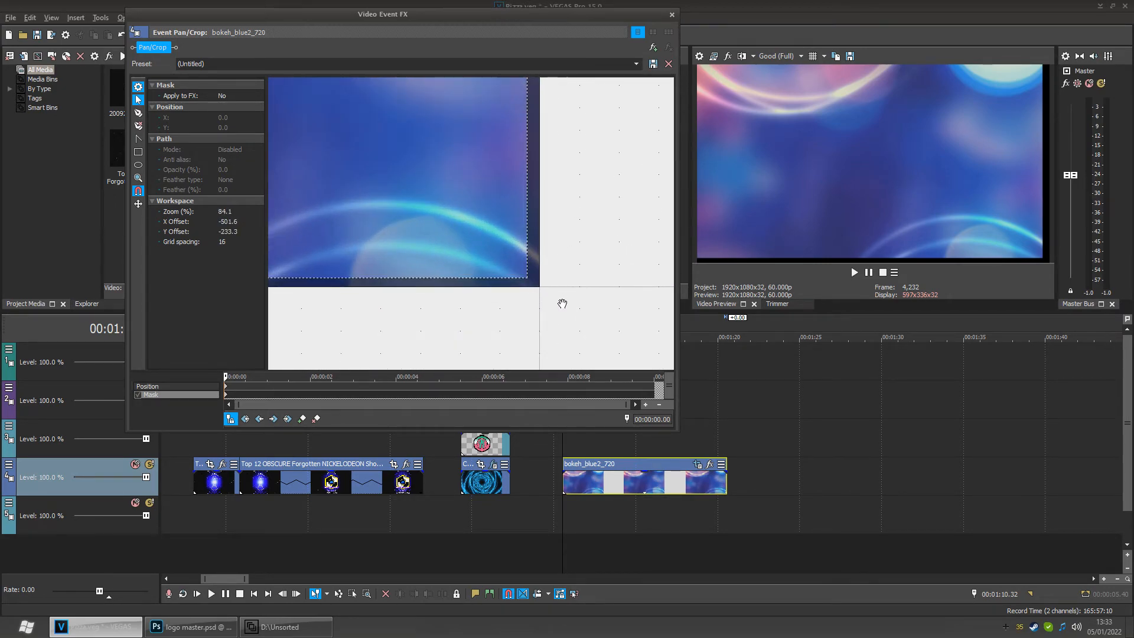
scroll(516, 273, up, 2)
scroll(496, 266, up, 4)
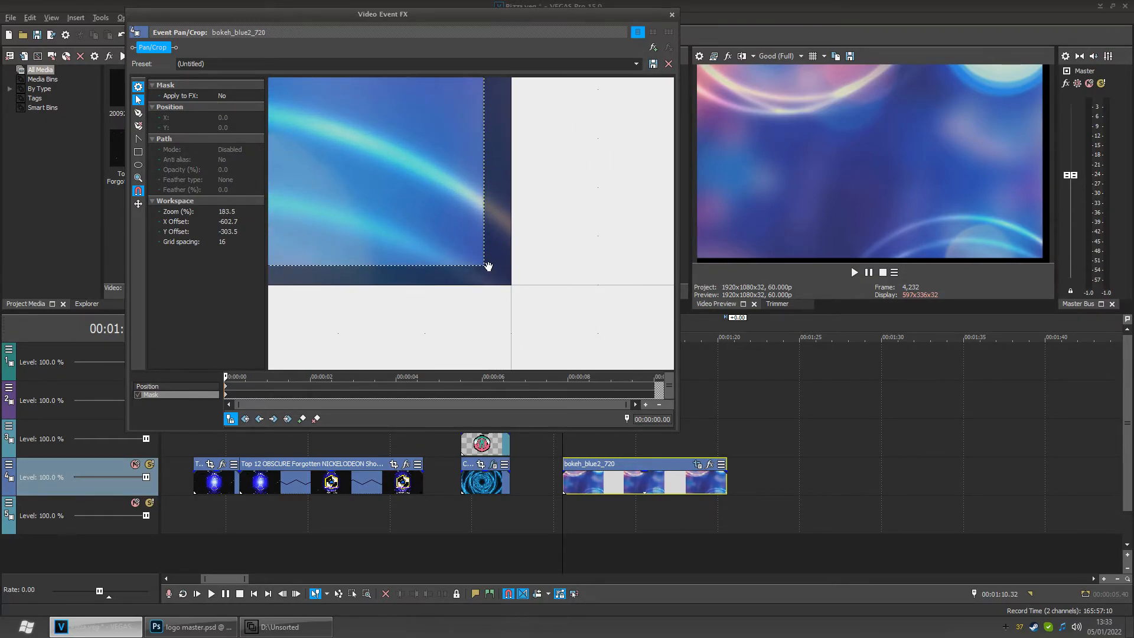
click(483, 269)
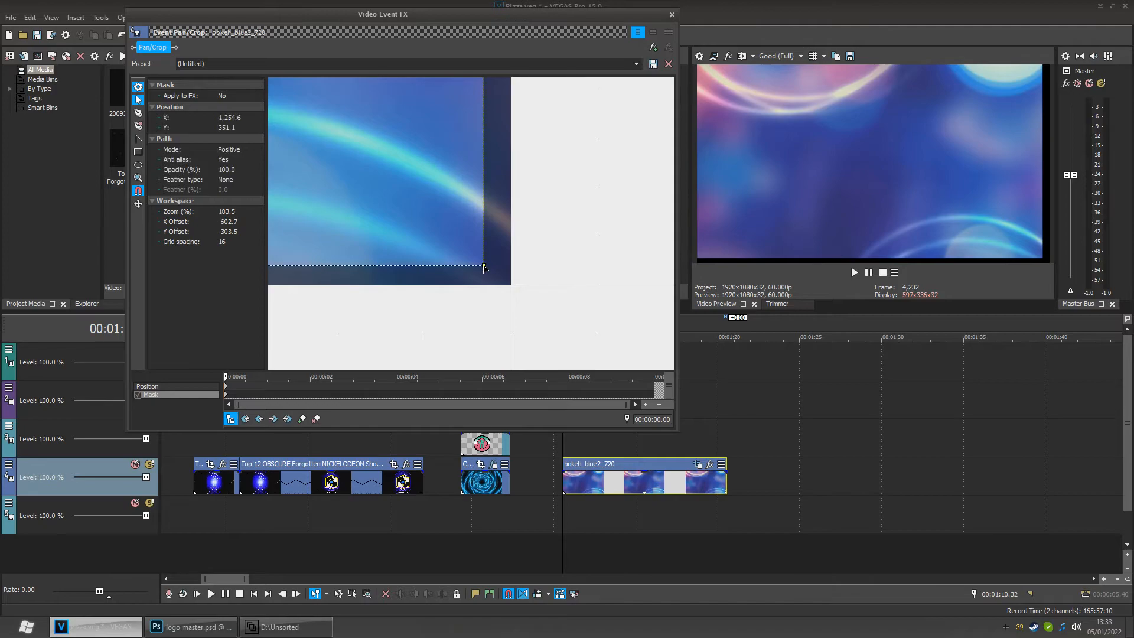
drag(484, 270, 493, 275)
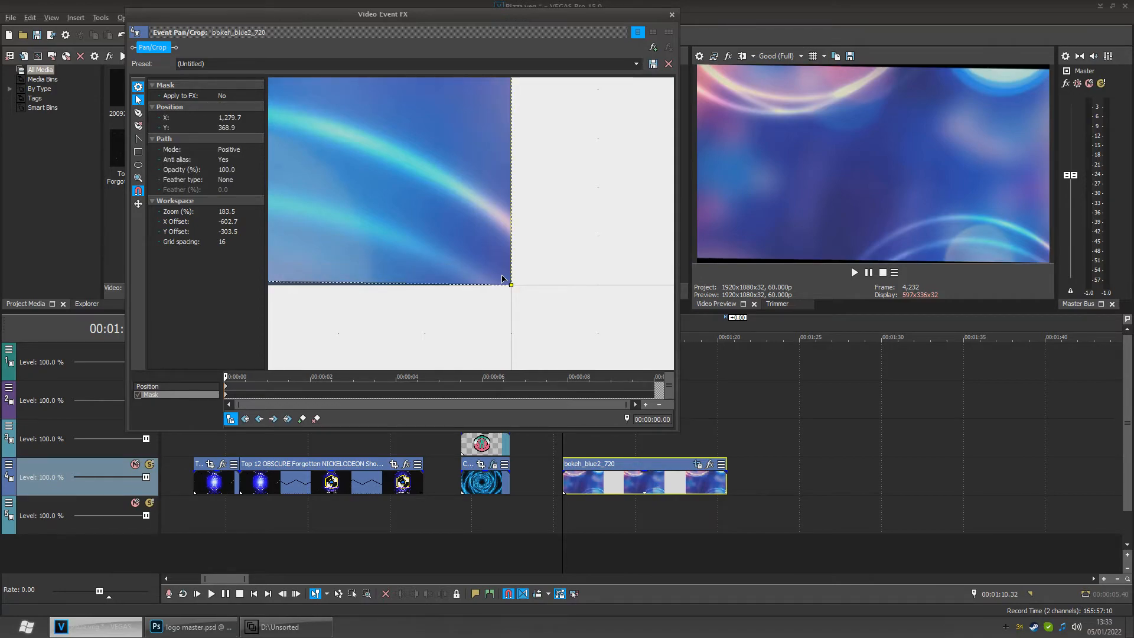
- Move the mask's top-right point exactly onto the frame's top-right corner at X 1280, Y 0
scroll(543, 254, up, 3)
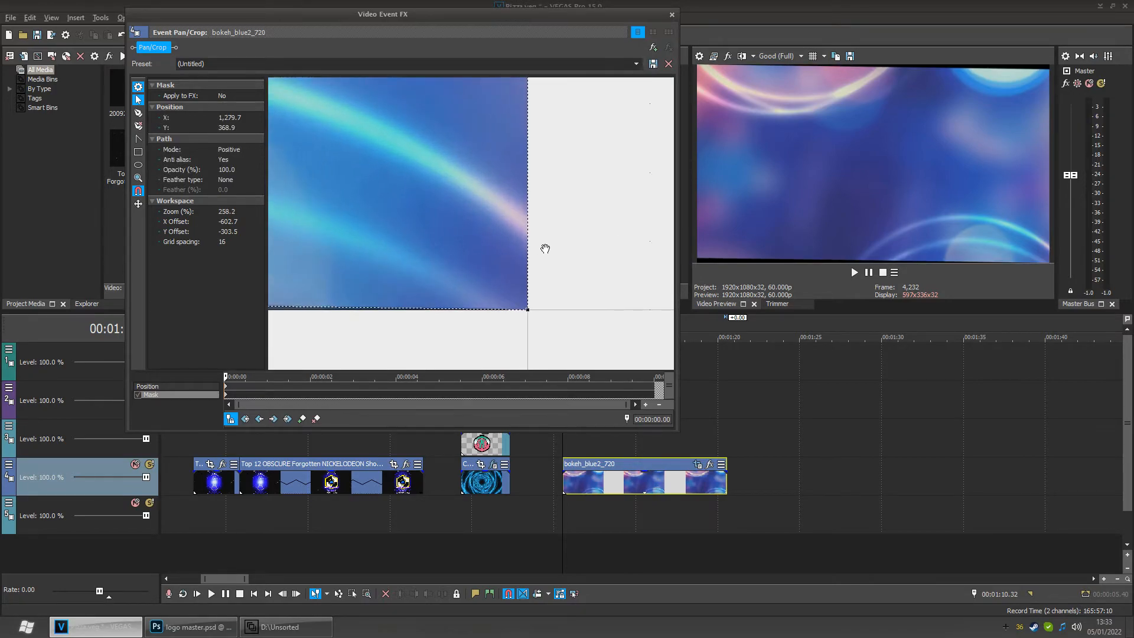
scroll(545, 251, down, 4)
drag(421, 264, 649, 267)
mouse_move(342, 266)
mouse_down()
mouse_move(577, 259)
mouse_move(504, 246)
mouse_move(595, 231)
mouse_up()
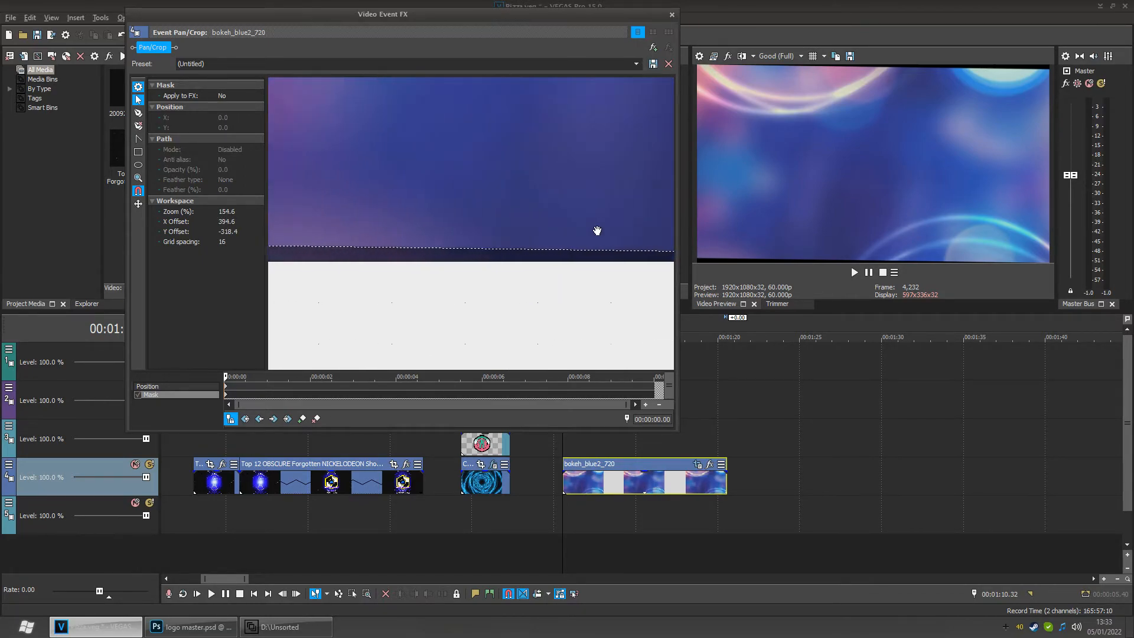
drag(360, 228, 501, 269)
click(500, 255)
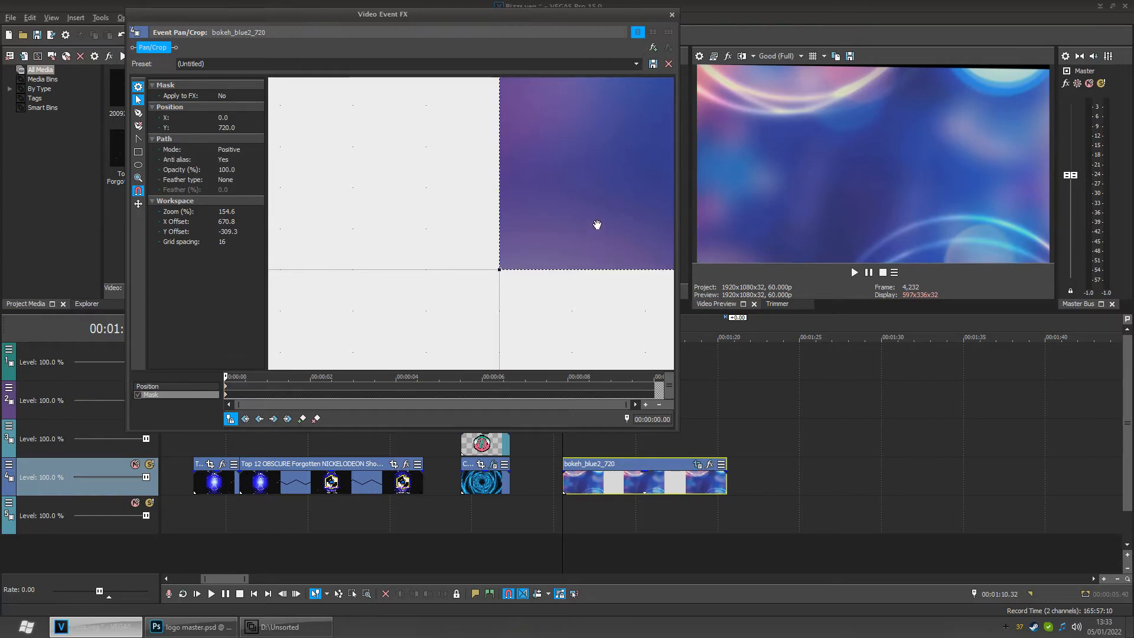
drag(595, 225, 375, 352)
drag(618, 179, 329, 289)
click(618, 202)
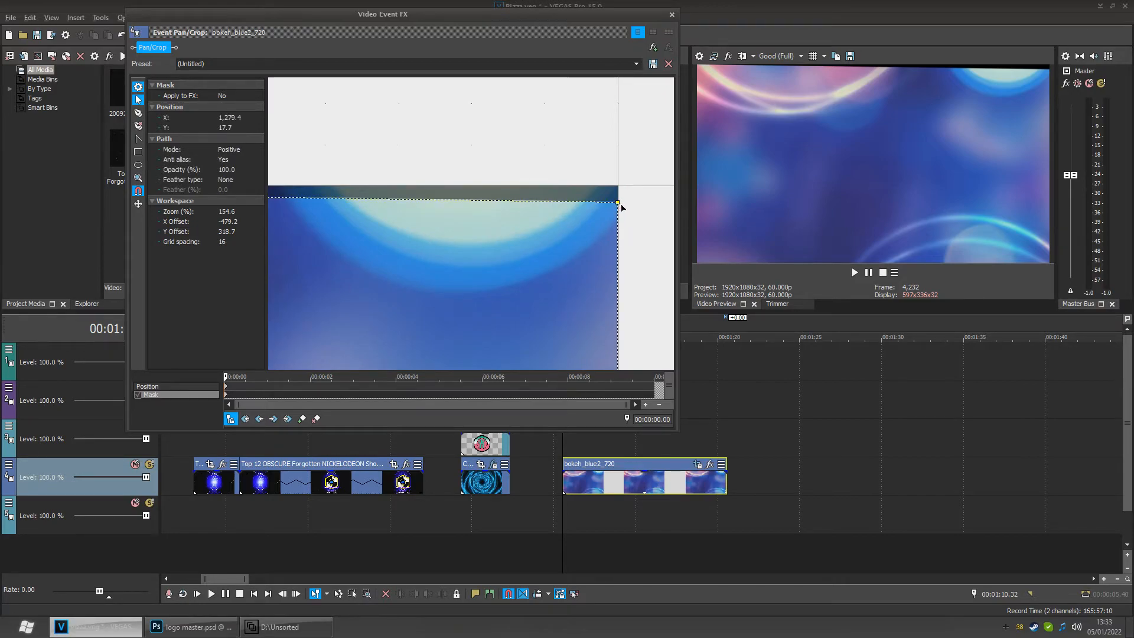
drag(618, 202, 618, 190)
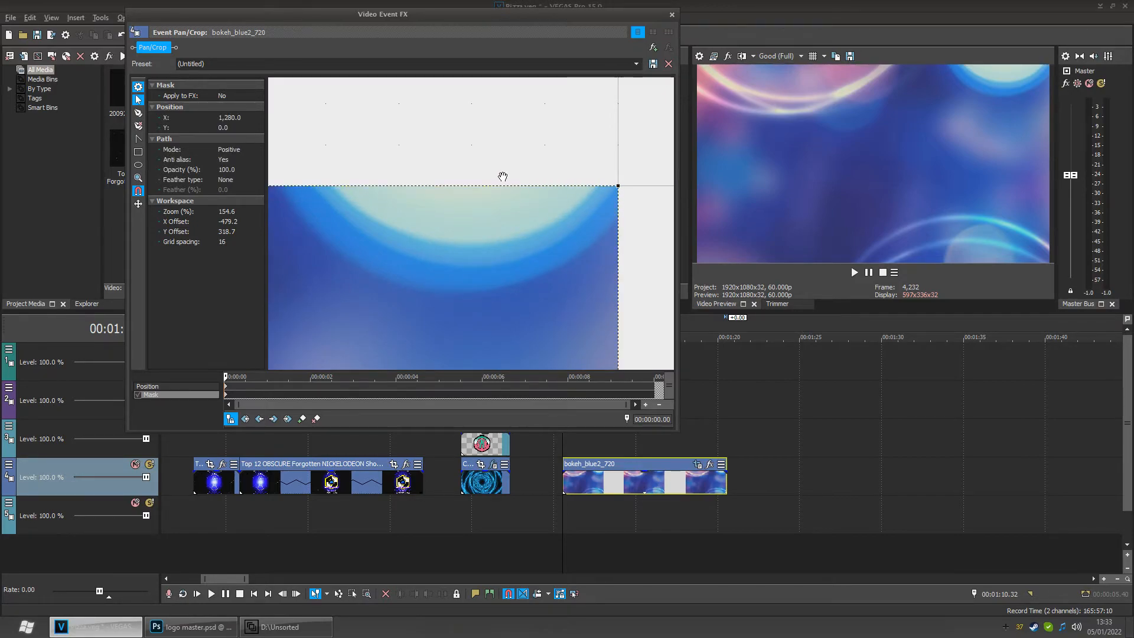
- Zoom out to the whole frame and move the mask's top edge down to Y 45
drag(387, 169, 551, 179)
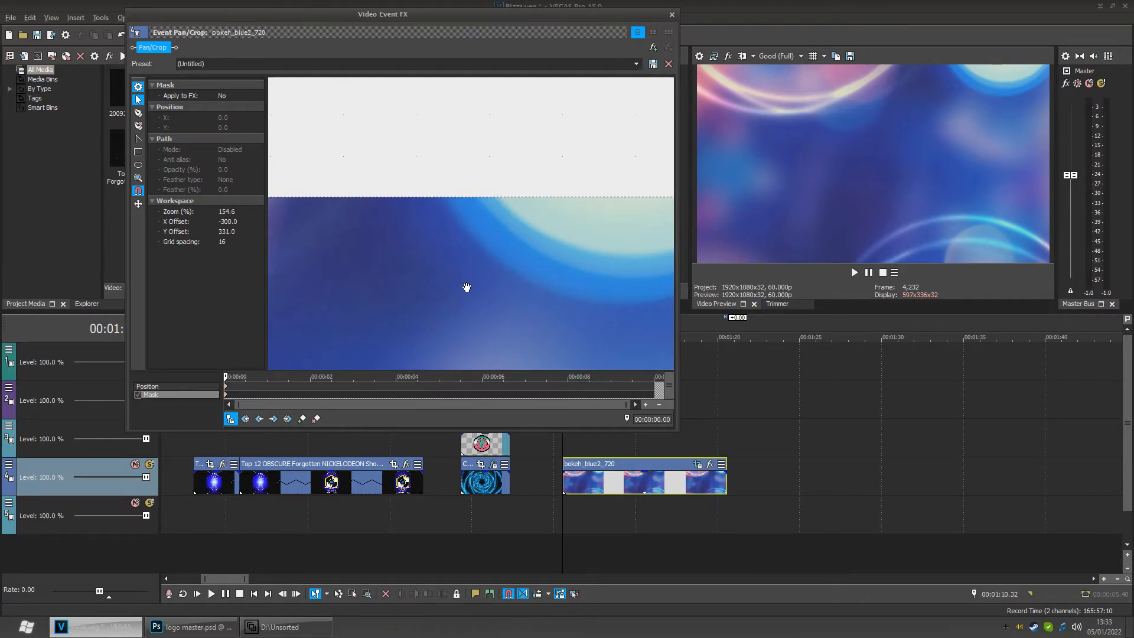
drag(405, 316, 413, 266)
scroll(414, 265, down, 10)
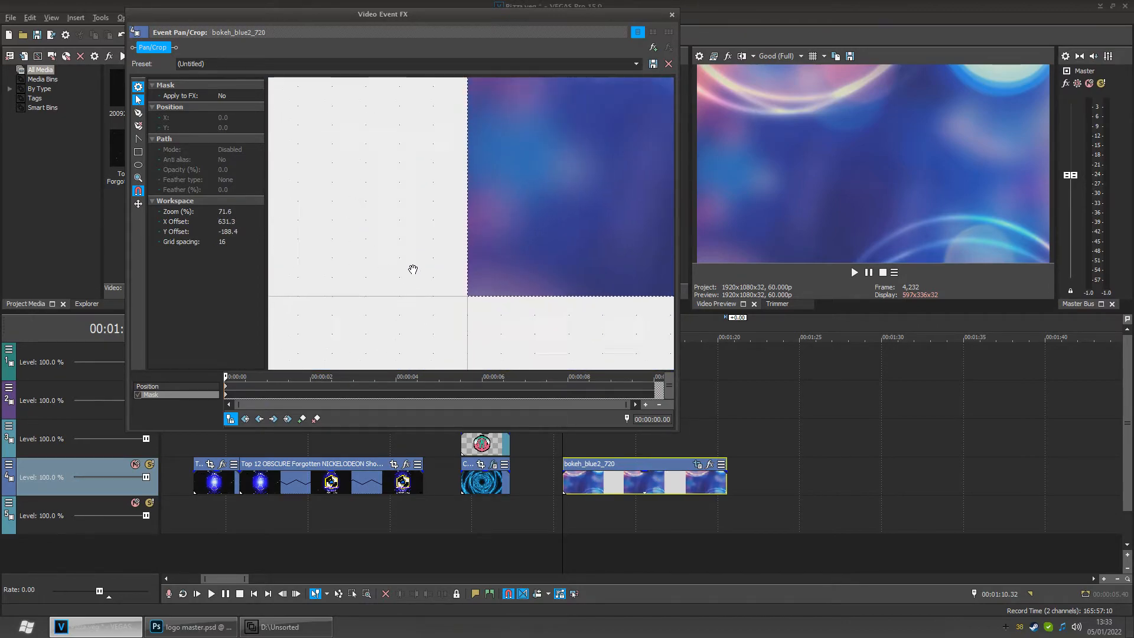
scroll(415, 270, down, 5)
scroll(580, 301, down, 2)
drag(579, 301, 510, 316)
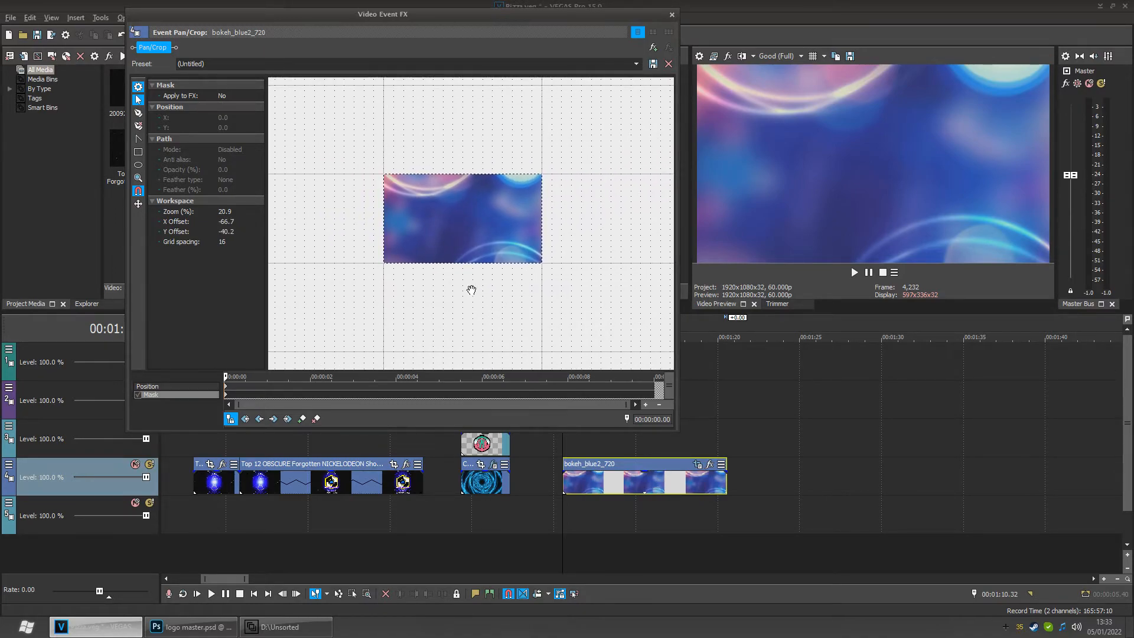
scroll(470, 228, up, 4)
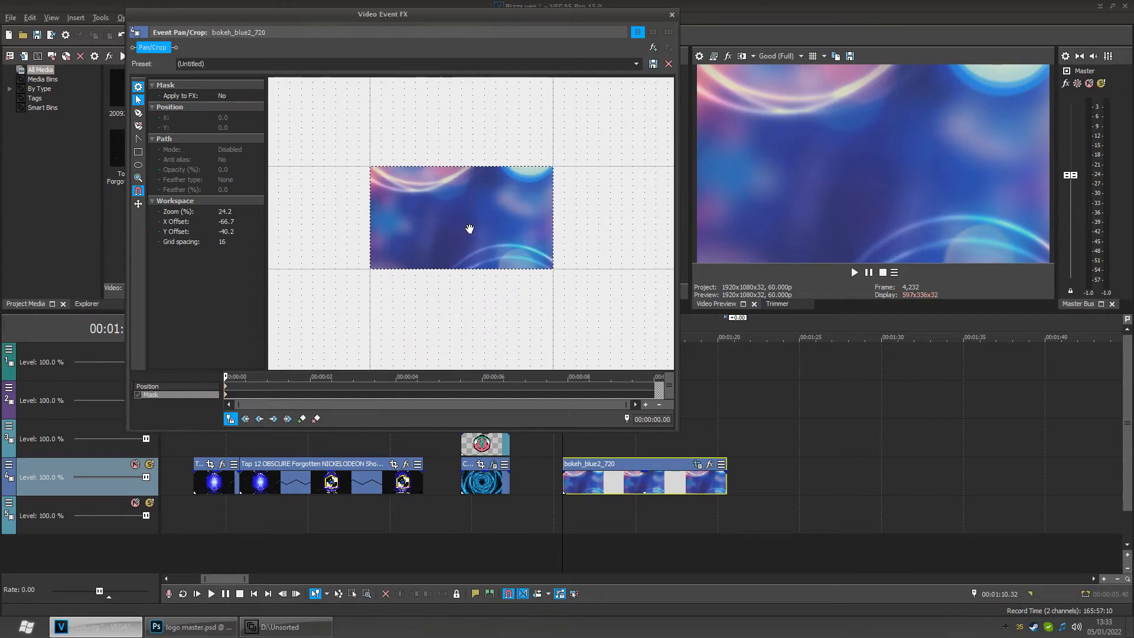
scroll(474, 239, up, 1)
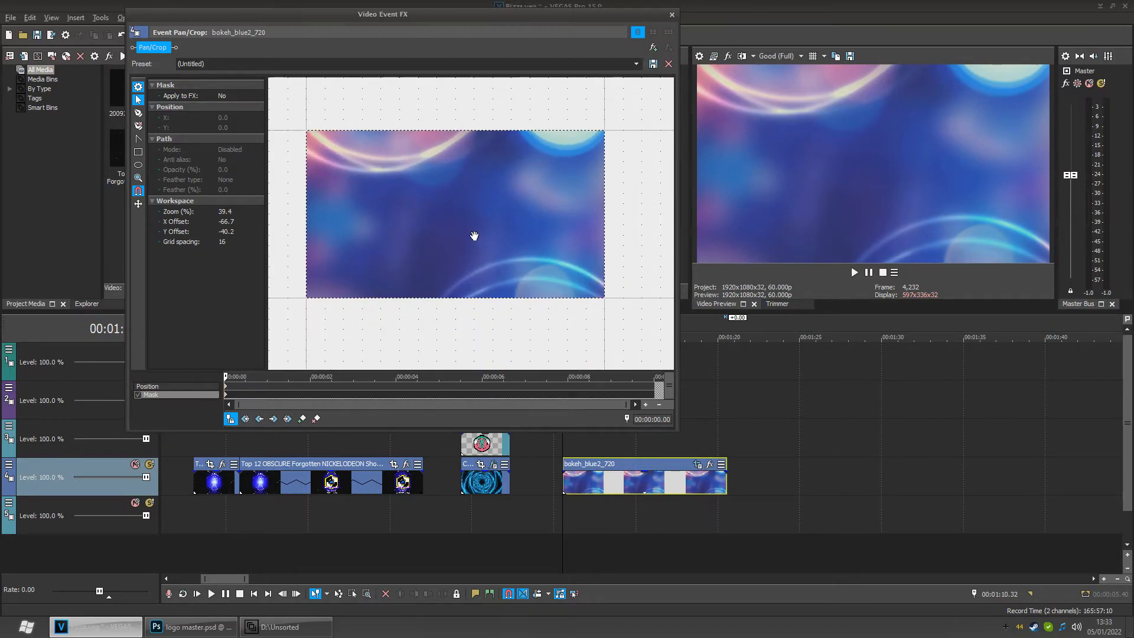
scroll(440, 154, up, 1)
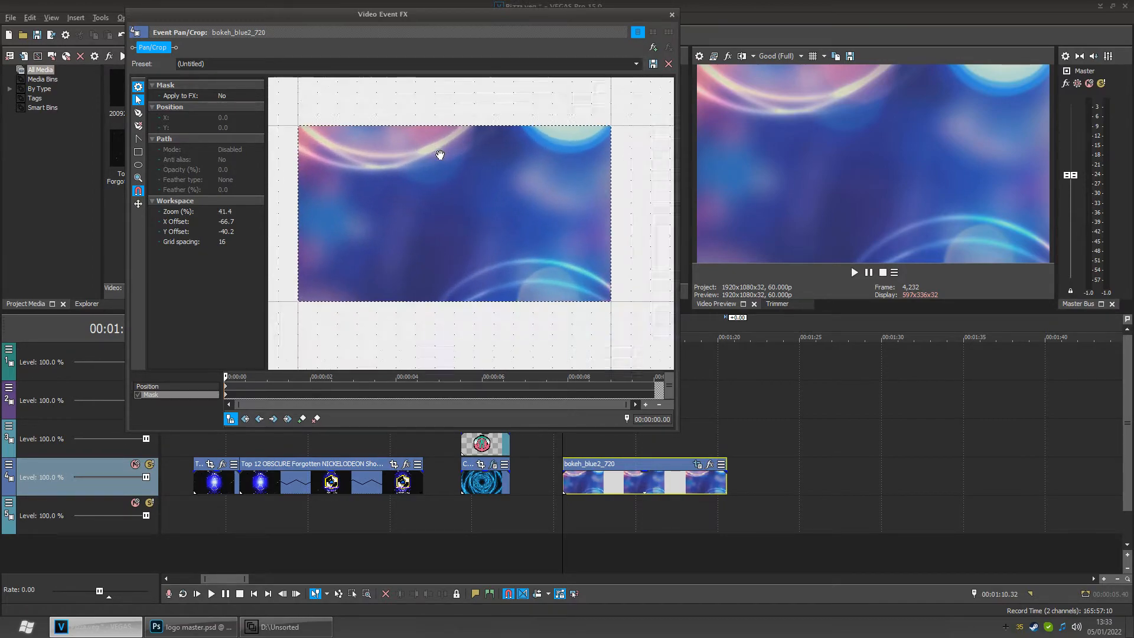
click(453, 127)
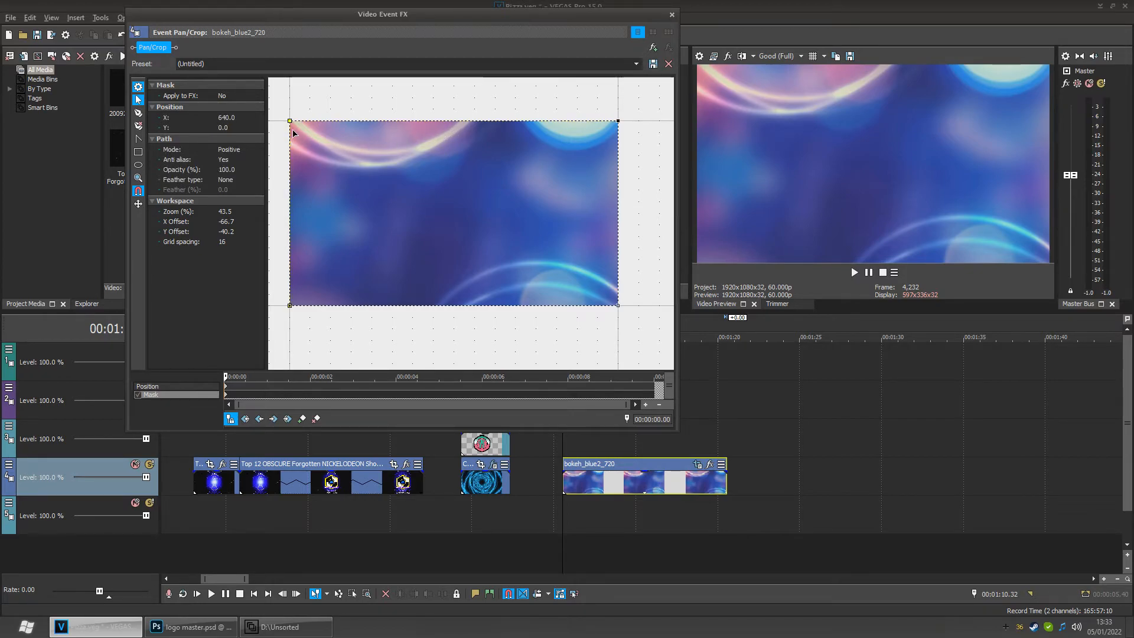
drag(291, 125, 291, 134)
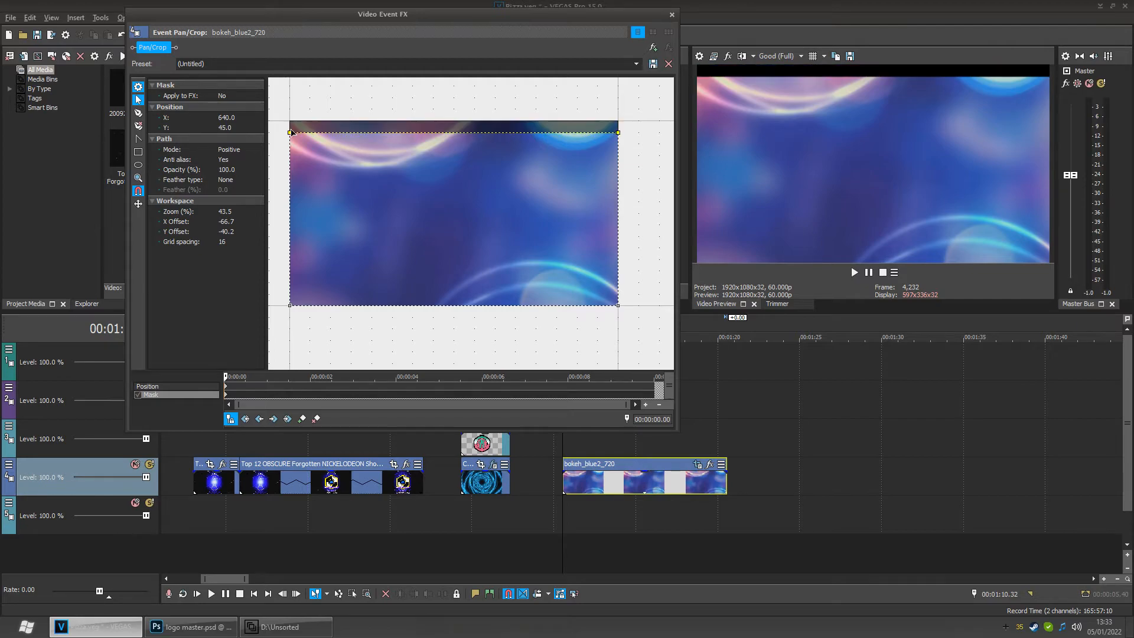
drag(465, 307, 463, 302)
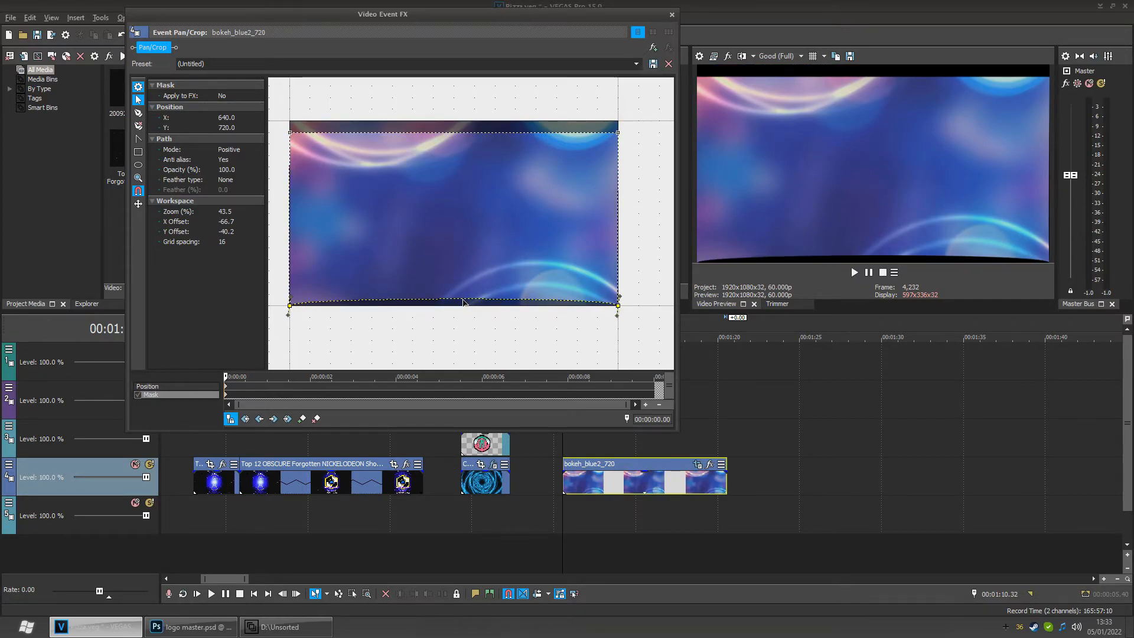
key(ctrl+z)
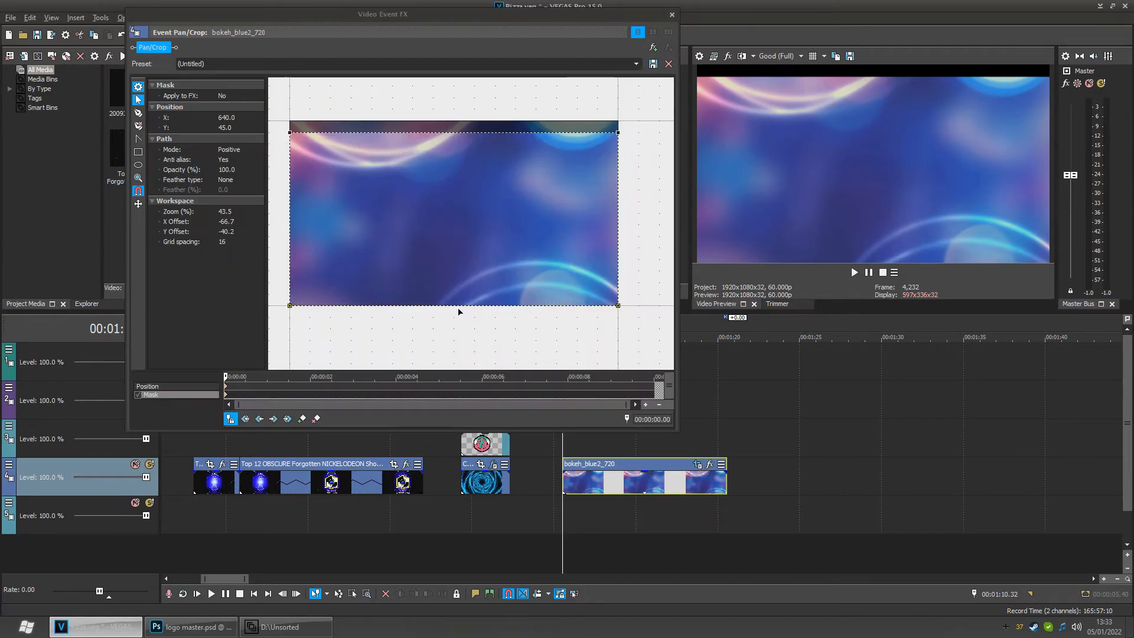
drag(455, 306, 456, 301)
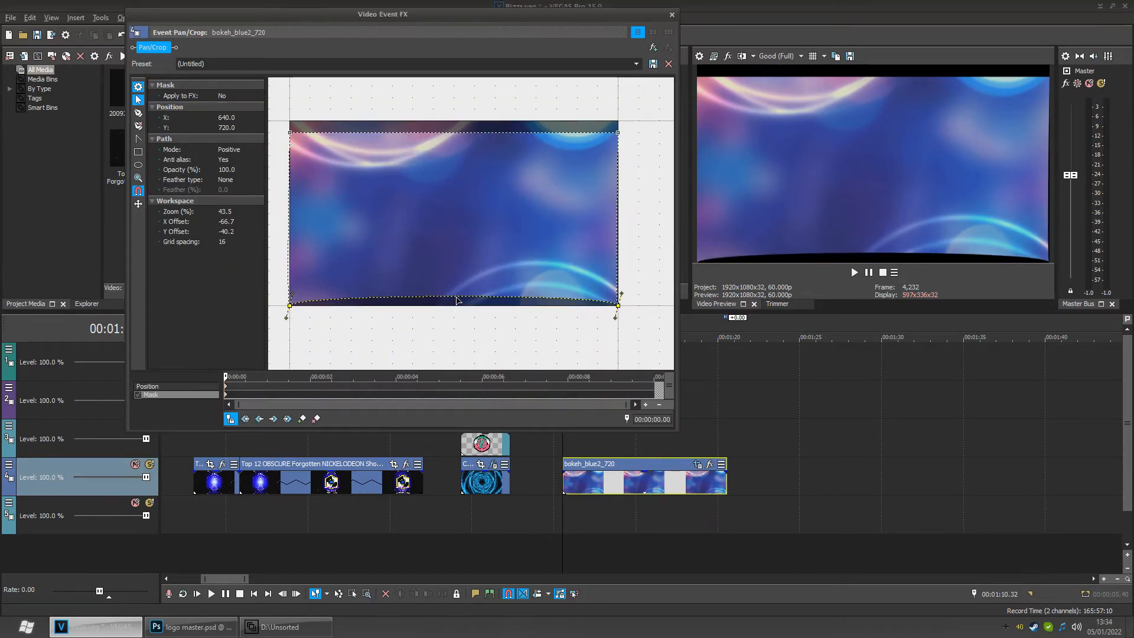
key(ctrl+z)
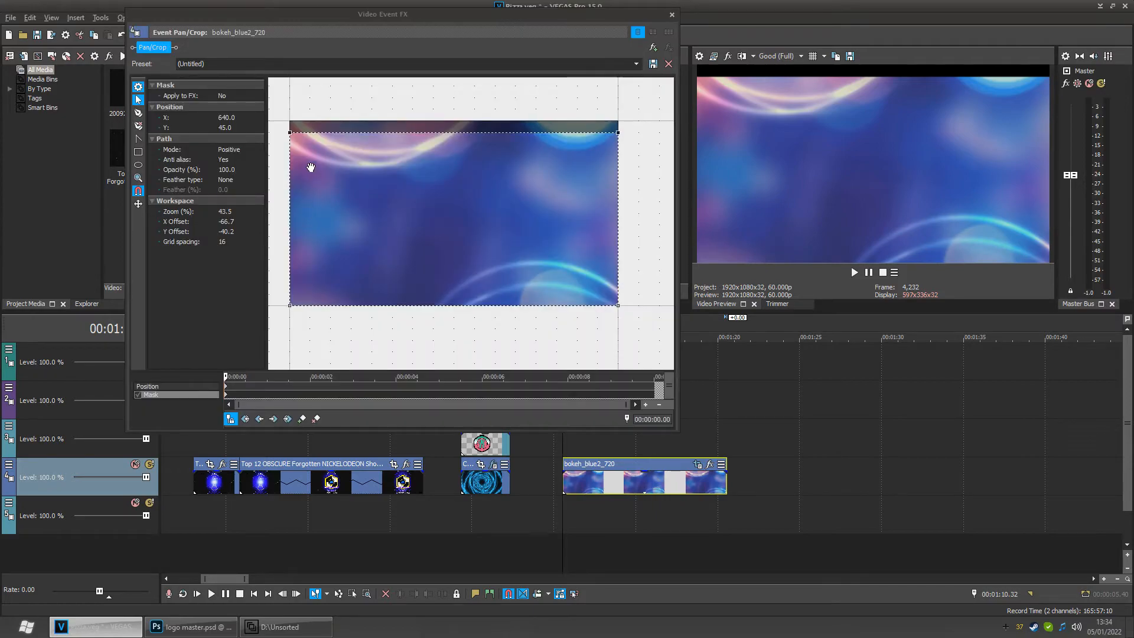
click(290, 306)
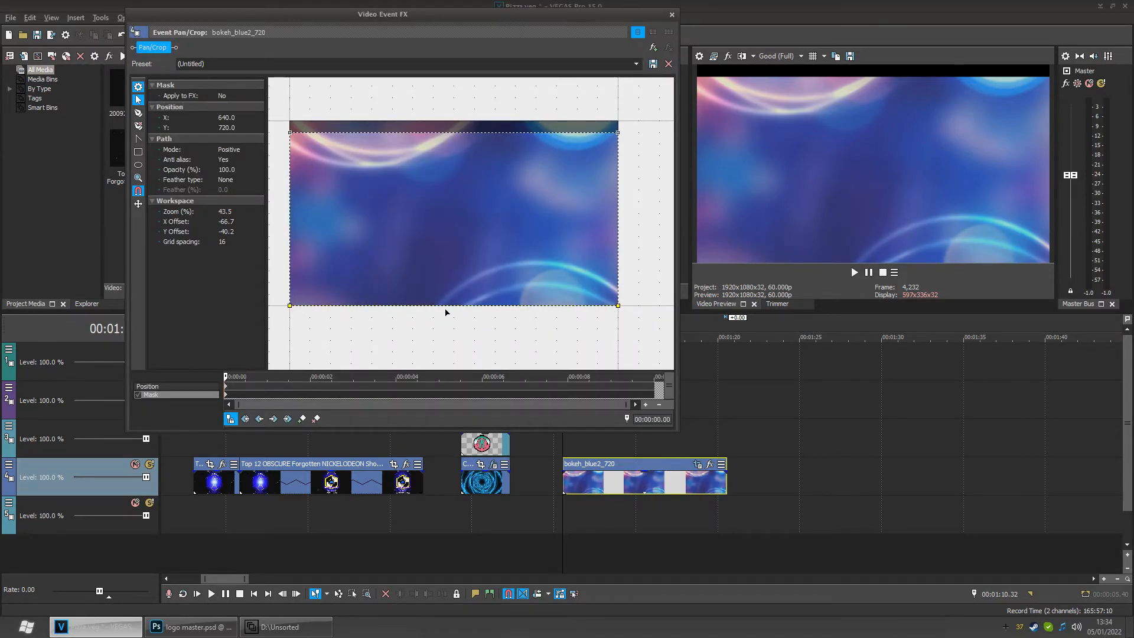
drag(440, 311, 451, 241)
key(ctrl+z)
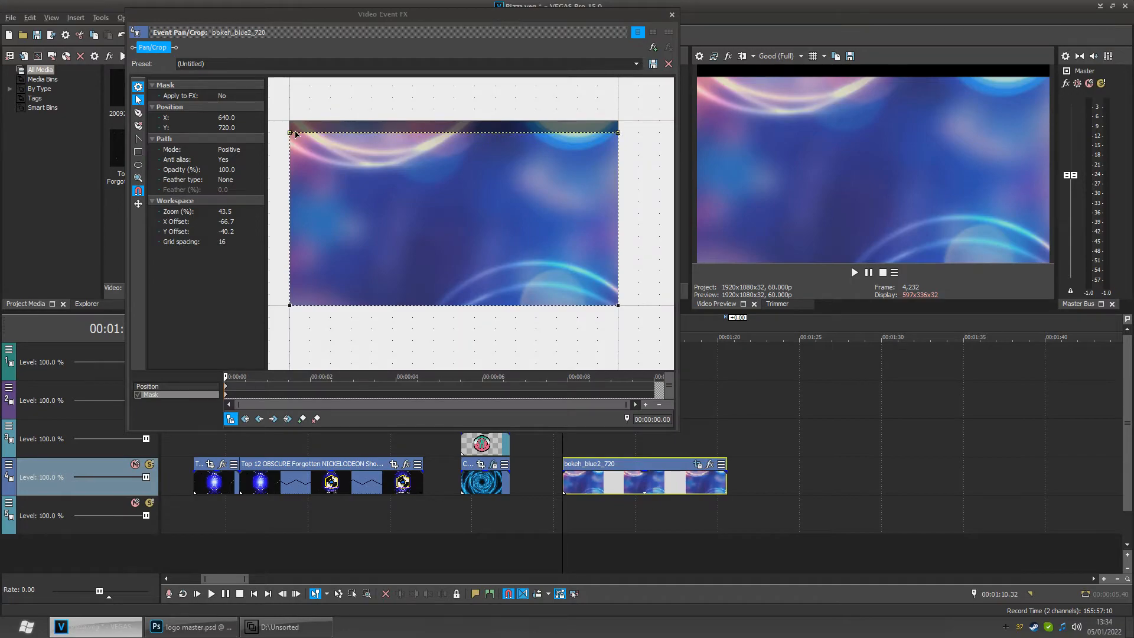
- Reposition the mask's four corners to form an inset rectangle from X 80, Y 45 to X 1200, Y 675
mouse_move(290, 132)
mouse_down()
mouse_move(290, 123)
mouse_move(291, 133)
mouse_up()
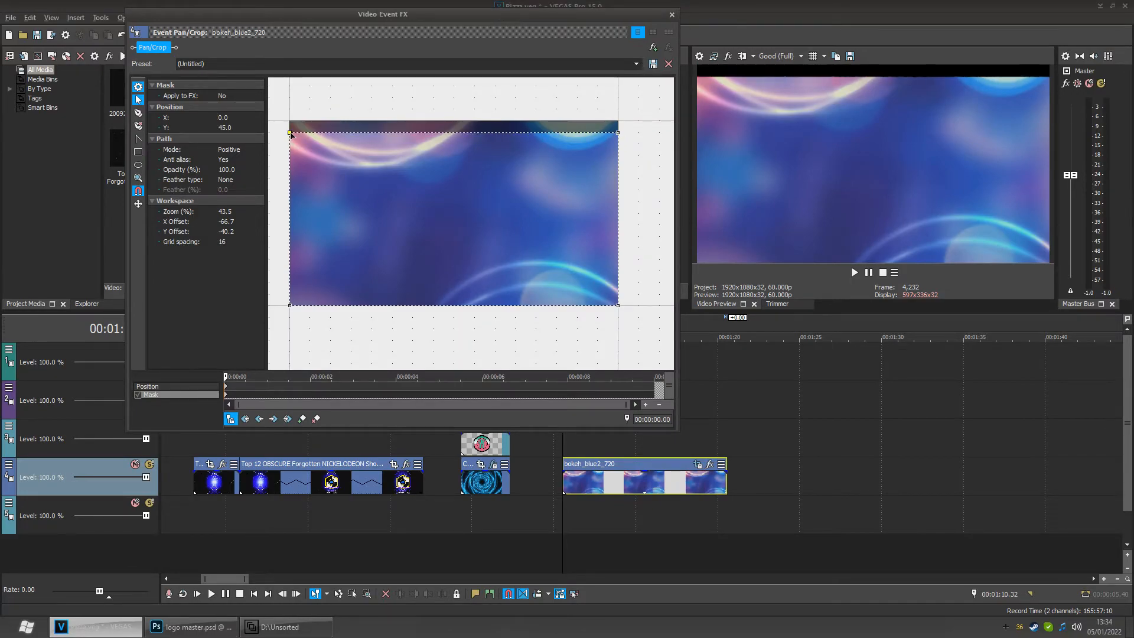
click(290, 306)
drag(291, 305, 292, 297)
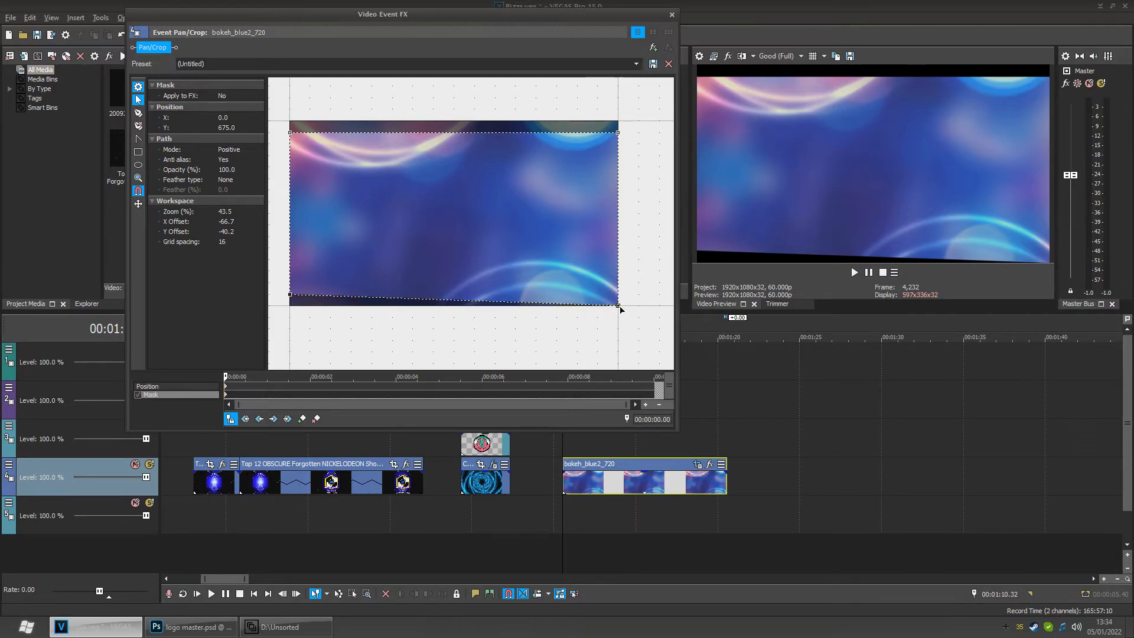
drag(619, 307, 618, 295)
click(618, 133)
drag(618, 133, 598, 133)
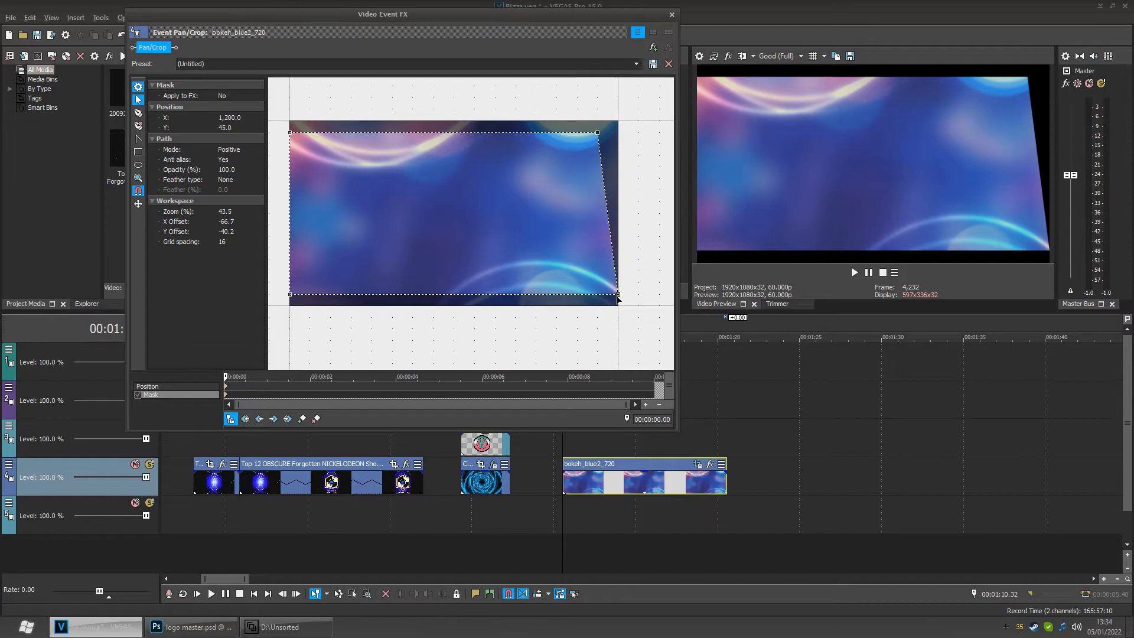
drag(618, 295, 597, 294)
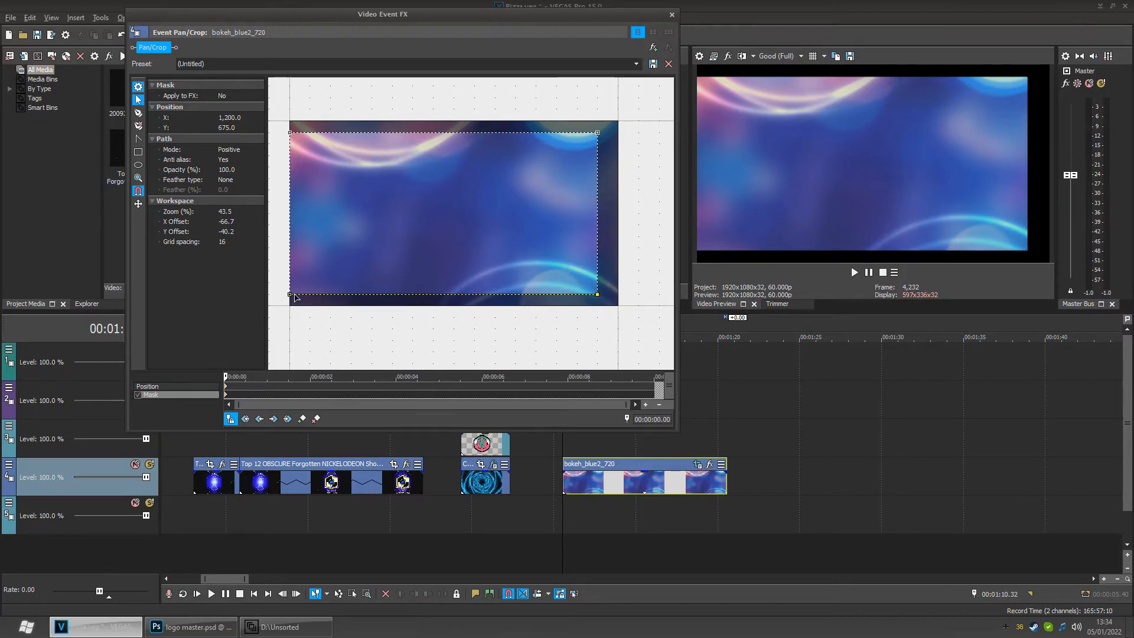
drag(295, 298, 306, 299)
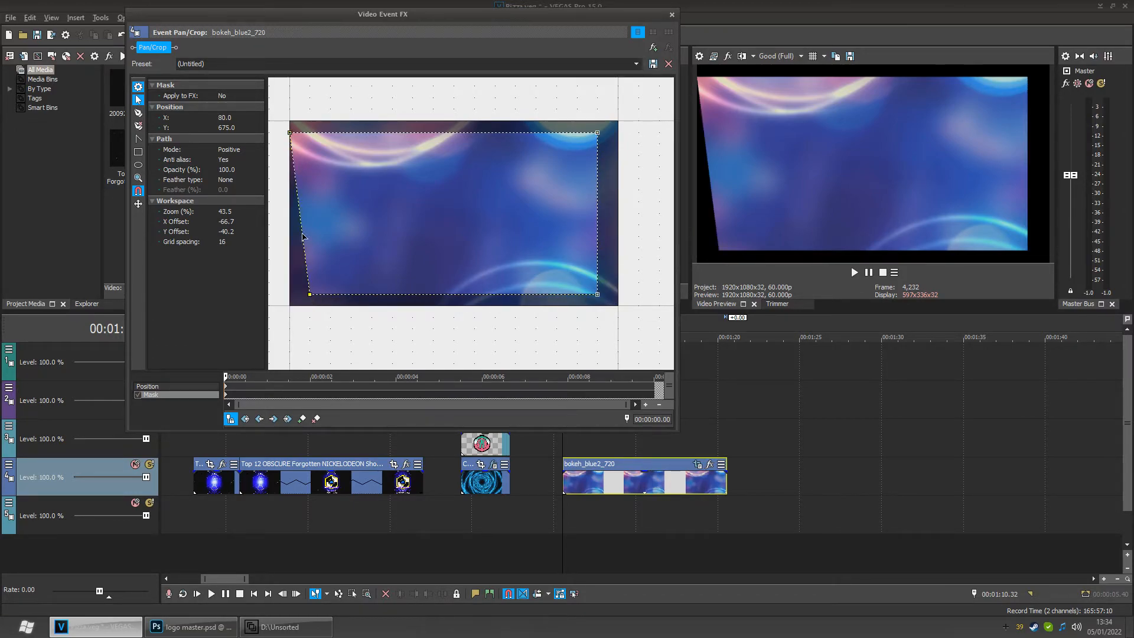
drag(292, 135, 306, 137)
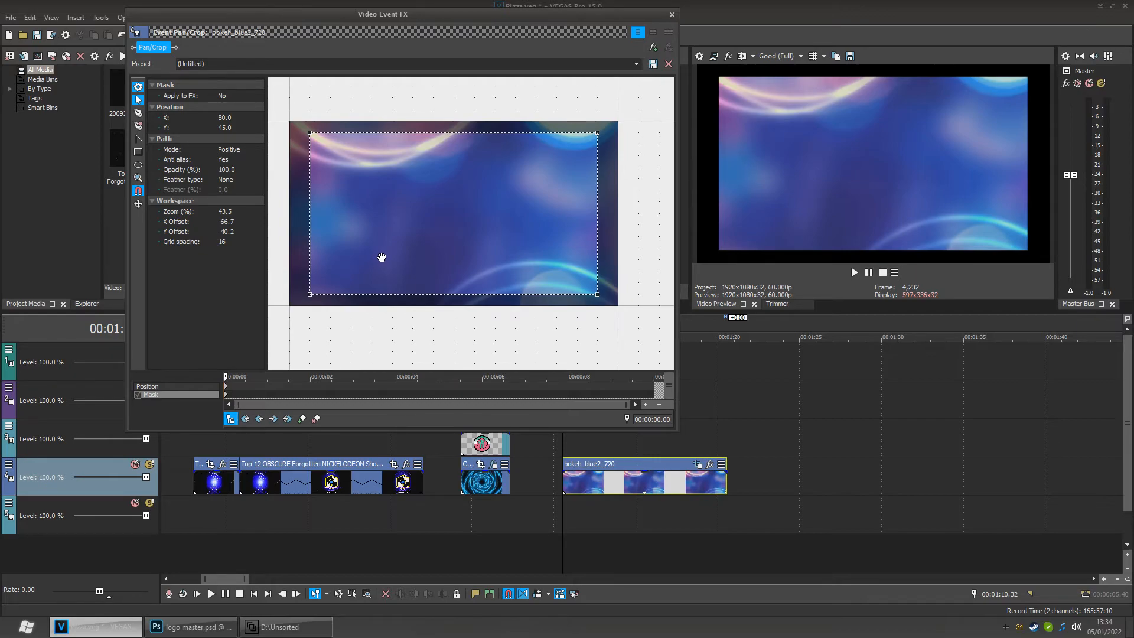
- Set the mask mode to Negative and close the Pan/Crop window
click(227, 150)
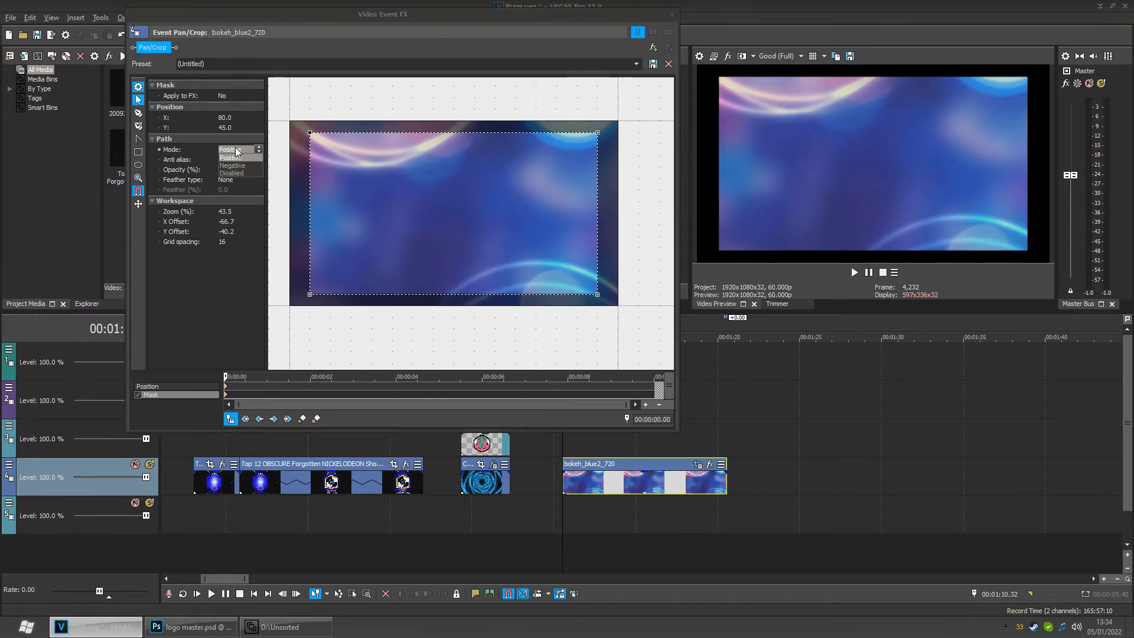
click(236, 166)
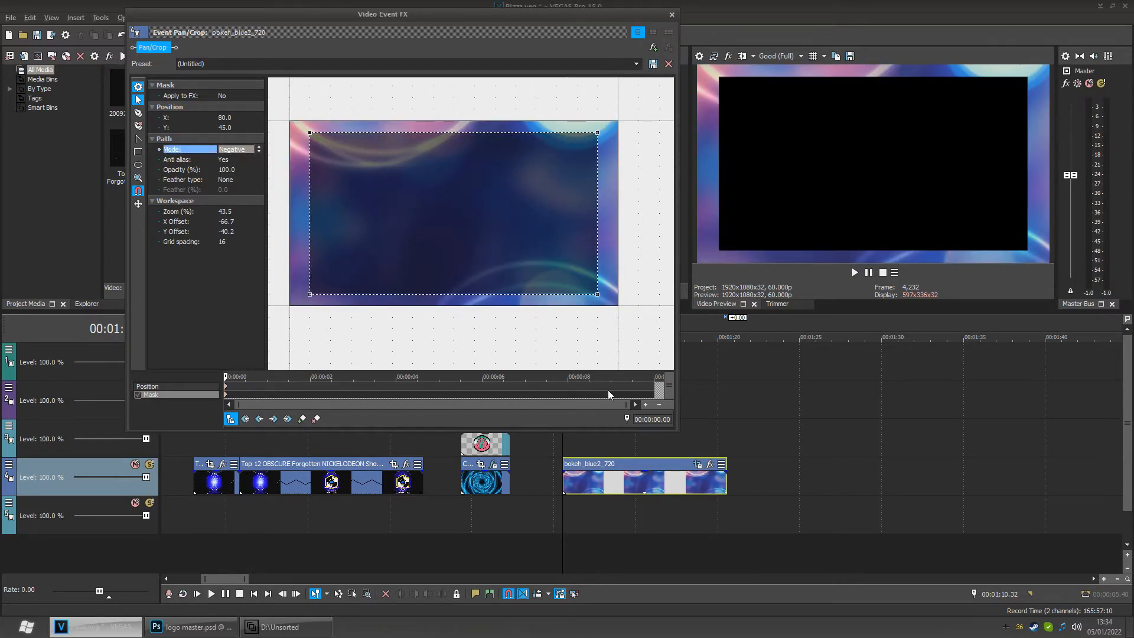
click(641, 516)
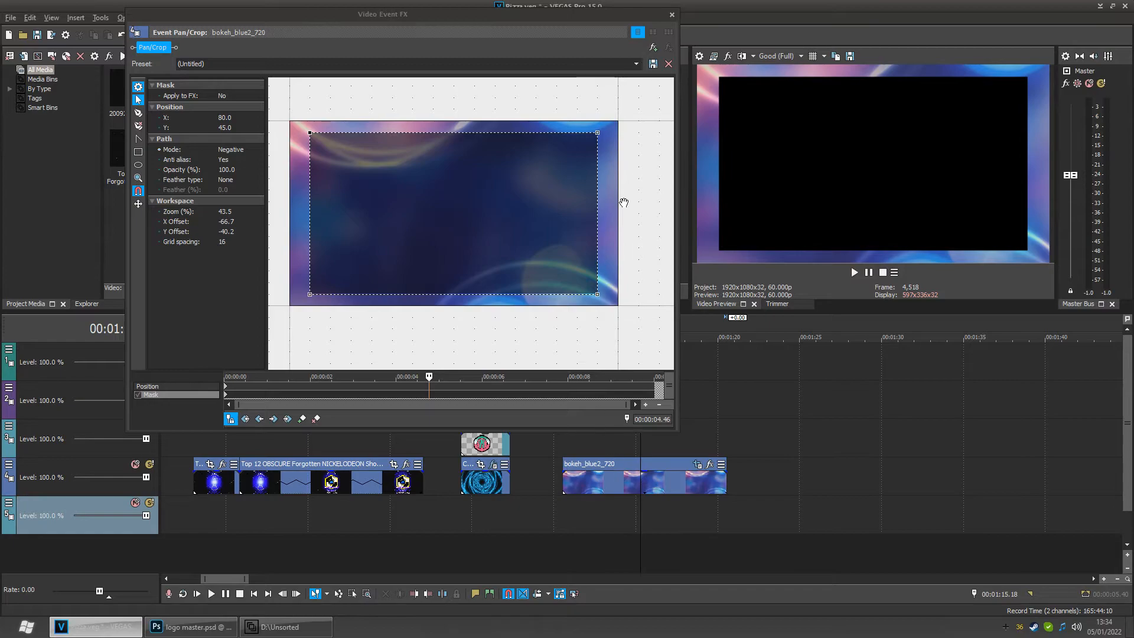
click(672, 15)
- Move the bokeh_blue2_720 event up one track and place the short Top 12 video event beneath it
drag(601, 461, 601, 434)
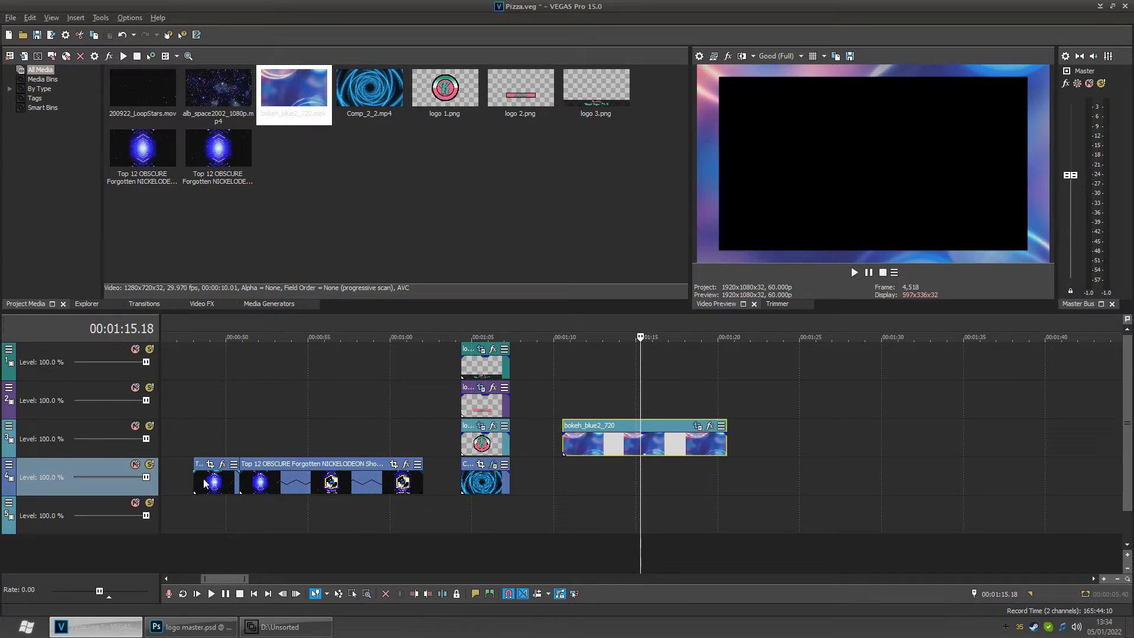
drag(207, 484, 730, 492)
click(632, 509)
click(607, 505)
click(640, 501)
mouse_move(645, 520)
mouse_down()
mouse_move(575, 523)
mouse_move(666, 512)
mouse_move(620, 513)
mouse_move(651, 513)
mouse_up()
- Reopen the bokeh event's Pan/Crop window to check the masked frame, then close it
click(697, 427)
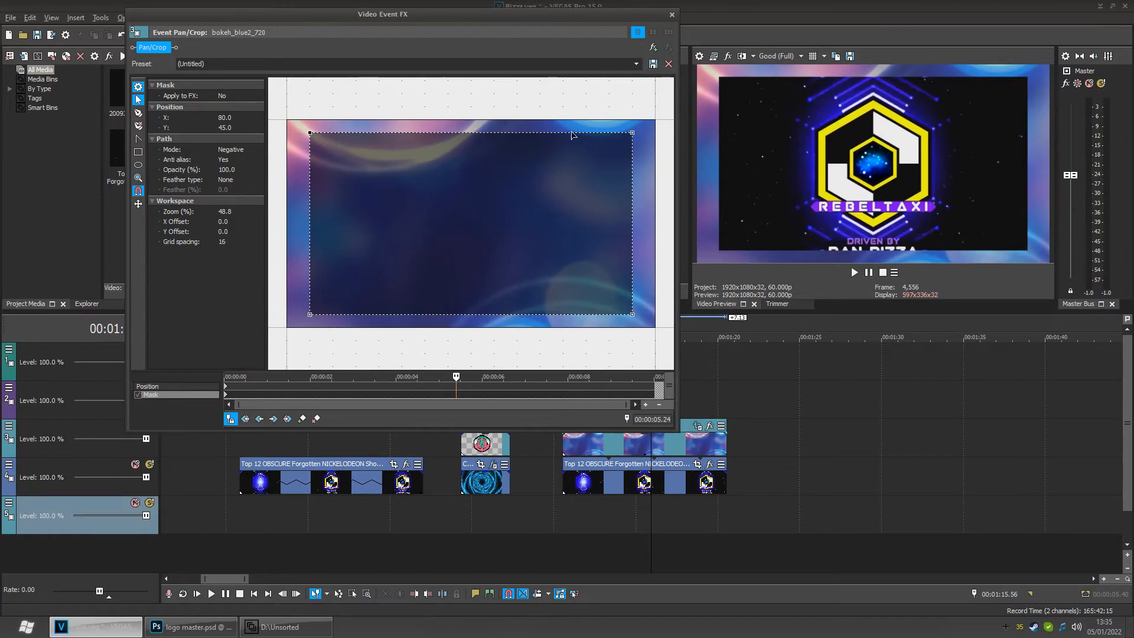
click(672, 14)
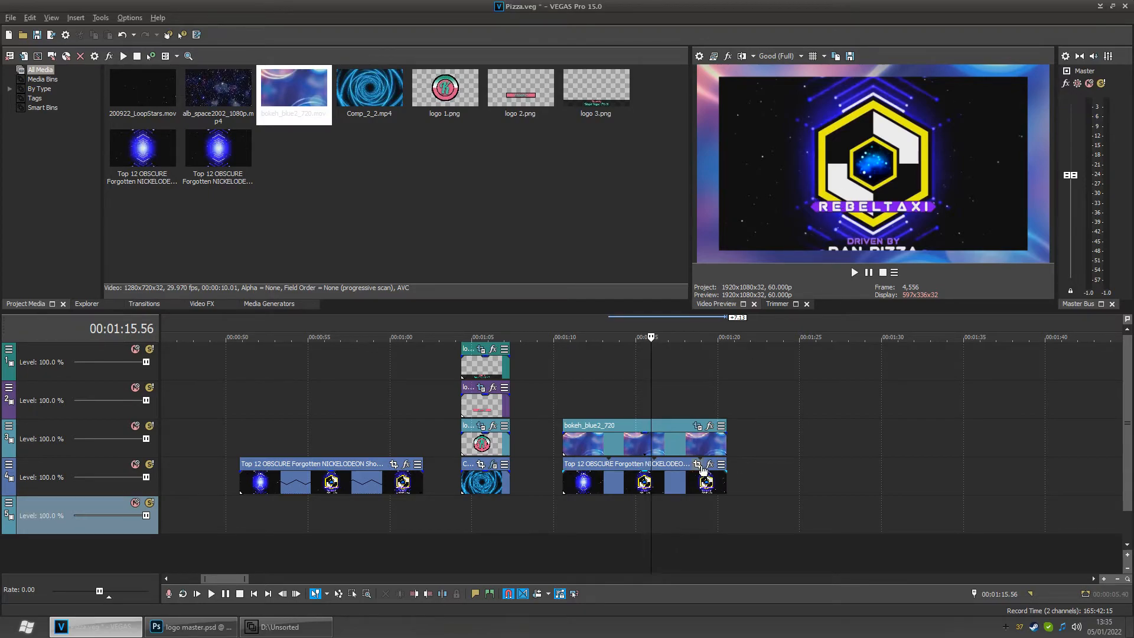
- Open Pan/Crop for the Top 12 event under the bokeh frame and enlarge its frame to 1440 x 810
click(707, 465)
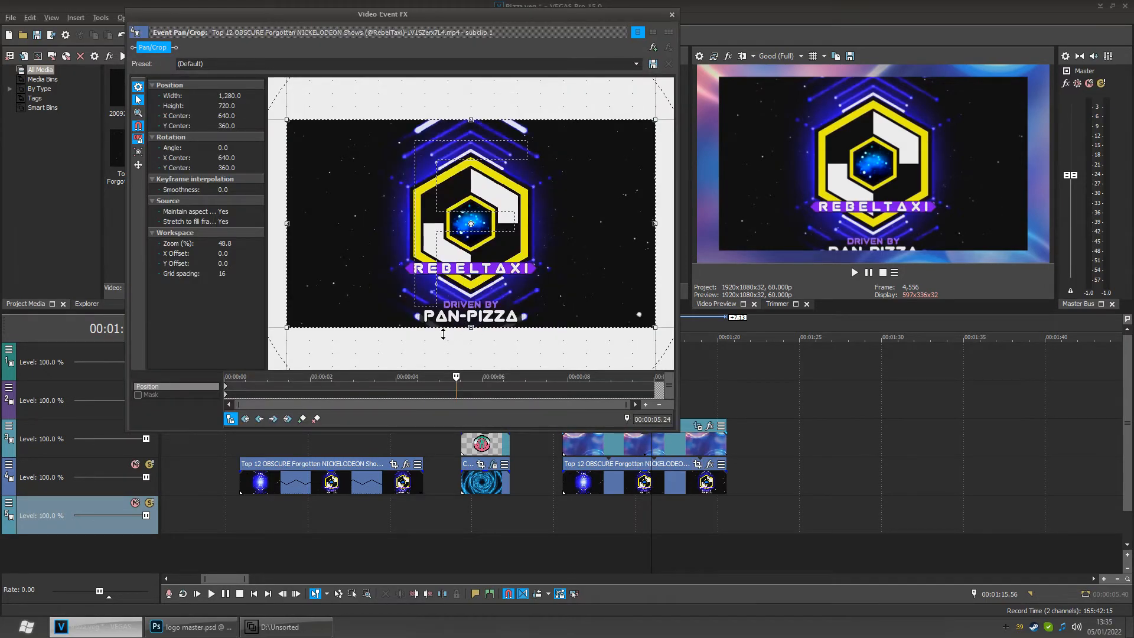
mouse_move(481, 334)
mouse_down()
mouse_move(482, 323)
mouse_move(482, 349)
mouse_up()
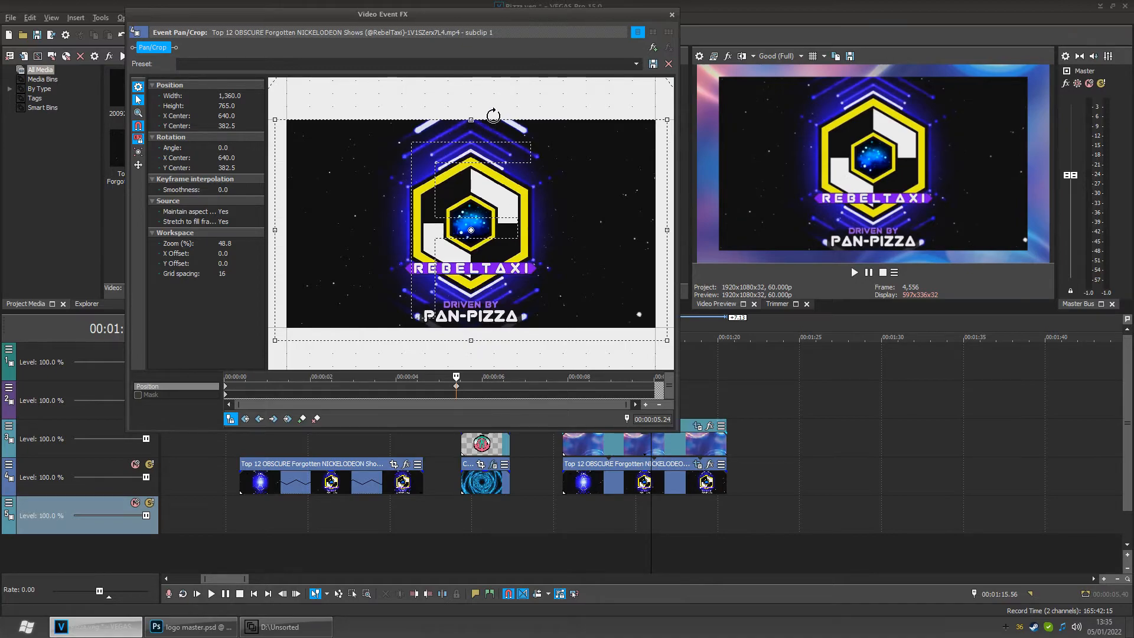
drag(479, 126, 480, 111)
mouse_move(480, 111)
mouse_down()
mouse_move(480, 92)
mouse_move(480, 111)
mouse_up()
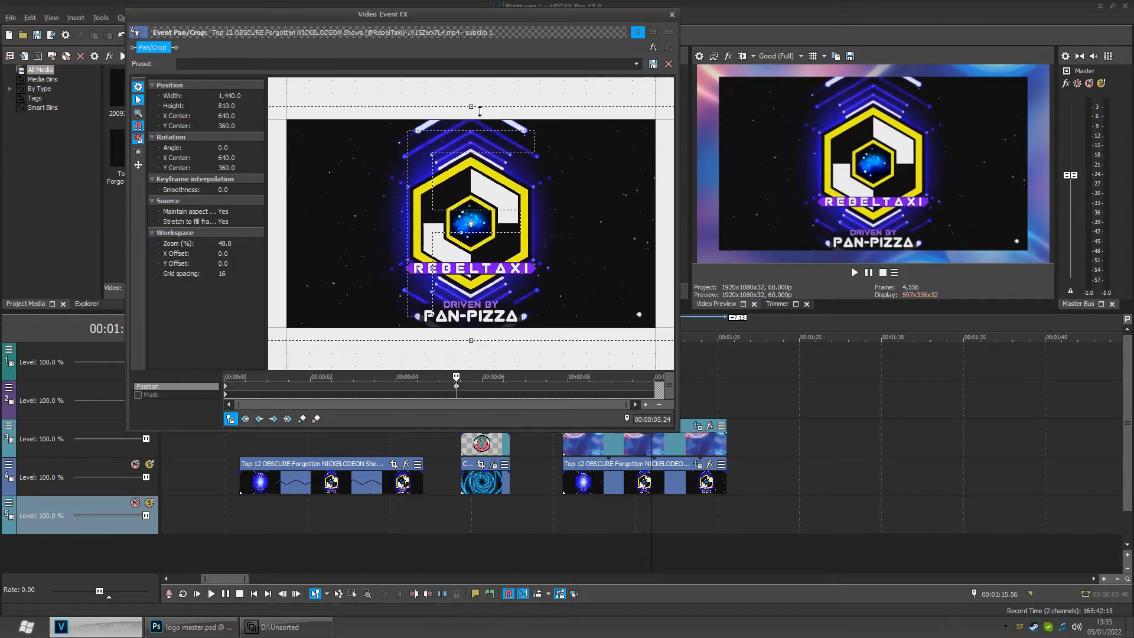
scroll(625, 256, down, 3)
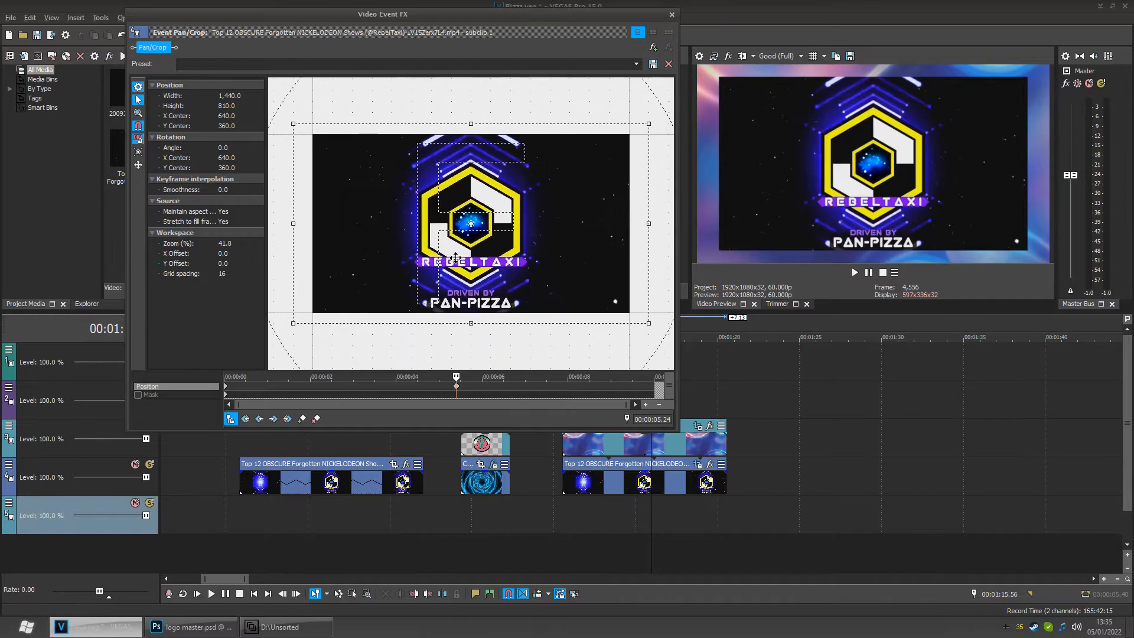
drag(650, 235, 626, 233)
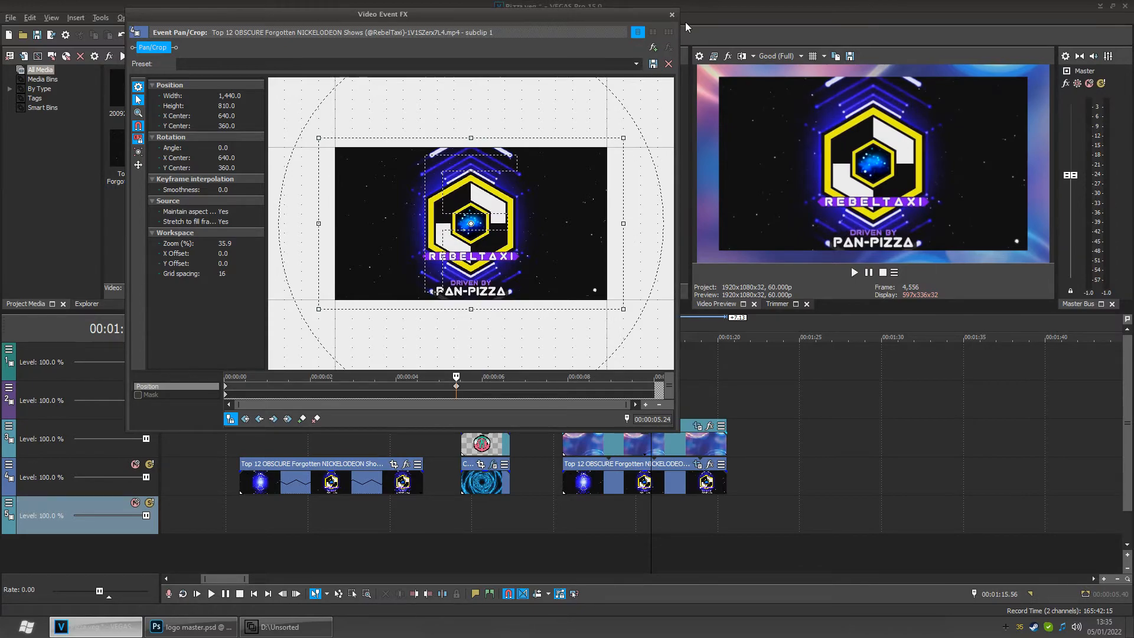
click(672, 14)
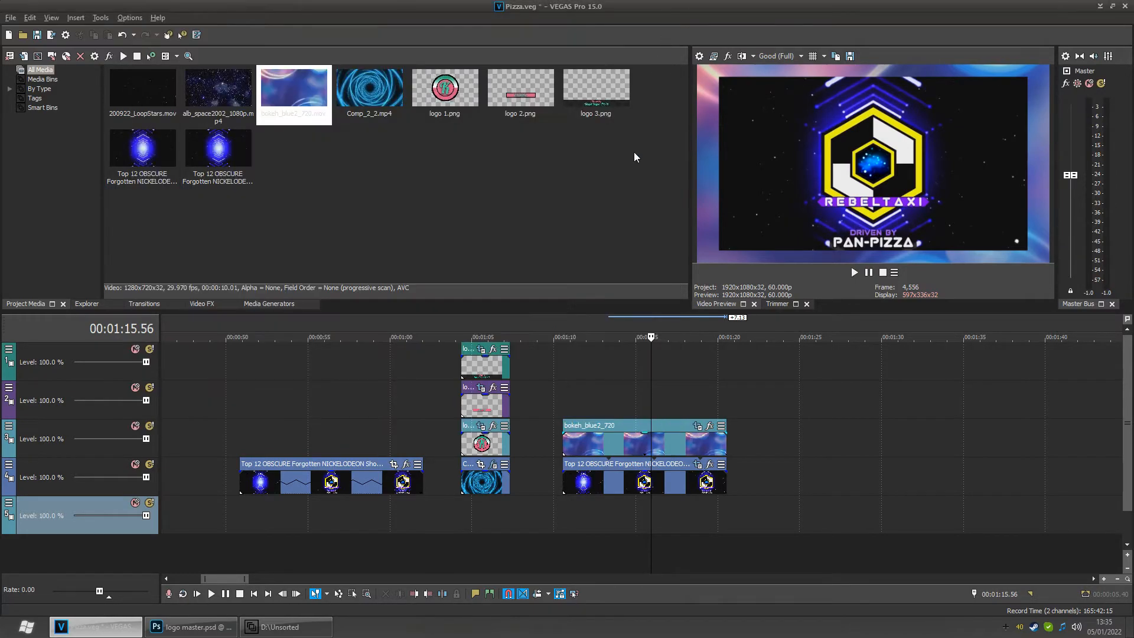
- Play back the masked bokeh section to preview the zoom
click(562, 502)
key(space)
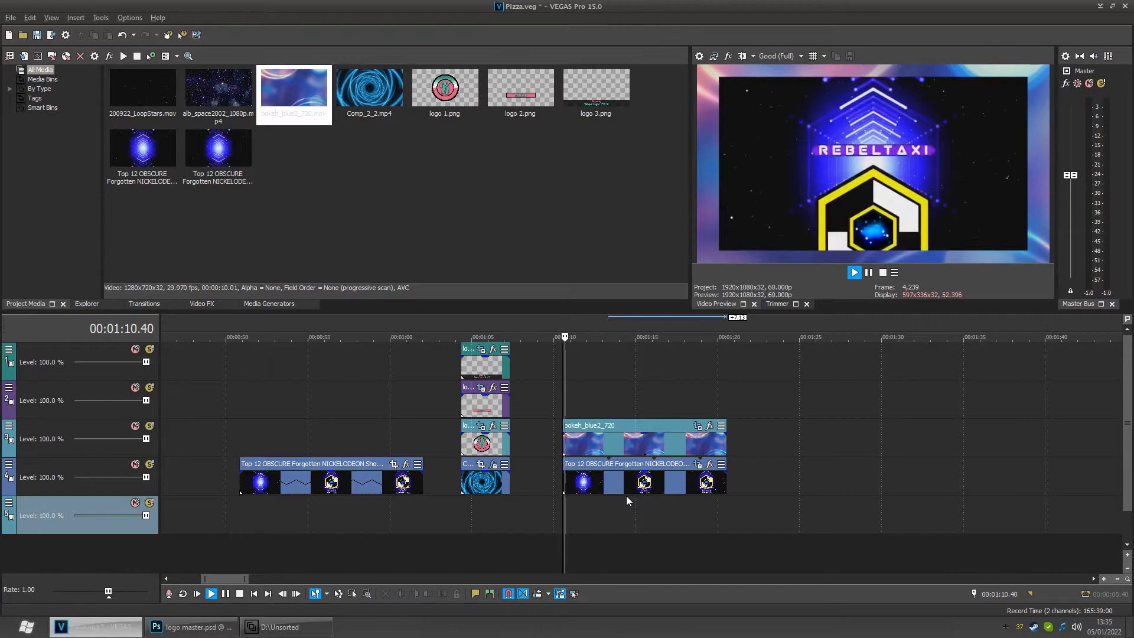
key(space)
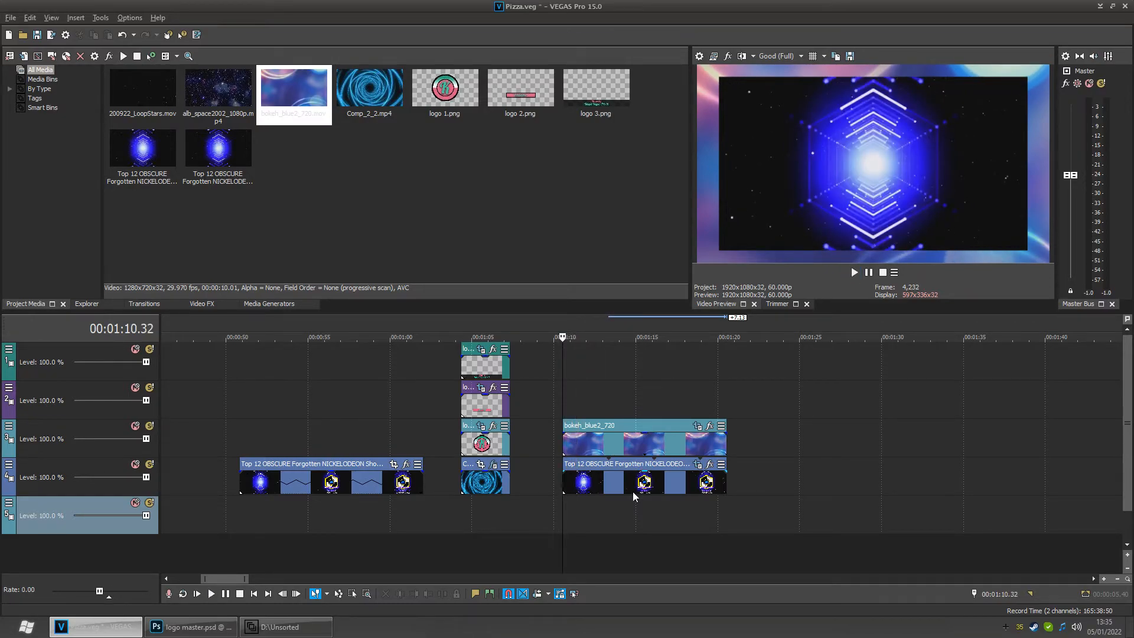
- Add a second bokeh_blue2_720 event on the lower video track, after the first bokeh section
click(642, 440)
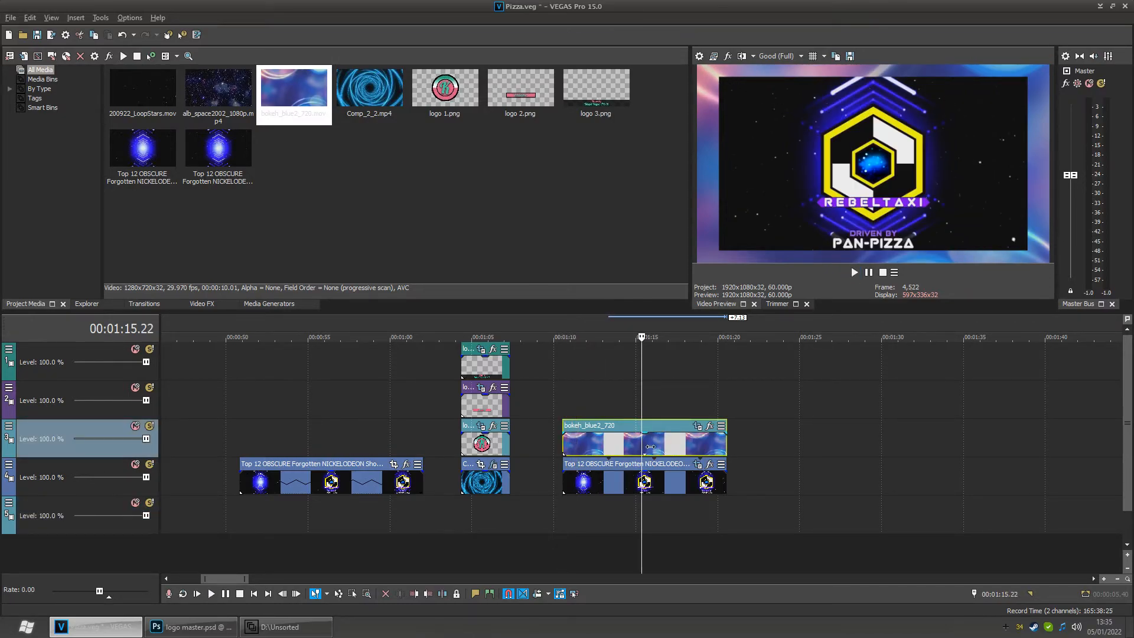
drag(312, 94, 767, 491)
click(796, 505)
click(842, 508)
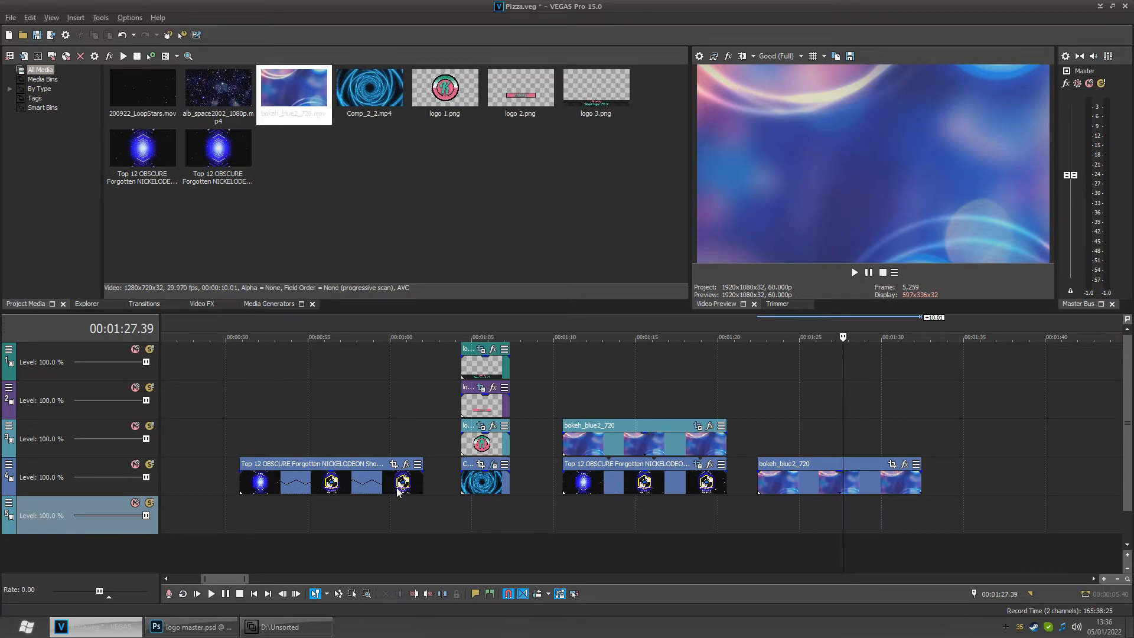
- Paste a copy of the Top 12 event onto the track above the second bokeh event
click(606, 490)
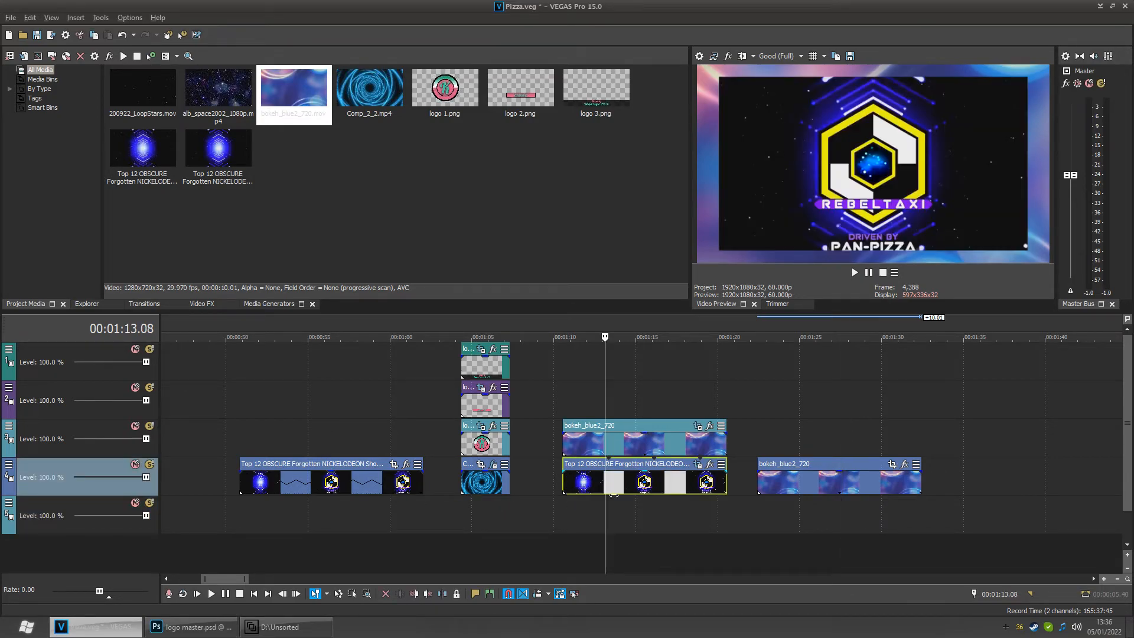
click(764, 443)
key(ctrl+v)
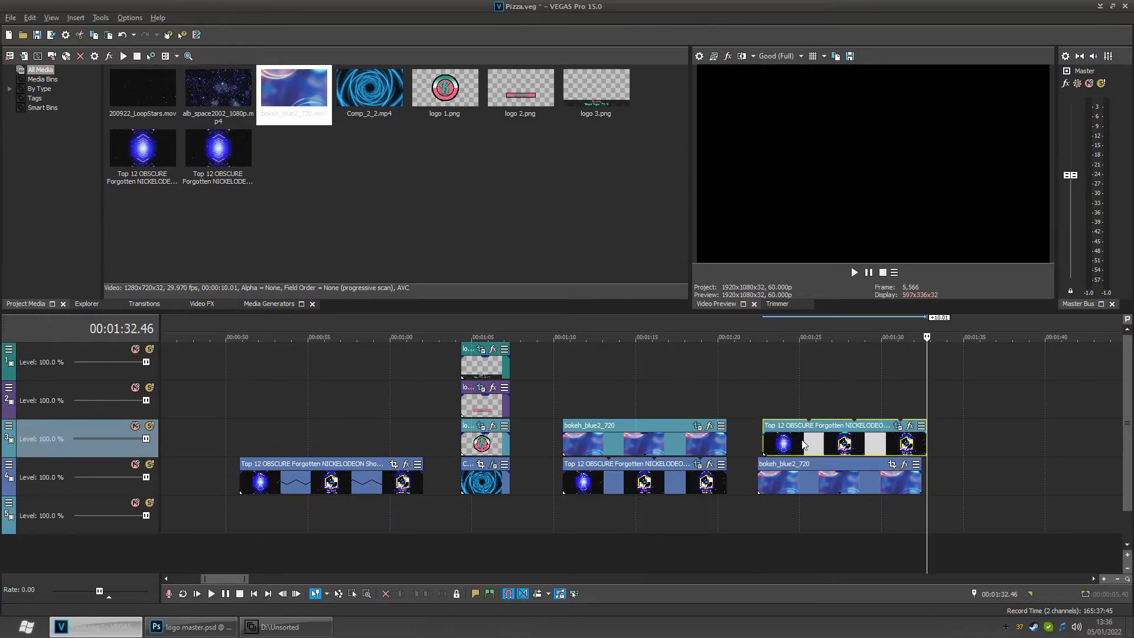
click(842, 512)
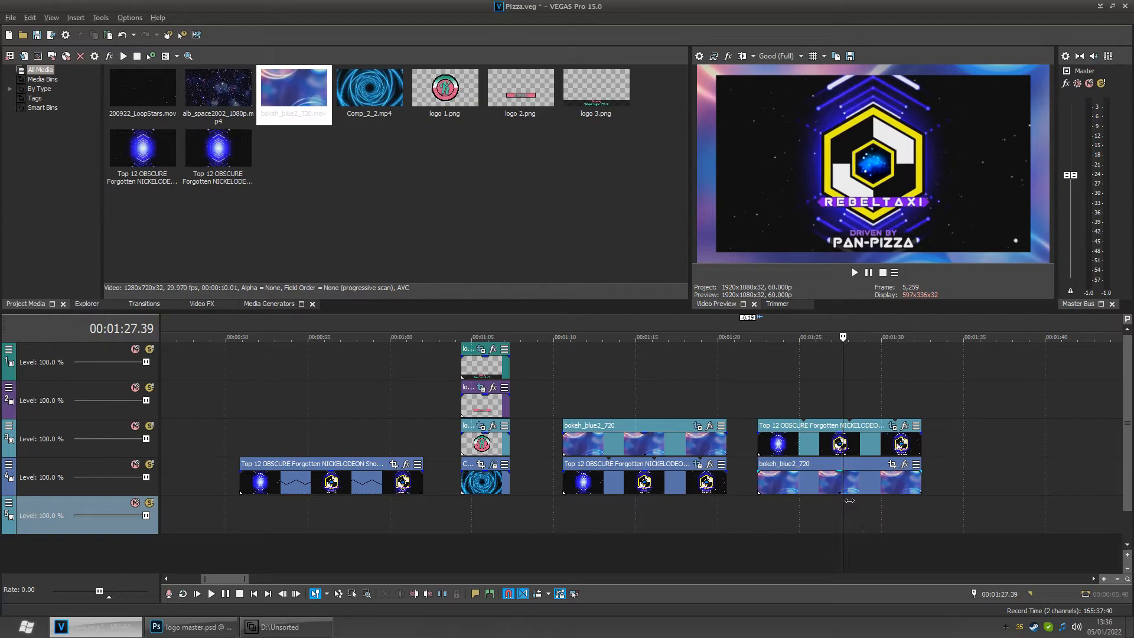
- Set the pasted event's Pan/Crop frame to 1280 x 720, then delete the pasted event
click(895, 428)
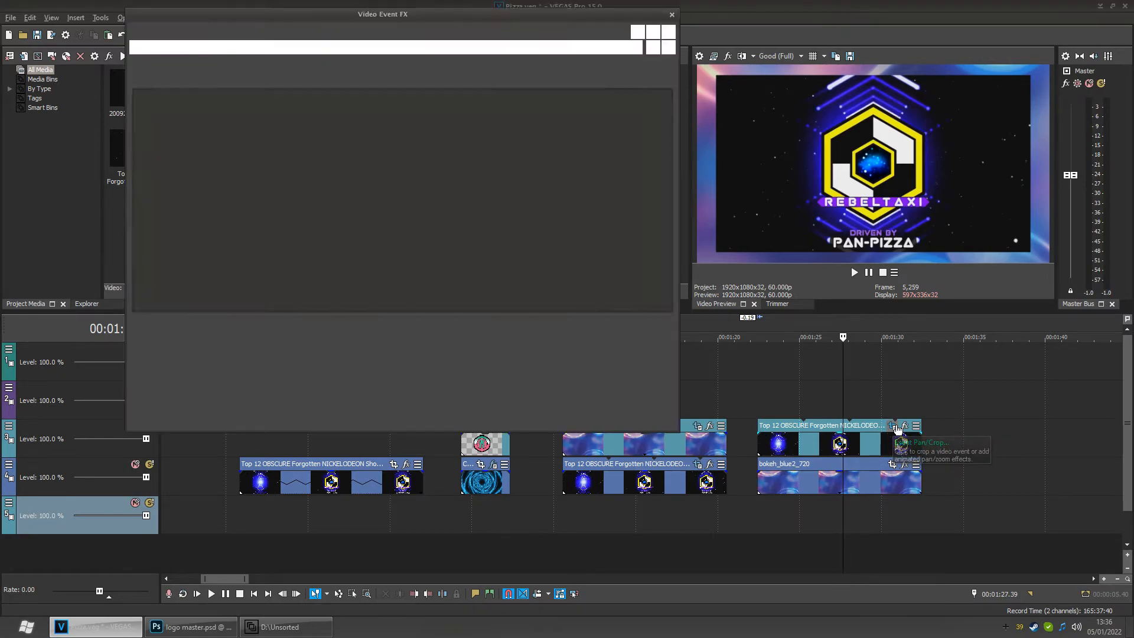
drag(481, 115, 481, 124)
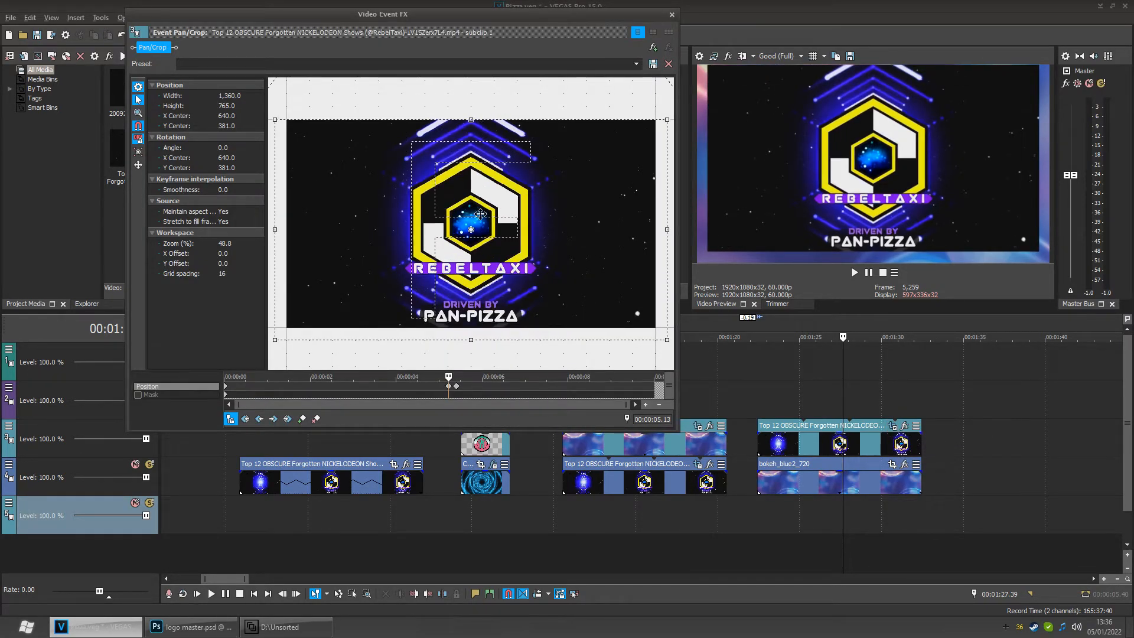
drag(477, 352, 479, 338)
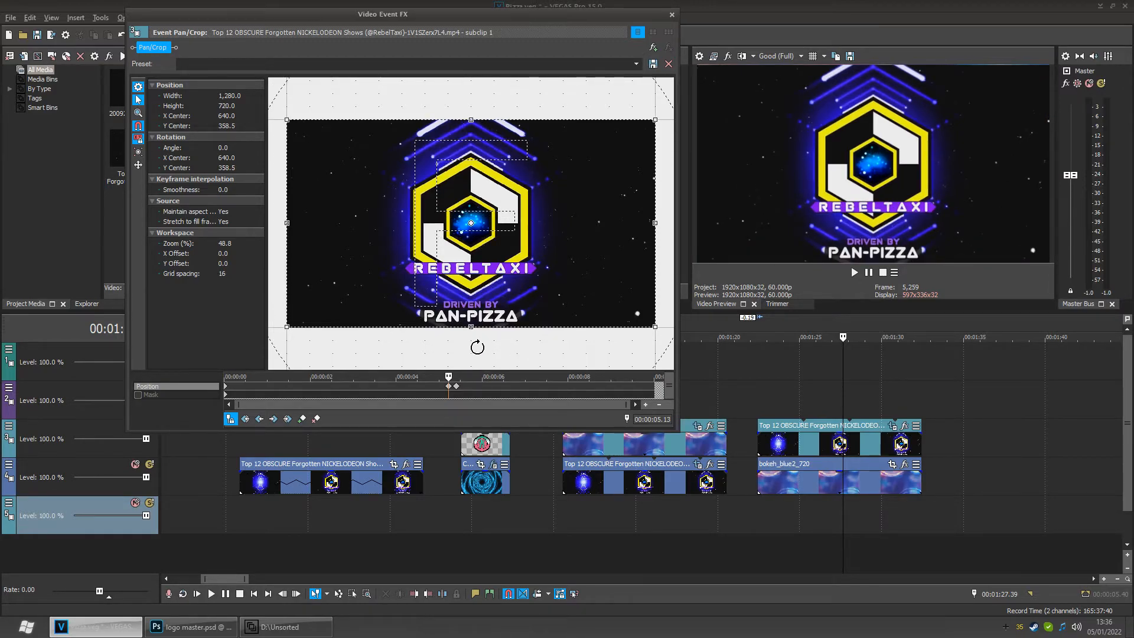
click(672, 15)
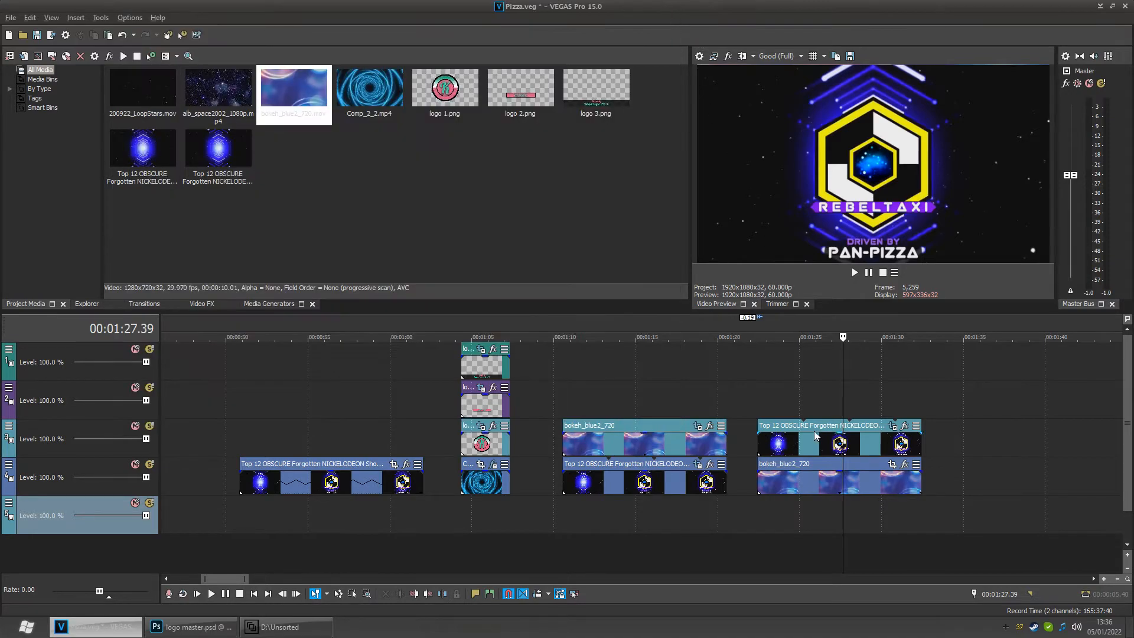
click(802, 443)
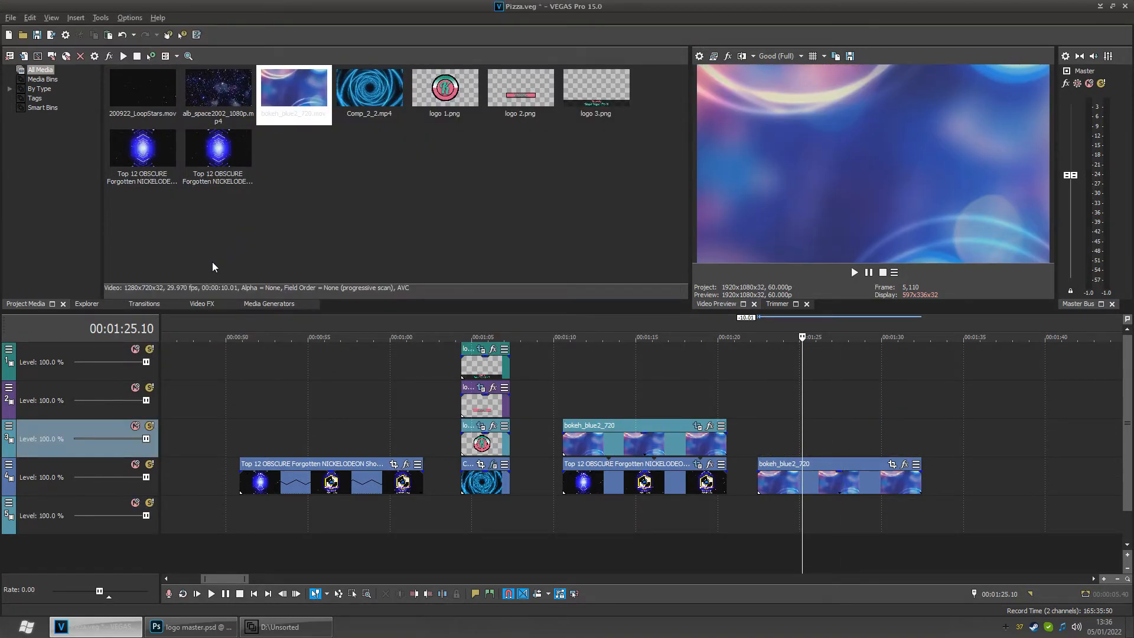
click(219, 160)
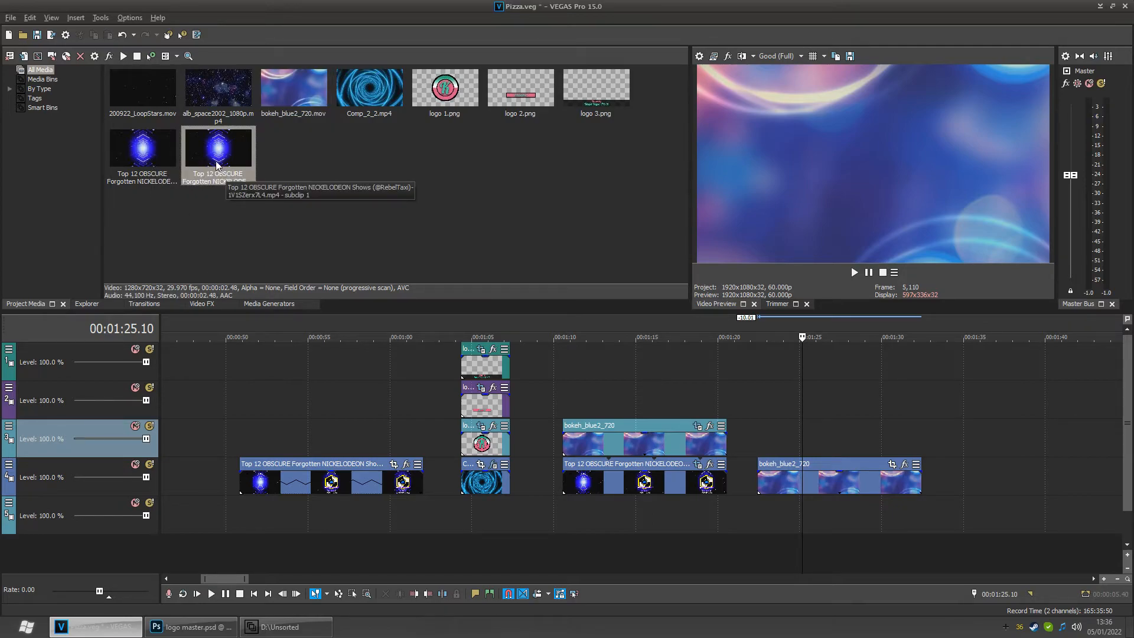
drag(217, 165, 124, 170)
click(128, 164)
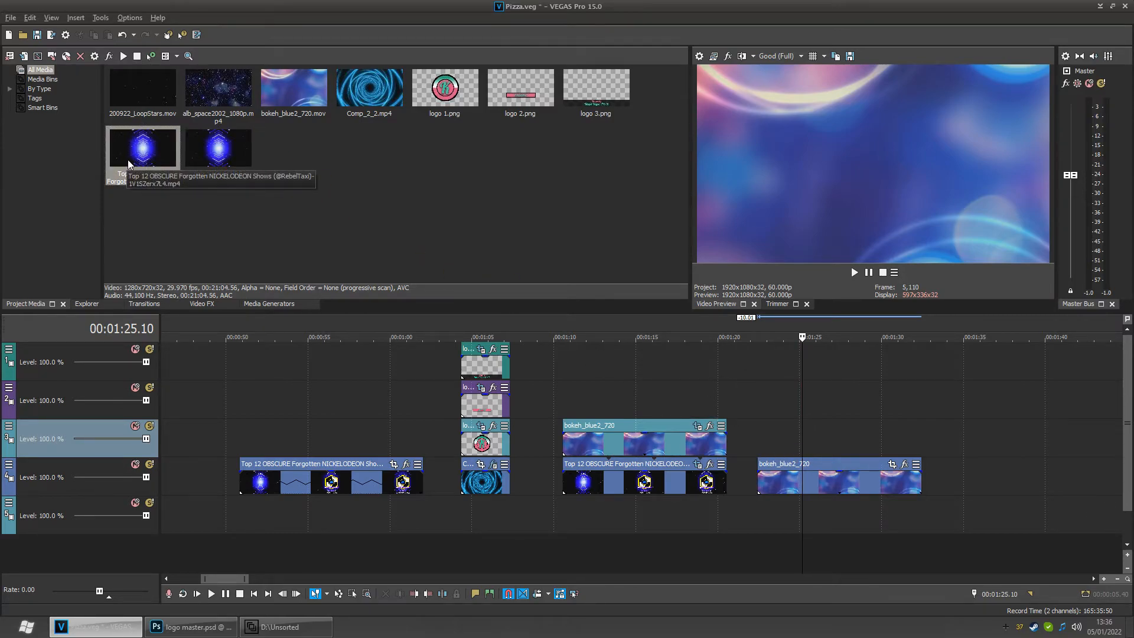
drag(128, 164, 314, 133)
- Place alb_space2002_1080p above the second bokeh event and trim its end to match the bokeh event
click(224, 101)
drag(224, 101, 768, 454)
scroll(777, 468, down, 5)
drag(631, 450, 539, 450)
click(520, 514)
scroll(520, 515, up, 4)
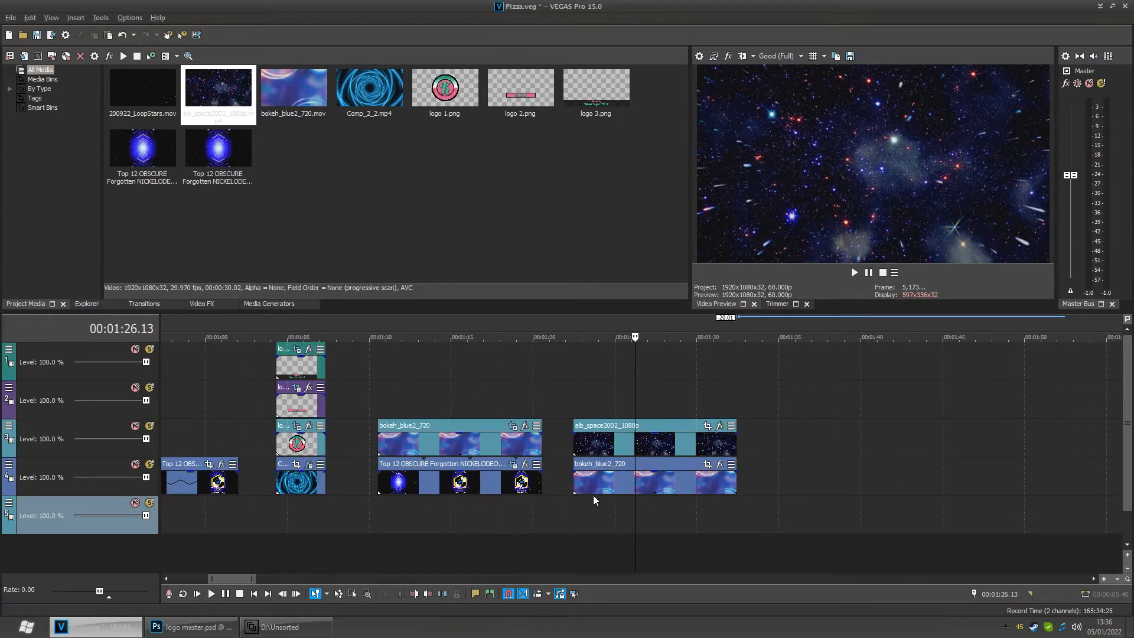
- Open the space event's Pan/Crop and enlarge its frame to 2400 x 1350 at a keyframe near the end
click(711, 431)
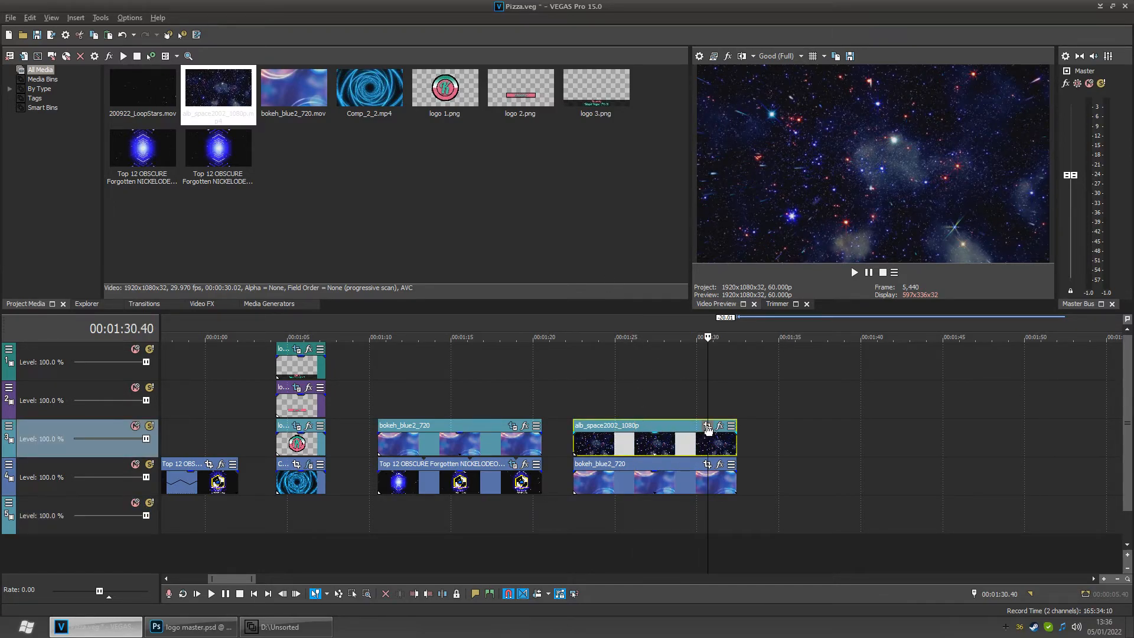
click(707, 426)
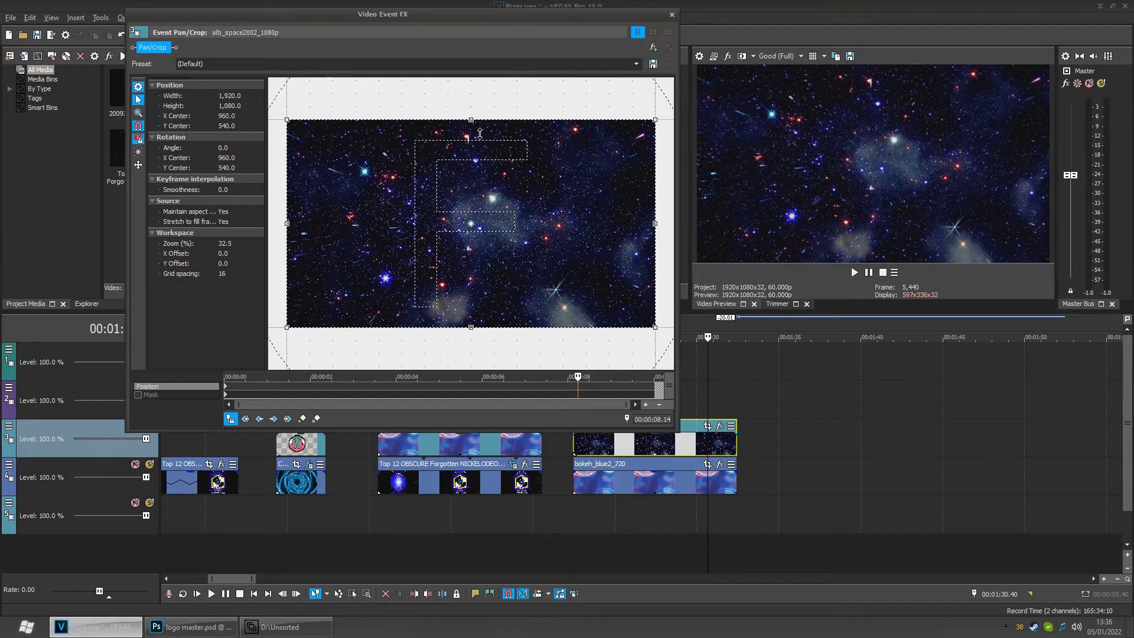
drag(479, 133, 480, 138)
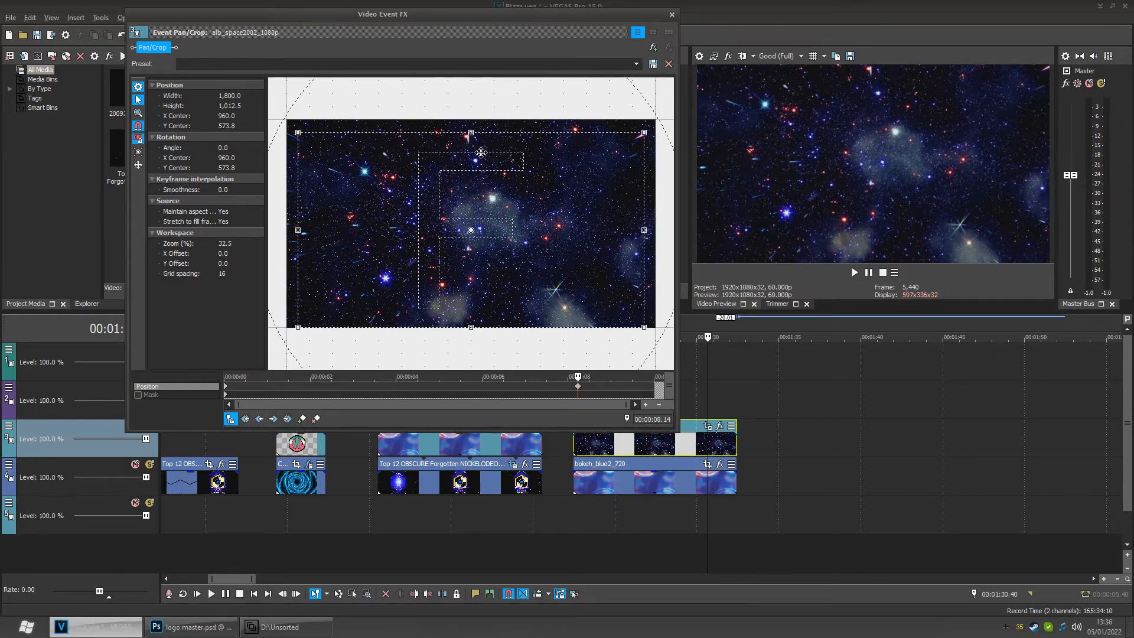
mouse_move(475, 331)
mouse_down()
mouse_move(479, 319)
mouse_move(480, 350)
mouse_up()
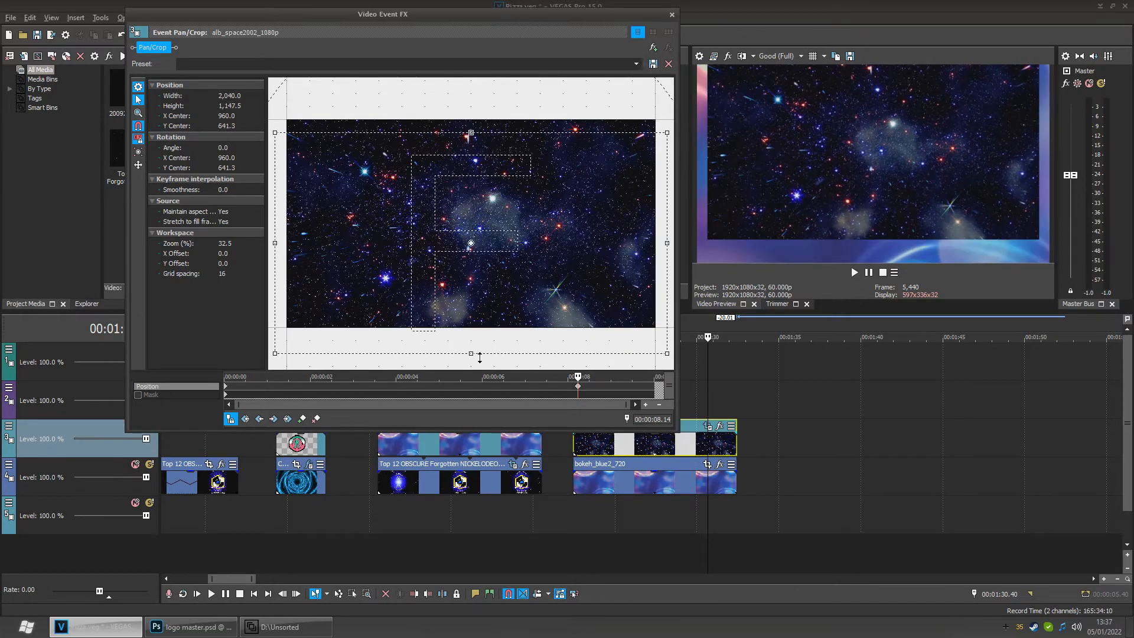
drag(478, 139, 478, 111)
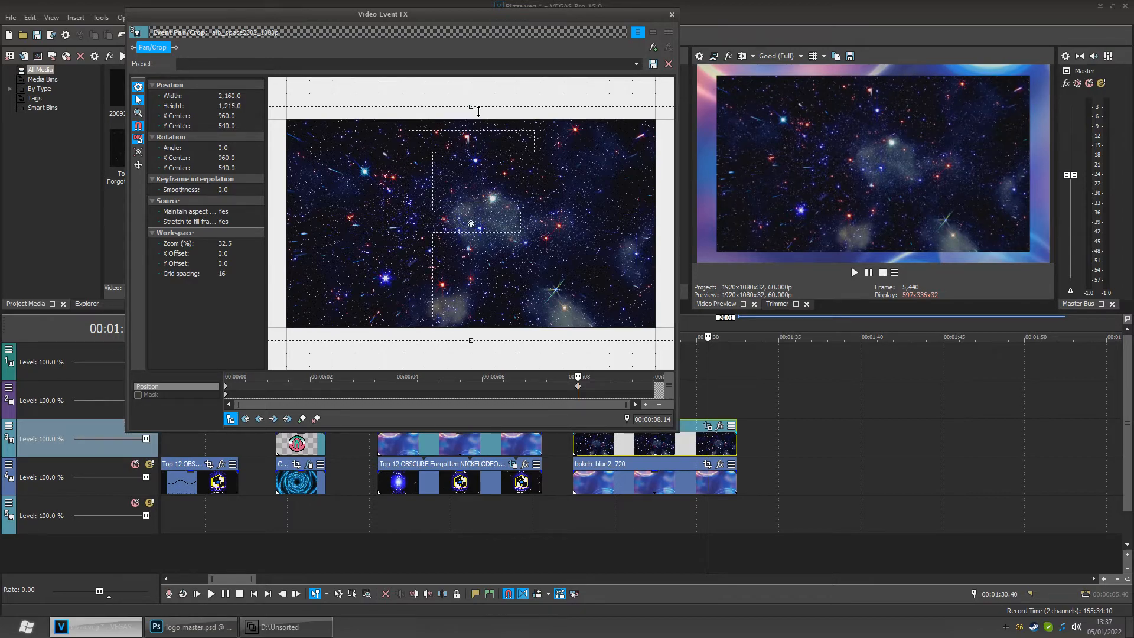
drag(478, 110, 478, 98)
scroll(478, 118, down, 3)
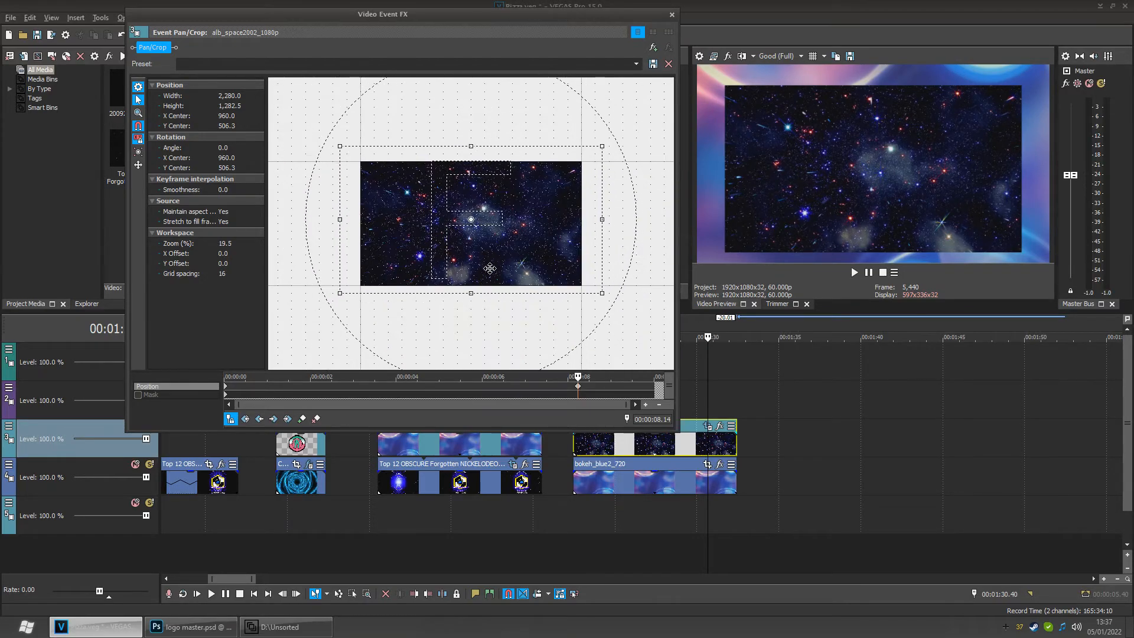
drag(479, 307, 480, 311)
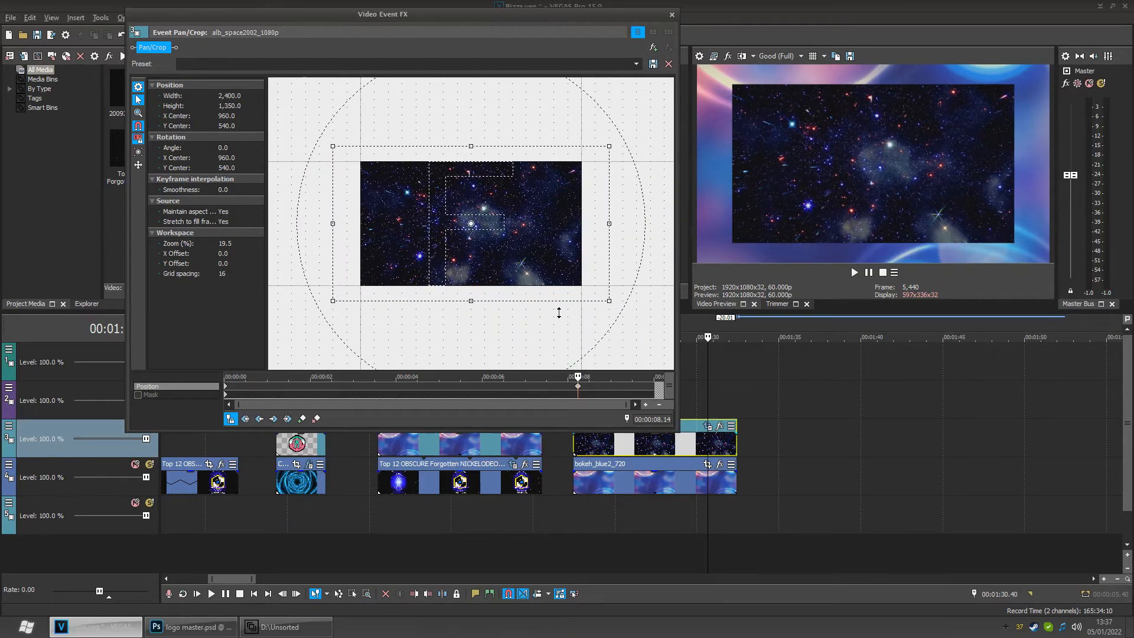
- Play back the space event to preview the Pan/Crop zoom
click(575, 518)
key(space)
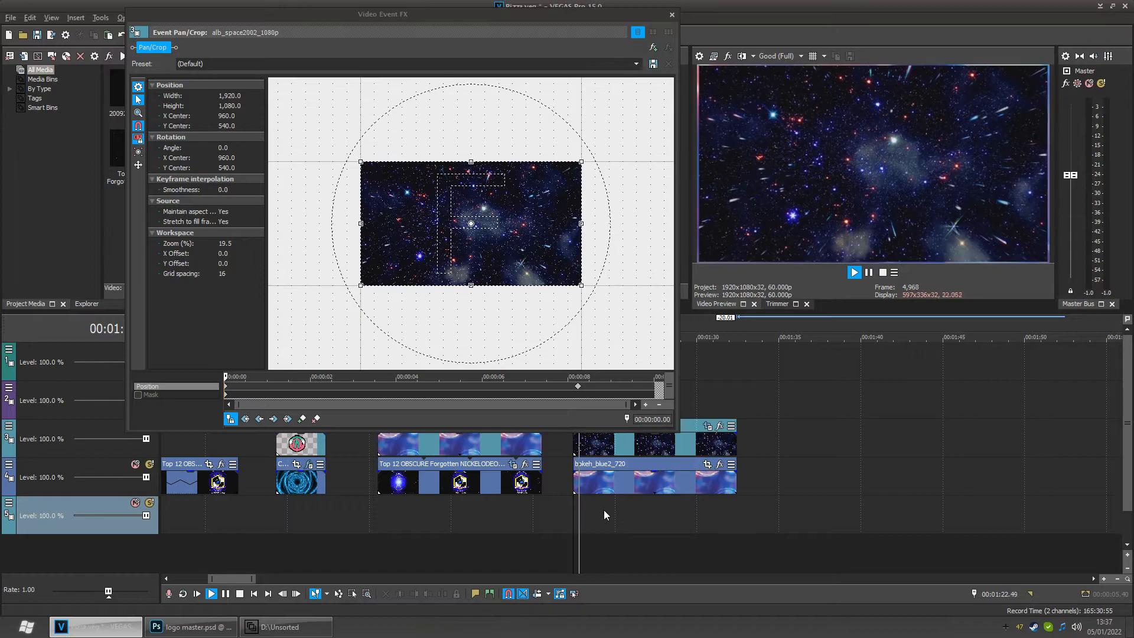
key(space)
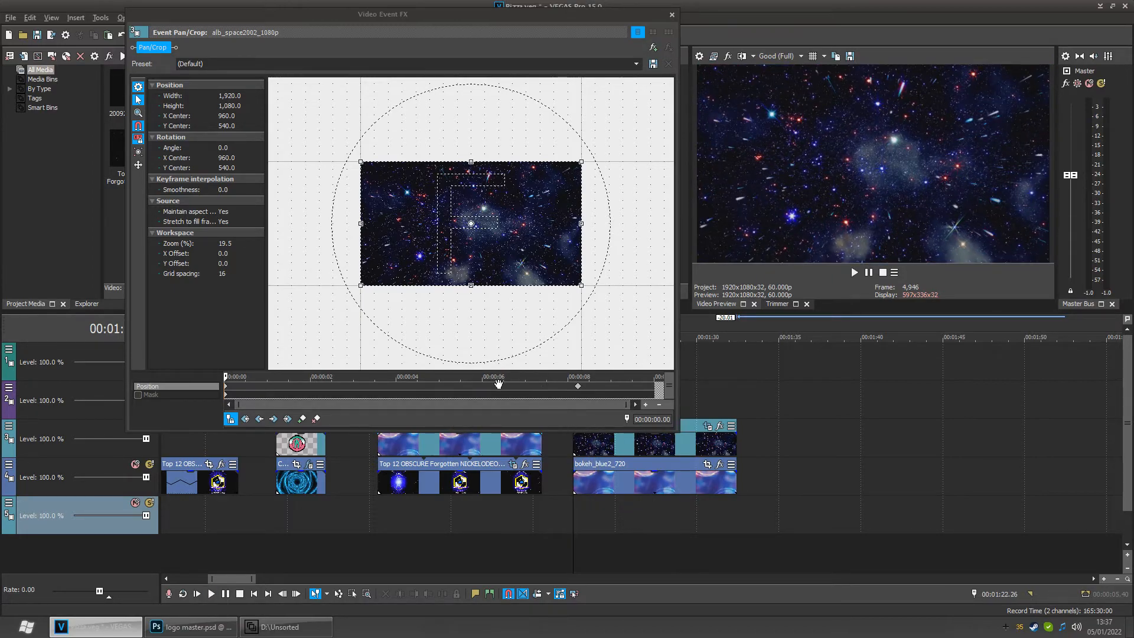
- Delete the first Pan/Crop keyframe, move the 2400 x 1350 keyframe to the event's start, and close Pan/Crop
click(273, 419)
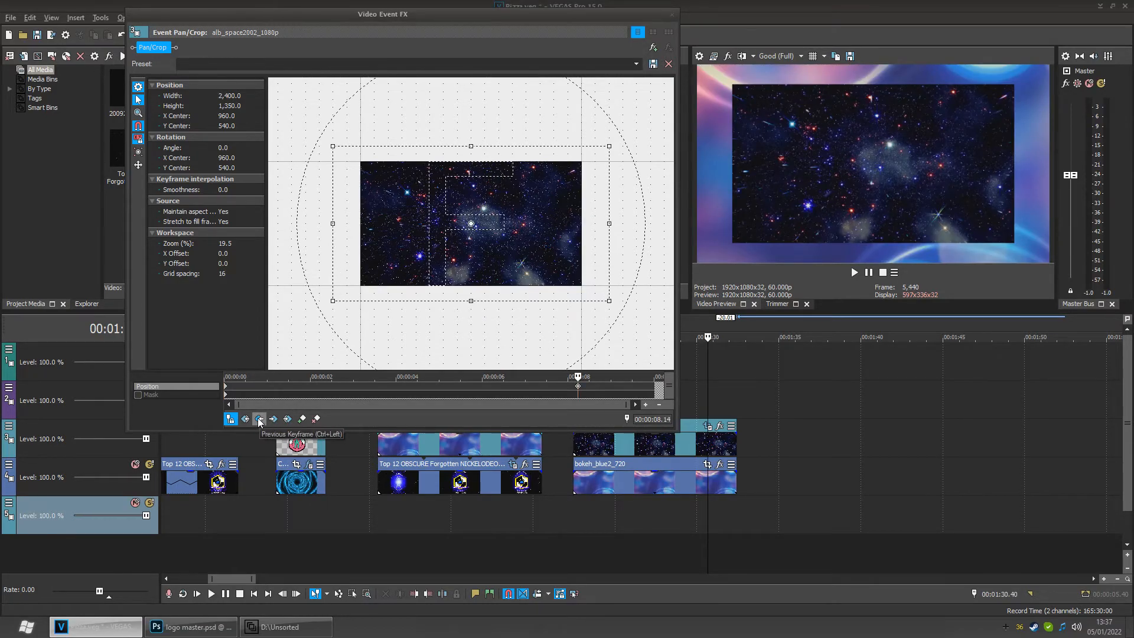
click(260, 419)
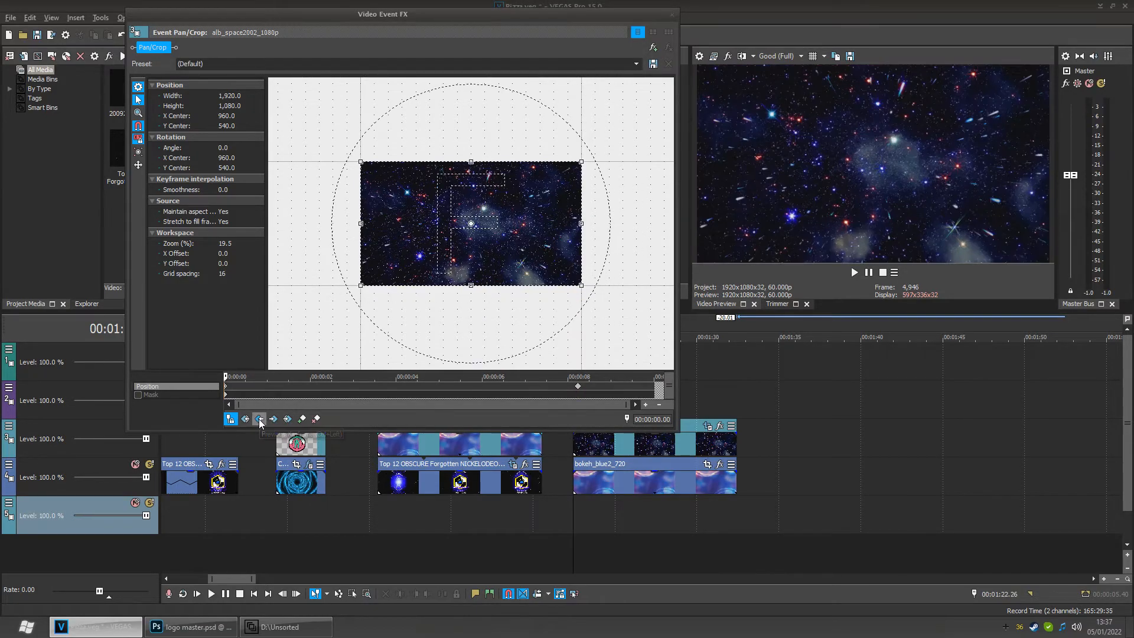
click(316, 419)
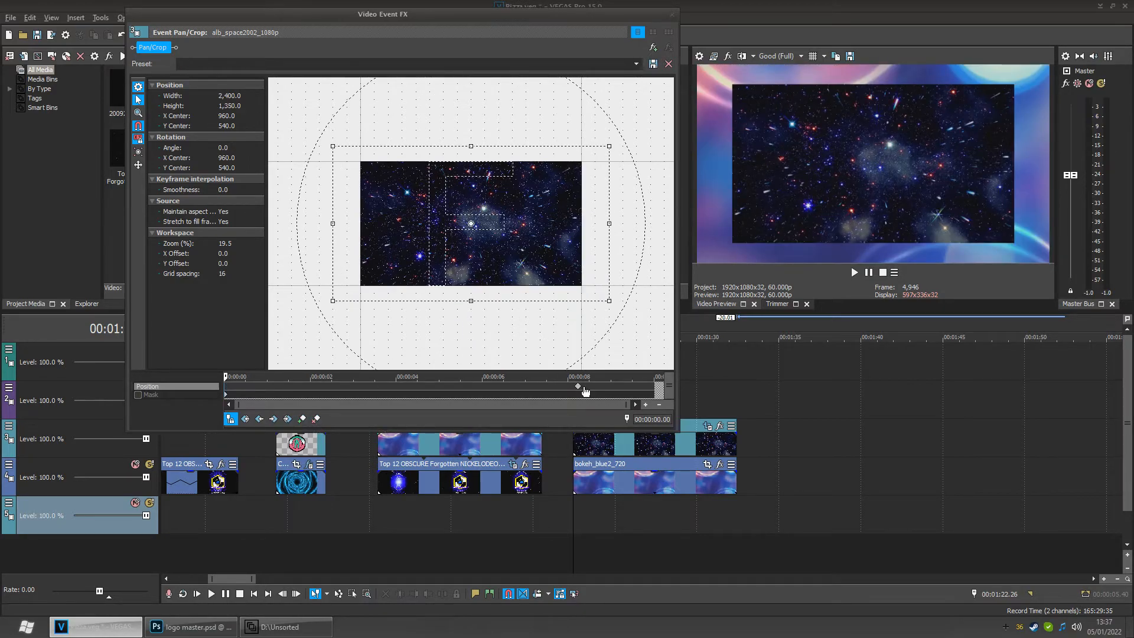
drag(578, 386, 168, 394)
click(672, 14)
- Play back the space and bokeh section from its start to preview it
click(574, 511)
key(space)
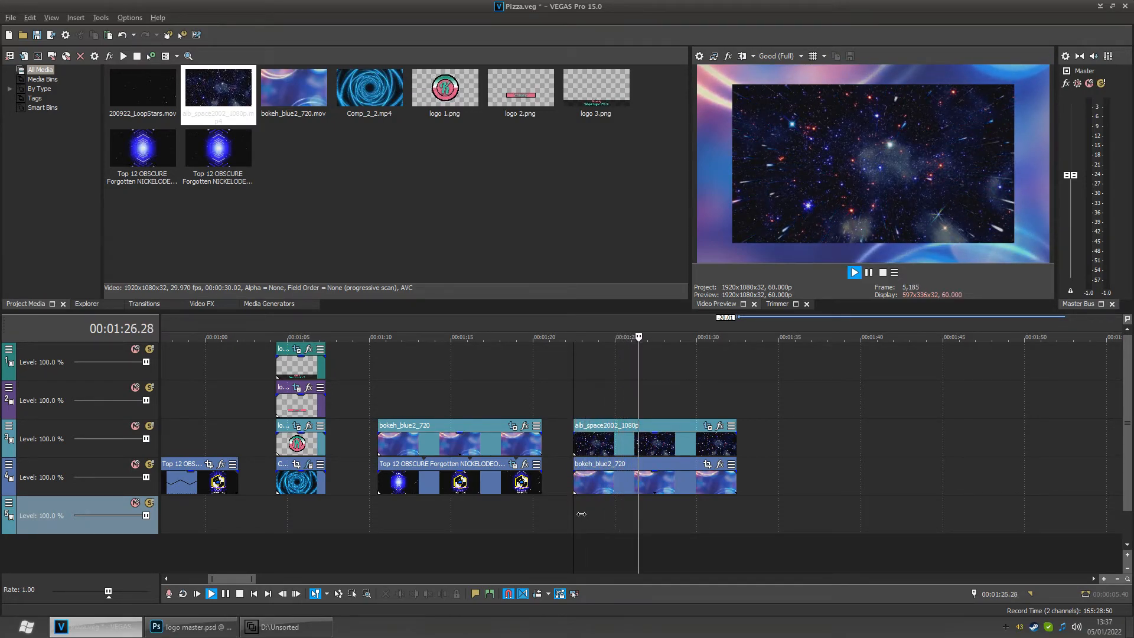
key(space)
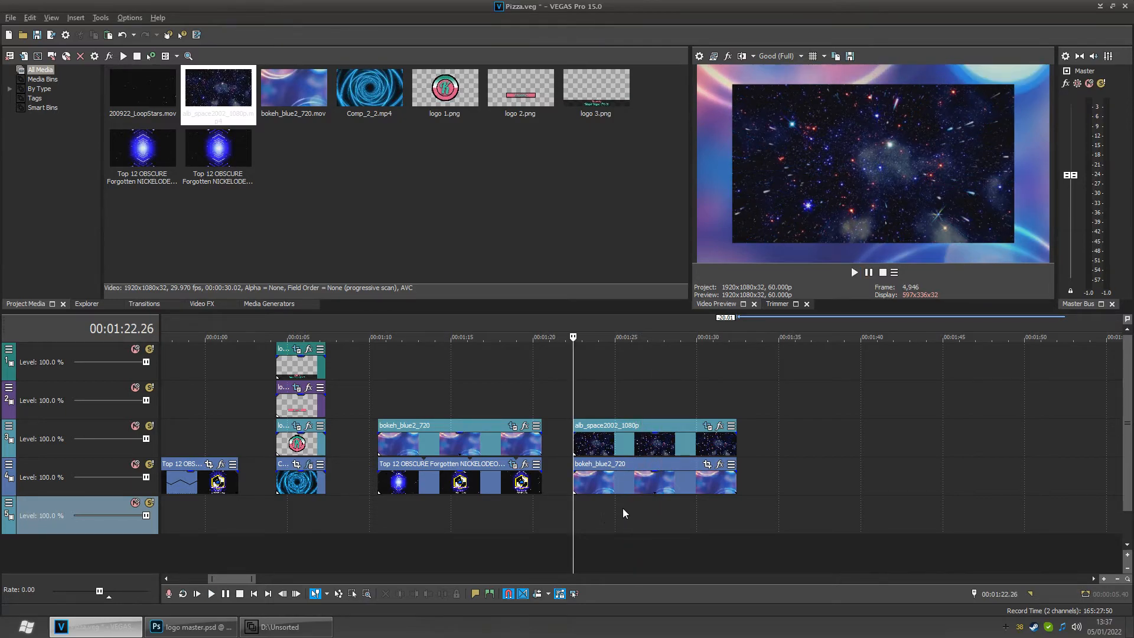
- Scrub through the timeline to review the earlier sections of the intro
click(626, 514)
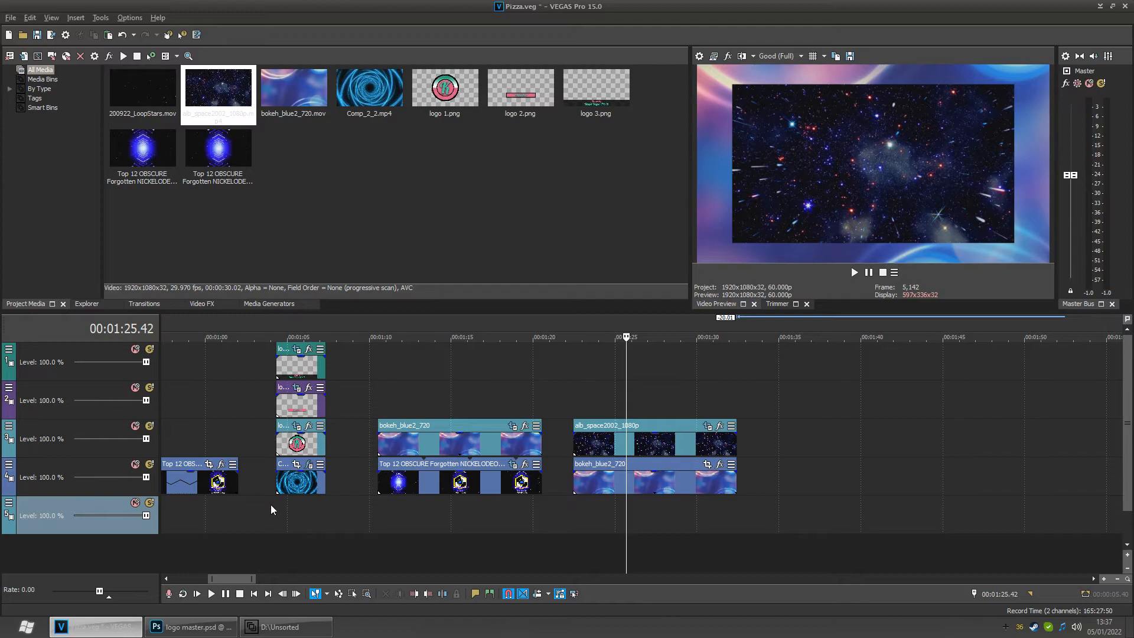
scroll(271, 504, down, 4)
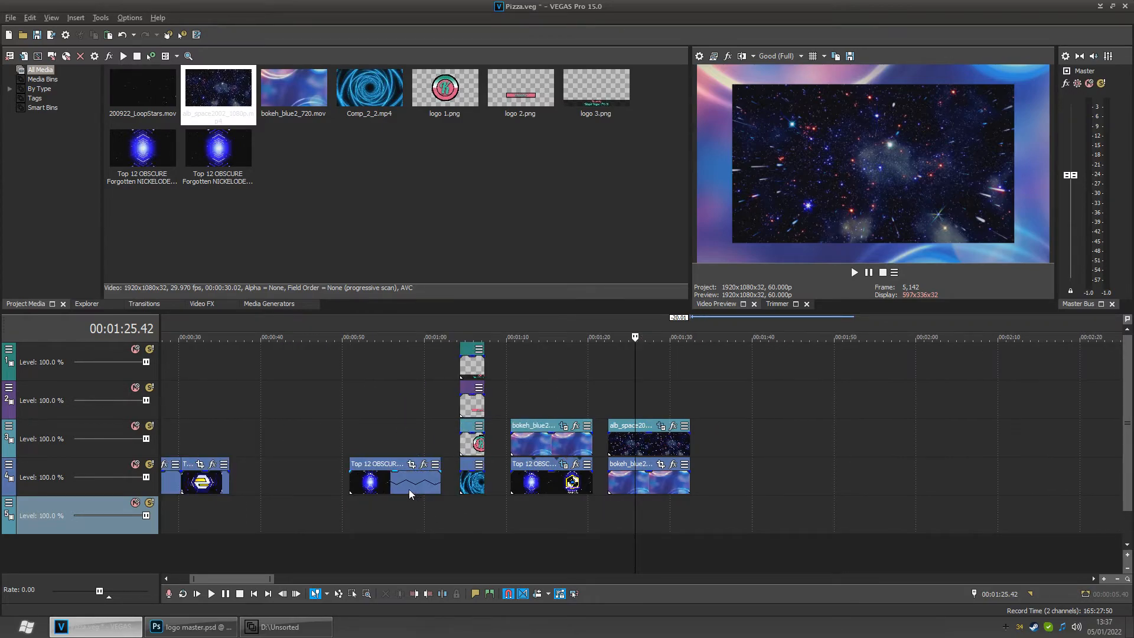
click(409, 489)
scroll(367, 491, down, 4)
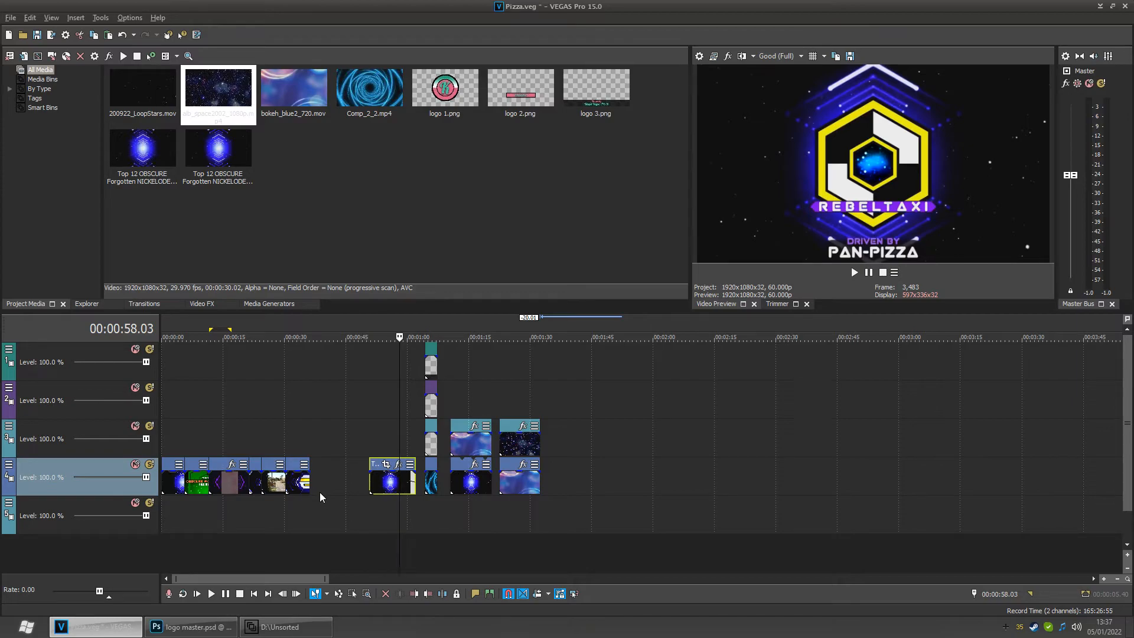
scroll(320, 491, up, 4)
click(217, 515)
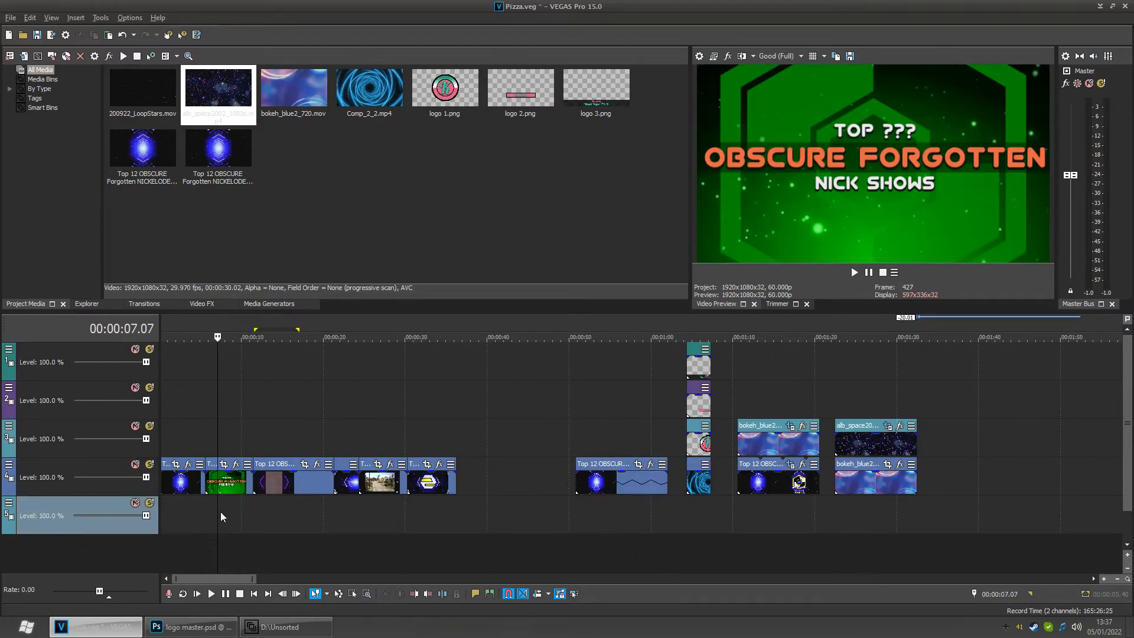
drag(218, 514, 337, 520)
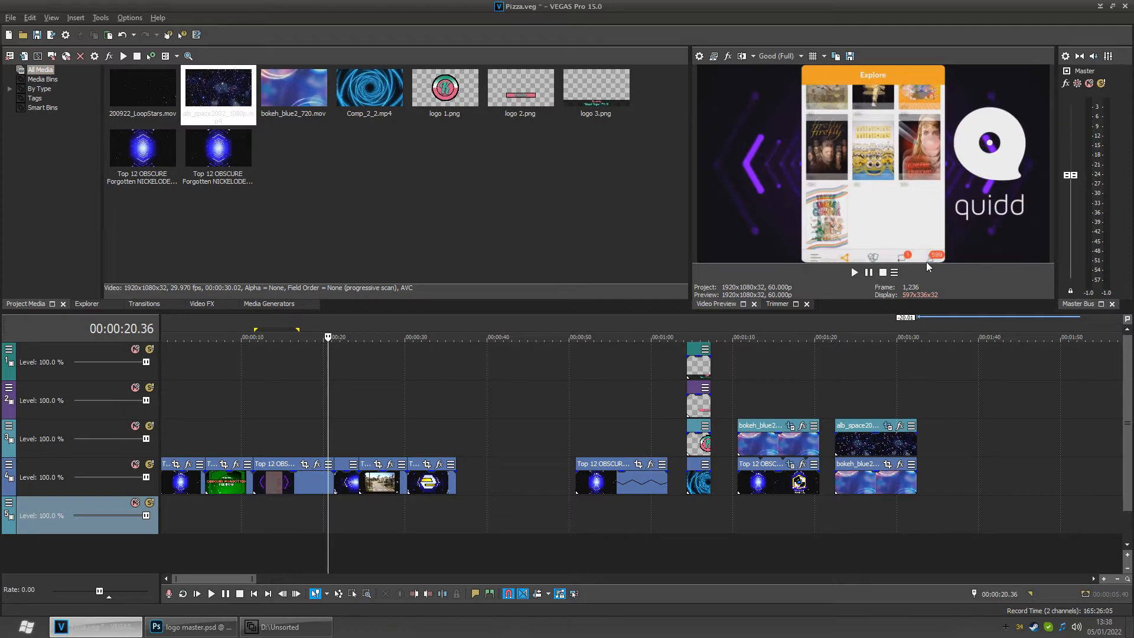
click(886, 505)
scroll(887, 502, up, 8)
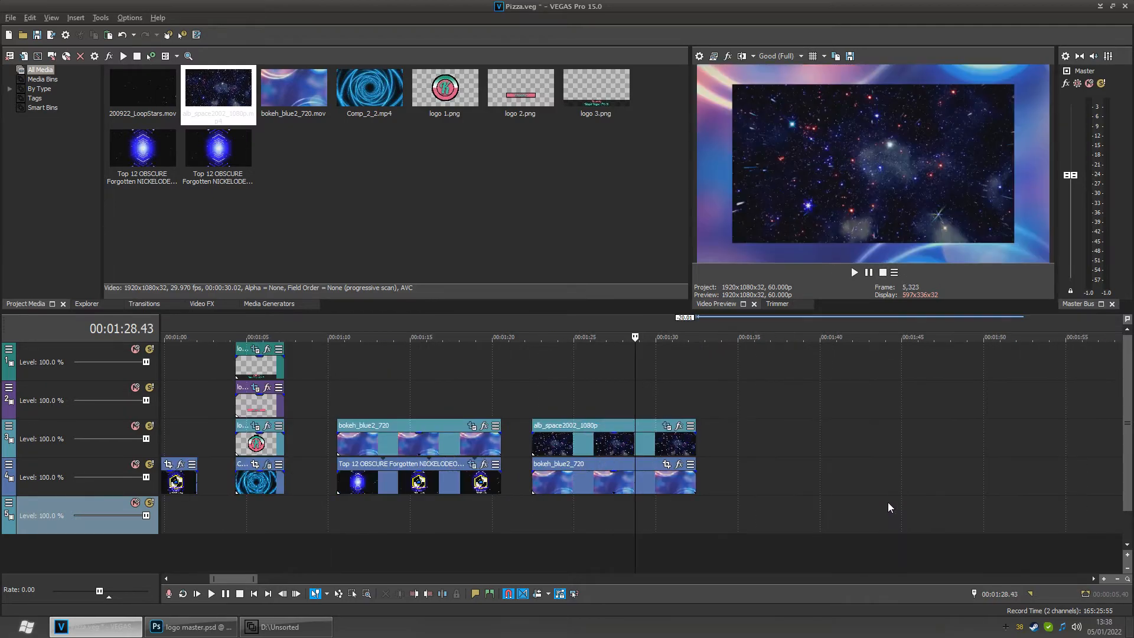
click(258, 518)
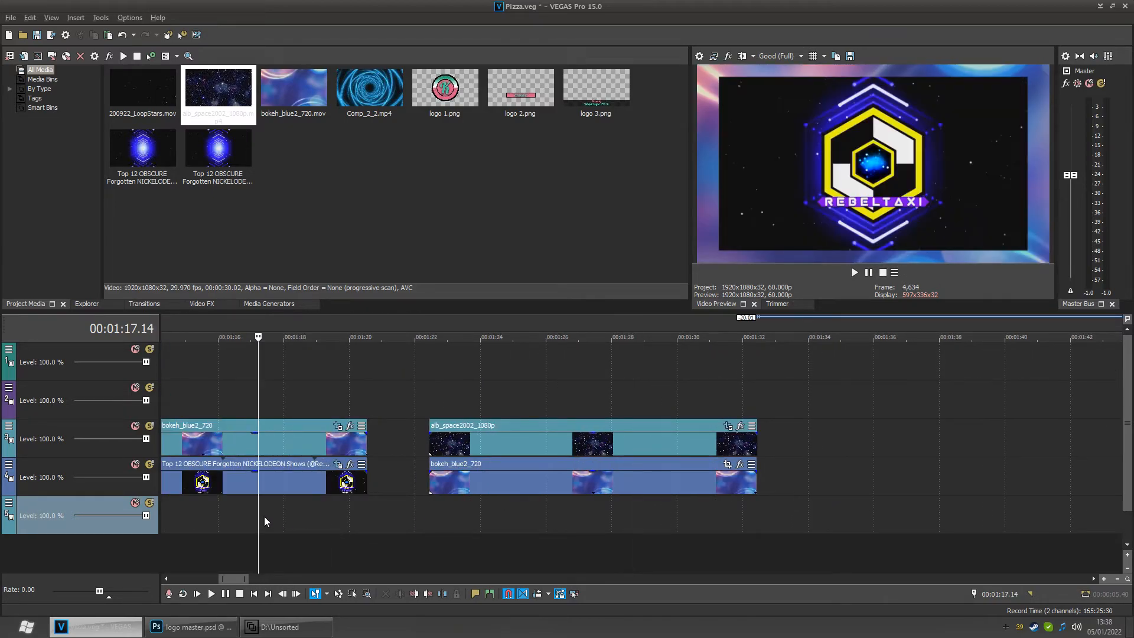
- Open the upper bokeh event's Pan/Crop mask, delete the mask keyframe at the cursor, and close the dialog
click(338, 425)
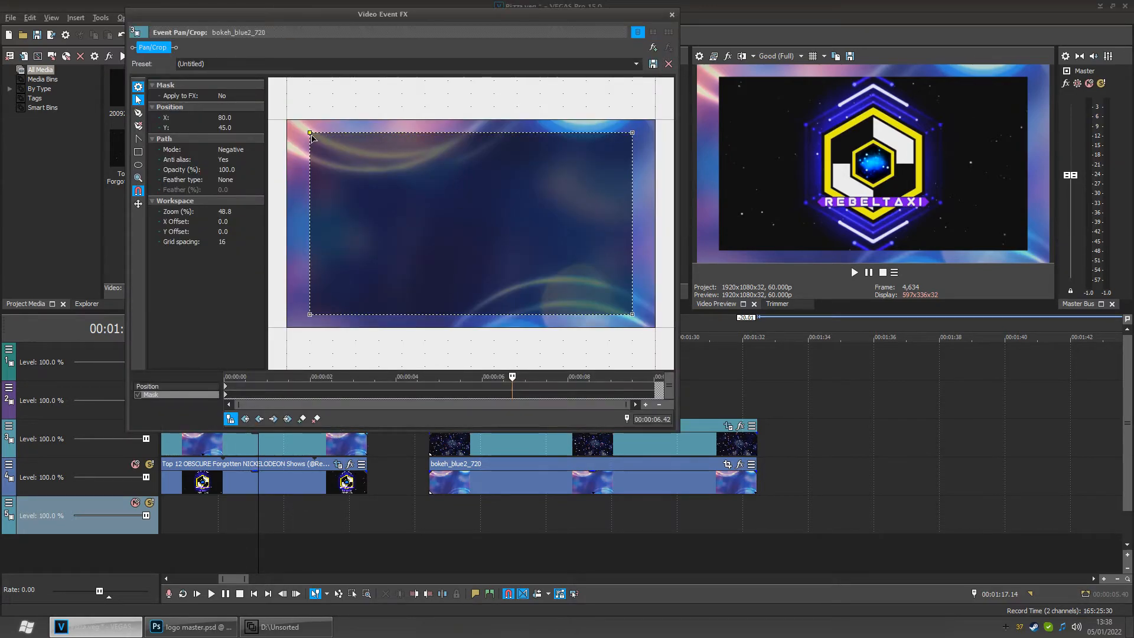
mouse_move(311, 137)
mouse_down()
mouse_move(324, 152)
mouse_move(312, 137)
mouse_up()
click(139, 100)
mouse_move(310, 134)
mouse_down()
mouse_move(353, 130)
mouse_move(308, 140)
mouse_up()
key(ctrl+z)
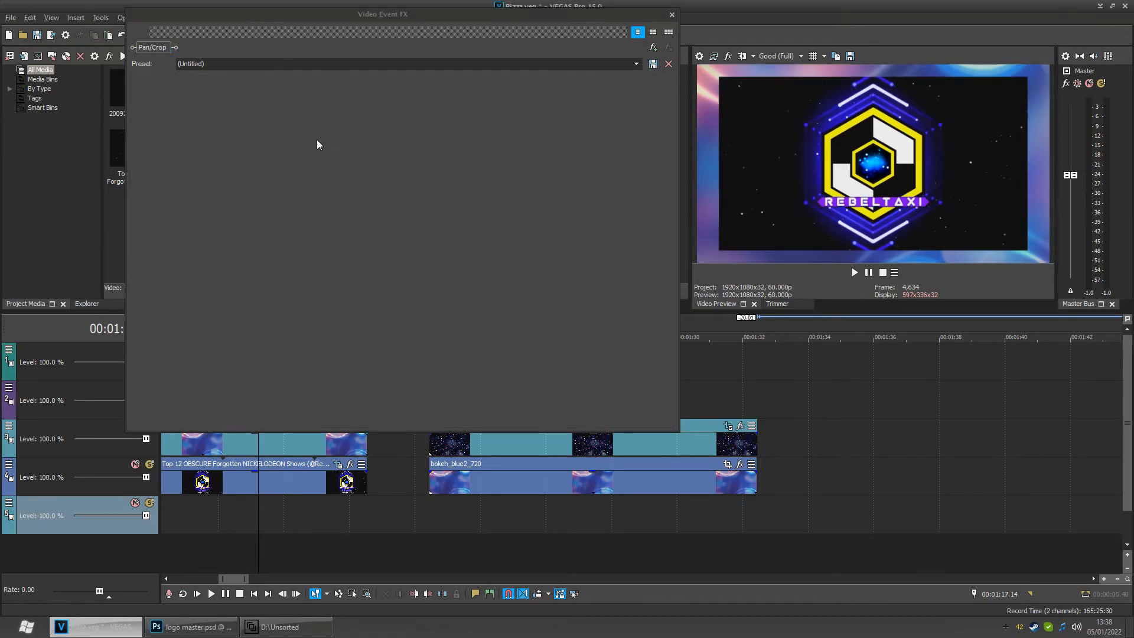
double_click(312, 136)
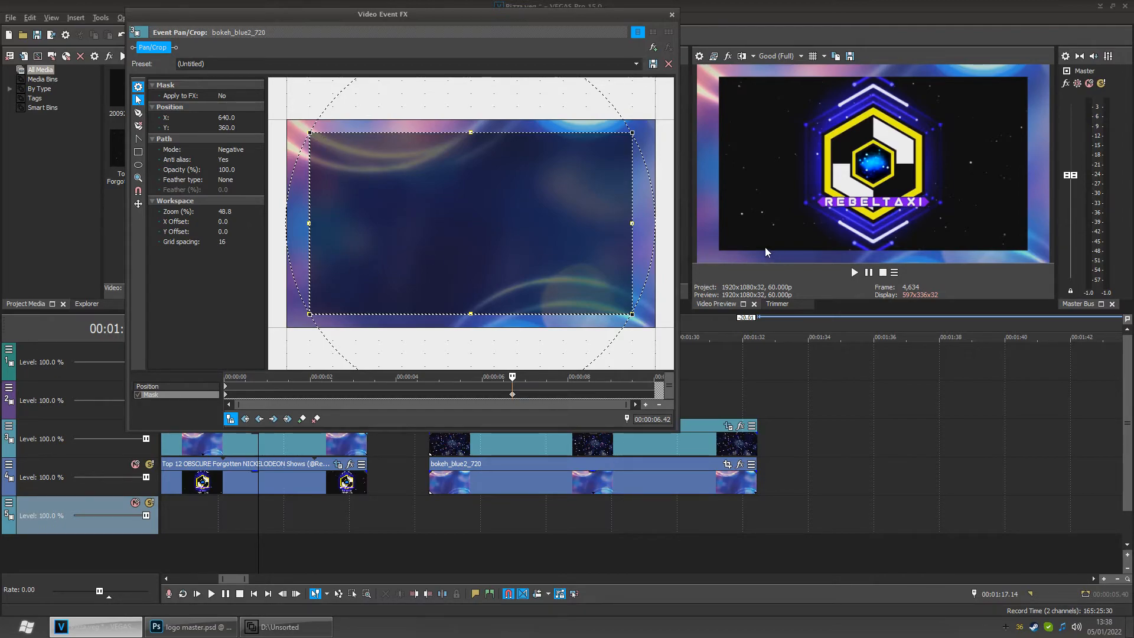
click(633, 256)
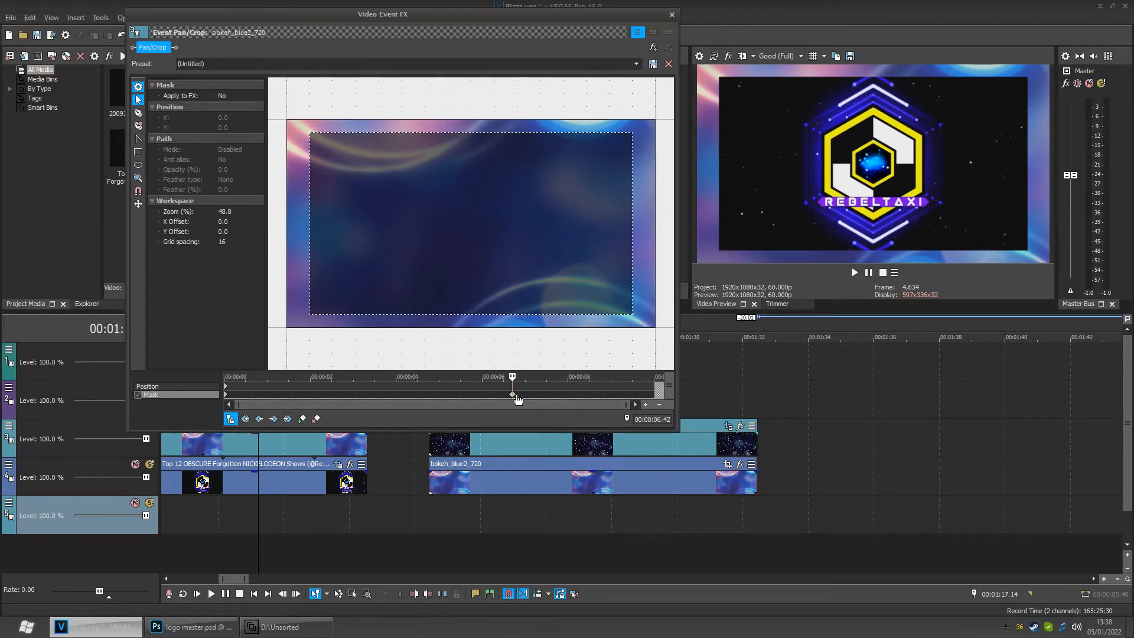
click(316, 418)
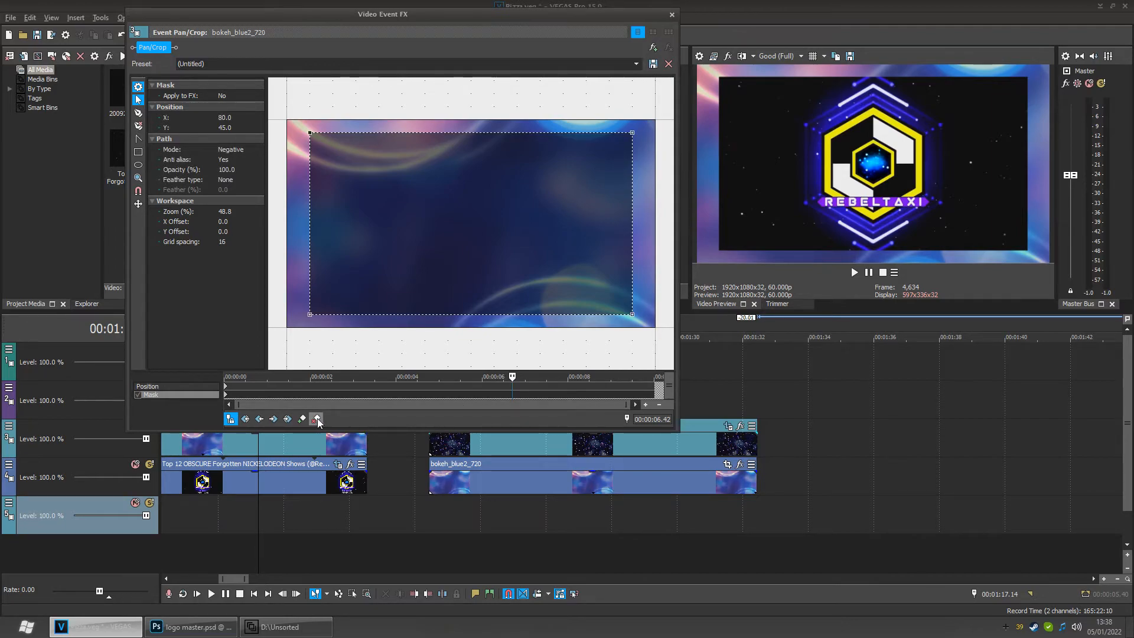
click(671, 14)
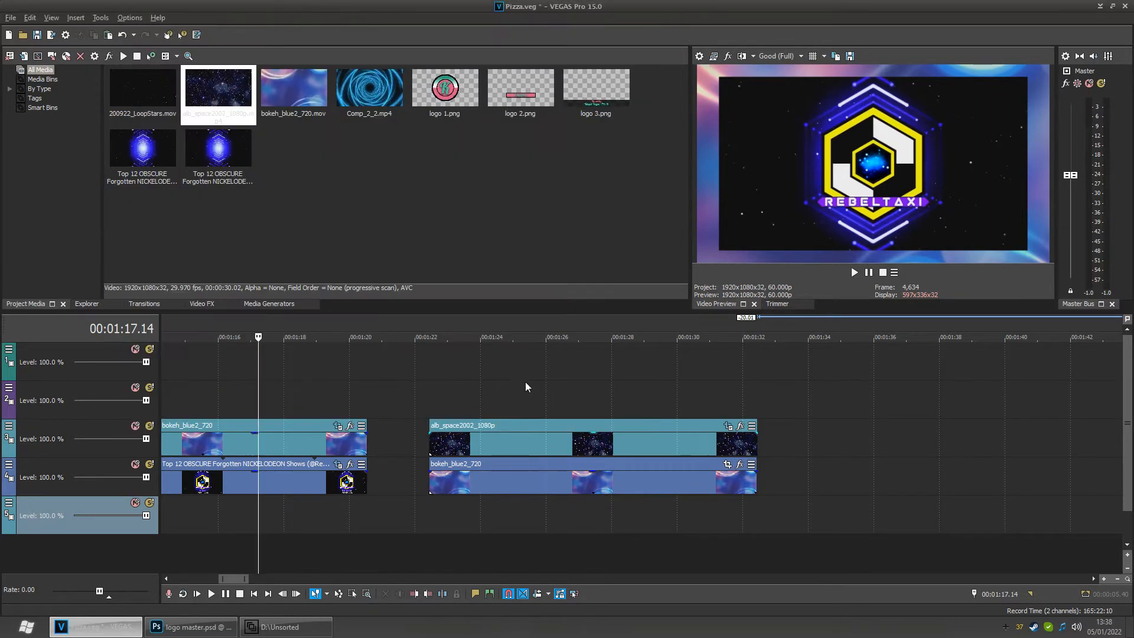
- Mute the lower video track, scrub and play the bokeh section to preview it, then unmute the track
click(315, 505)
scroll(357, 503, down, 3)
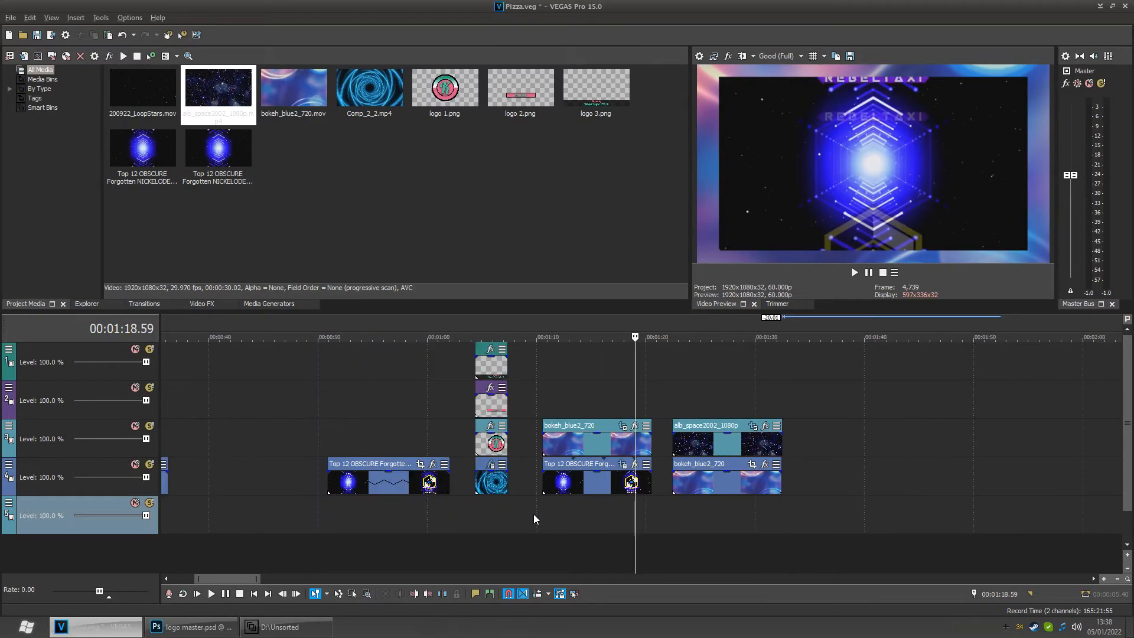
click(559, 516)
drag(566, 516, 614, 512)
click(135, 464)
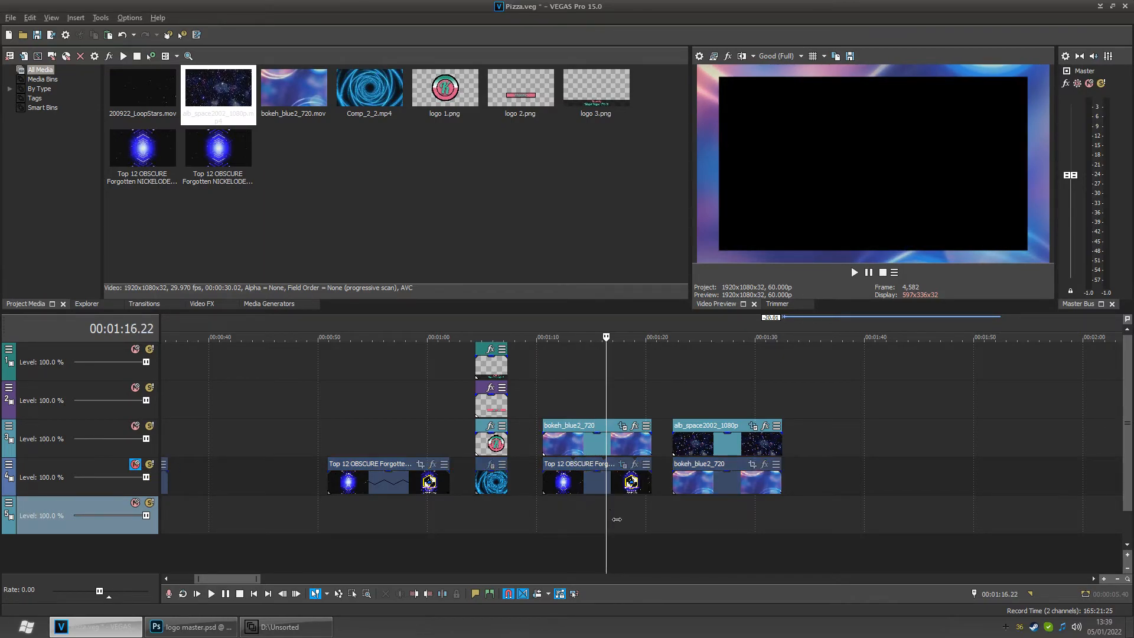
mouse_move(607, 518)
mouse_down()
mouse_move(576, 519)
mouse_move(607, 519)
mouse_move(609, 508)
mouse_up()
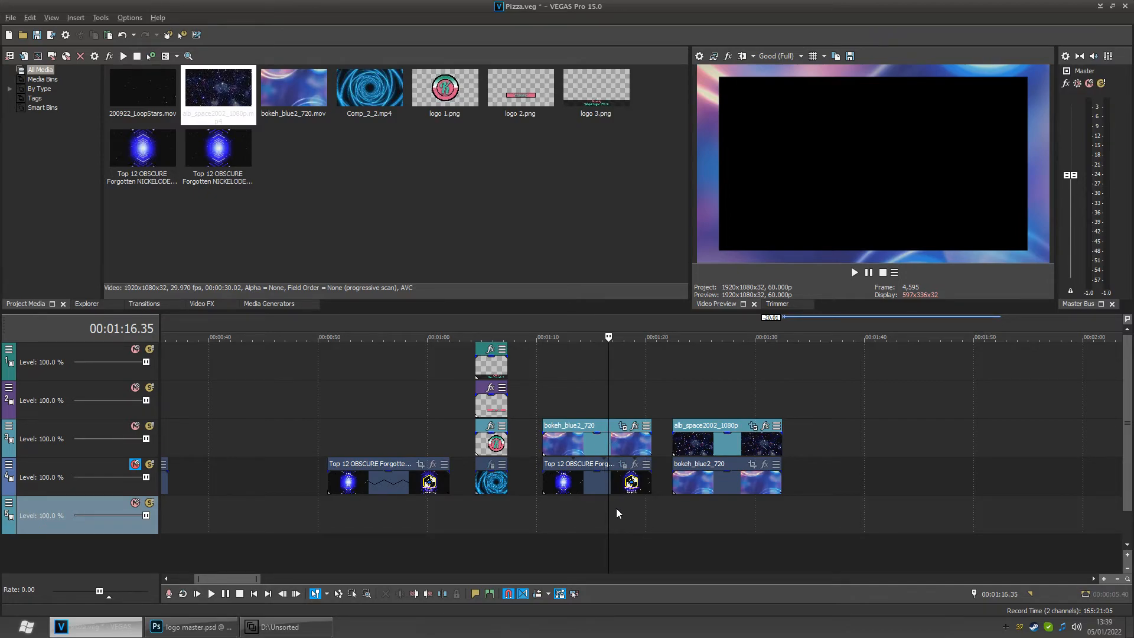
click(593, 517)
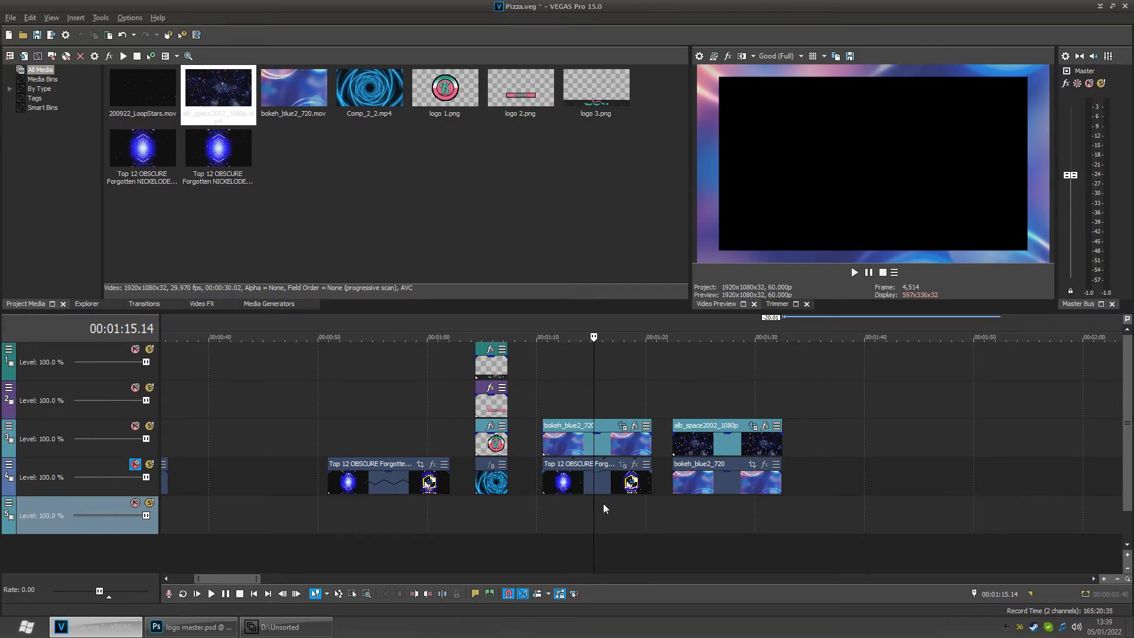
drag(601, 522, 560, 521)
key(space)
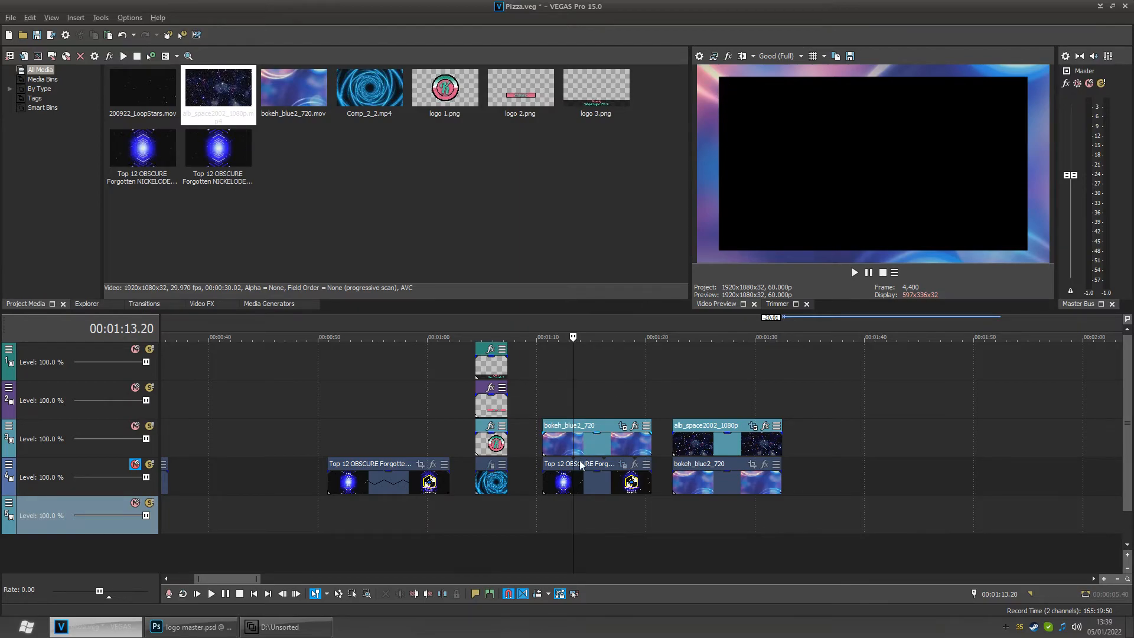
mouse_move(581, 516)
mouse_down()
mouse_move(643, 513)
mouse_move(587, 515)
mouse_up()
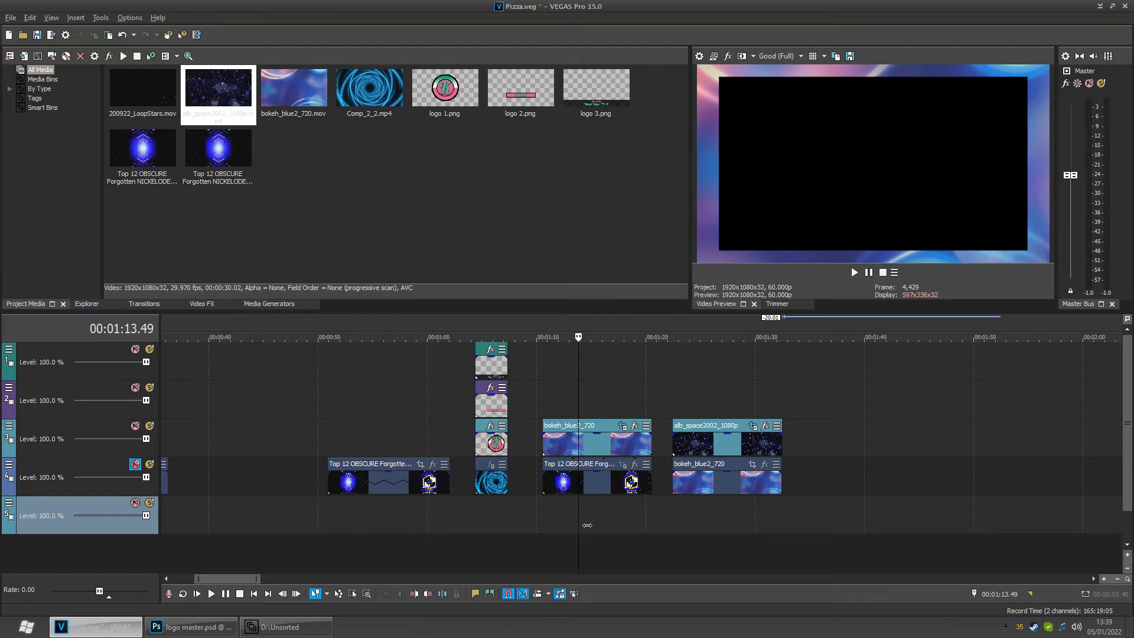
mouse_move(589, 525)
mouse_down()
mouse_move(634, 525)
mouse_move(598, 528)
mouse_up()
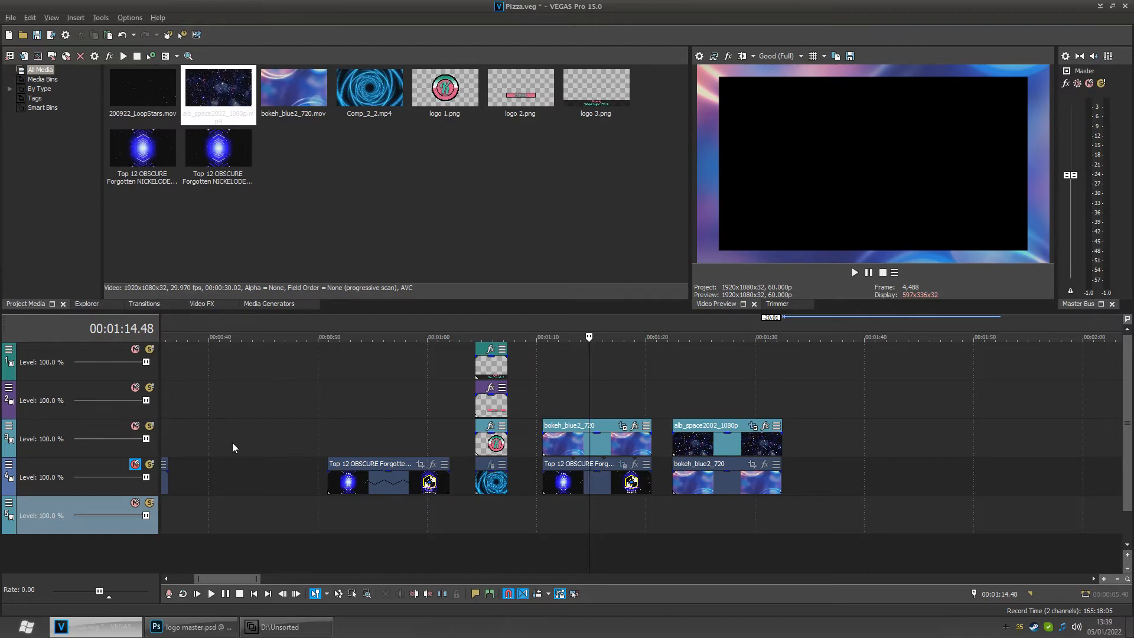
click(135, 465)
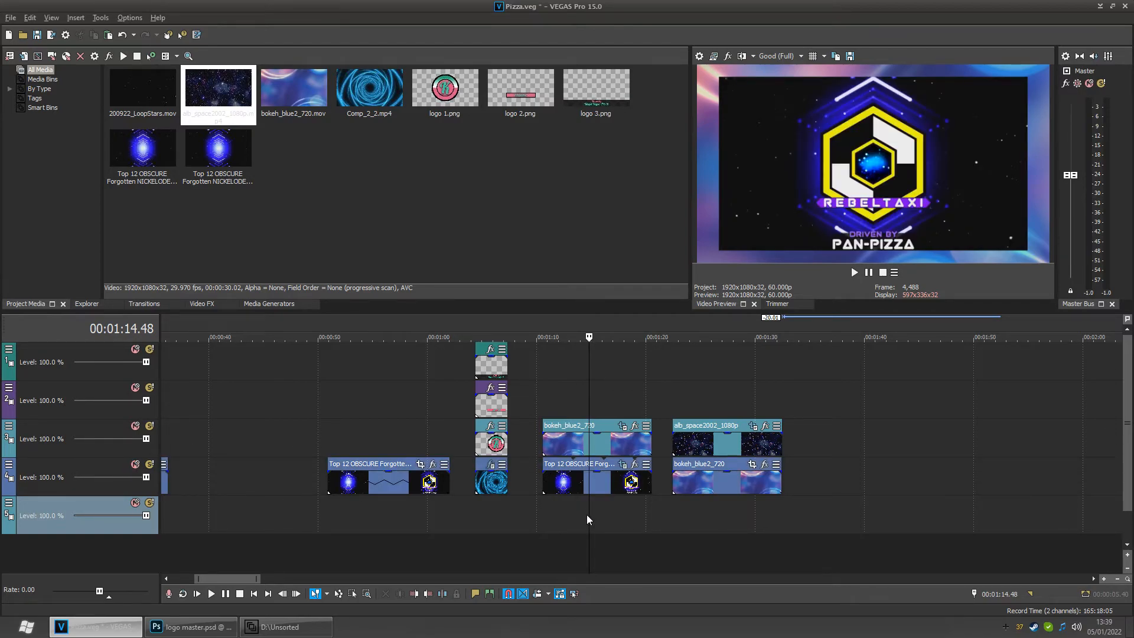
- Add 200922_LoopStars.mov to the upper video track after the space event
click(724, 505)
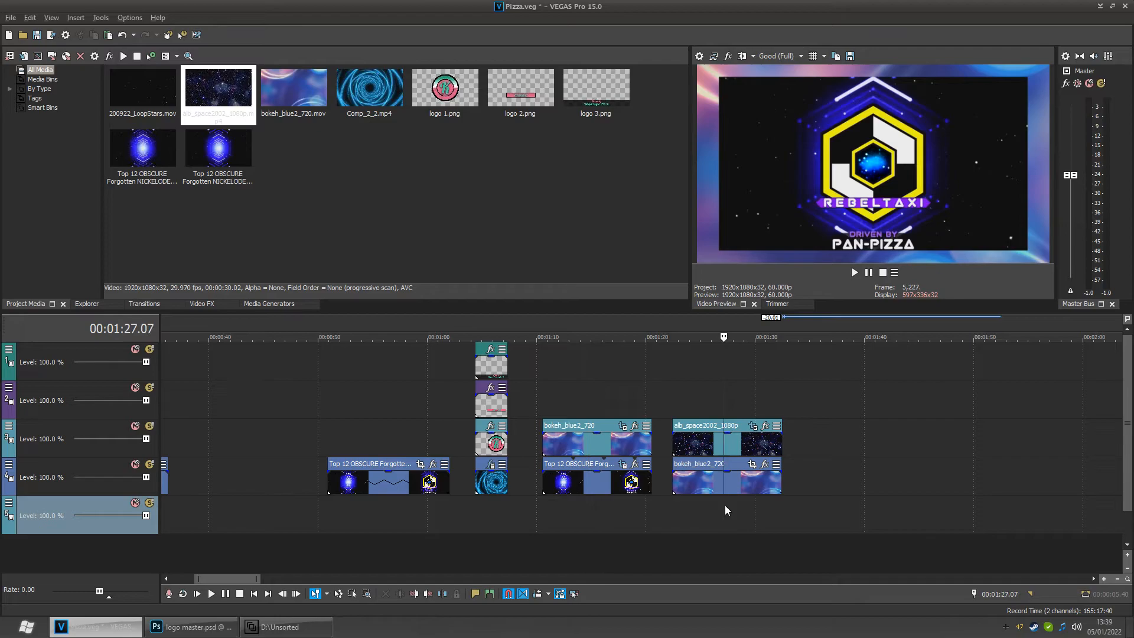
scroll(725, 505, down, 1)
scroll(698, 506, up, 1)
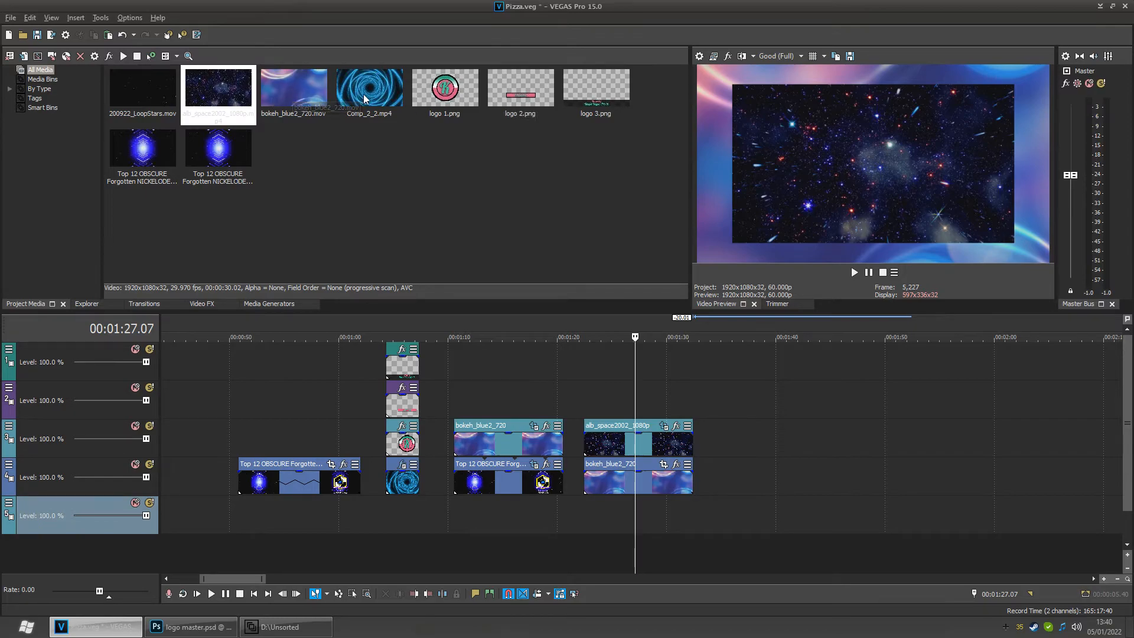
click(135, 94)
drag(135, 92, 745, 459)
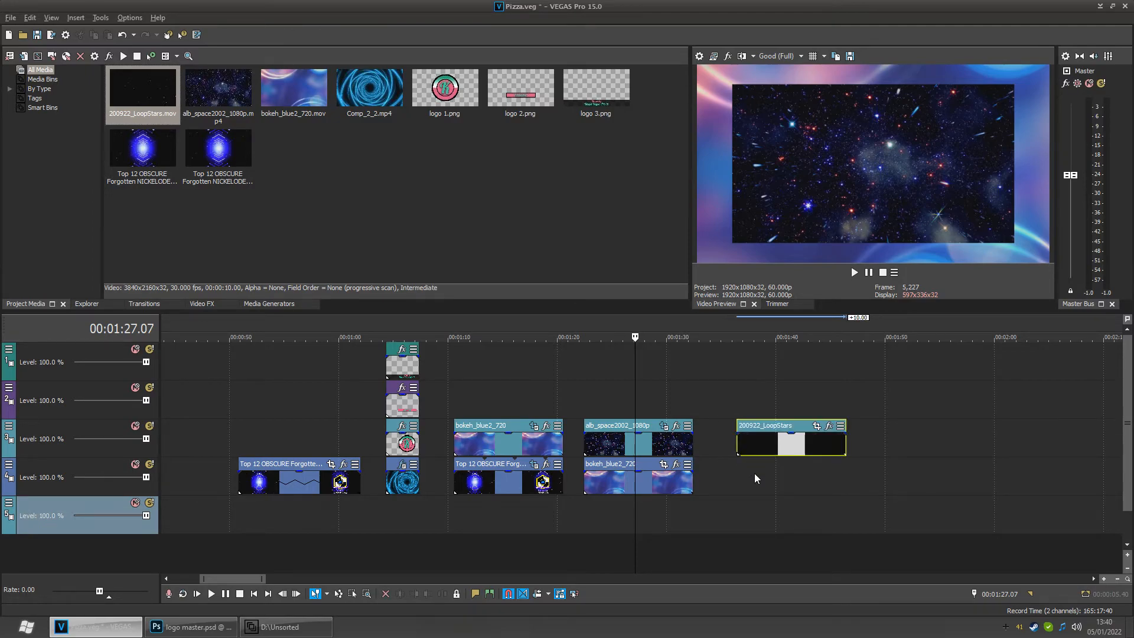
- Copy the Top 12 OBSCURE event from under the bokeh section and paste it beneath the LoopStars event
click(759, 486)
click(800, 466)
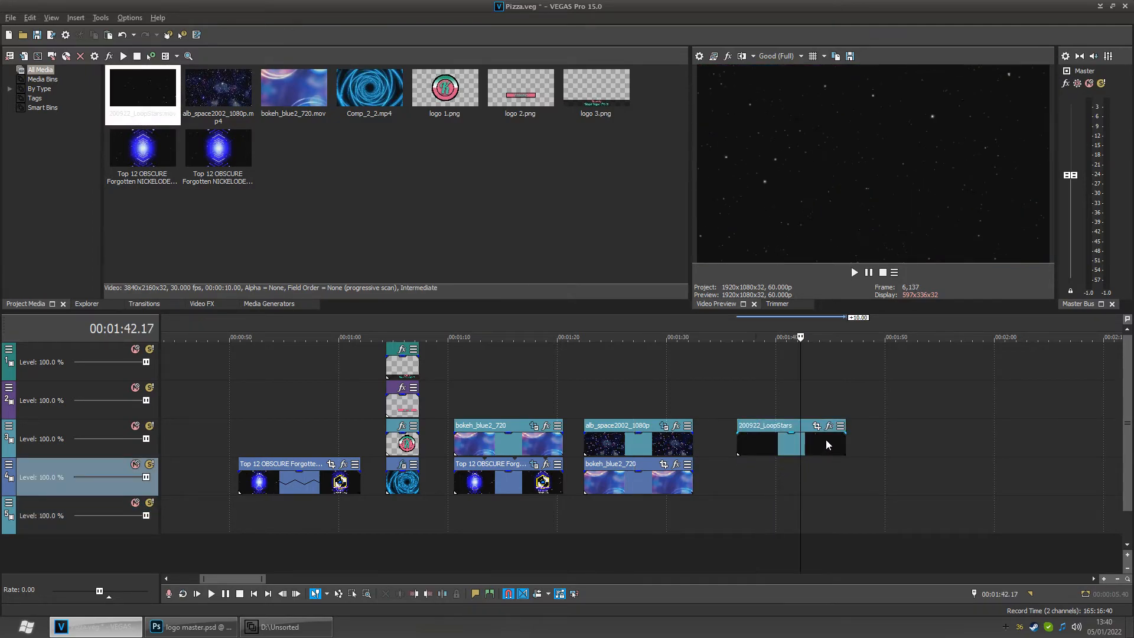
click(494, 487)
key(ctrl+c)
click(739, 481)
key(ctrl+v)
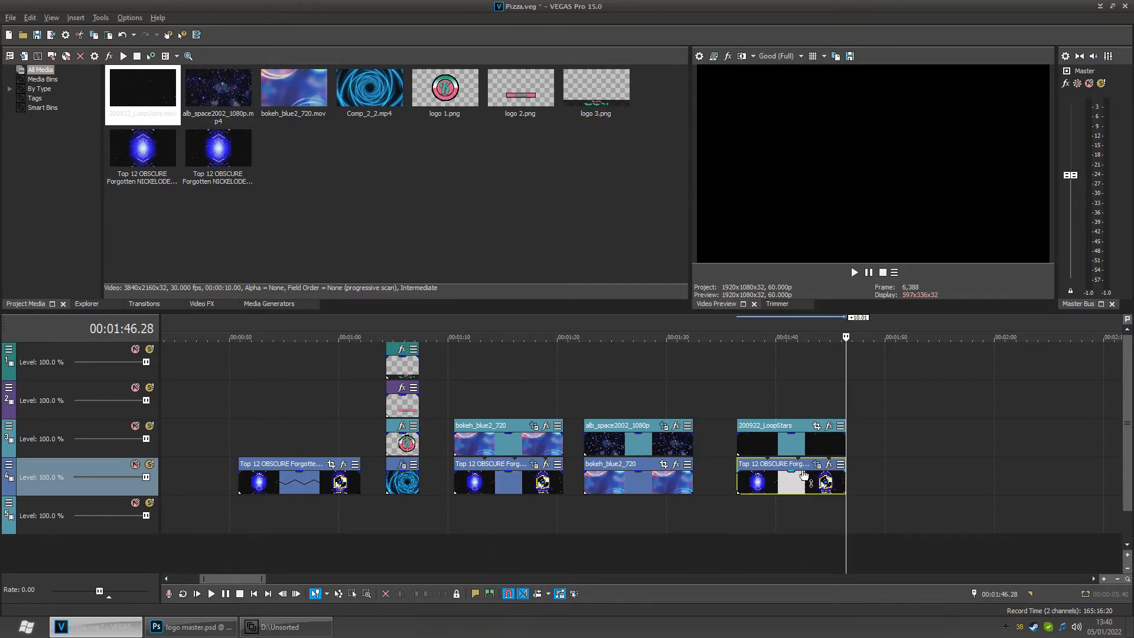
- Open the LoopStars event's Pan/Crop and enable its mask at the event's start
click(785, 503)
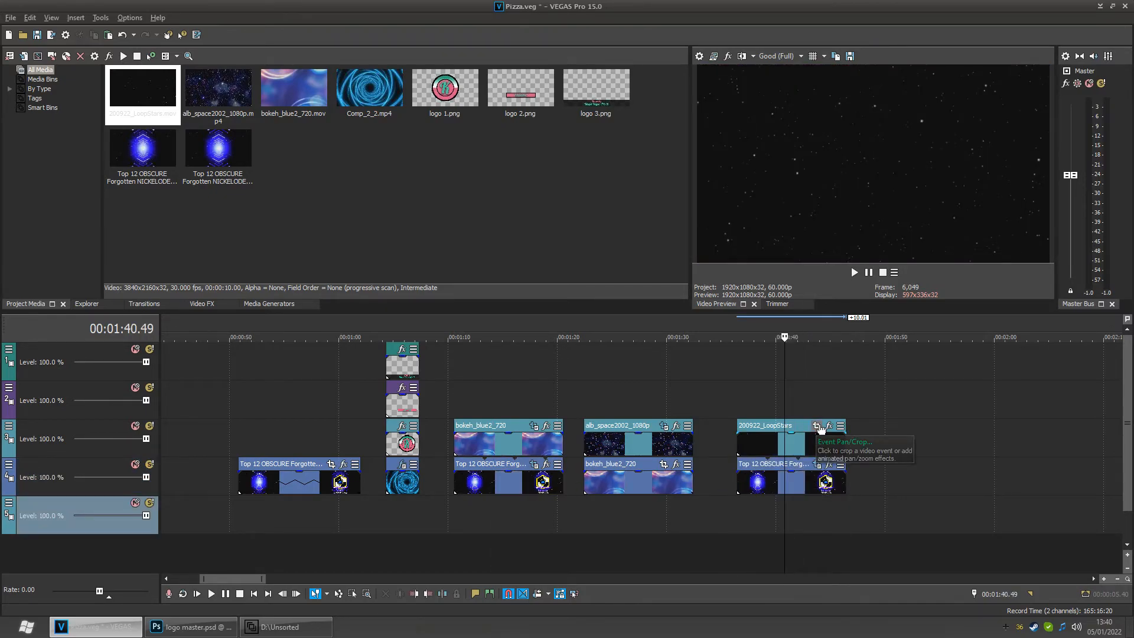
click(818, 427)
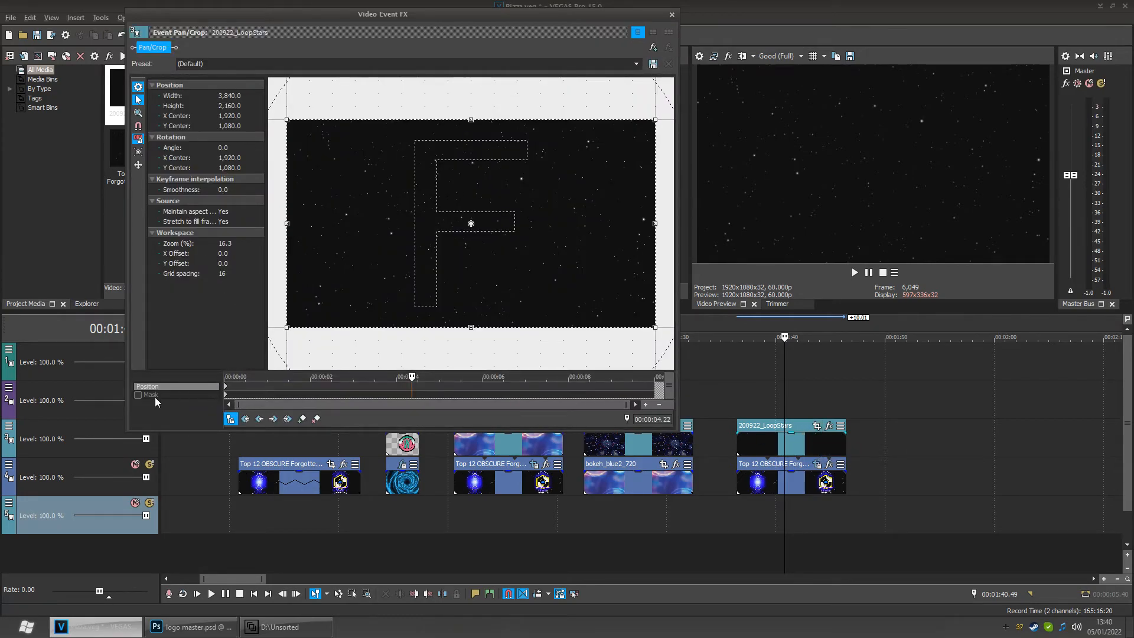
click(155, 396)
click(248, 396)
click(259, 418)
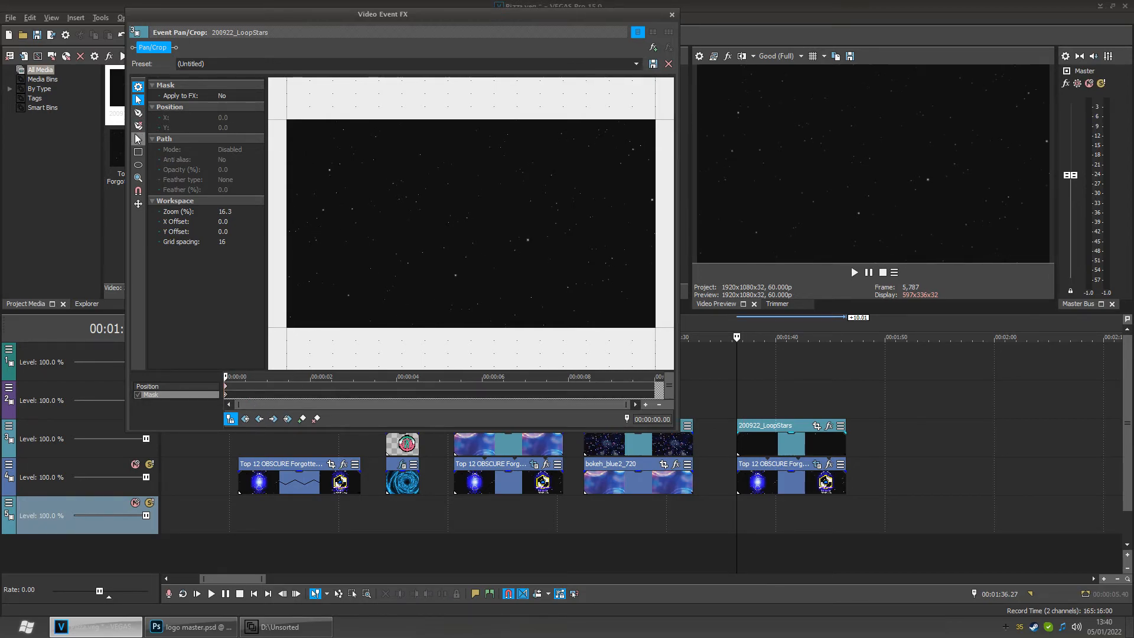
- Draw a rectangle mask covering the whole LoopStars frame, with snapping enabled, then deselect it
click(139, 151)
drag(296, 130, 654, 313)
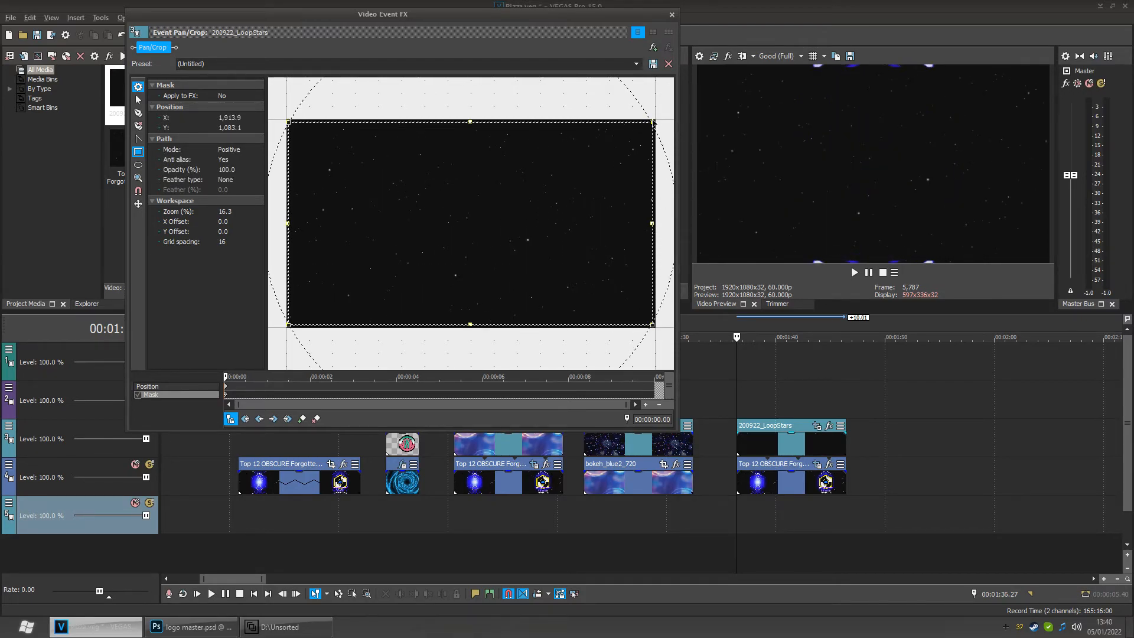
drag(653, 123, 660, 124)
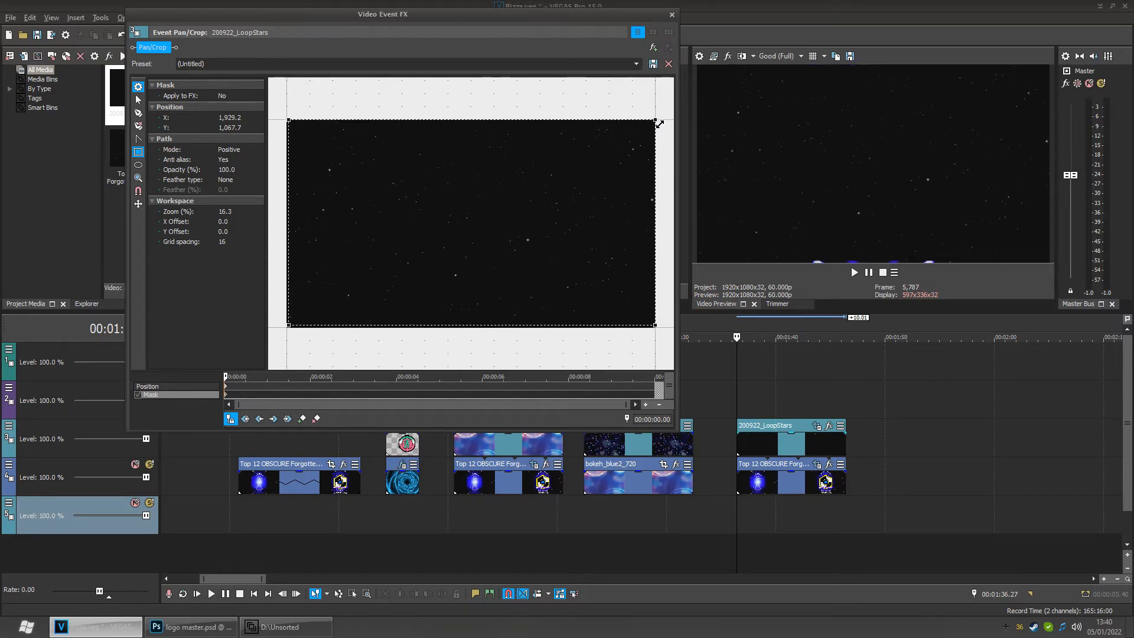
click(138, 190)
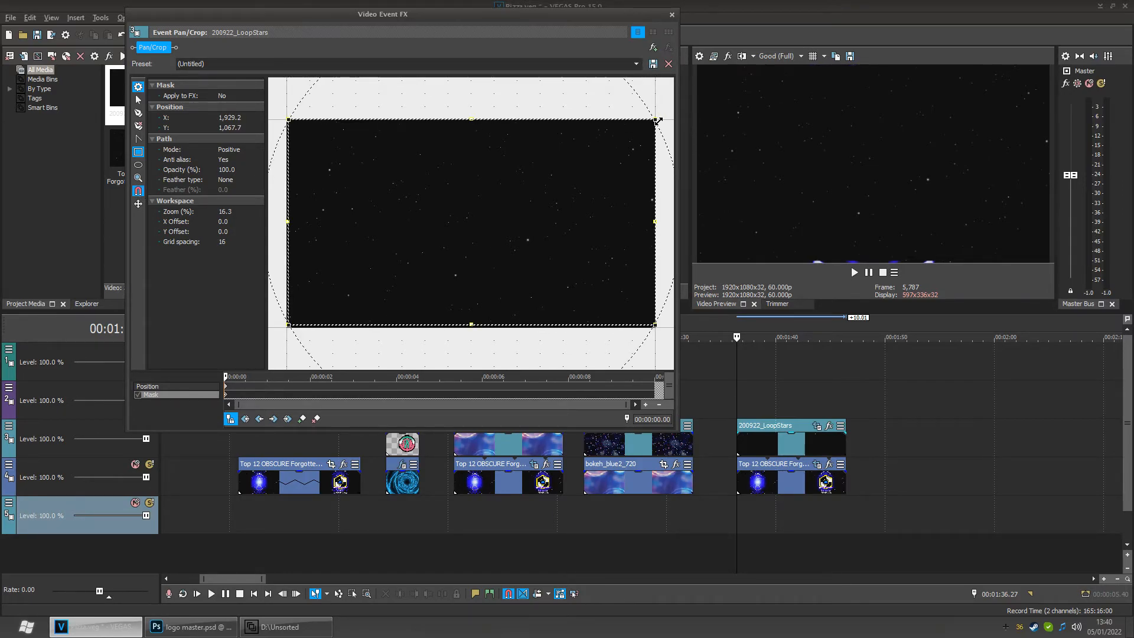
drag(658, 121, 657, 121)
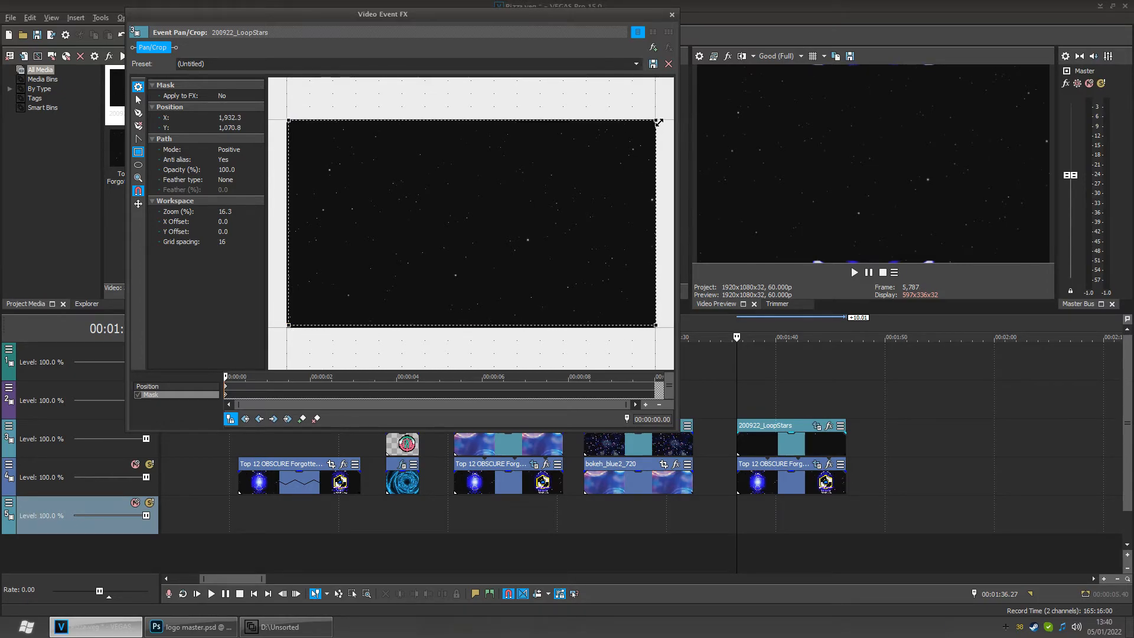
click(666, 339)
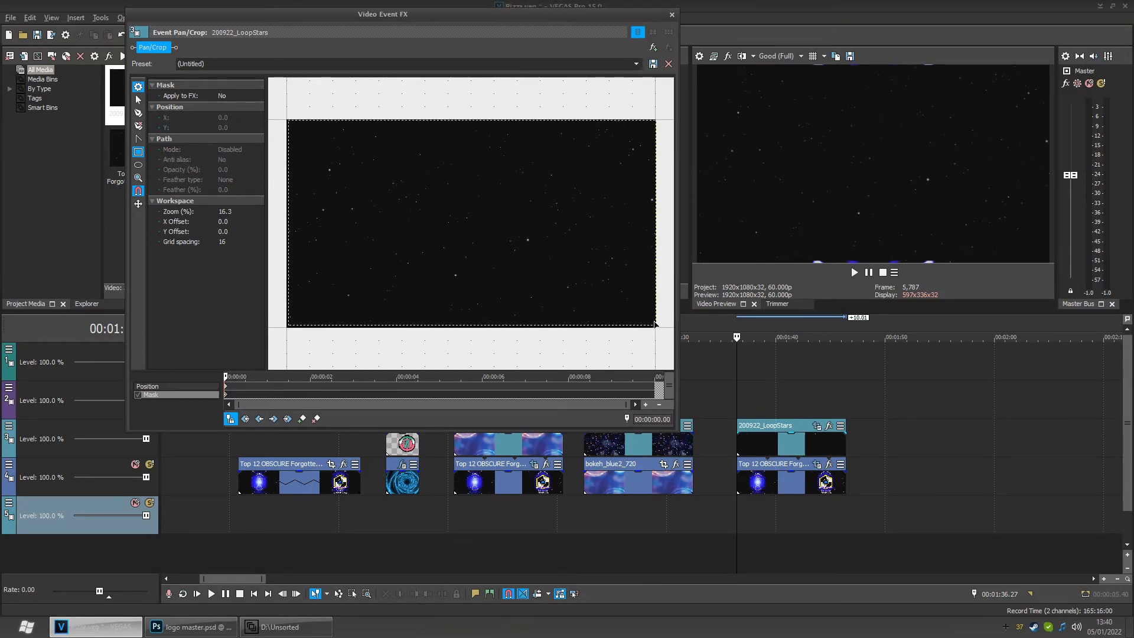
- Zoom and pan the Pan/Crop workspace to inspect the mask's corner points against the frame
scroll(666, 341, up, 1)
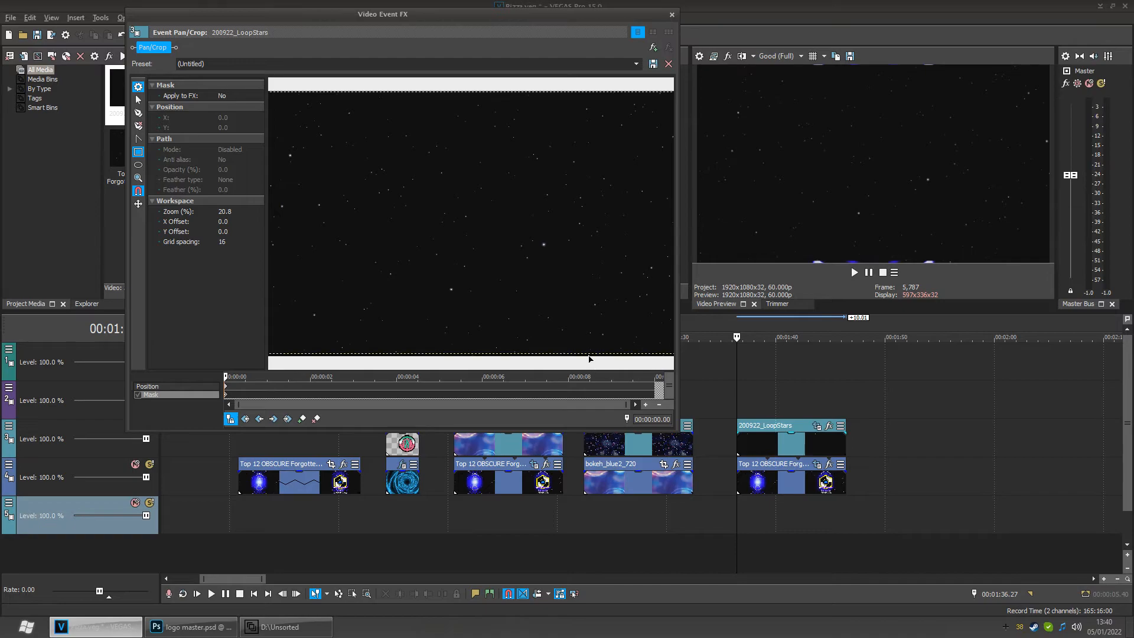
click(139, 100)
drag(620, 284, 493, 204)
click(490, 199)
scroll(523, 254, down, 4)
drag(516, 312, 556, 236)
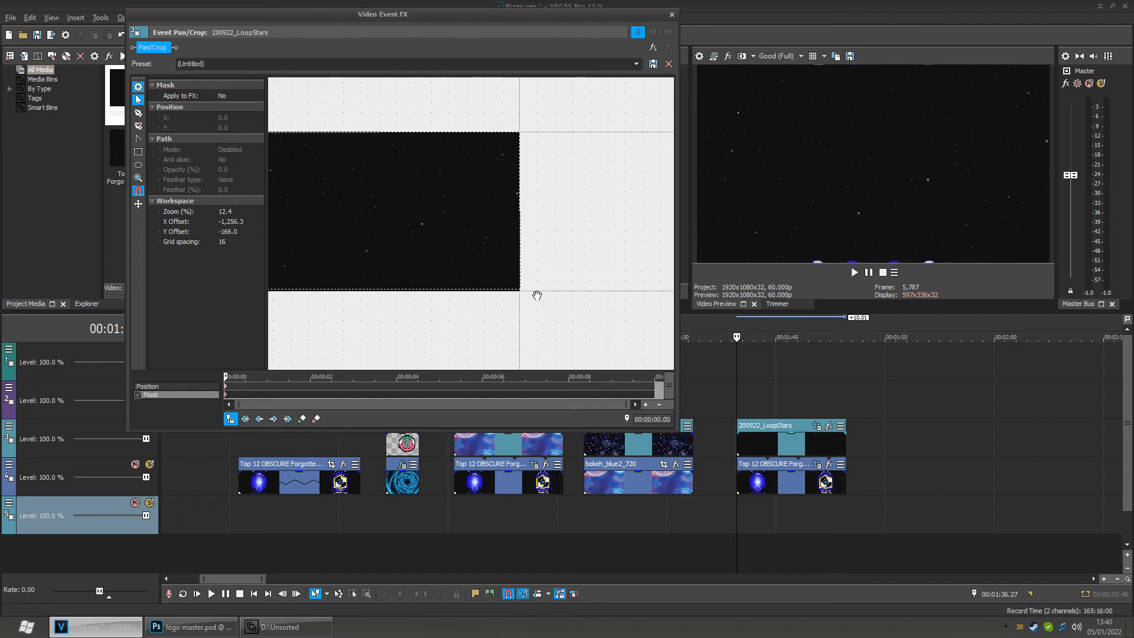
click(519, 290)
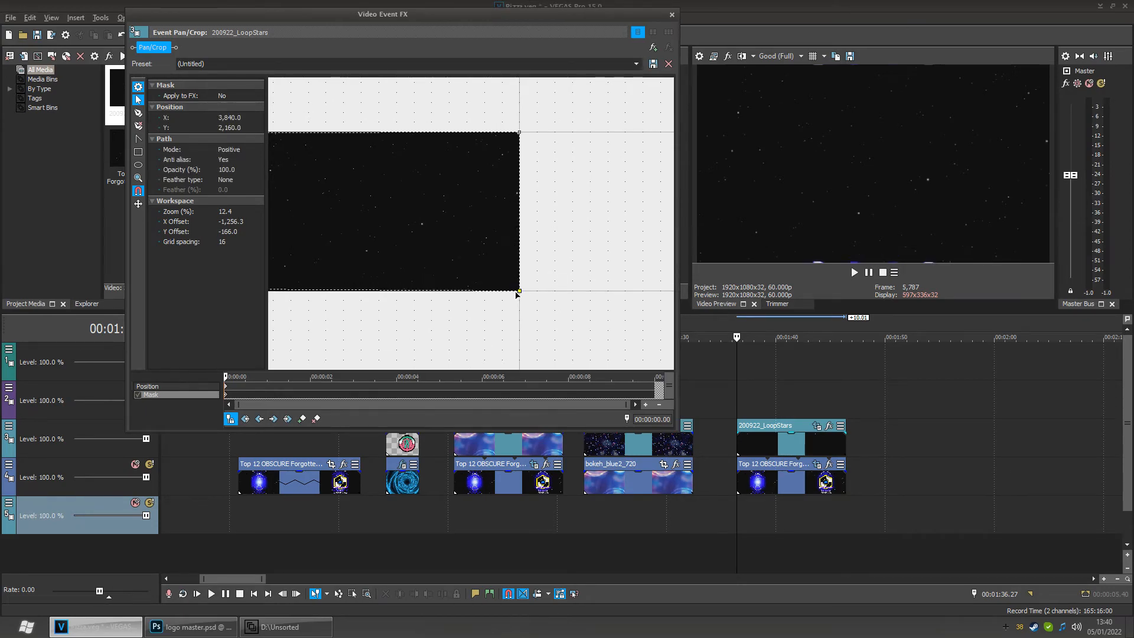
scroll(475, 306, down, 2)
drag(442, 326, 623, 331)
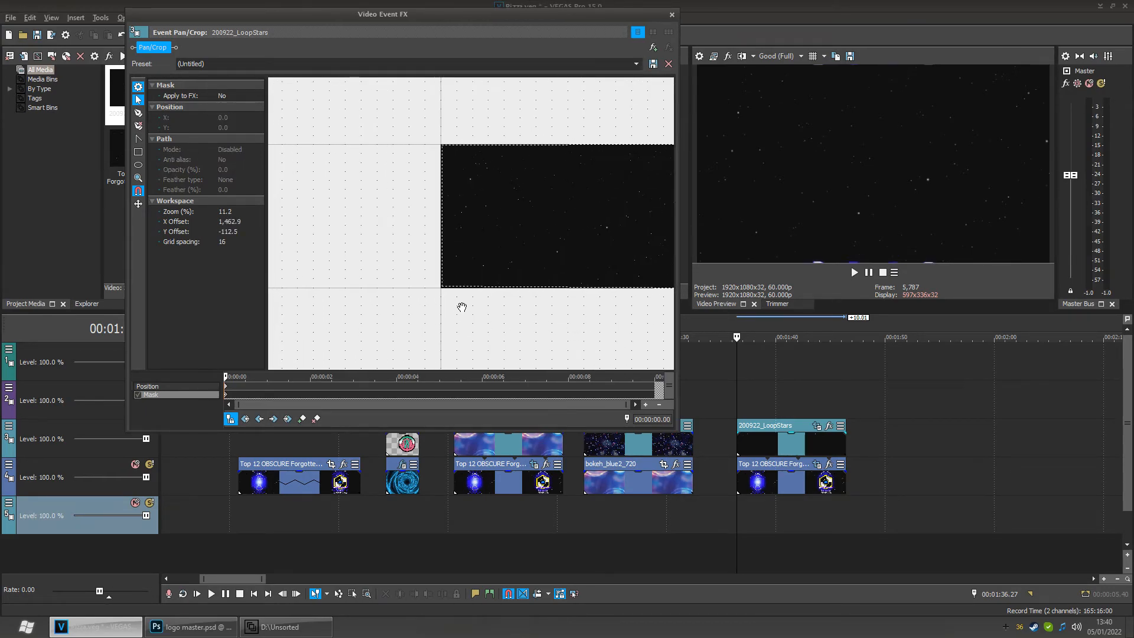
click(442, 288)
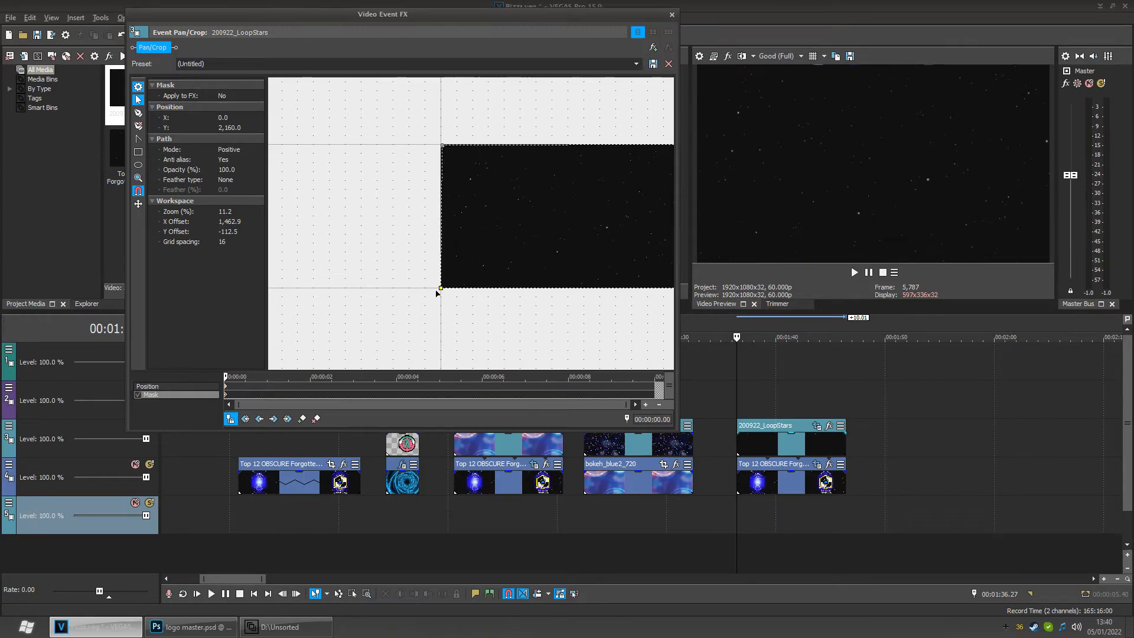
click(442, 145)
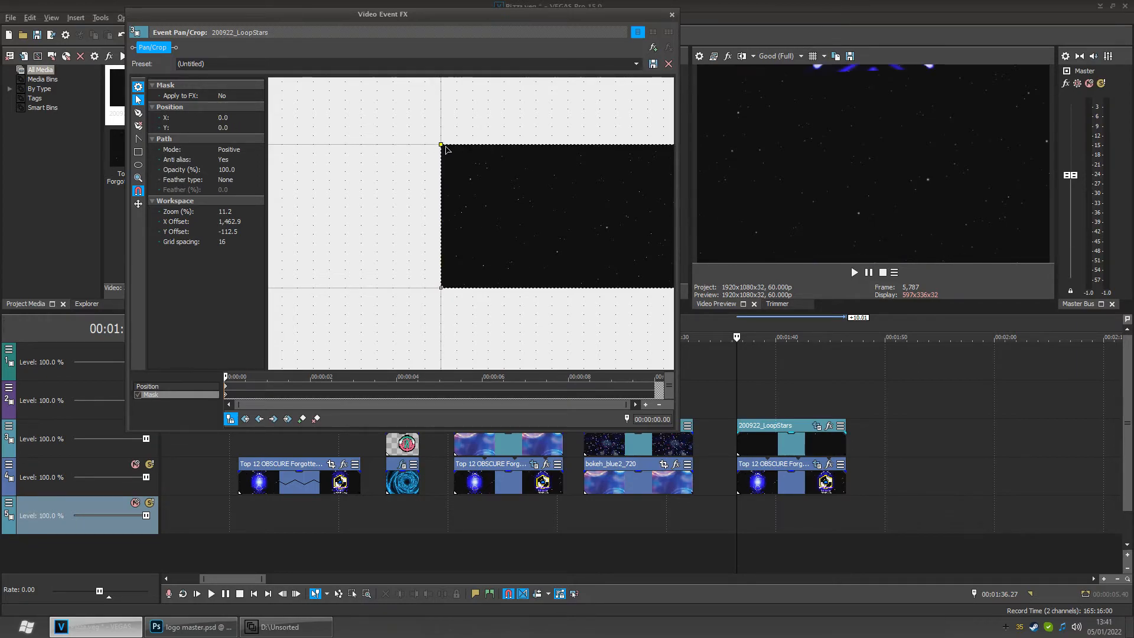
scroll(490, 202, down, 2)
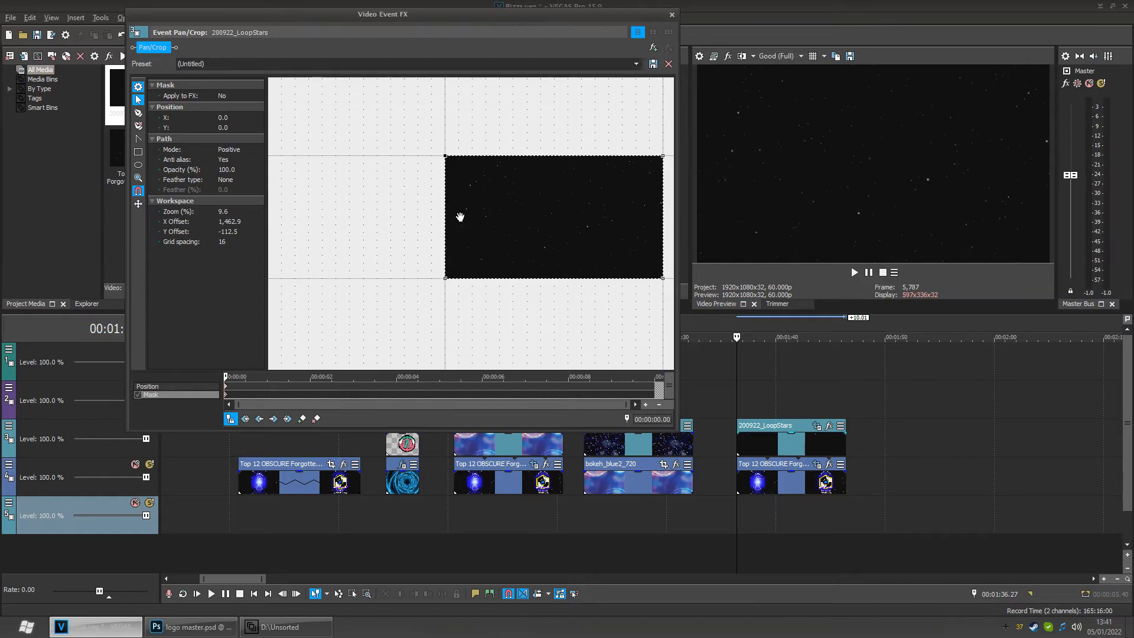
- Drag the mask's four corner points inward to inset it slightly from the frame edges
drag(447, 219, 362, 225)
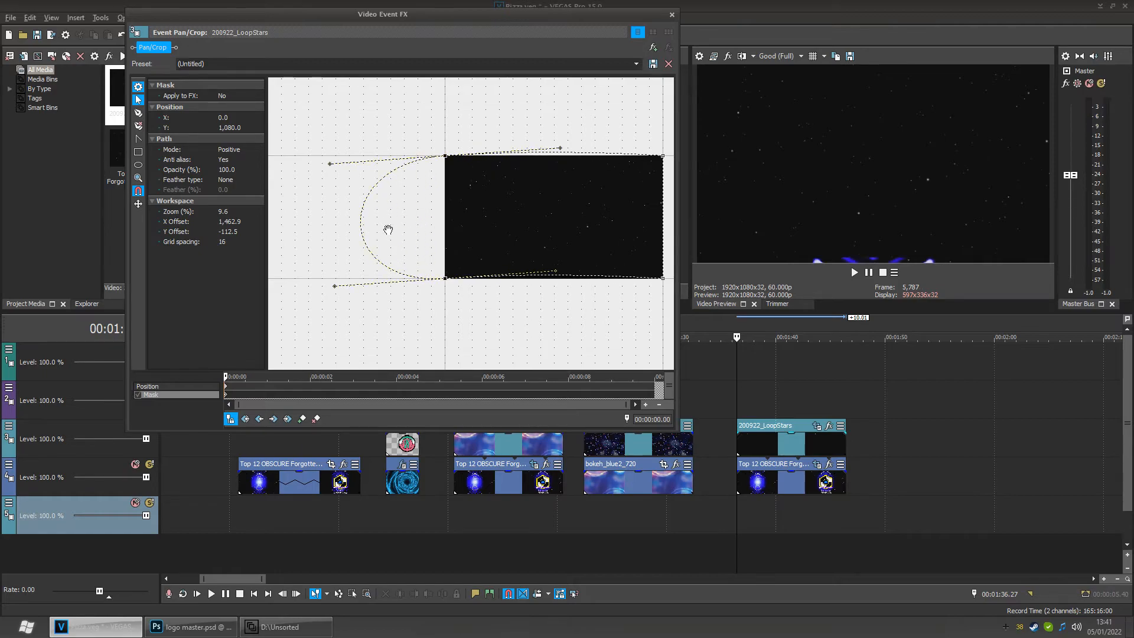
key(ctrl+z)
click(449, 158)
drag(450, 159, 459, 169)
drag(445, 279, 456, 273)
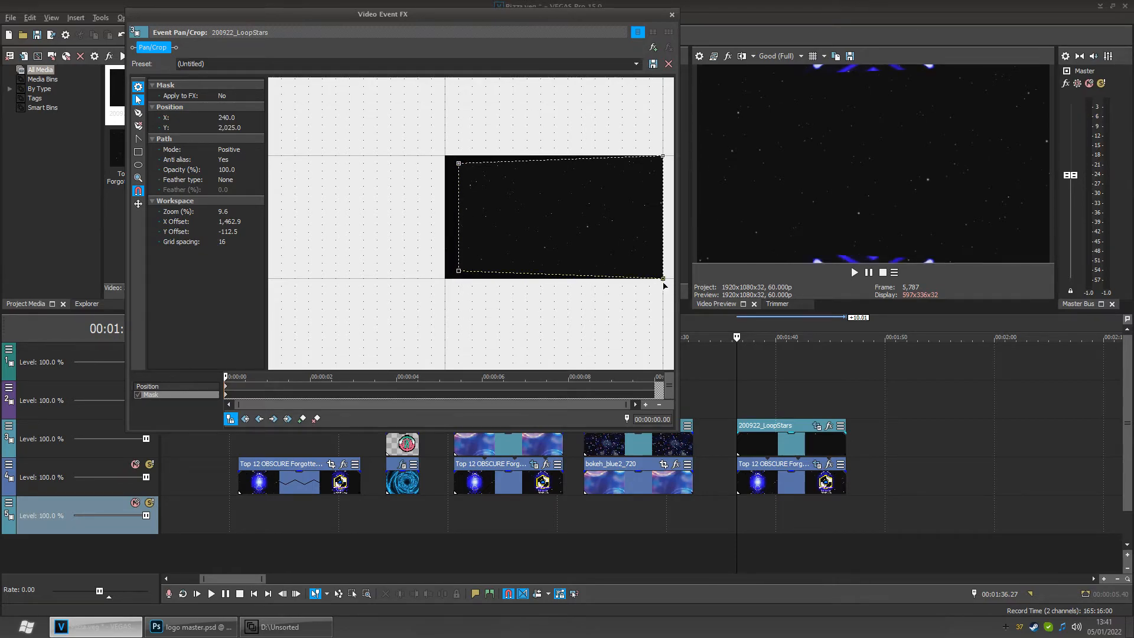
drag(662, 280, 657, 273)
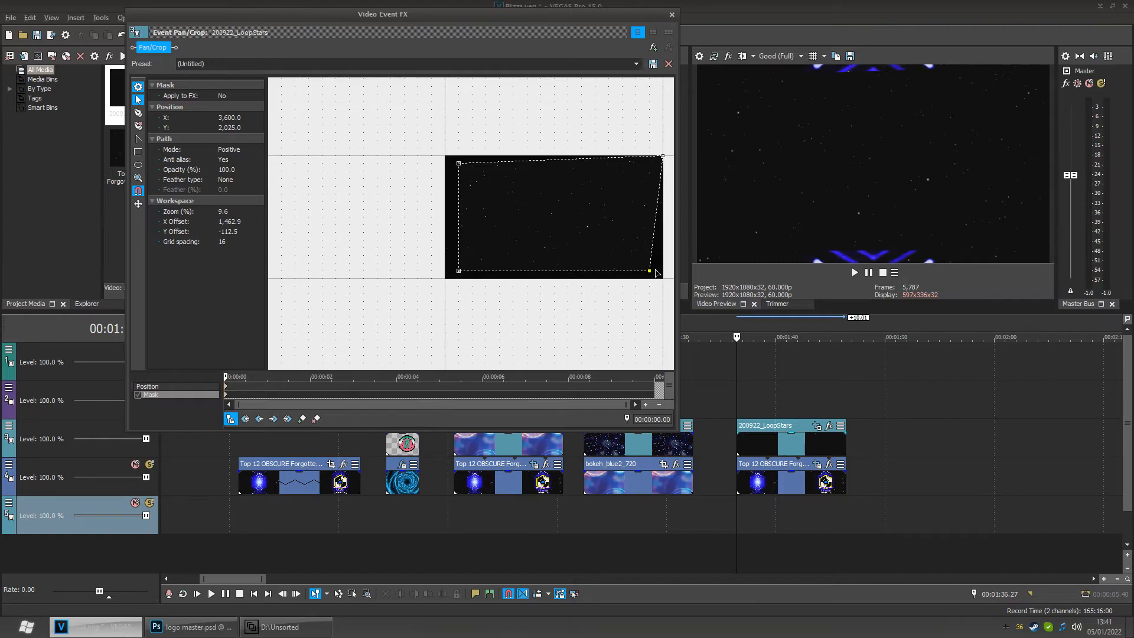
drag(663, 158, 652, 170)
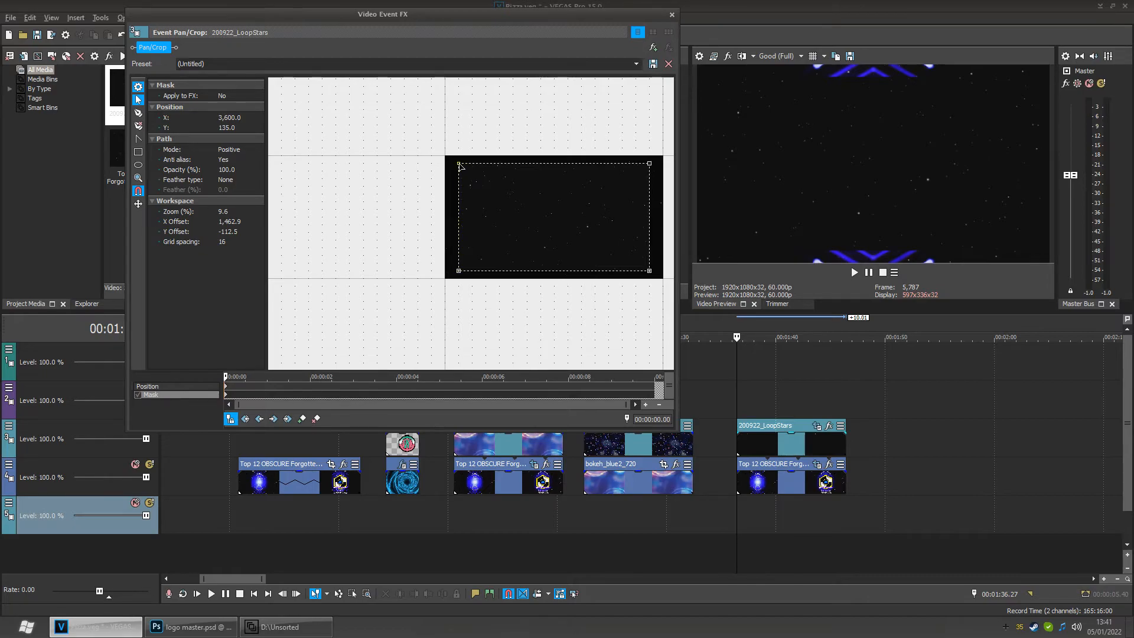
- Move the mask's corner points to form a narrower rectangle centred in the frame
drag(461, 167, 506, 169)
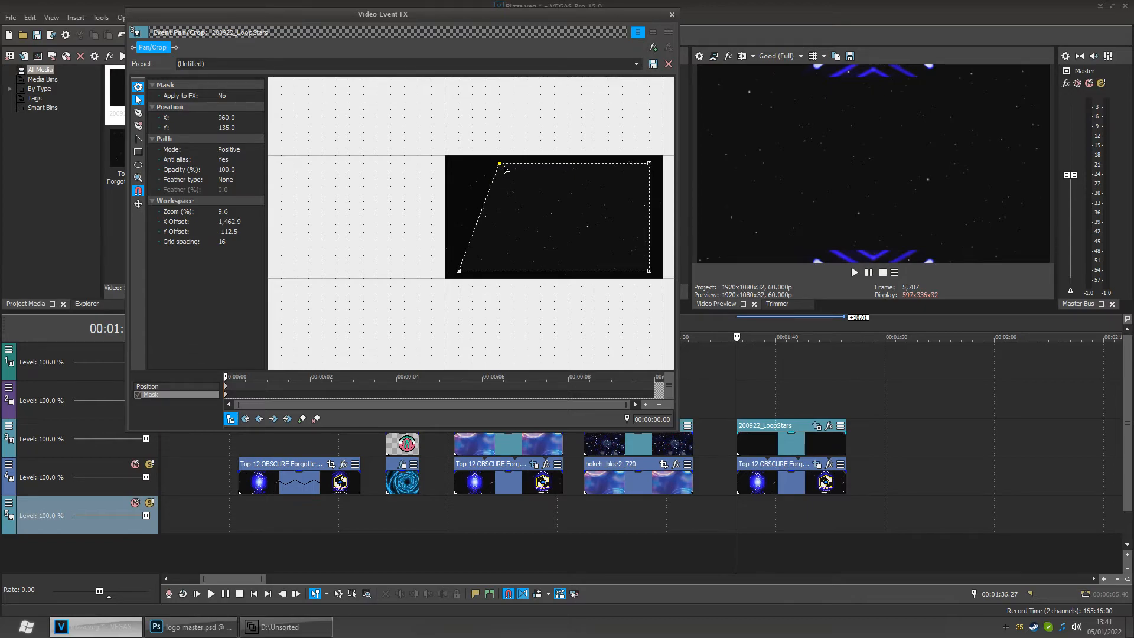
drag(460, 275, 500, 273)
drag(603, 212, 592, 212)
click(639, 166)
drag(640, 167, 626, 168)
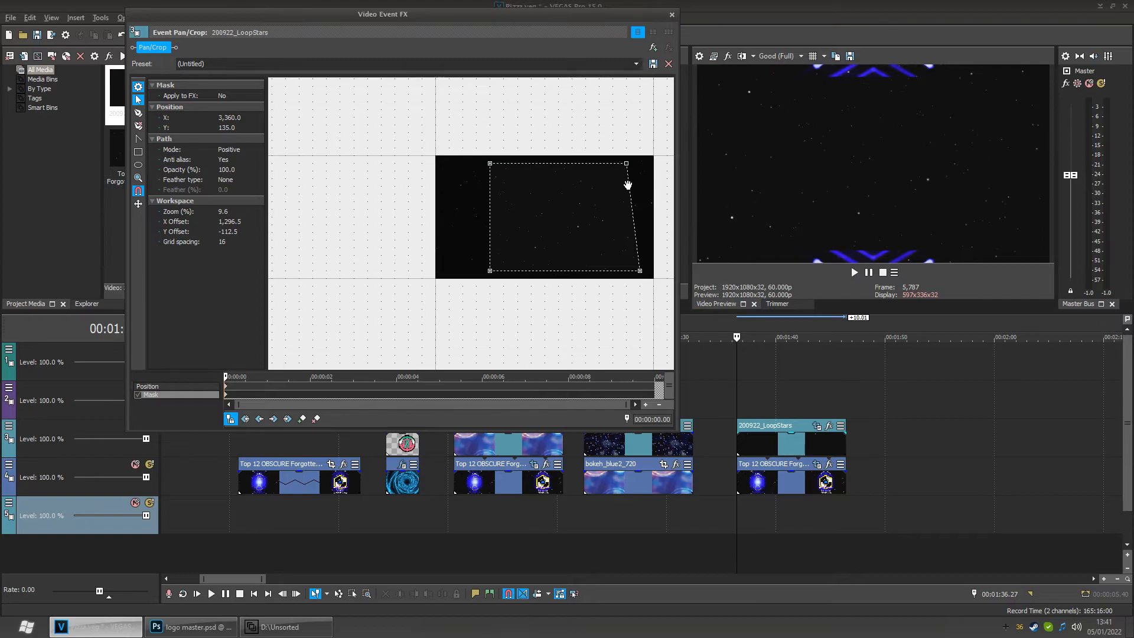
drag(626, 167, 613, 168)
drag(639, 271, 613, 271)
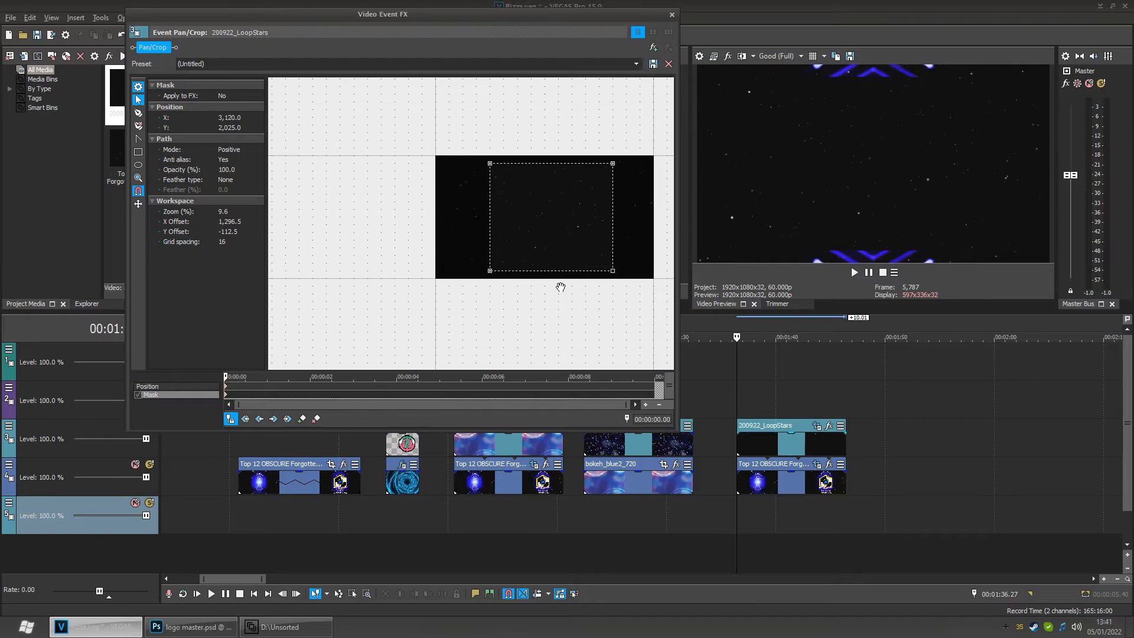
drag(487, 273, 480, 274)
drag(490, 165, 476, 165)
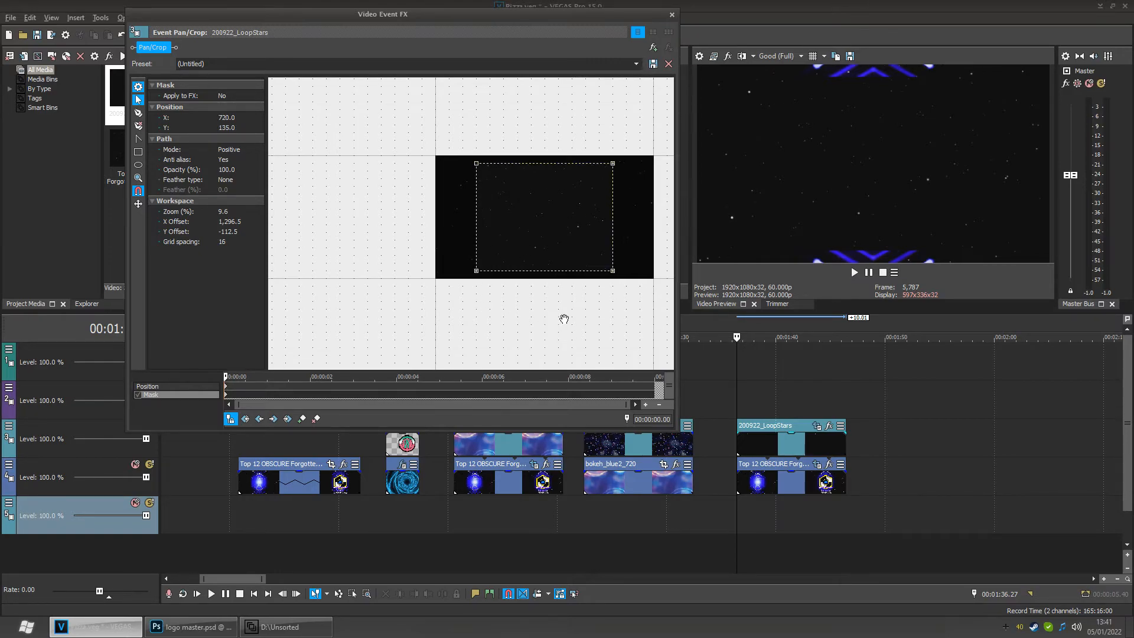
- Set the mask mode to Negative and scrub the timeline to preview the result
click(231, 151)
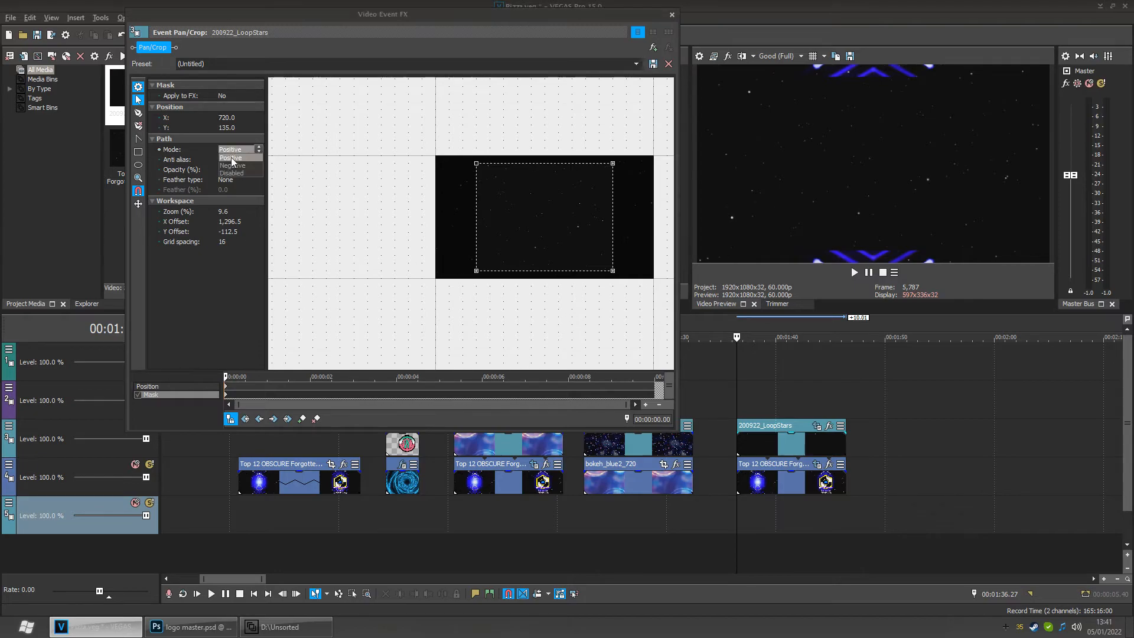
click(235, 169)
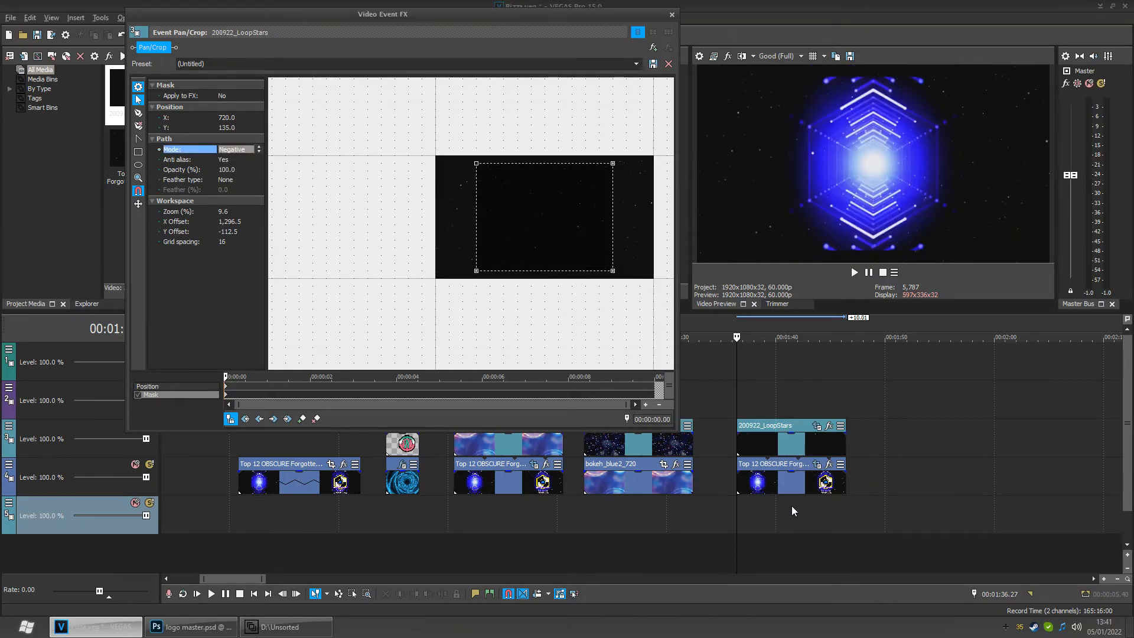
mouse_move(735, 514)
mouse_down()
mouse_move(834, 518)
mouse_move(733, 510)
mouse_move(754, 508)
mouse_up()
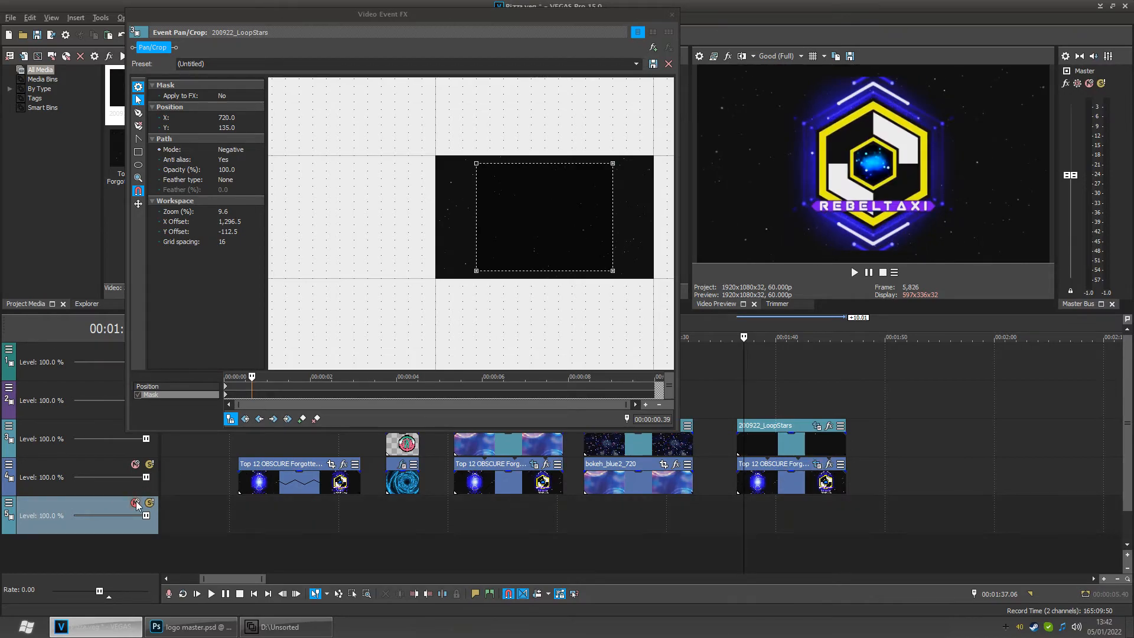
- Toggle the lower track's mute and scrub through the LoopStars section to preview it
click(134, 463)
click(135, 464)
click(134, 464)
click(135, 464)
drag(752, 516, 776, 489)
click(776, 489)
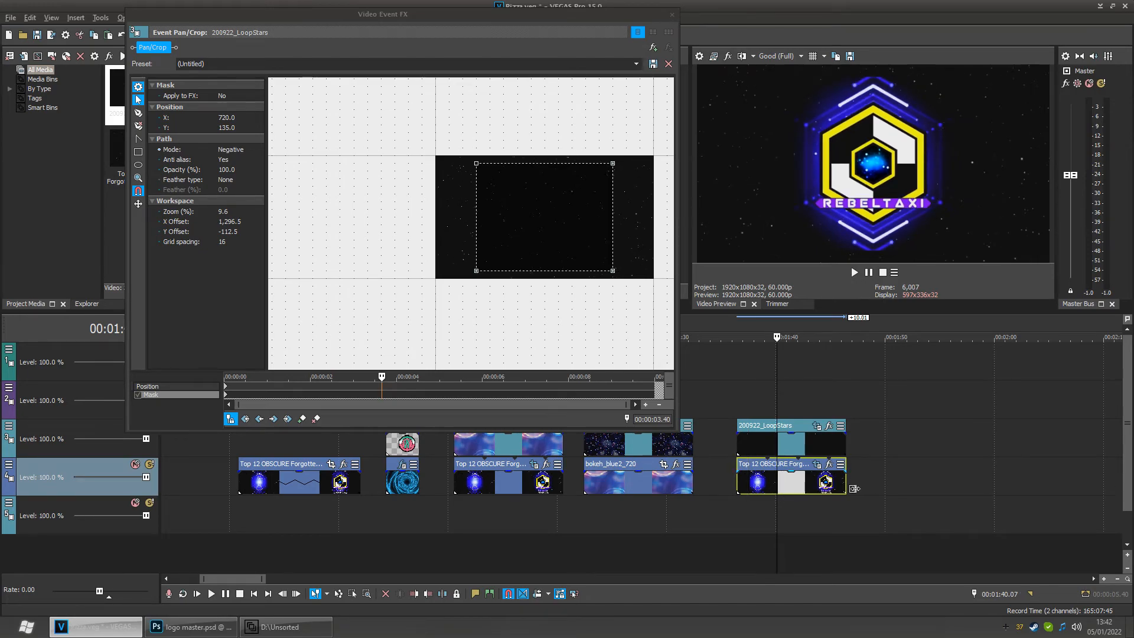
- Delete the Top 12 OBSCURE event beneath the LoopStars event and close the Pan/Crop window
click(851, 489)
click(814, 486)
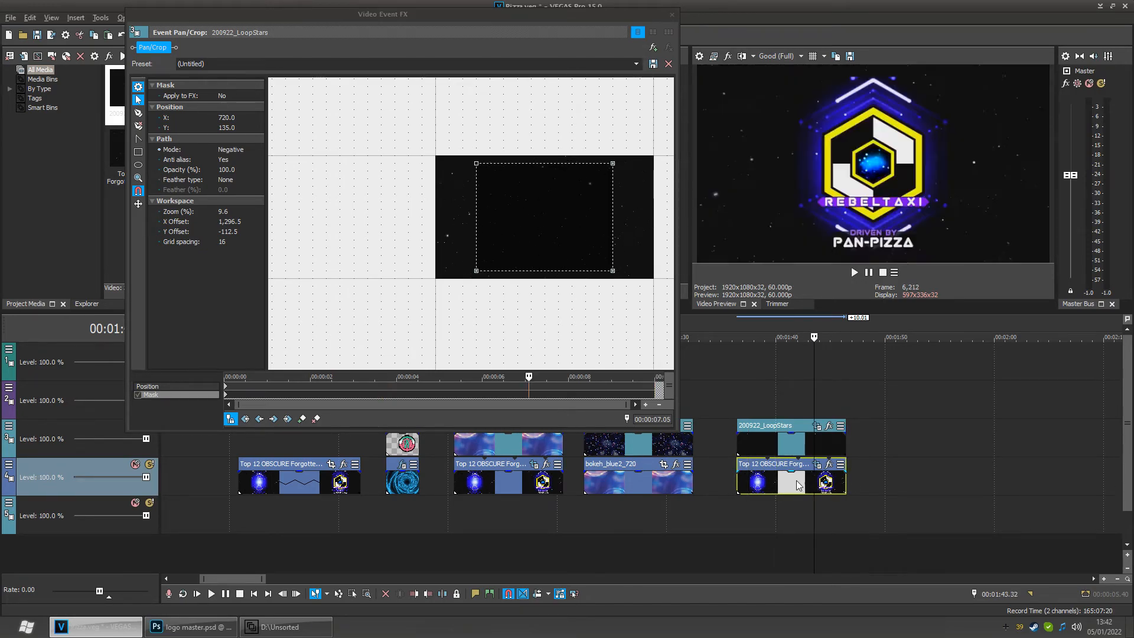
click(778, 485)
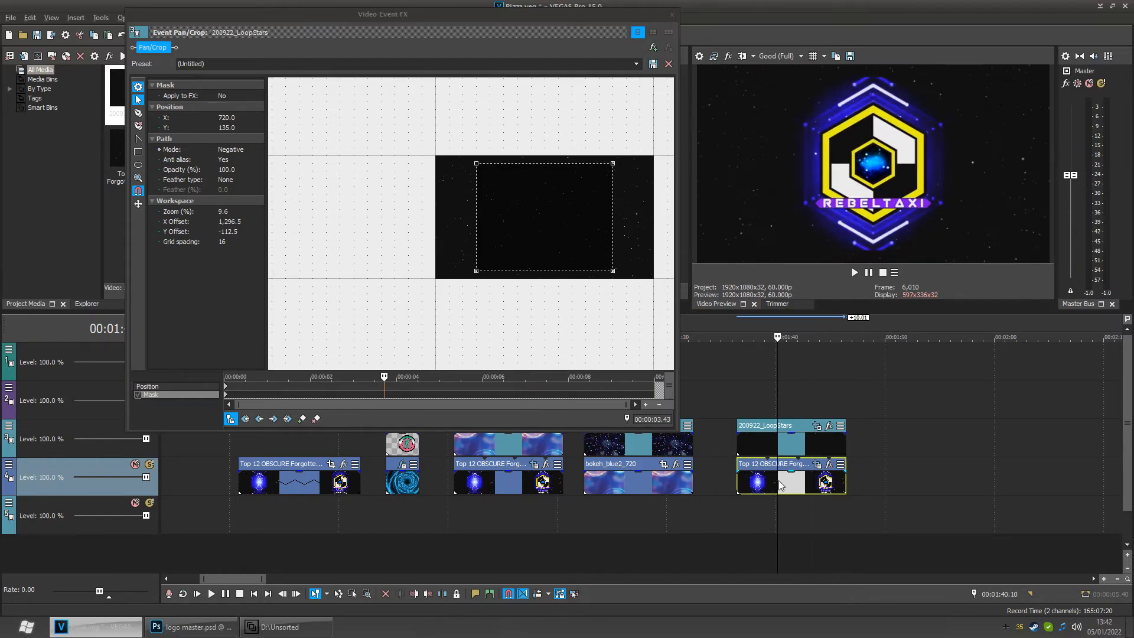
key(Delete)
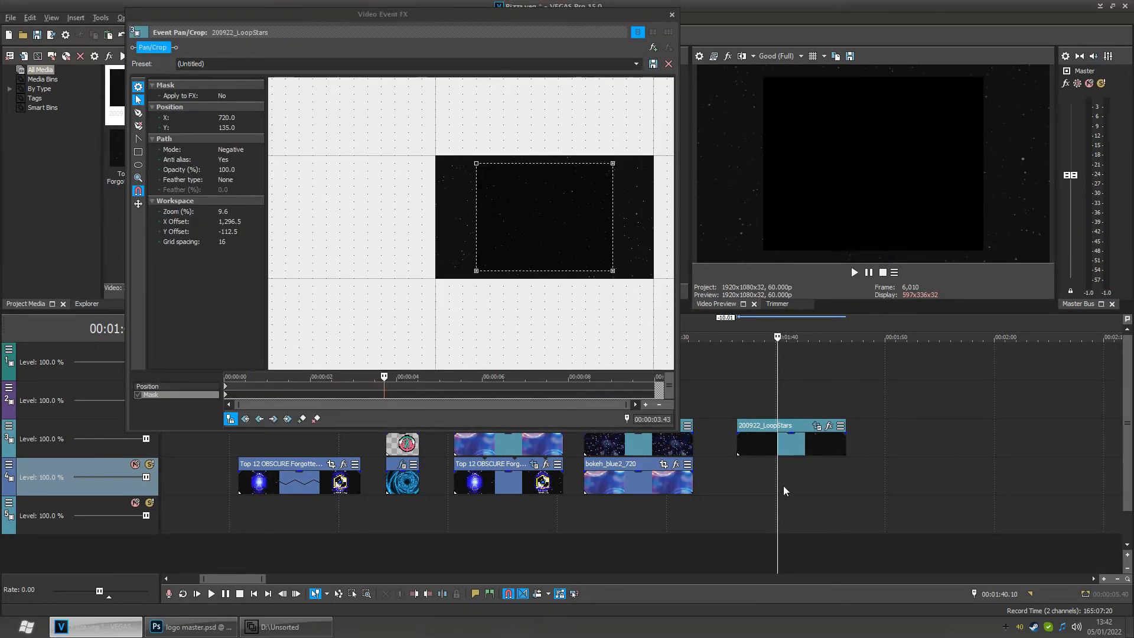
drag(778, 497, 747, 498)
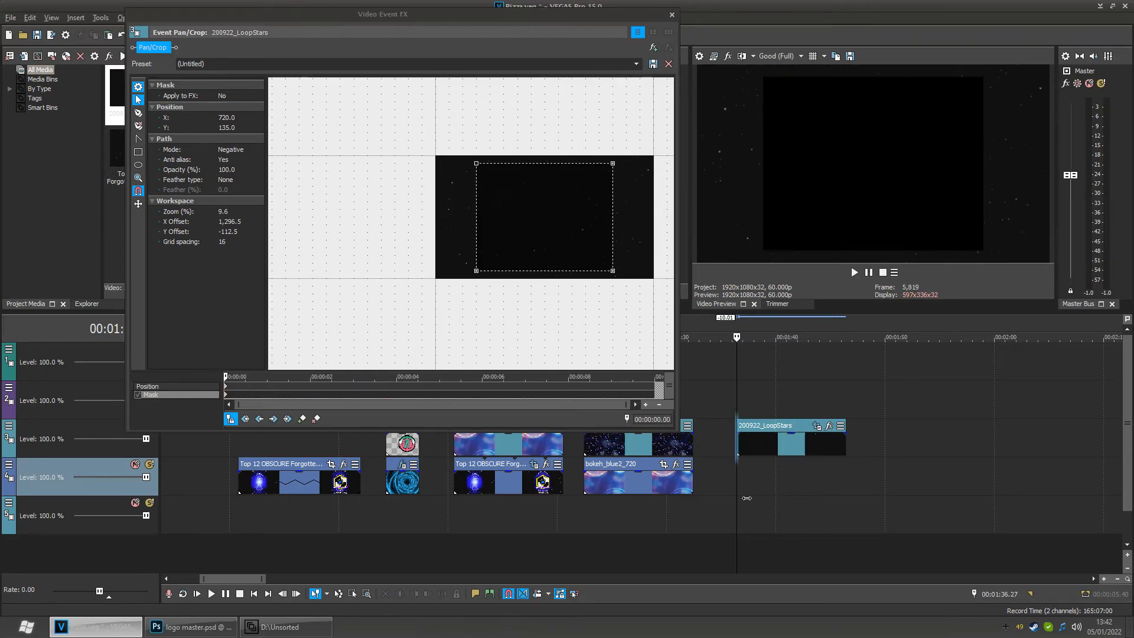
click(672, 14)
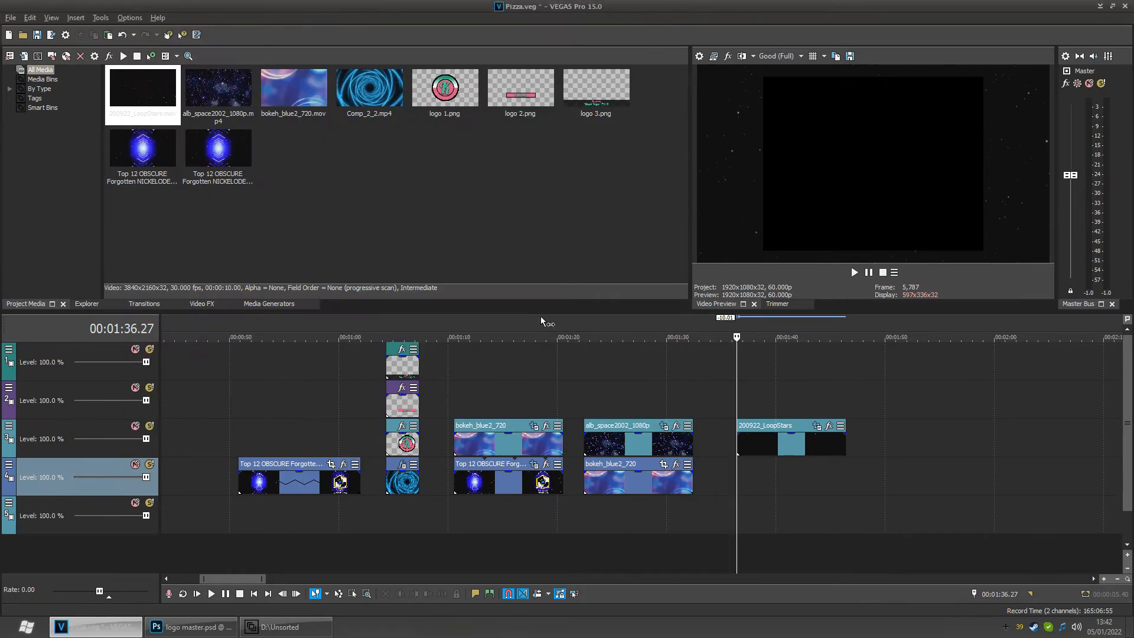
- Zoom out the timeline and scrub through the project's opening events
scroll(594, 448, down, 4)
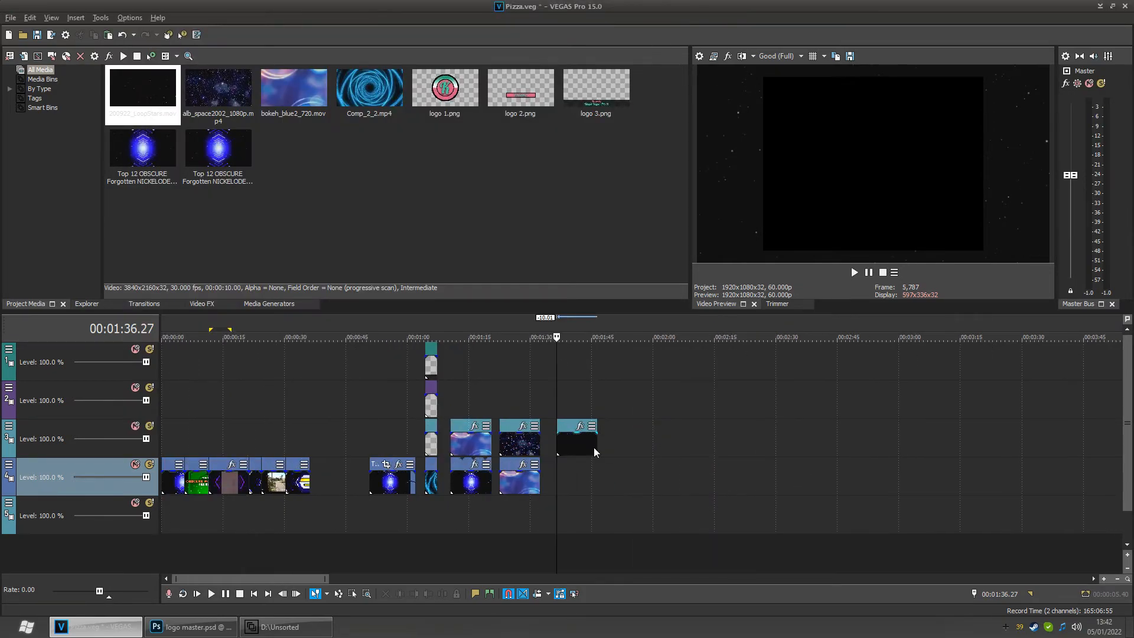
click(390, 486)
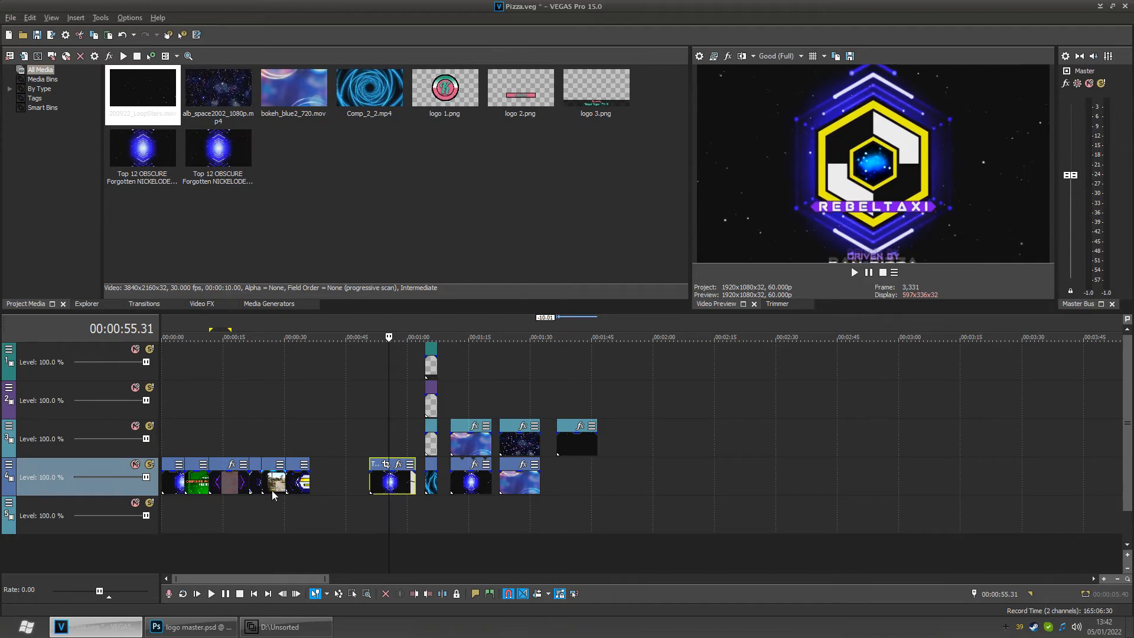
click(194, 502)
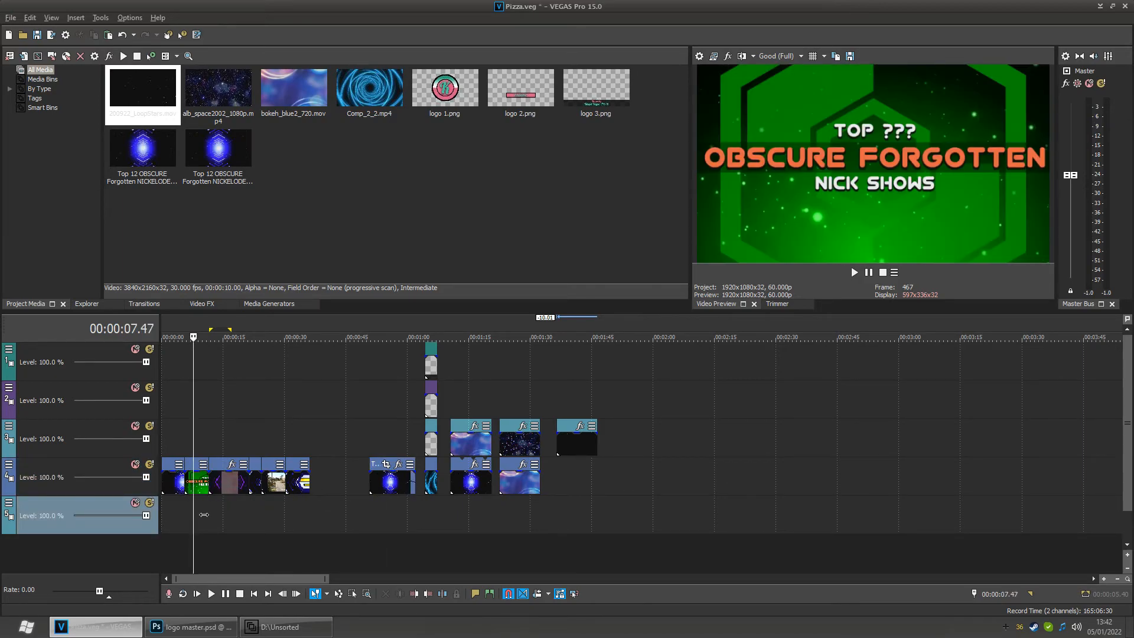
mouse_move(202, 514)
mouse_down()
mouse_move(328, 517)
mouse_move(204, 521)
mouse_up()
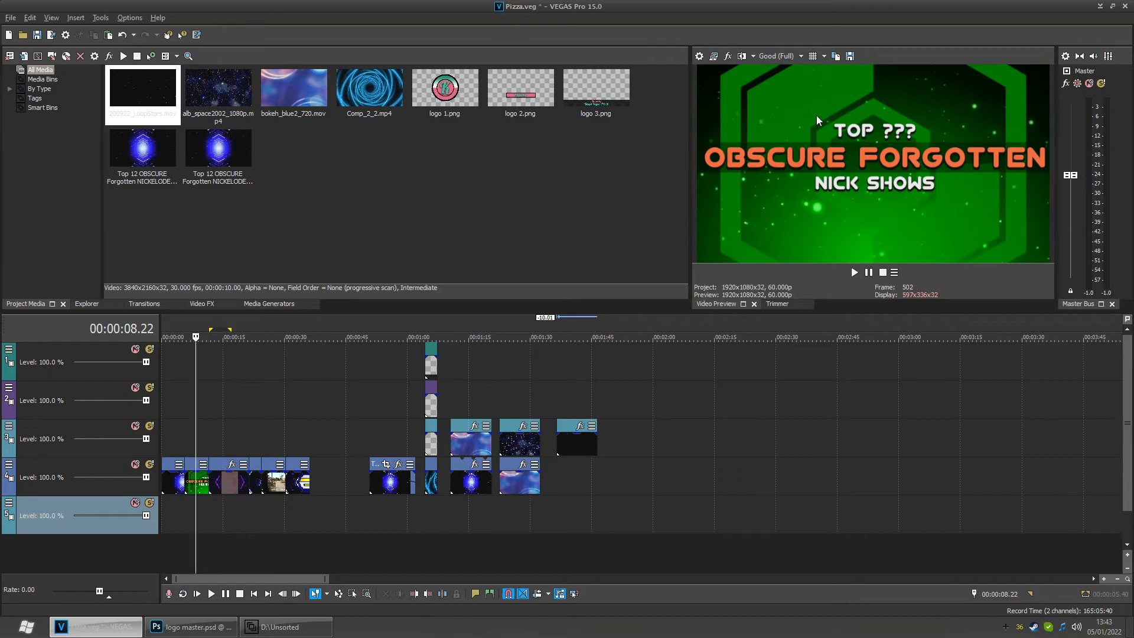
- Switch to Photoshop and hide the Background block and all layers above it, plus the Original layer
click(192, 627)
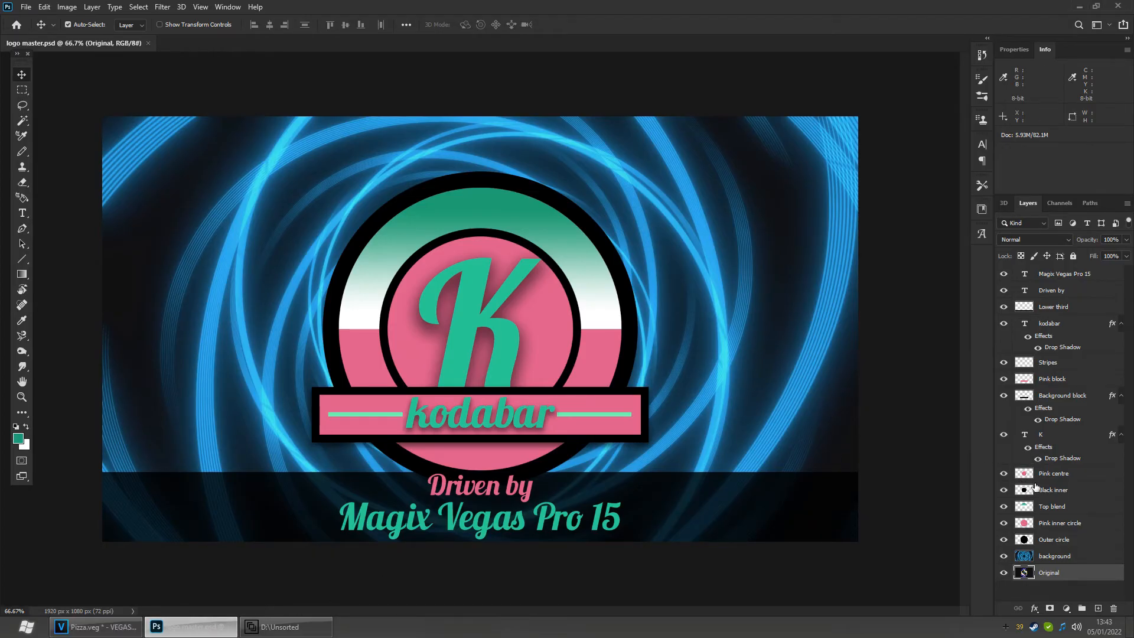
click(1075, 397)
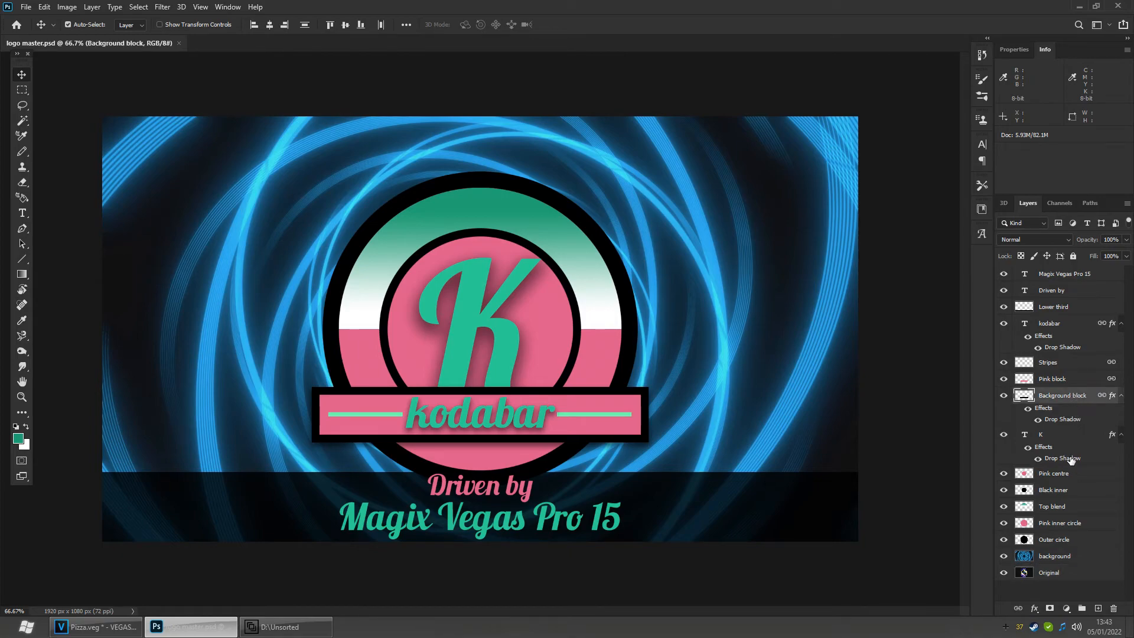
click(1070, 478)
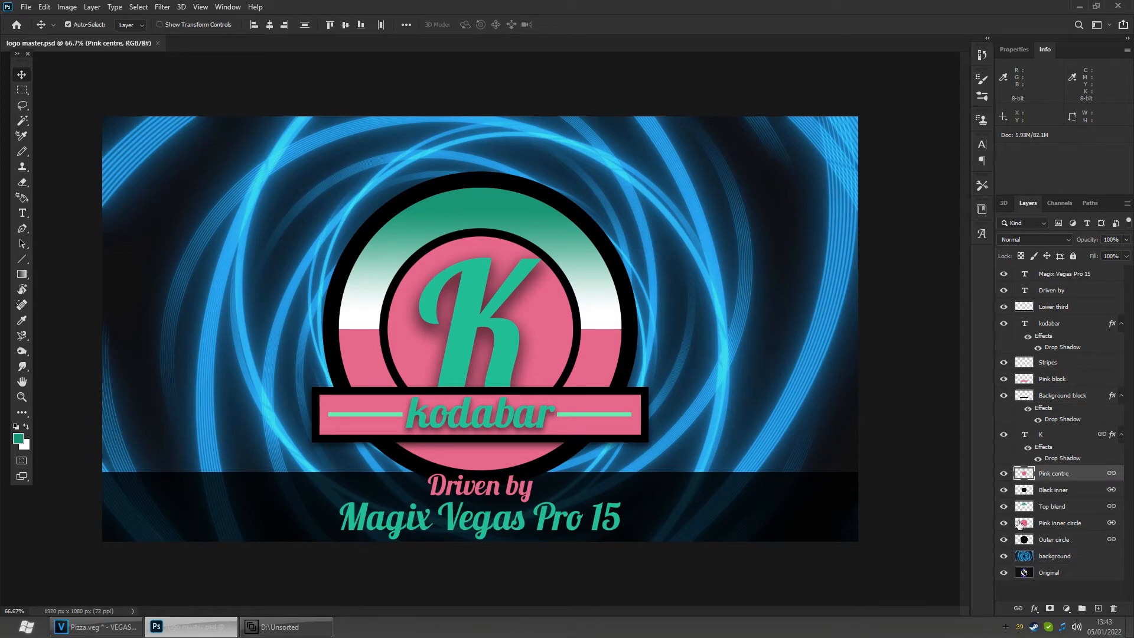
drag(1004, 396, 1004, 274)
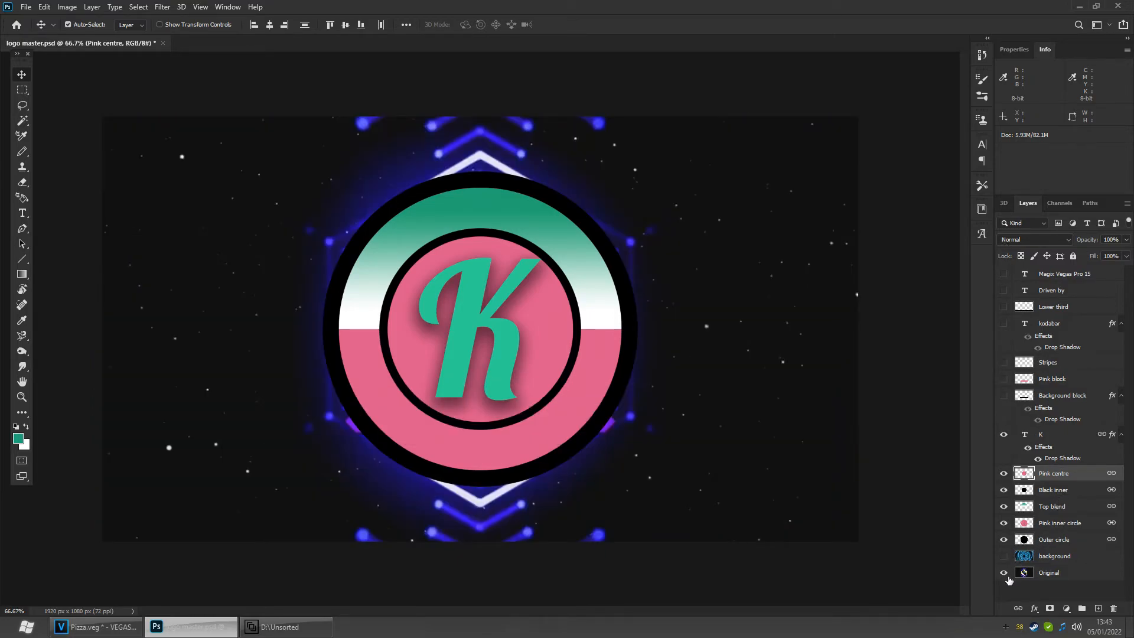
click(1006, 572)
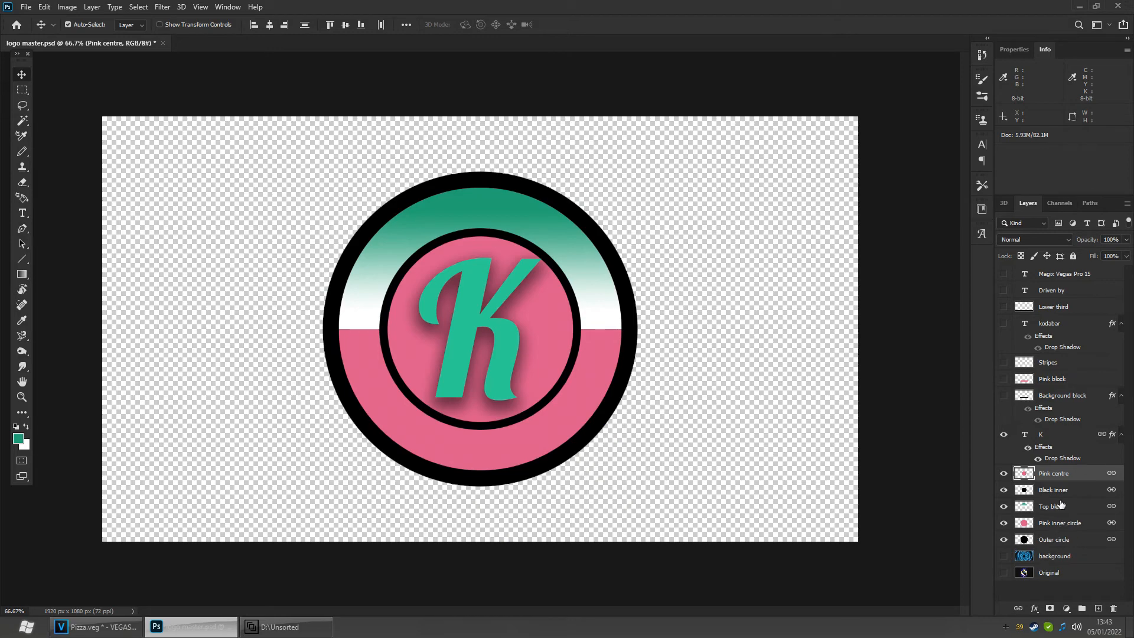
- Merge the Pink centre through Outer circle layers into a single layer
shift+click(1062, 541)
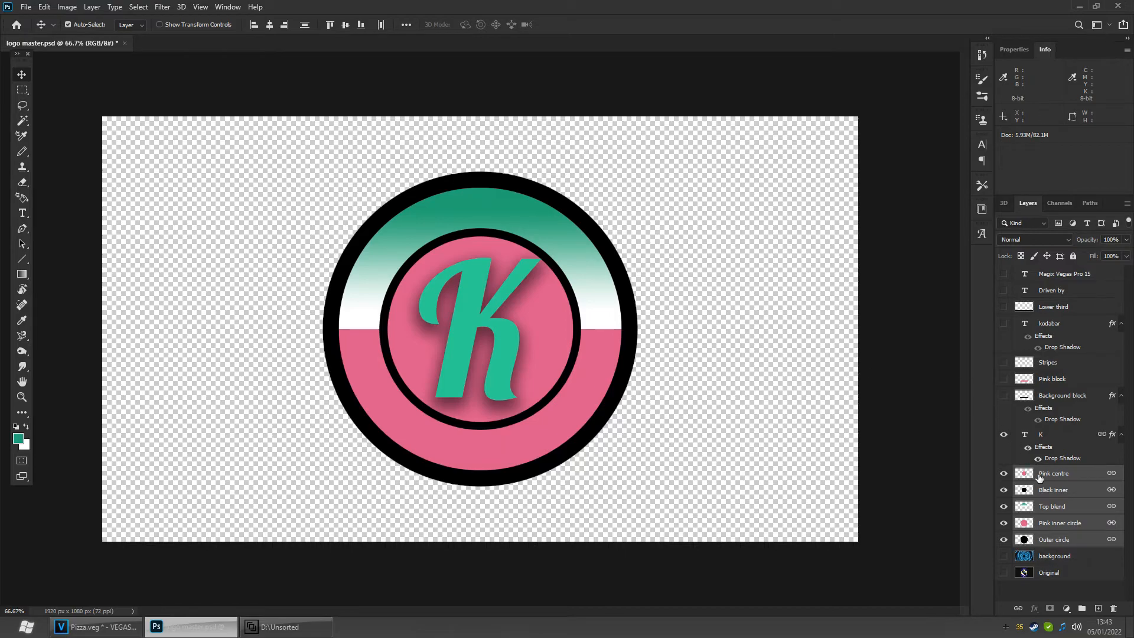
click(1072, 480)
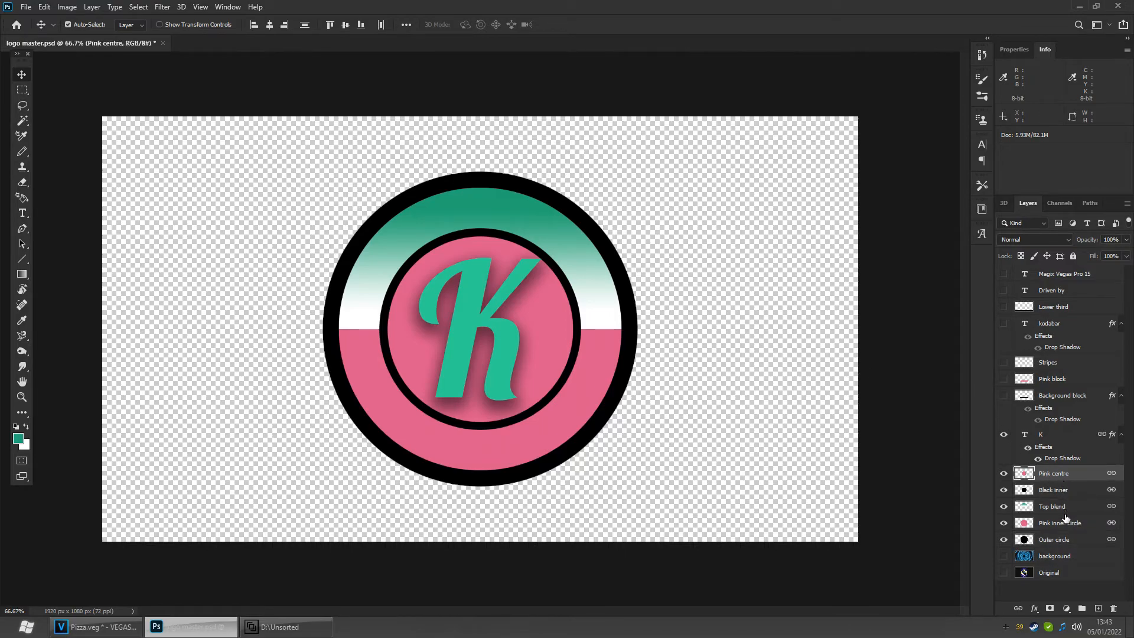
shift+click(1065, 540)
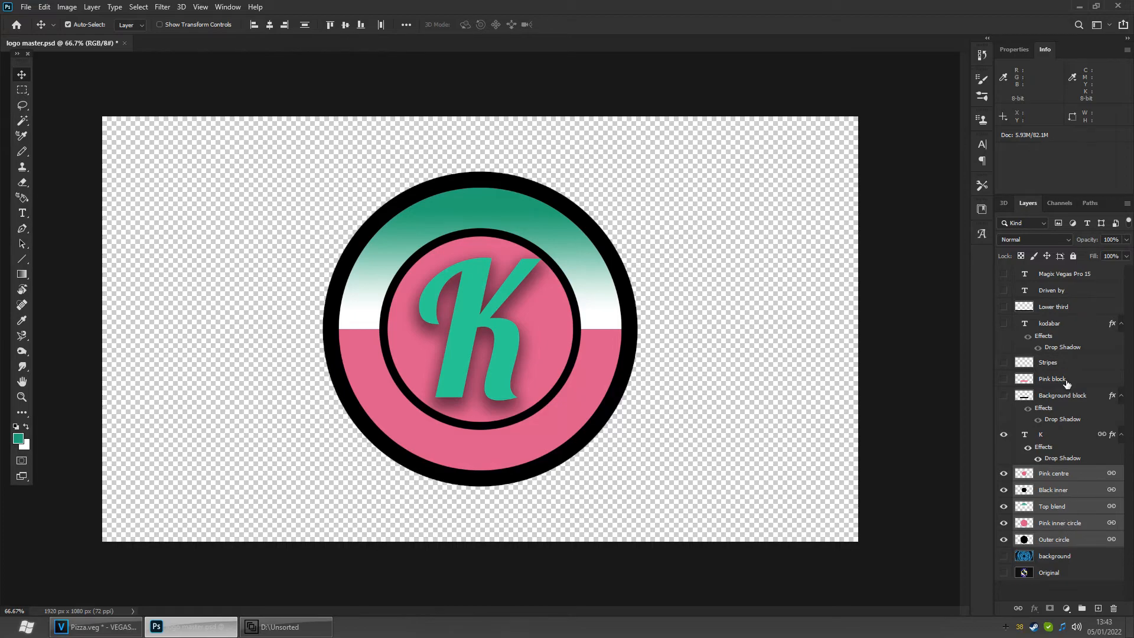
key(ctrl+e)
key(ctrl)
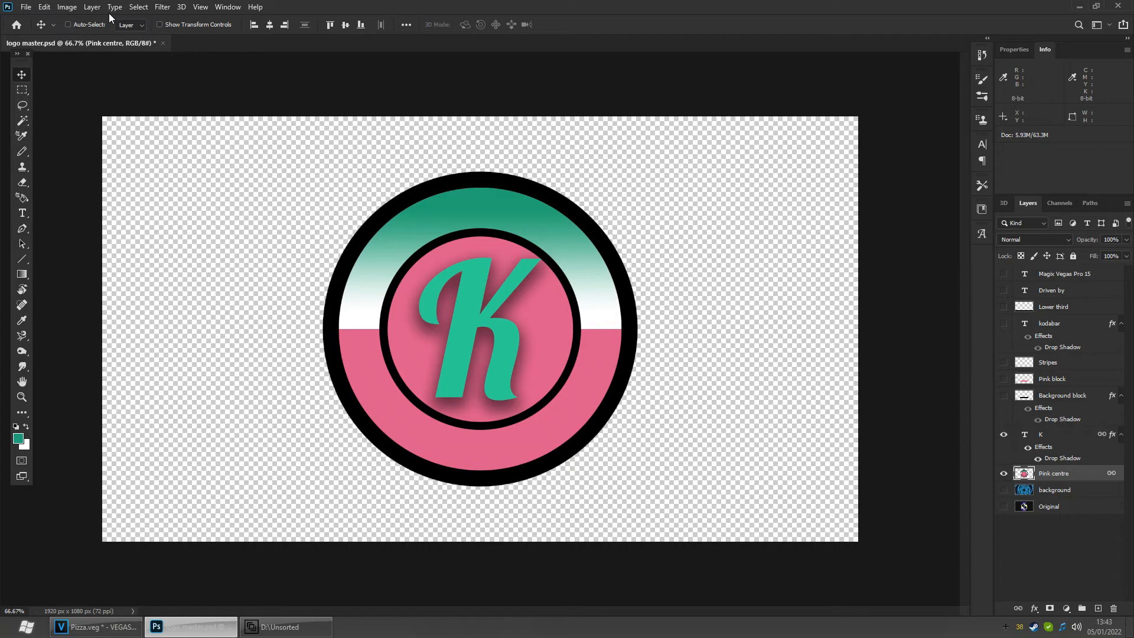
- Colorize the merged logo layer with Hue/Saturation, setting hue to 157 and raising the saturation
key(ctrl+u)
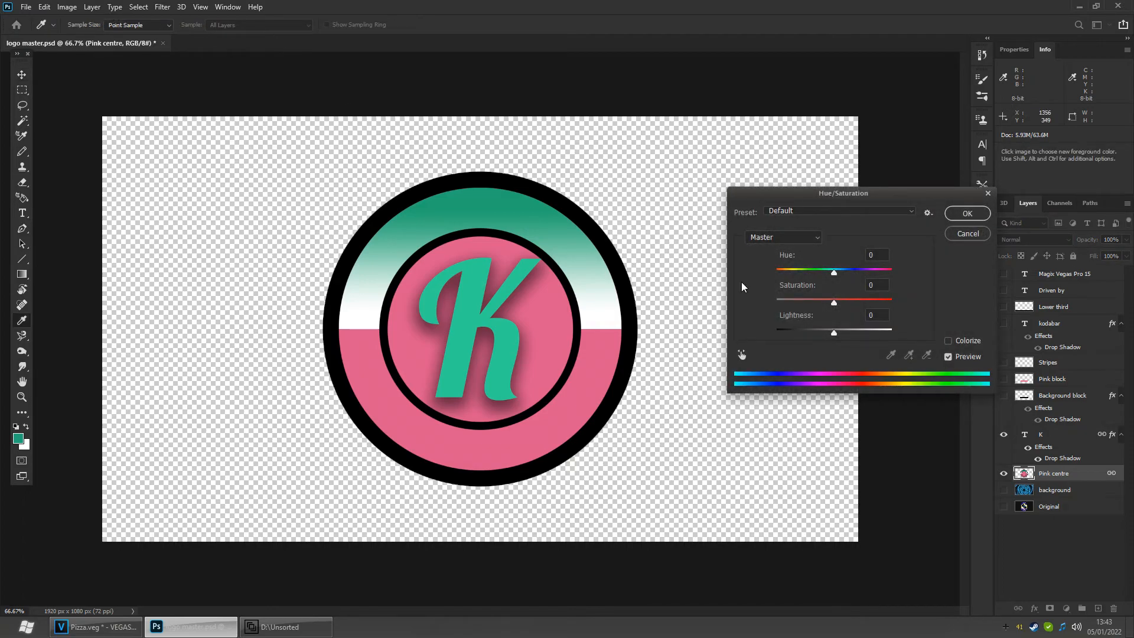
click(948, 342)
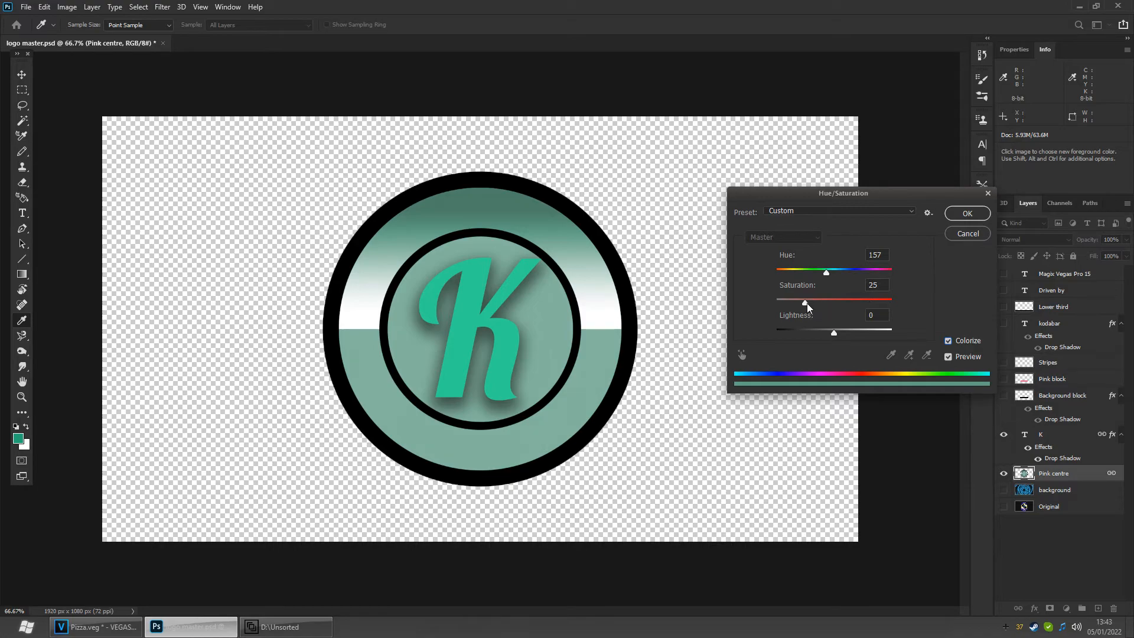
drag(807, 303, 836, 307)
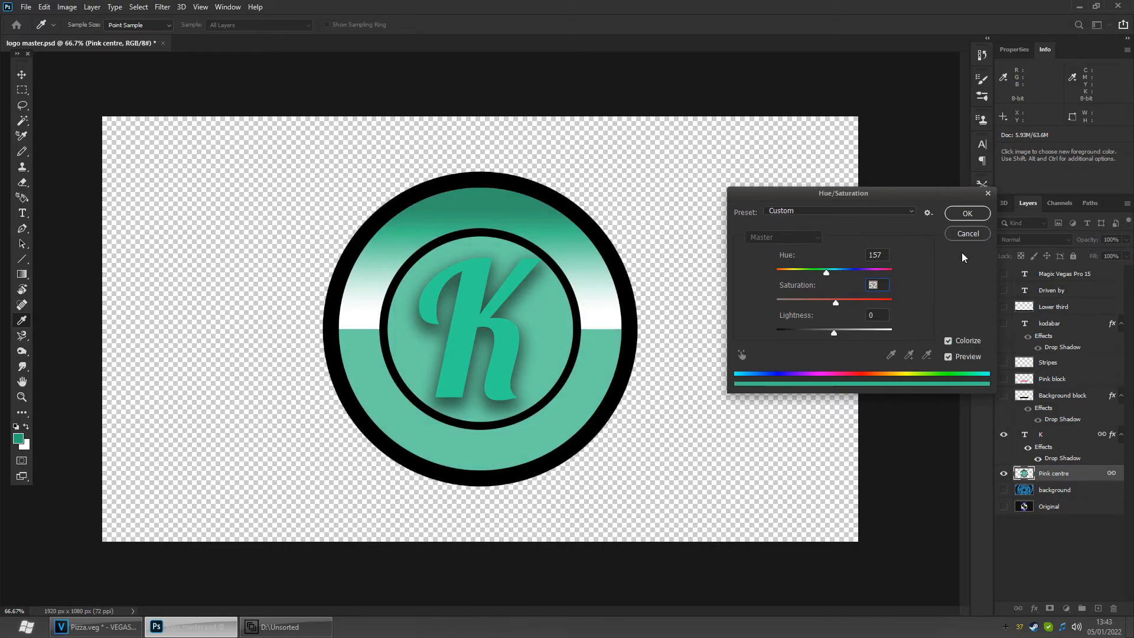
click(968, 213)
- Apply another Hue/Saturation adjustment to the merged logo layer, raising its lightness slightly
click(107, 632)
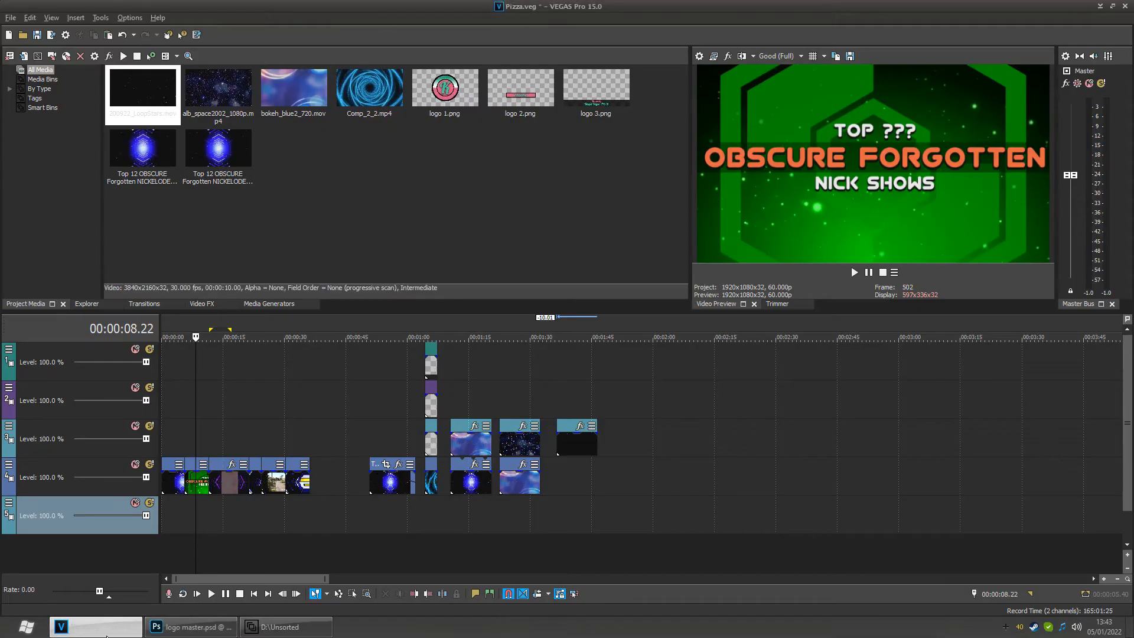
click(186, 635)
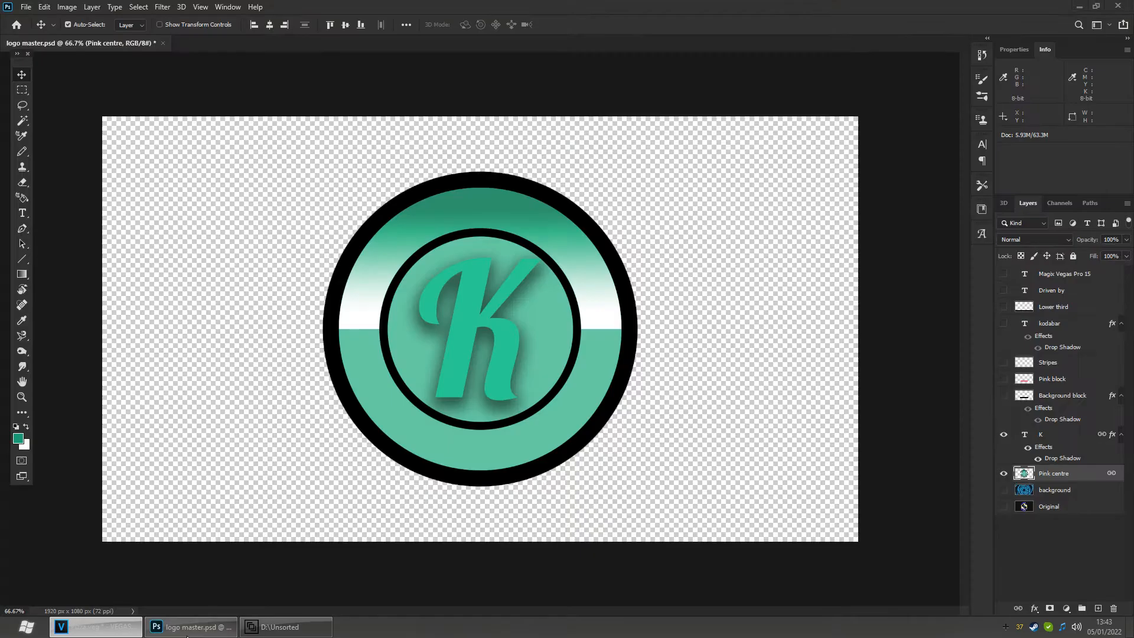
click(74, 8)
mouse_move(176, 35)
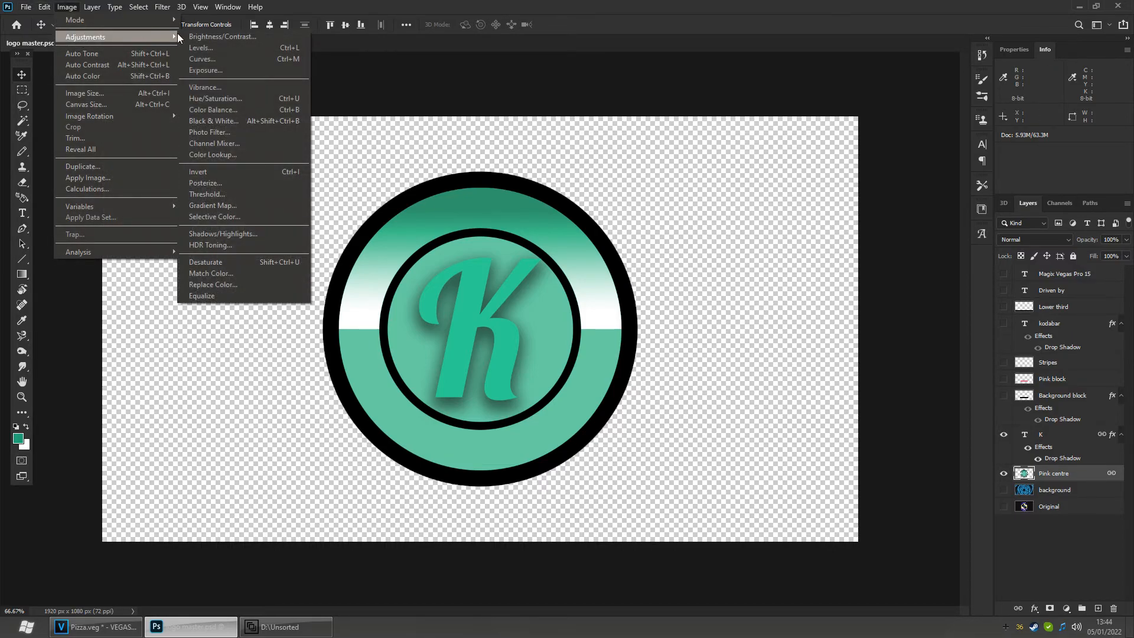
click(232, 101)
mouse_move(833, 336)
mouse_down()
mouse_move(809, 339)
mouse_move(873, 341)
mouse_move(845, 343)
mouse_up()
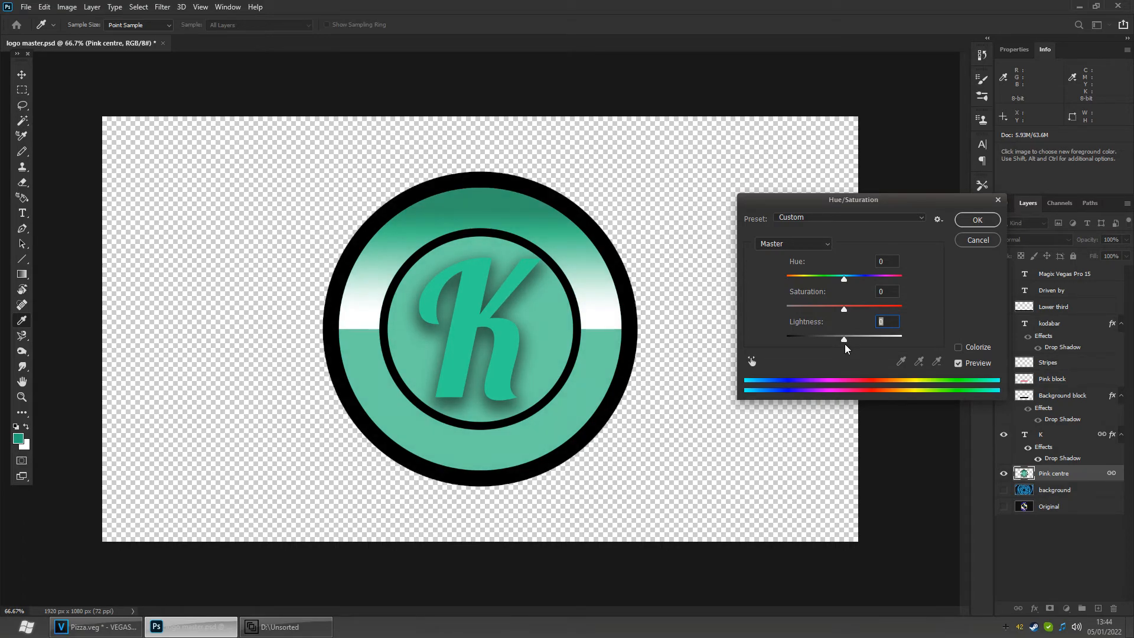
click(969, 222)
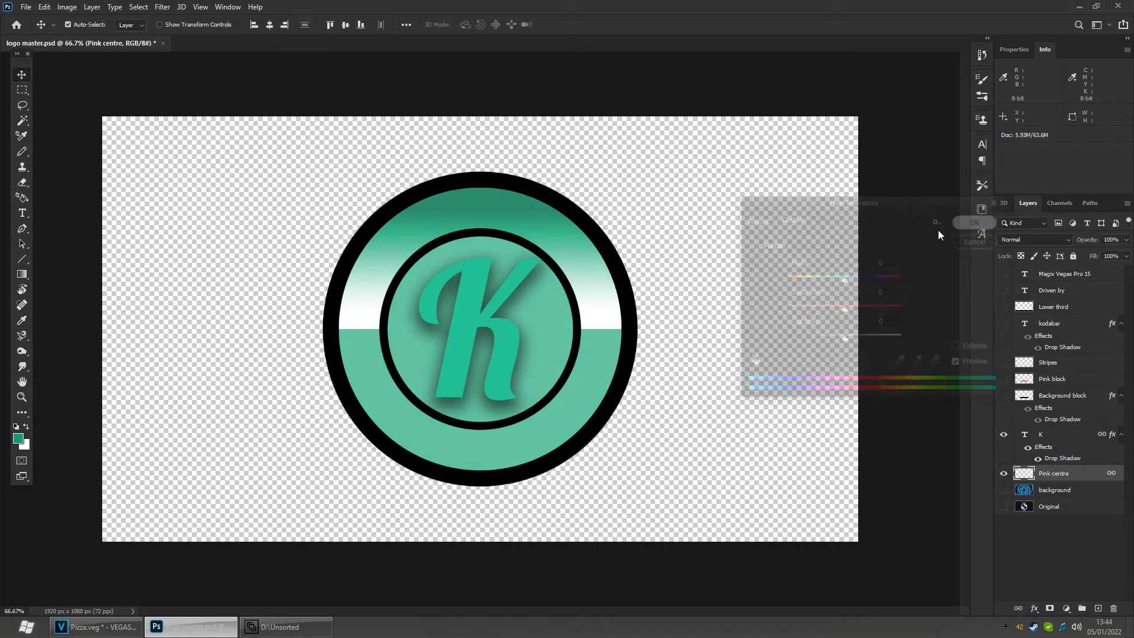
- Scale the merged logo layer up to about 192% so the circle fills the canvas
click(44, 7)
mouse_move(92, 275)
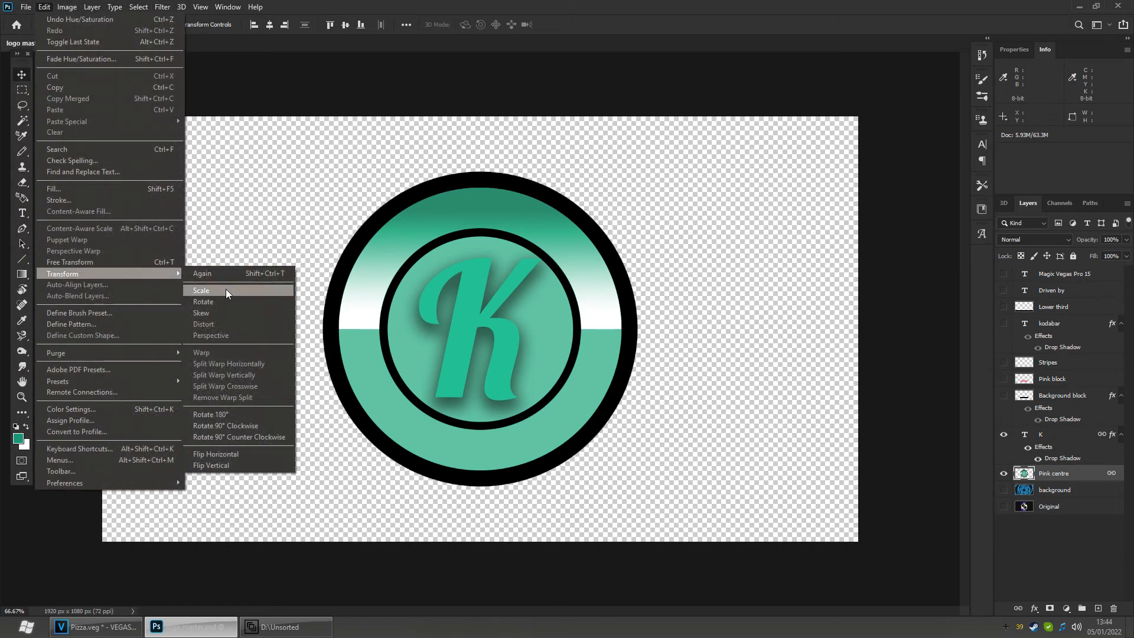
click(225, 290)
drag(490, 180, 494, 18)
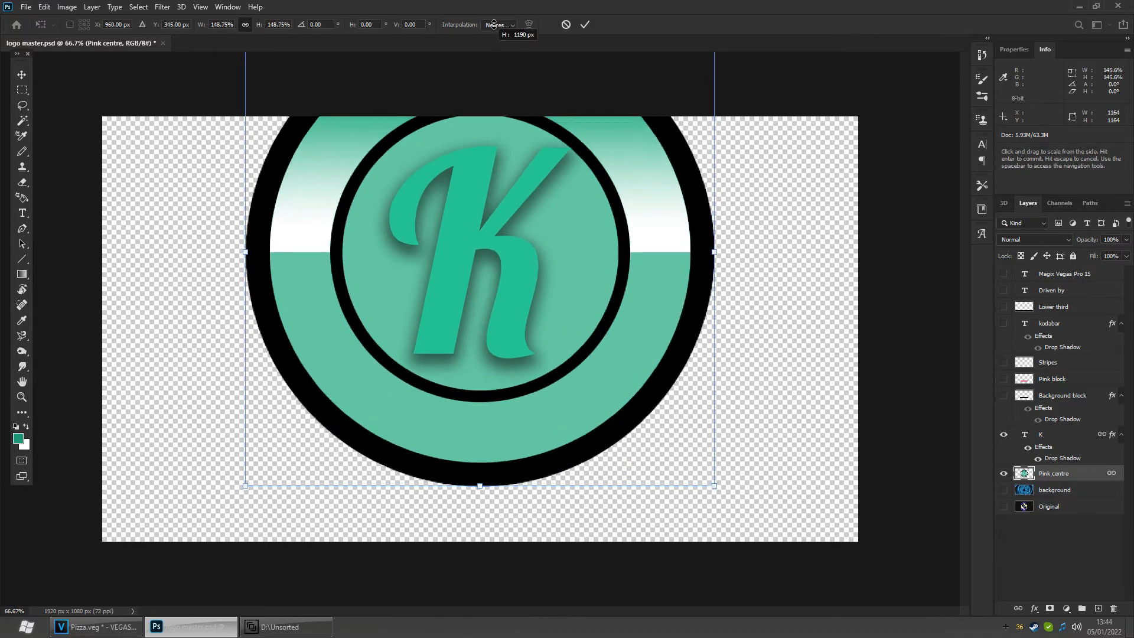
drag(486, 490, 498, 623)
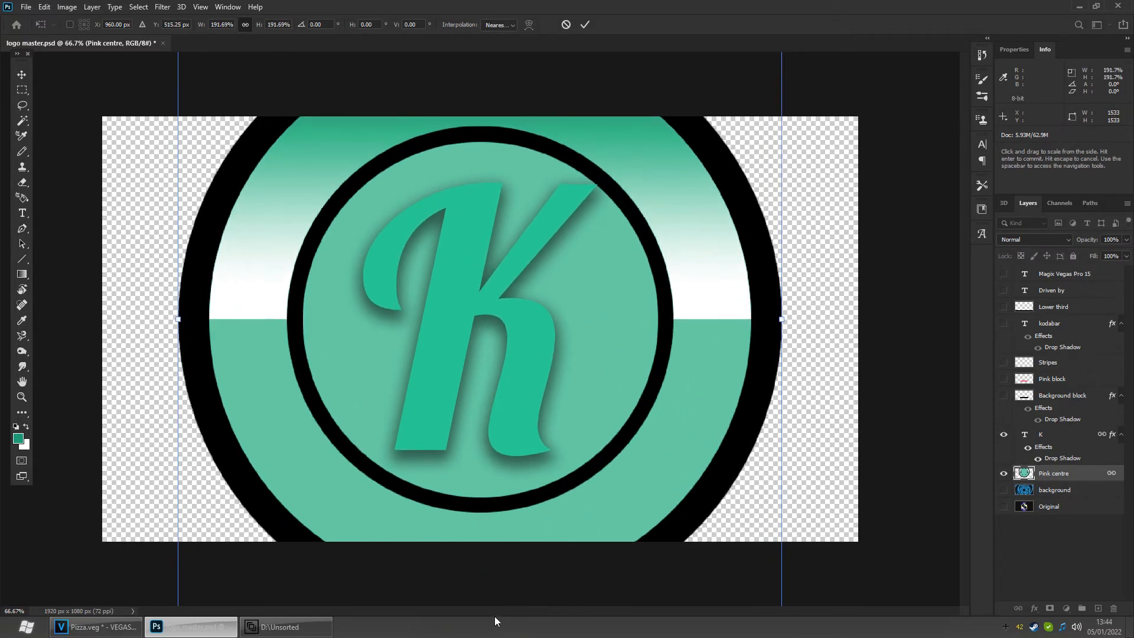
key(Return)
click(482, 334)
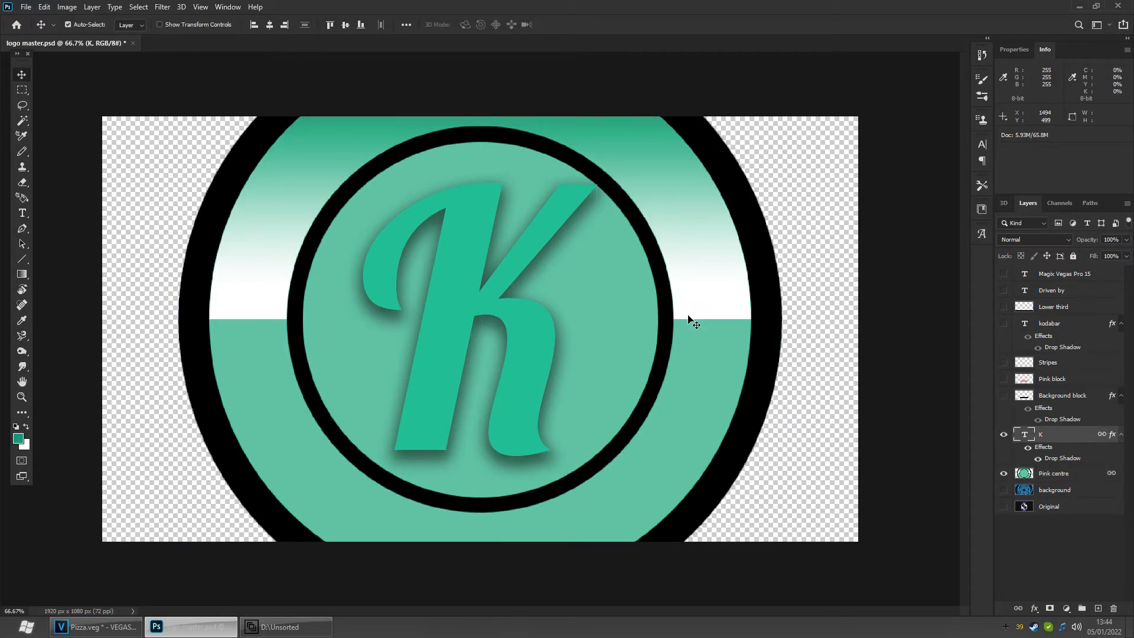
- Switch to VEGAS and delete the Top 12 OBSCURE events on the fourth track before the logo section
click(96, 626)
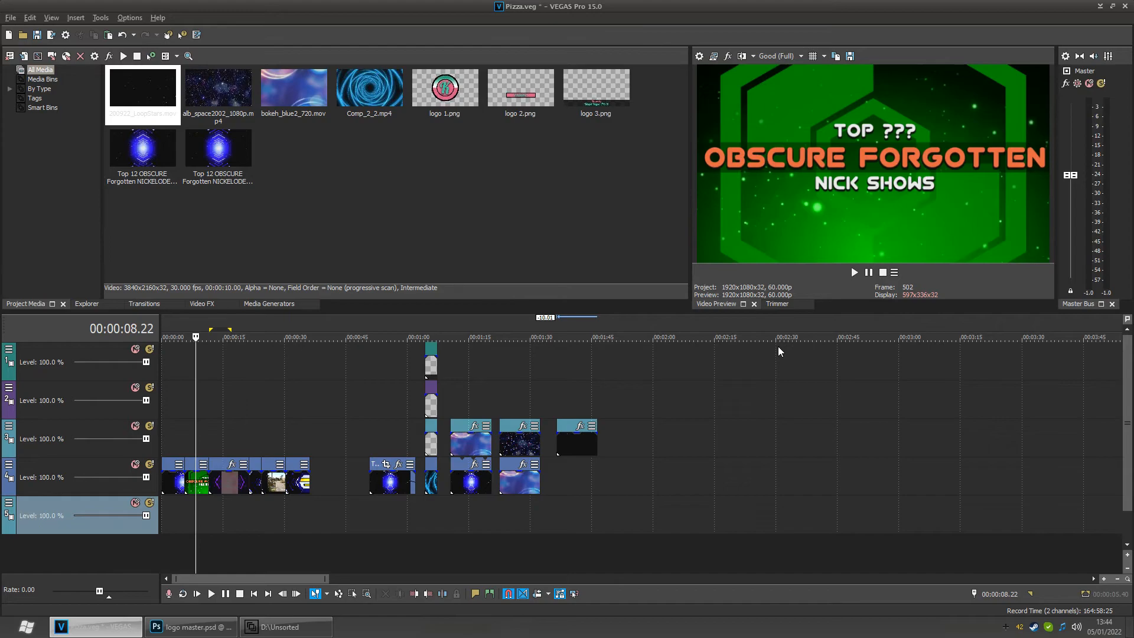
mouse_move(297, 630)
drag(203, 517, 423, 518)
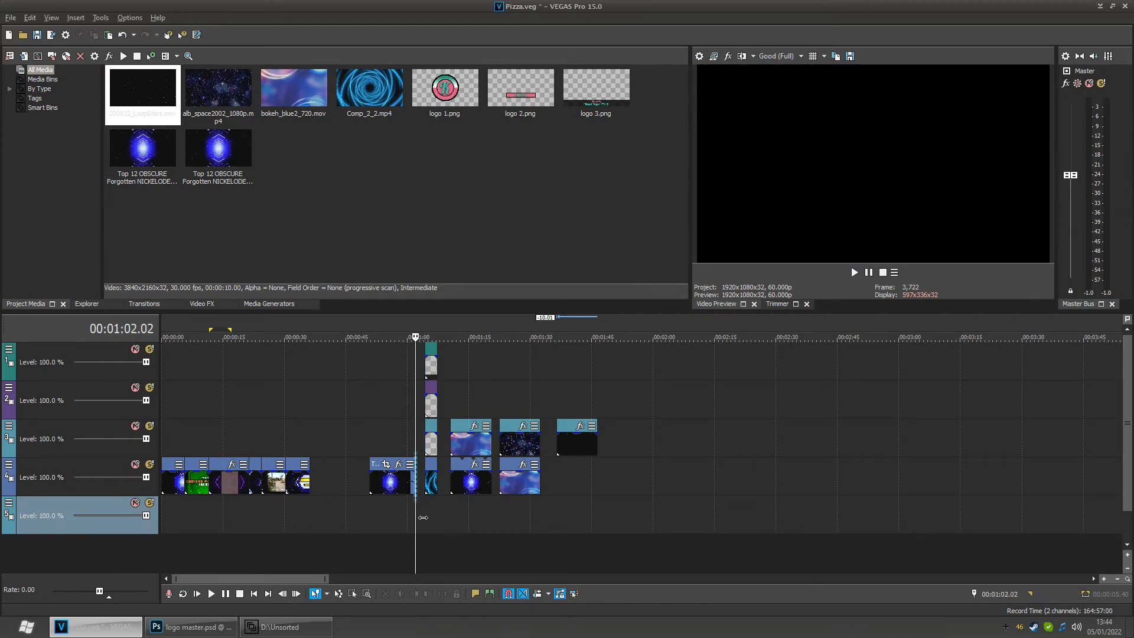
click(391, 481)
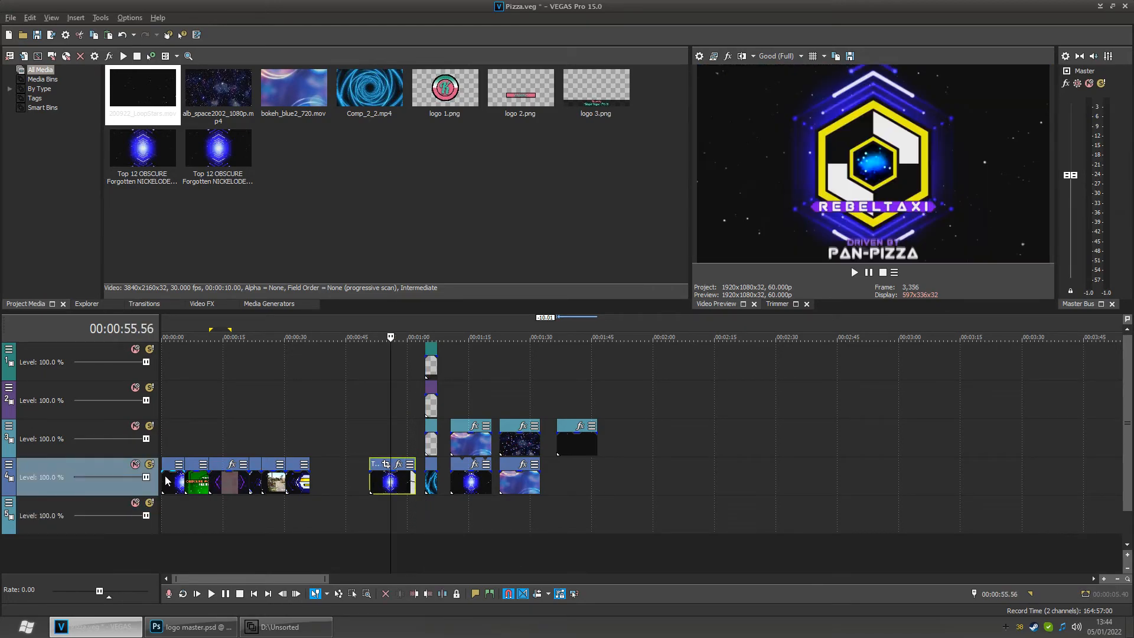
key(Delete)
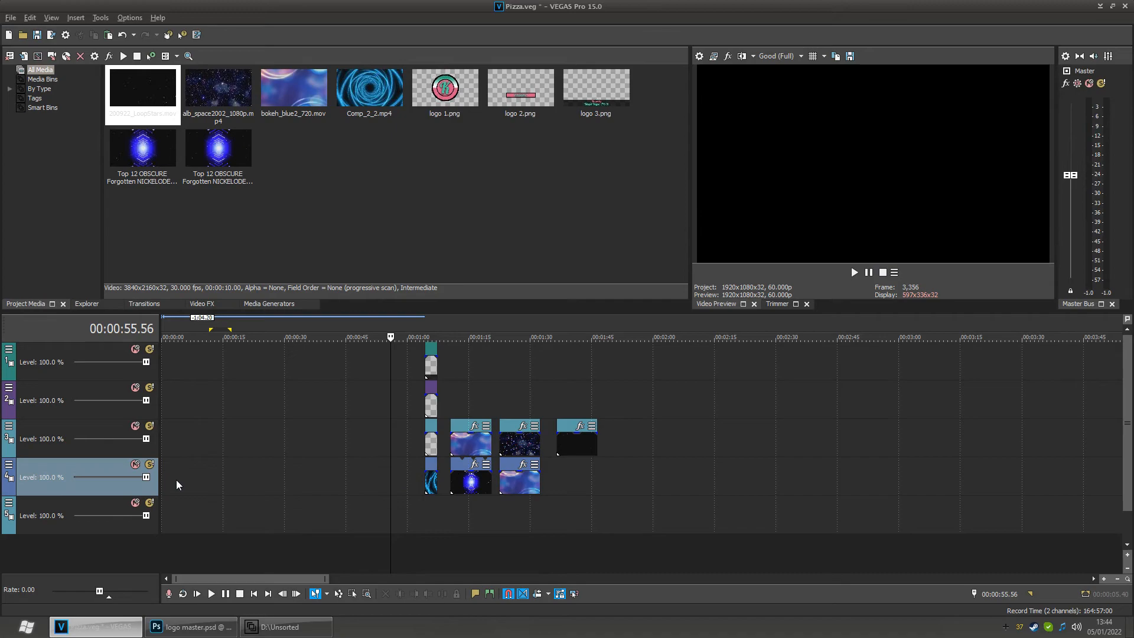
- Select the four stacked logo events and move them to the start of the timeline
click(431, 354)
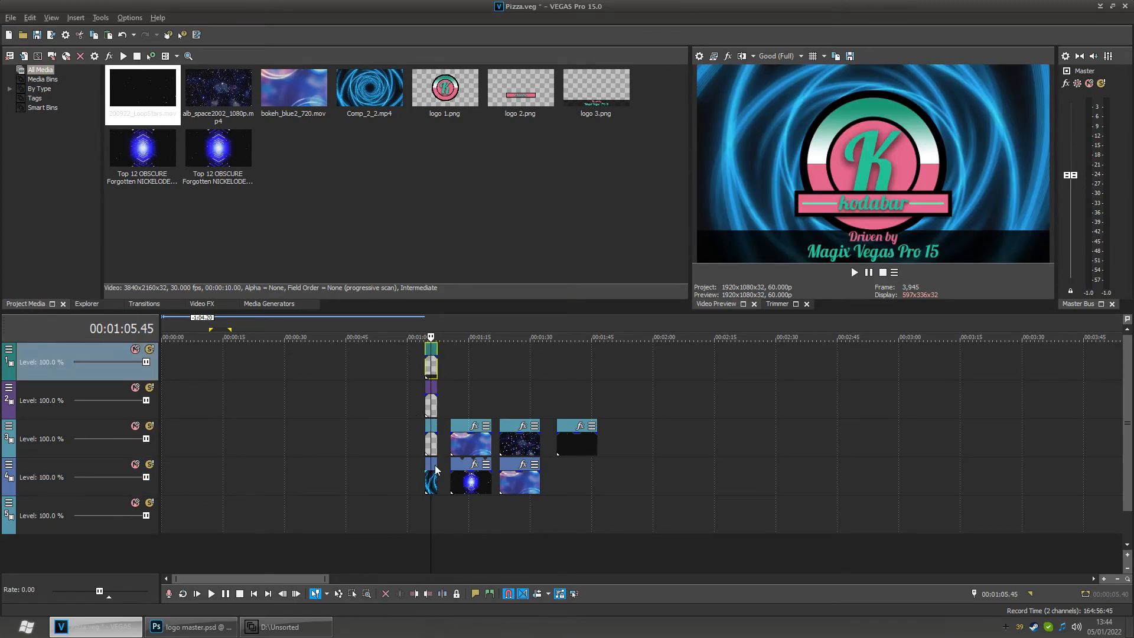
scroll(423, 519, up, 5)
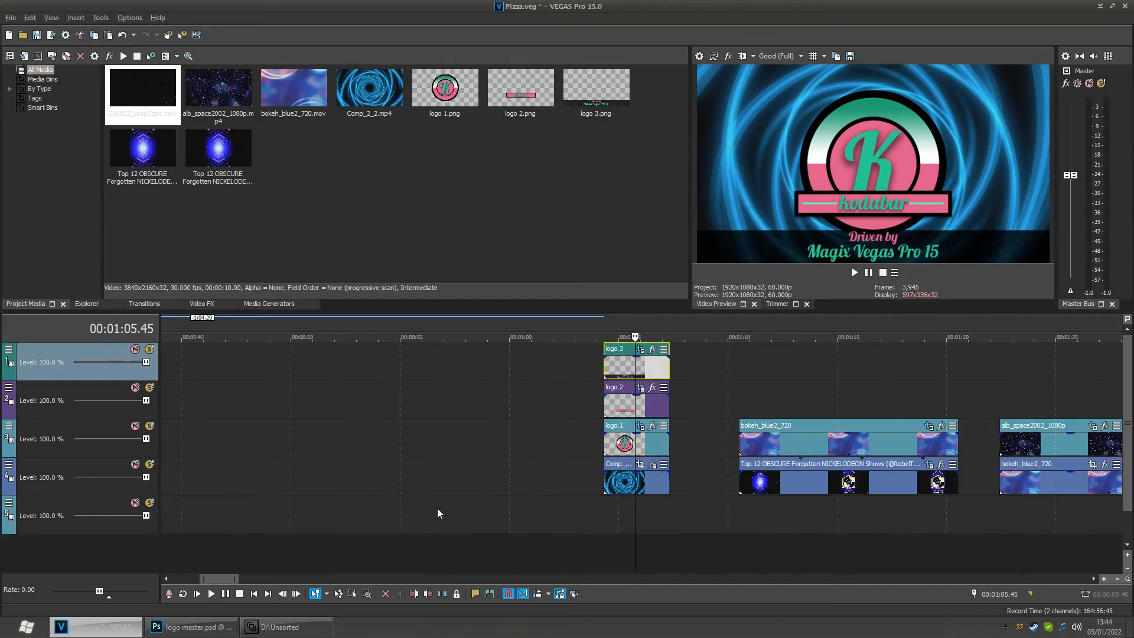
click(614, 468)
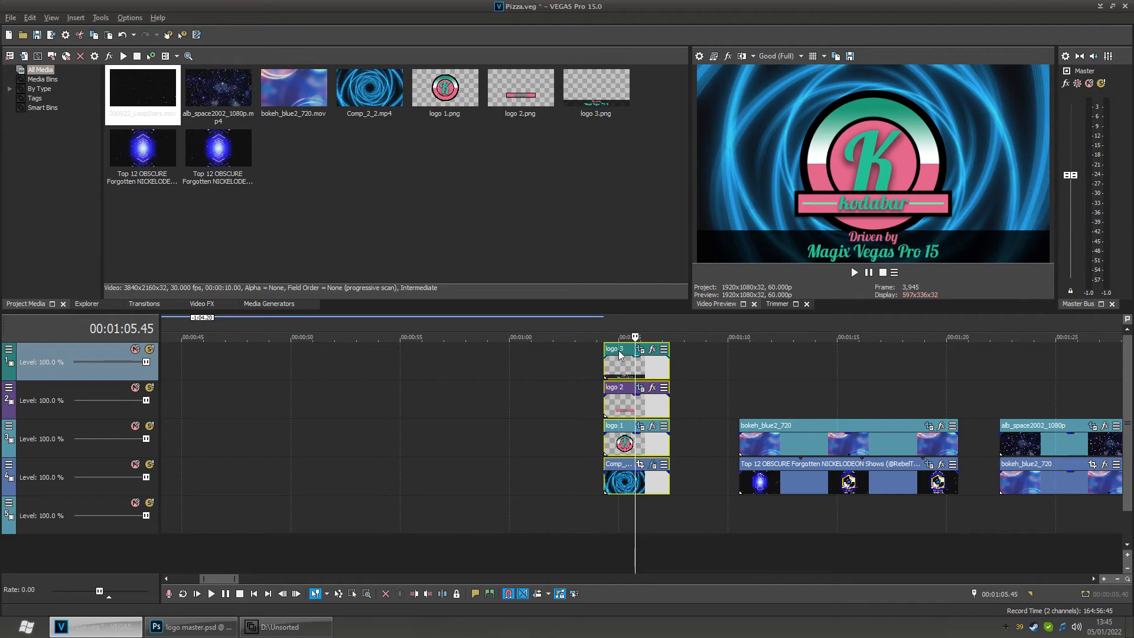
drag(617, 359, 105, 370)
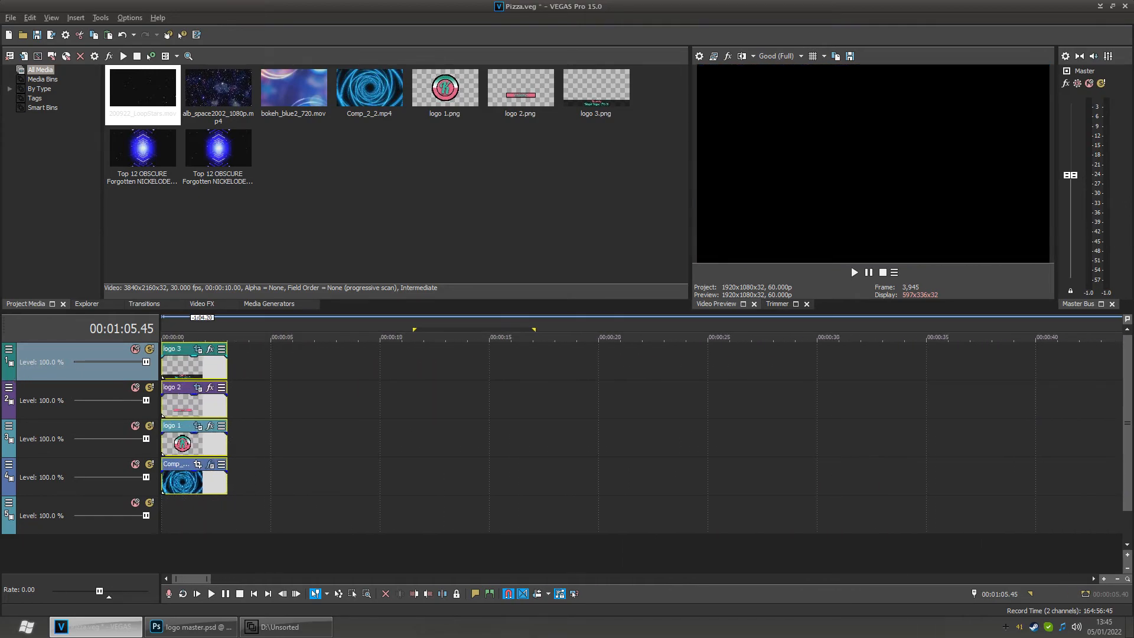
- Move the first bokeh_blue2_720 and Top 12 OBSCURE event pair to follow the logo events
click(391, 502)
scroll(390, 502, down, 5)
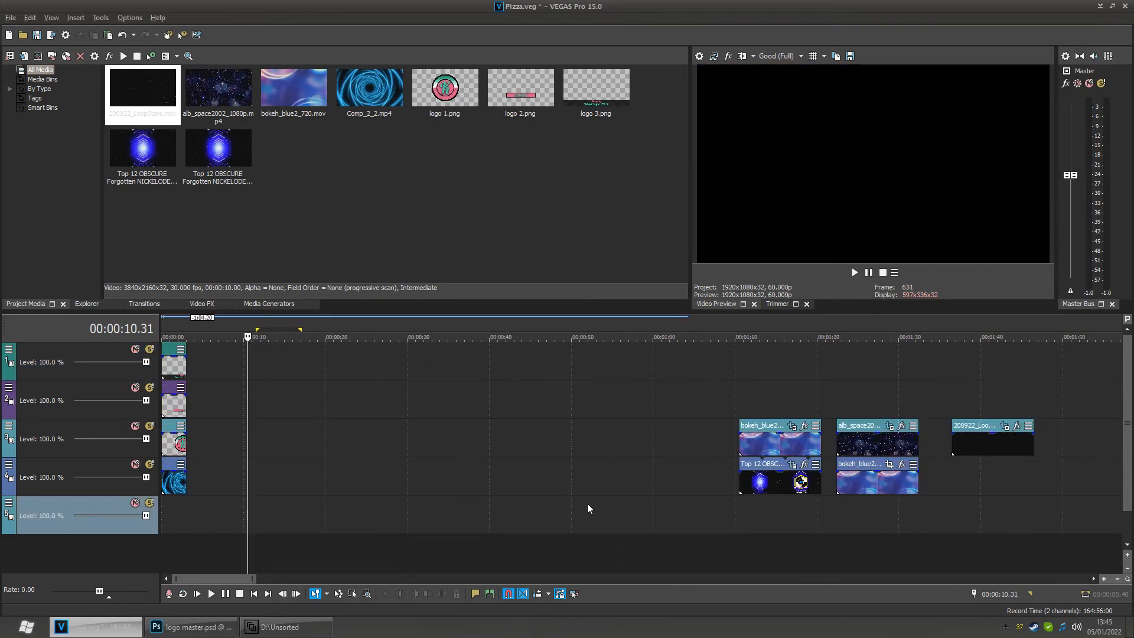
mouse_move(757, 445)
mouse_down()
mouse_move(696, 440)
mouse_move(770, 428)
mouse_up()
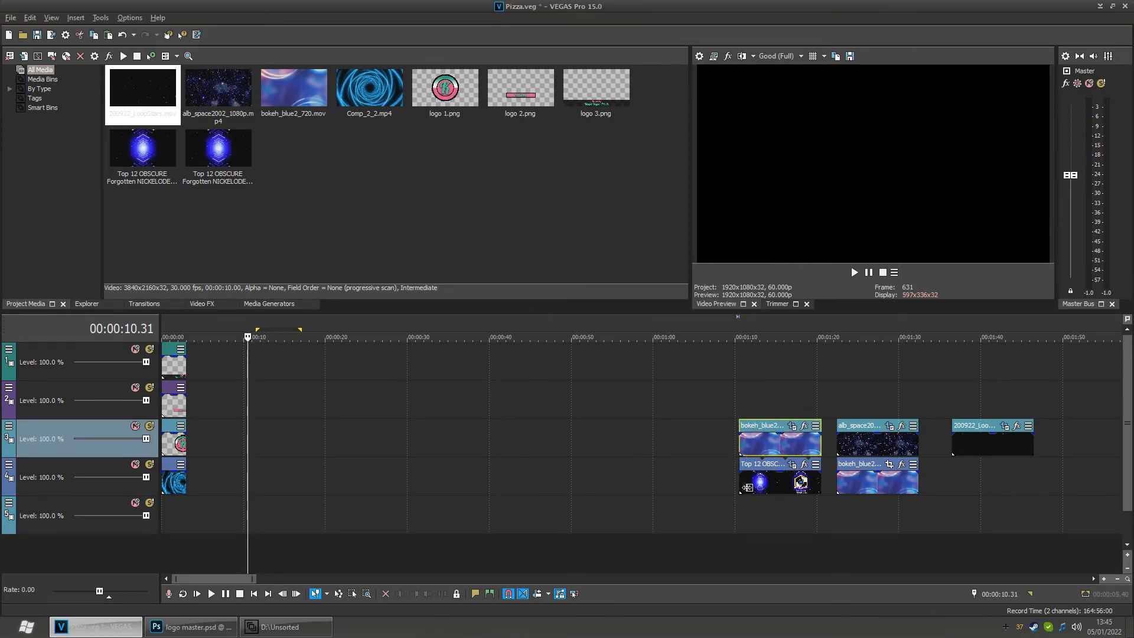
click(758, 518)
click(776, 482)
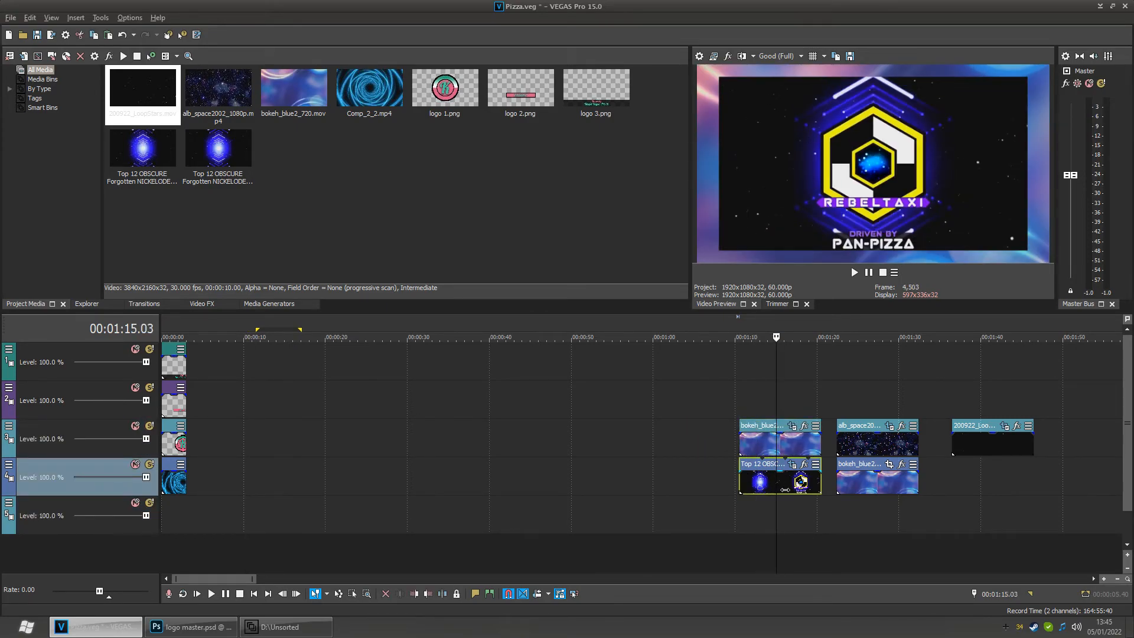
click(764, 490)
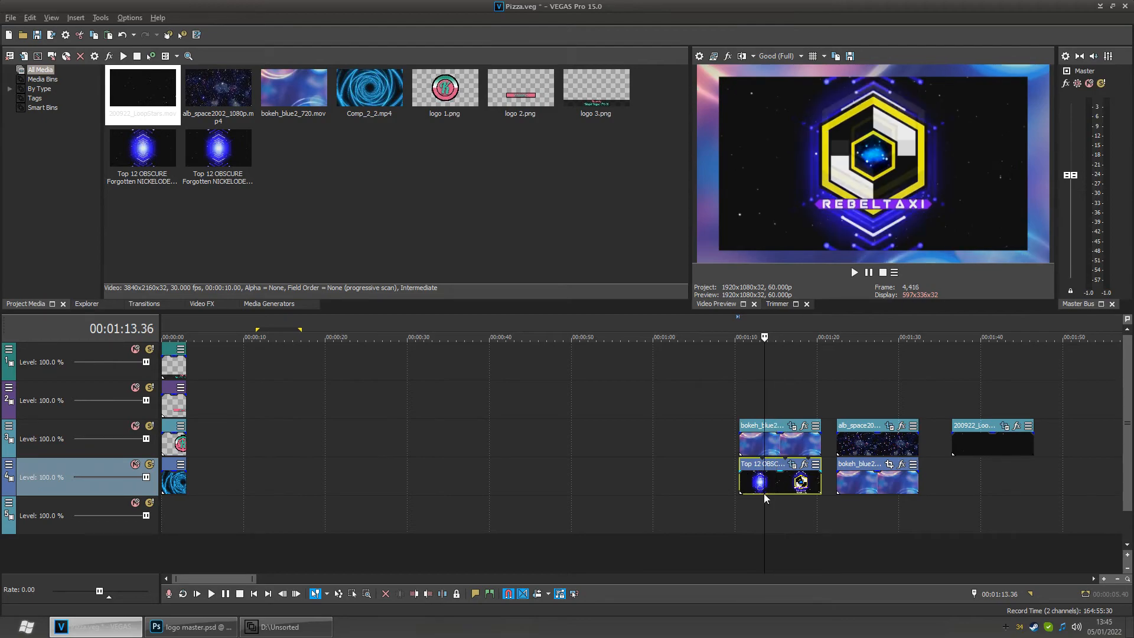
ctrl+click(785, 445)
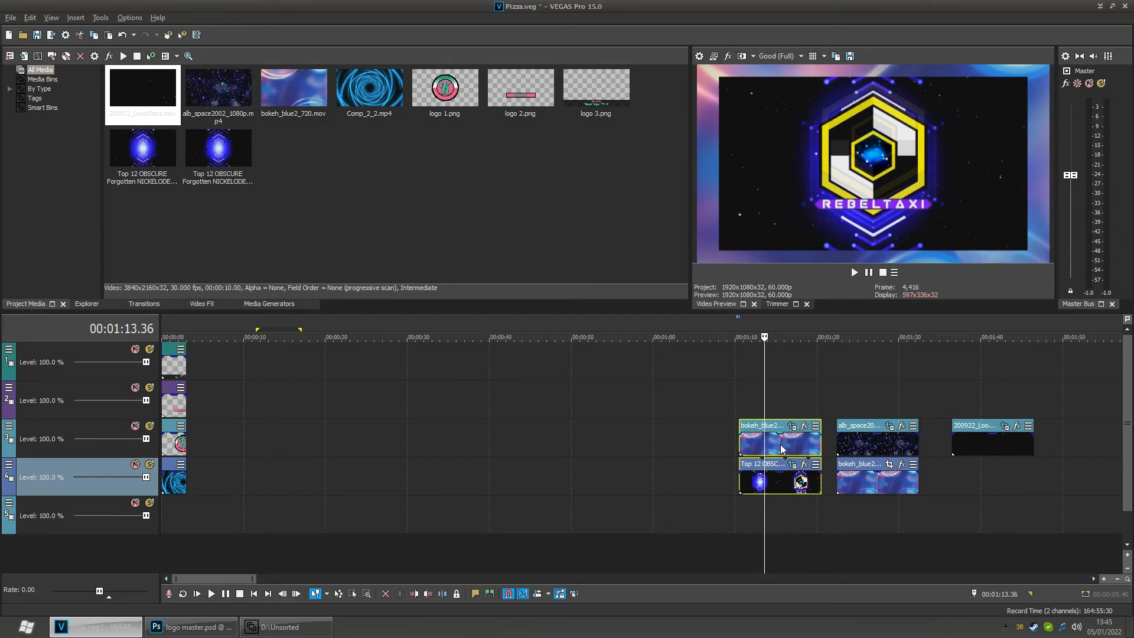
click(762, 527)
click(684, 502)
drag(779, 448, 232, 458)
- Move the alb_space2002 and second bokeh_blue2_720 event pair right after the first bokeh pair
click(862, 510)
click(869, 440)
ctrl+click(882, 487)
drag(886, 484, 346, 486)
drag(317, 485, 320, 481)
- Move the 200922 loop event right after the alb_space2002 event and scrub back to the beginning
drag(996, 450, 395, 451)
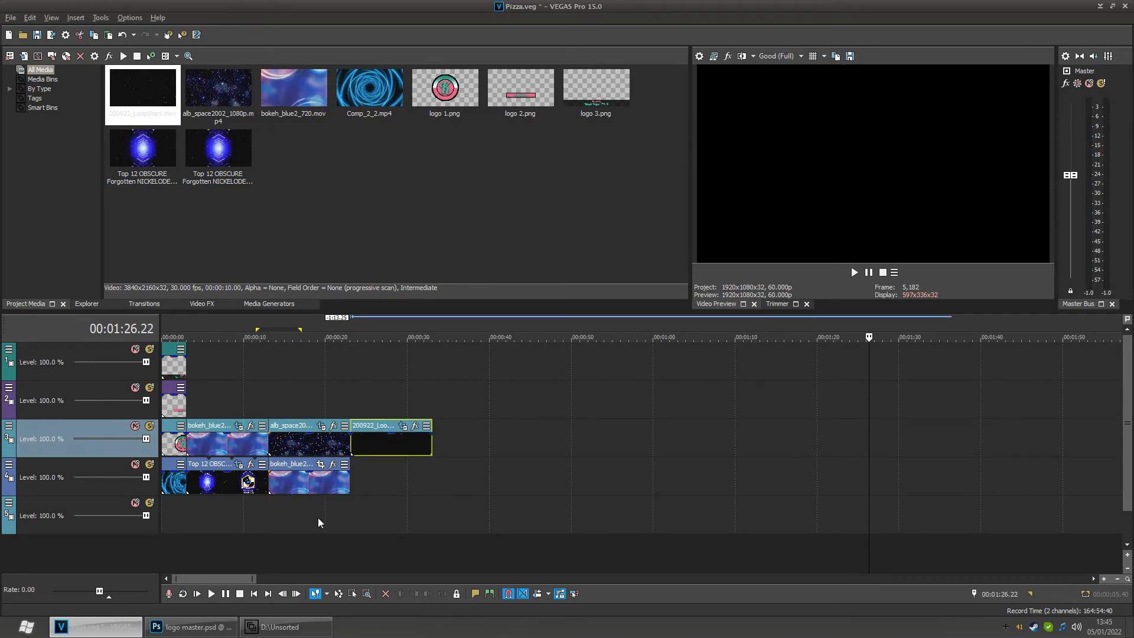
click(224, 524)
click(171, 527)
mouse_move(178, 527)
mouse_down()
mouse_move(155, 528)
mouse_move(260, 527)
mouse_move(187, 526)
mouse_up()
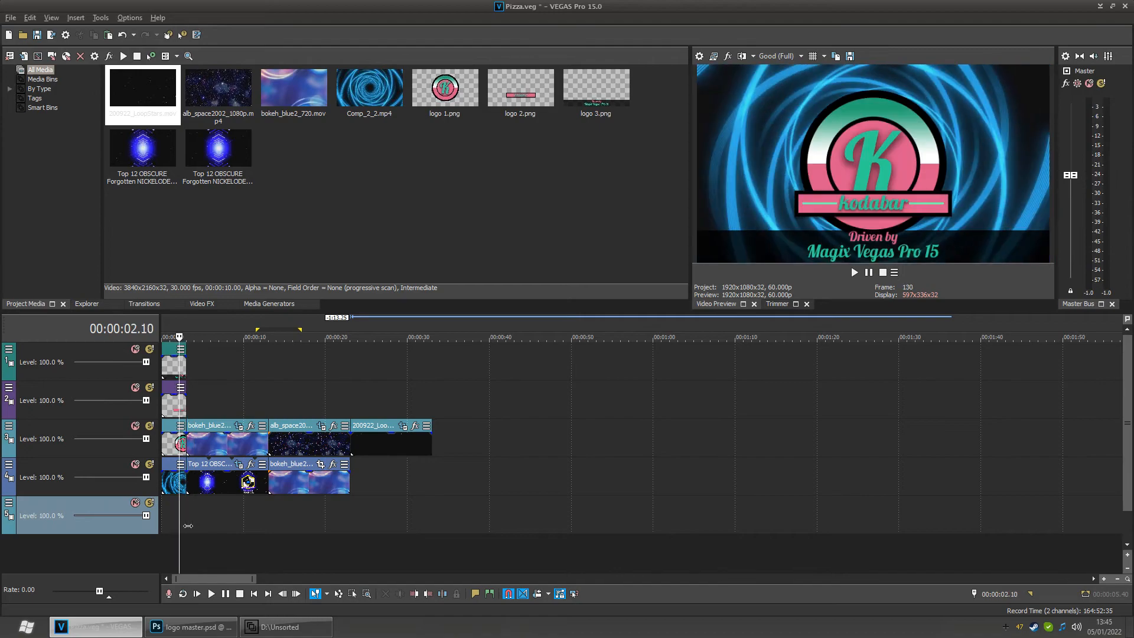
- Select the Top 12 OBSCURE event on the fourth track and delete it from the timeline
click(228, 486)
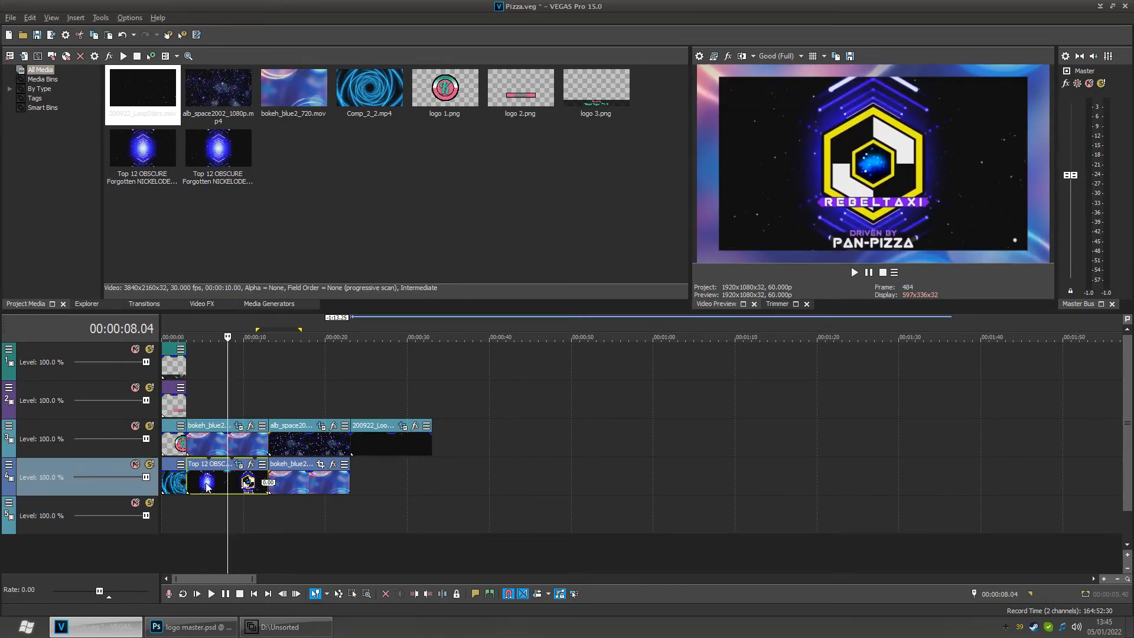
right_click(222, 487)
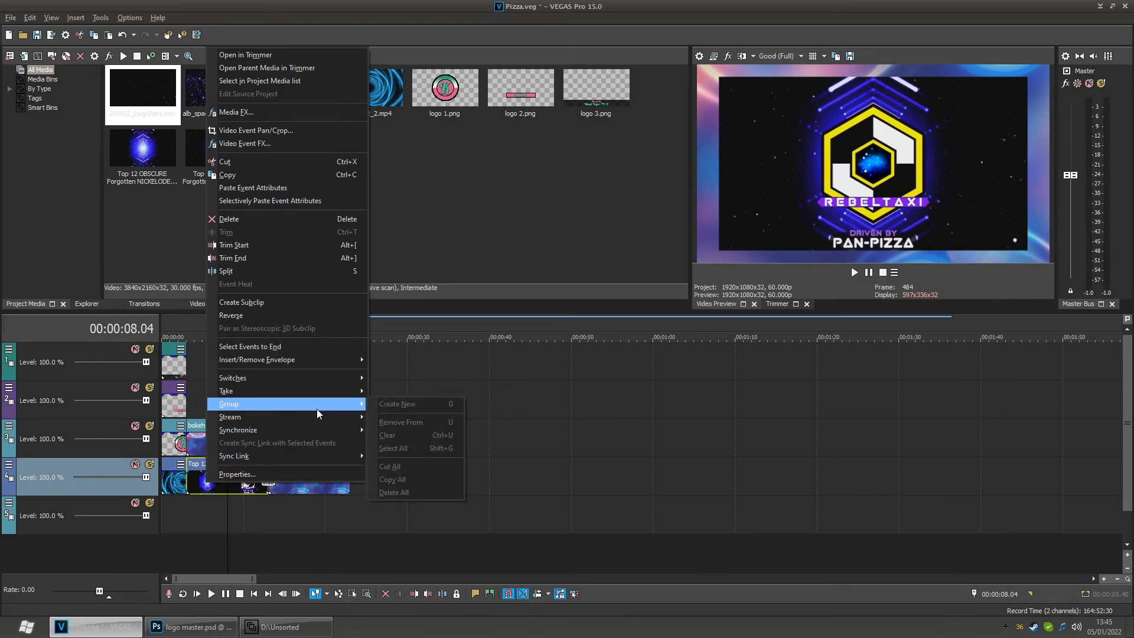
click(277, 481)
right_click(318, 476)
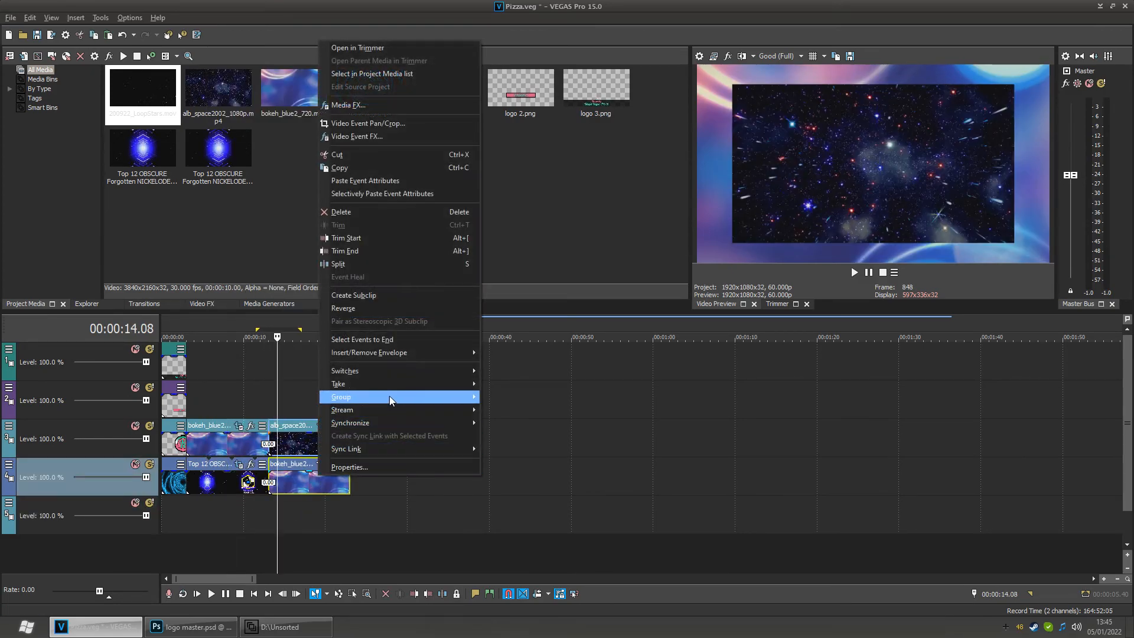
mouse_move(407, 395)
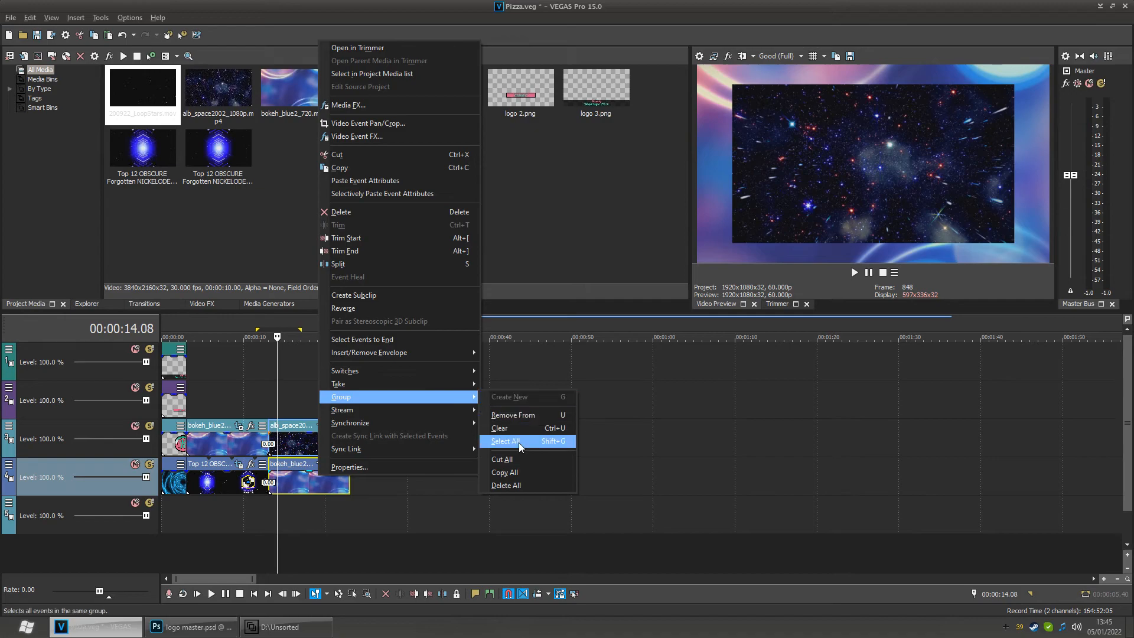
click(226, 518)
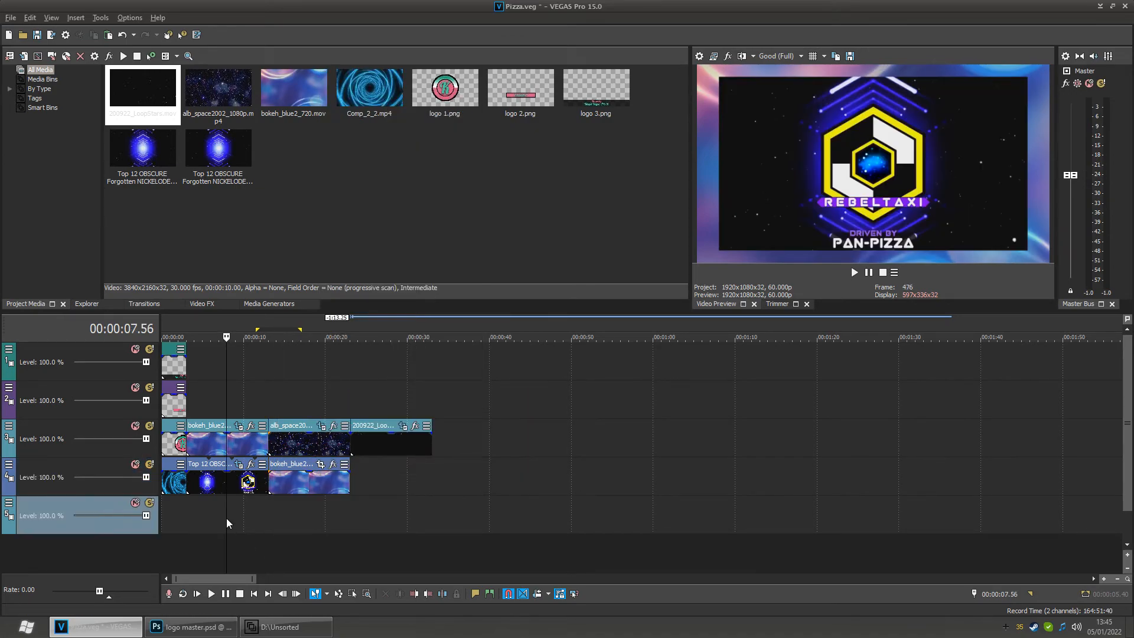
click(213, 486)
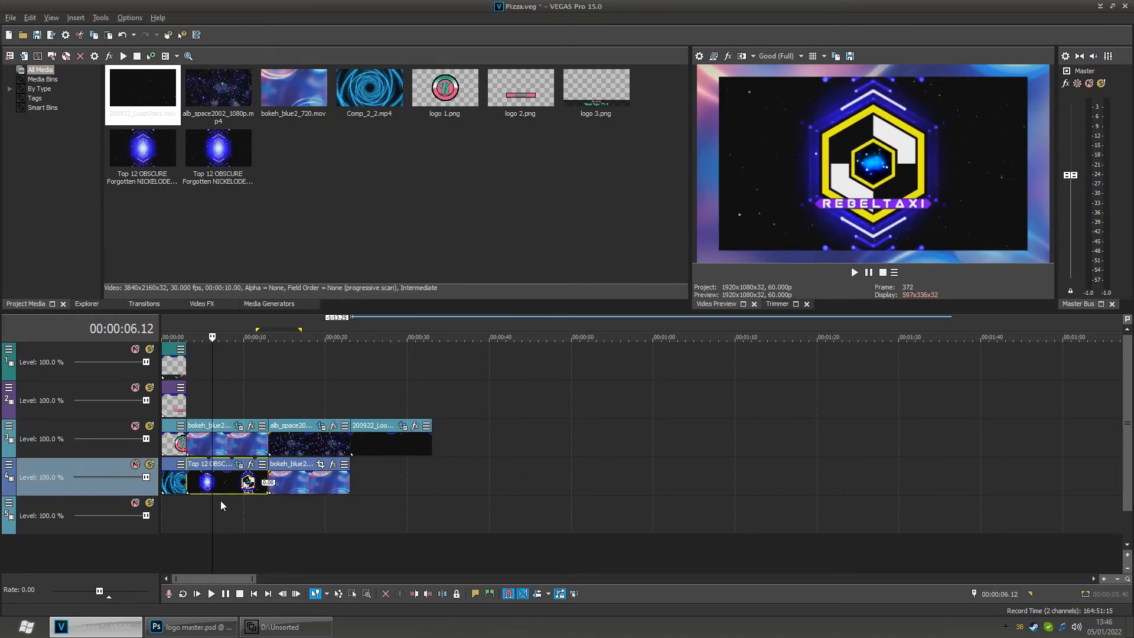
click(205, 530)
mouse_move(205, 529)
mouse_down()
mouse_move(168, 529)
mouse_move(208, 515)
mouse_up()
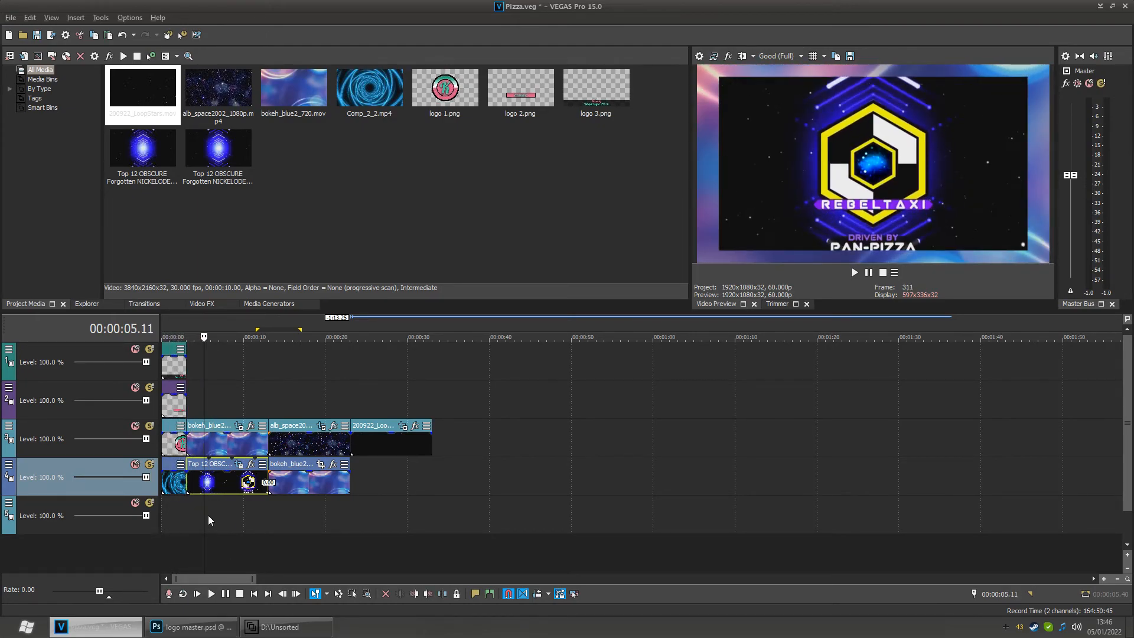
click(232, 481)
drag(219, 485, 358, 190)
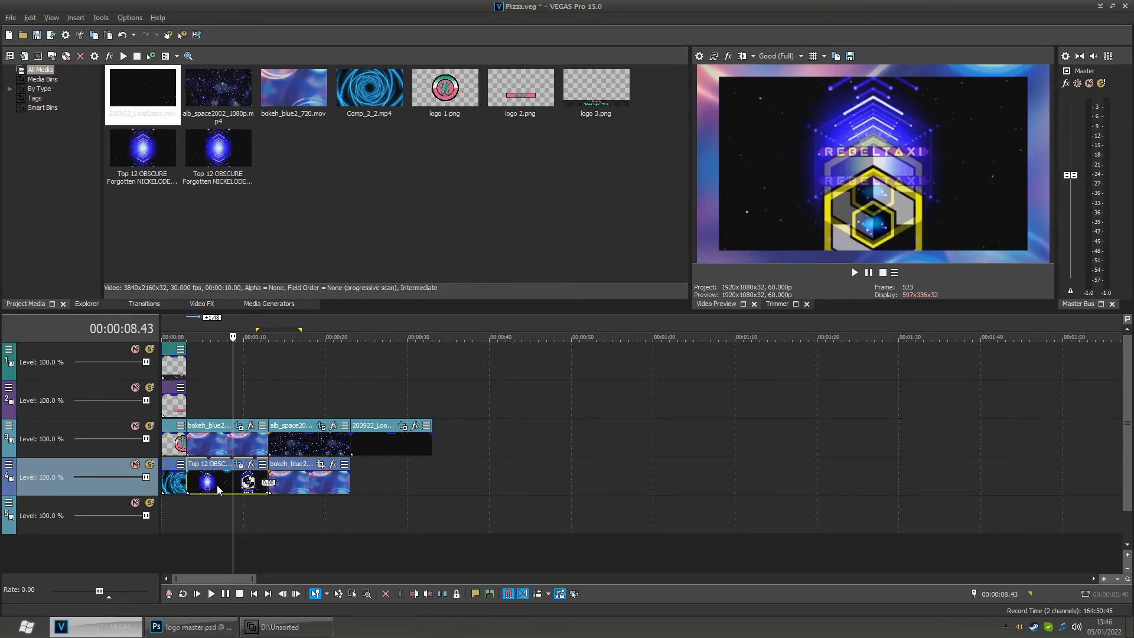
key(Delete)
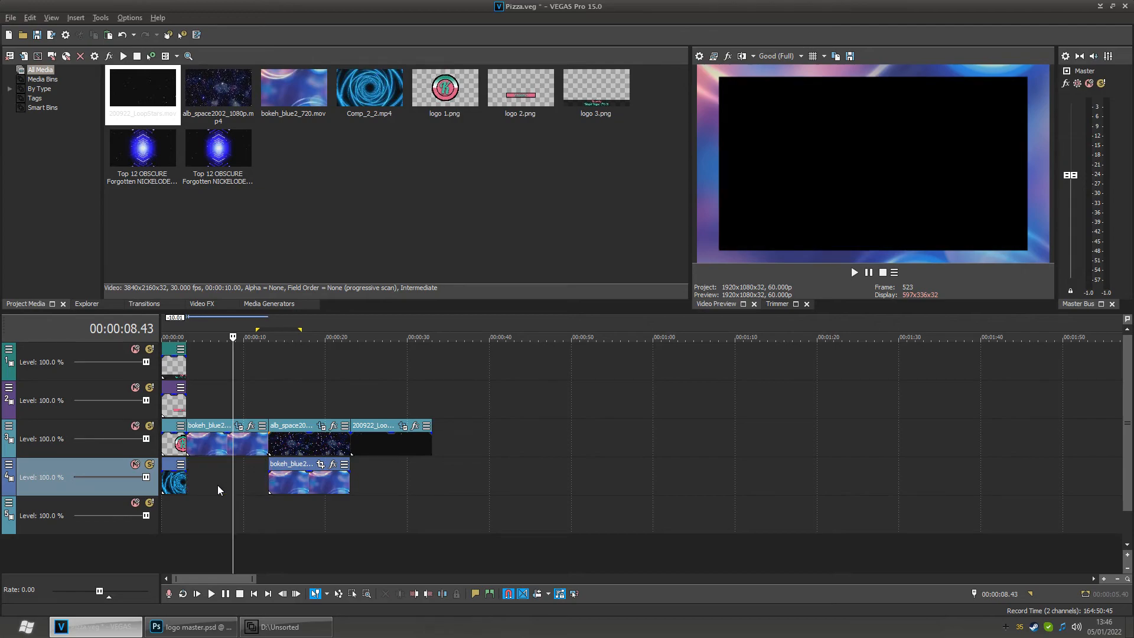
- Replace the empty bottom video track with an audio track and arm it for recording, accepting the default recording folder
mouse_move(238, 516)
mouse_down()
mouse_move(178, 524)
mouse_move(419, 521)
mouse_move(177, 524)
mouse_move(224, 524)
mouse_up()
click(236, 484)
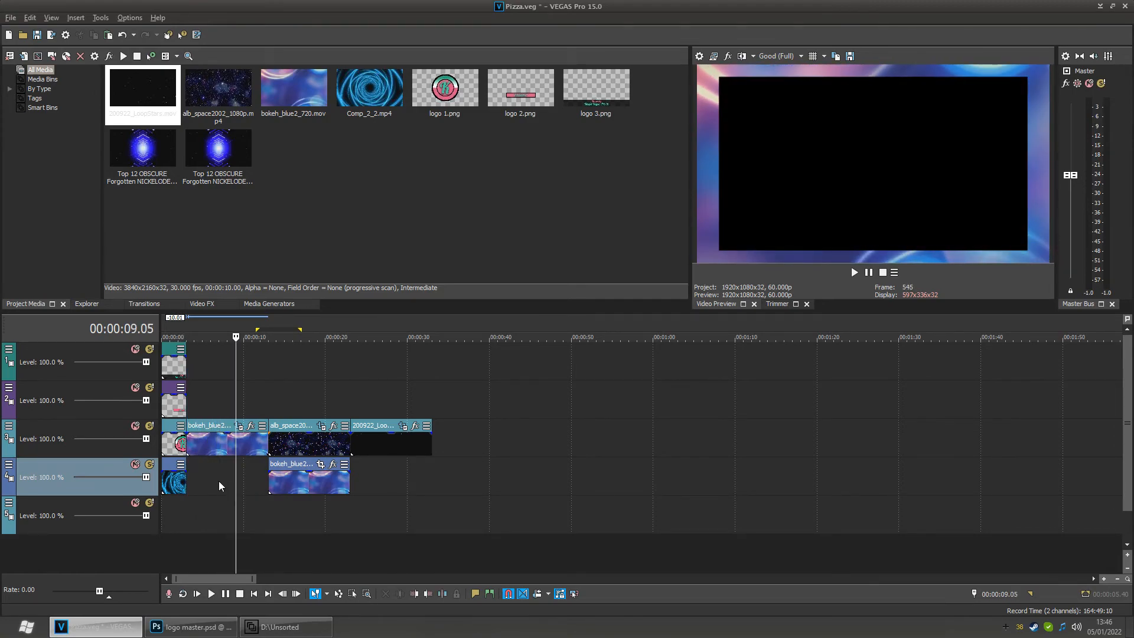
right_click(76, 522)
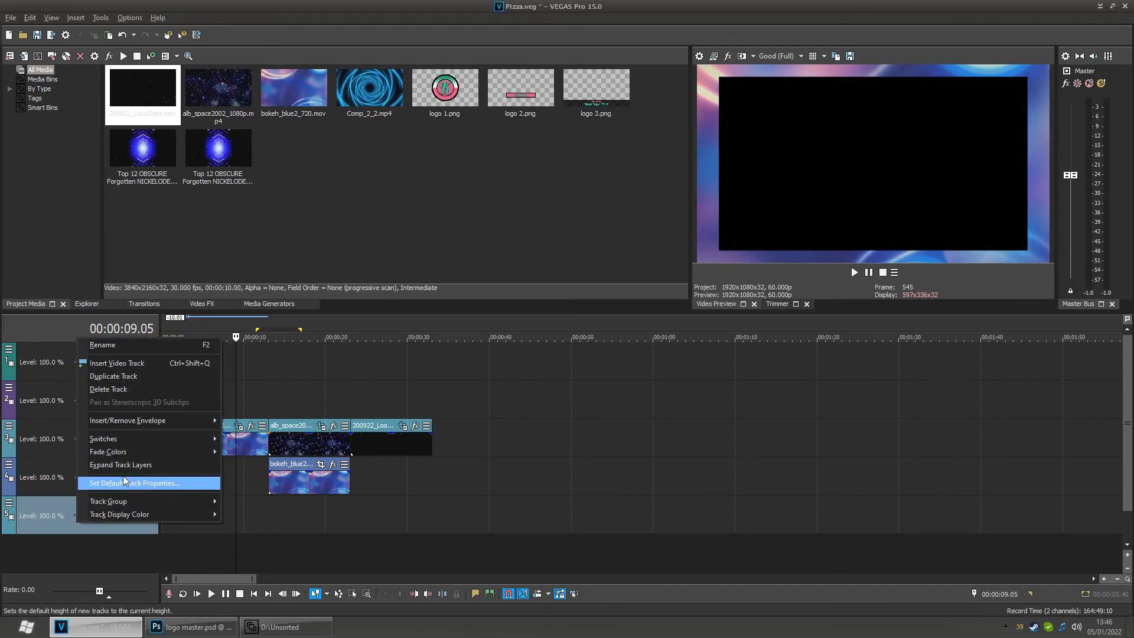
click(133, 394)
right_click(62, 512)
click(106, 535)
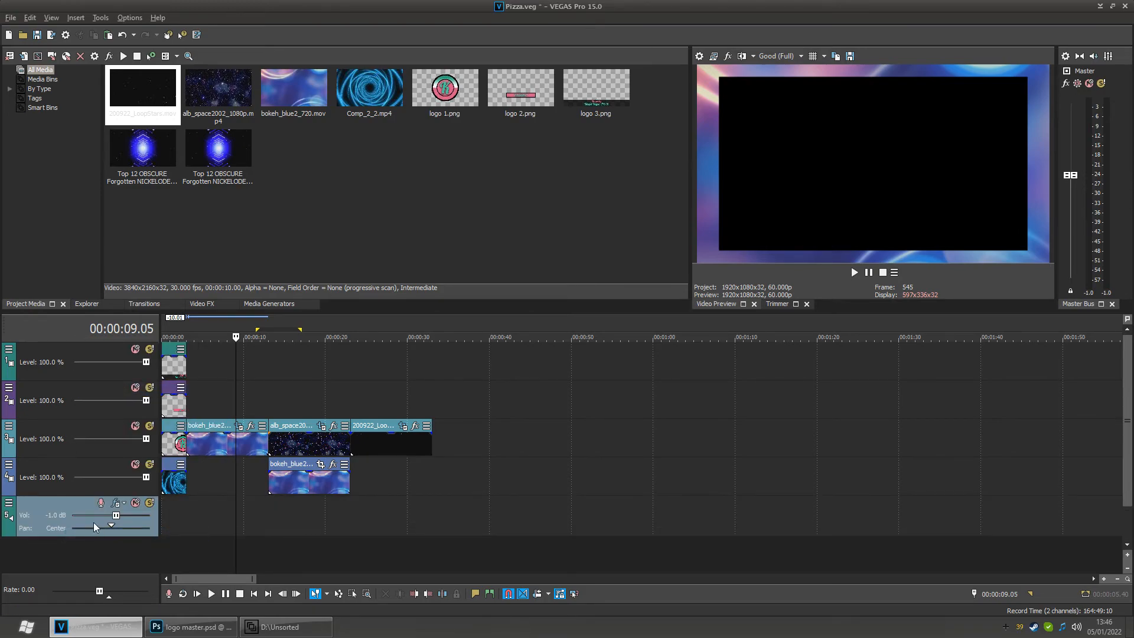
click(101, 504)
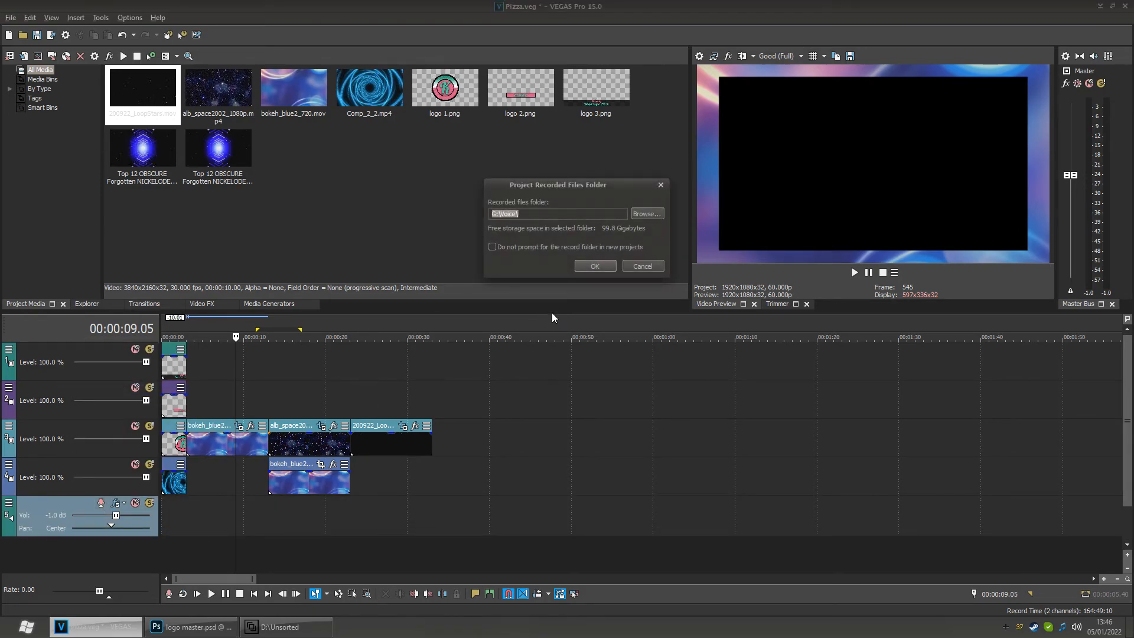
click(591, 262)
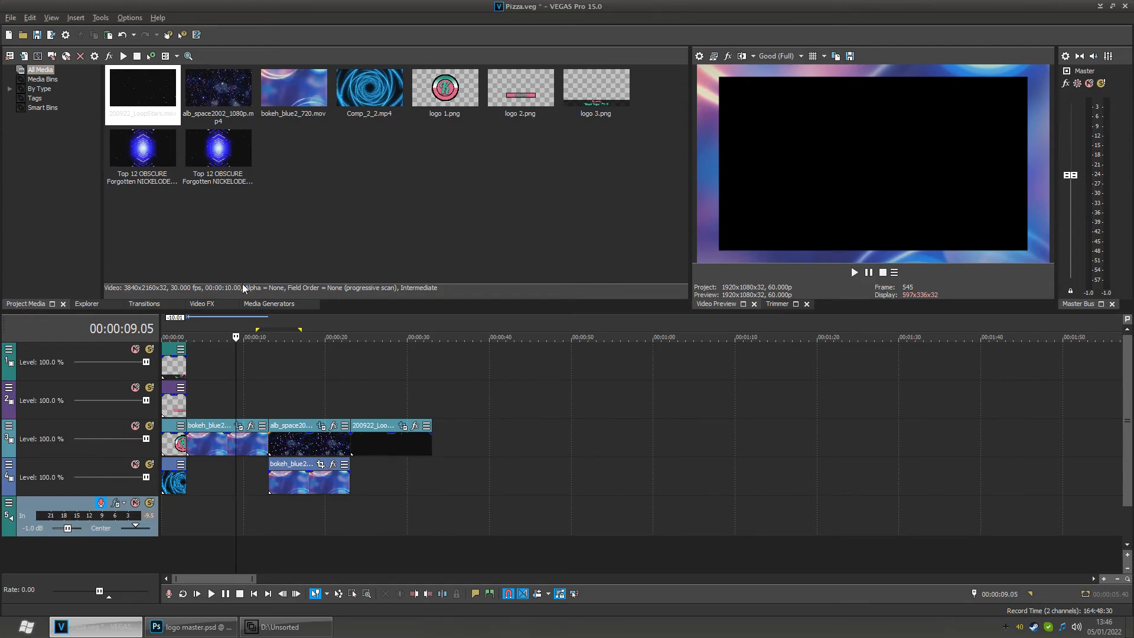
- Select the Top 12 OBSCURE media files in the project media to inspect their properties
click(199, 150)
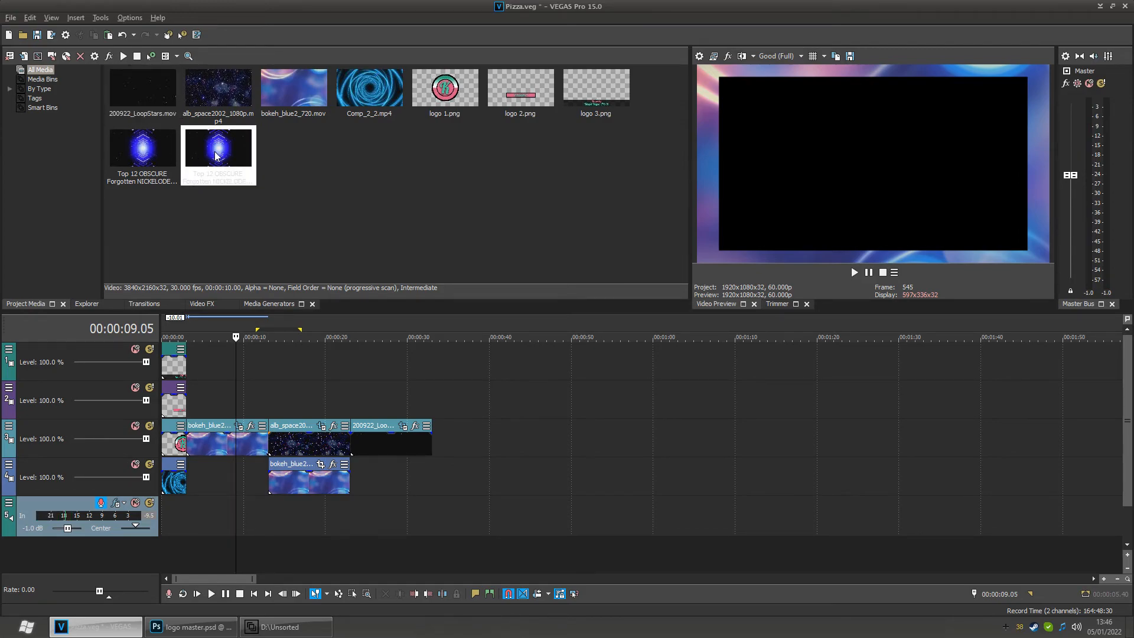
click(133, 157)
click(220, 150)
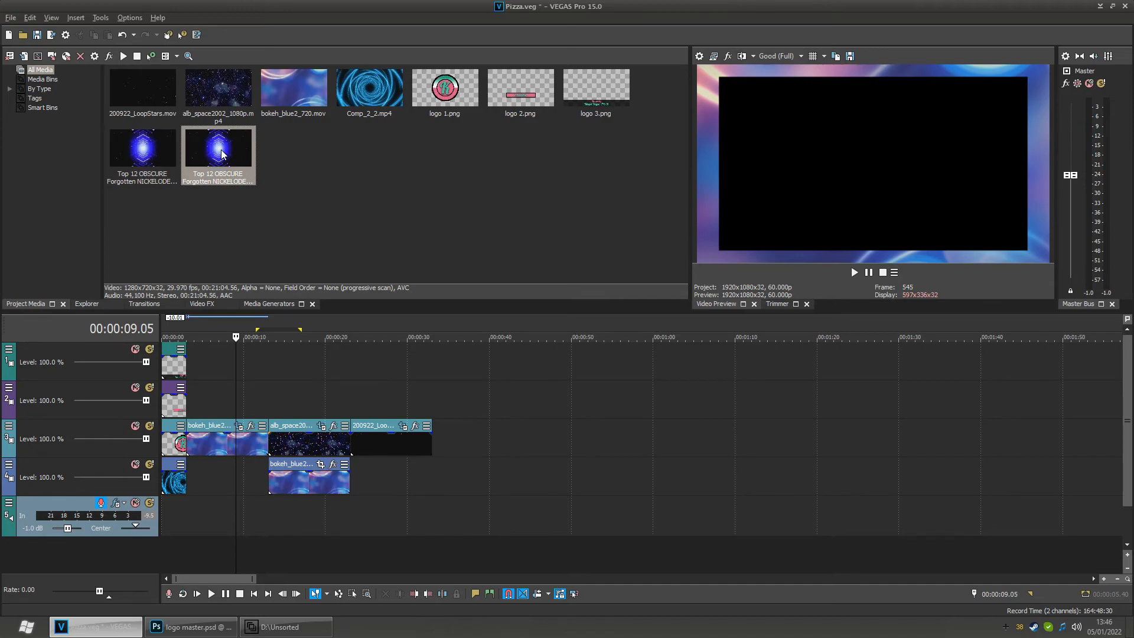
- Switch to Photoshop and hide every layer of the logo master document except Original
click(199, 626)
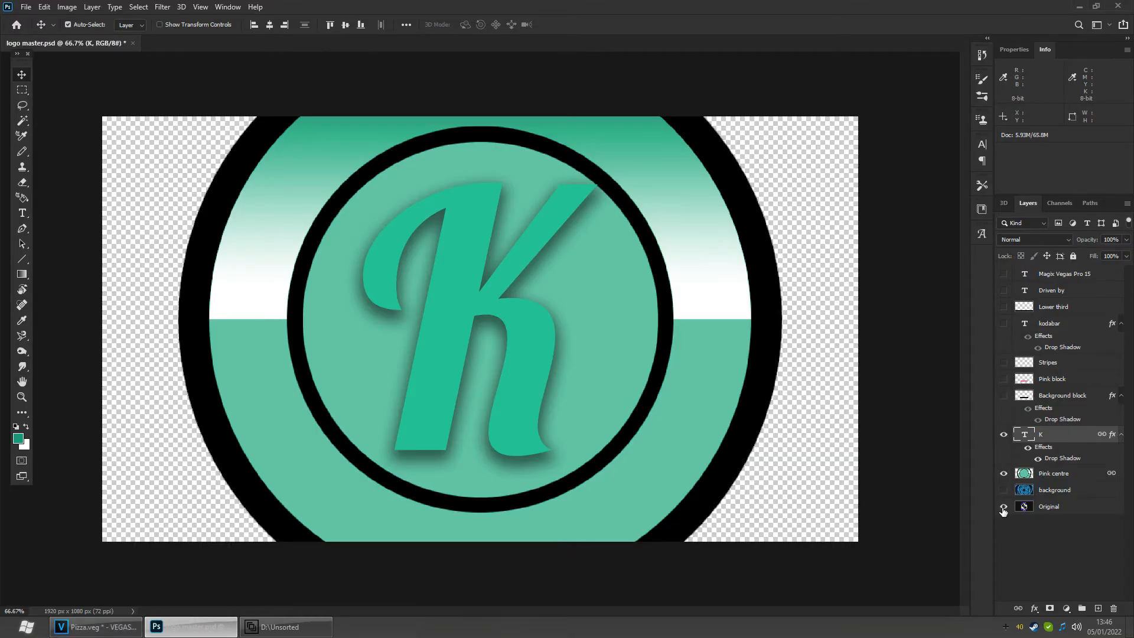
click(1003, 506)
drag(1010, 466, 1009, 314)
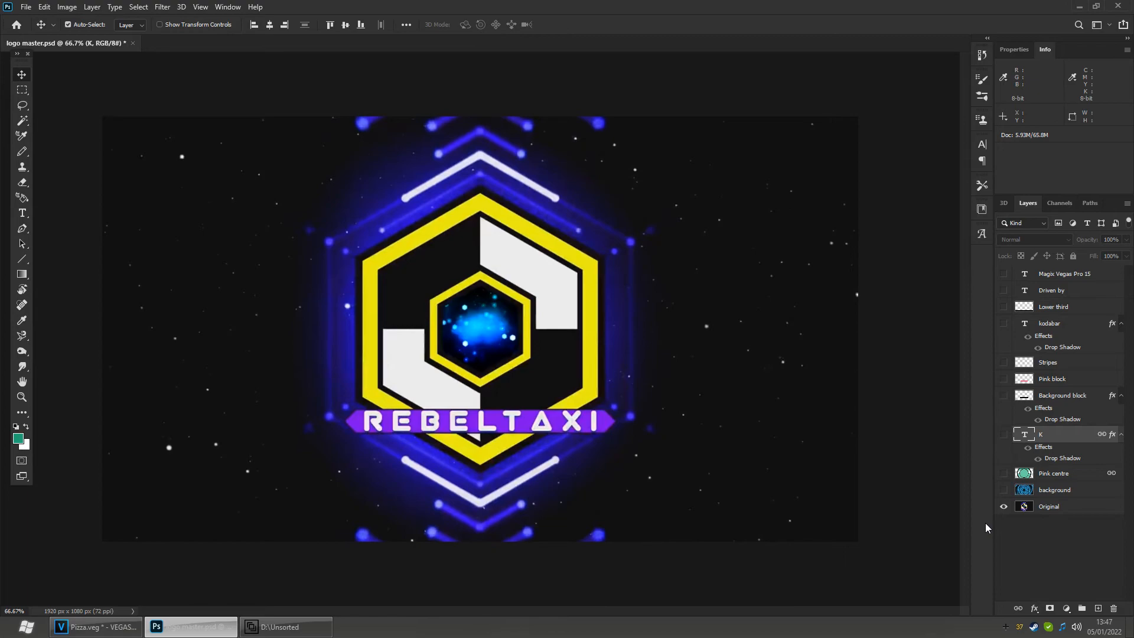
- Return to VEGAS and scrub through the timeline to review the assembled sequence
click(116, 627)
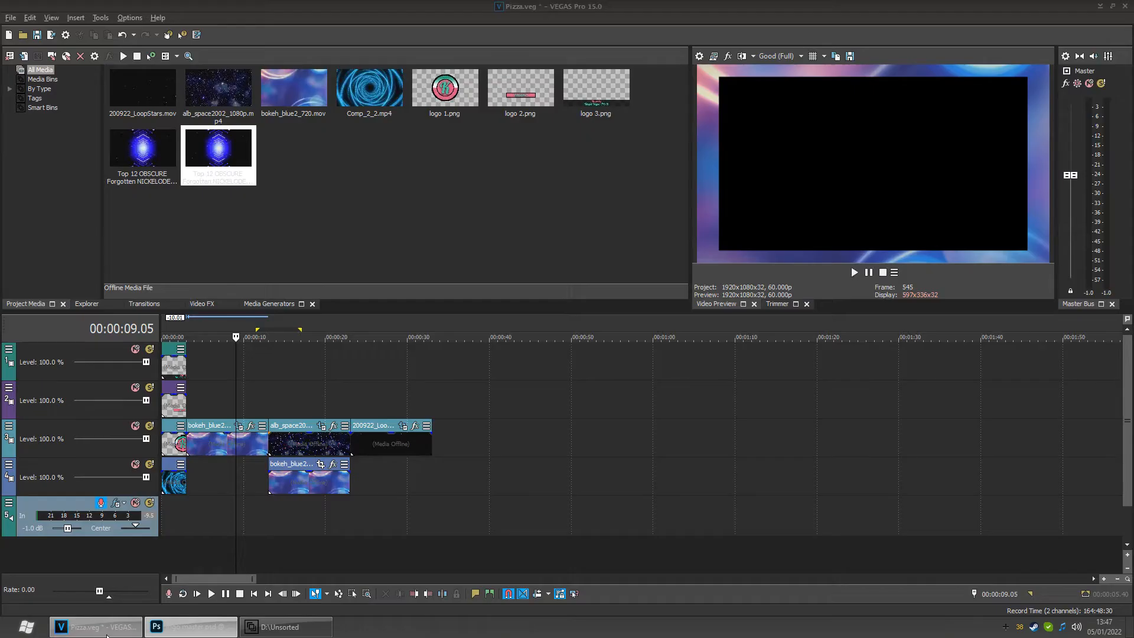
click(34, 37)
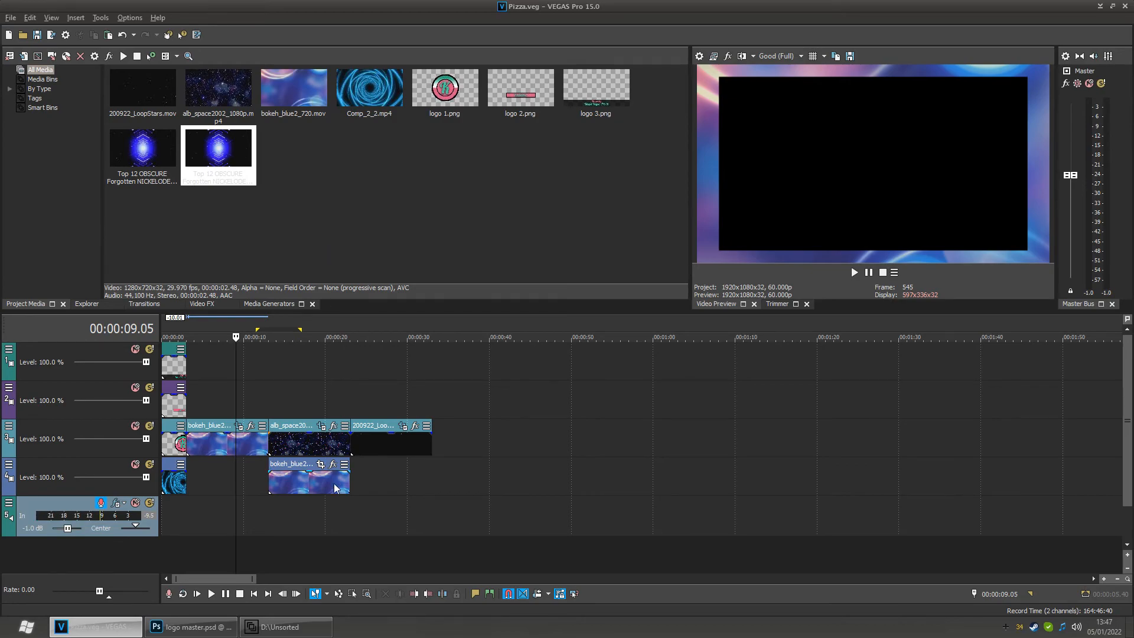
click(303, 513)
click(373, 524)
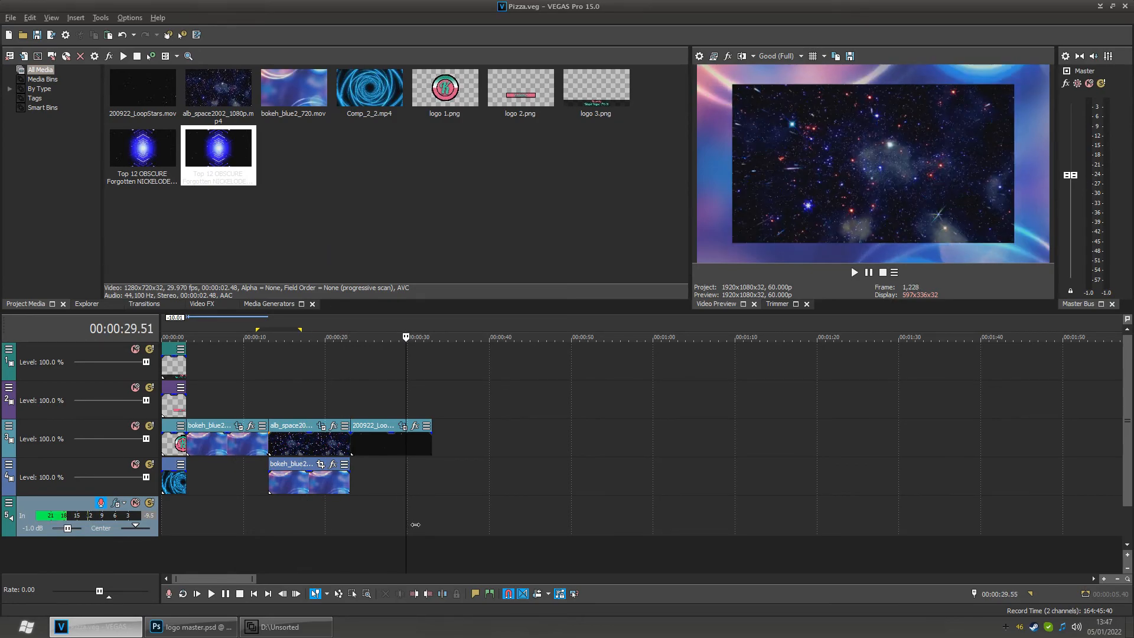
click(420, 522)
click(379, 519)
click(360, 519)
click(304, 519)
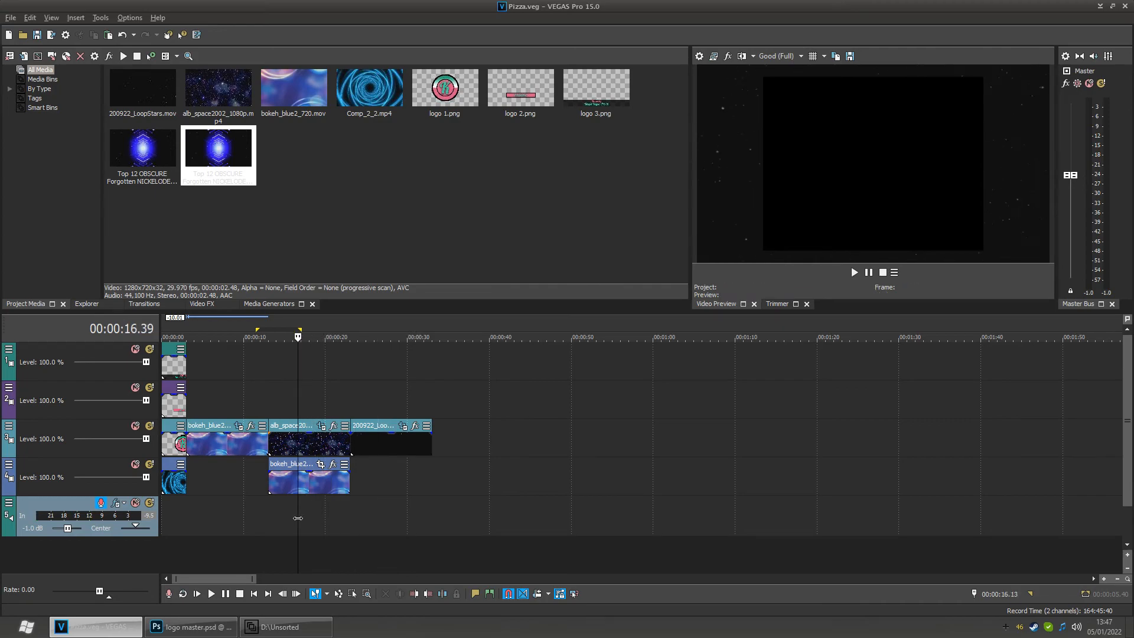
click(228, 516)
click(223, 516)
click(226, 517)
click(312, 517)
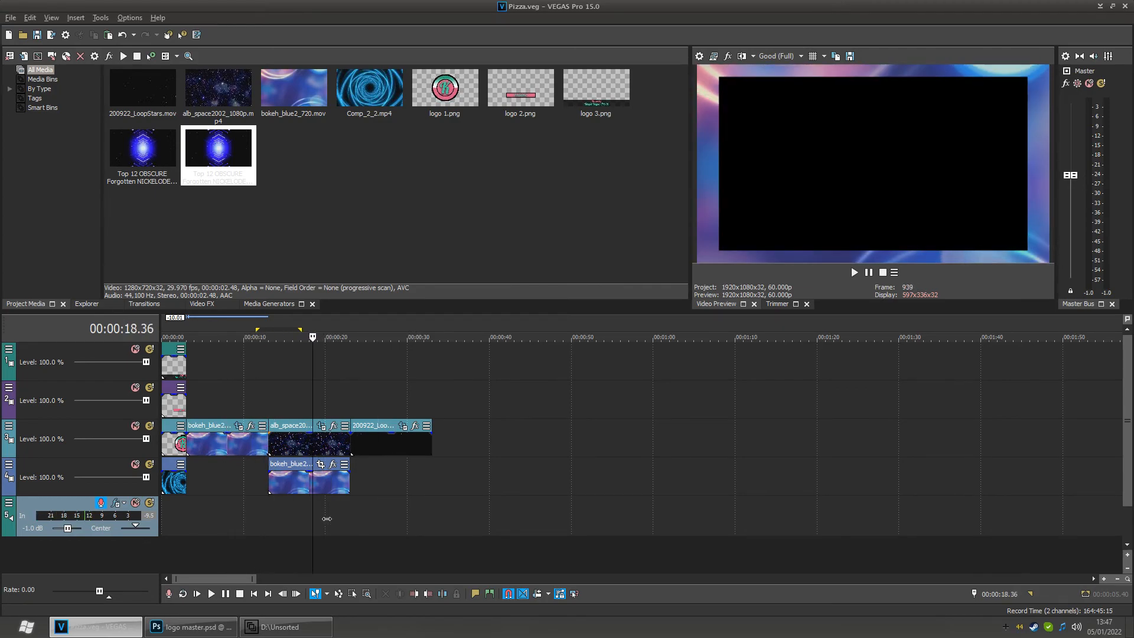
click(396, 516)
click(376, 514)
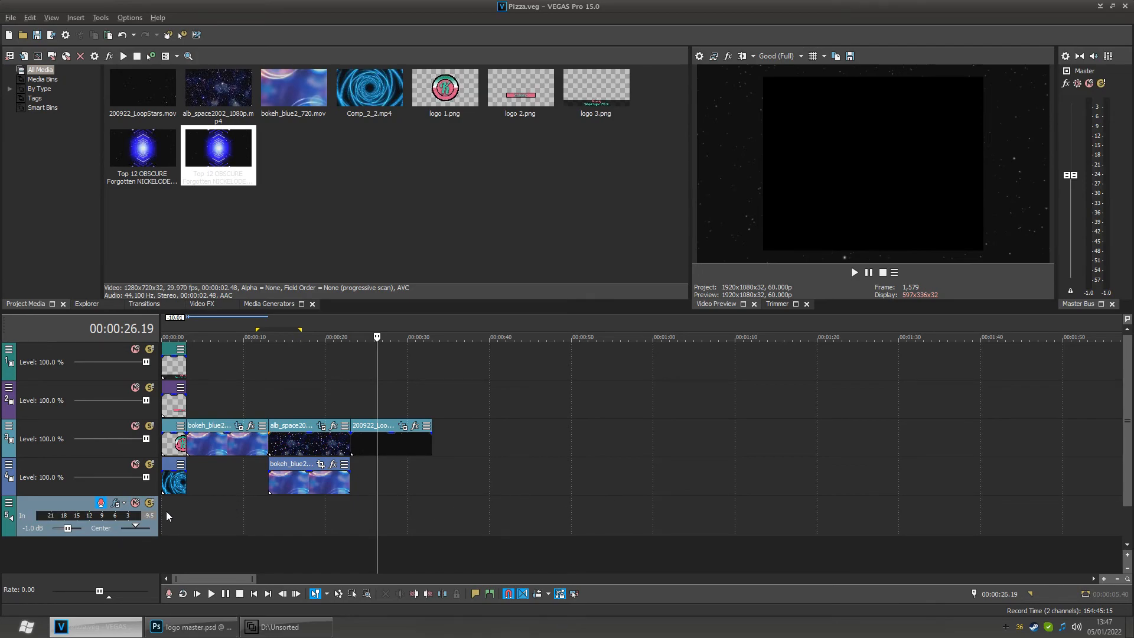
click(416, 426)
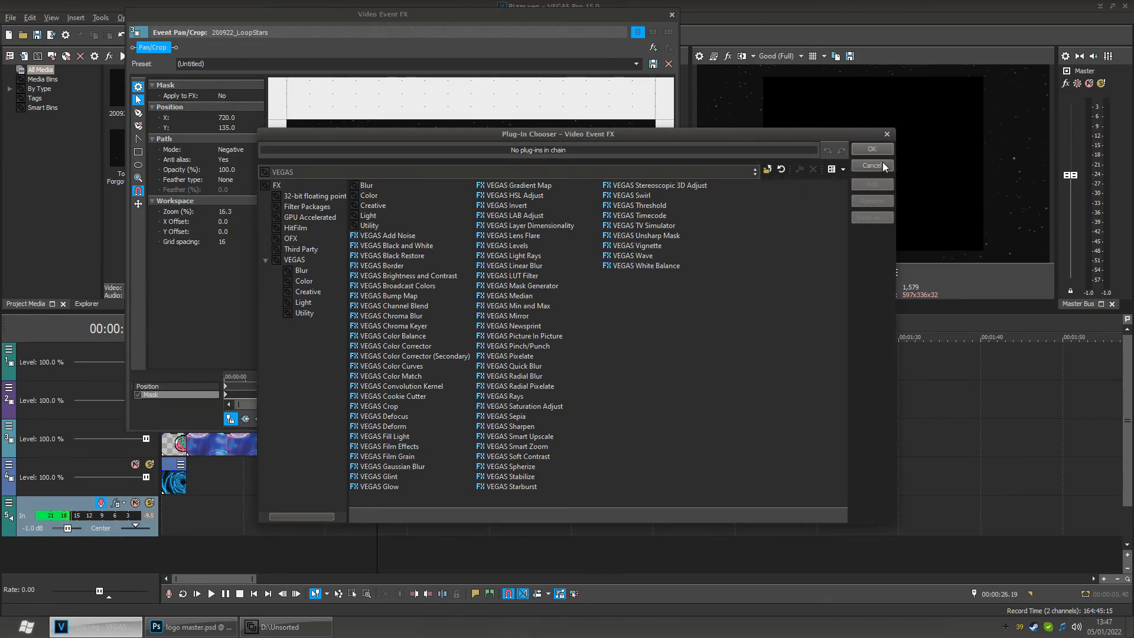
click(882, 161)
click(673, 13)
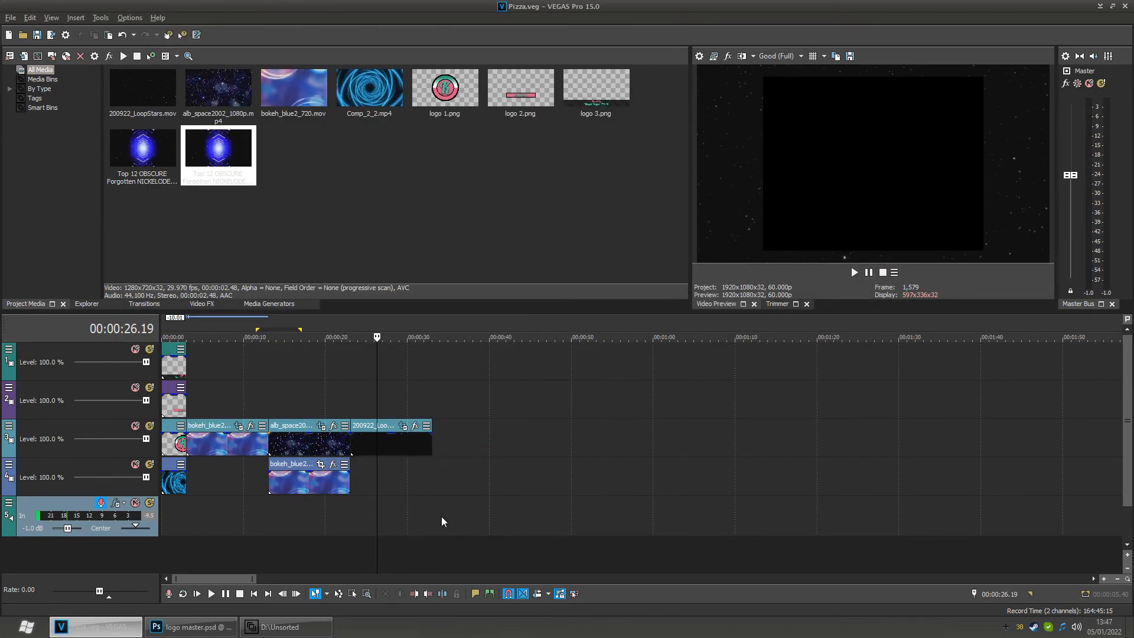
click(403, 426)
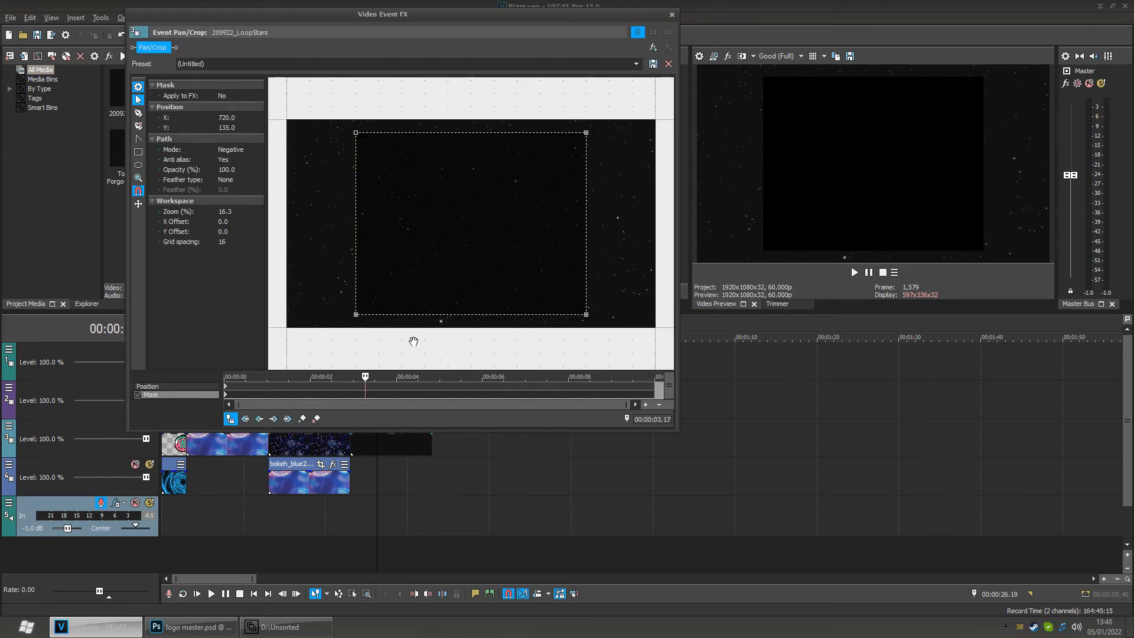
click(672, 17)
- Add a VEGAS Levels effect to the 200922 loop event using the Studio RGB to Computer RGB preset
click(416, 427)
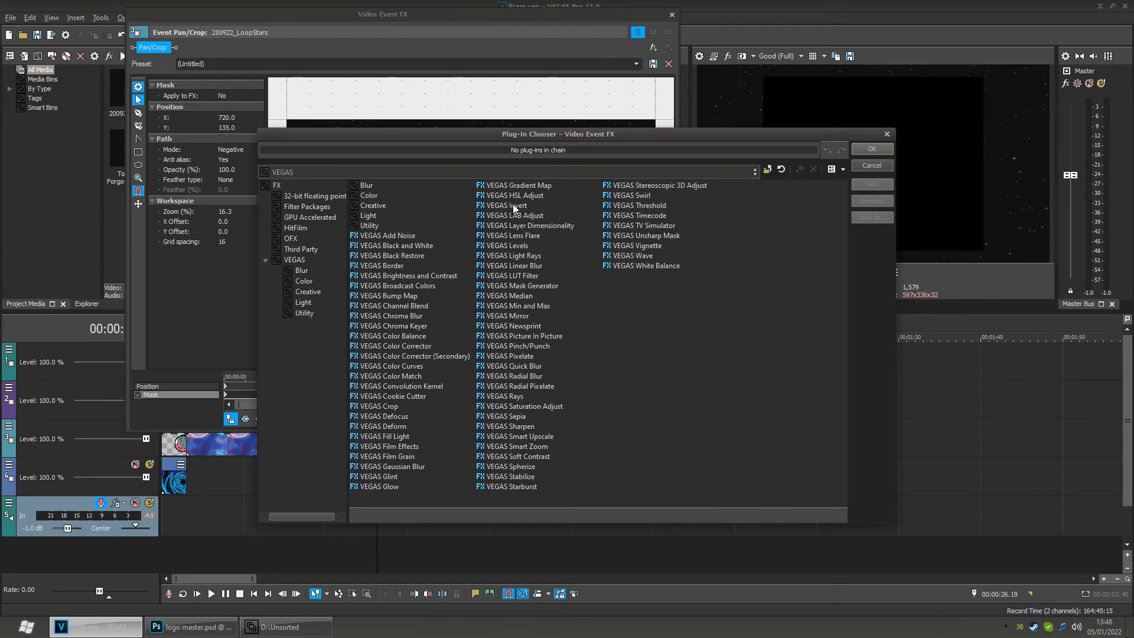
double_click(509, 246)
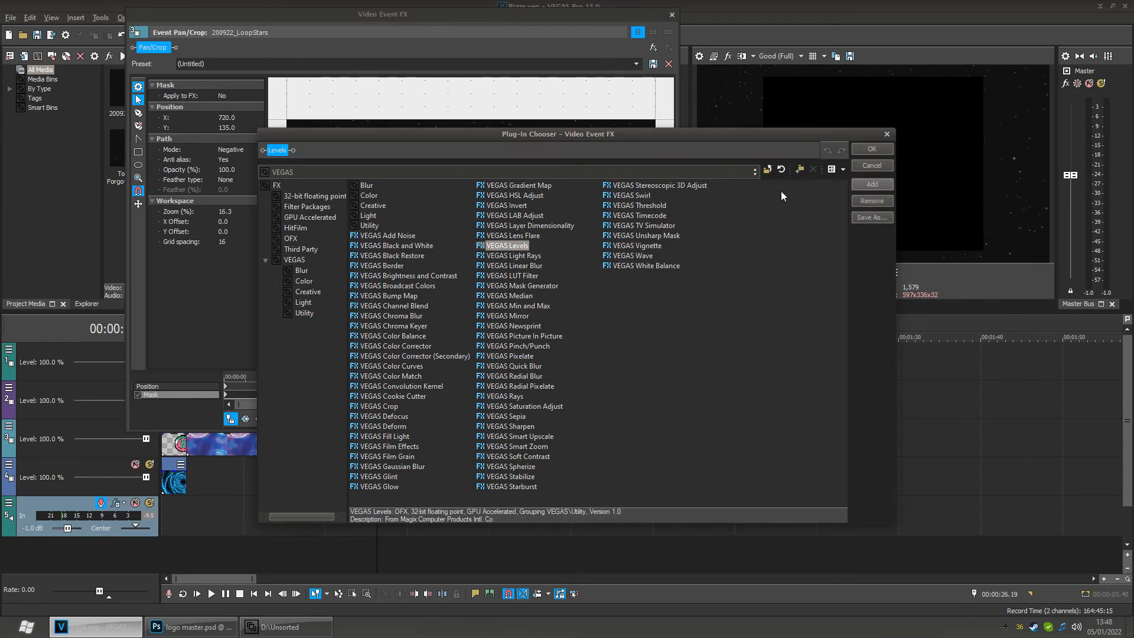
click(875, 150)
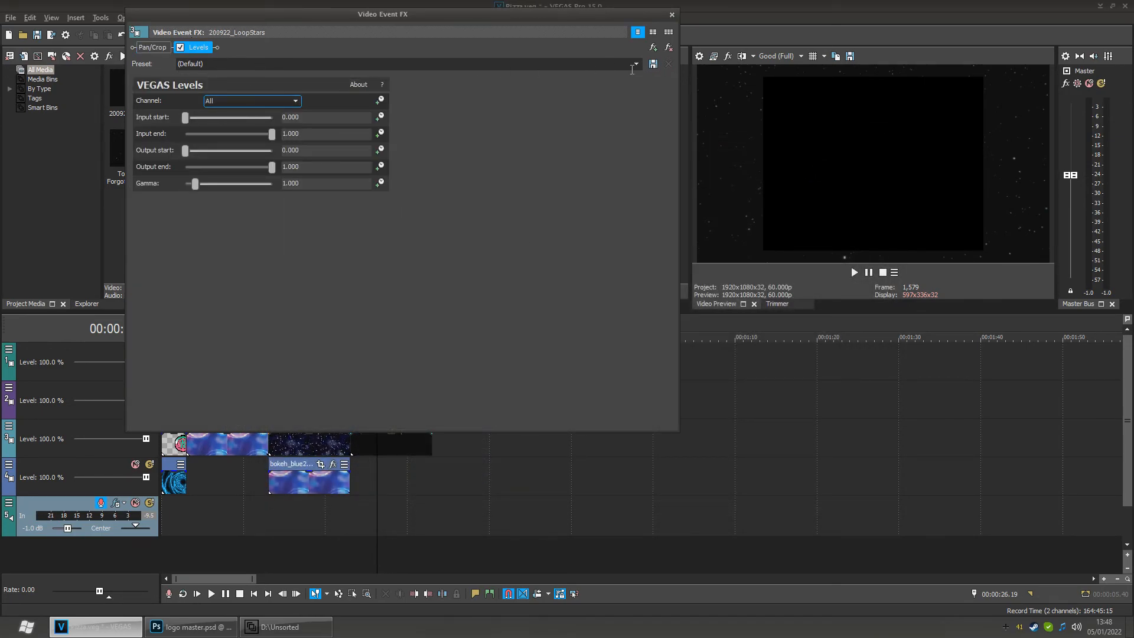
drag(461, 32, 501, 26)
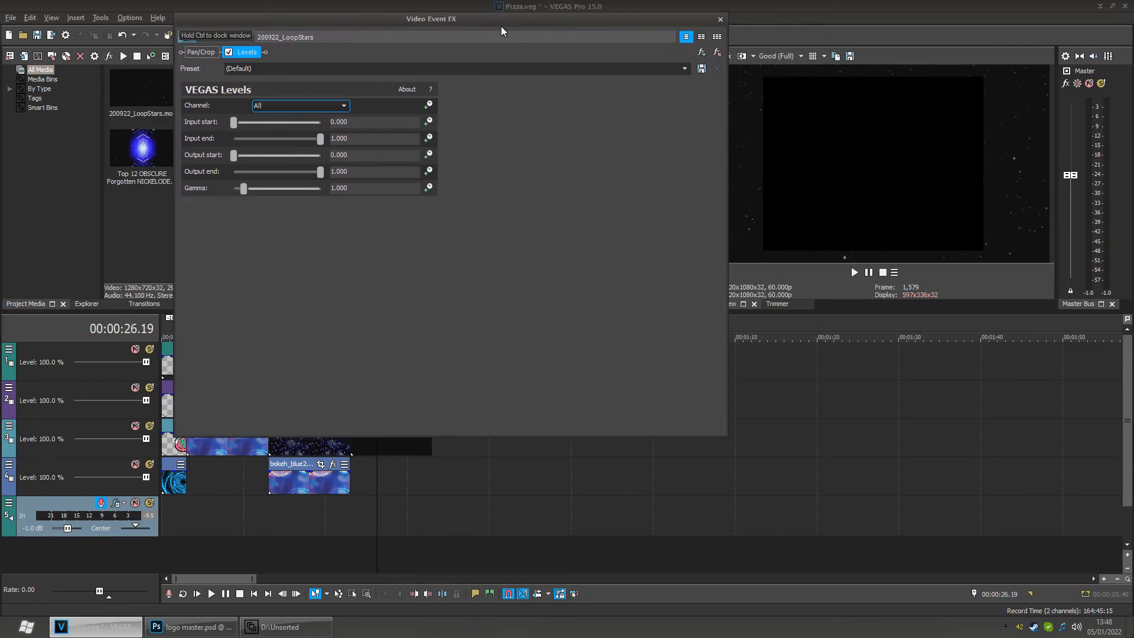
click(668, 65)
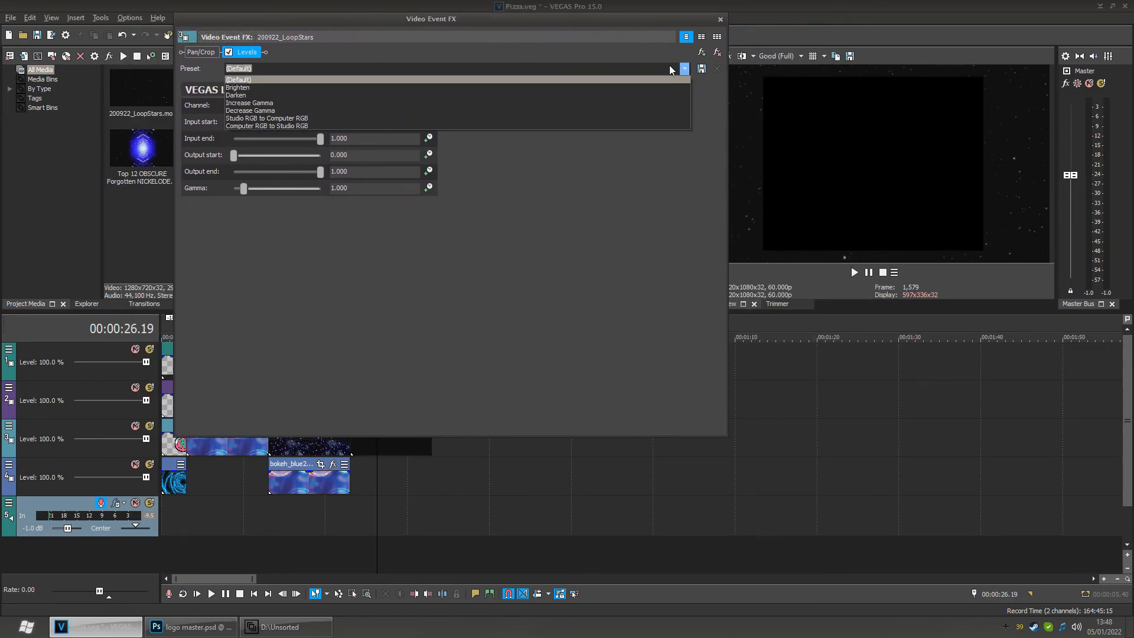
click(349, 118)
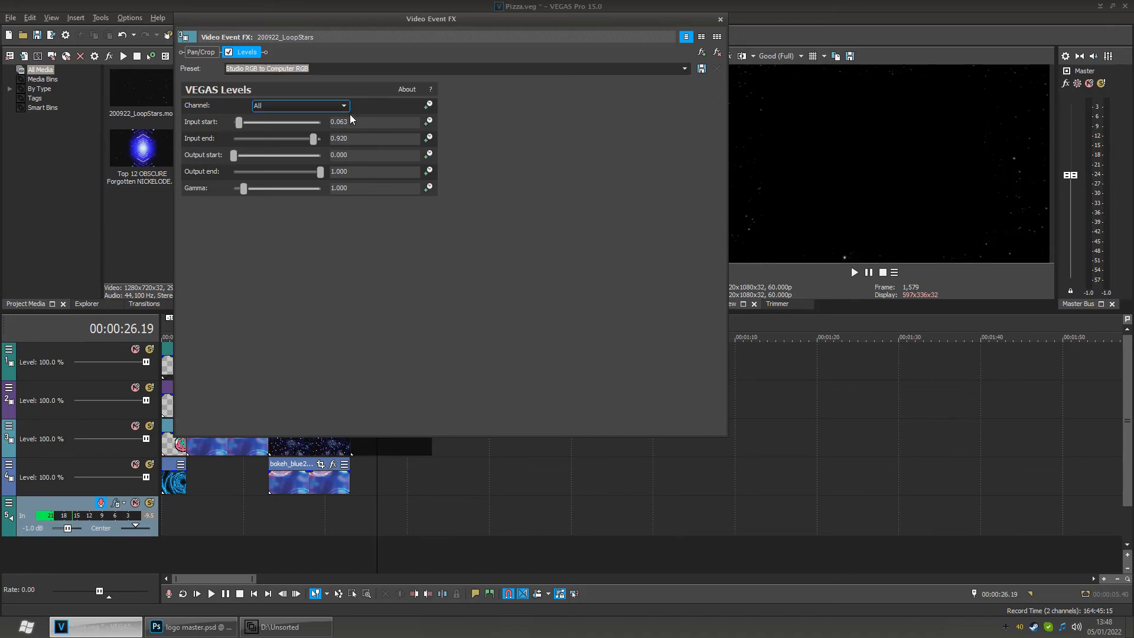
drag(572, 24, 470, 10)
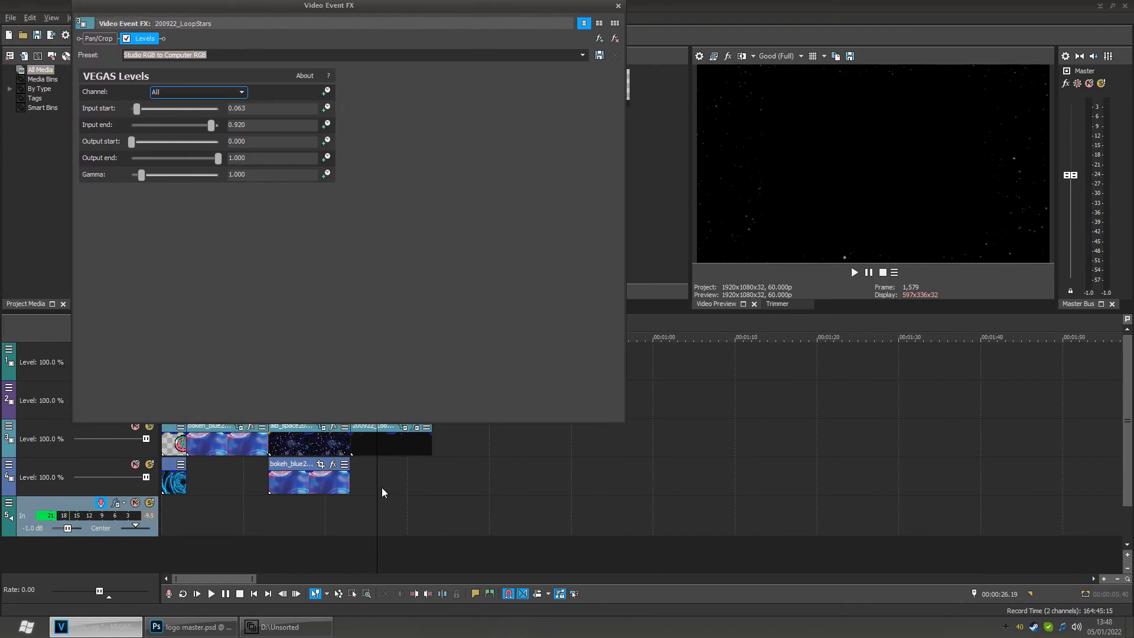
drag(380, 495, 404, 499)
mouse_move(310, 483)
mouse_down()
mouse_move(375, 483)
mouse_move(309, 475)
mouse_up()
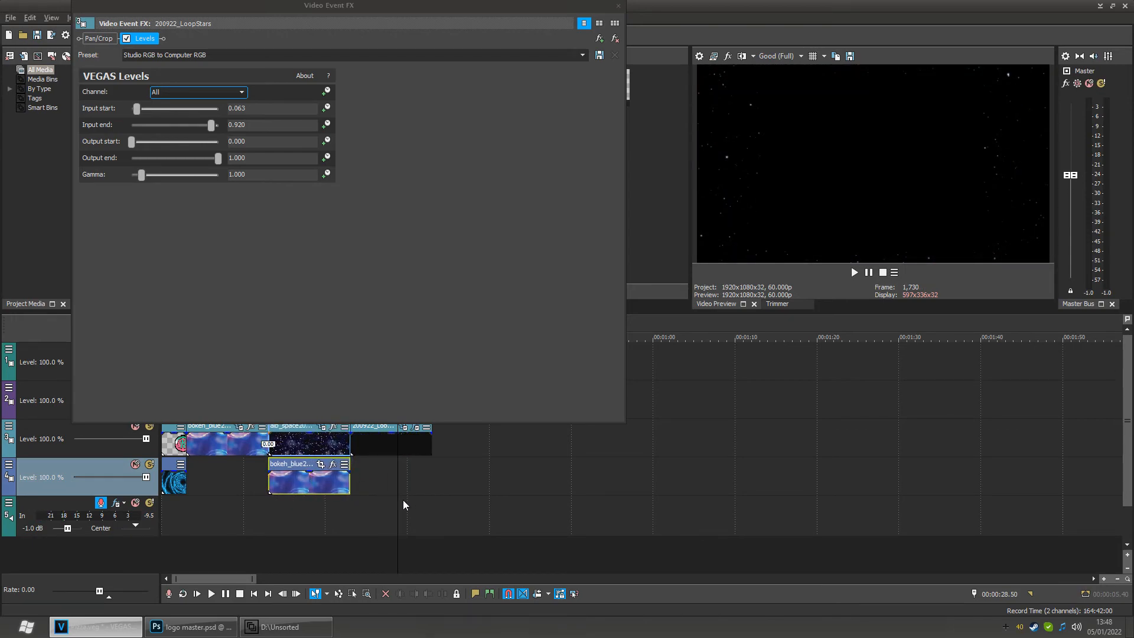
- Remove the Levels effect from the 200922 loop event and close the event effects window
drag(406, 509, 383, 511)
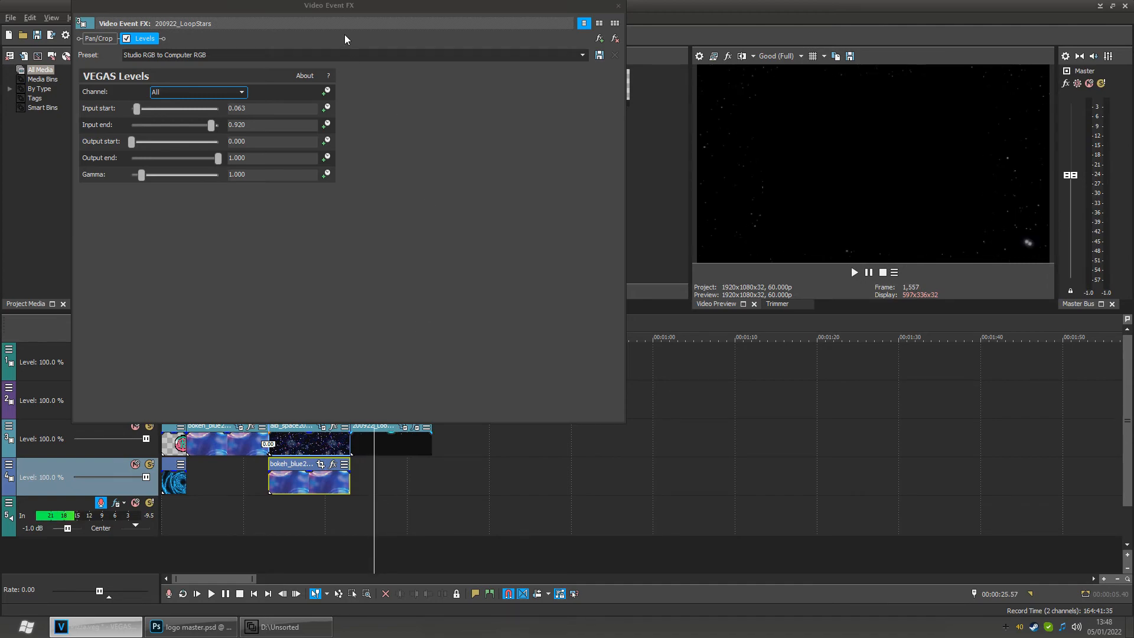
click(615, 40)
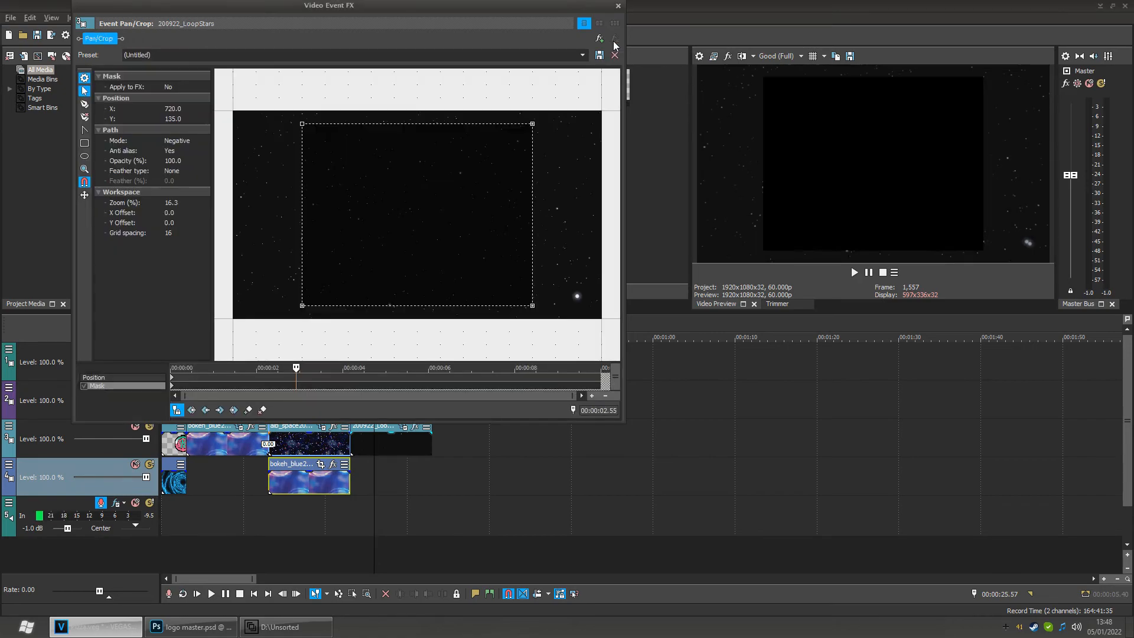
click(619, 6)
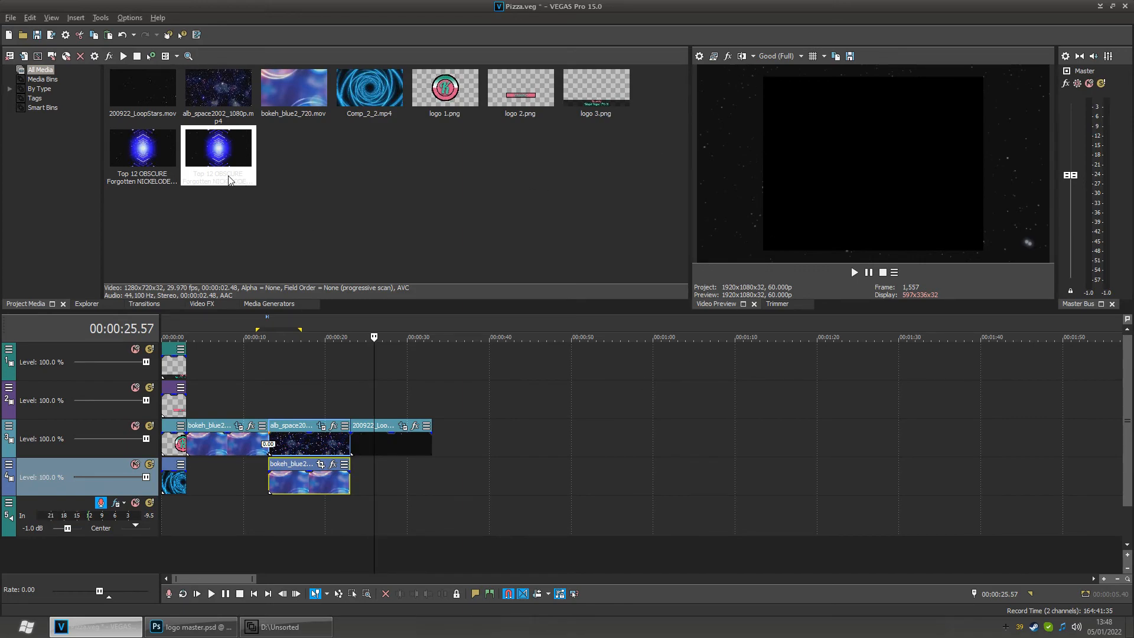
- Apply a VEGAS Levels media effect to 200922_LoopStars.mov using the Studio RGB to Computer RGB preset
click(147, 91)
right_click(147, 91)
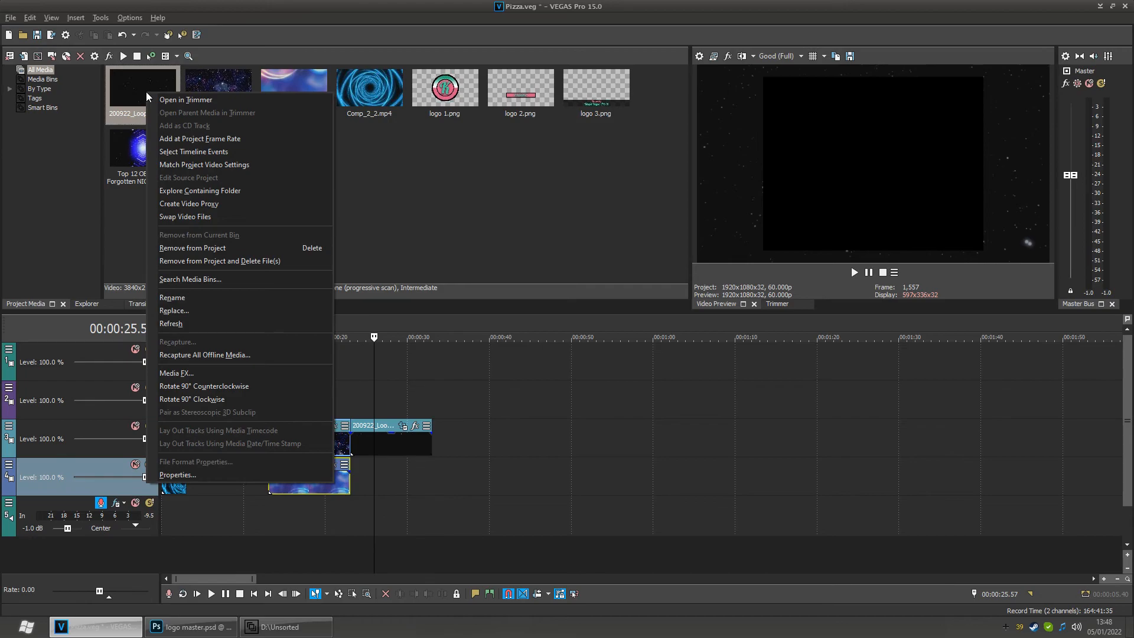
click(207, 374)
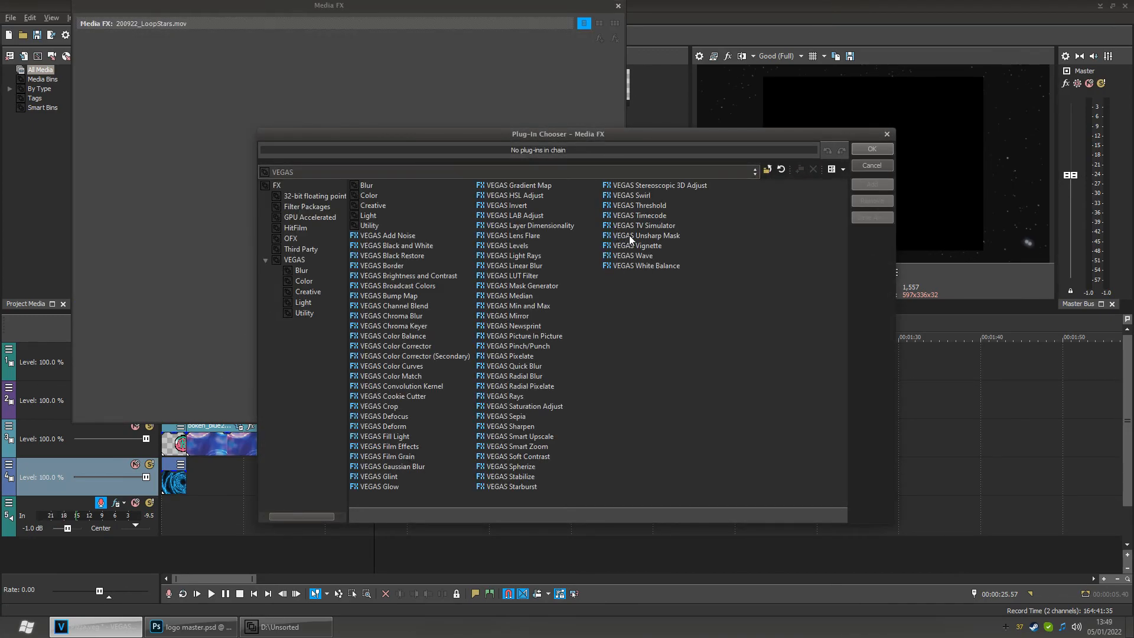
double_click(516, 245)
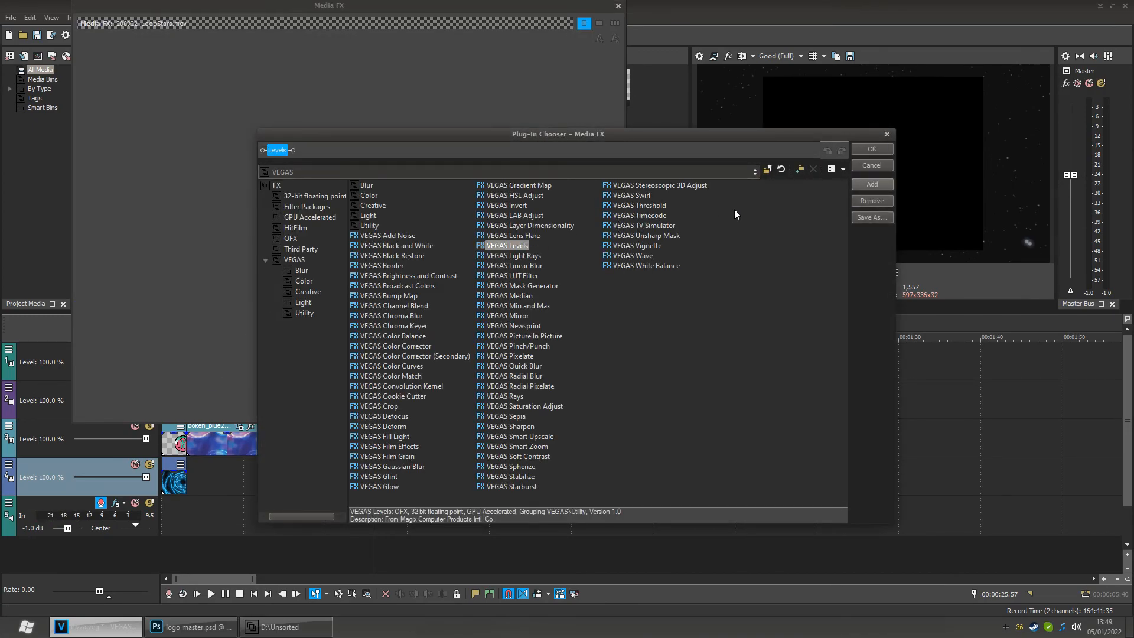
click(863, 149)
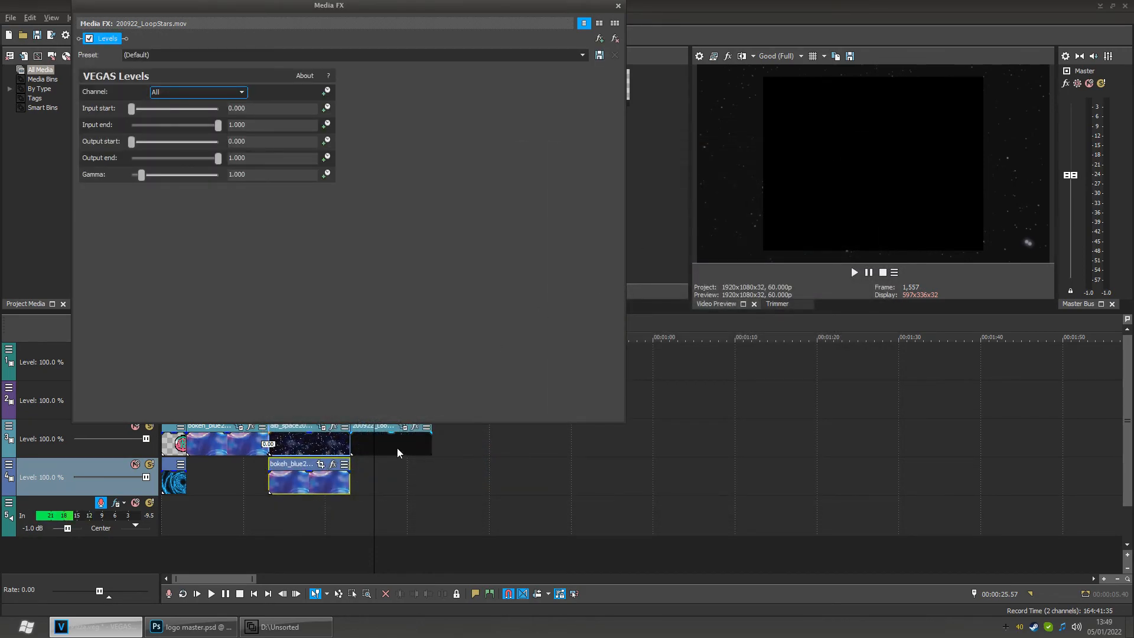
click(583, 54)
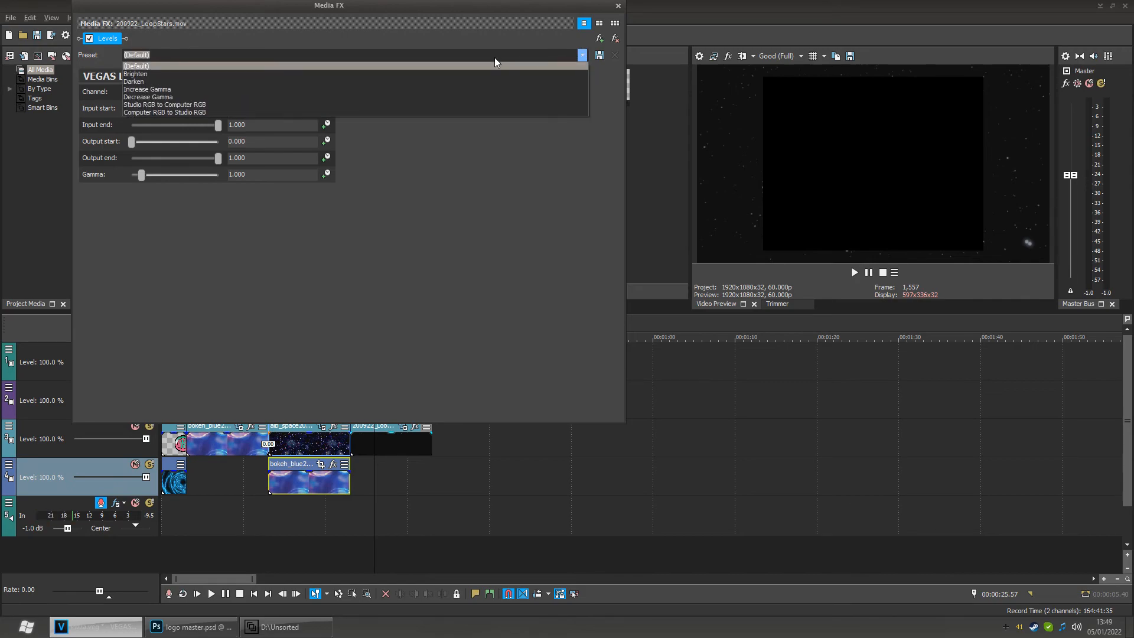
click(238, 104)
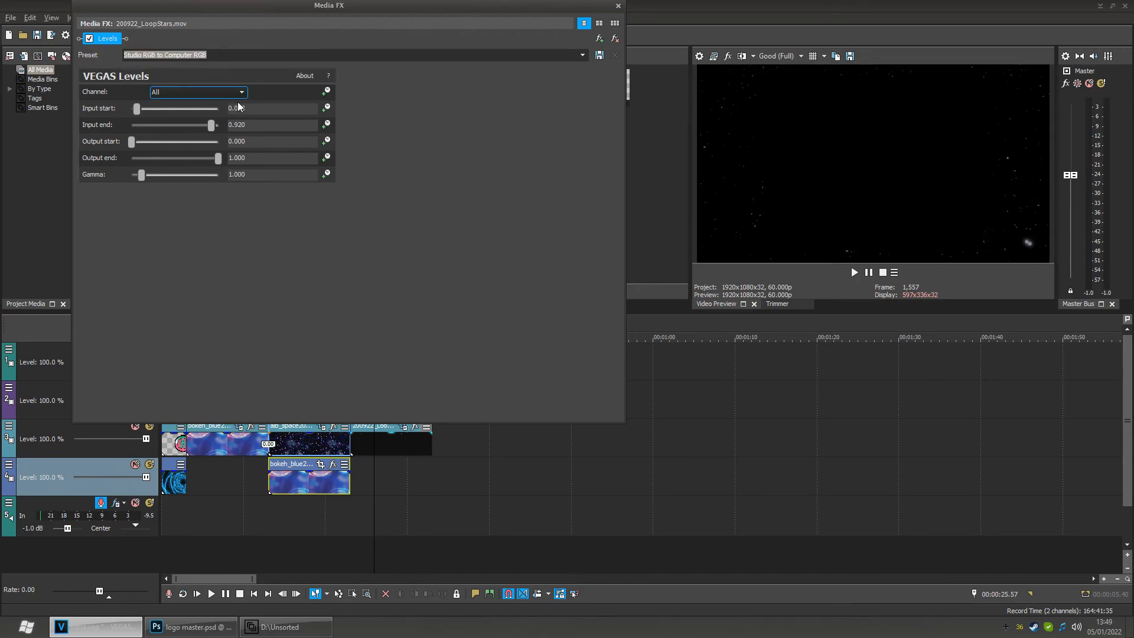
click(619, 8)
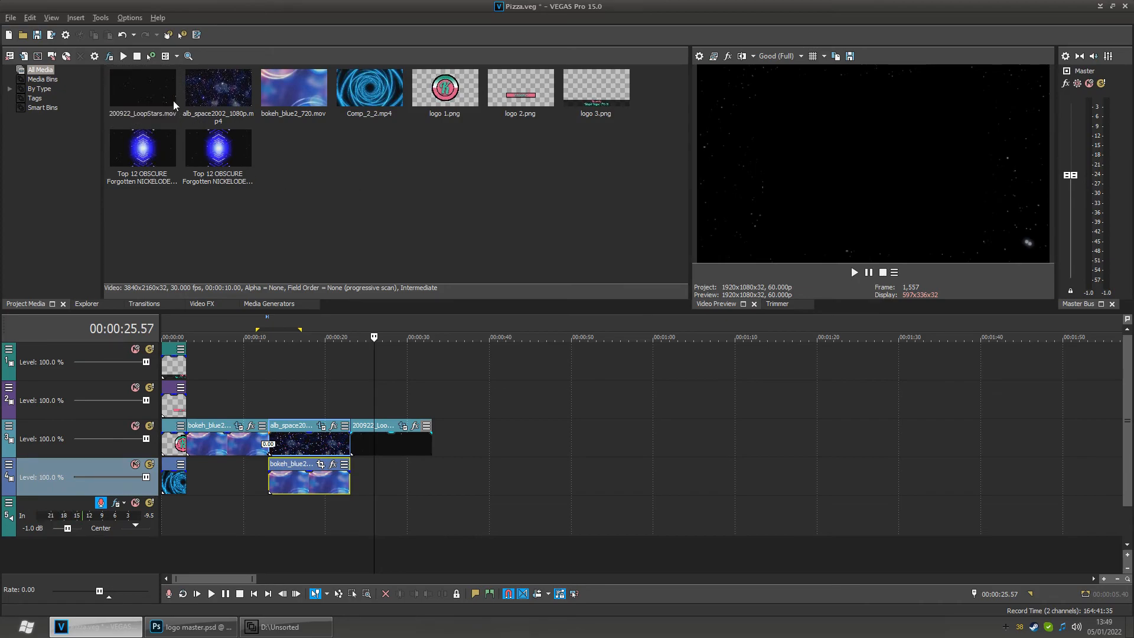
drag(134, 88, 466, 451)
click(507, 476)
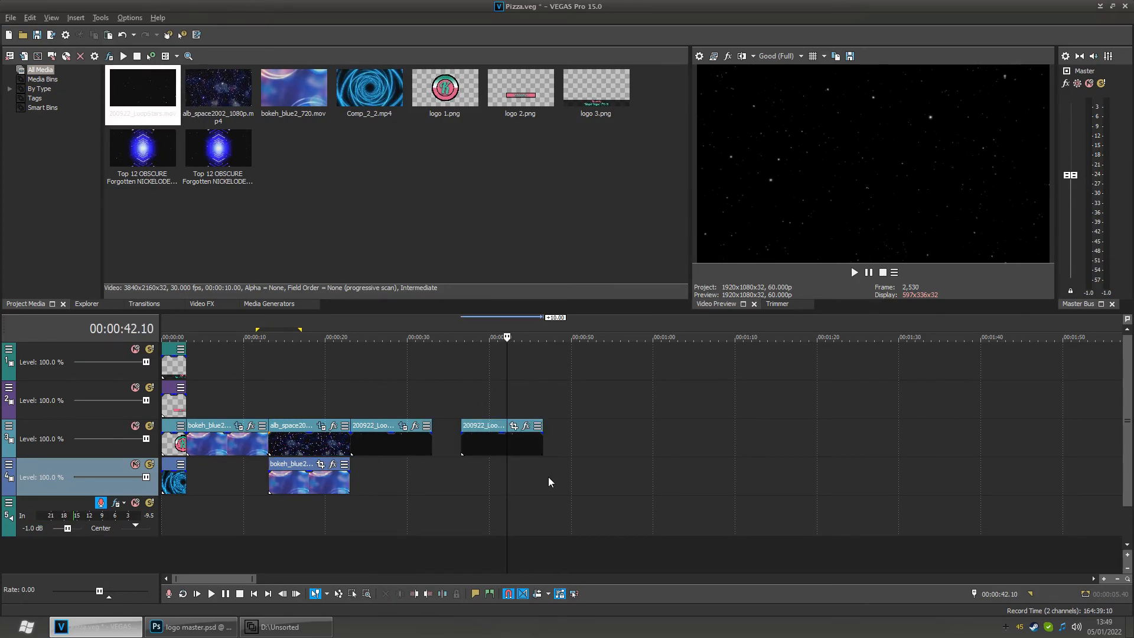
drag(511, 487, 542, 489)
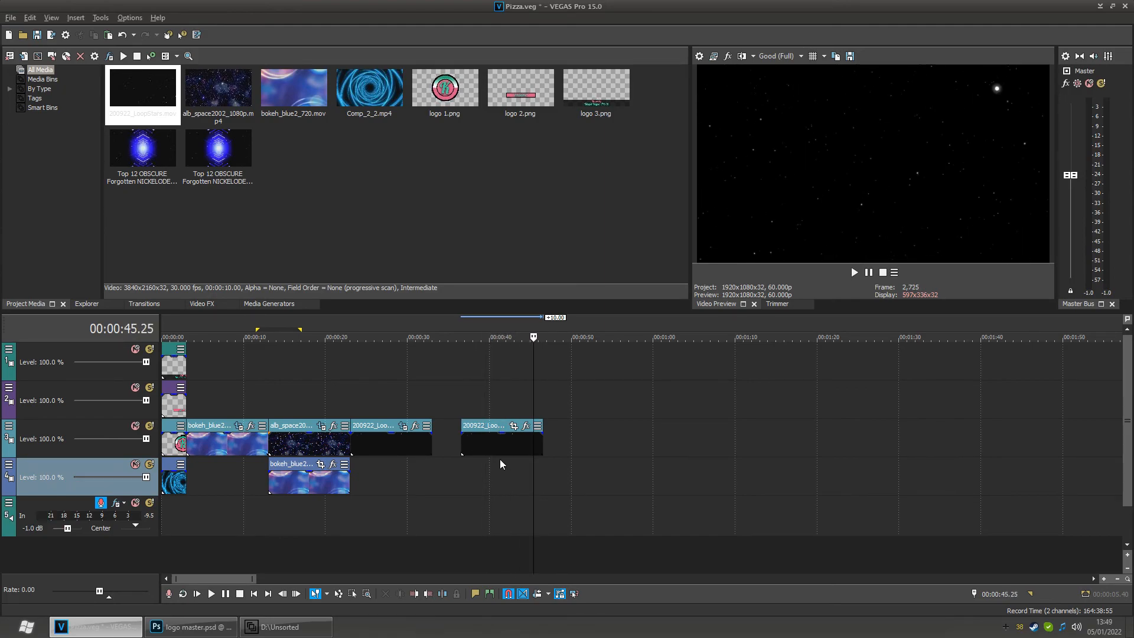
key(ctrl+z)
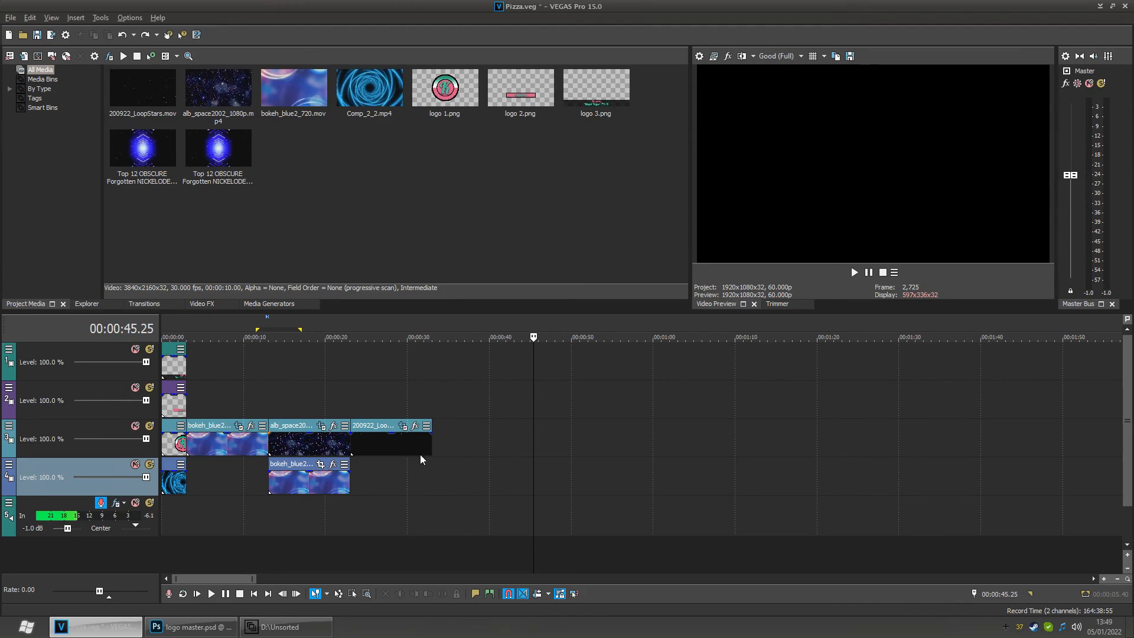
- Scrub the timeline back to review the opening seconds of the intro
click(396, 499)
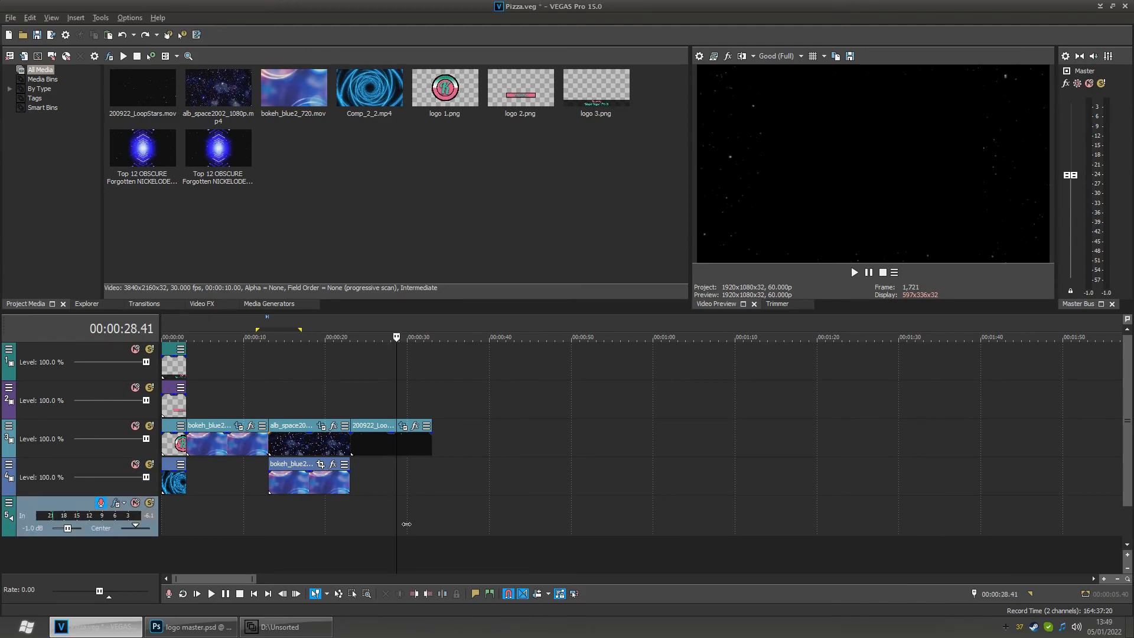
drag(400, 525, 182, 508)
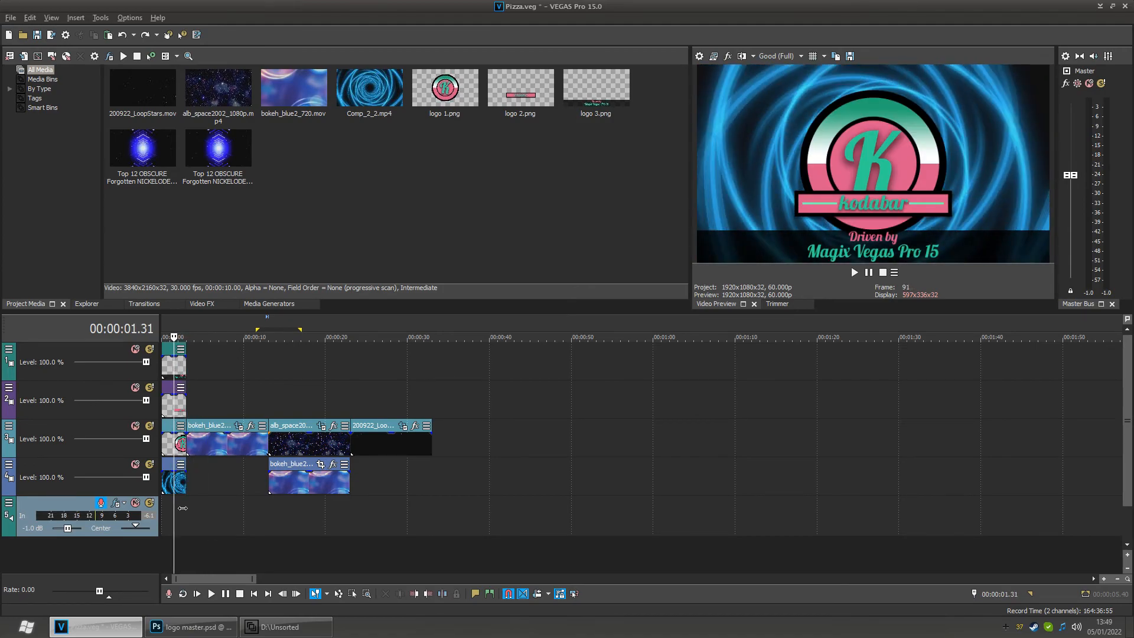
drag(182, 508, 206, 507)
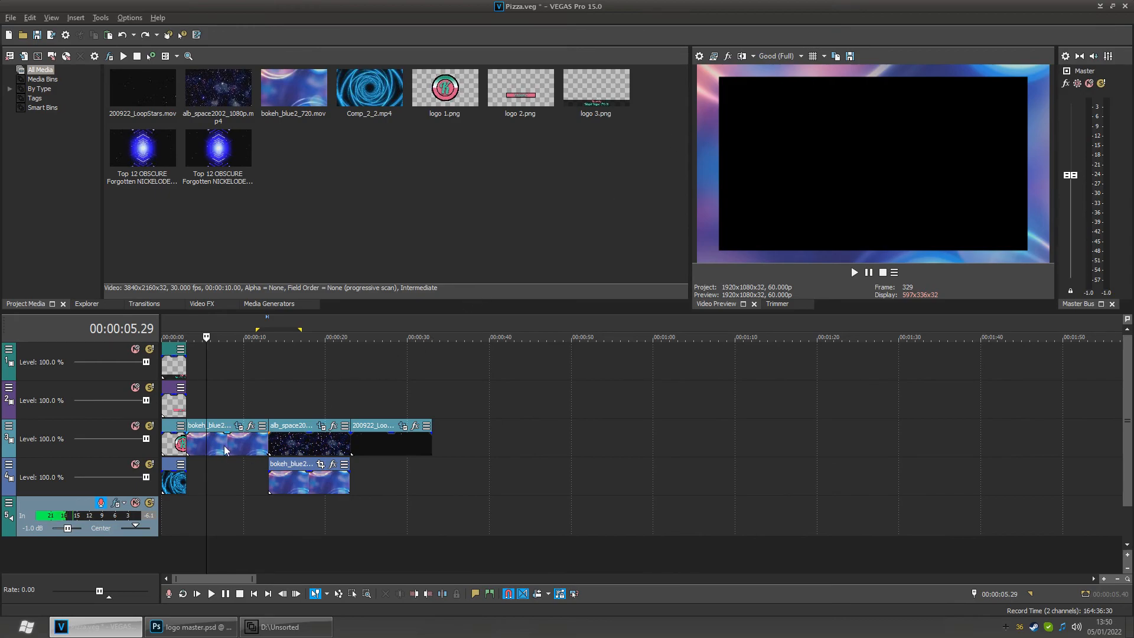
- Try reshaping the Pan/Crop mask of the first bokeh_blue2 event, undo the change and close the window
click(238, 425)
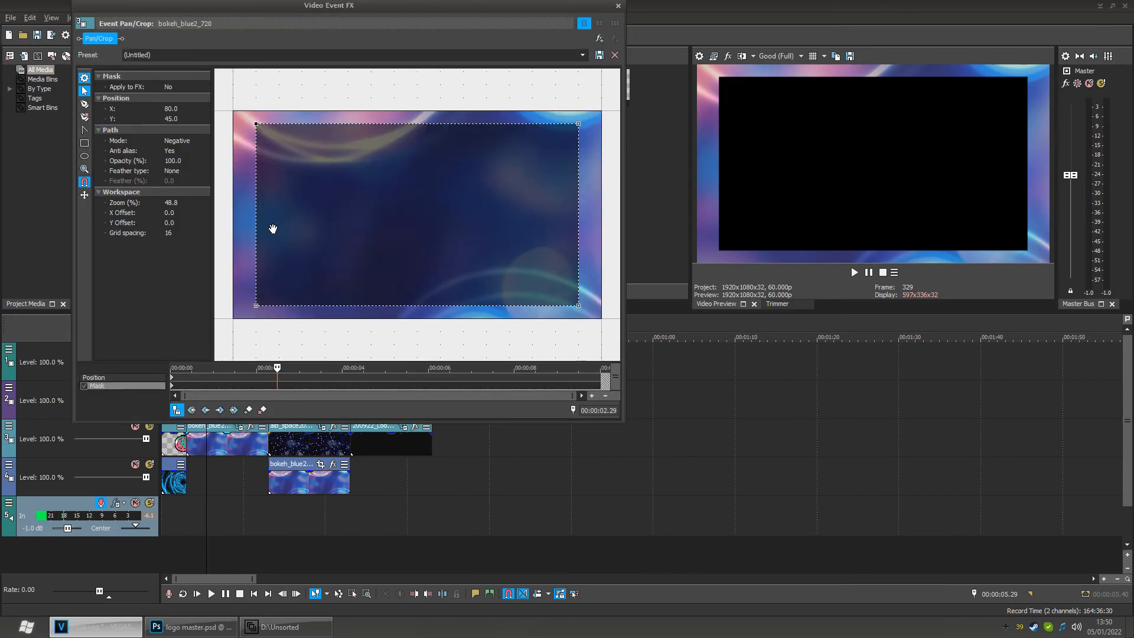
mouse_move(254, 223)
mouse_down()
mouse_move(298, 227)
mouse_move(239, 215)
mouse_up()
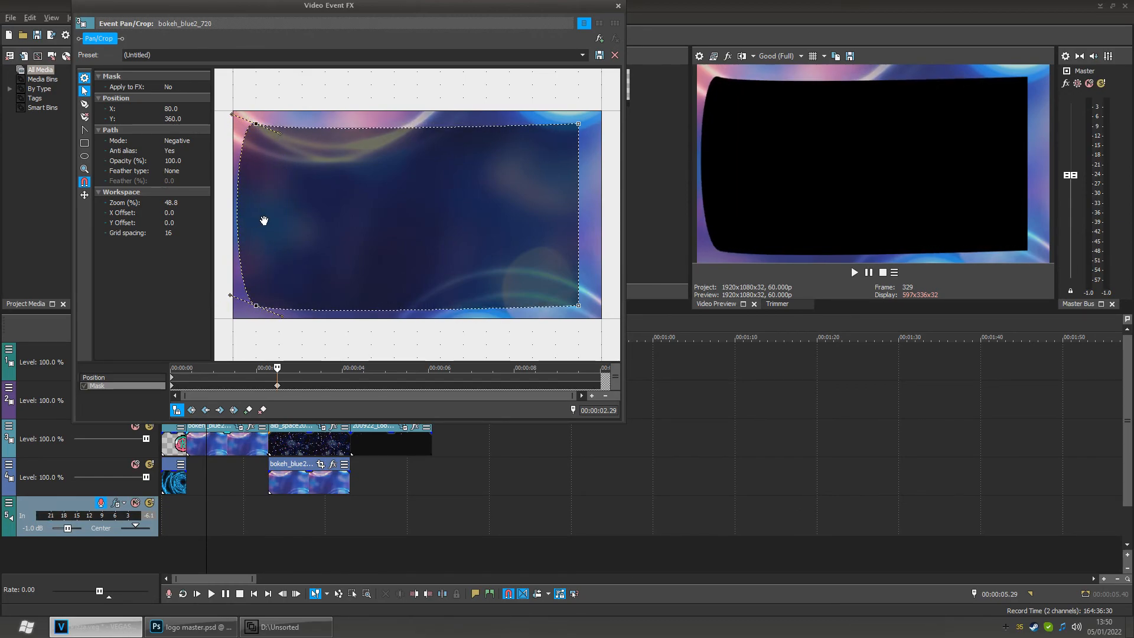
key(ctrl+z)
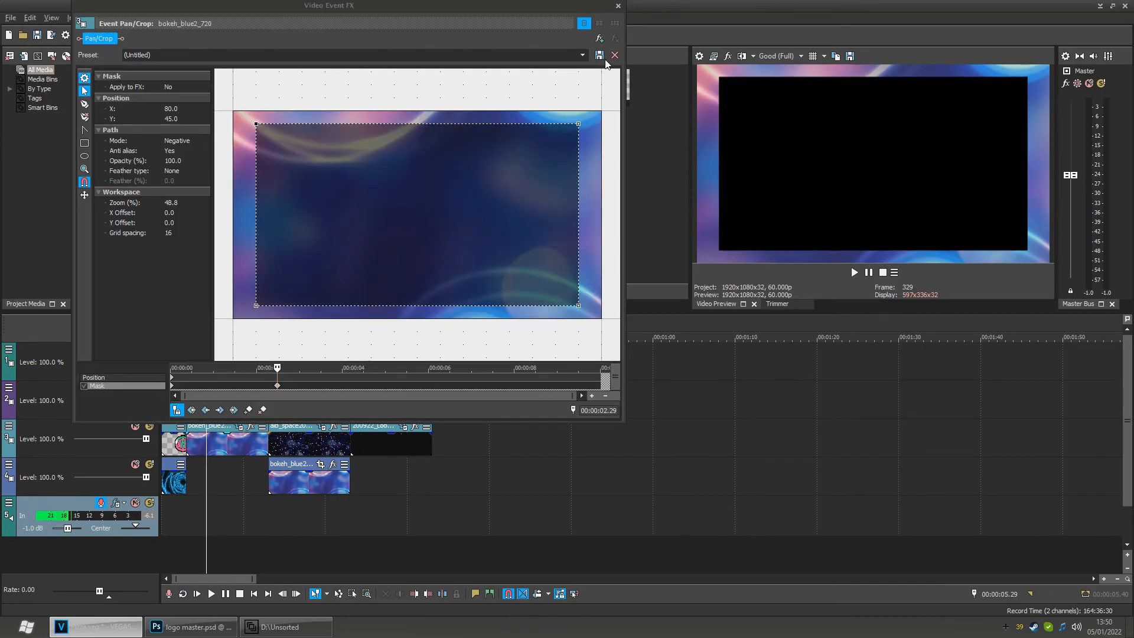
drag(577, 10, 571, 35)
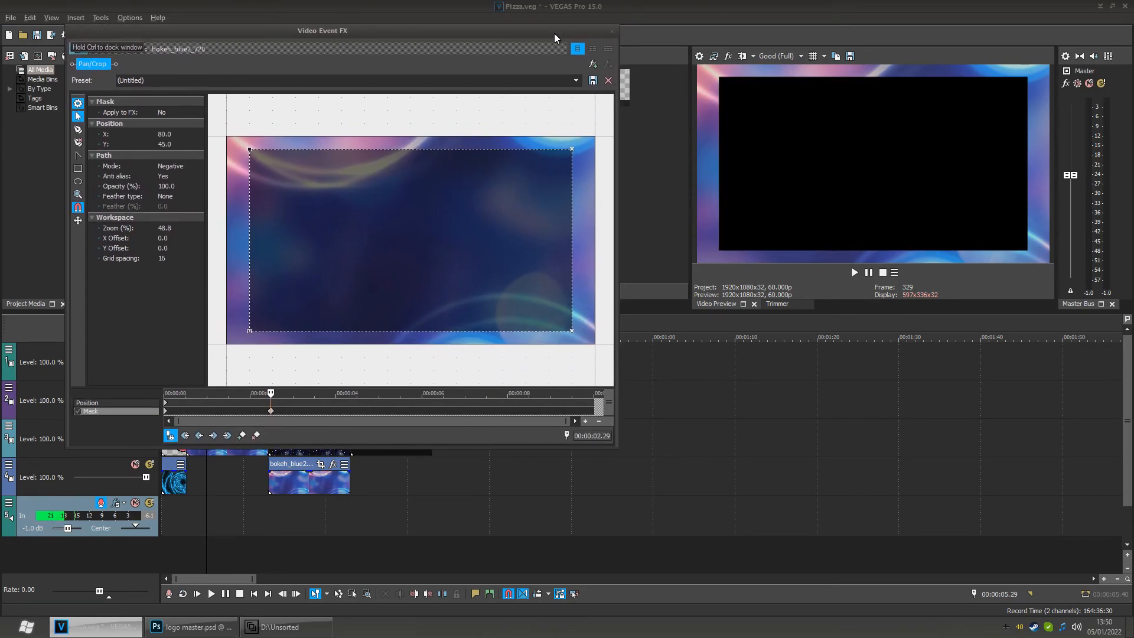
click(612, 31)
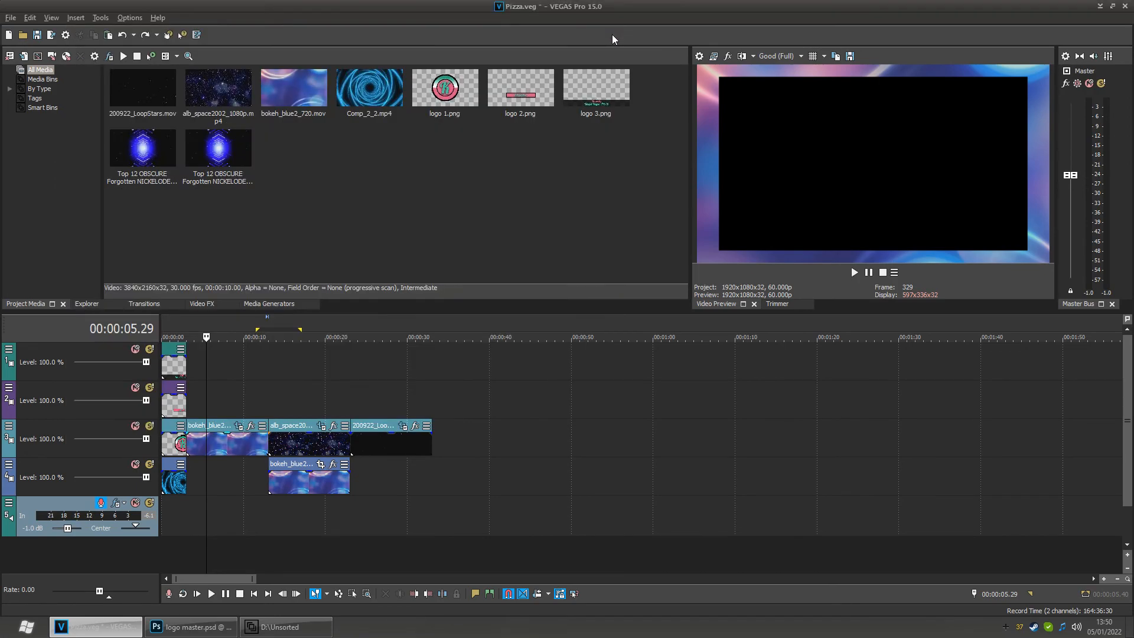
- Scrub through the timeline from the start to review the assembled sequence
click(281, 510)
drag(283, 512, 168, 511)
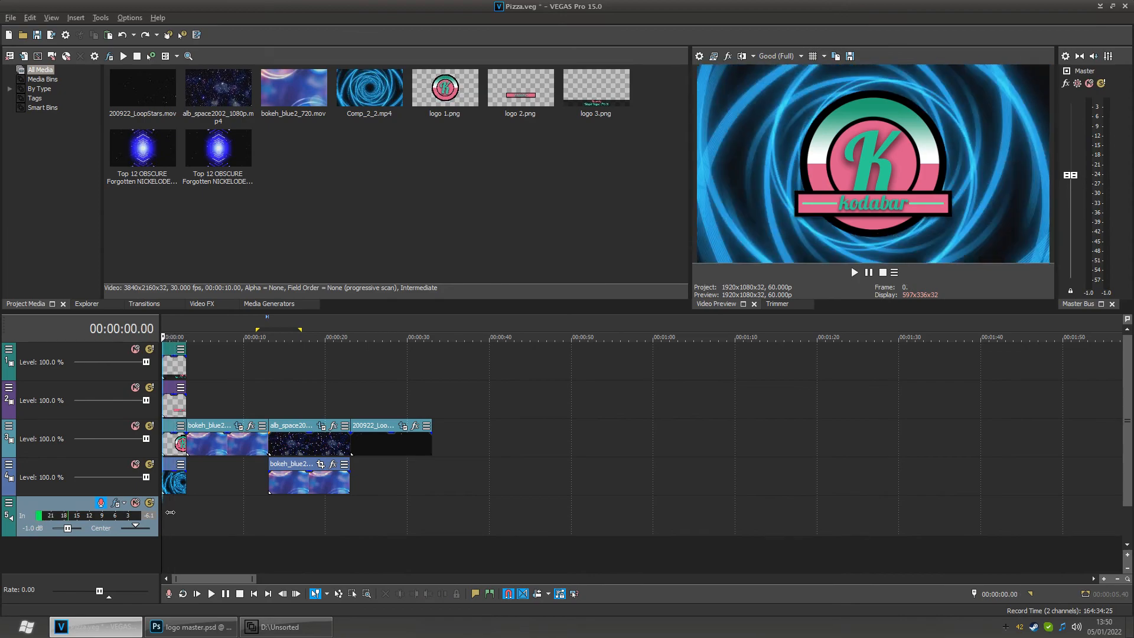
scroll(174, 509, up, 4)
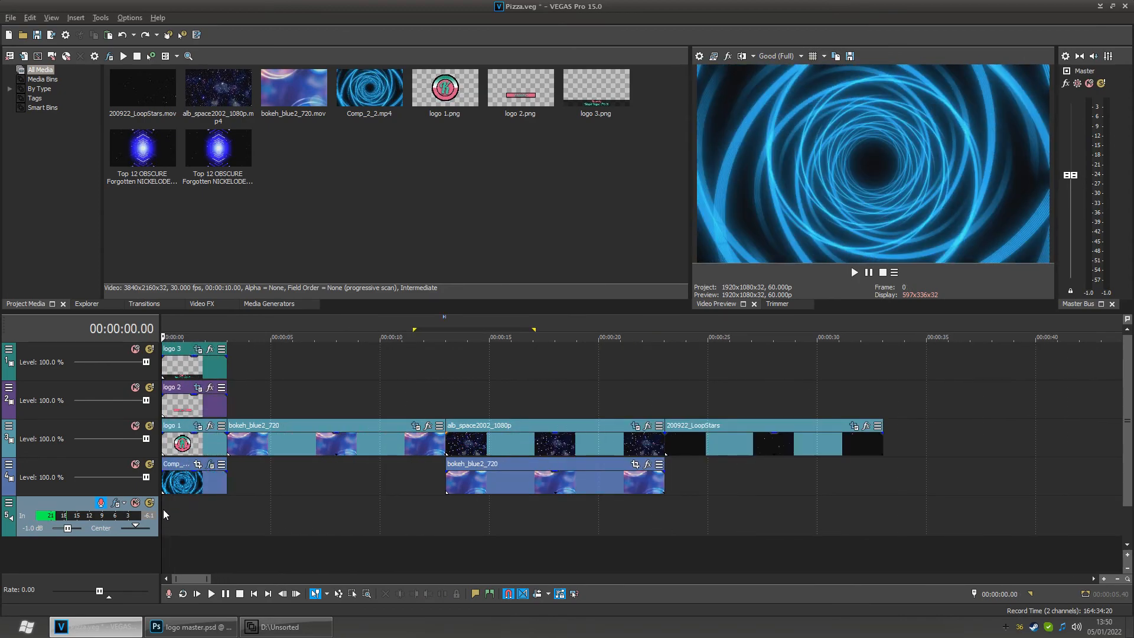
drag(163, 509, 532, 518)
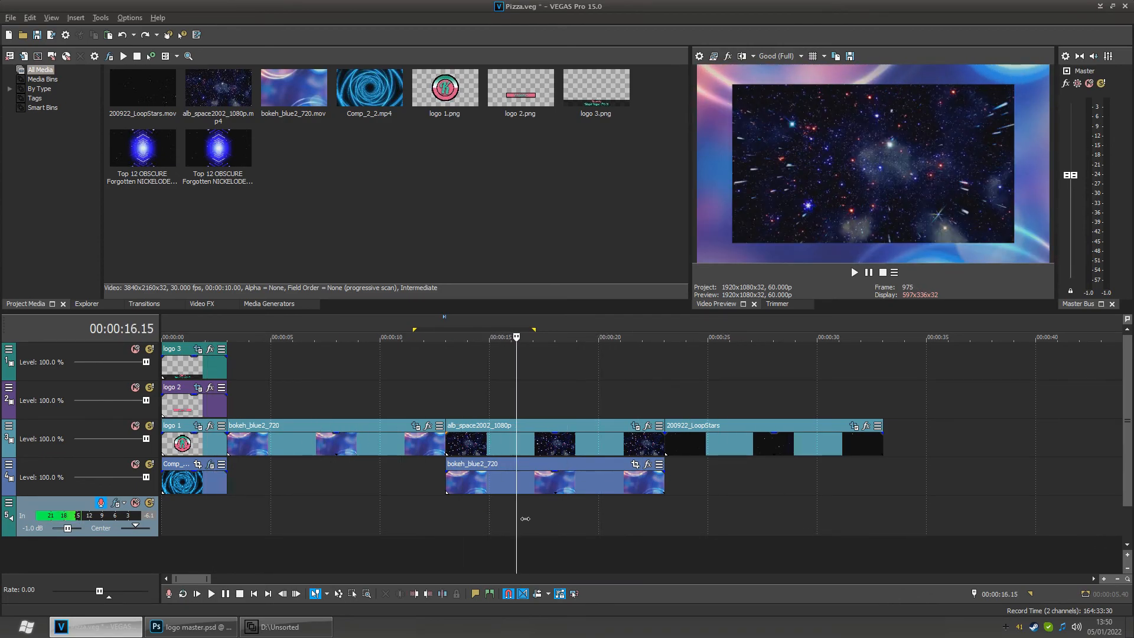
scroll(473, 515, down, 5)
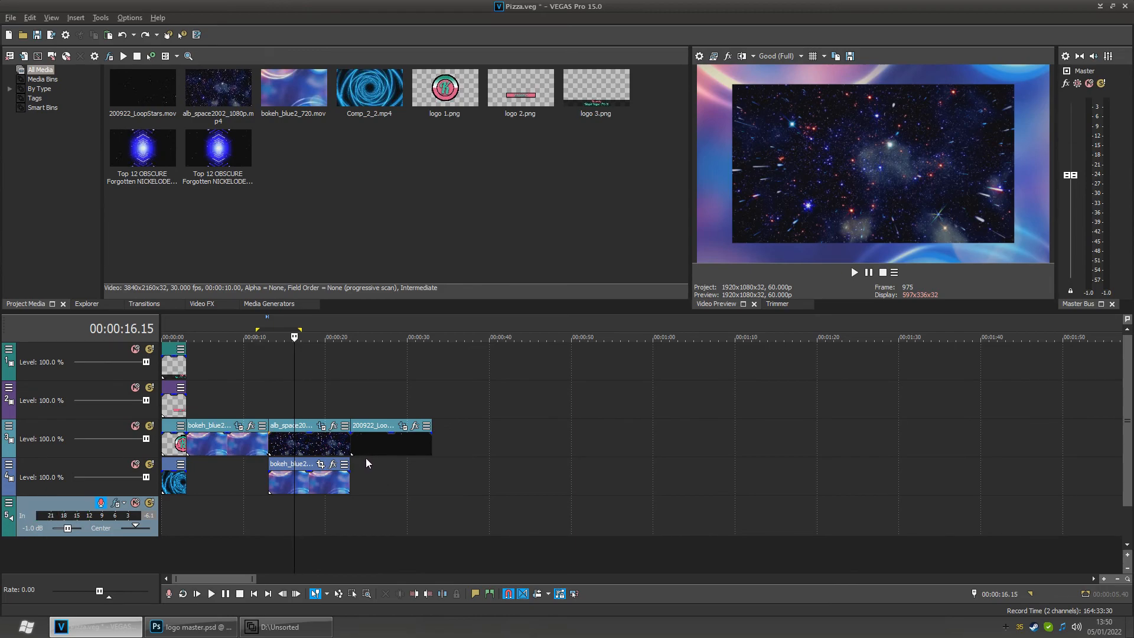
- Start saving the project under a new name, creating a new folder named Pizza and opening it
click(10, 18)
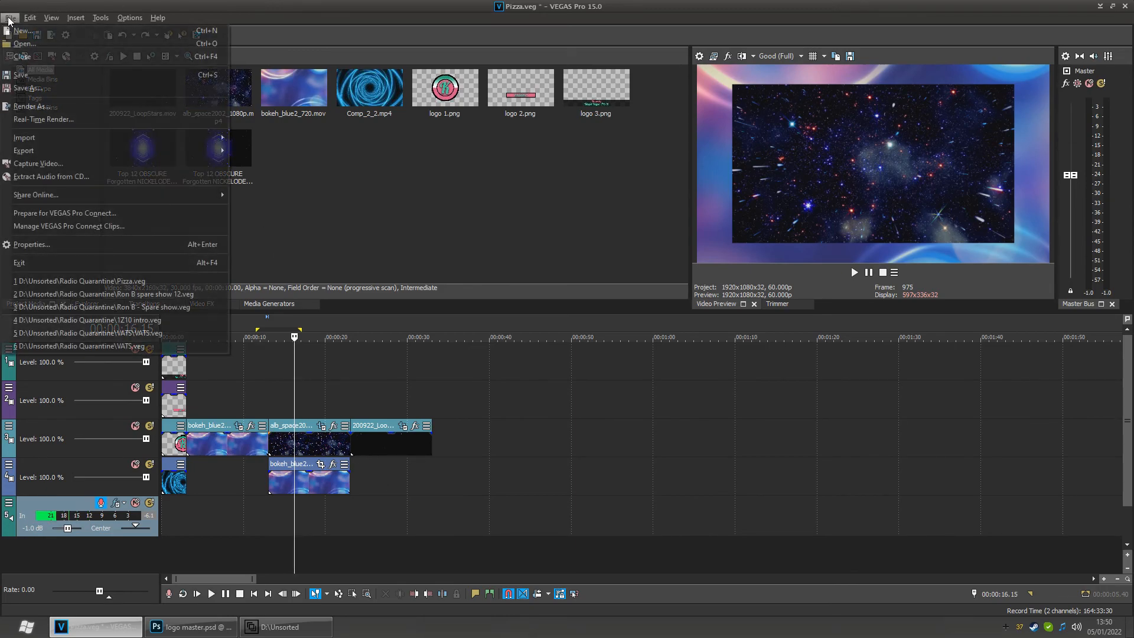
click(50, 88)
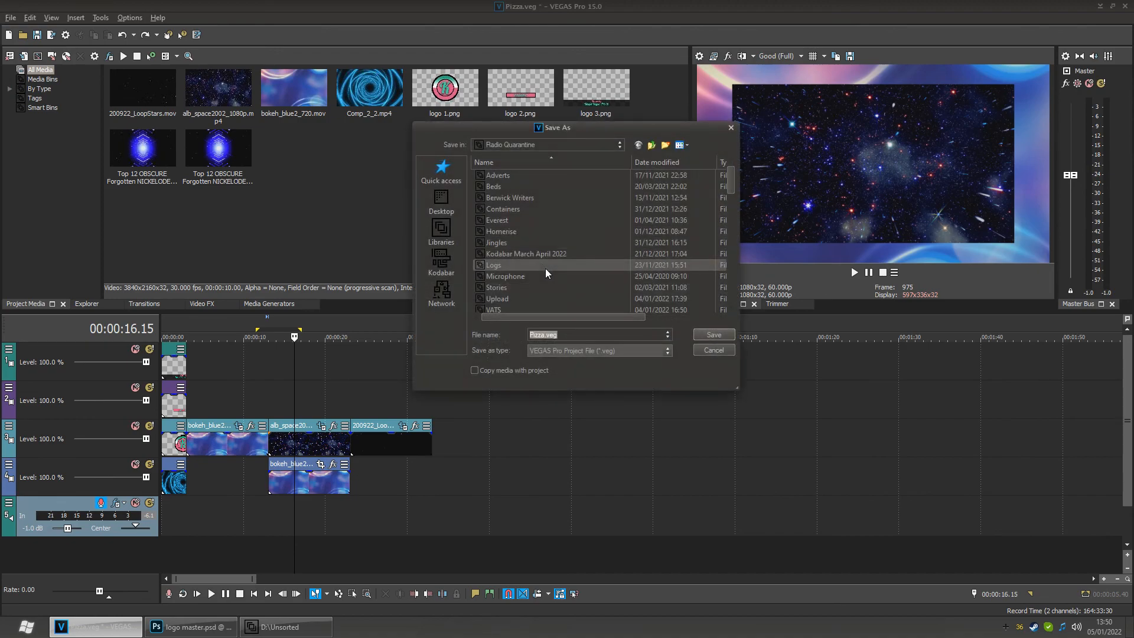
scroll(508, 265, down, 2)
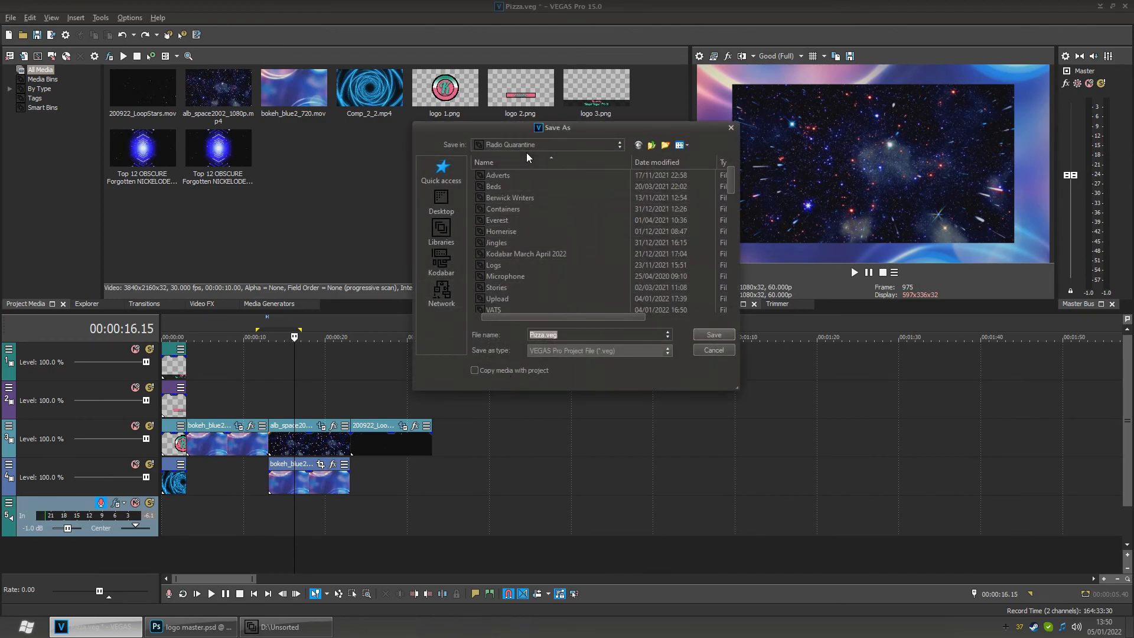
scroll(509, 250, up, 2)
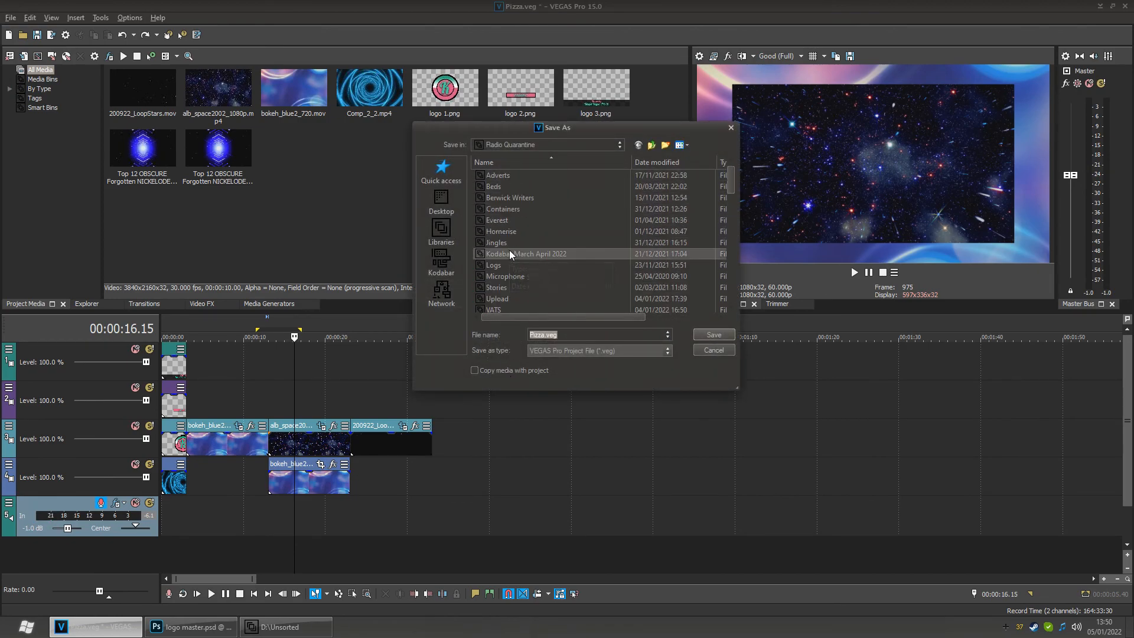
right_click(708, 196)
mouse_move(749, 335)
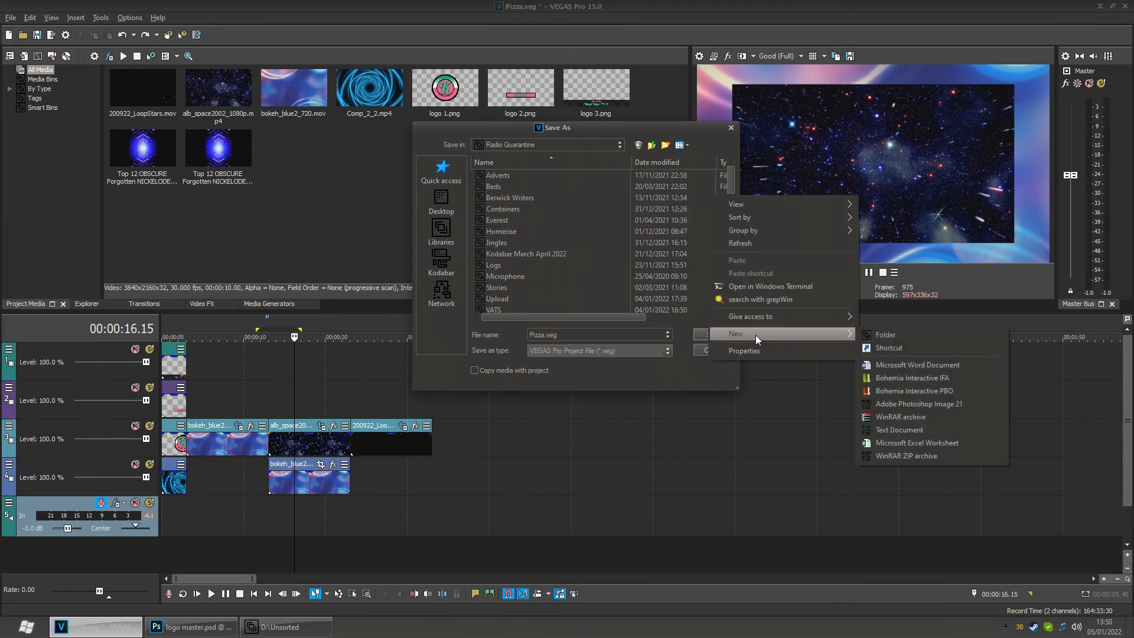
click(899, 335)
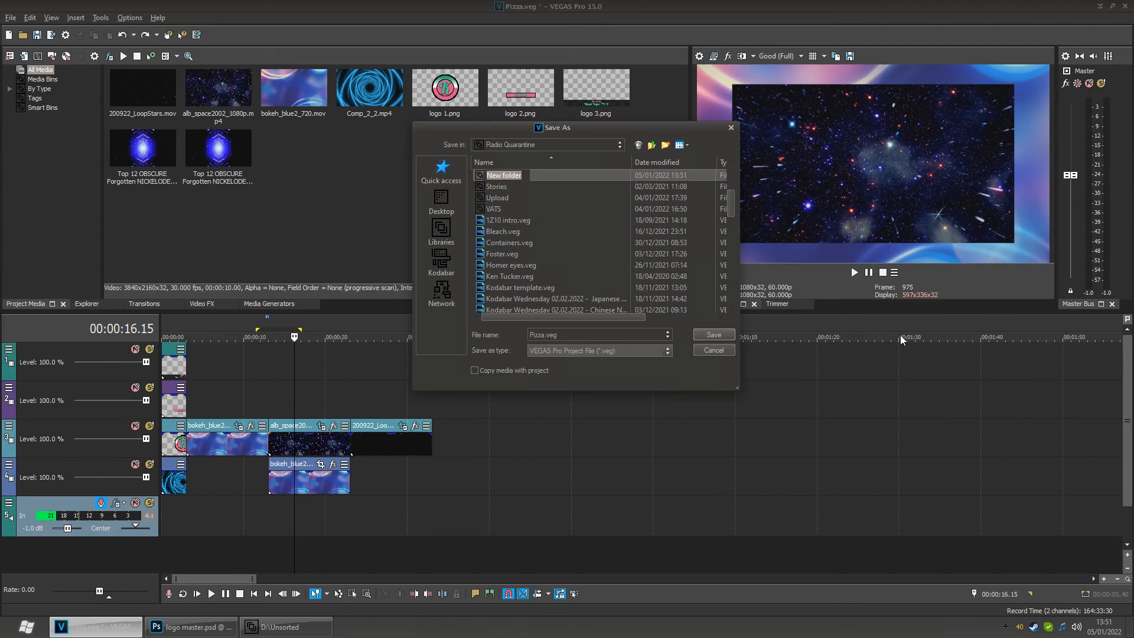
text(Pizza)
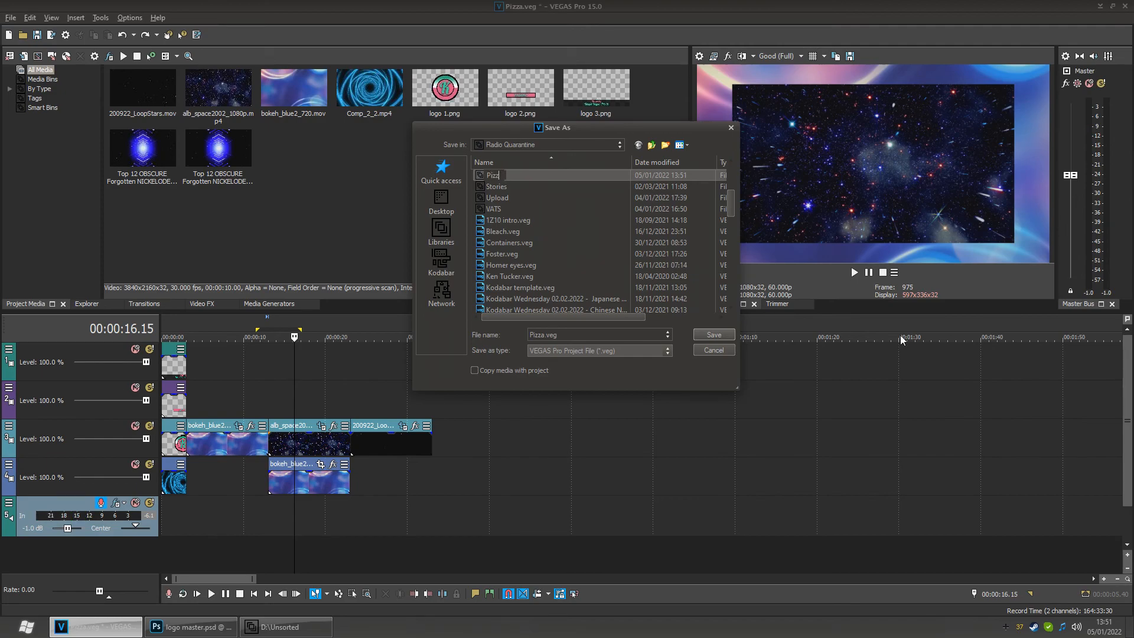
key(Return)
key(Return)
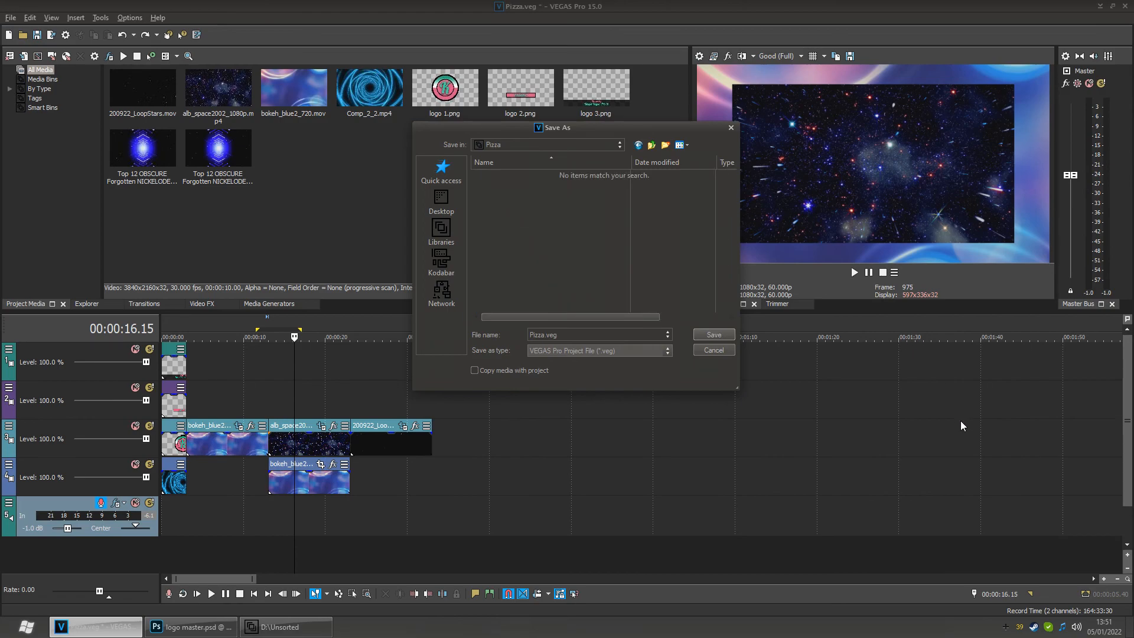
- Save the project as "Pizza template.veg" with media copied into the project folder, copying the source media
text(template)
click(491, 370)
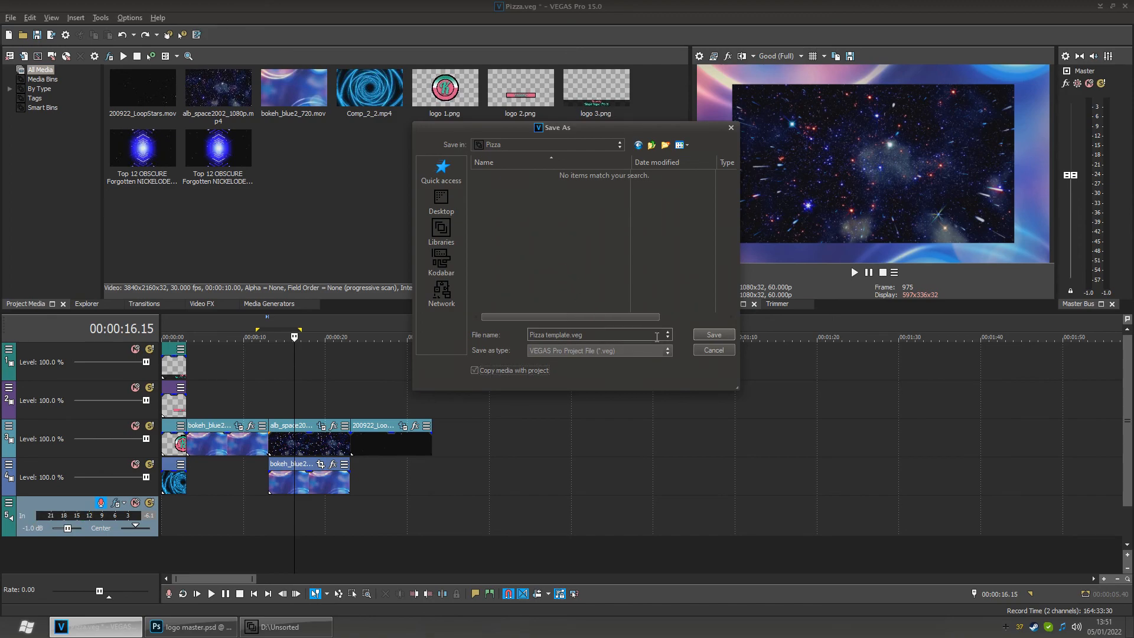
click(719, 335)
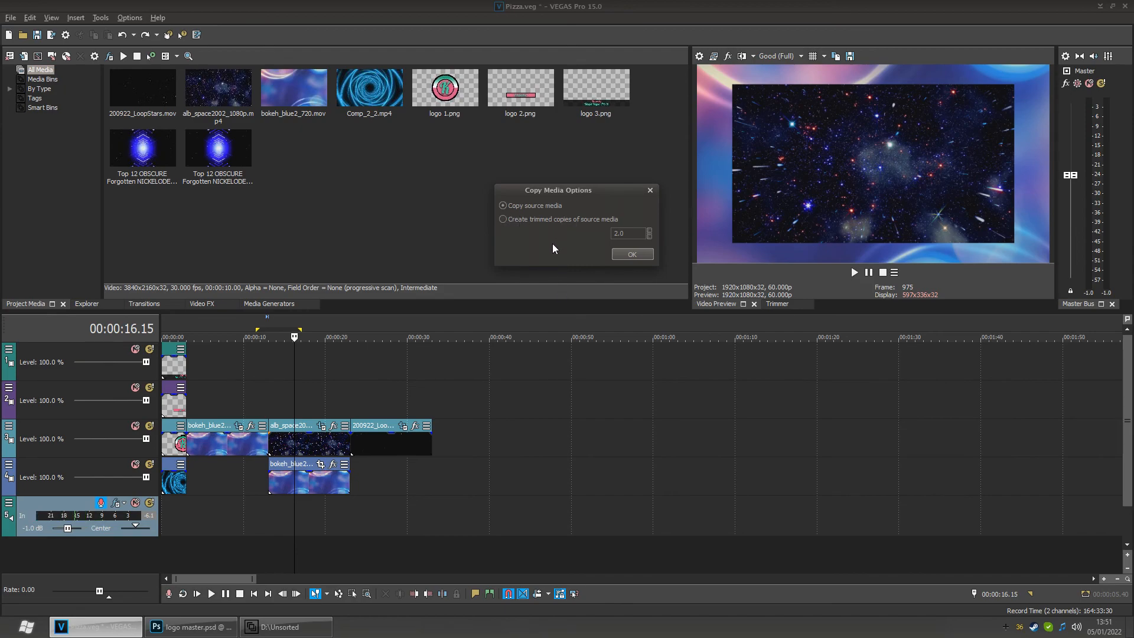
click(632, 254)
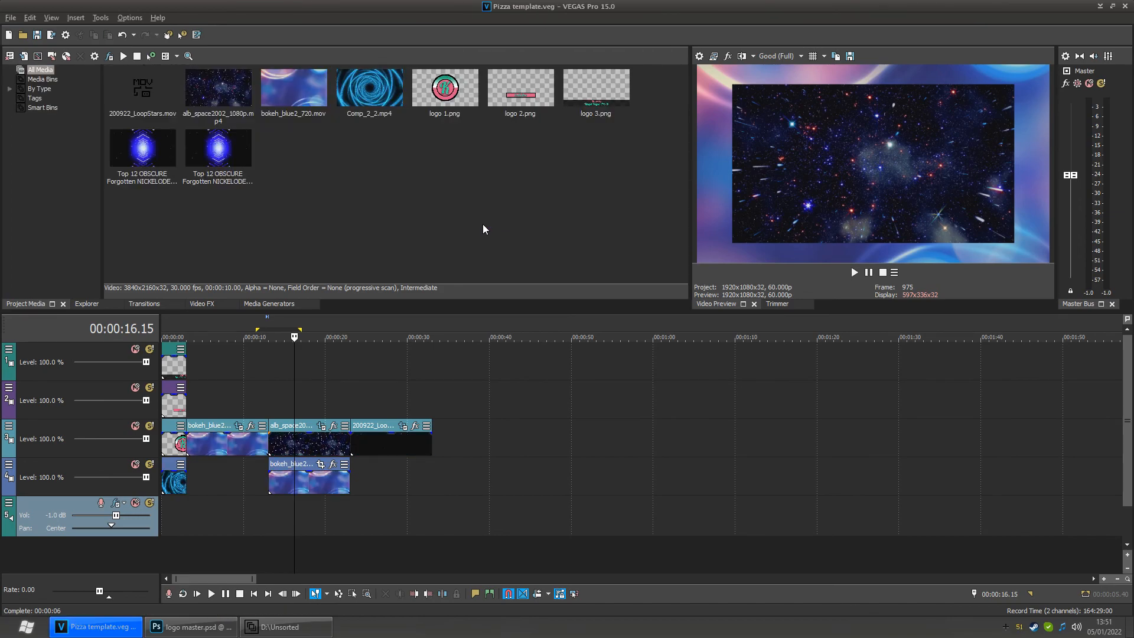
- Browse to the Pizza folder under Radio Quarantine to check the saved project and media files
click(283, 627)
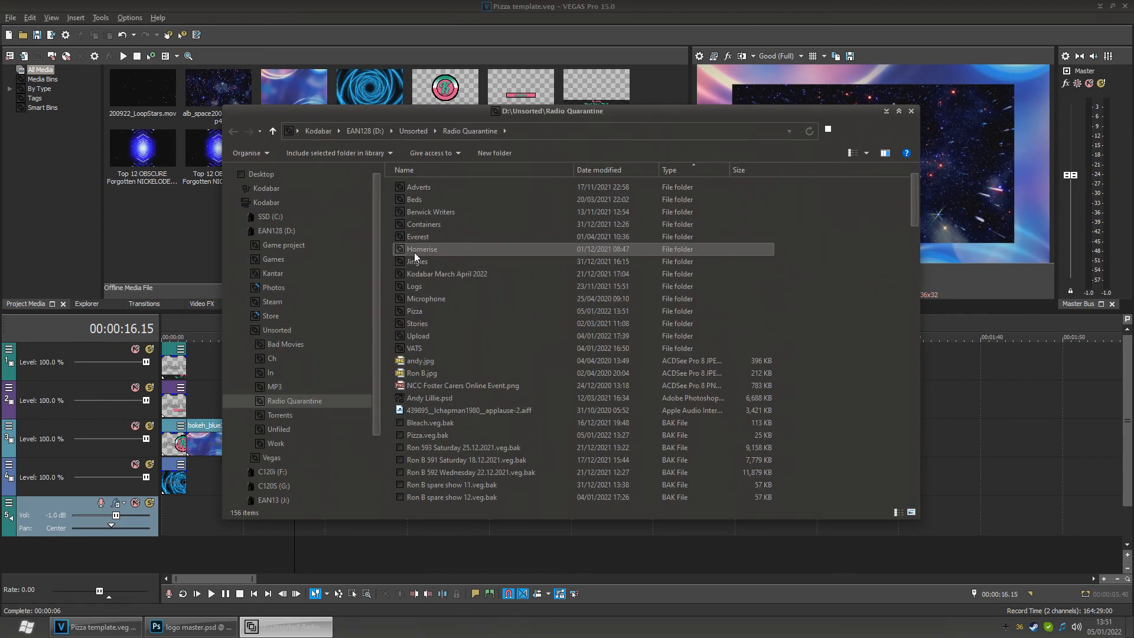
click(289, 334)
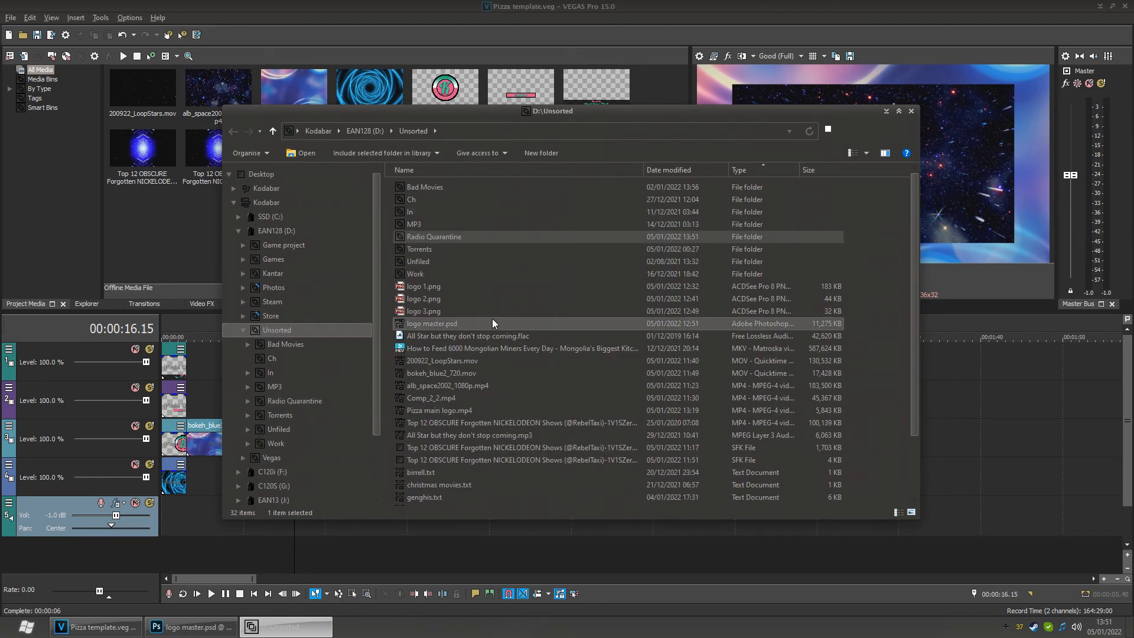
double_click(423, 238)
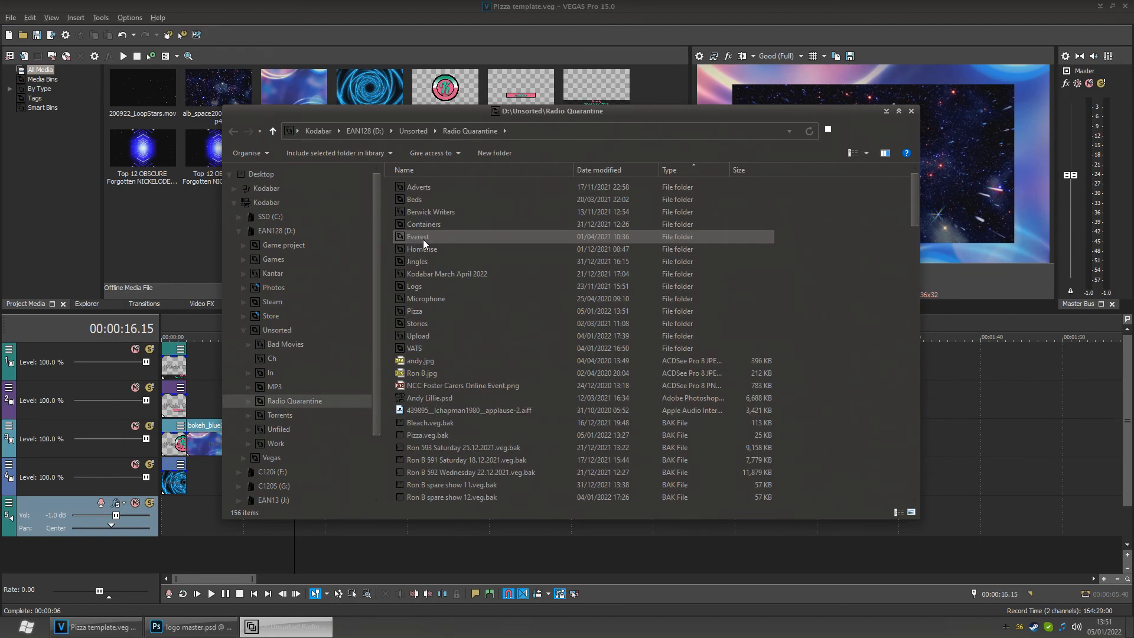
double_click(413, 311)
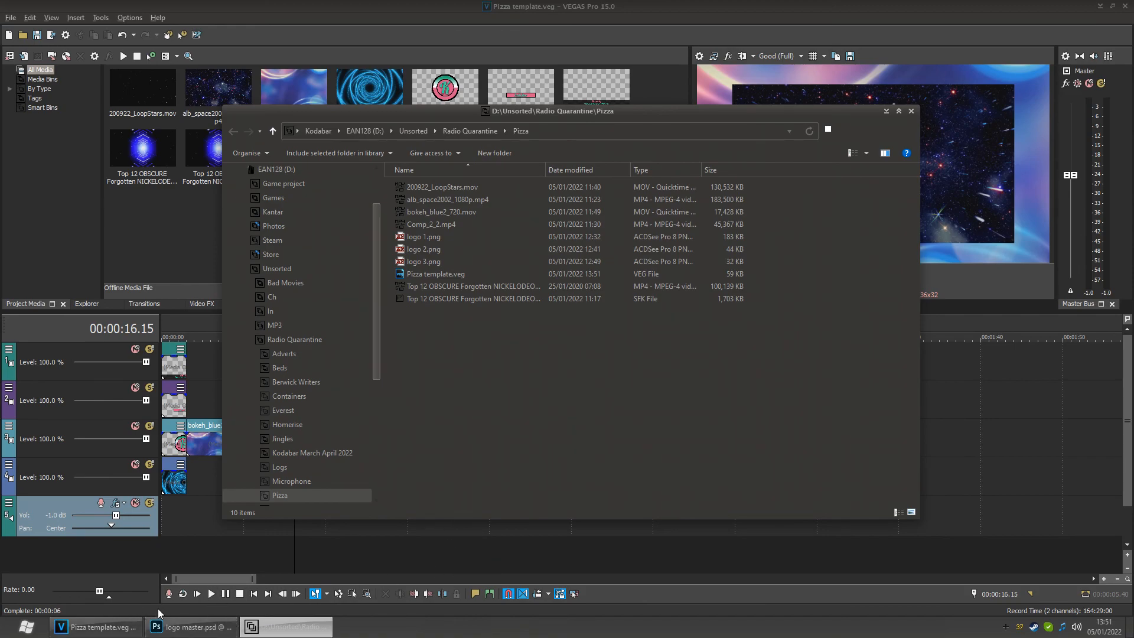
click(216, 608)
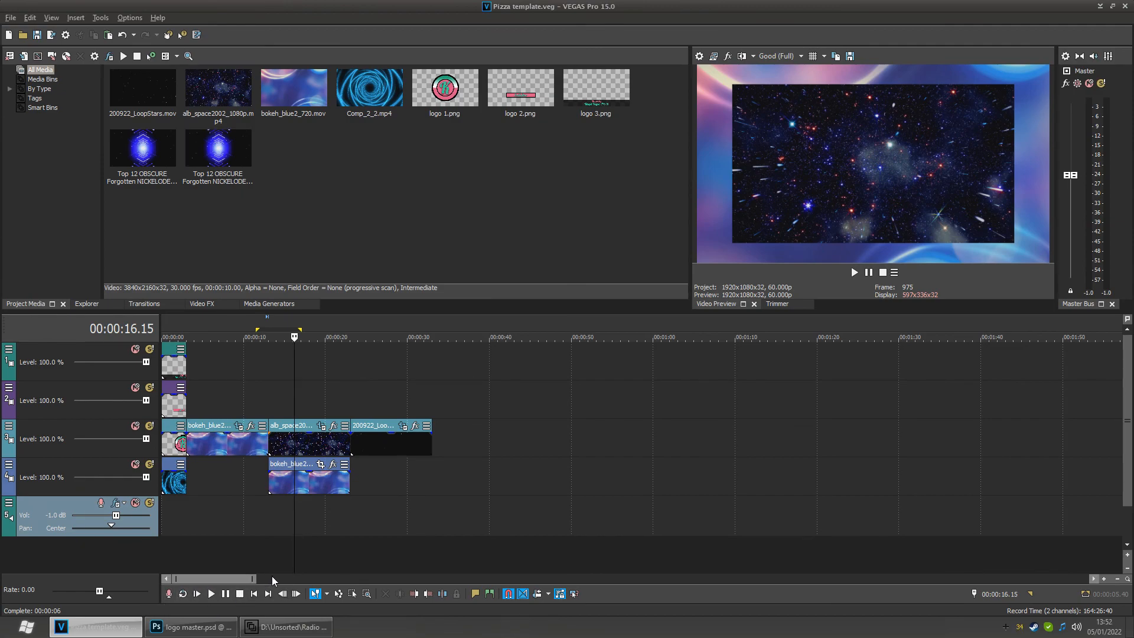
click(288, 627)
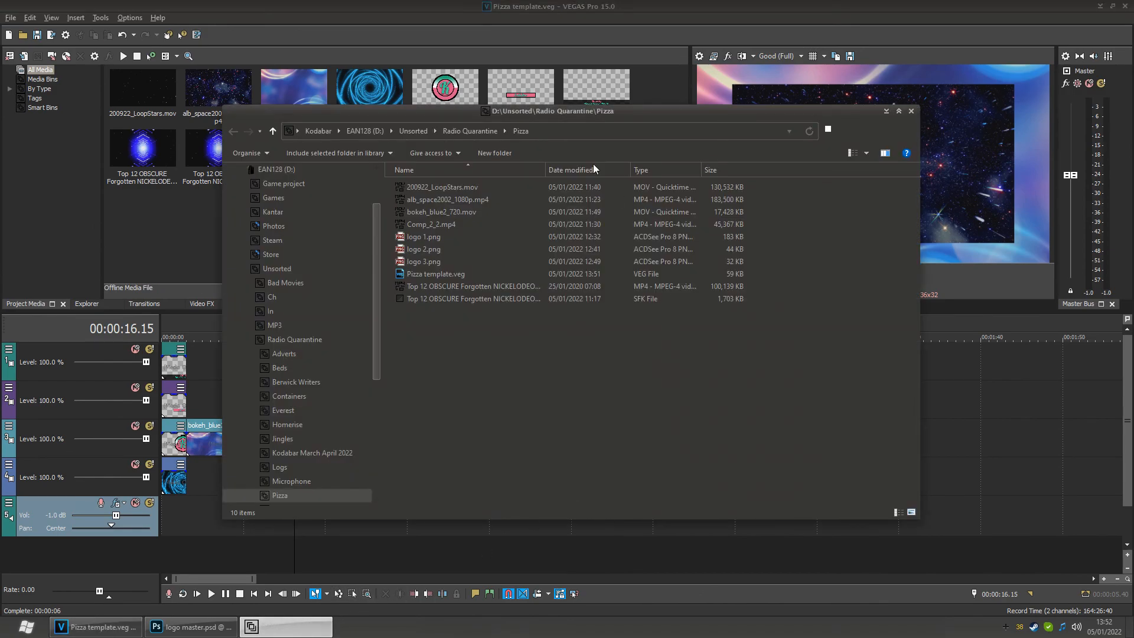
drag(534, 110, 588, 131)
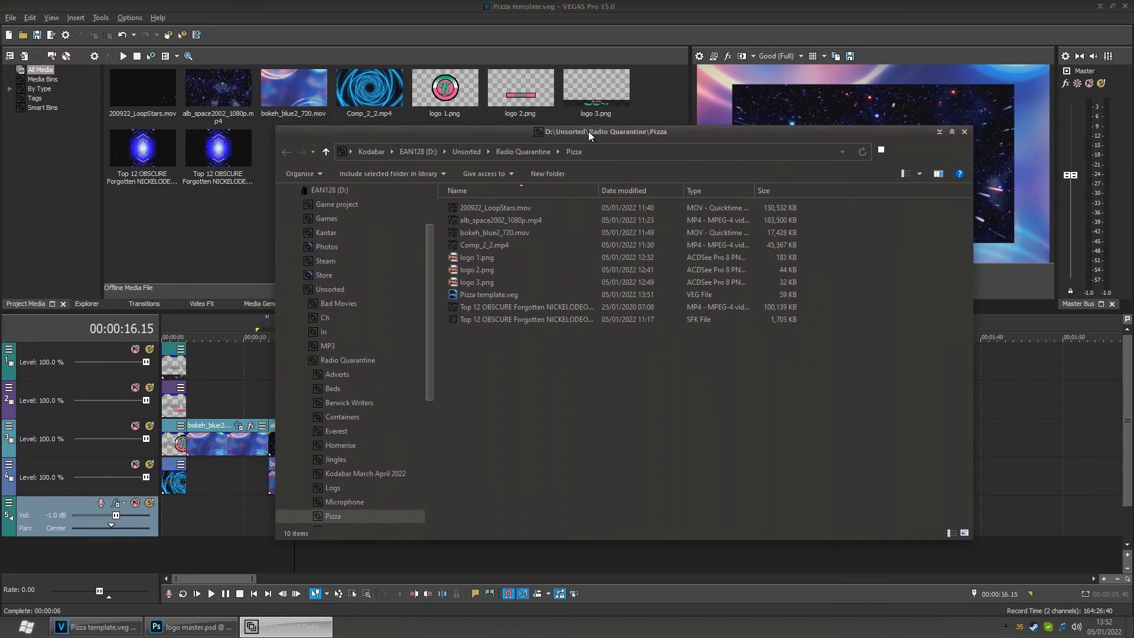
drag(645, 388, 484, 188)
click(481, 329)
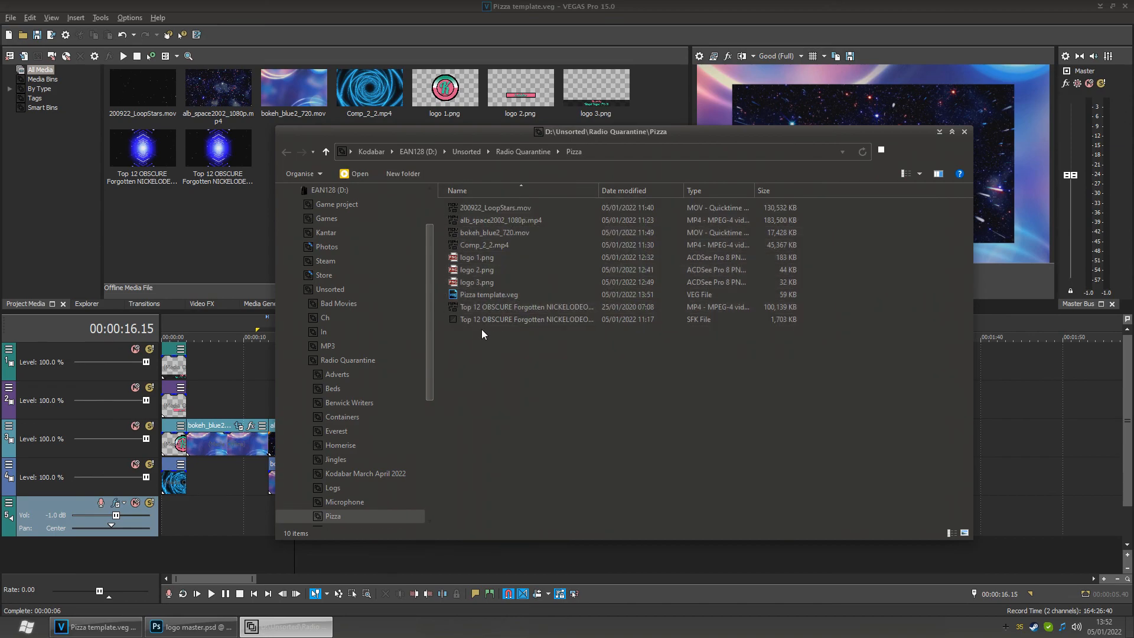
click(484, 296)
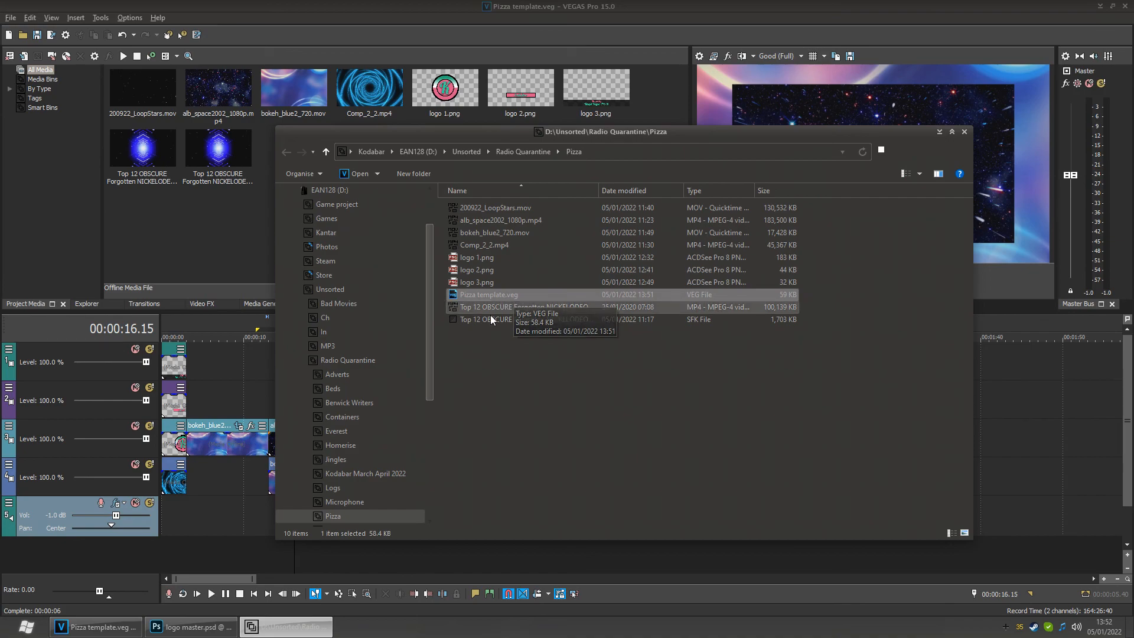
click(530, 346)
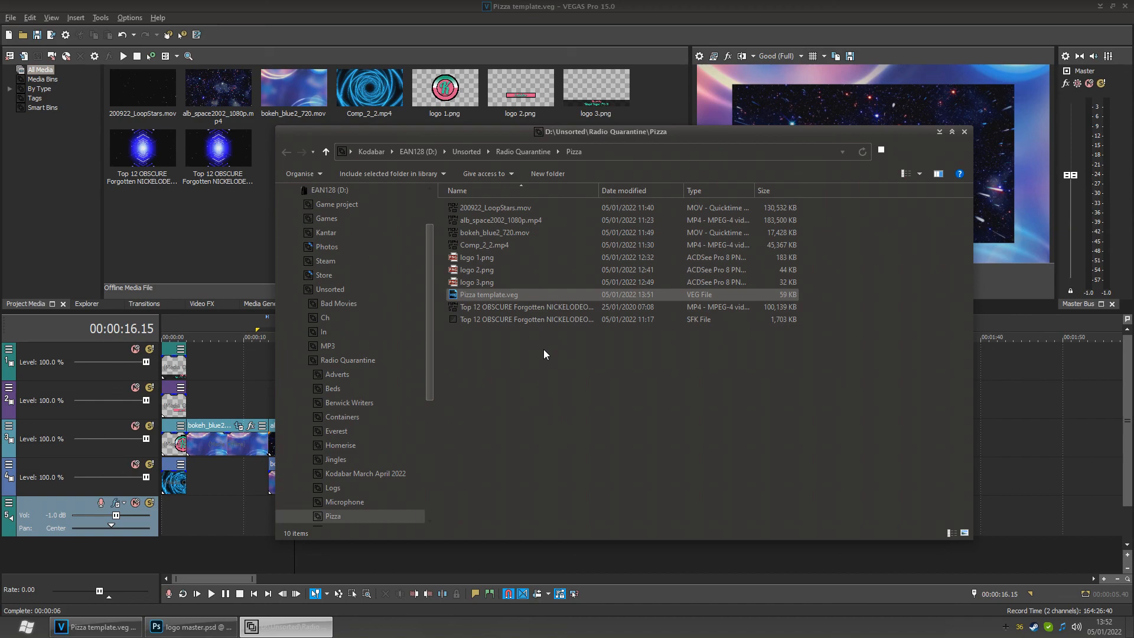
click(365, 3)
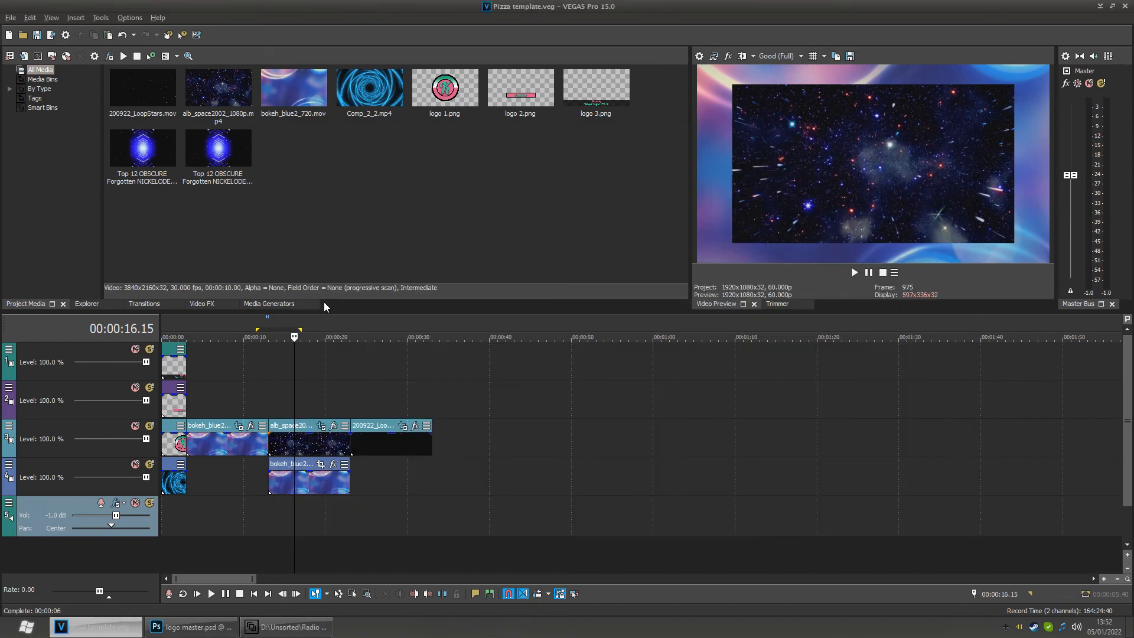
right_click(46, 519)
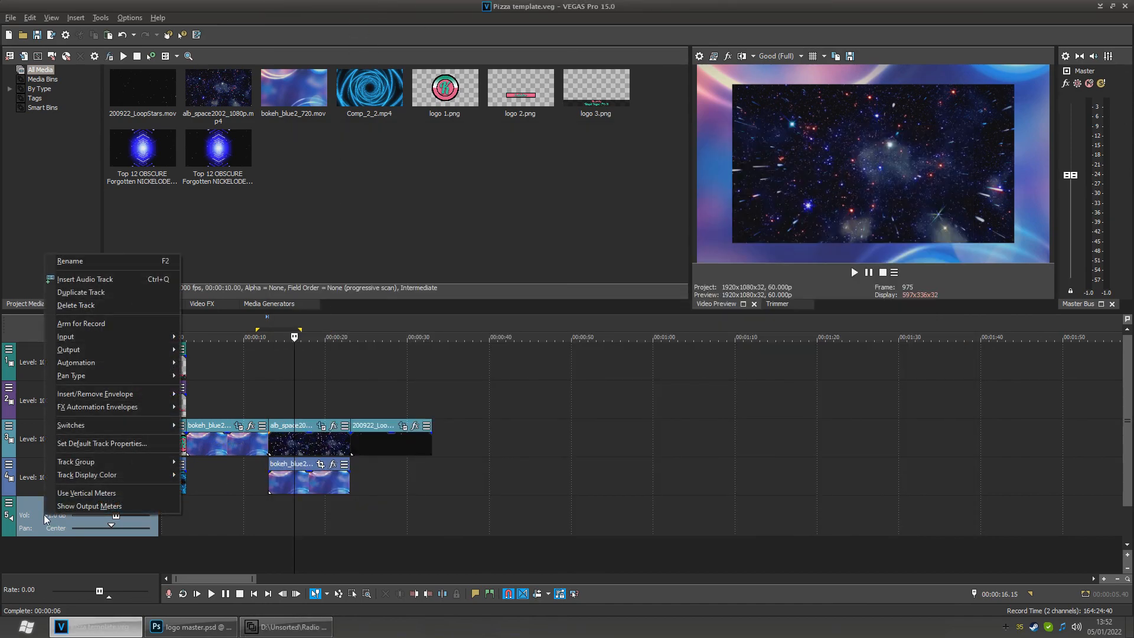
key(Escape)
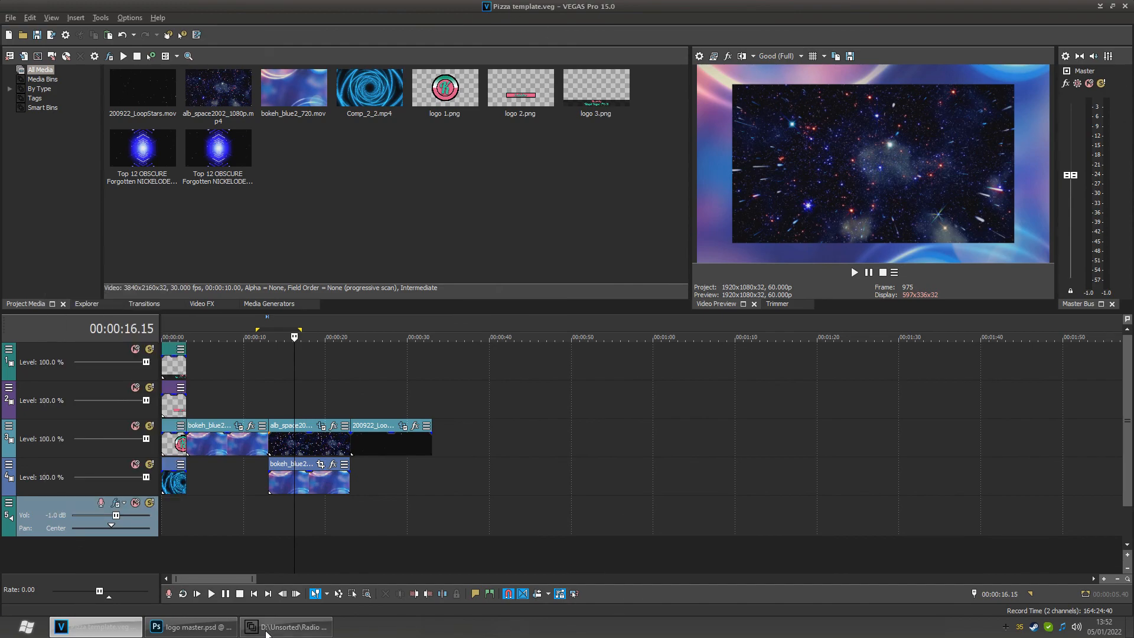
- Select all files in the Pizza folder and compress them into a ZIP archive named Pizza.zip
click(268, 630)
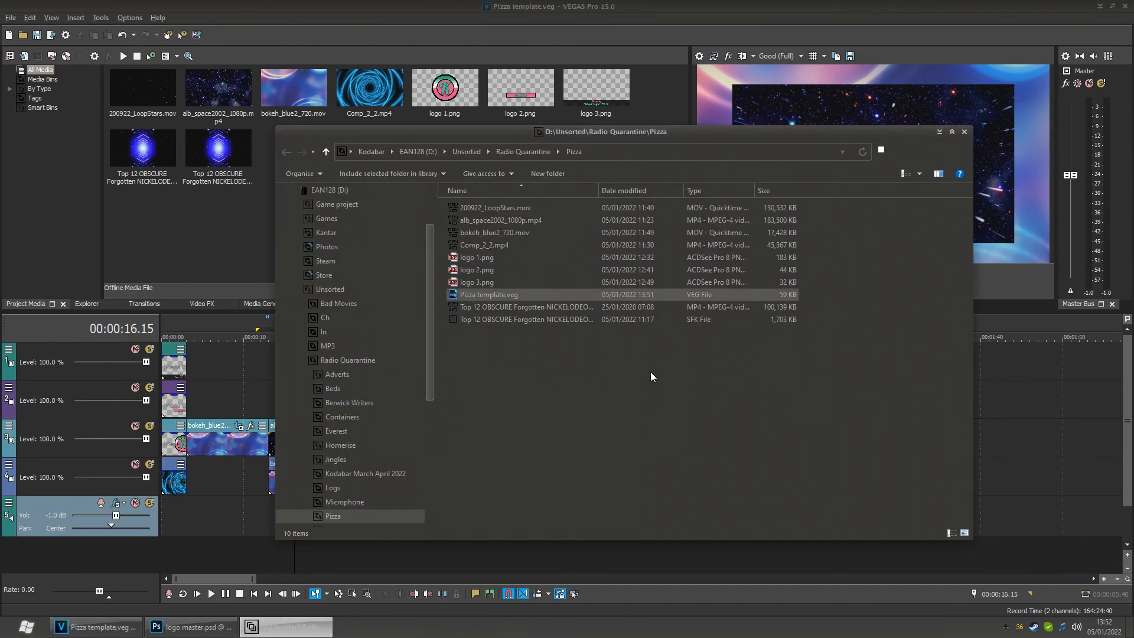
drag(710, 371, 516, 200)
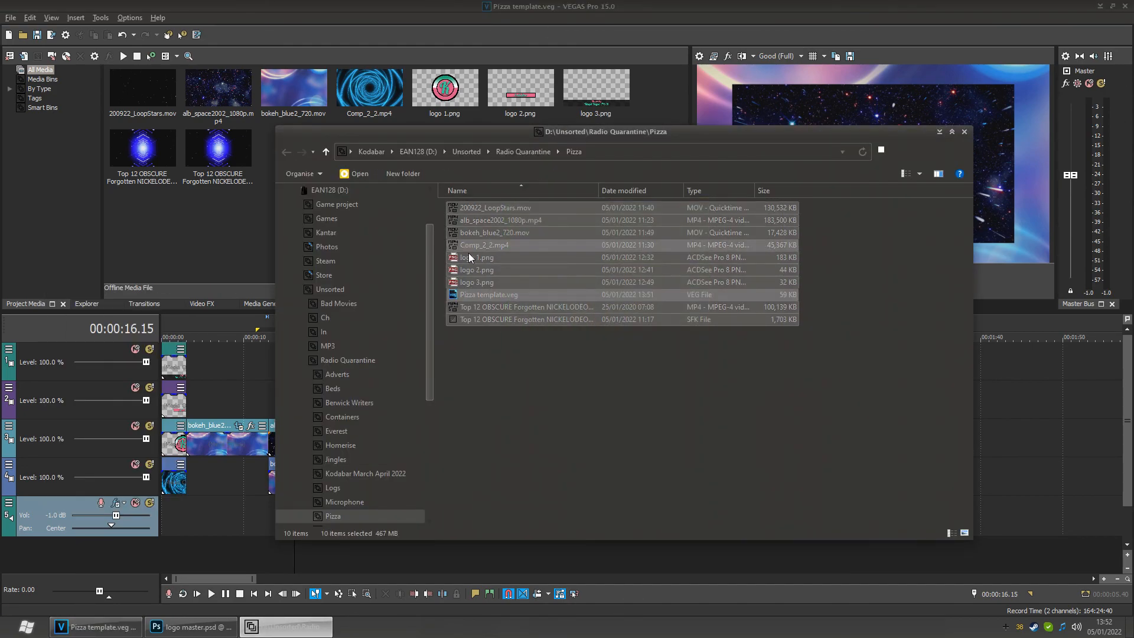
right_click(491, 317)
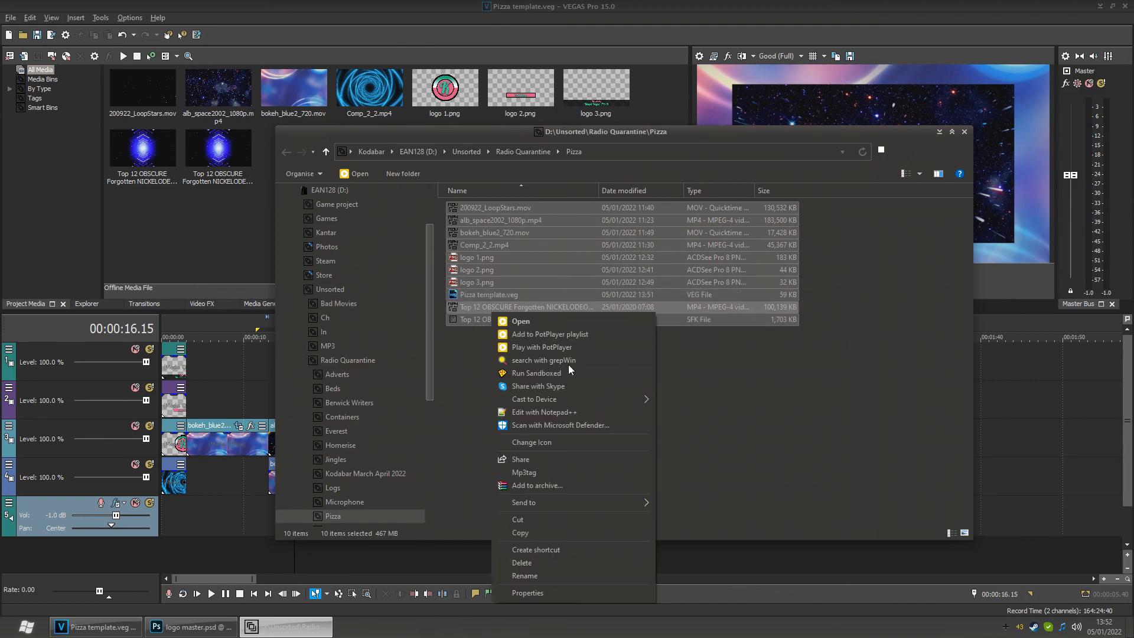
click(544, 486)
click(531, 306)
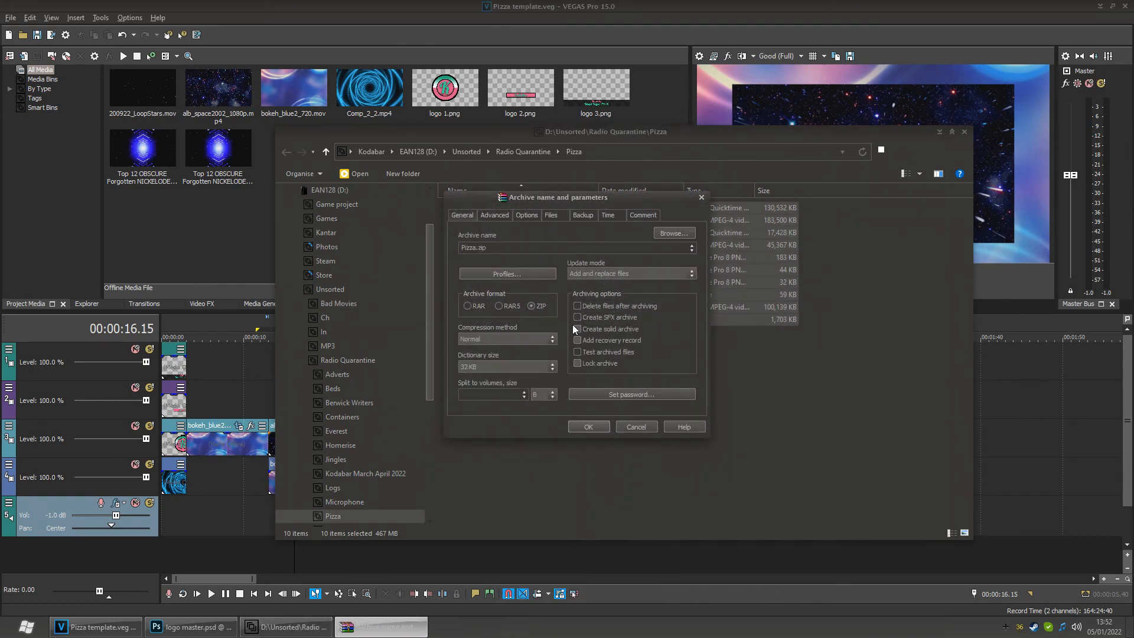
click(592, 426)
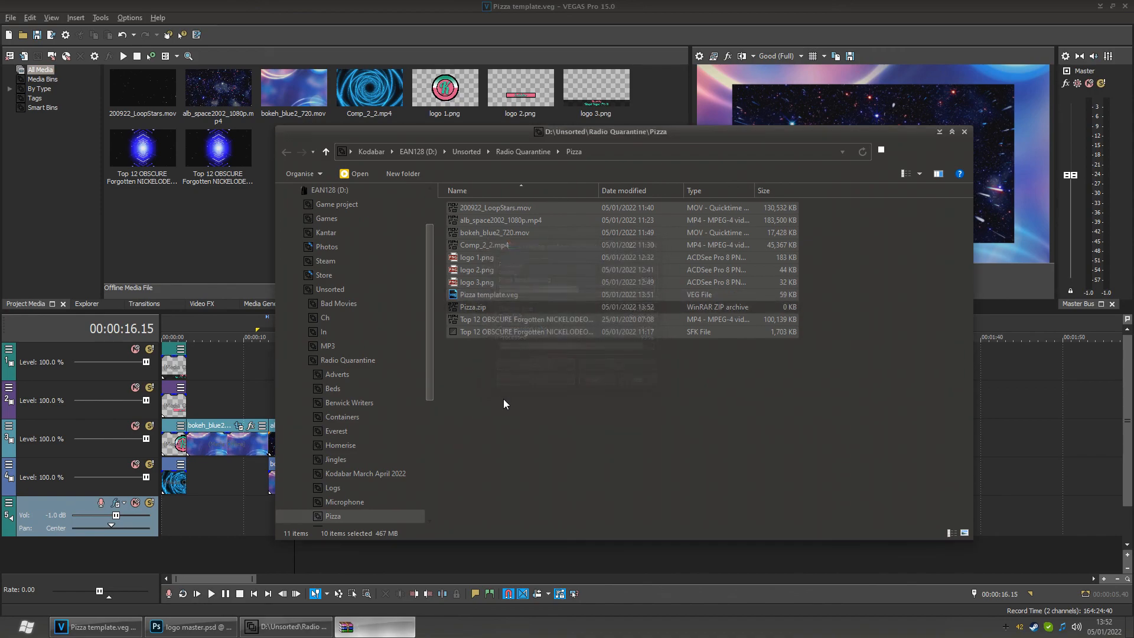
click(487, 350)
click(472, 307)
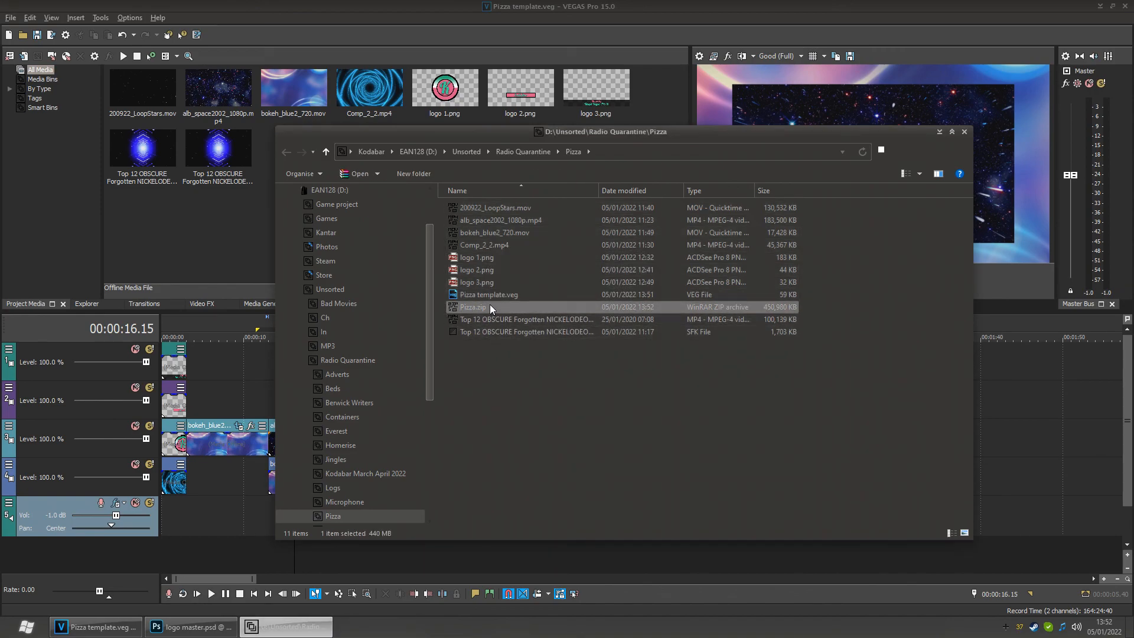
drag(469, 306, 372, 290)
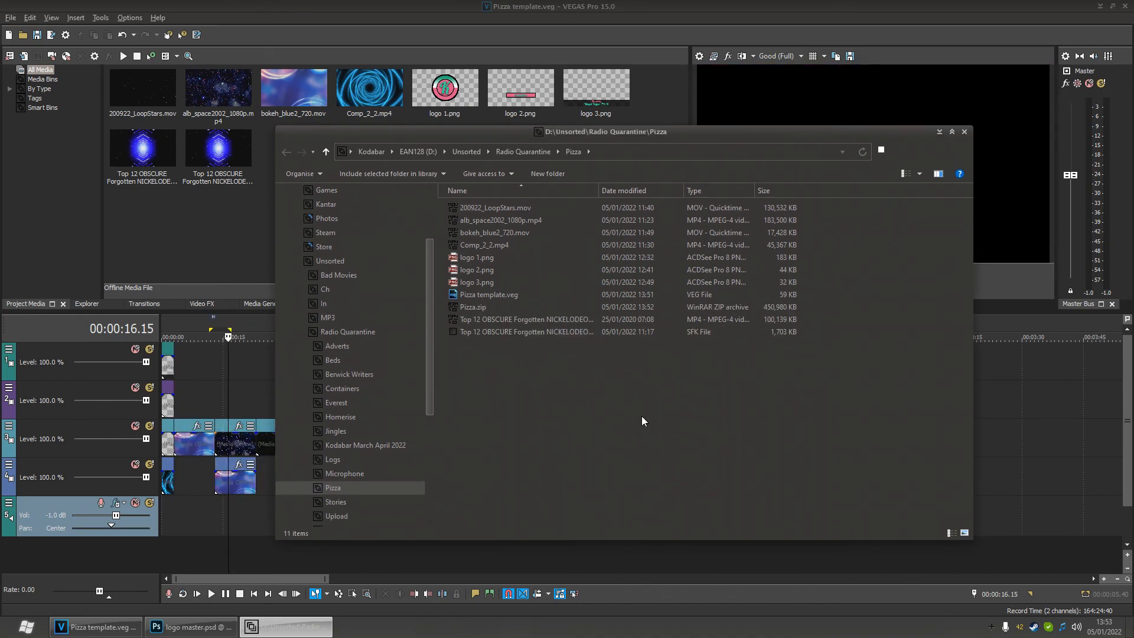
- Paste logo master.psd into the Pizza folder and add it to the Pizza.zip archive
right_click(570, 417)
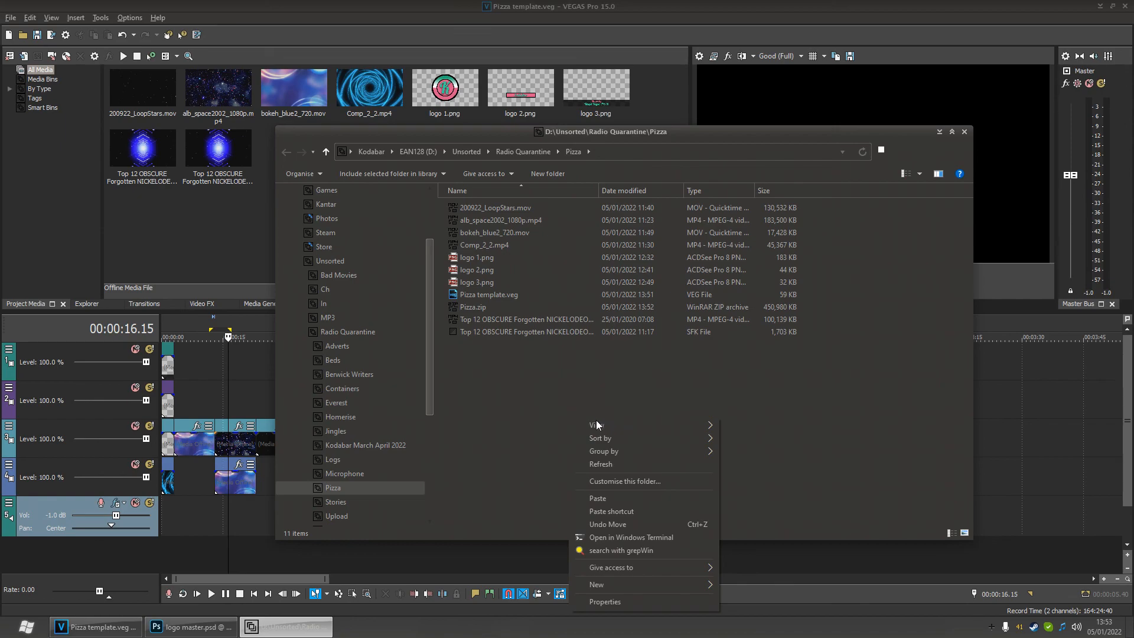
click(590, 499)
click(482, 307)
click(476, 296)
drag(454, 293, 491, 320)
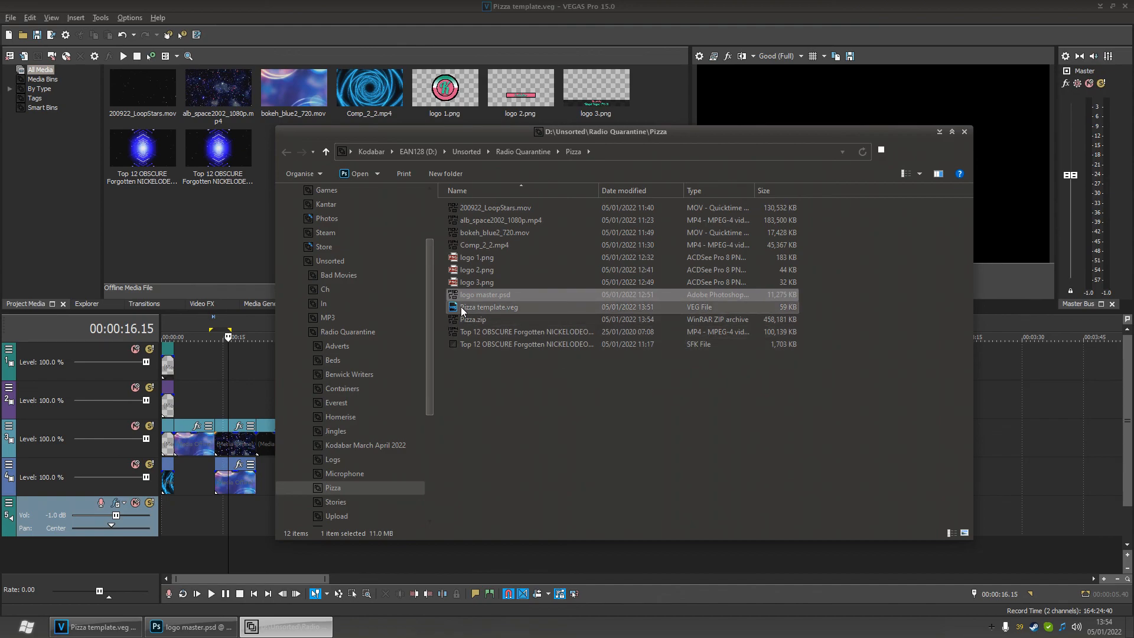
click(465, 317)
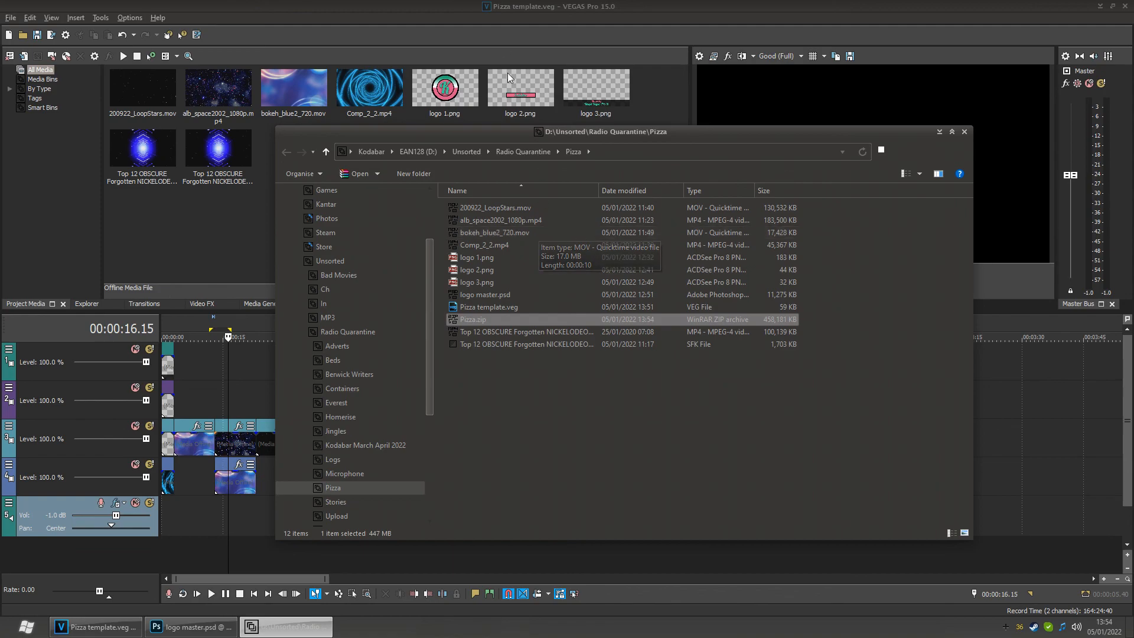
- Scrub the timeline cursor through the opening seconds to about 10 seconds
click(233, 527)
drag(237, 529, 194, 527)
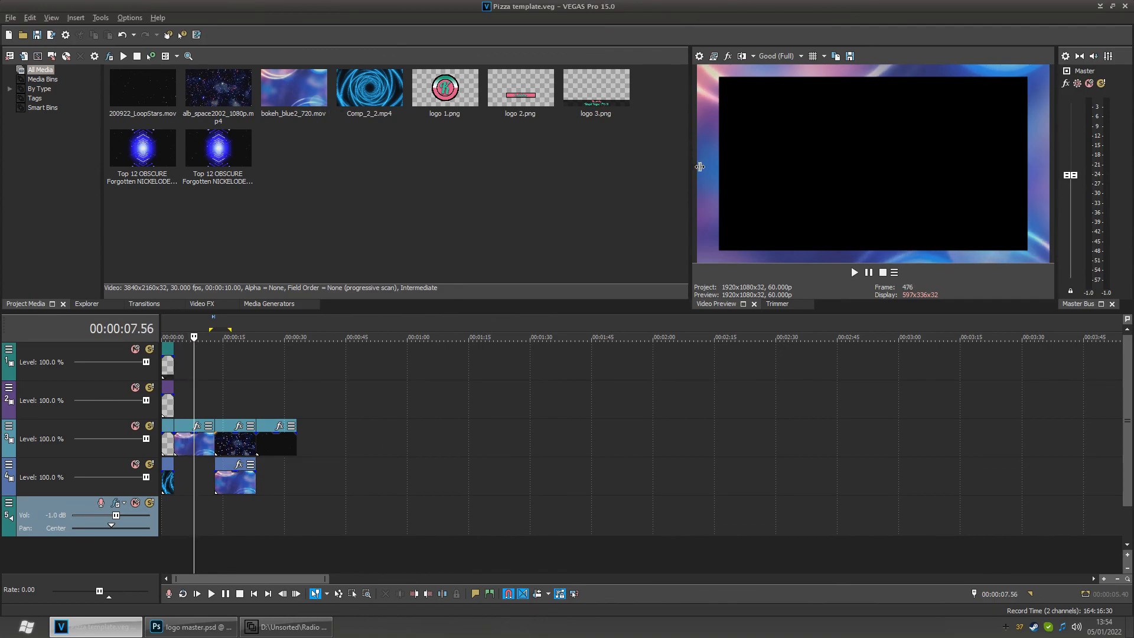
mouse_move(202, 524)
mouse_down()
mouse_move(193, 523)
mouse_move(212, 524)
mouse_up()
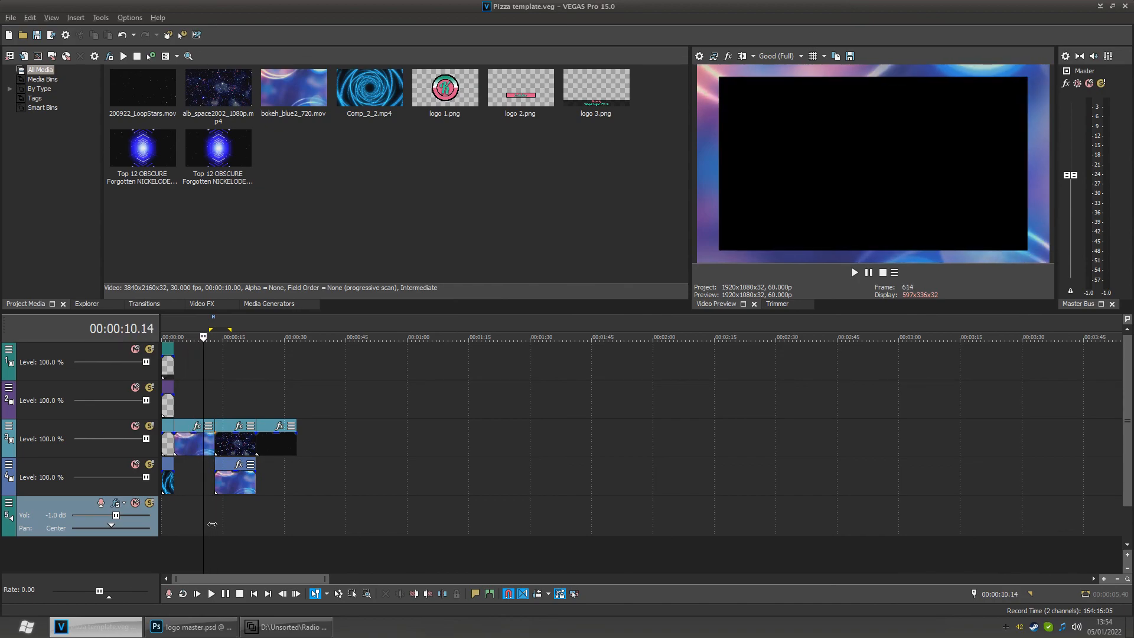